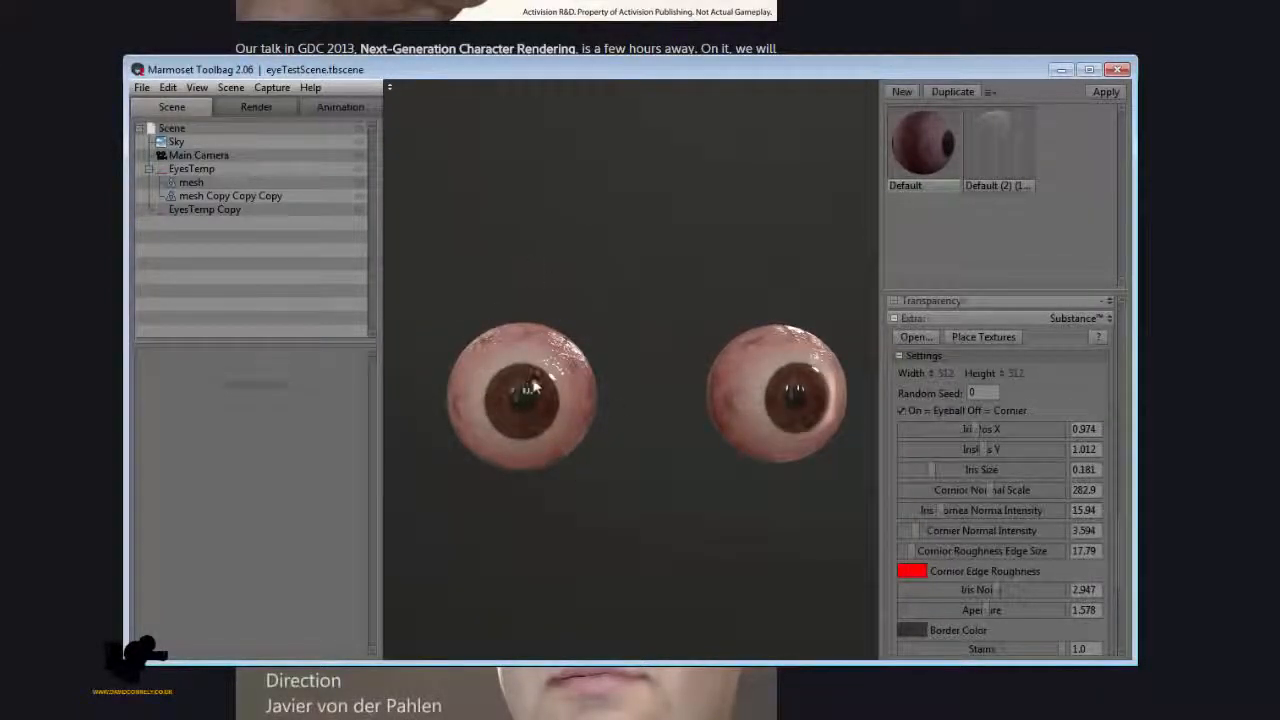
Raise the Iris Cornea Normal Intensity of the Default eyeball material
{"action": "left_click_drag", "start_coordinate": [535, 385], "coordinate": [600, 392]}
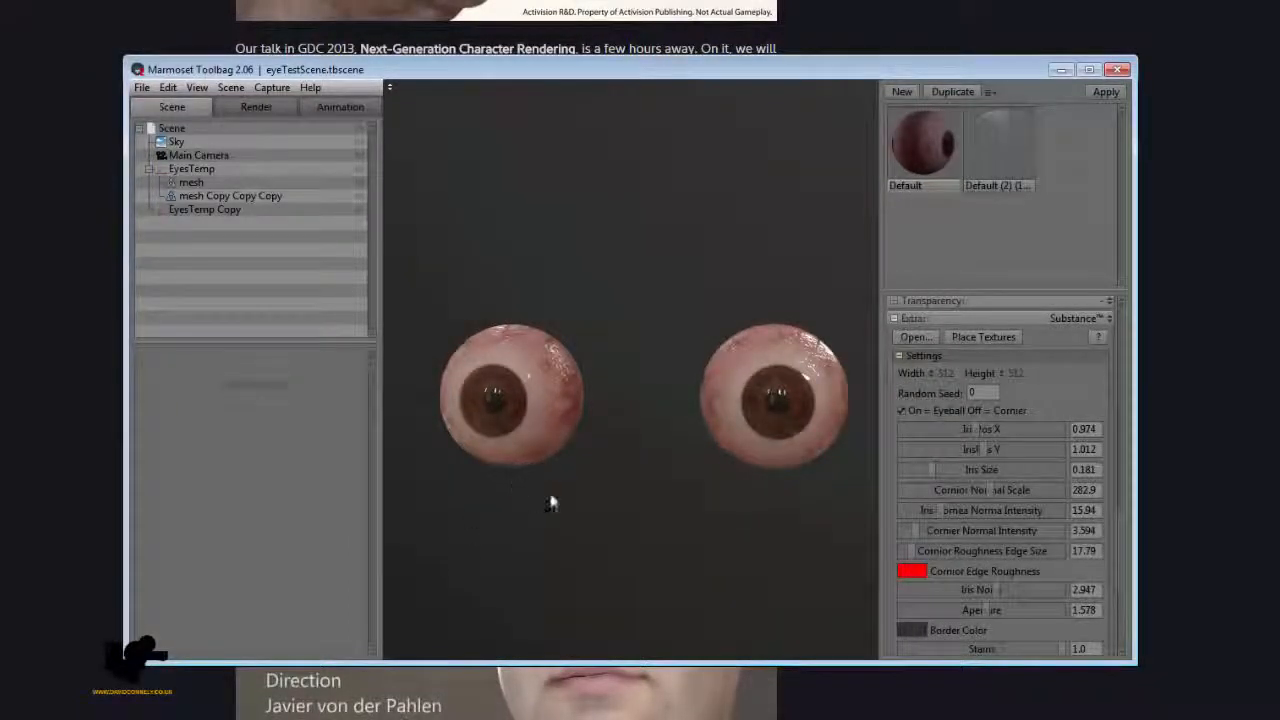
{"action": "mouse_move", "coordinate": [551, 500]}
{"action": "left_mouse_down"}
{"action": "mouse_move", "coordinate": [651, 489]}
{"action": "mouse_move", "coordinate": [543, 526]}
{"action": "mouse_move", "coordinate": [526, 523]}
{"action": "mouse_move", "coordinate": [523, 503]}
{"action": "mouse_move", "coordinate": [516, 575]}
{"action": "mouse_move", "coordinate": [606, 497]}
{"action": "mouse_move", "coordinate": [545, 513]}
{"action": "left_mouse_up"}
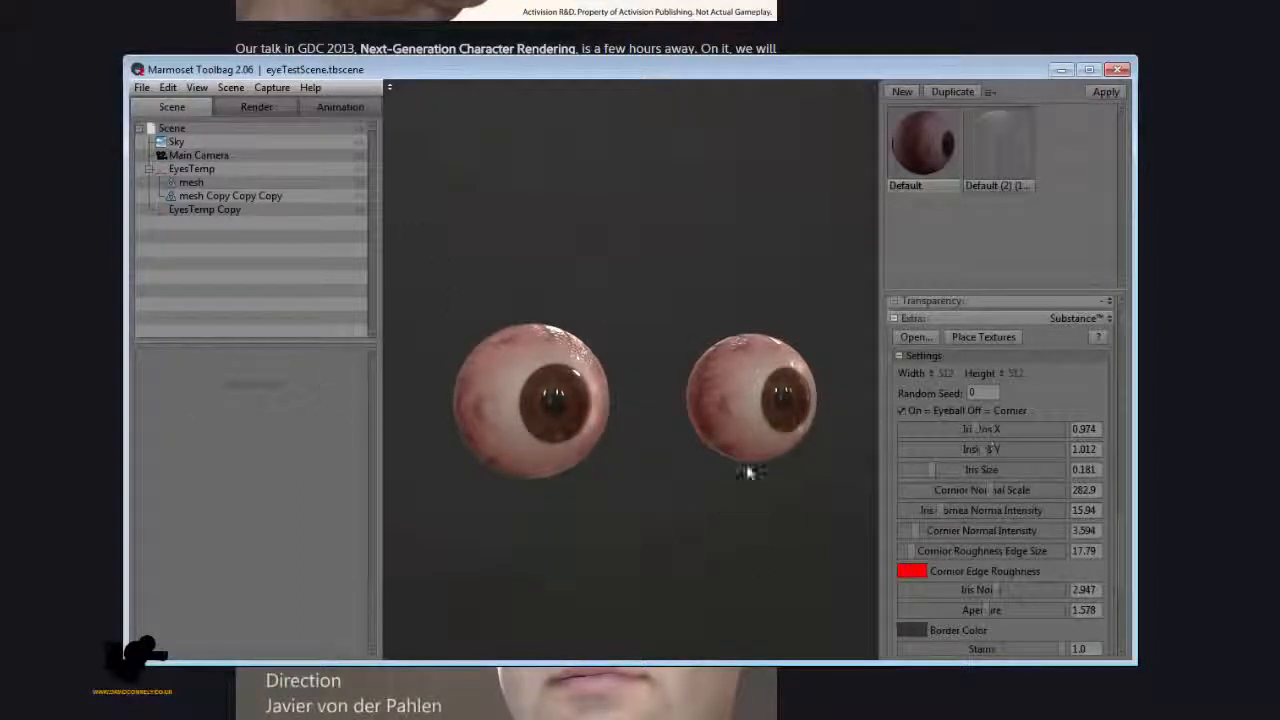
{"action": "left_click_drag", "start_coordinate": [750, 472], "coordinate": [697, 382]}
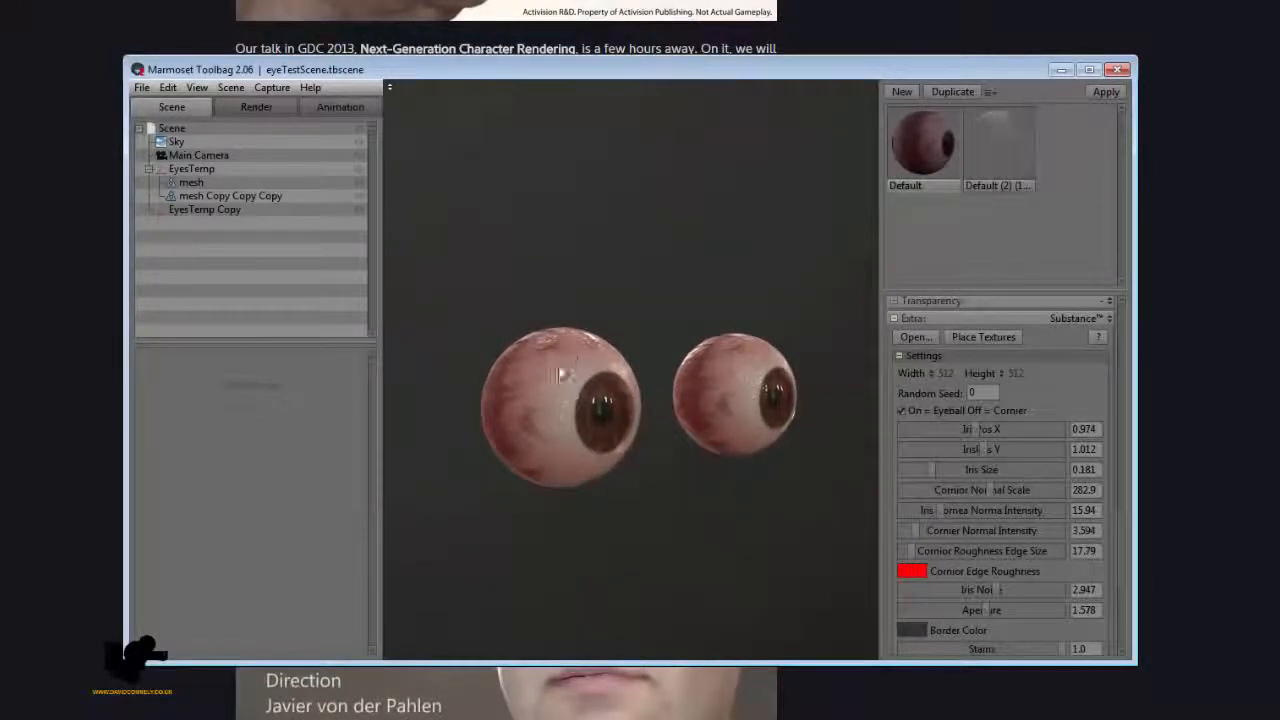
{"action": "left_click_drag", "start_coordinate": [618, 456], "coordinate": [568, 408]}
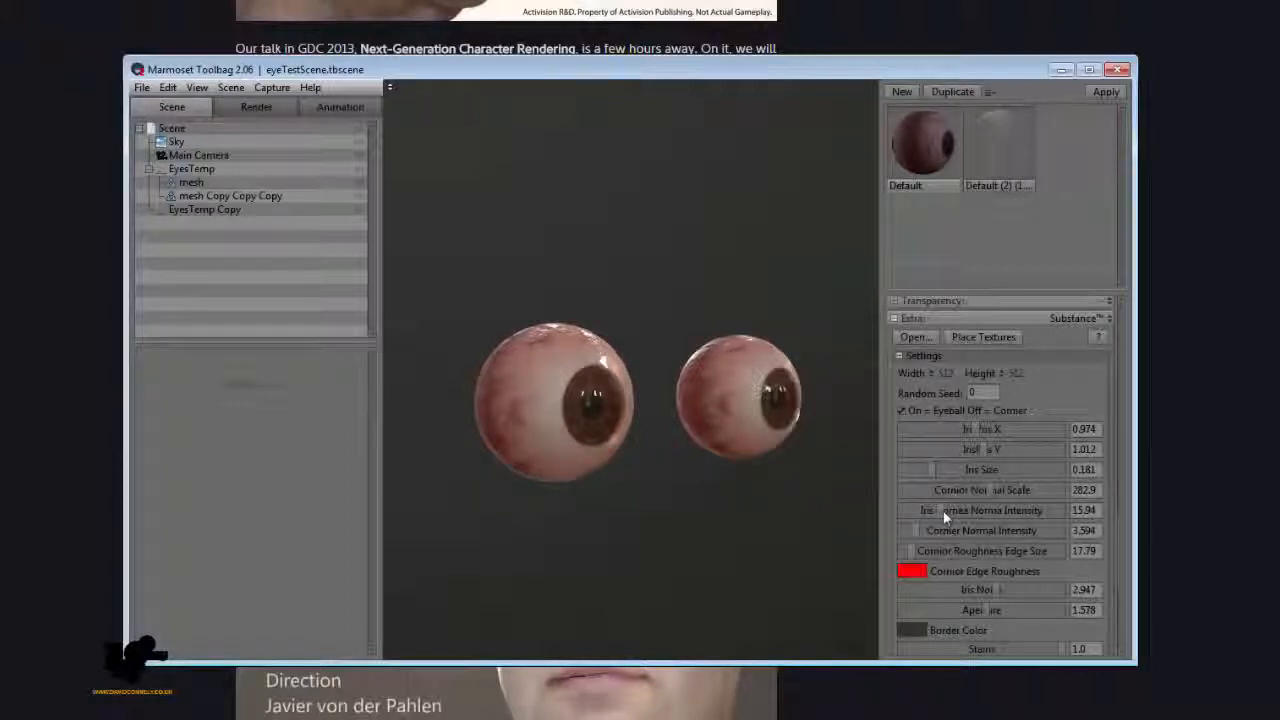
{"action": "left_click_drag", "start_coordinate": [942, 511], "coordinate": [920, 511]}
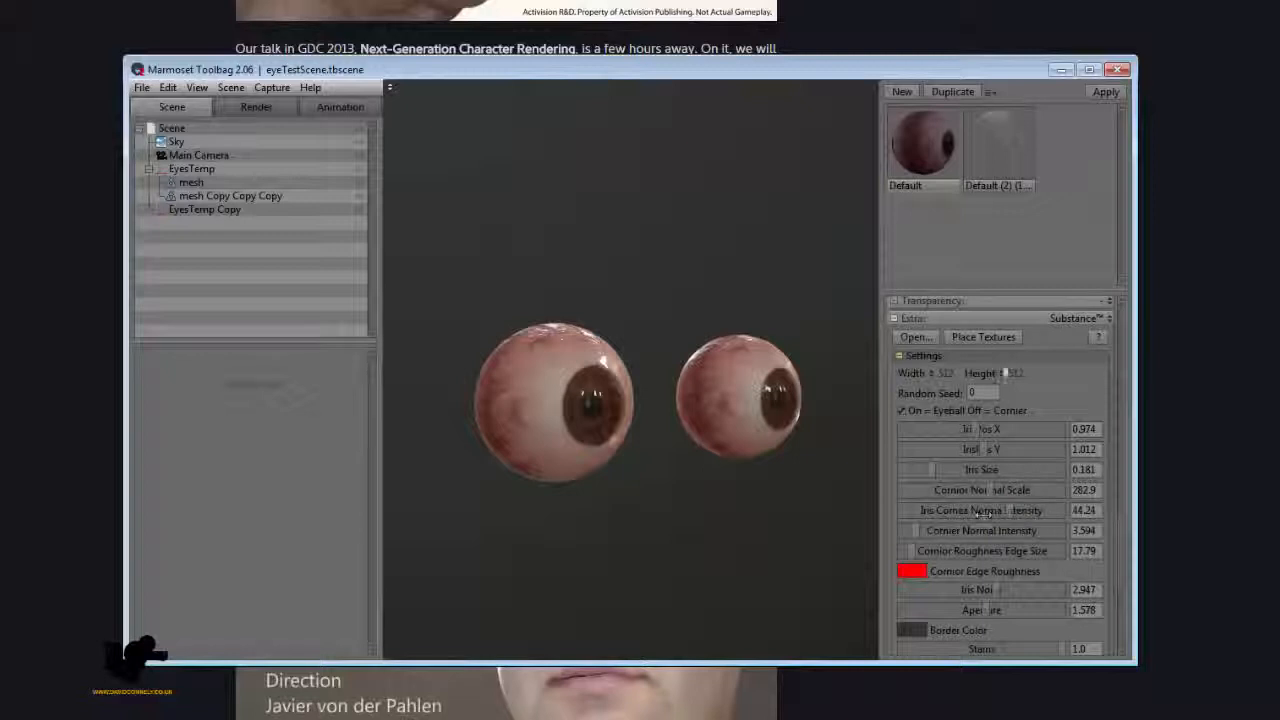
Set the second material's Sclera Normal Scale to 204.6 and its Sclera Normal Intensity to 7.868
{"action": "left_click", "coordinate": [1025, 143]}
{"action": "scroll", "coordinate": [912, 573], "scroll_direction": "up", "scroll_amount": 10}
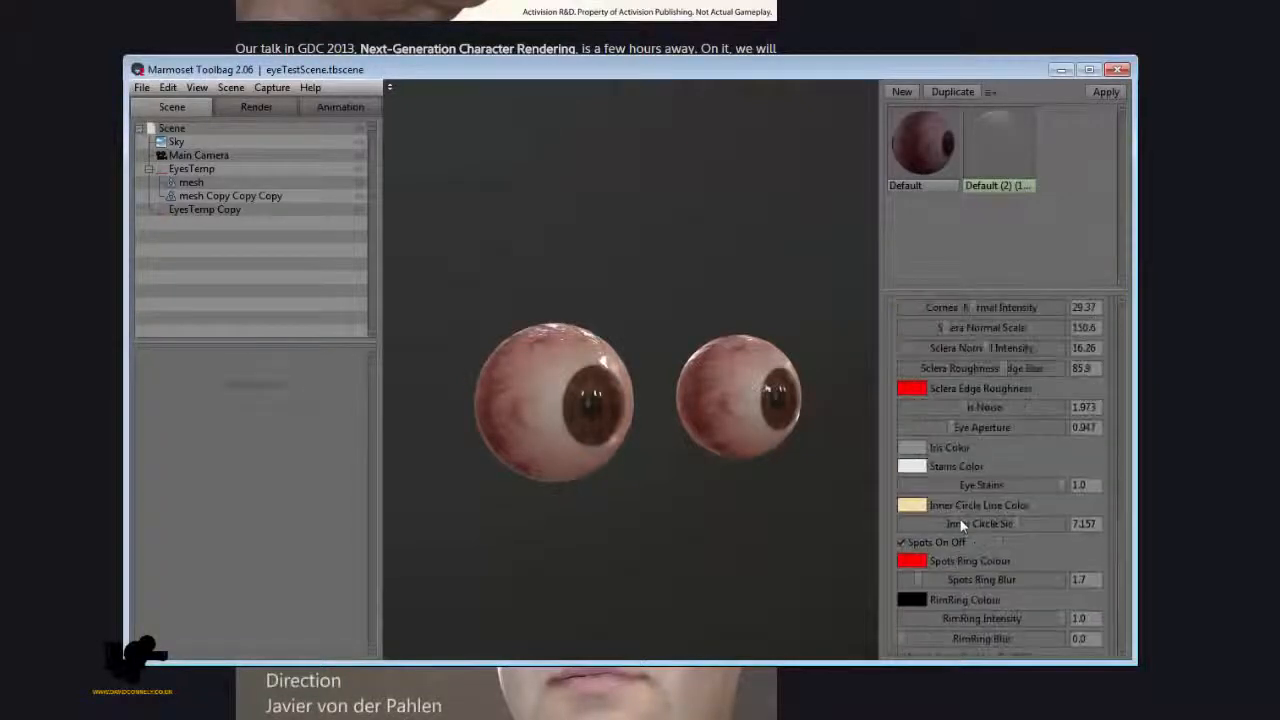
{"action": "mouse_move", "coordinate": [945, 492]}
{"action": "left_mouse_down"}
{"action": "mouse_move", "coordinate": [930, 490]}
{"action": "mouse_move", "coordinate": [970, 490]}
{"action": "mouse_move", "coordinate": [932, 510]}
{"action": "left_mouse_up"}
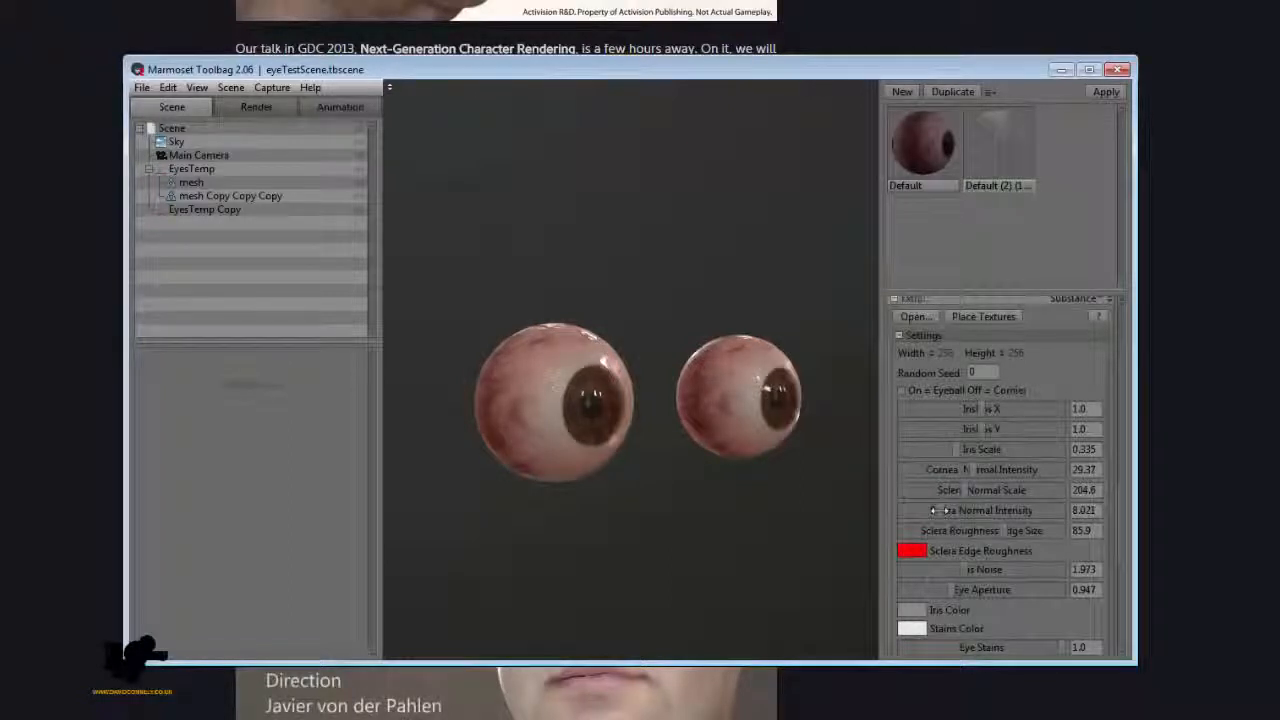
Examine the reflections on both eyeballs from several angles and look through the second material's Substance and transparency settings
{"action": "left_click_drag", "start_coordinate": [742, 537], "coordinate": [731, 591]}
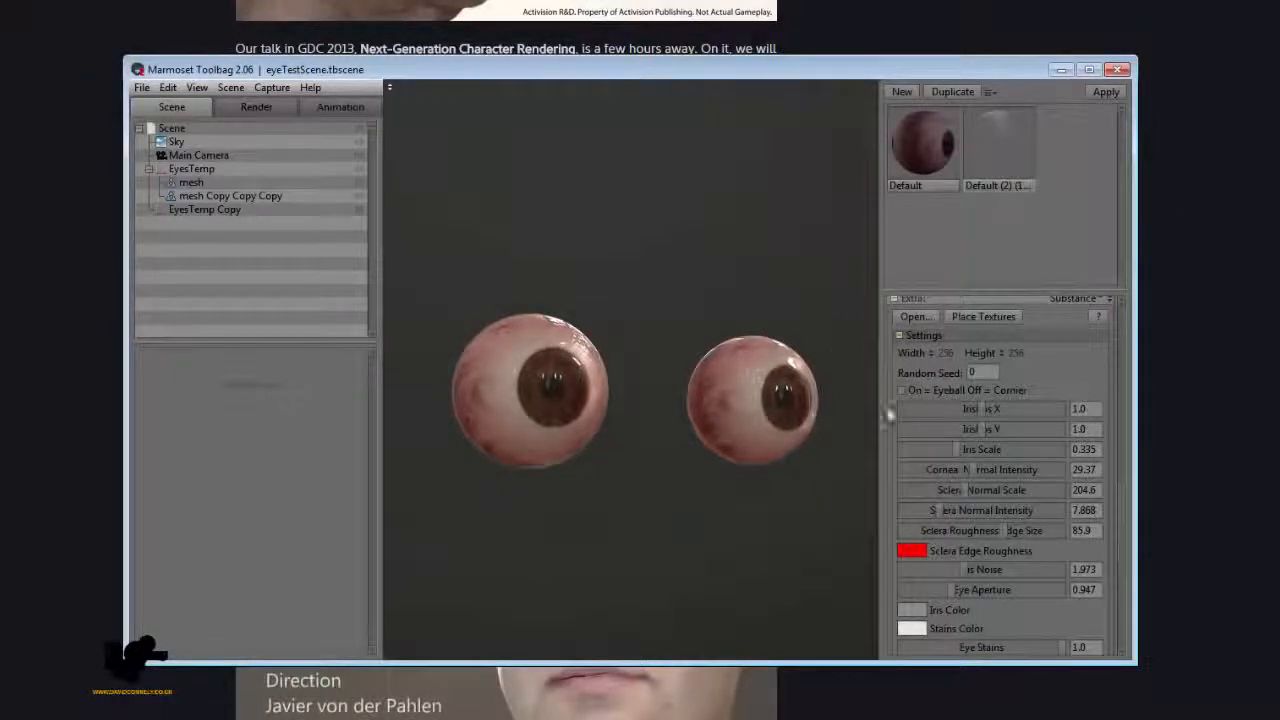
{"action": "scroll", "coordinate": [1010, 430], "scroll_direction": "up", "scroll_amount": 2}
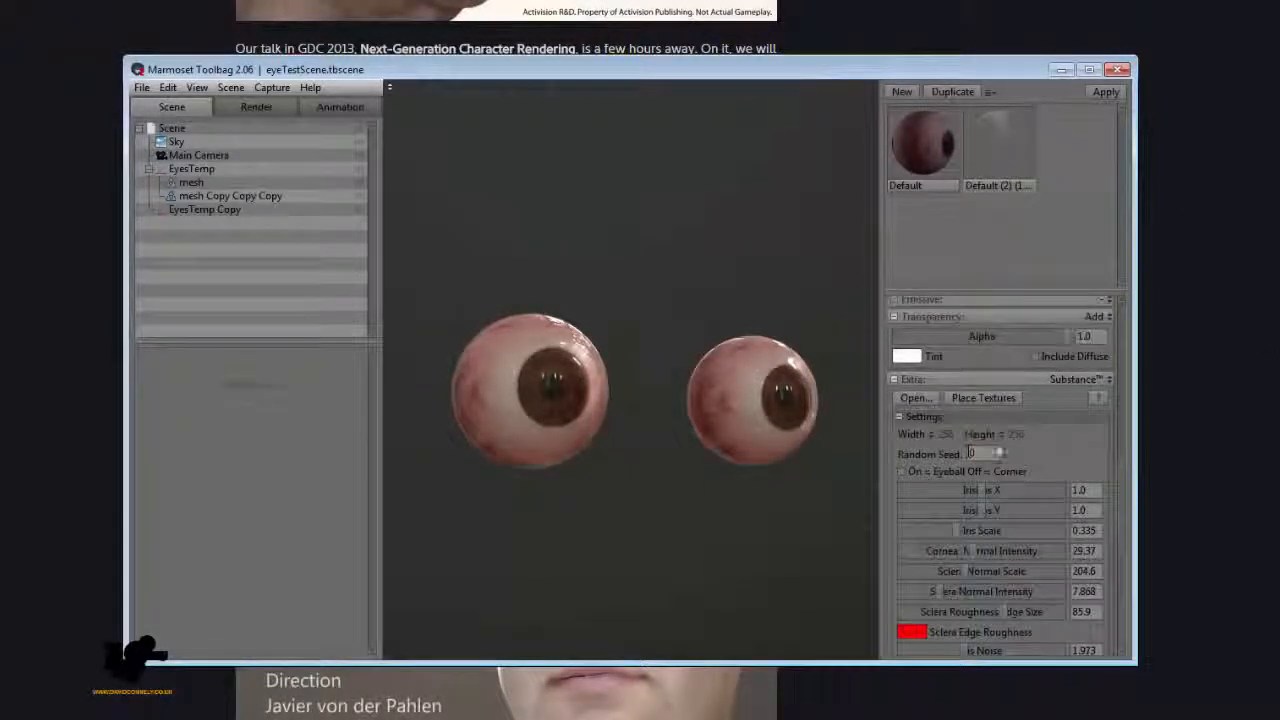
{"action": "scroll", "coordinate": [1000, 489], "scroll_direction": "down", "scroll_amount": 3}
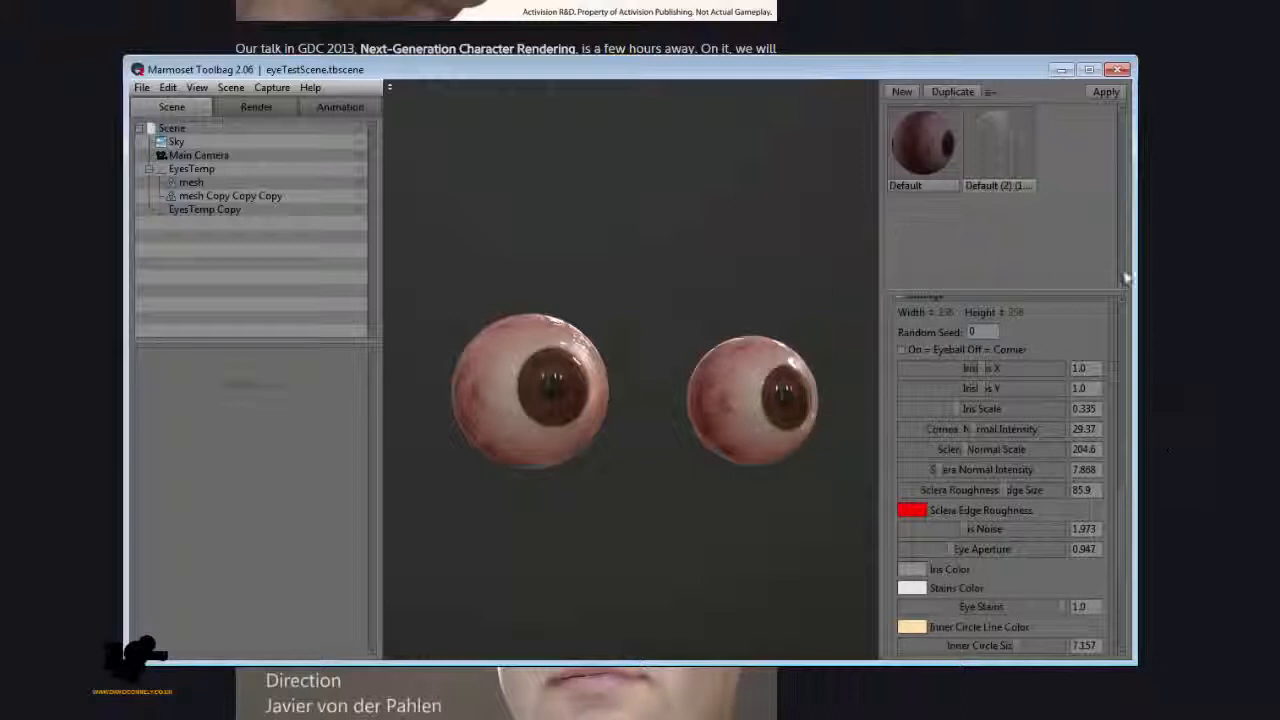
{"action": "left_click_drag", "start_coordinate": [727, 246], "coordinate": [653, 234]}
{"action": "middle_click_drag", "start_coordinate": [630, 256], "coordinate": [638, 230]}
{"action": "left_click_drag", "start_coordinate": [638, 230], "coordinate": [664, 232]}
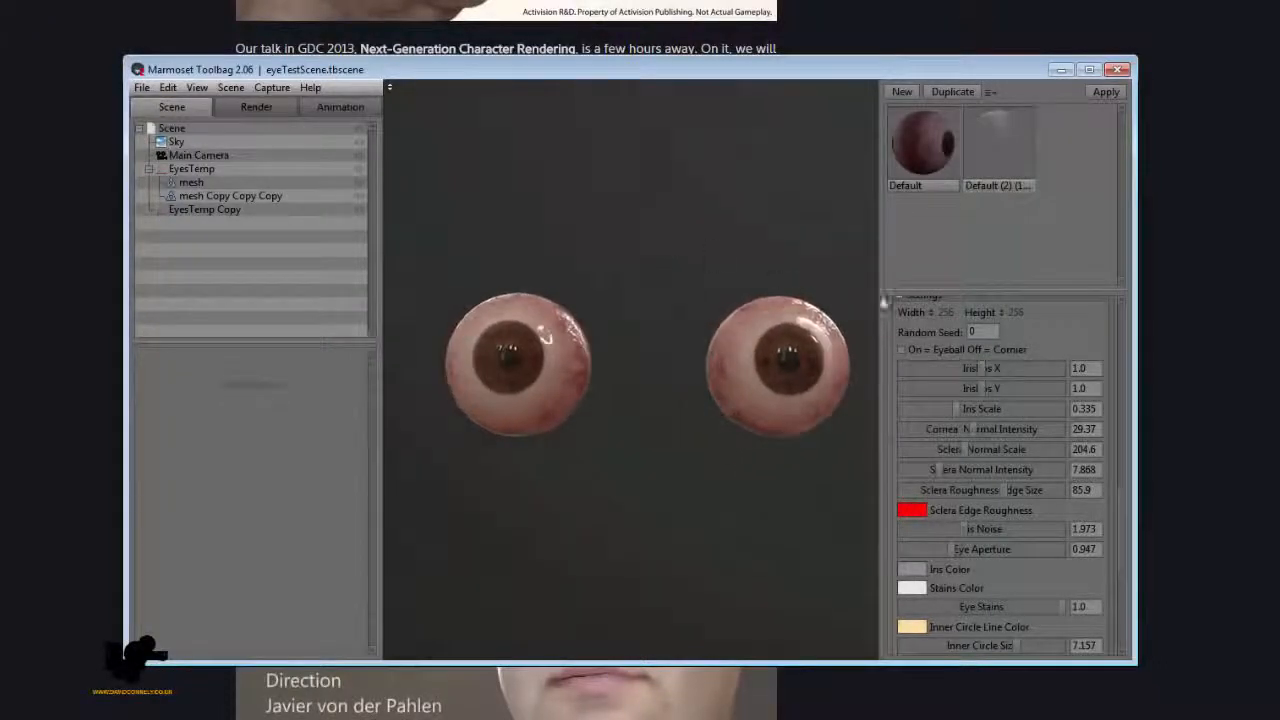
{"action": "scroll", "coordinate": [975, 460], "scroll_direction": "up", "scroll_amount": 5}
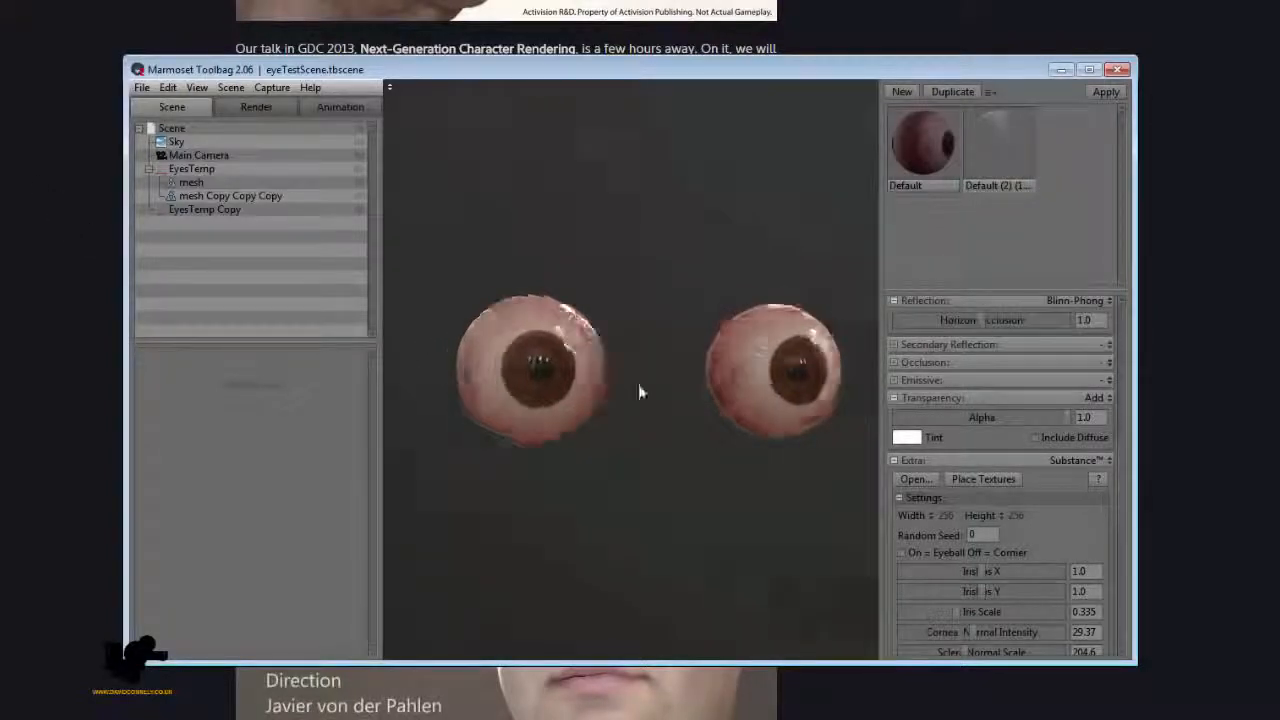
{"action": "left_click_drag", "start_coordinate": [640, 391], "coordinate": [627, 422]}
Switch to the Next Generation Life web page and look through its character renders, talk description and additional eye images
{"action": "left_click", "coordinate": [108, 611]}
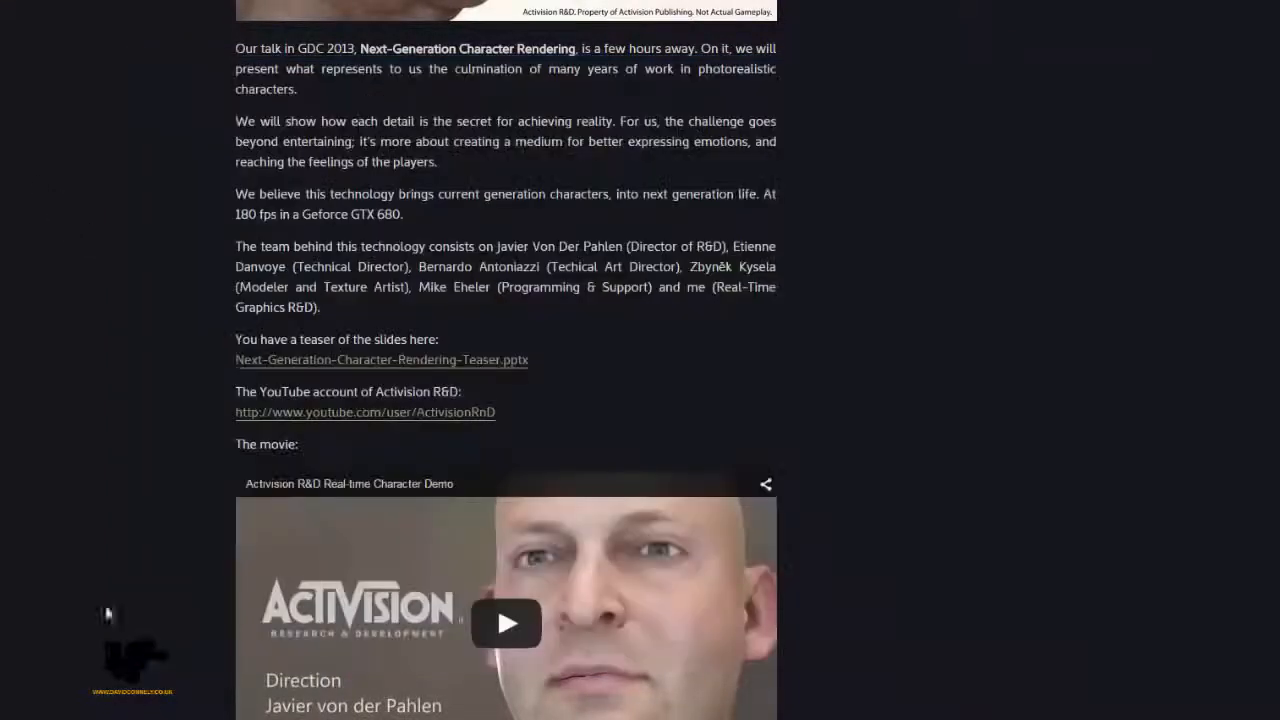
{"action": "scroll", "coordinate": [511, 429], "scroll_direction": "up", "scroll_amount": 18}
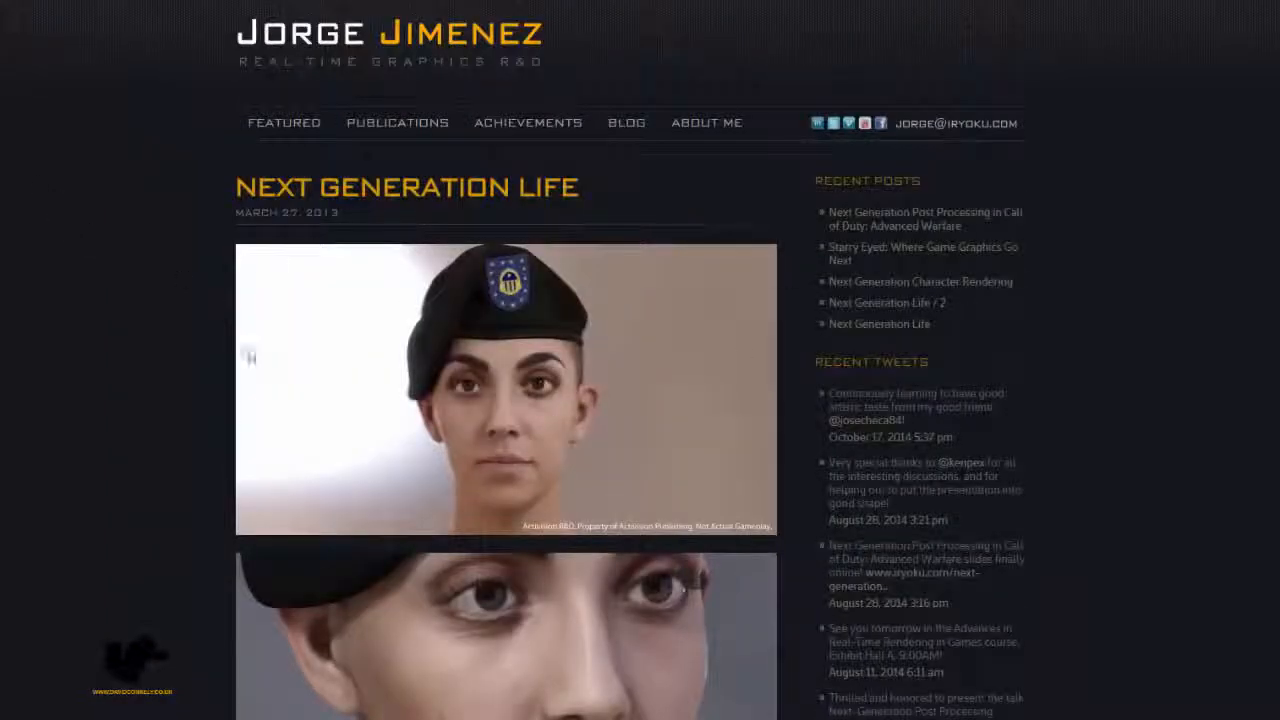
{"action": "scroll", "coordinate": [320, 294], "scroll_direction": "down", "scroll_amount": 13}
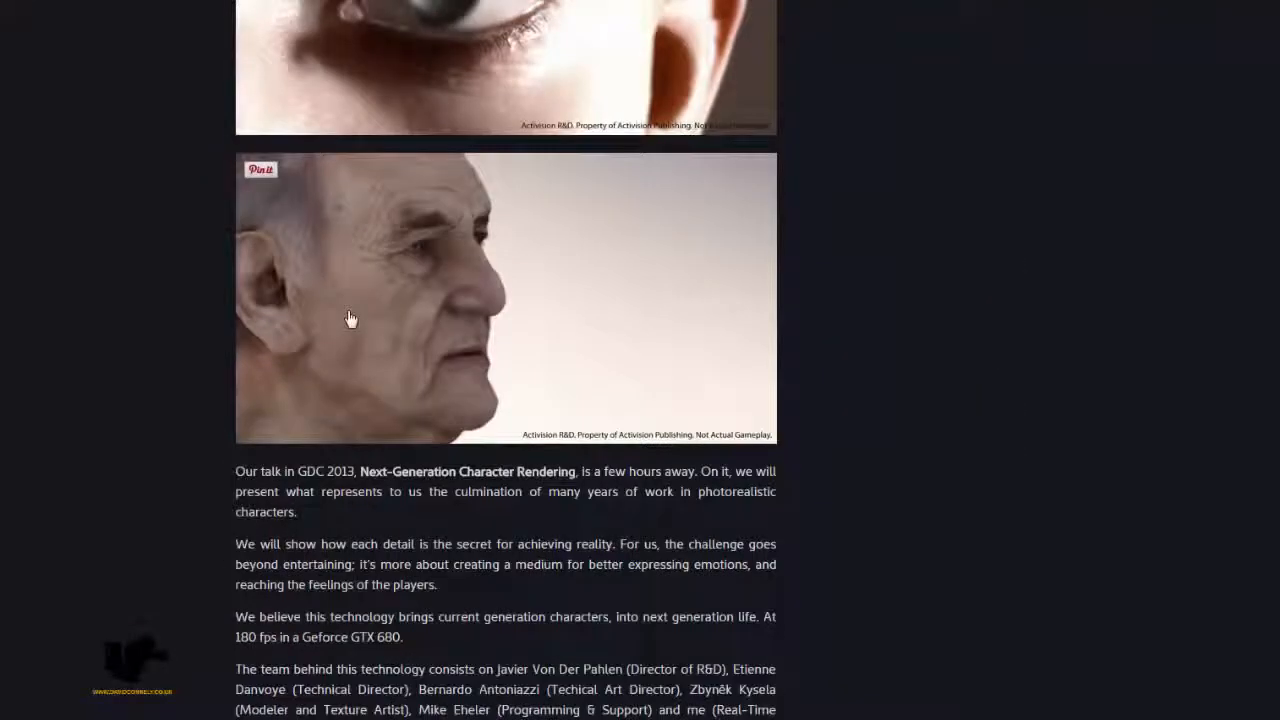
{"action": "scroll", "coordinate": [355, 312], "scroll_direction": "down", "scroll_amount": 4}
{"action": "scroll", "coordinate": [347, 457], "scroll_direction": "down", "scroll_amount": 3}
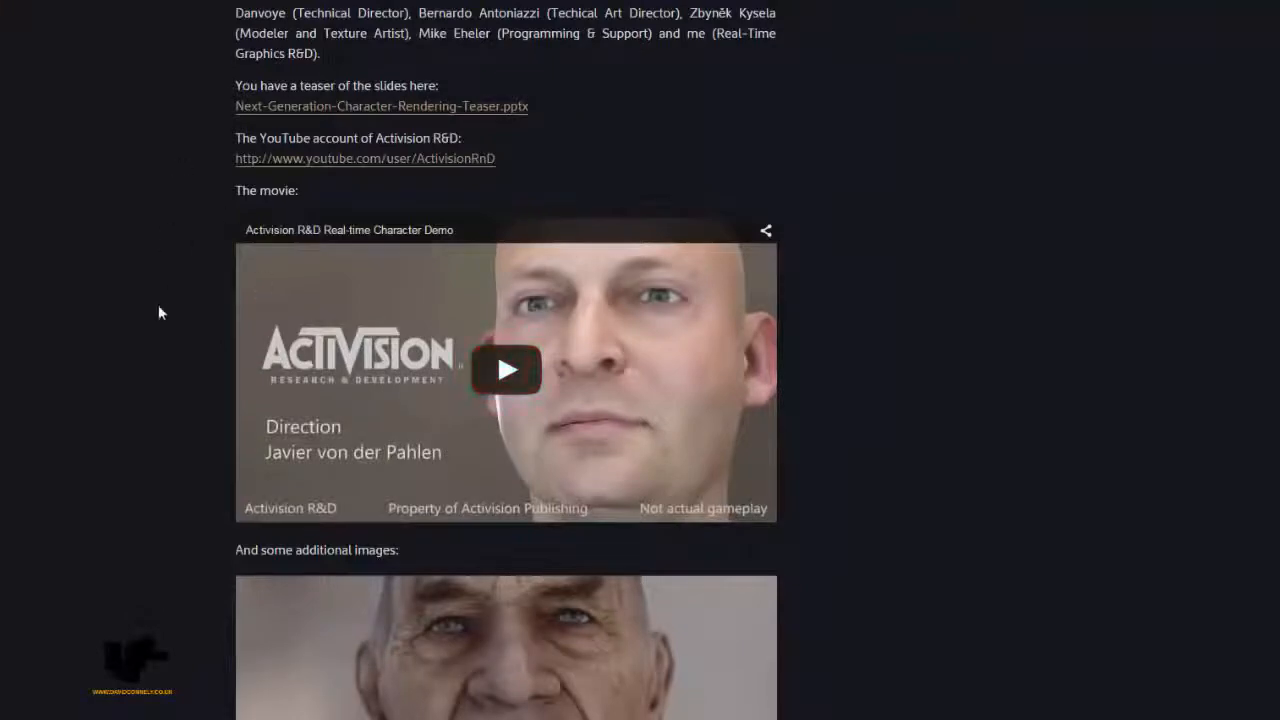
{"action": "scroll", "coordinate": [462, 474], "scroll_direction": "up", "scroll_amount": 5}
{"action": "scroll", "coordinate": [477, 437], "scroll_direction": "down", "scroll_amount": 4}
{"action": "scroll", "coordinate": [507, 476], "scroll_direction": "down", "scroll_amount": 8}
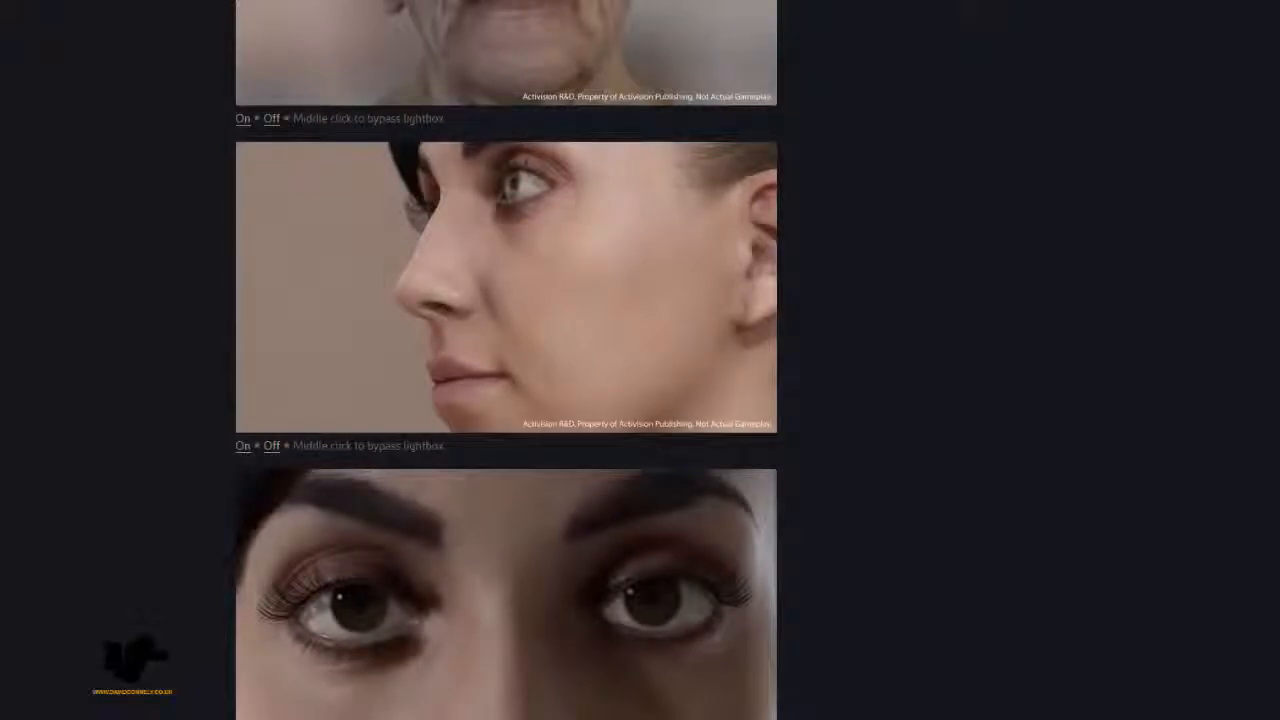
Switch to the Next-Generation-Character-Rendering-v6 presentation in PowerPoint and view the Eye Anatomy and Render Features slide
{"action": "key", "text": "alt+Tab"}
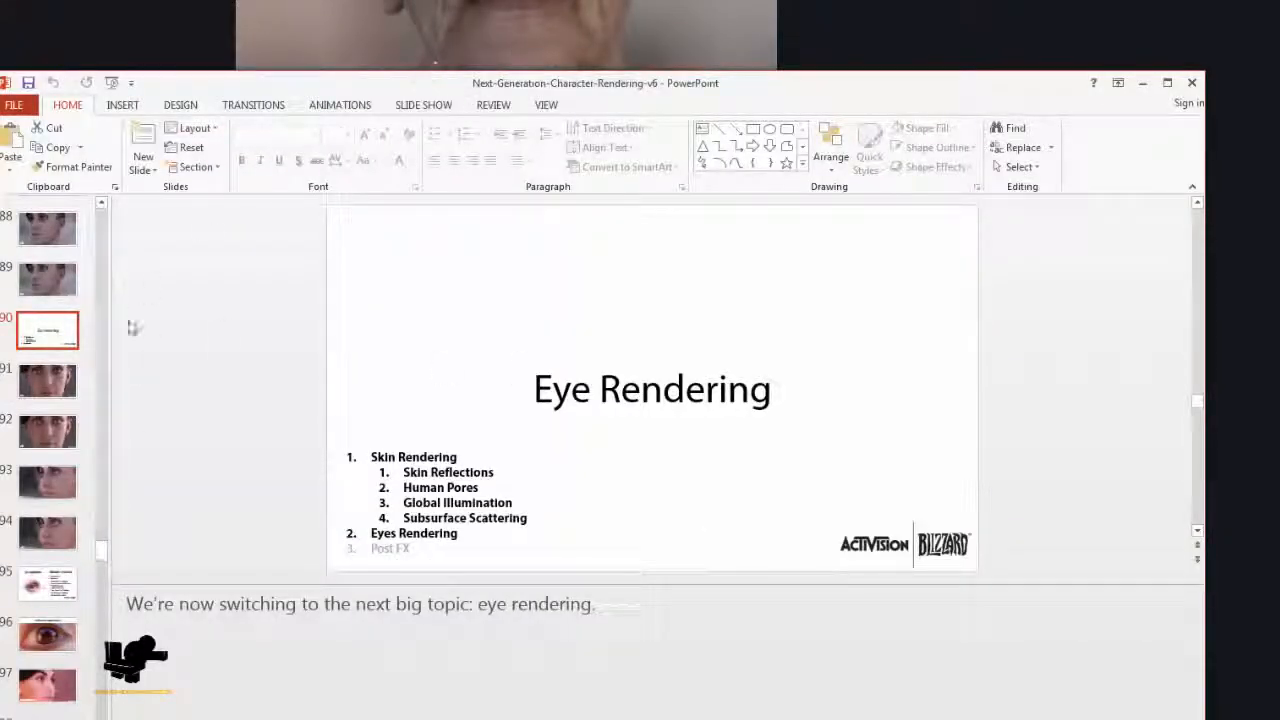
{"action": "scroll", "coordinate": [78, 355], "scroll_direction": "up", "scroll_amount": 6}
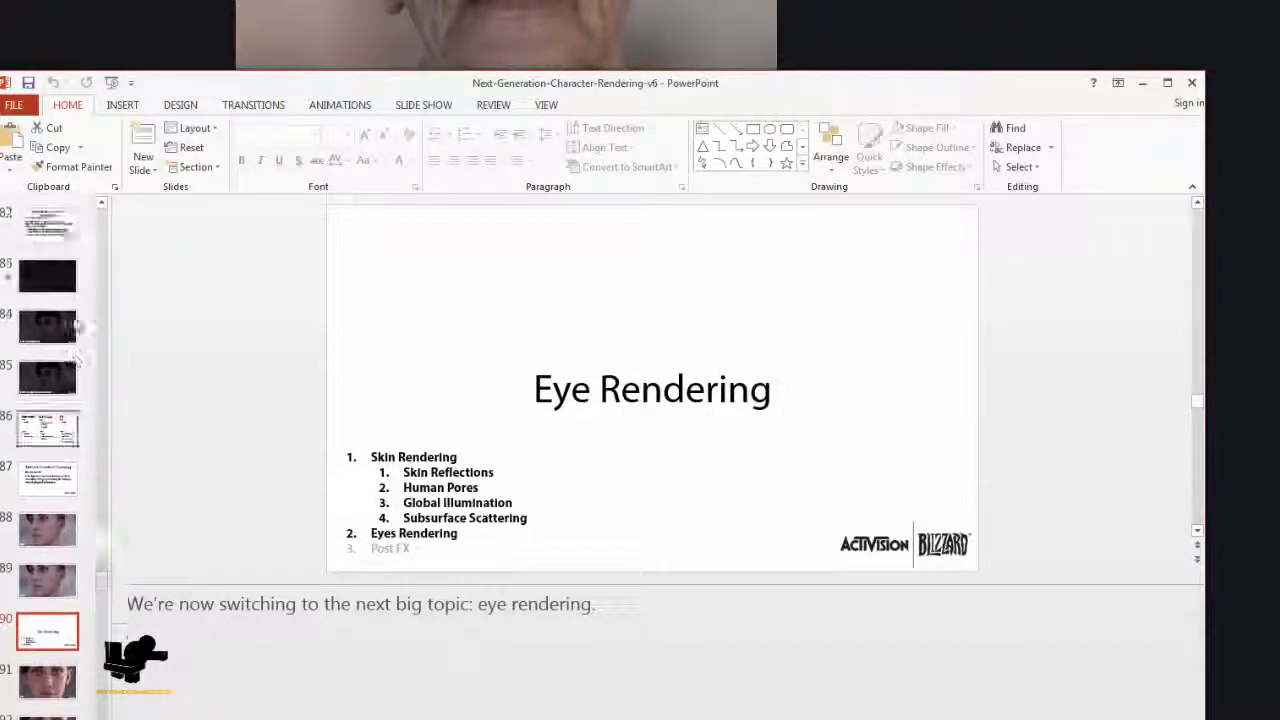
{"action": "scroll", "coordinate": [75, 354], "scroll_direction": "down", "scroll_amount": 3}
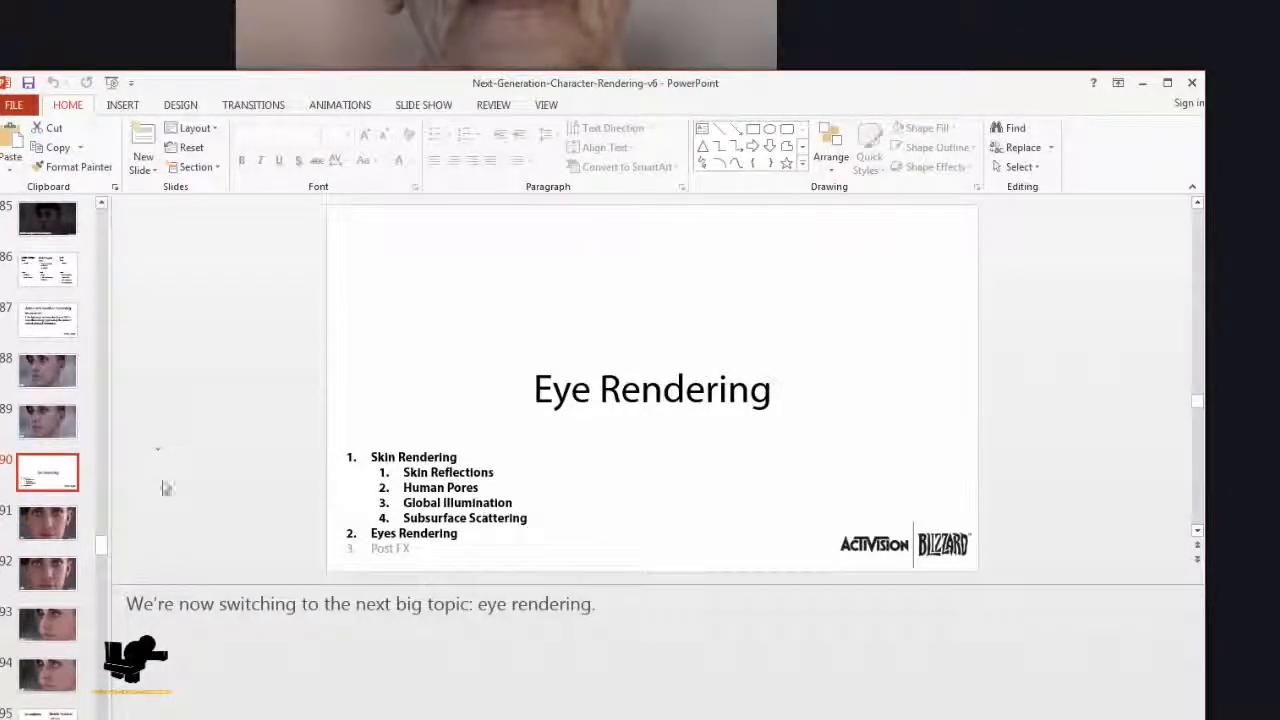
{"action": "scroll", "coordinate": [37, 357], "scroll_direction": "down", "scroll_amount": 3}
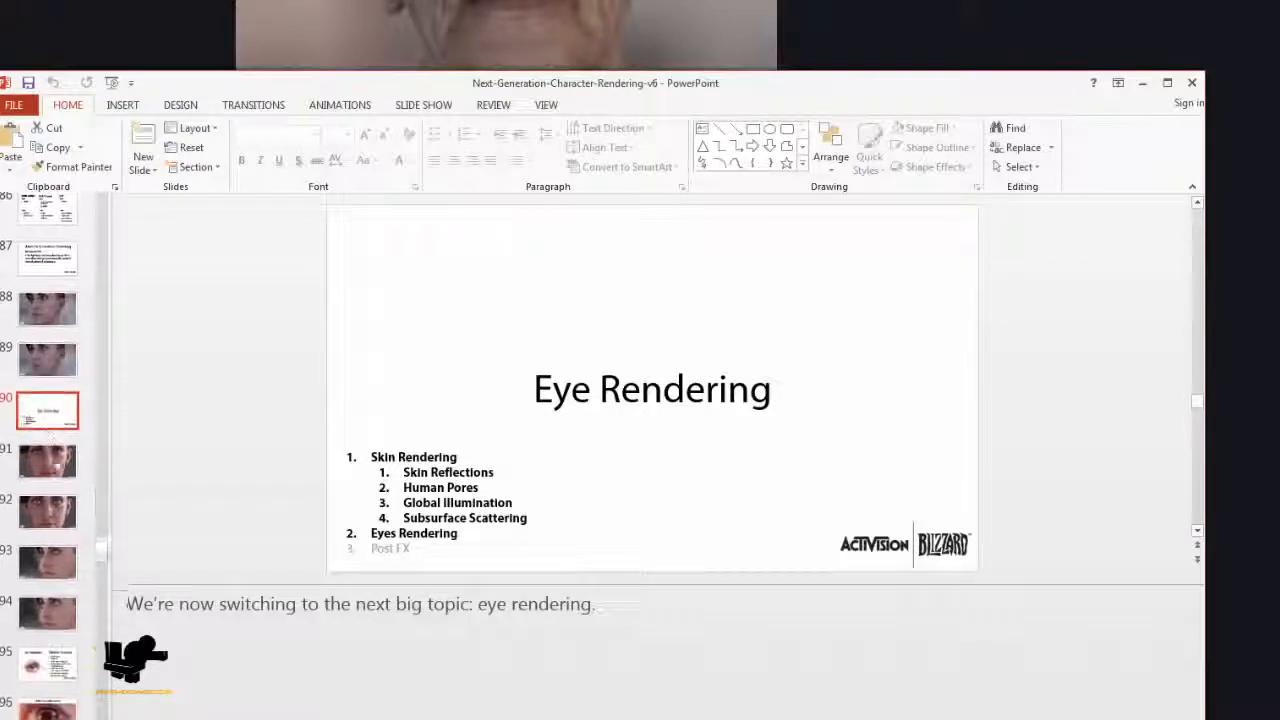
{"action": "scroll", "coordinate": [37, 357], "scroll_direction": "down", "scroll_amount": 2}
{"action": "left_click", "coordinate": [47, 545]}
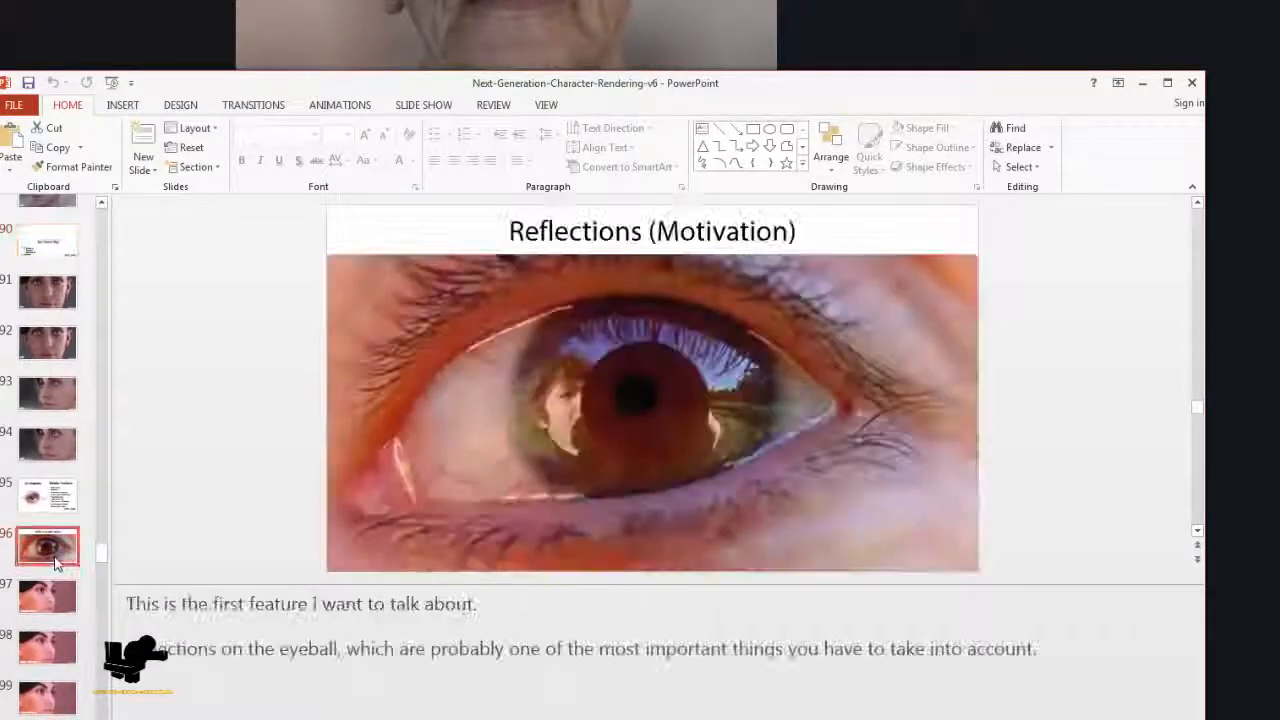
{"action": "left_click", "coordinate": [55, 508]}
{"action": "scroll", "coordinate": [60, 600], "scroll_direction": "down", "scroll_amount": 3}
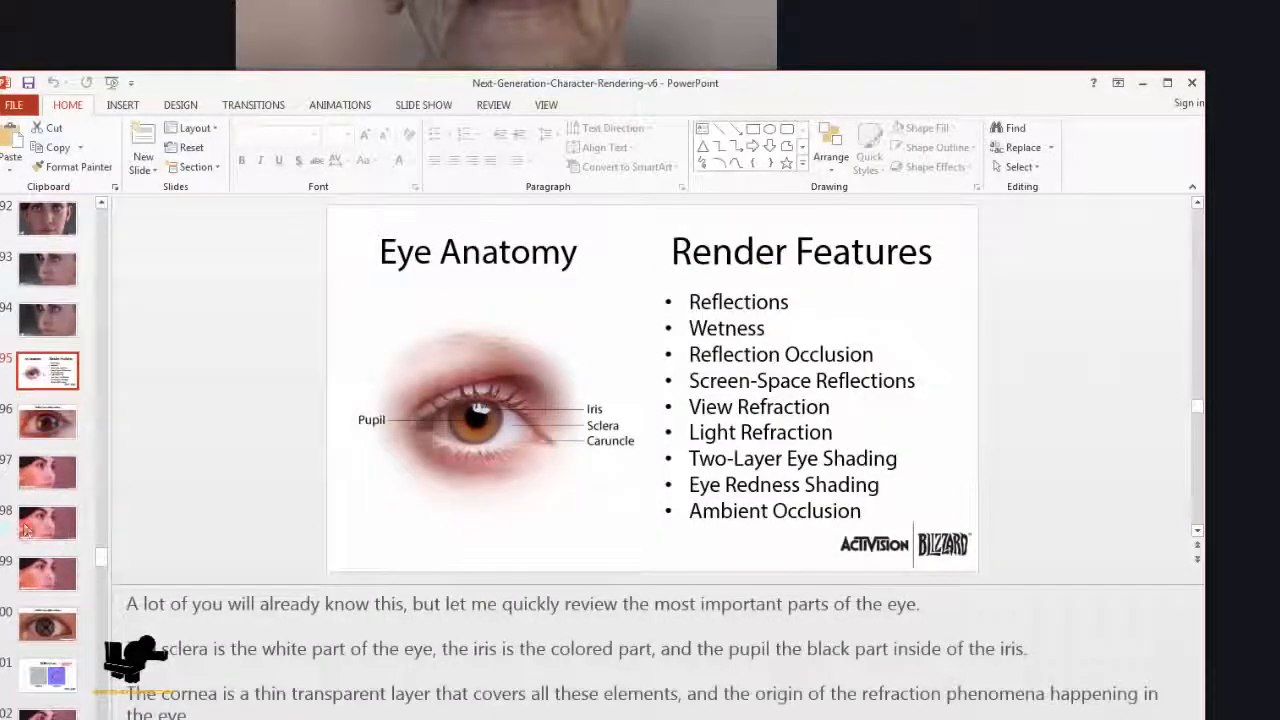
Review the eye reflection slides from Reflections (Motivation) through to the height map and normal map slide
{"action": "left_click", "coordinate": [63, 677]}
{"action": "left_click", "coordinate": [47, 421]}
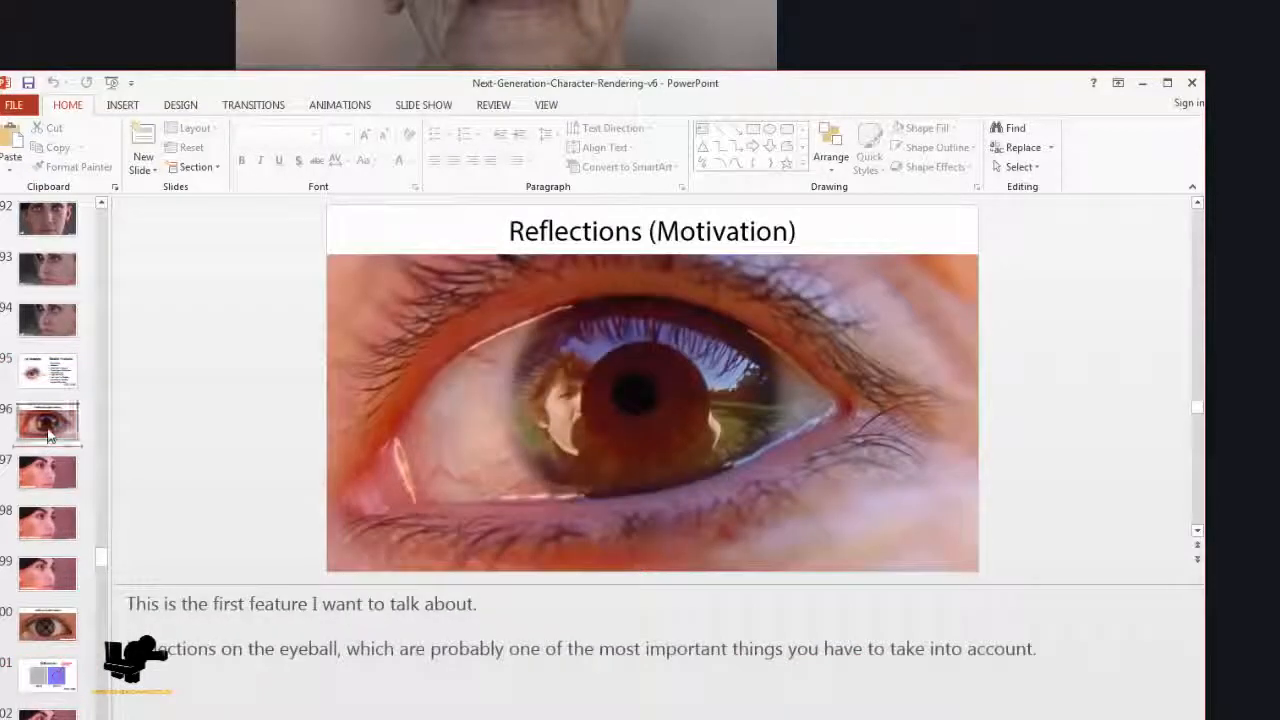
{"action": "left_click", "coordinate": [47, 474]}
{"action": "left_click", "coordinate": [47, 524]}
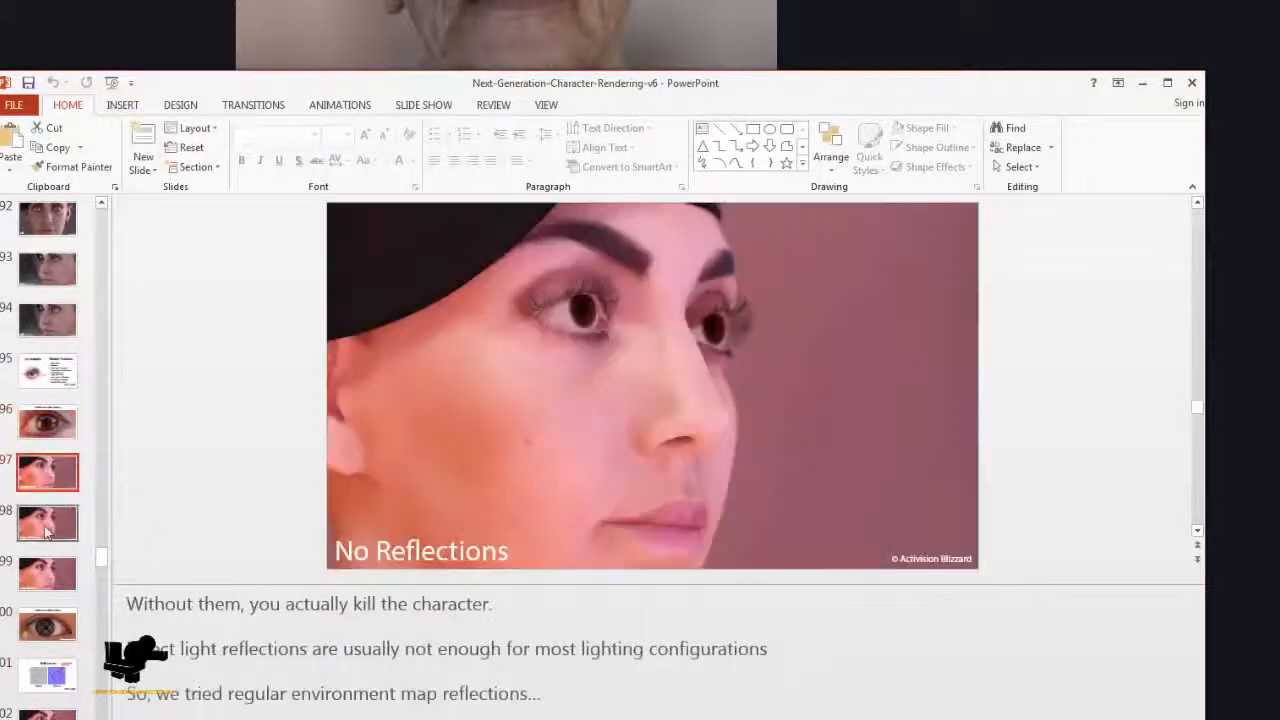
{"action": "left_click", "coordinate": [48, 575]}
{"action": "left_click", "coordinate": [50, 628]}
{"action": "left_click", "coordinate": [47, 677]}
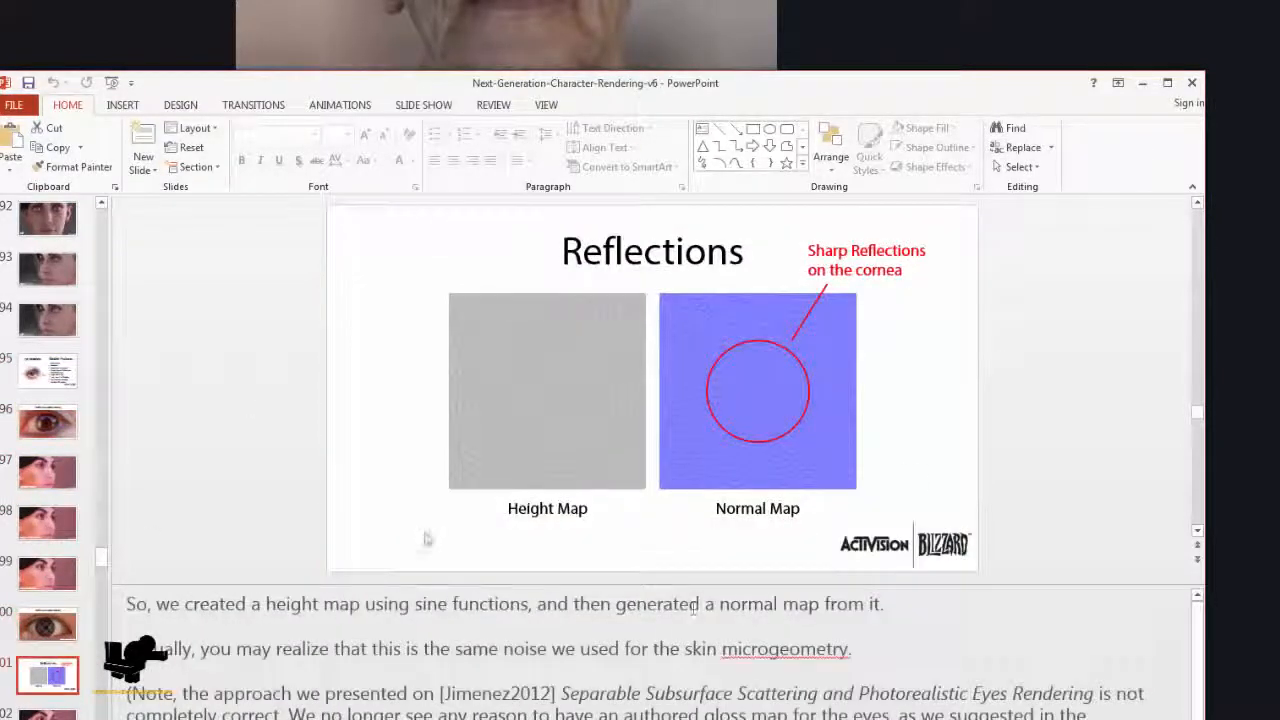
Switch back to Marmoset Toolbag and examine both eyeballs from several angles alongside the second material's sclera and iris settings
{"action": "key", "text": "alt+Tab"}
{"action": "key", "text": "alt+Tab"}
{"action": "key", "text": "alt+Tab"}
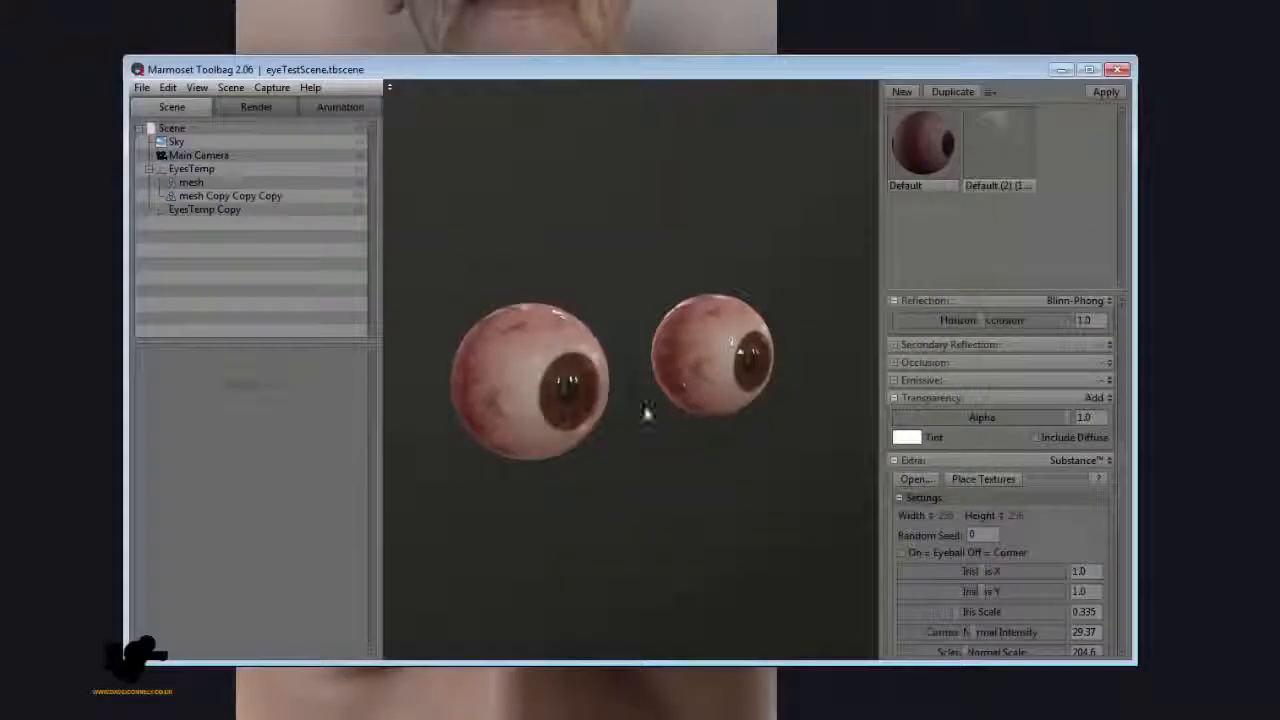
{"action": "left_click_drag", "start_coordinate": [695, 416], "coordinate": [694, 480]}
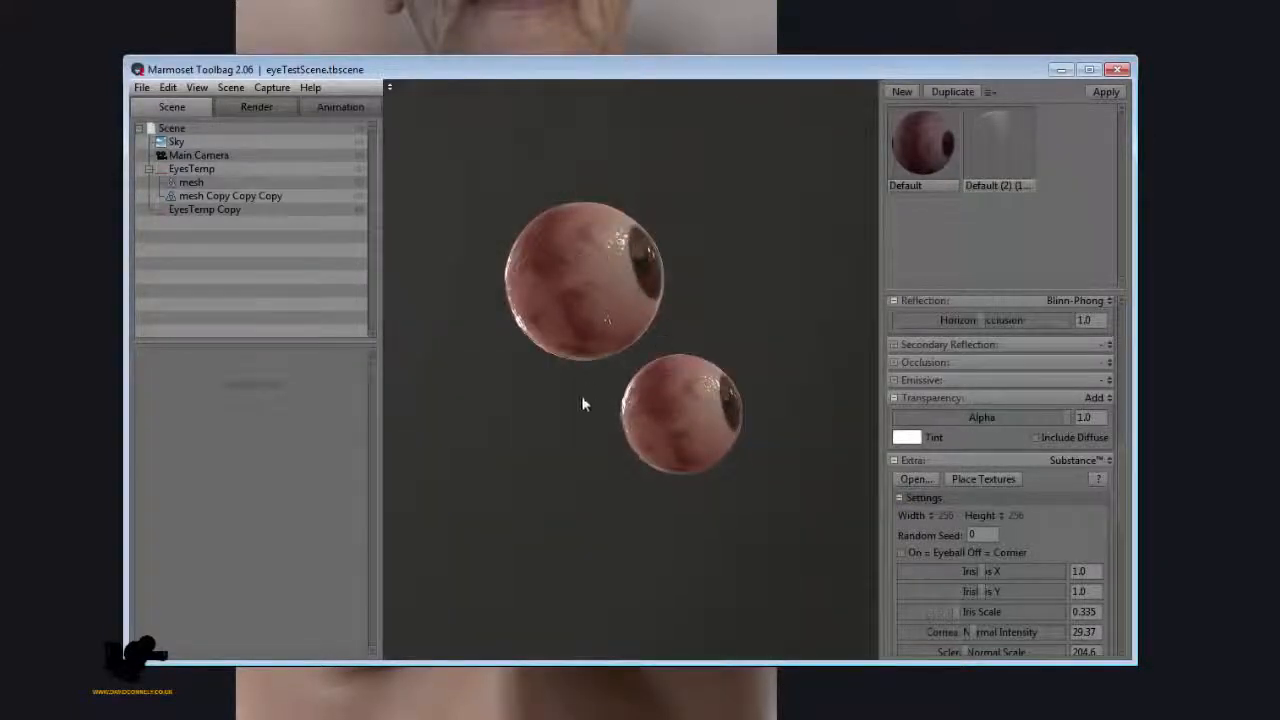
{"action": "left_click_drag", "start_coordinate": [583, 400], "coordinate": [663, 369]}
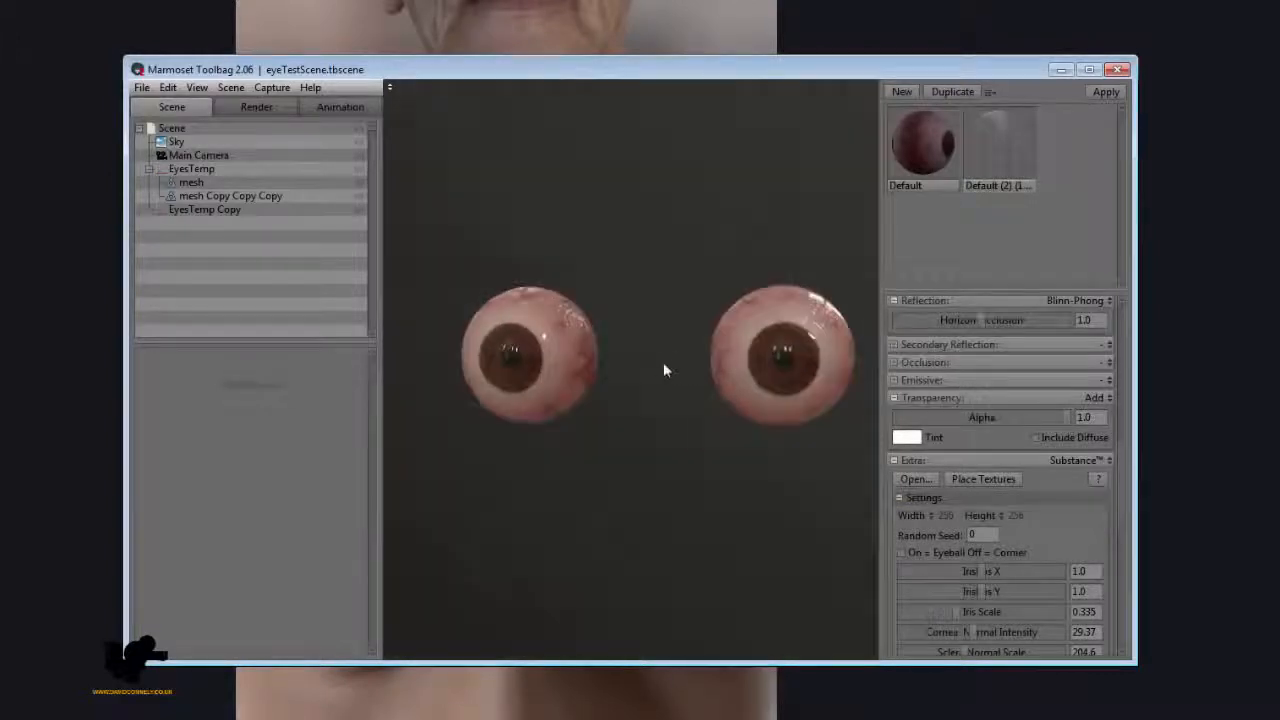
{"action": "scroll", "coordinate": [1011, 457], "scroll_direction": "down", "scroll_amount": 3}
{"action": "scroll", "coordinate": [1011, 460], "scroll_direction": "down", "scroll_amount": 4}
{"action": "left_click_drag", "start_coordinate": [863, 491], "coordinate": [807, 420]}
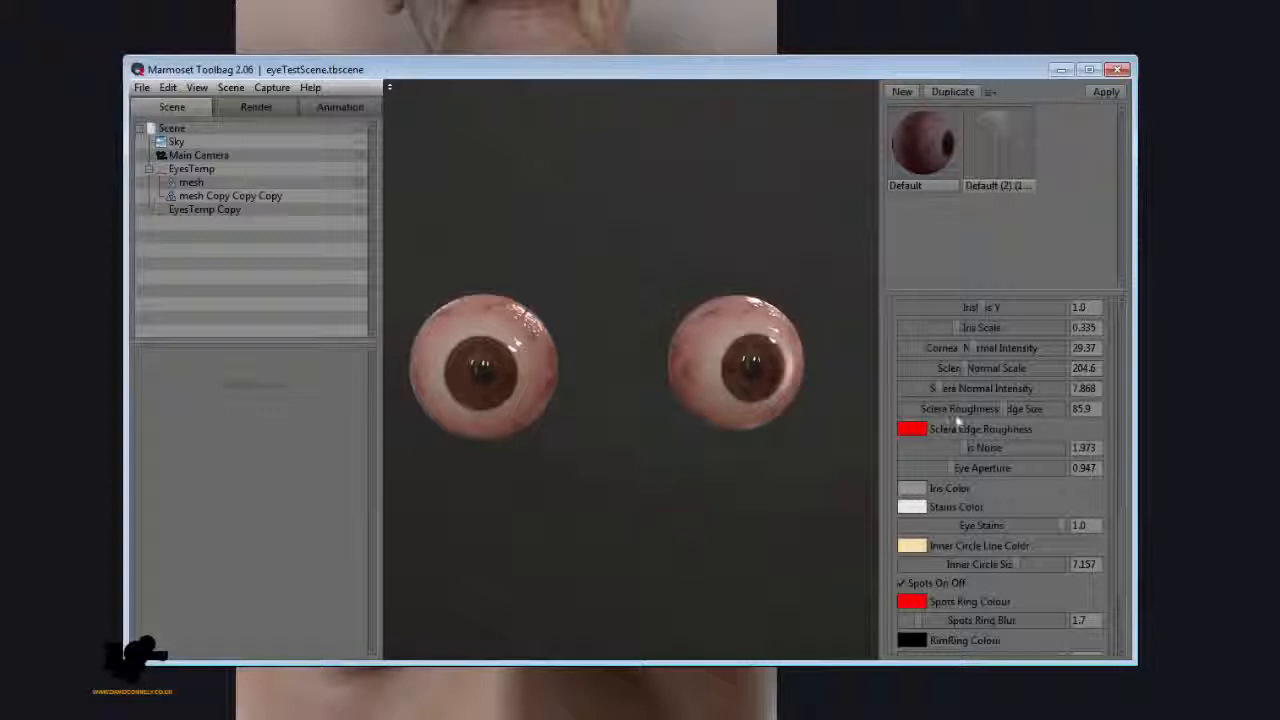
{"action": "scroll", "coordinate": [965, 420], "scroll_direction": "up", "scroll_amount": 3}
{"action": "left_click_drag", "start_coordinate": [792, 426], "coordinate": [790, 392]}
{"action": "scroll", "coordinate": [742, 440], "scroll_direction": "down", "scroll_amount": 3}
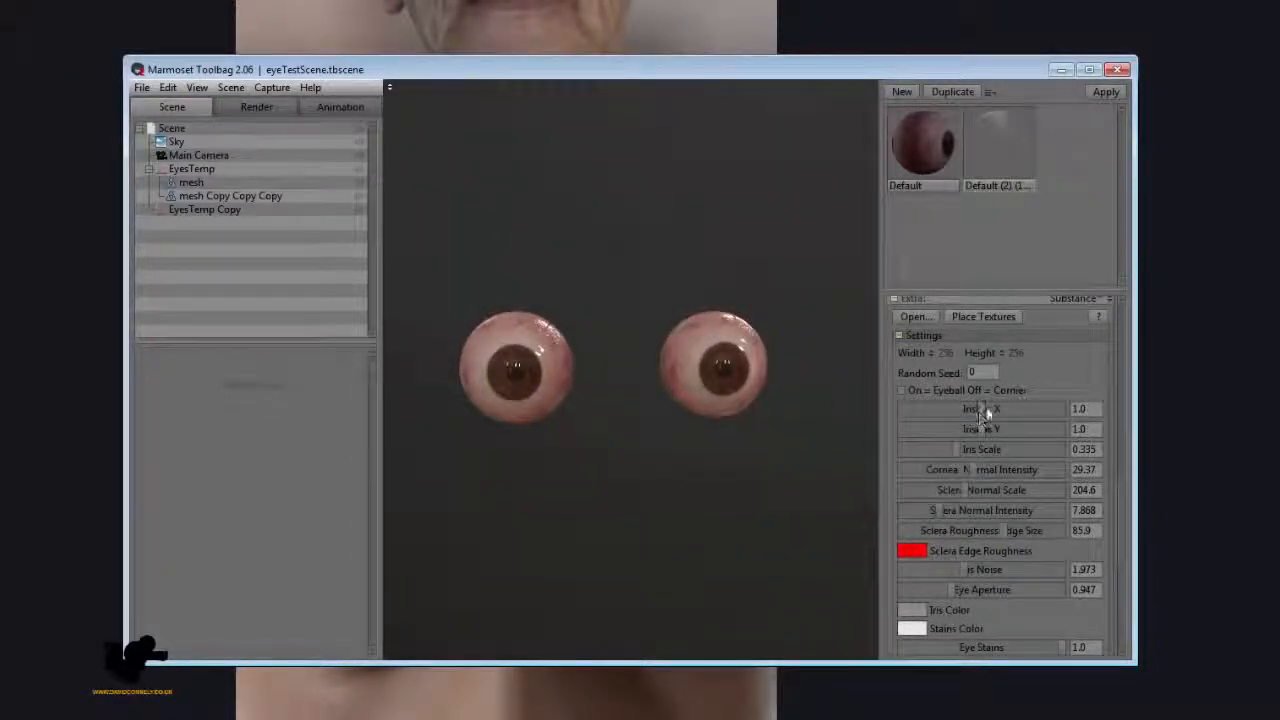
Set Iris Pos X and Iris Pos Y of the Default eyeball material to 0.991
{"action": "scroll", "coordinate": [975, 470], "scroll_direction": "up", "scroll_amount": 3}
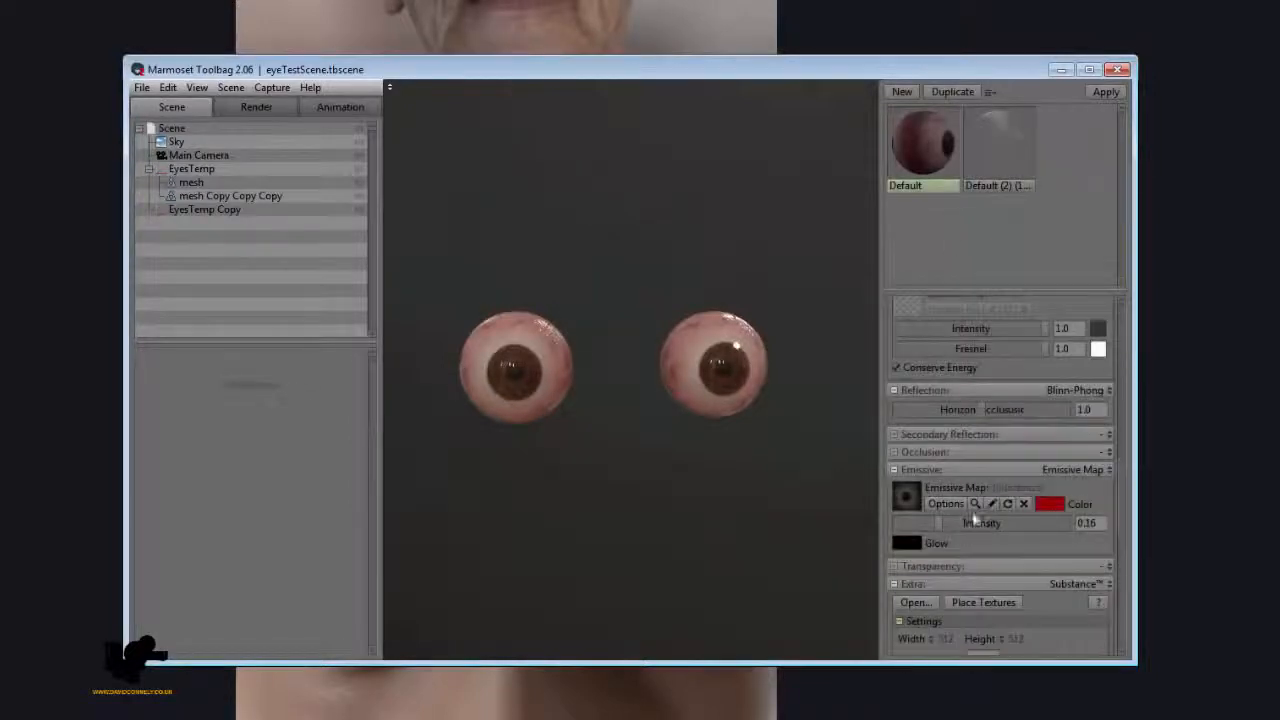
{"action": "scroll", "coordinate": [975, 515], "scroll_direction": "down", "scroll_amount": 3}
{"action": "mouse_move", "coordinate": [979, 491]}
{"action": "left_mouse_down"}
{"action": "mouse_move", "coordinate": [1003, 492]}
{"action": "mouse_move", "coordinate": [948, 496]}
{"action": "mouse_move", "coordinate": [960, 496]}
{"action": "mouse_move", "coordinate": [948, 512]}
{"action": "mouse_move", "coordinate": [925, 513]}
{"action": "mouse_move", "coordinate": [985, 514]}
{"action": "mouse_move", "coordinate": [981, 491]}
{"action": "left_mouse_up"}
{"action": "left_click_drag", "start_coordinate": [698, 429], "coordinate": [680, 451]}
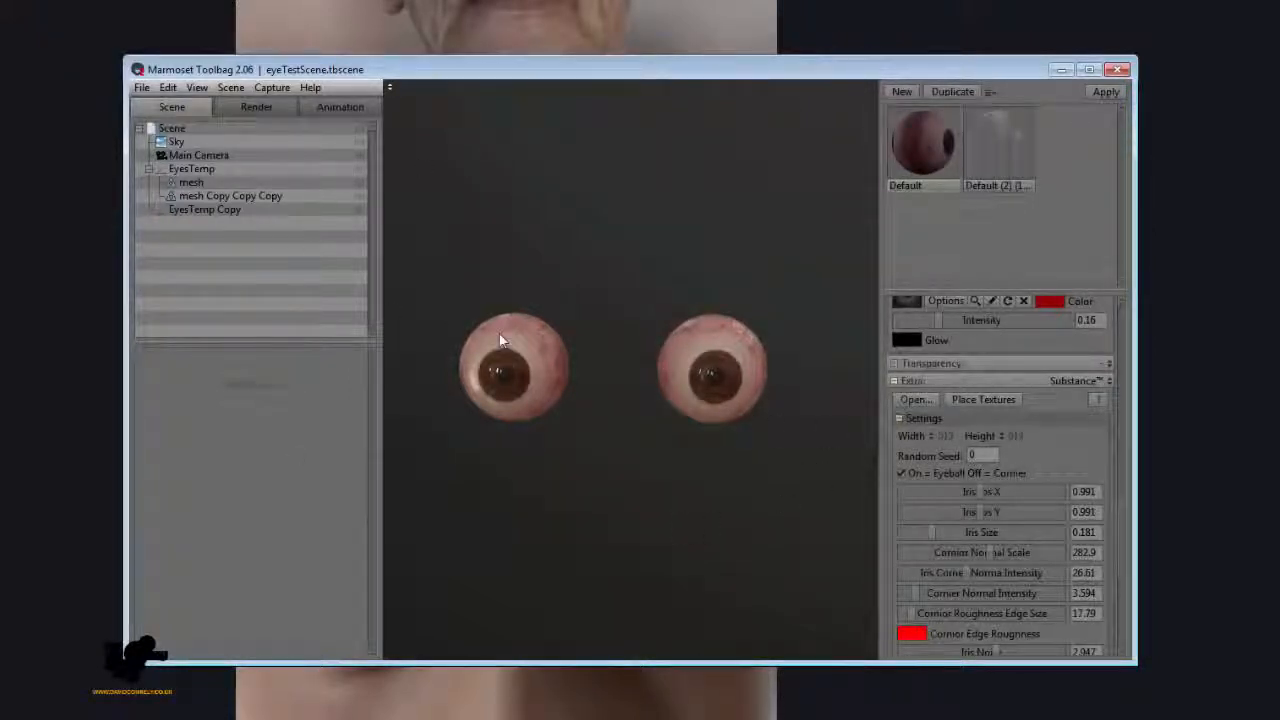
{"action": "left_click_drag", "start_coordinate": [534, 468], "coordinate": [557, 447]}
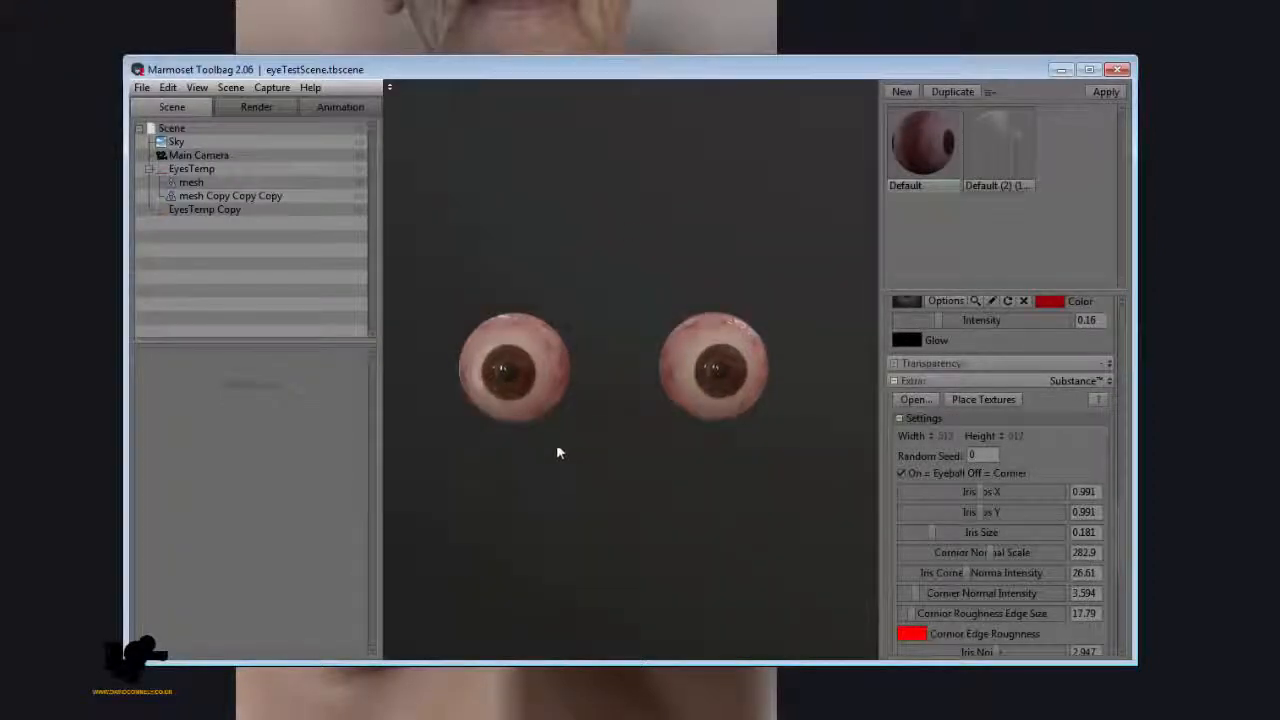
{"action": "left_click_drag", "start_coordinate": [533, 80], "coordinate": [520, 78]}
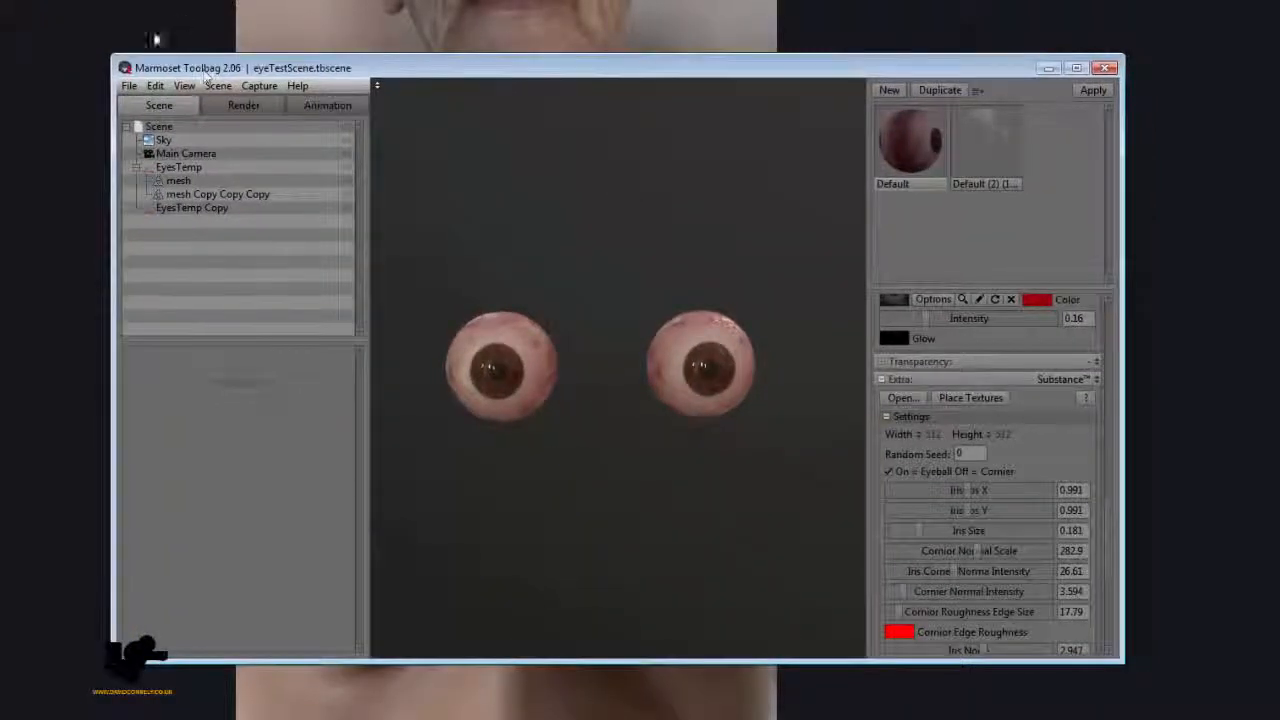
Examine both eyeballs up close and from several angles to compare their irises and surface reflections
{"action": "left_click_drag", "start_coordinate": [580, 403], "coordinate": [566, 305]}
{"action": "scroll", "coordinate": [598, 368], "scroll_direction": "up", "scroll_amount": 3}
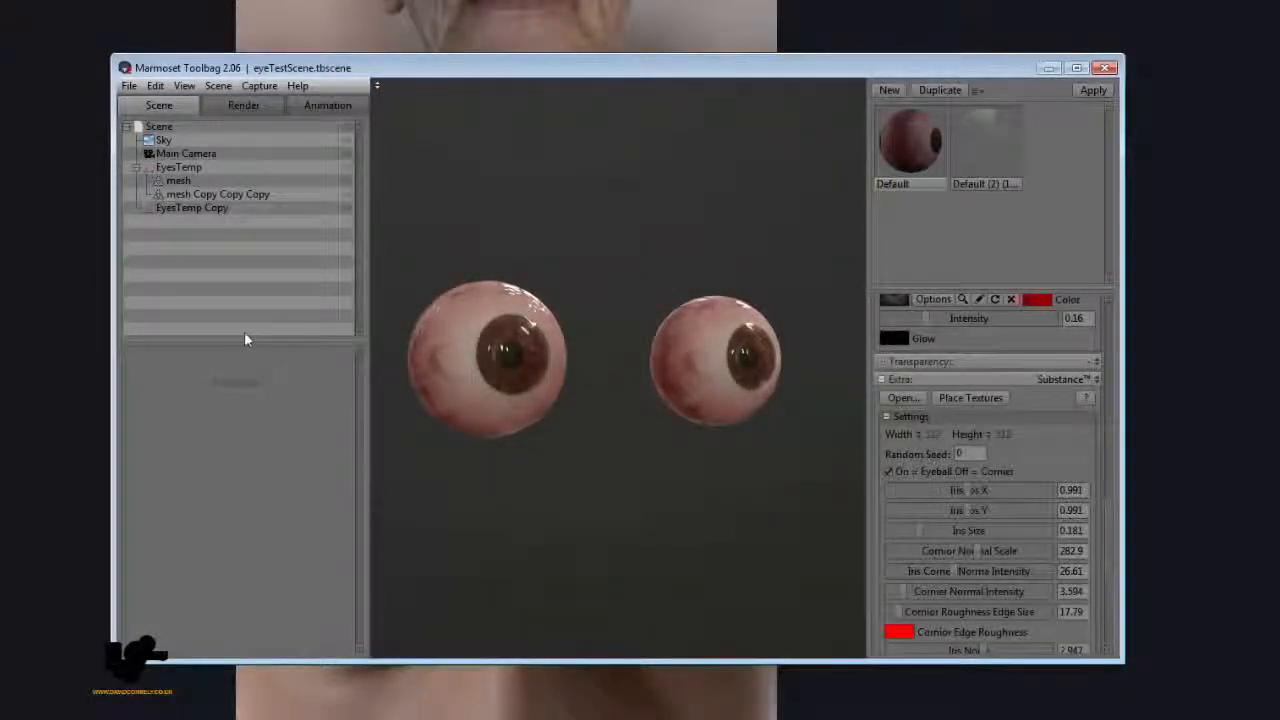
{"action": "left_click_drag", "start_coordinate": [558, 340], "coordinate": [533, 358]}
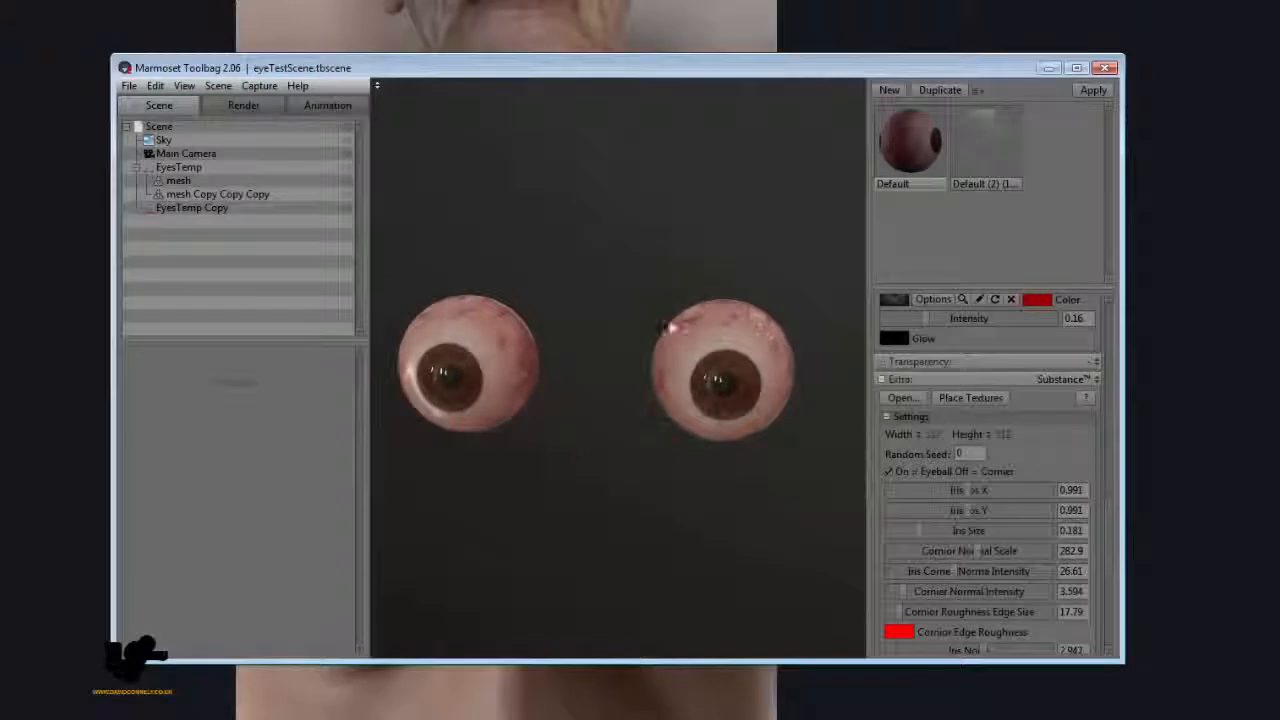
{"action": "left_click_drag", "start_coordinate": [669, 322], "coordinate": [663, 361]}
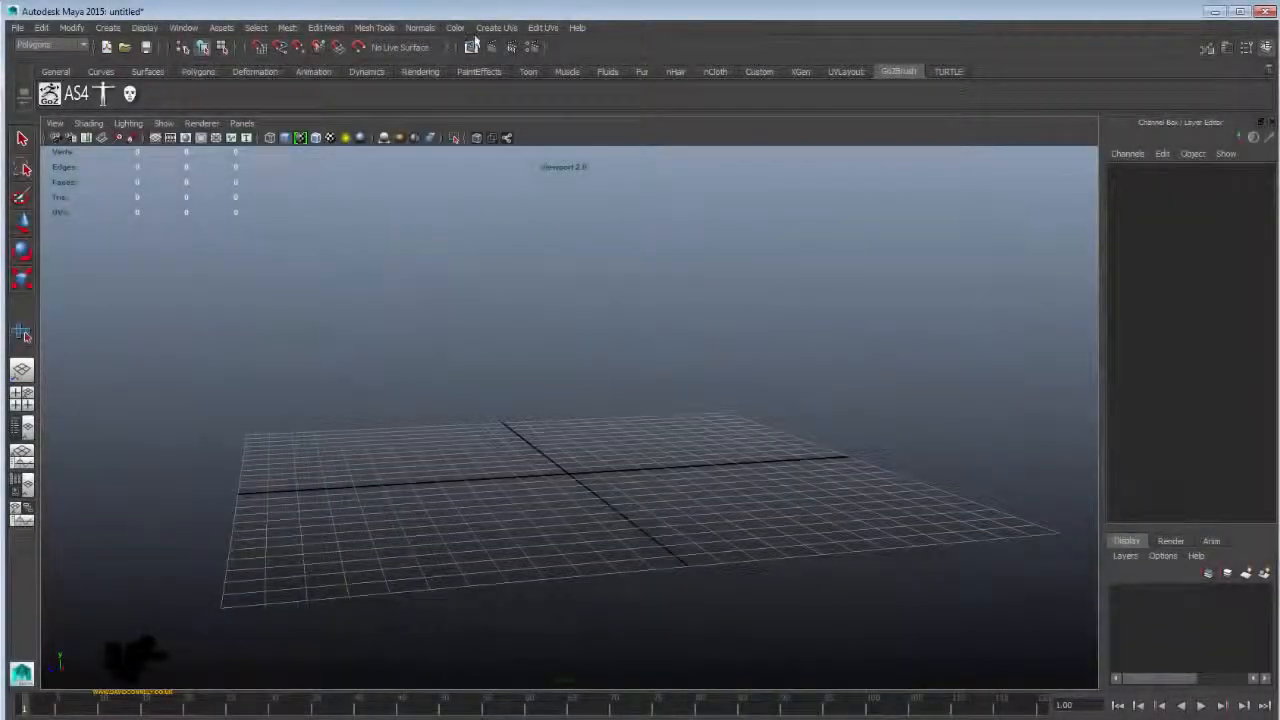
{"action": "left_click", "coordinate": [496, 28]}
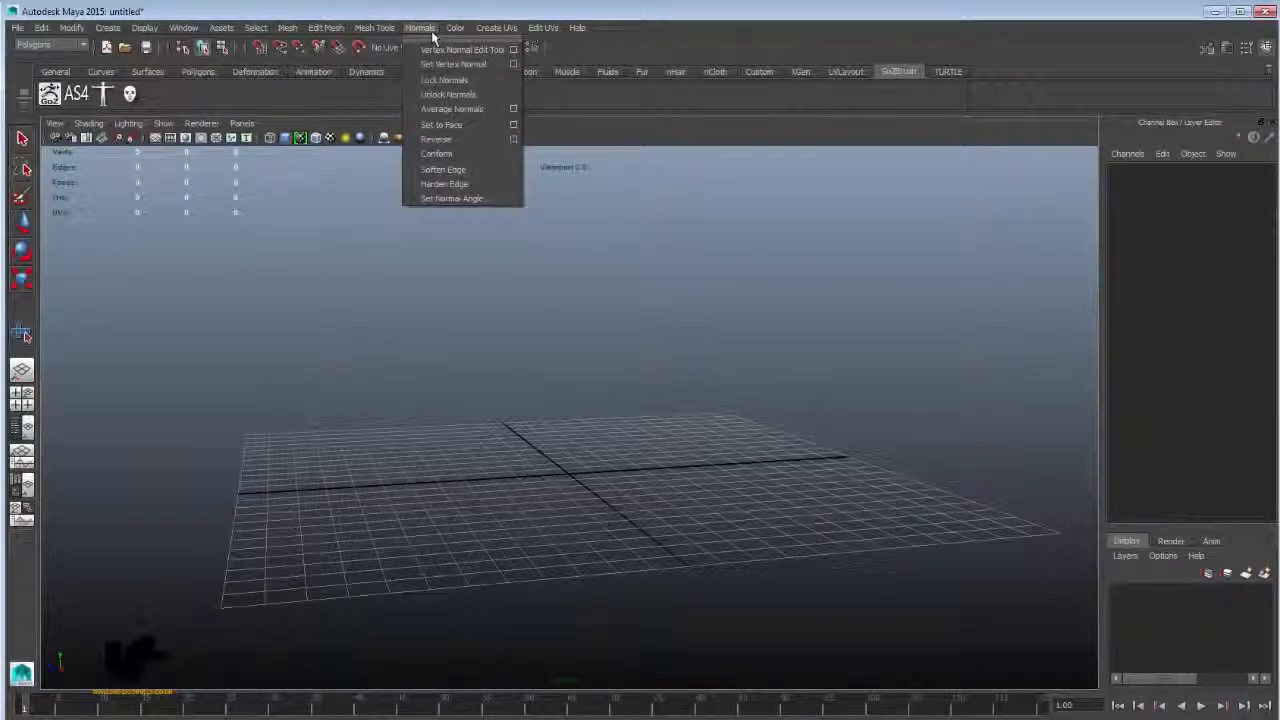
{"action": "mouse_move", "coordinate": [498, 35]}
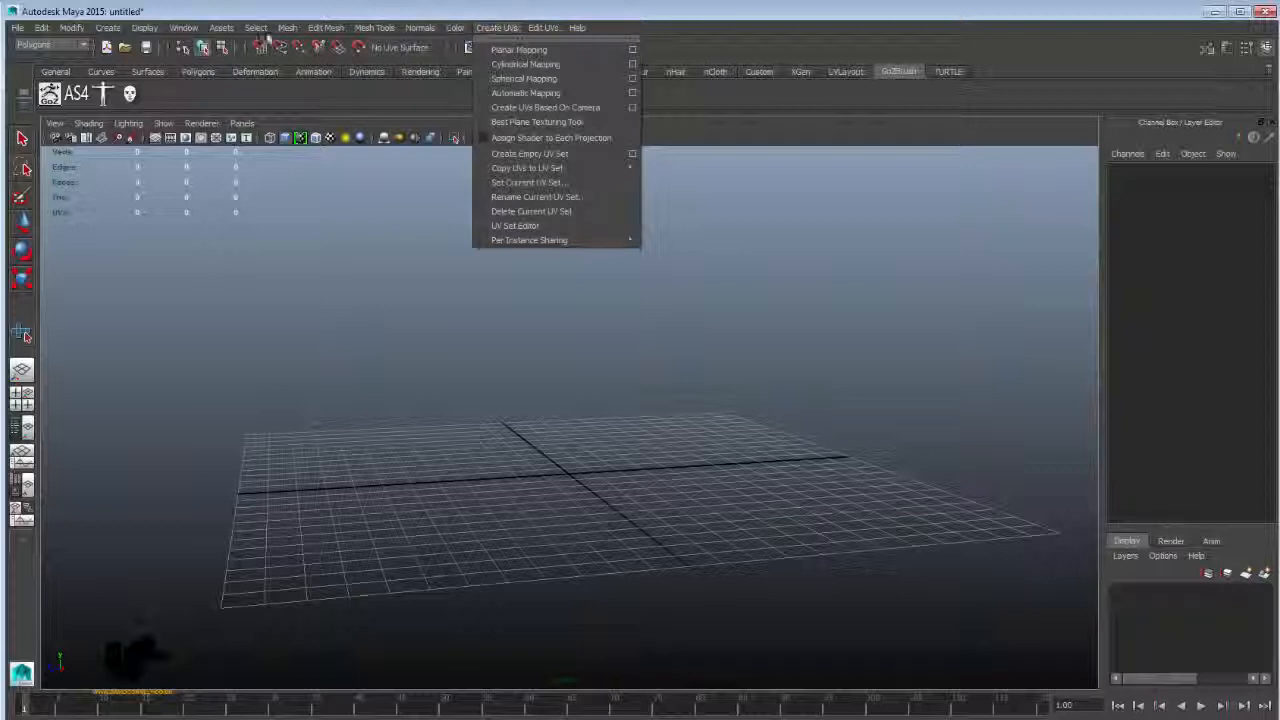
{"action": "mouse_move", "coordinate": [80, 33]}
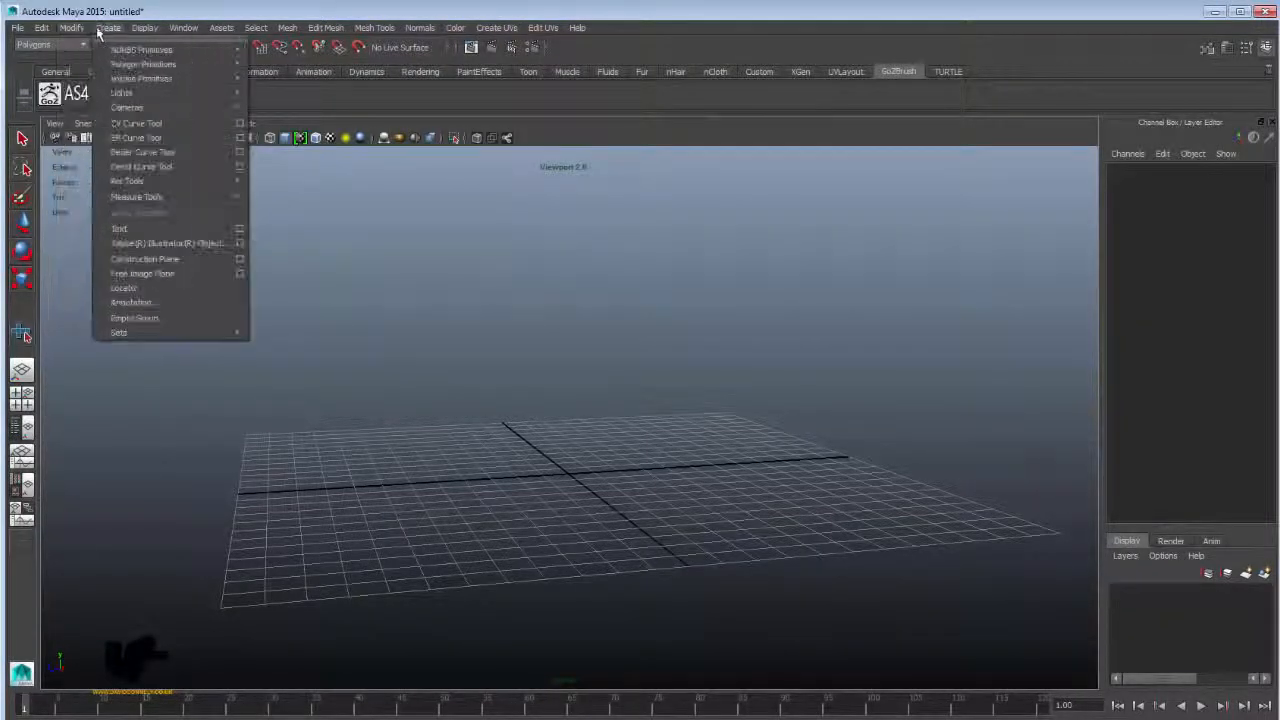
{"action": "mouse_move", "coordinate": [140, 49]}
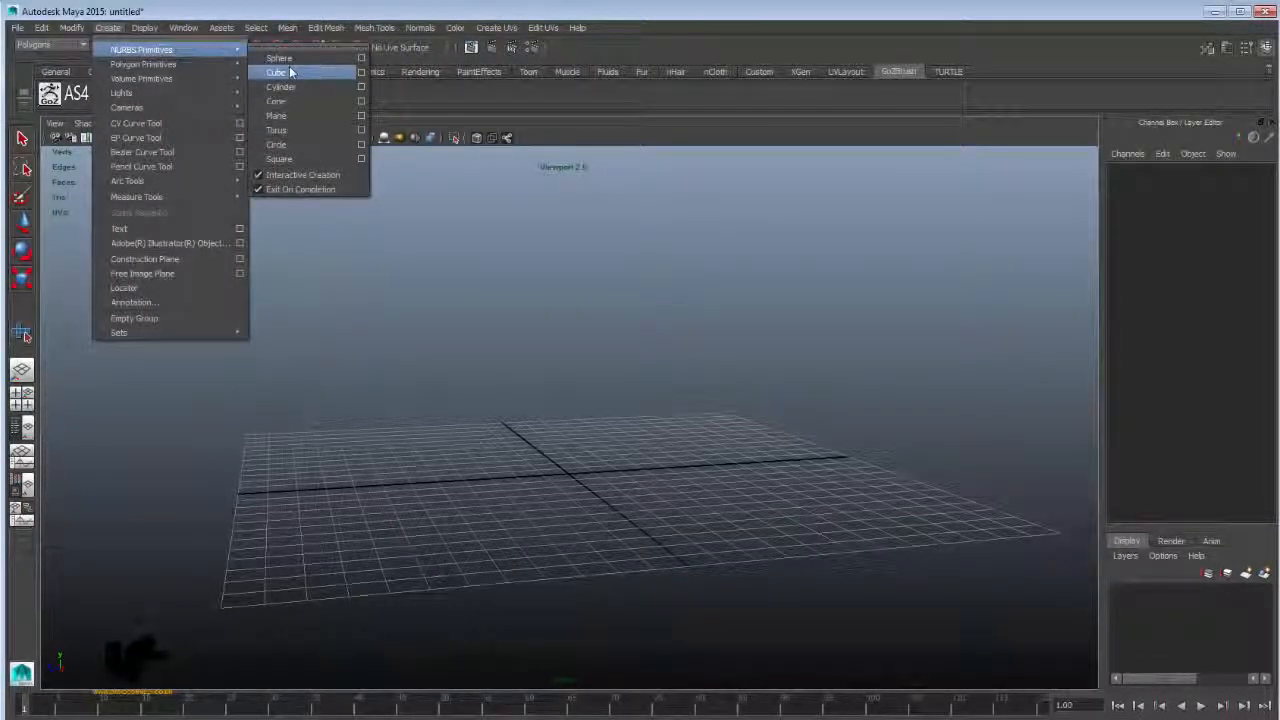
{"action": "left_click", "coordinate": [279, 58]}
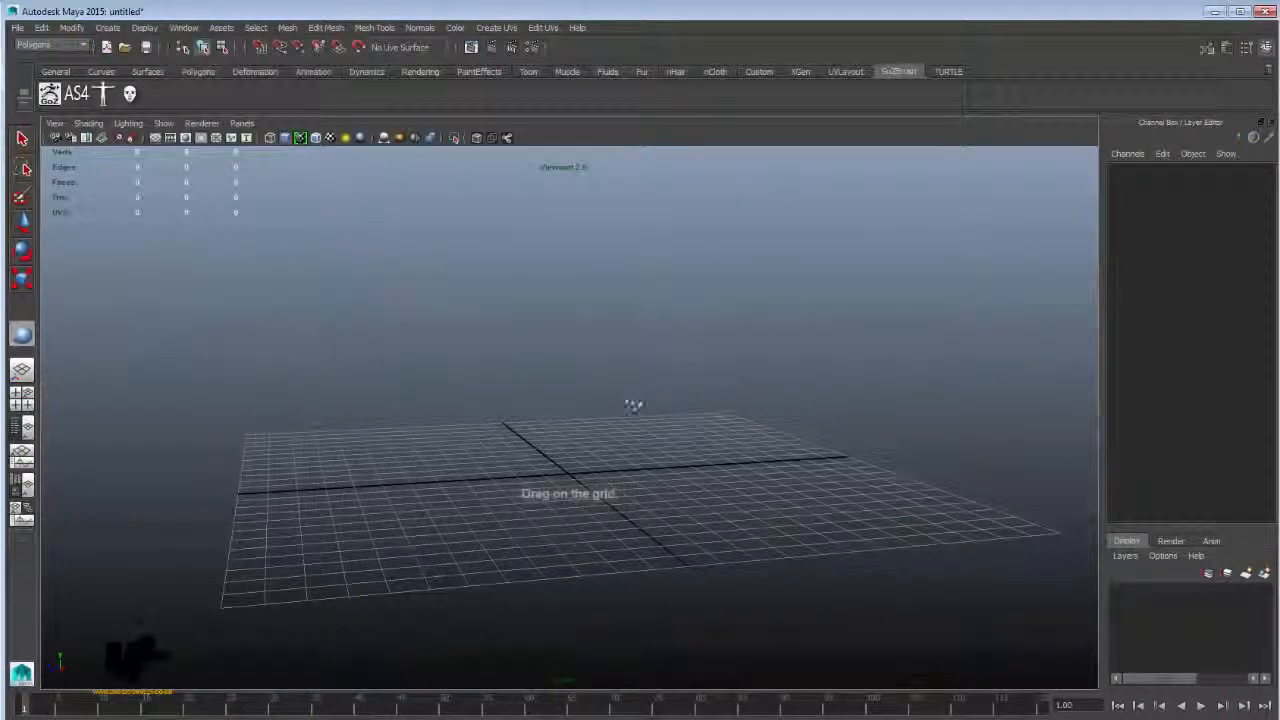
{"action": "left_click_drag", "start_coordinate": [634, 403], "coordinate": [598, 416], "text": "alt"}
{"action": "left_click_drag", "start_coordinate": [640, 453], "coordinate": [663, 471]}
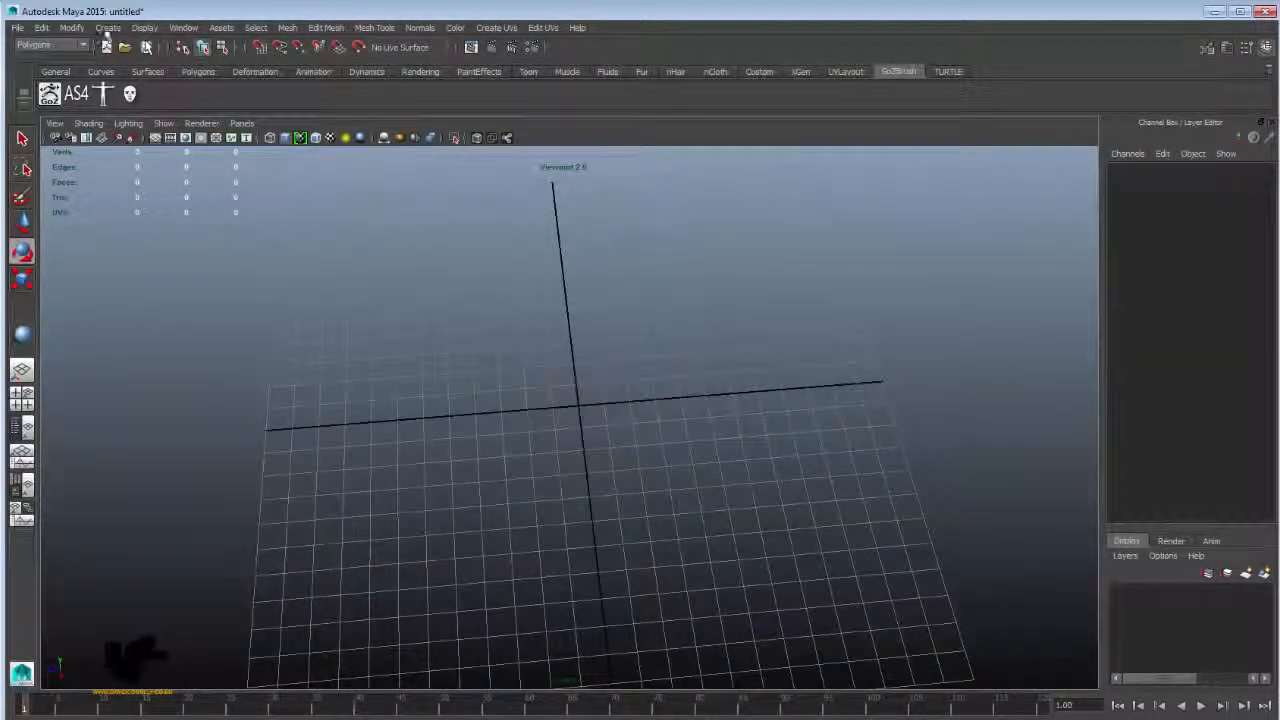
Create a polygon sphere about 6.5 units across near the grid's centre and rotate it to -90 degrees about Z
{"action": "left_click", "coordinate": [72, 27]}
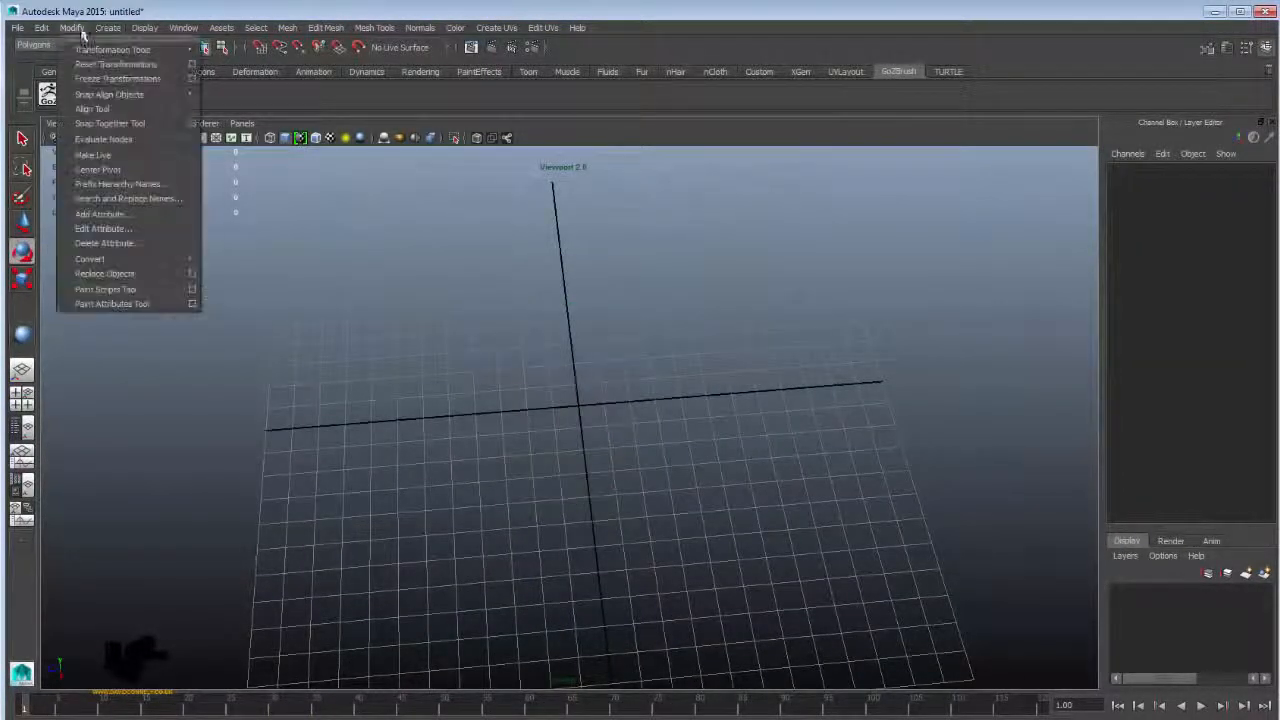
{"action": "mouse_move", "coordinate": [145, 64]}
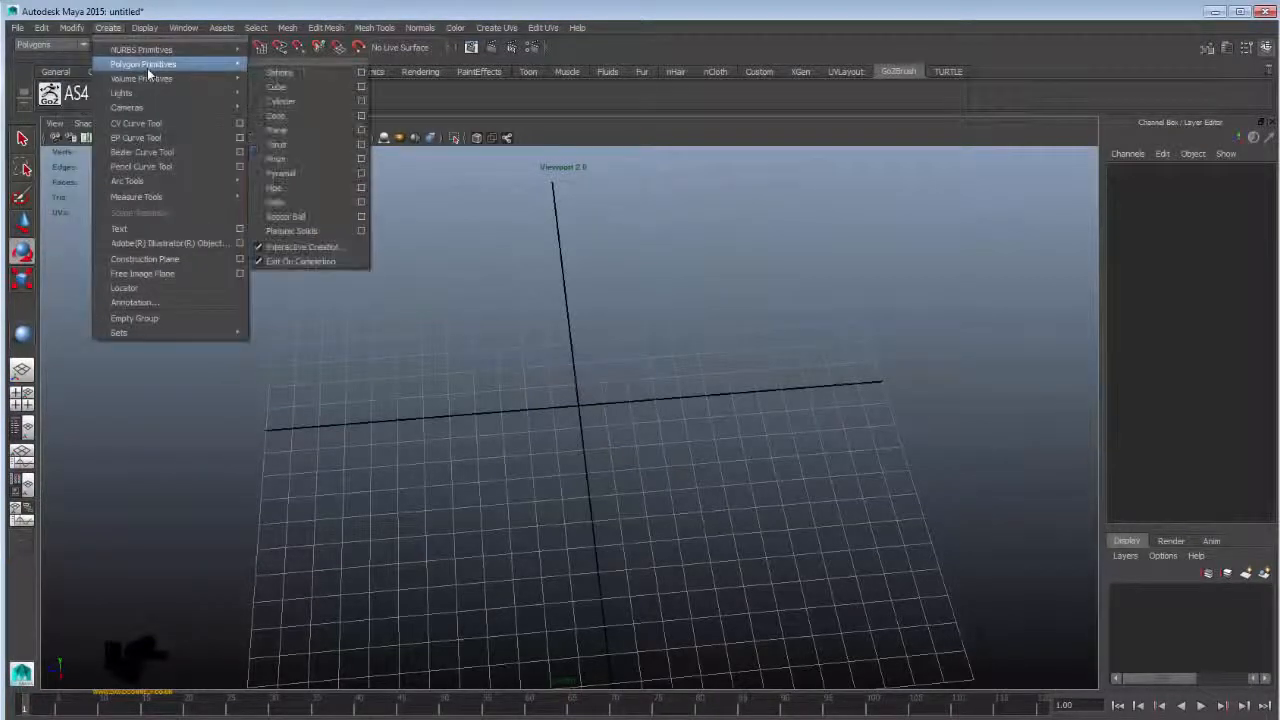
{"action": "left_click", "coordinate": [310, 74]}
{"action": "left_click_drag", "start_coordinate": [592, 417], "coordinate": [1008, 483]}
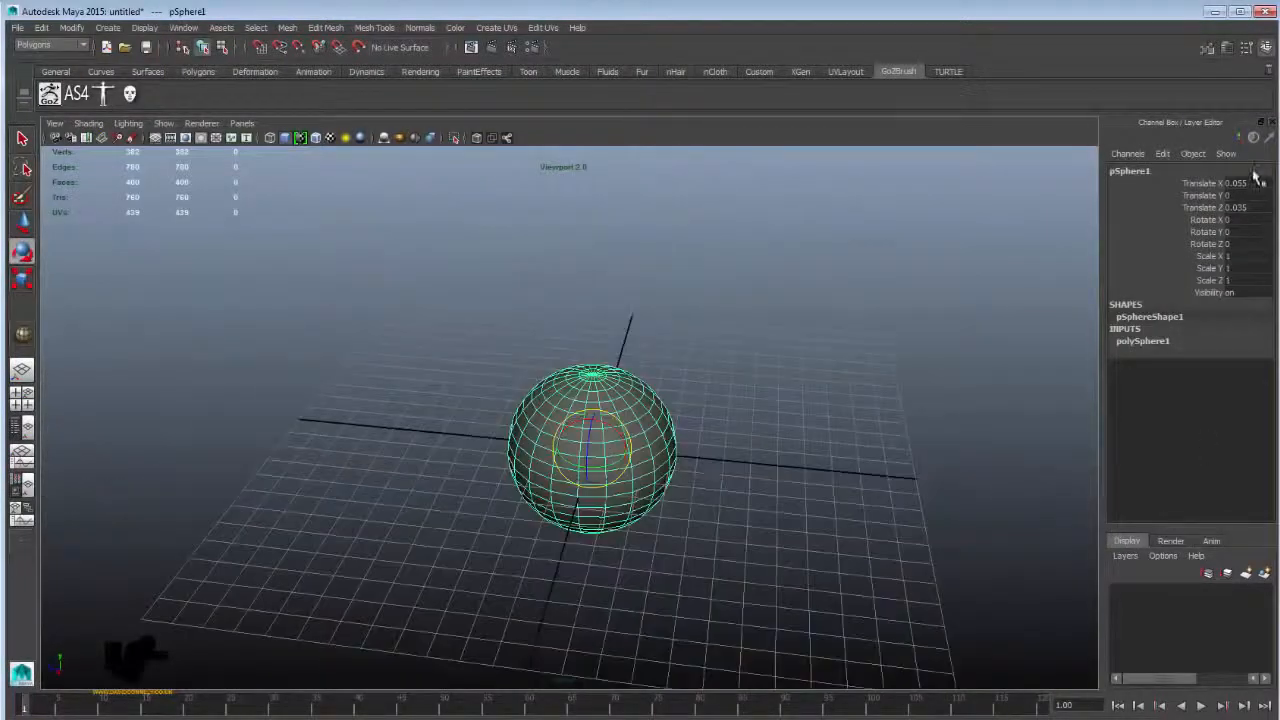
{"action": "left_click_drag", "start_coordinate": [838, 424], "coordinate": [608, 460], "text": "alt"}
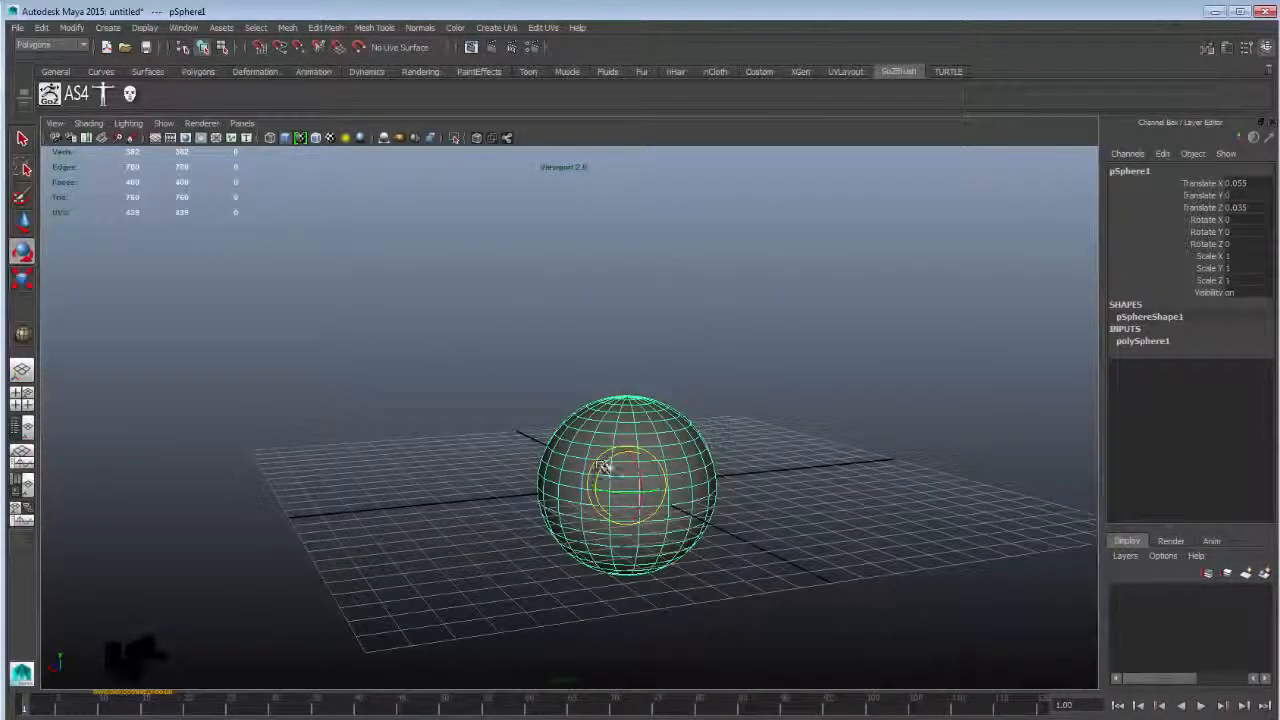
{"action": "left_click_drag", "start_coordinate": [604, 468], "coordinate": [470, 470]}
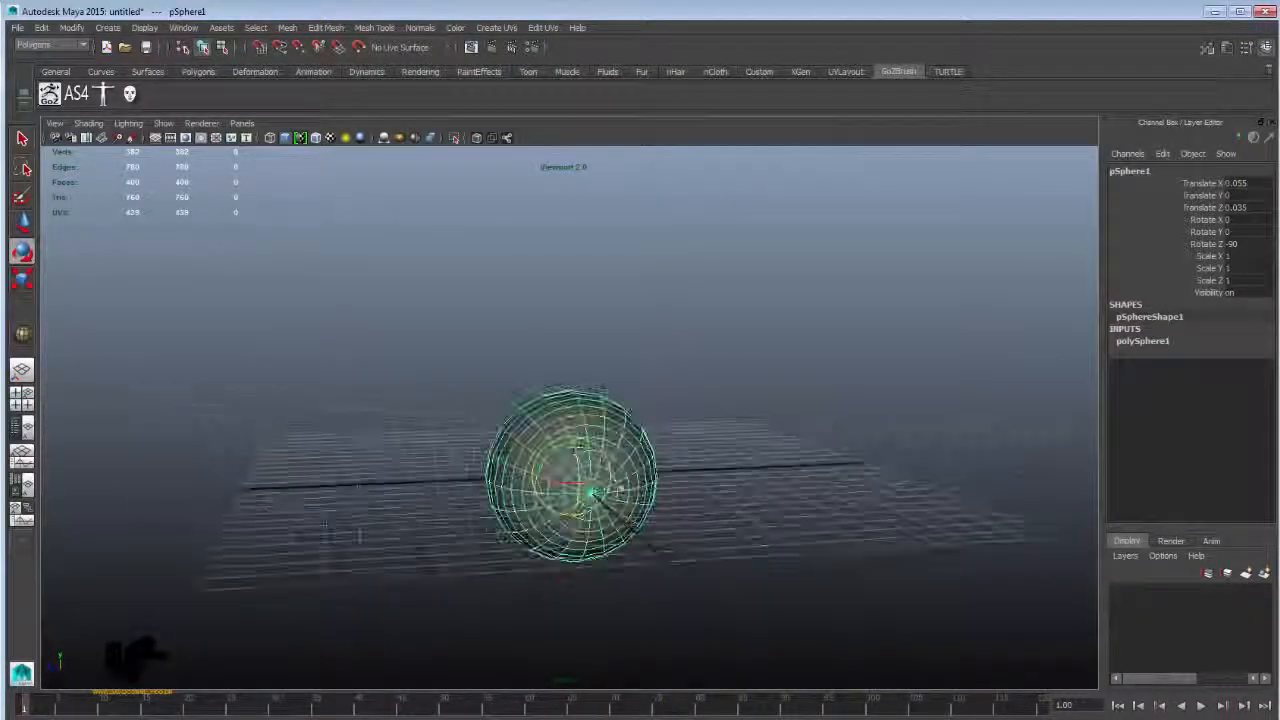
Examine the rotated sphere from the front and the side, checking where its pole faces
{"action": "left_click_drag", "start_coordinate": [652, 548], "coordinate": [667, 435], "text": "alt"}
{"action": "left_click_drag", "start_coordinate": [840, 409], "coordinate": [714, 416], "text": "alt"}
{"action": "right_click_drag", "start_coordinate": [714, 416], "coordinate": [751, 486], "text": "alt"}
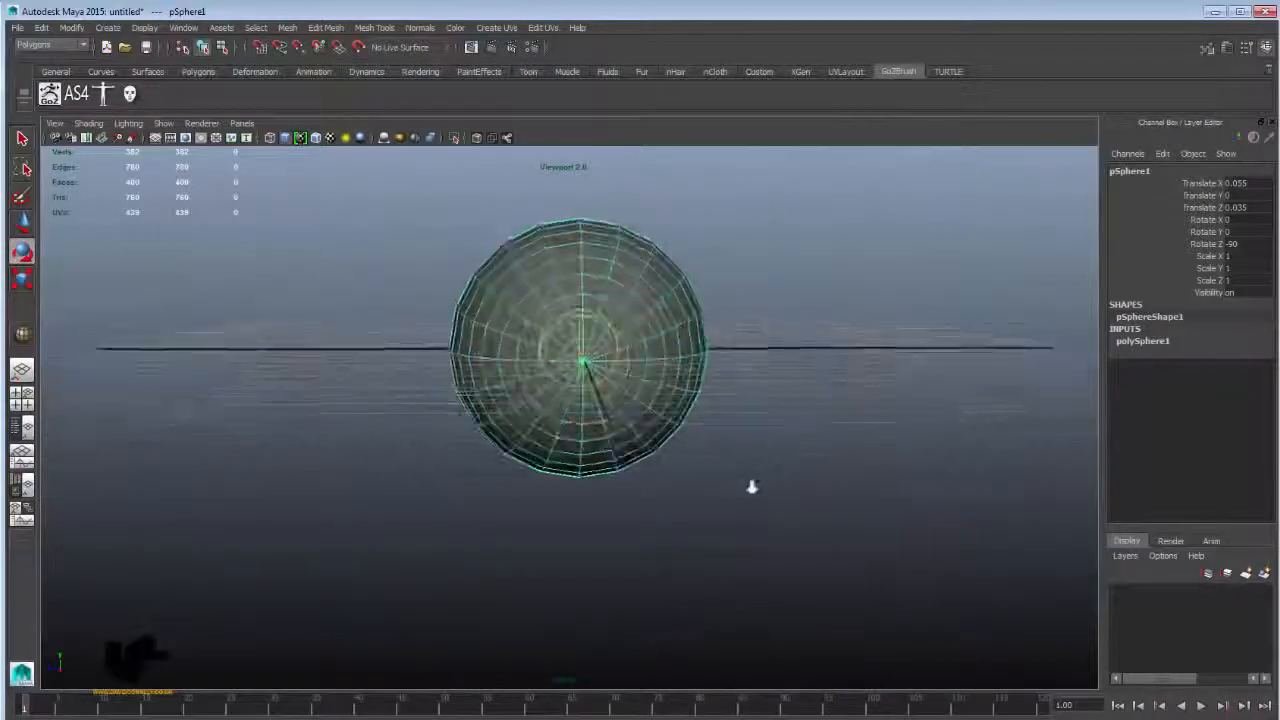
{"action": "left_click_drag", "start_coordinate": [751, 486], "coordinate": [614, 474], "text": "alt"}
{"action": "right_click_drag", "start_coordinate": [806, 514], "coordinate": [740, 450], "text": "alt"}
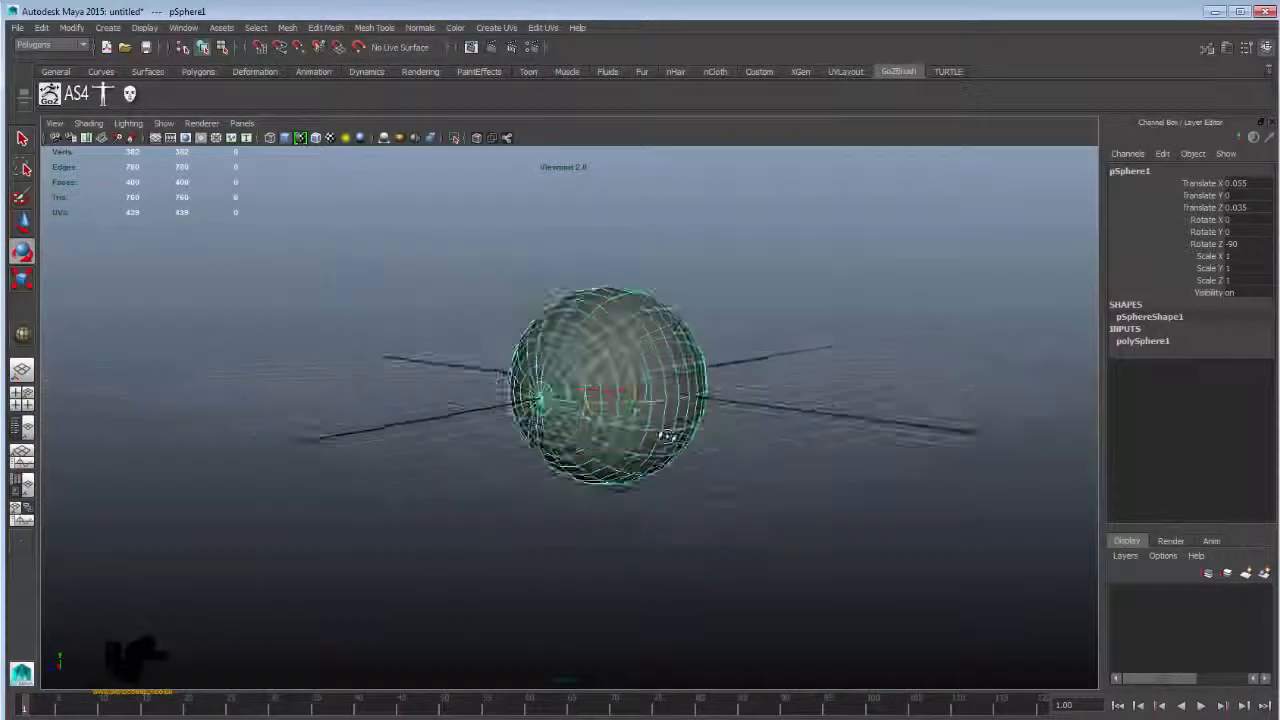
{"action": "left_click_drag", "start_coordinate": [666, 436], "coordinate": [634, 549], "text": "alt"}
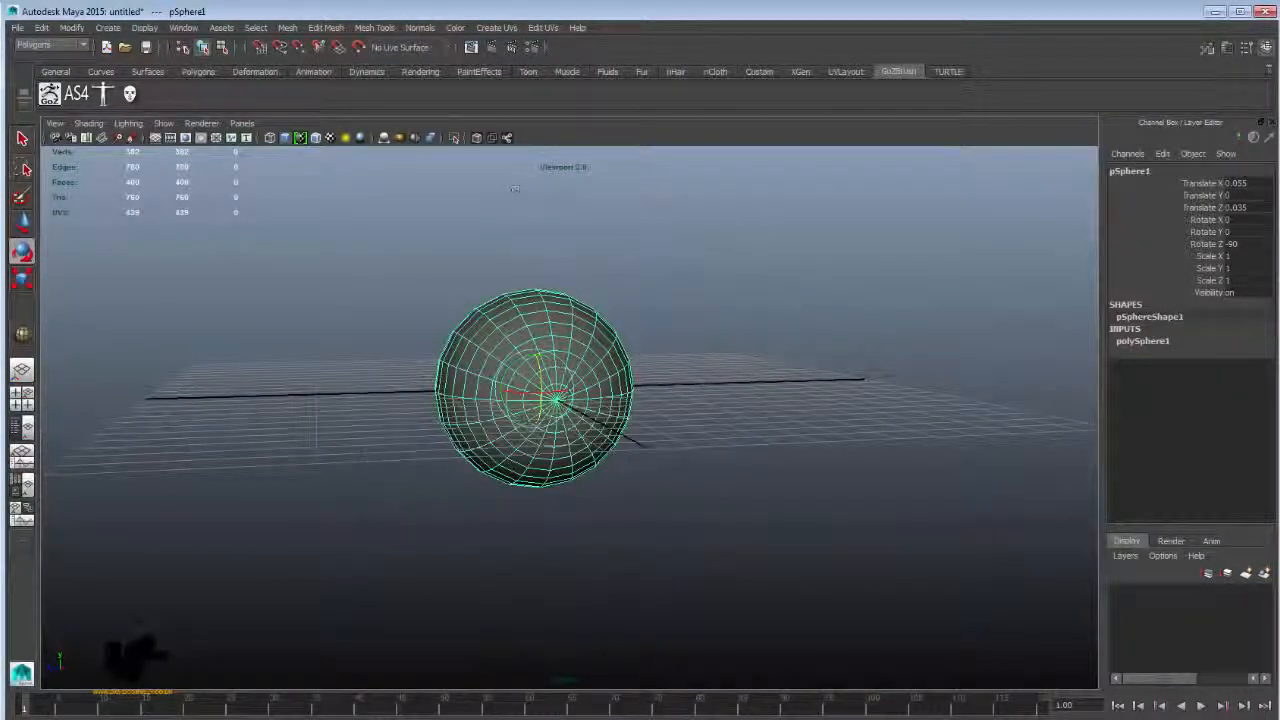
{"action": "left_click_drag", "start_coordinate": [514, 188], "coordinate": [440, 423], "text": "alt"}
{"action": "right_click_drag", "start_coordinate": [440, 423], "coordinate": [648, 438], "text": "alt"}
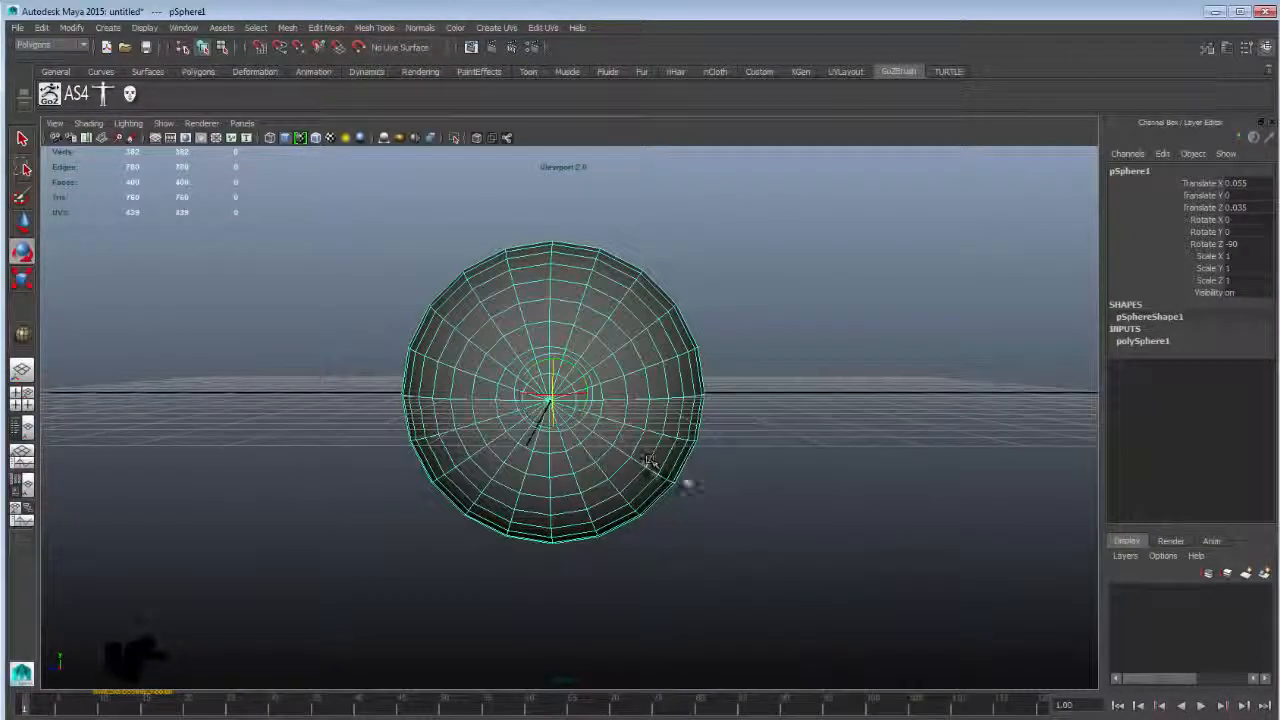
{"action": "mouse_move", "coordinate": [648, 488]}
{"action": "left_mouse_down", "text": "alt"}
{"action": "mouse_move", "coordinate": [686, 500]}
{"action": "mouse_move", "coordinate": [689, 443]}
{"action": "mouse_move", "coordinate": [406, 443]}
{"action": "mouse_move", "coordinate": [648, 449]}
{"action": "mouse_move", "coordinate": [723, 434]}
{"action": "mouse_move", "coordinate": [694, 423]}
{"action": "mouse_move", "coordinate": [680, 480]}
{"action": "mouse_move", "coordinate": [661, 481]}
{"action": "left_mouse_up", "text": "alt"}
{"action": "left_click_drag", "start_coordinate": [662, 361], "coordinate": [655, 340], "text": "alt"}
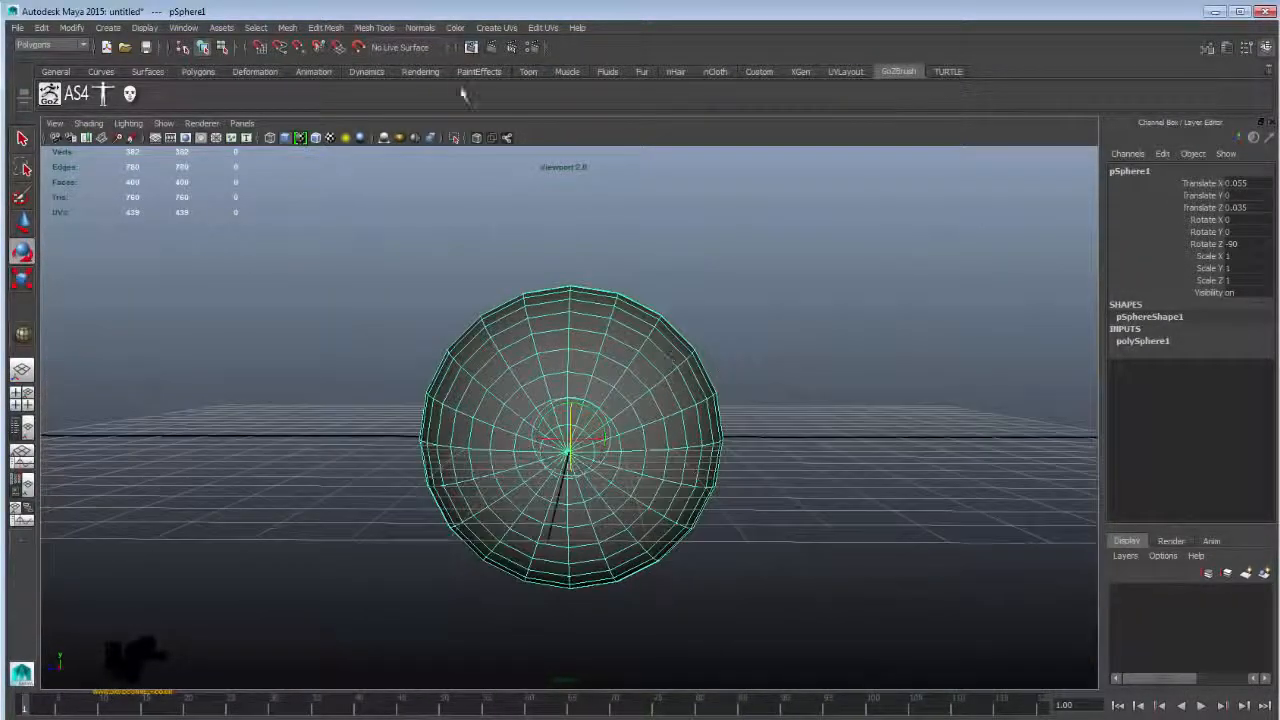
Apply a planar UV mapping to the sphere, projected from the X axis and fitted to the bounding box
{"action": "left_click", "coordinate": [497, 27]}
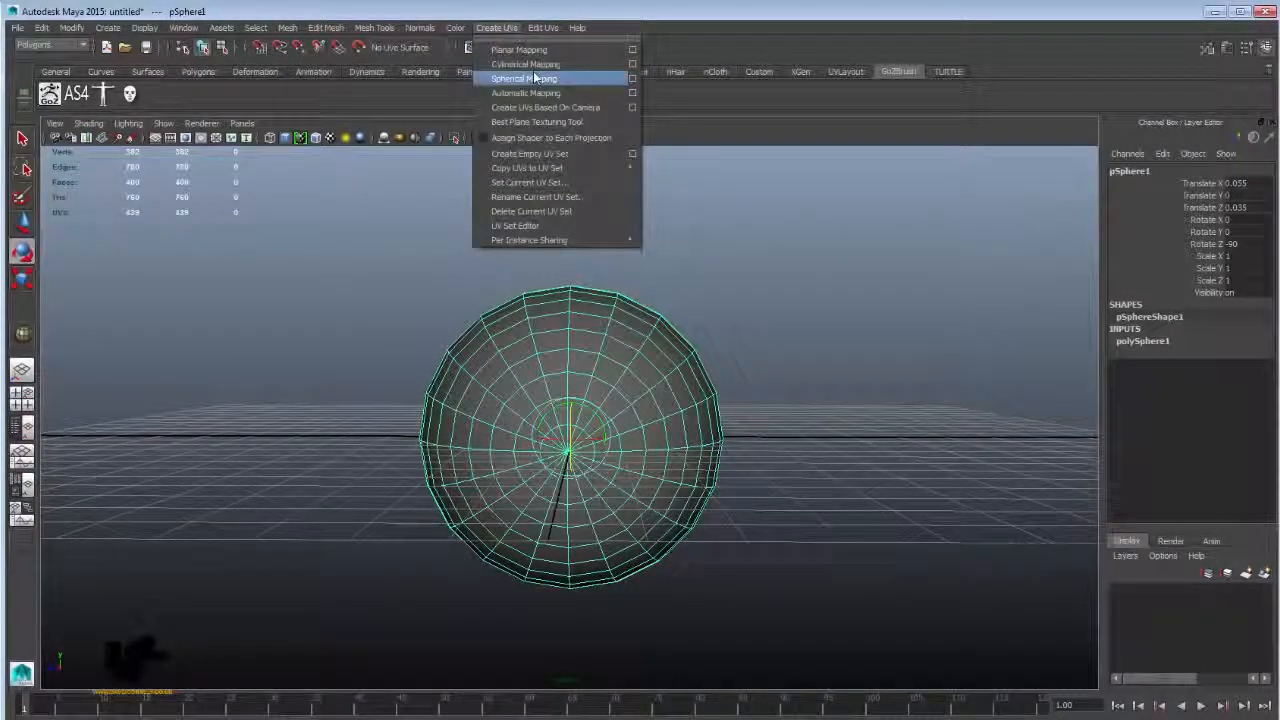
{"action": "left_click", "coordinate": [633, 50]}
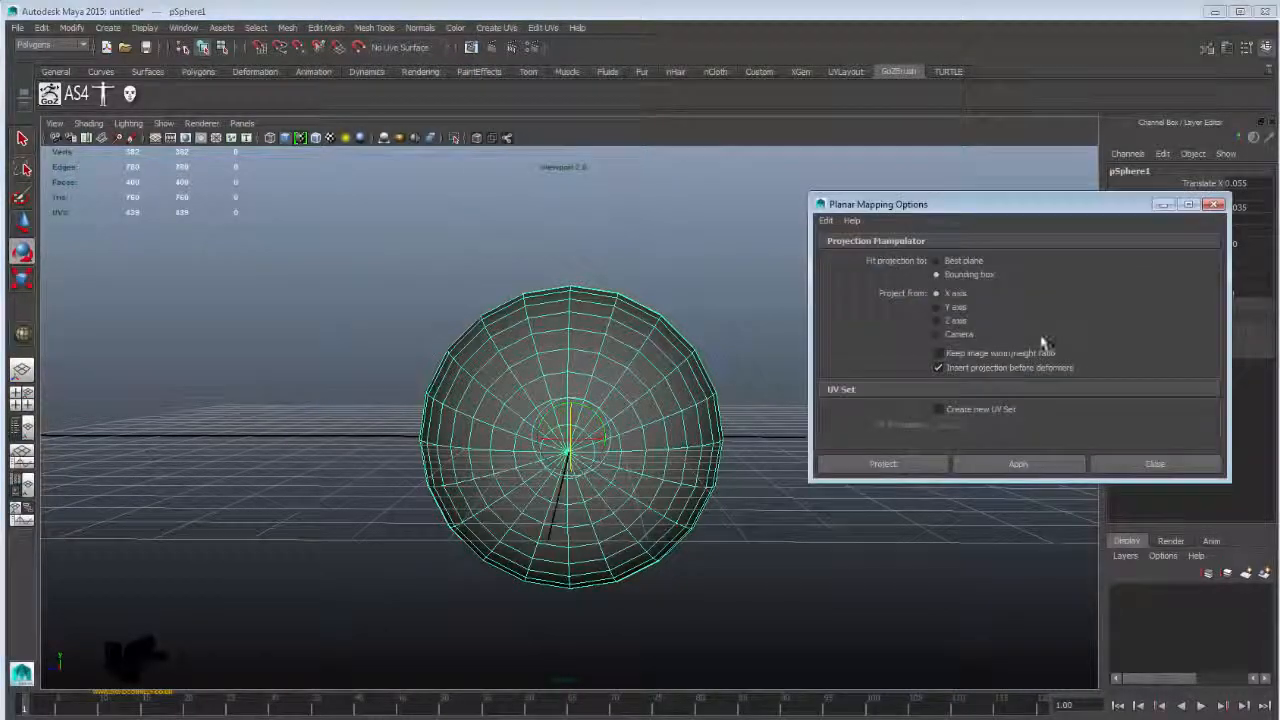
{"action": "left_click_drag", "start_coordinate": [665, 450], "coordinate": [294, 583], "text": "alt"}
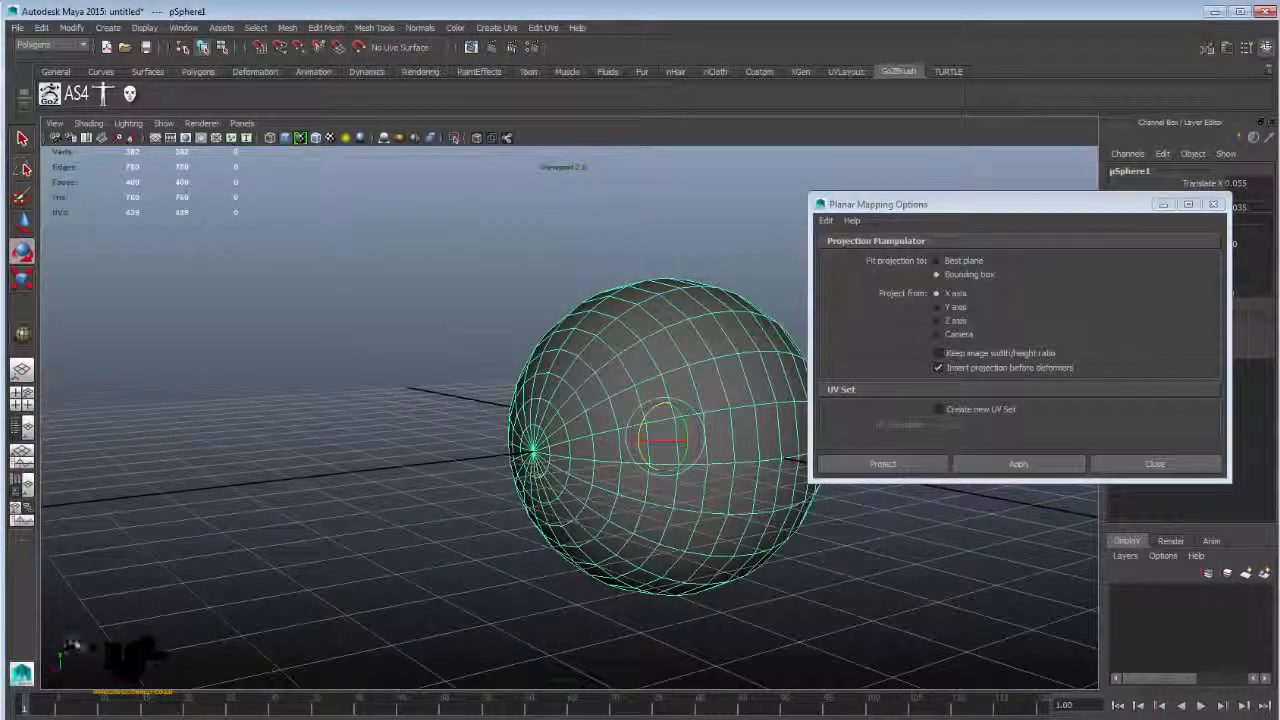
{"action": "left_click_drag", "start_coordinate": [231, 619], "coordinate": [194, 580], "text": "alt"}
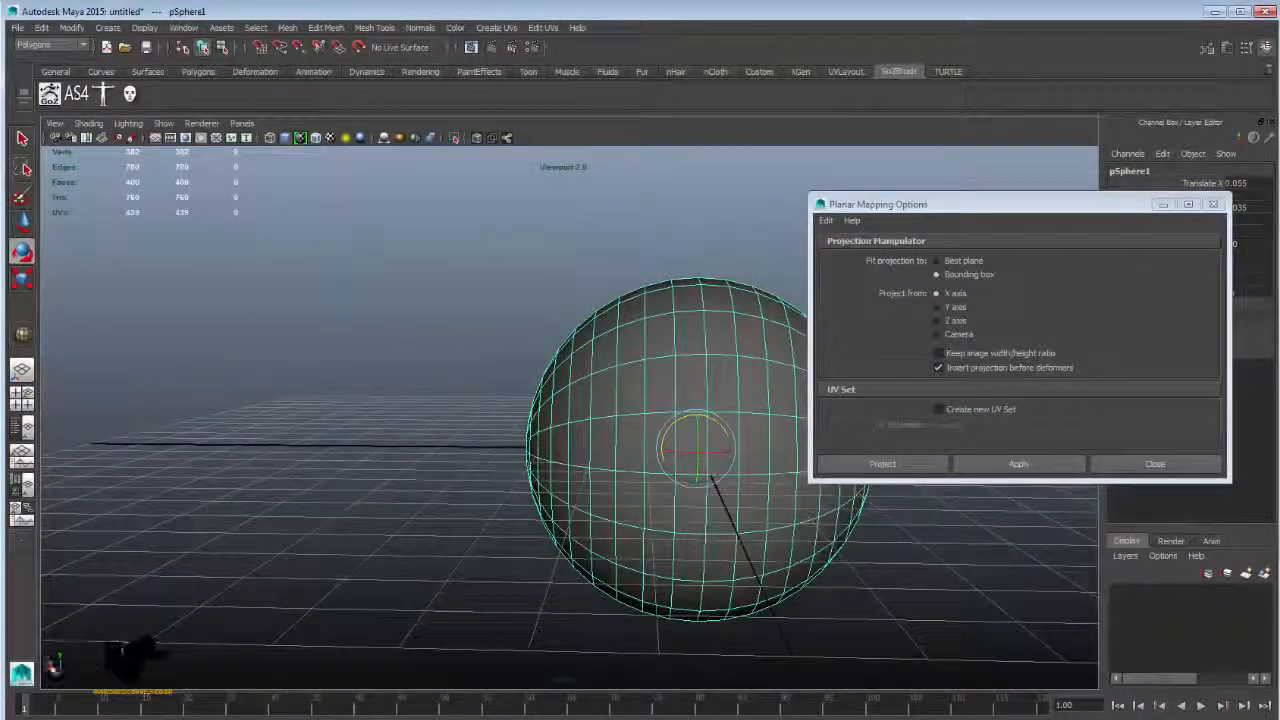
{"action": "left_click_drag", "start_coordinate": [360, 510], "coordinate": [549, 510], "text": "alt"}
{"action": "left_click", "coordinate": [1003, 455]}
{"action": "left_click_drag", "start_coordinate": [530, 457], "coordinate": [619, 434], "text": "alt"}
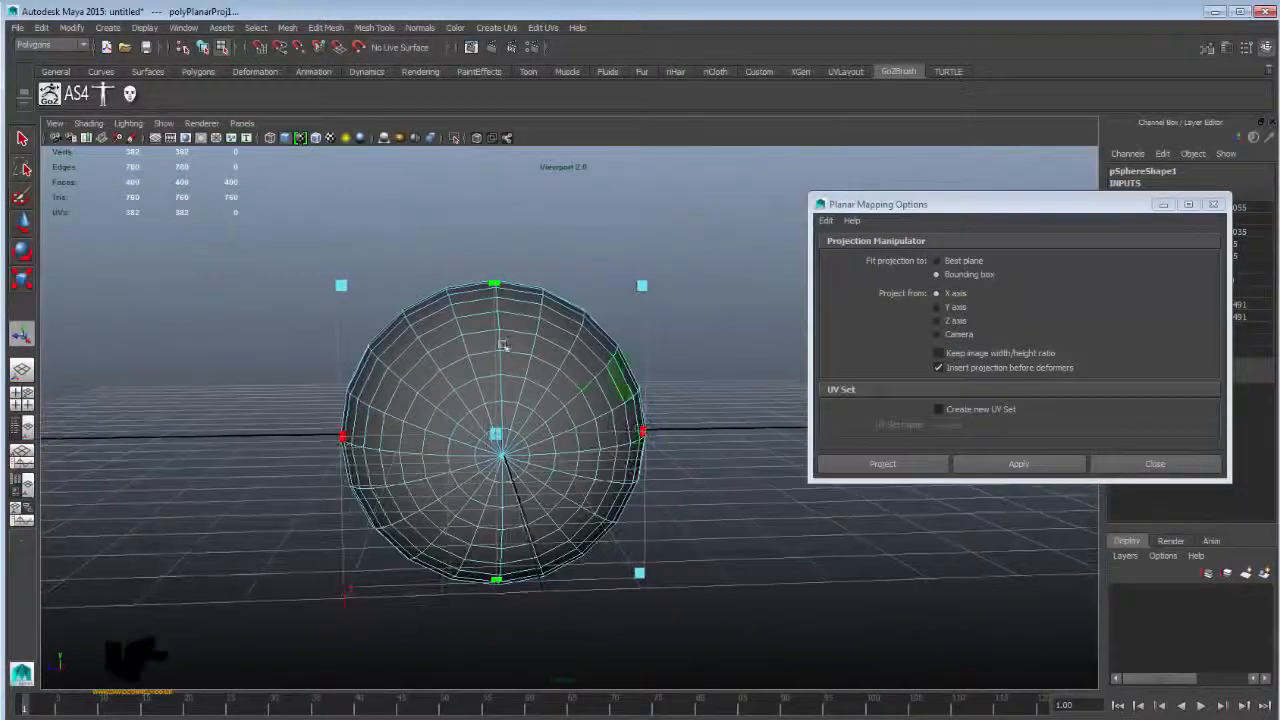
{"action": "left_click_drag", "start_coordinate": [503, 346], "coordinate": [500, 420], "text": "alt"}
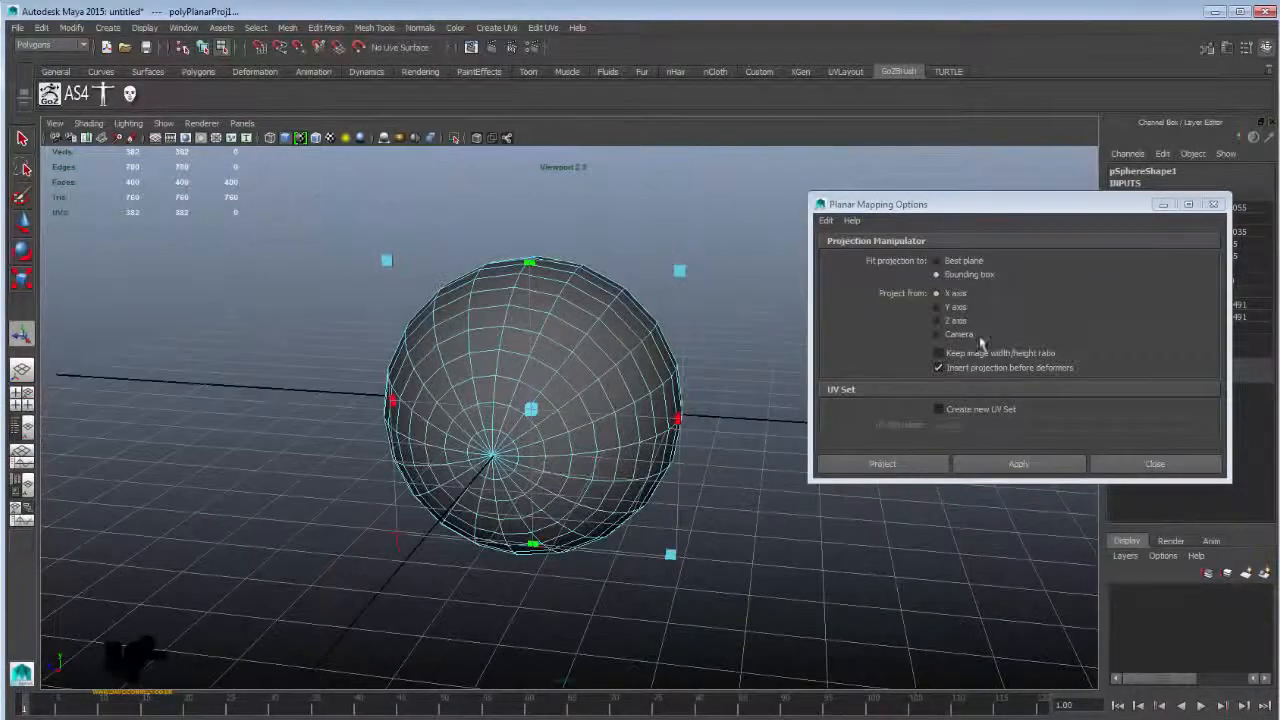
{"action": "left_click", "coordinate": [1154, 465]}
Cut the sphere's UVs along the edge loop around its middle using the UV Texture Editor
{"action": "left_click_drag", "start_coordinate": [620, 440], "coordinate": [521, 242], "text": "alt"}
{"action": "right_click_drag", "start_coordinate": [581, 343], "coordinate": [597, 316]}
{"action": "left_click_drag", "start_coordinate": [588, 335], "coordinate": [573, 337], "text": "alt"}
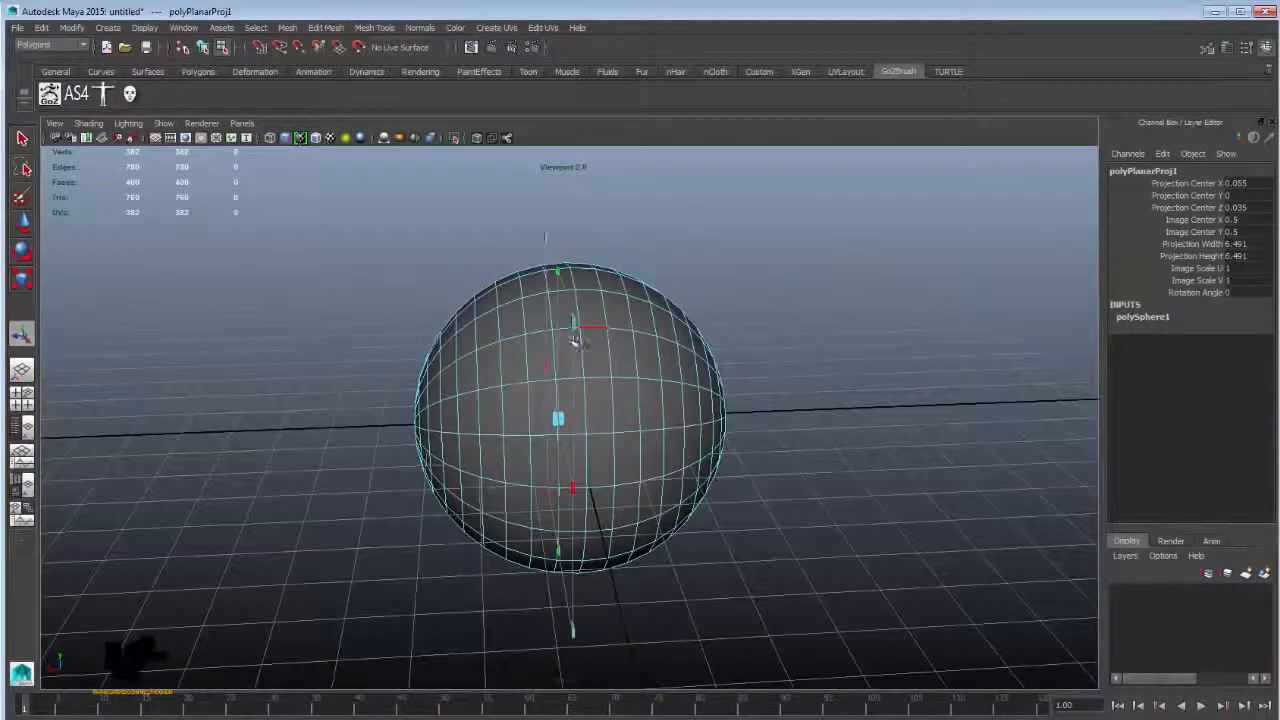
{"action": "double_click", "coordinate": [584, 358]}
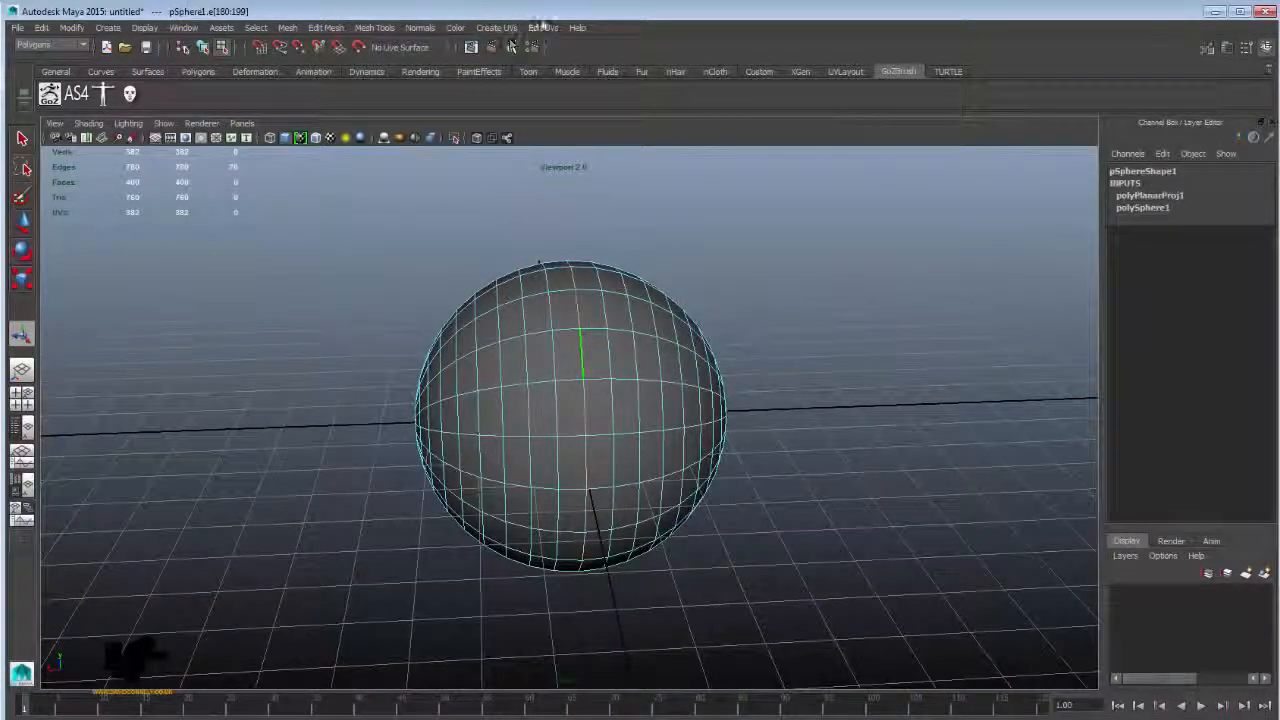
{"action": "left_click", "coordinate": [543, 27]}
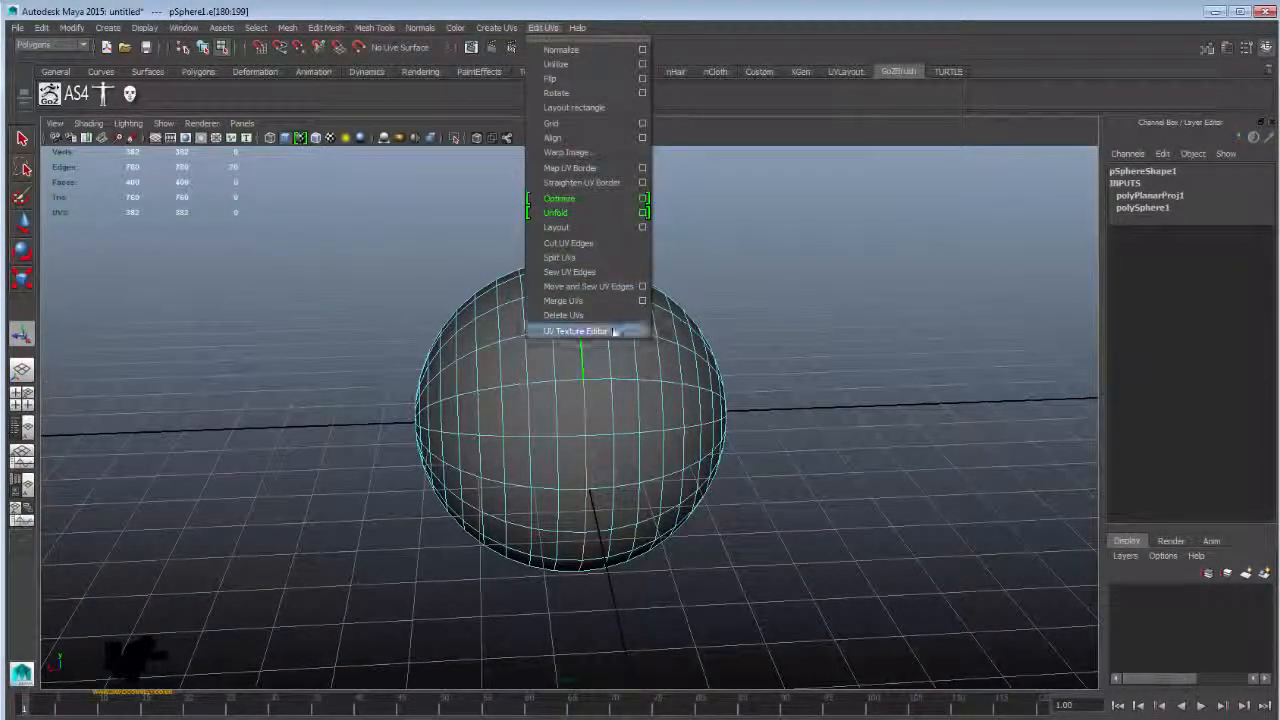
{"action": "left_click", "coordinate": [614, 331]}
{"action": "left_click_drag", "start_coordinate": [375, 617], "coordinate": [852, 181]}
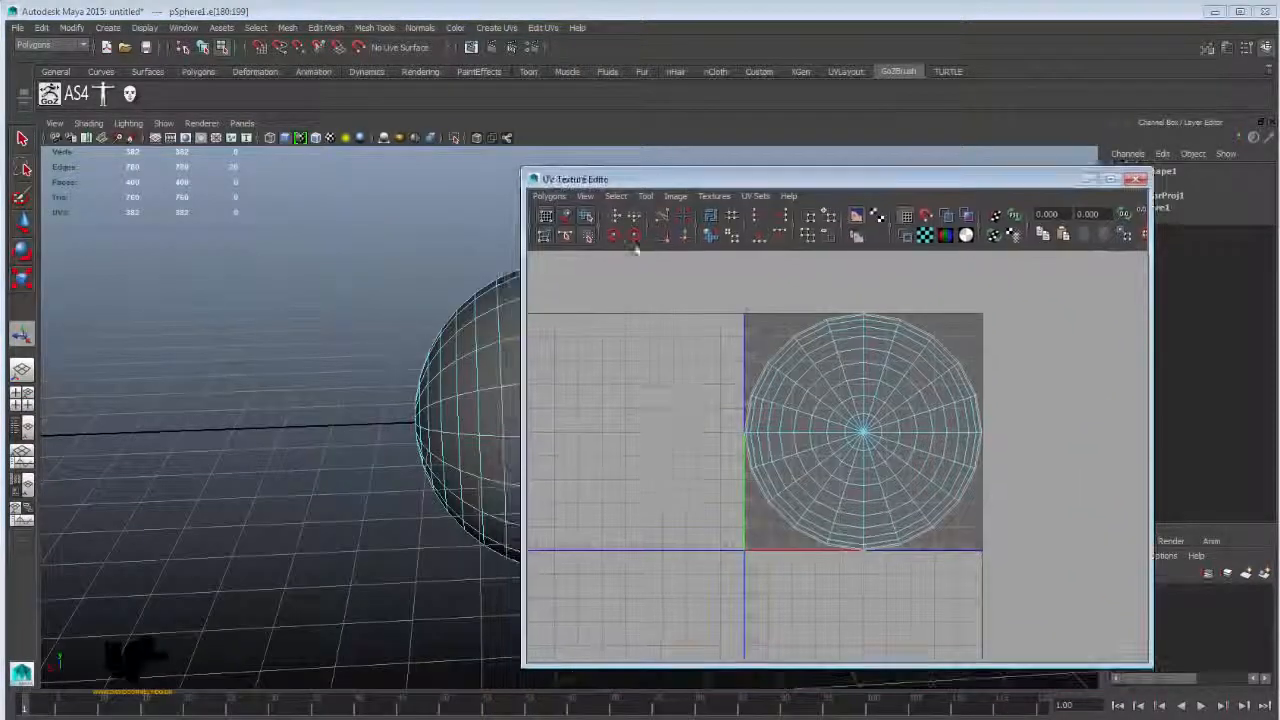
{"action": "left_click", "coordinate": [661, 219]}
Select the UVs of one half of the sphere by growing the selection from a single UV
{"action": "mouse_move", "coordinate": [300, 375]}
{"action": "left_mouse_down", "text": "alt"}
{"action": "mouse_move", "coordinate": [385, 438]}
{"action": "mouse_move", "coordinate": [400, 429]}
{"action": "mouse_move", "coordinate": [342, 495]}
{"action": "left_mouse_up", "text": "alt"}
{"action": "mouse_move", "coordinate": [342, 495]}
{"action": "right_mouse_down"}
{"action": "mouse_move", "coordinate": [405, 487]}
{"action": "mouse_move", "coordinate": [400, 447]}
{"action": "mouse_move", "coordinate": [490, 450]}
{"action": "right_mouse_up"}
{"action": "left_click", "coordinate": [403, 442]}
{"action": "left_click_drag", "start_coordinate": [398, 478], "coordinate": [383, 518], "text": "alt"}
{"action": "left_click_drag", "start_coordinate": [222, 514], "coordinate": [301, 515], "text": "alt"}
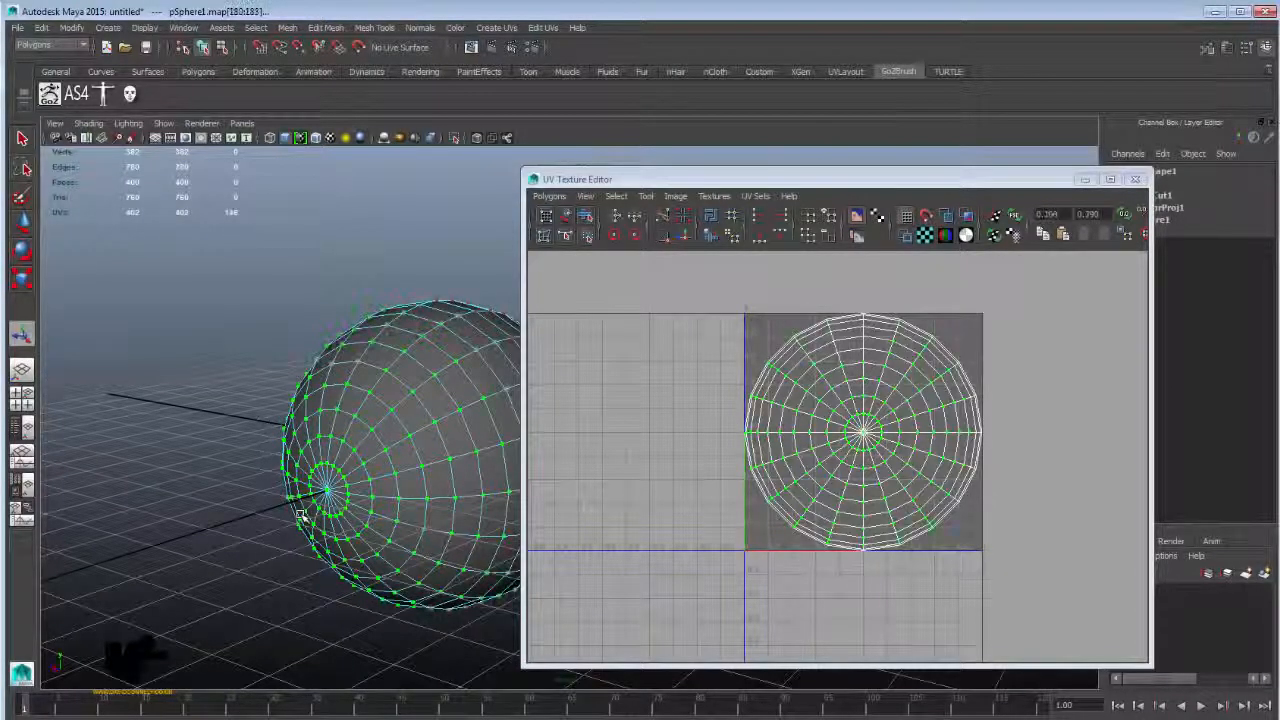
{"action": "key", "text": "shift+period"}
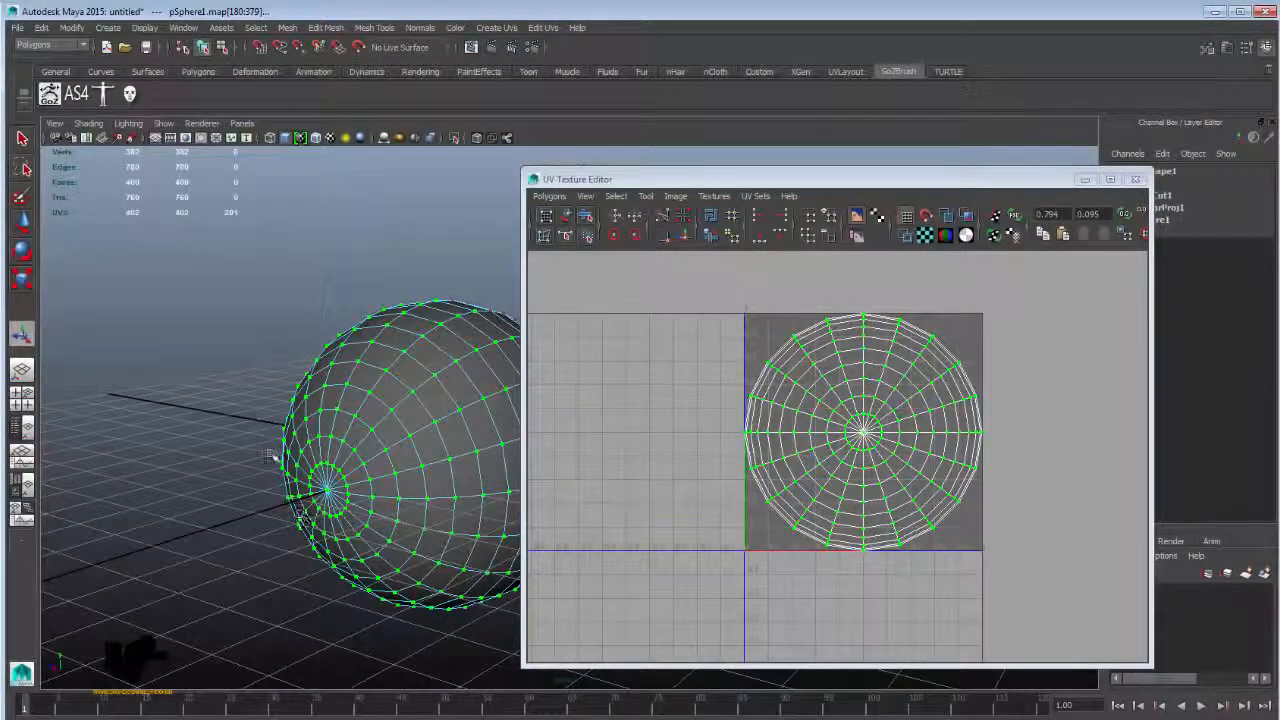
Unfold the UVs of the selected sphere half using the Smooth UV tool with pinned borders
{"action": "left_click_drag", "start_coordinate": [268, 454], "coordinate": [390, 445], "text": "alt"}
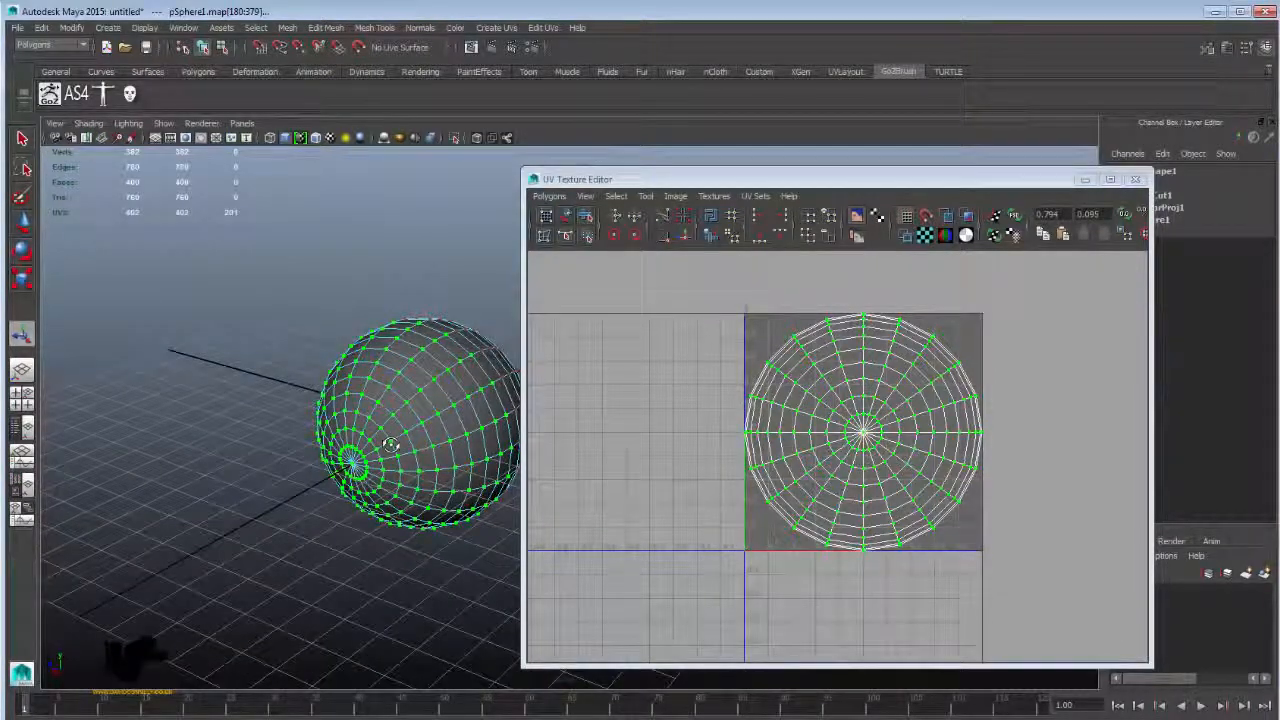
{"action": "left_click_drag", "start_coordinate": [470, 311], "coordinate": [632, 295], "text": "alt"}
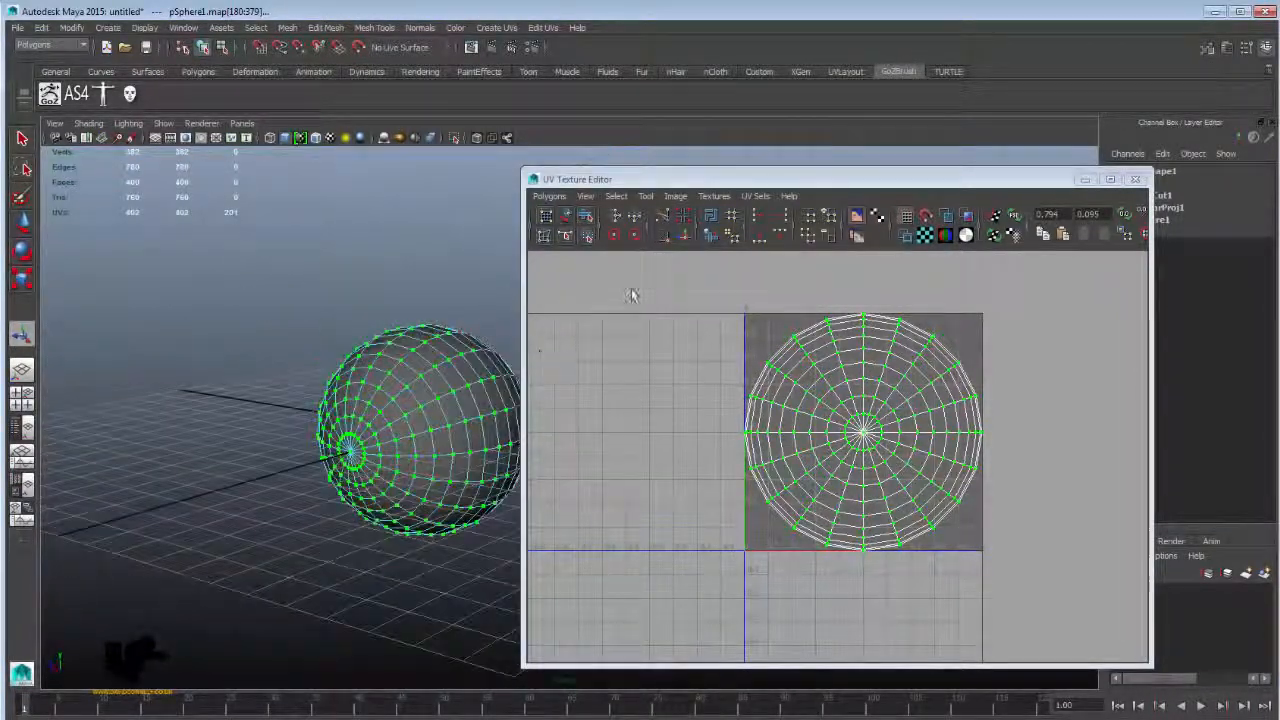
{"action": "double_click", "coordinate": [587, 218]}
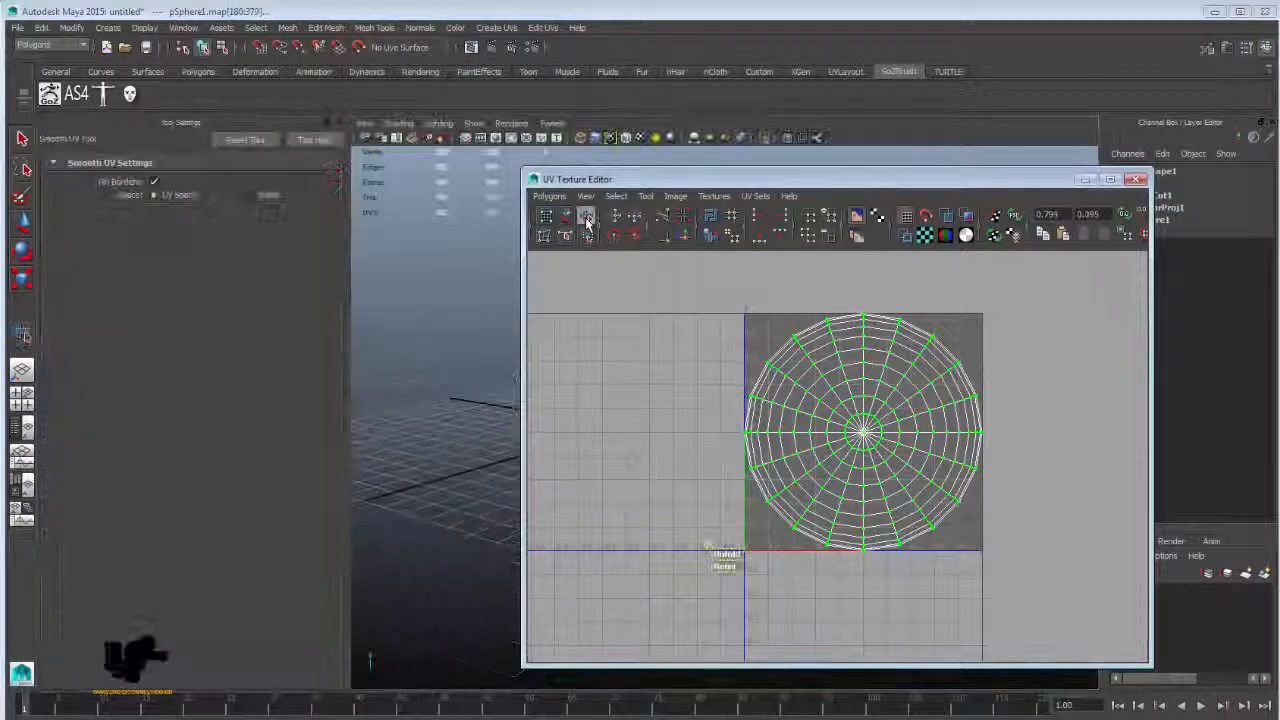
{"action": "left_click", "coordinate": [155, 182]}
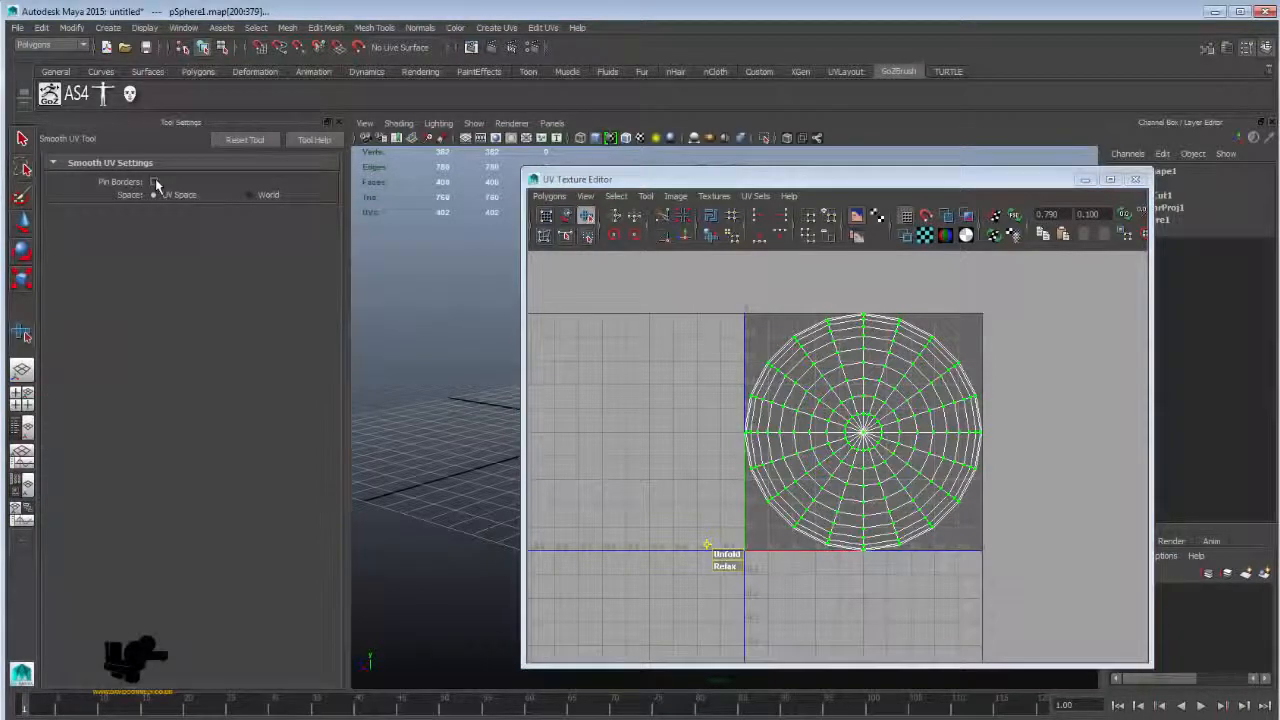
{"action": "left_click_drag", "start_coordinate": [723, 179], "coordinate": [963, 154]}
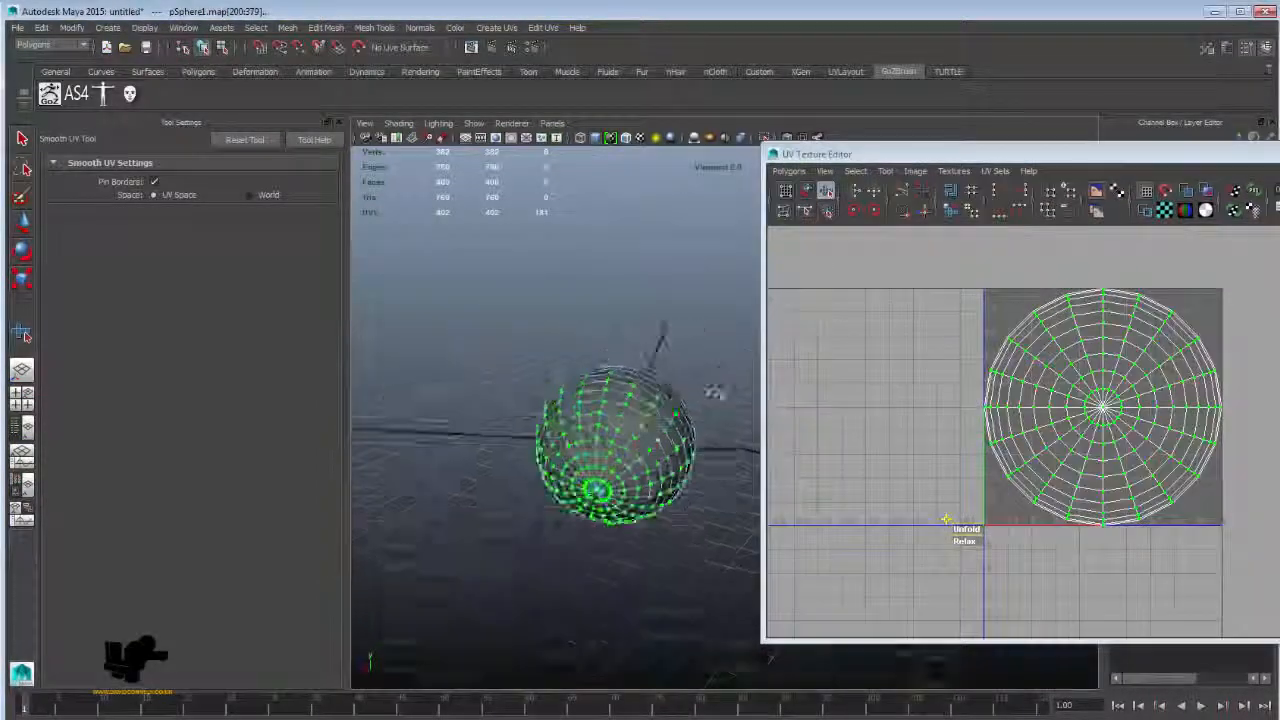
{"action": "left_click_drag", "start_coordinate": [560, 260], "coordinate": [593, 340], "text": "alt"}
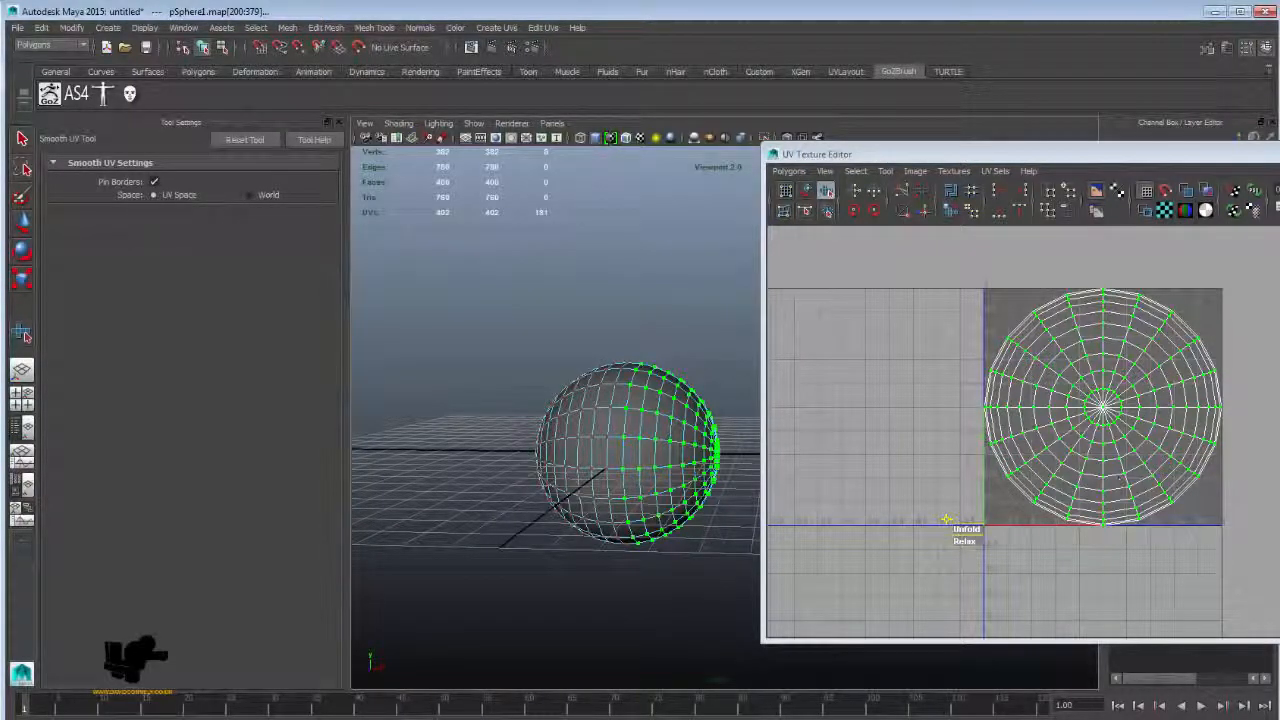
{"action": "left_click_drag", "start_coordinate": [966, 529], "coordinate": [1000, 529]}
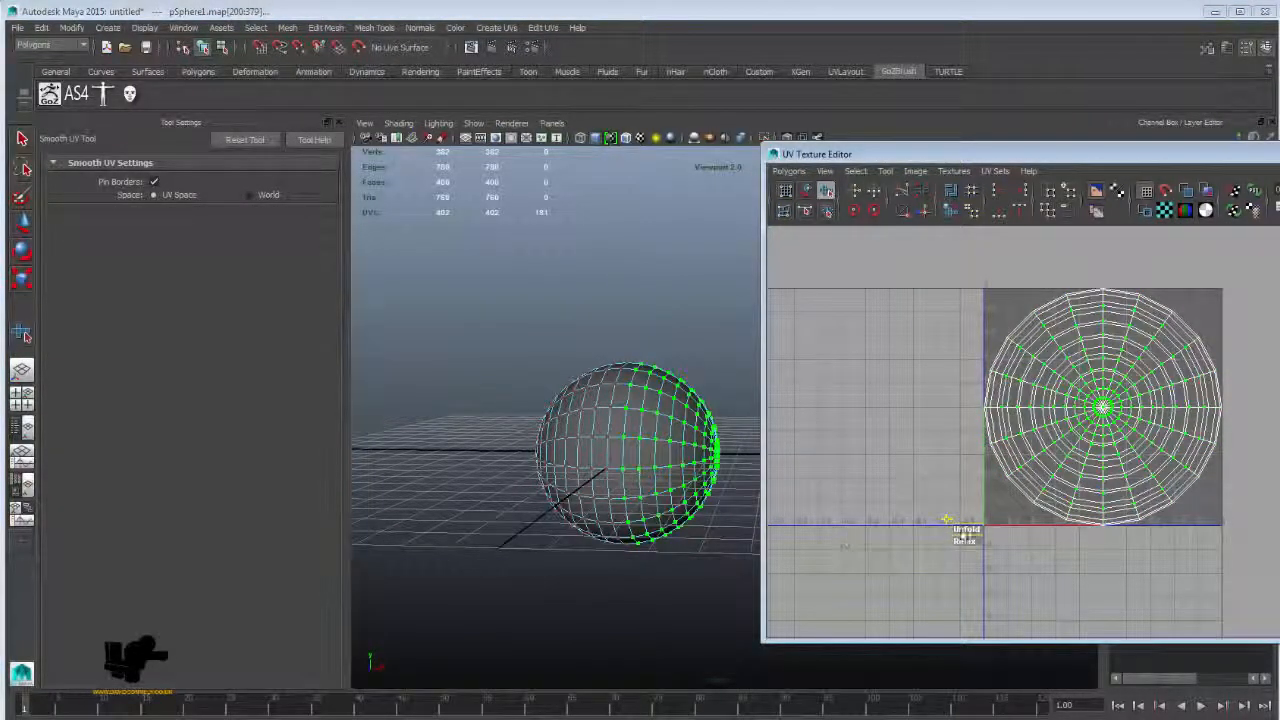
Select the UVs of the sphere's opposite half by growing the selection from its pole to the middle seam
{"action": "left_click_drag", "start_coordinate": [502, 426], "coordinate": [560, 430], "text": "alt"}
{"action": "left_click_drag", "start_coordinate": [570, 475], "coordinate": [575, 502]}
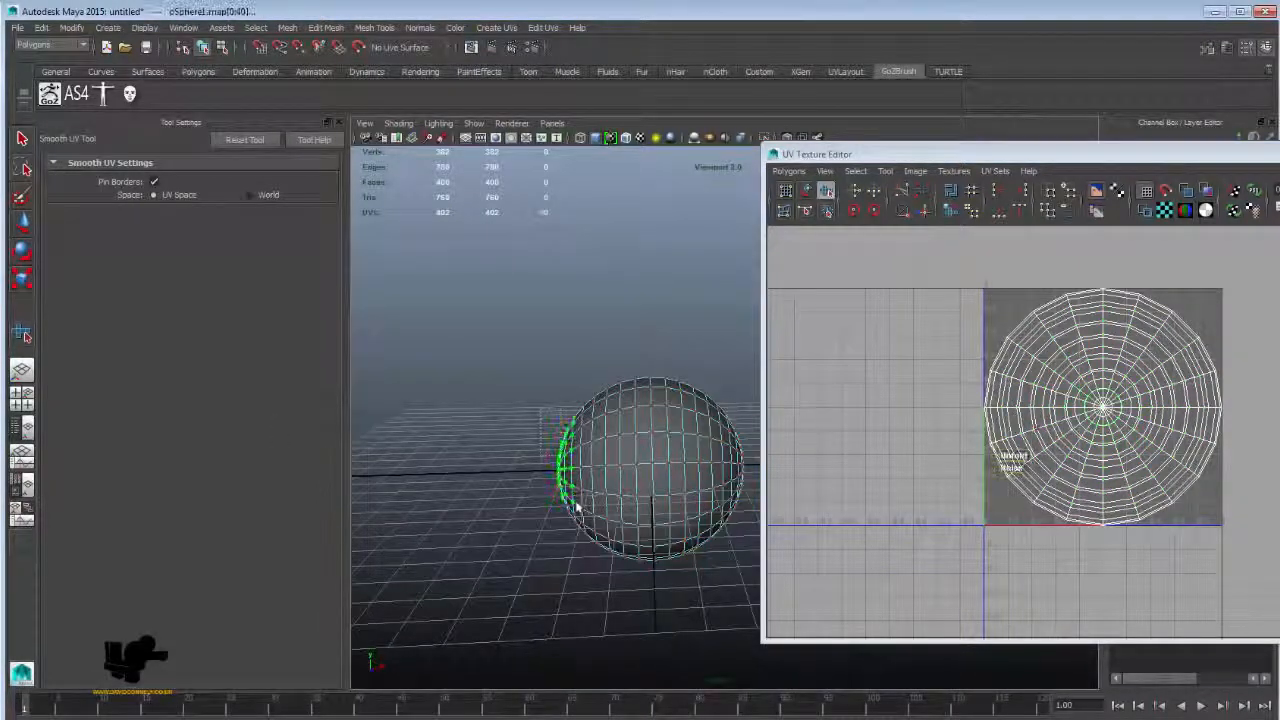
{"action": "key", "text": "shift+period"}
{"action": "key", "text": "shift+period"}
{"action": "key", "text": "shift+period"}
{"action": "key", "text": "shift+period"}
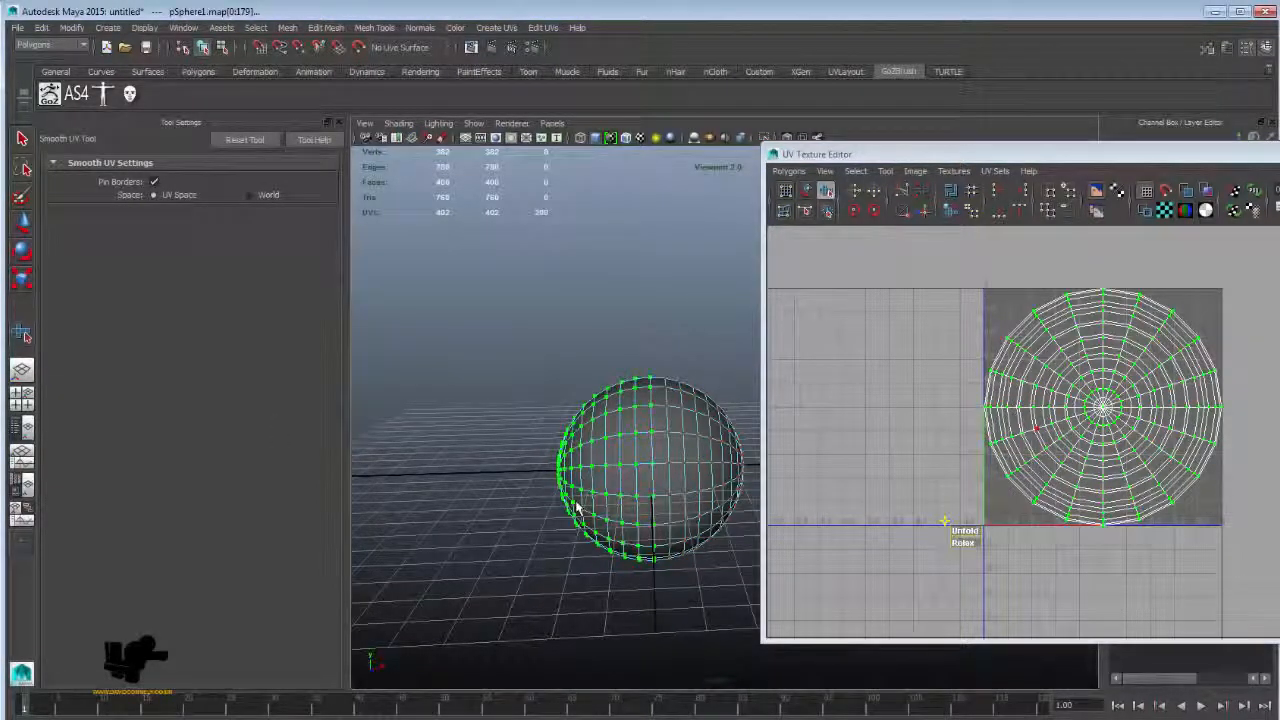
Unfold the UVs of the opposite half with its borders pinned, spreading the rings evenly
{"action": "left_click", "coordinate": [154, 183]}
{"action": "left_click_drag", "start_coordinate": [643, 568], "coordinate": [660, 495], "text": "alt"}
{"action": "left_click_drag", "start_coordinate": [970, 531], "coordinate": [1228, 546]}
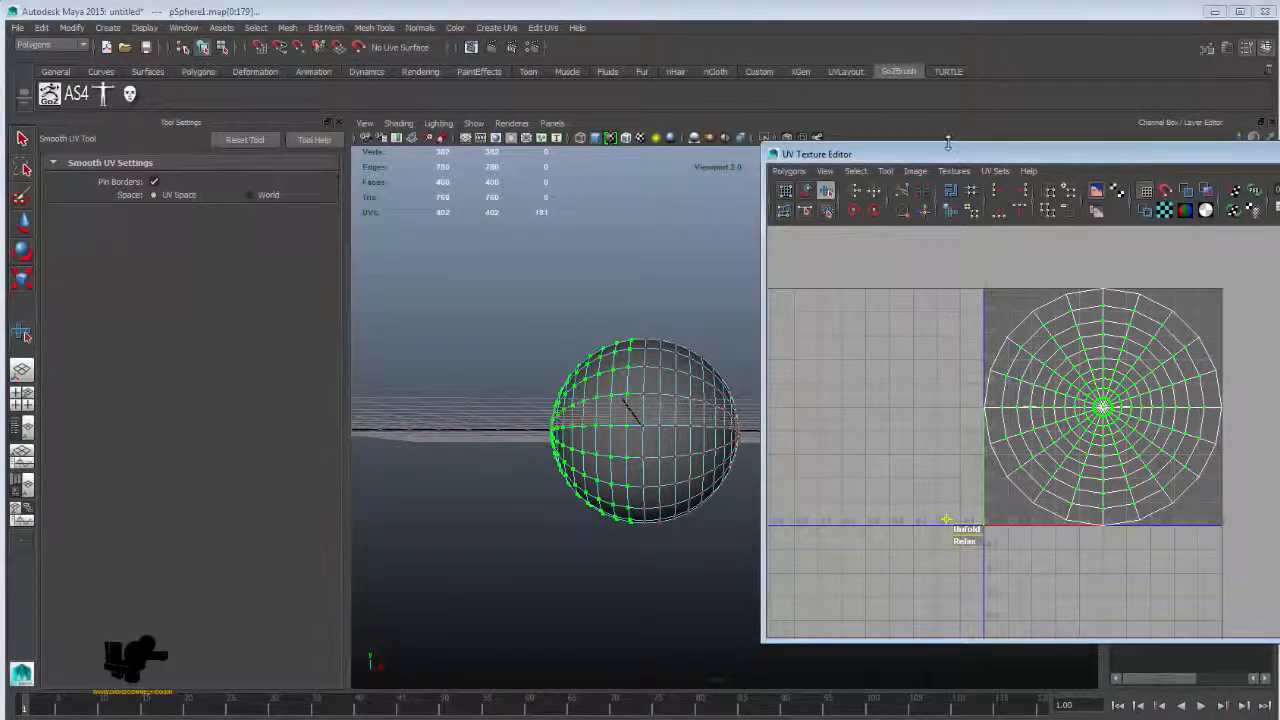
View the sphere's pole head-on and check where its upper and lower UVs lie in the UV layout
{"action": "left_click_drag", "start_coordinate": [947, 145], "coordinate": [714, 132]}
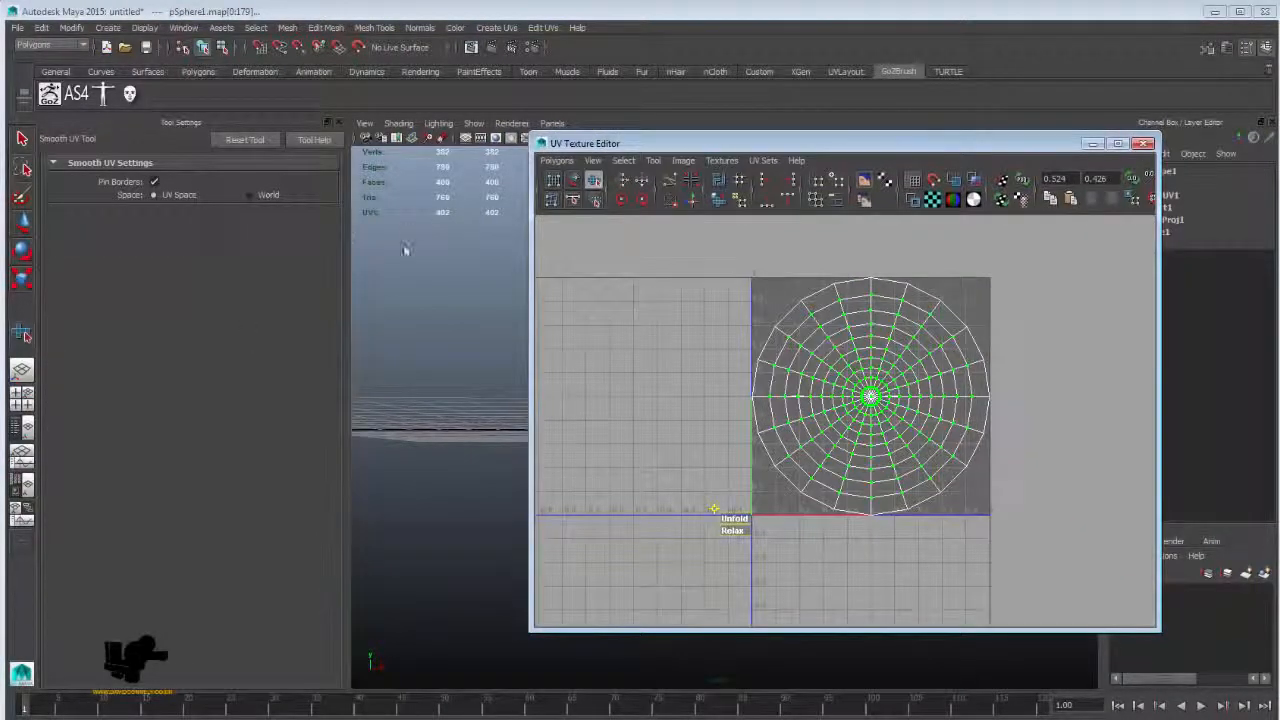
{"action": "left_click", "coordinate": [467, 357]}
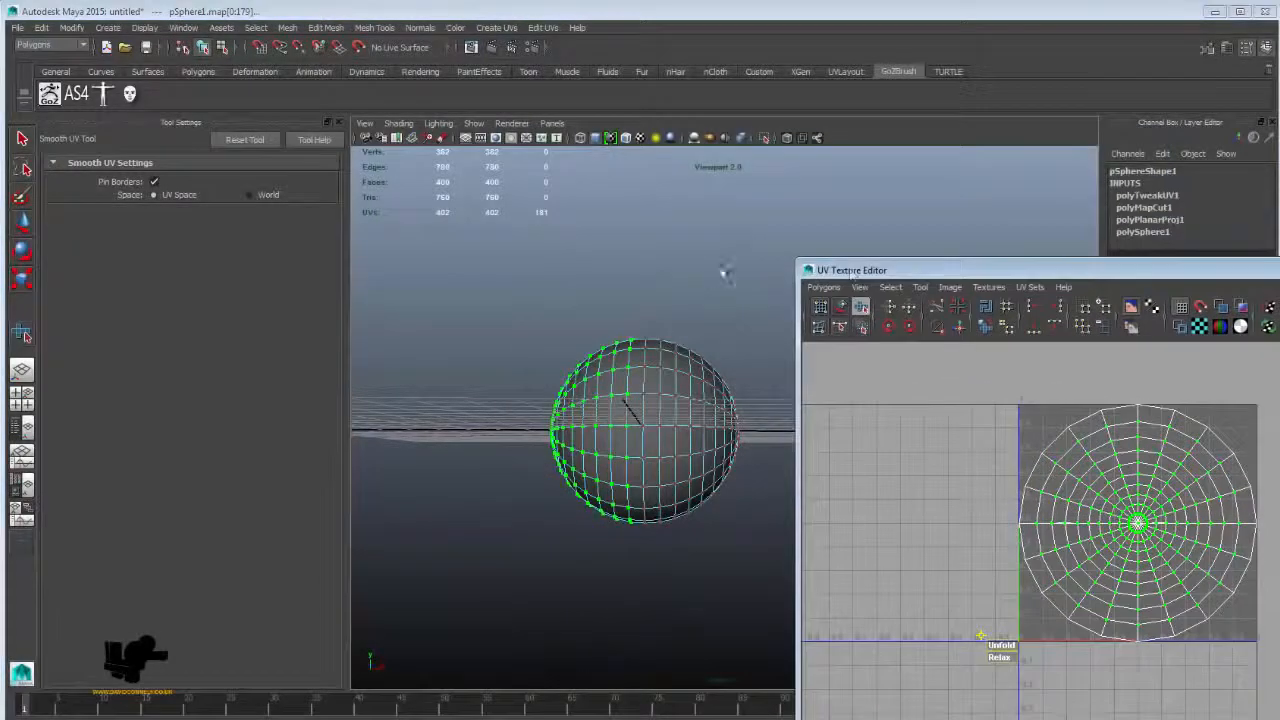
{"action": "left_click_drag", "start_coordinate": [616, 328], "coordinate": [620, 470], "text": "alt"}
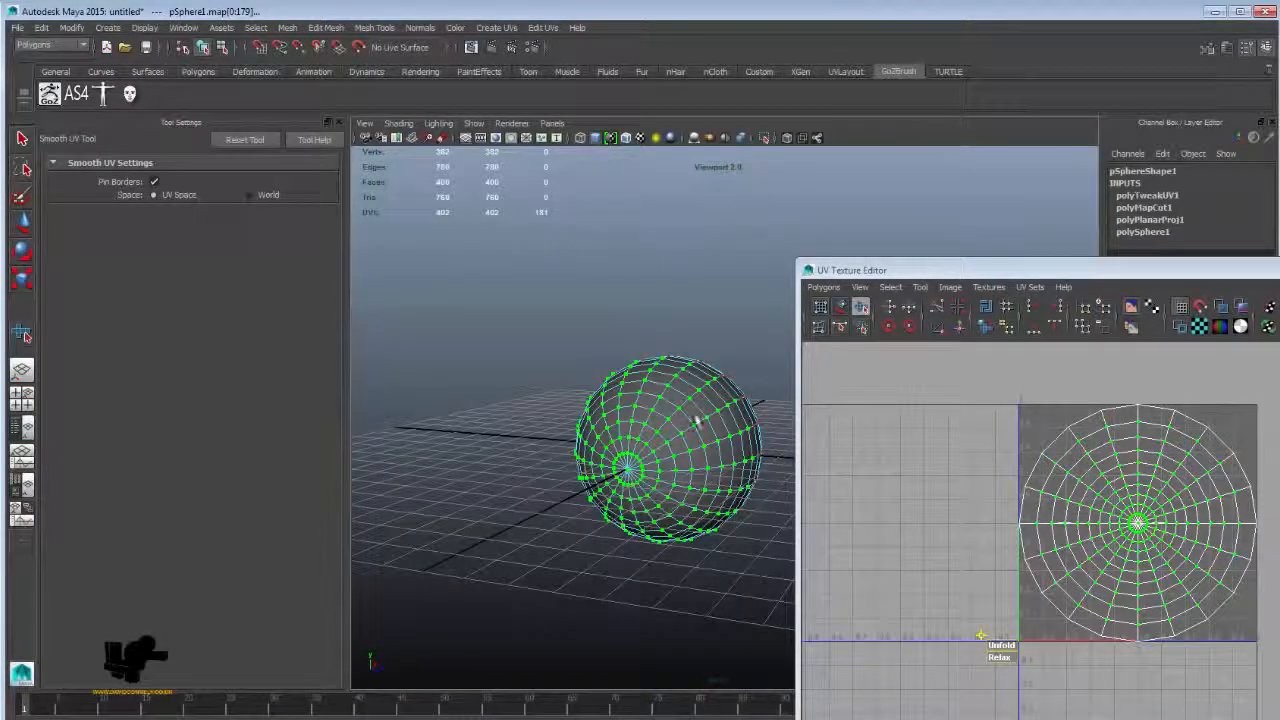
{"action": "left_click_drag", "start_coordinate": [678, 496], "coordinate": [626, 500], "text": "alt"}
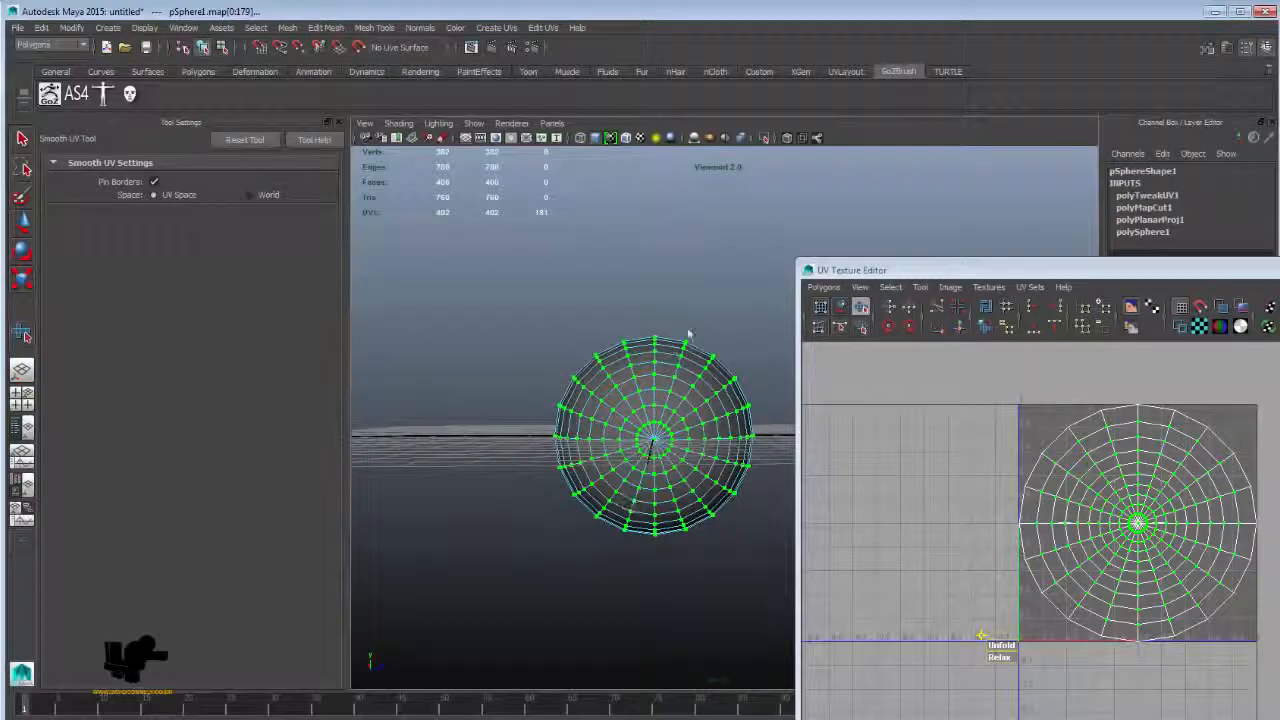
{"action": "left_click", "coordinate": [682, 326]}
{"action": "left_click_drag", "start_coordinate": [640, 320], "coordinate": [663, 386]}
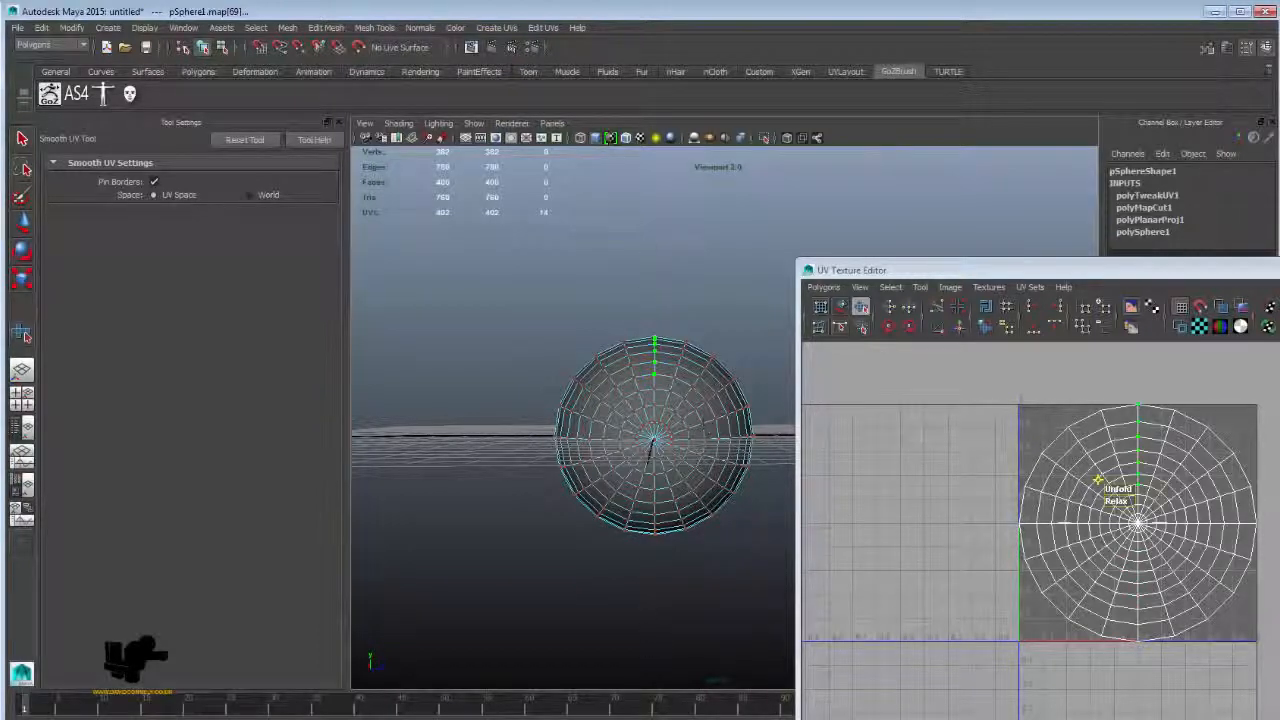
{"action": "left_click_drag", "start_coordinate": [656, 551], "coordinate": [657, 552]}
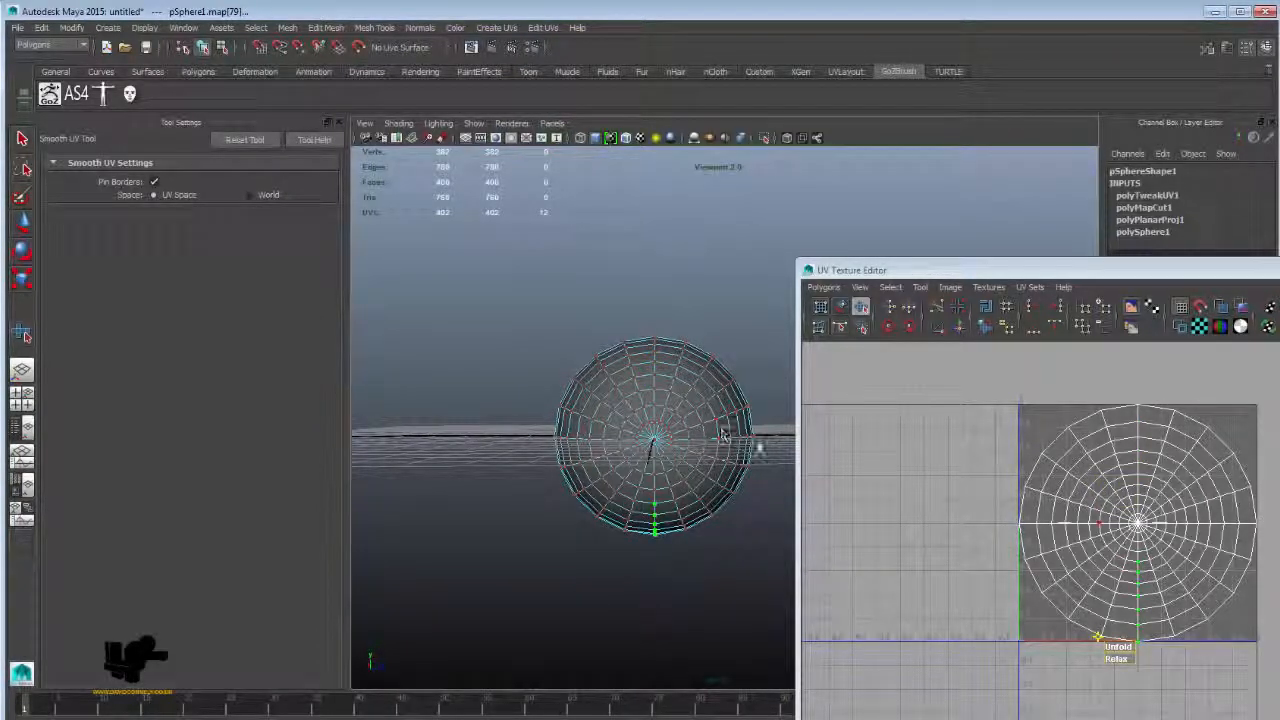
Compare where the UVs on the two lateral sides of the sphere fall in the UV layout
{"action": "left_click_drag", "start_coordinate": [713, 426], "coordinate": [768, 453]}
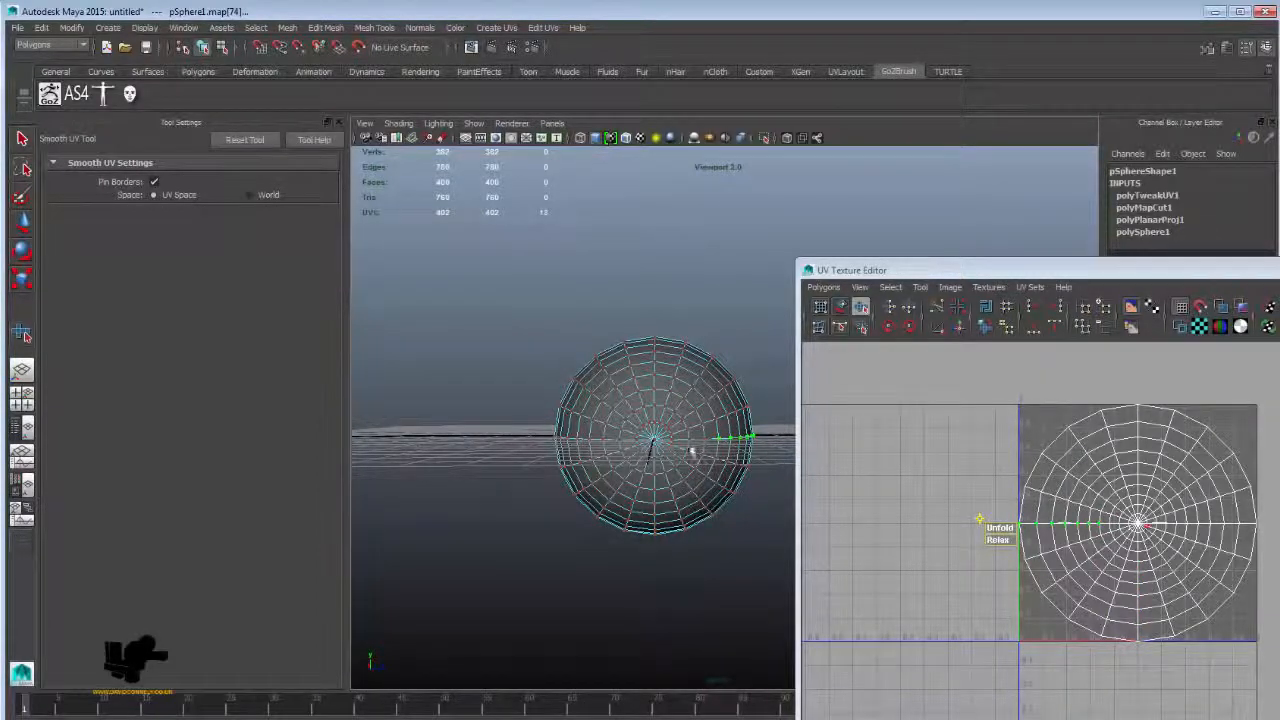
{"action": "middle_click_drag", "start_coordinate": [692, 452], "coordinate": [625, 444], "text": "alt"}
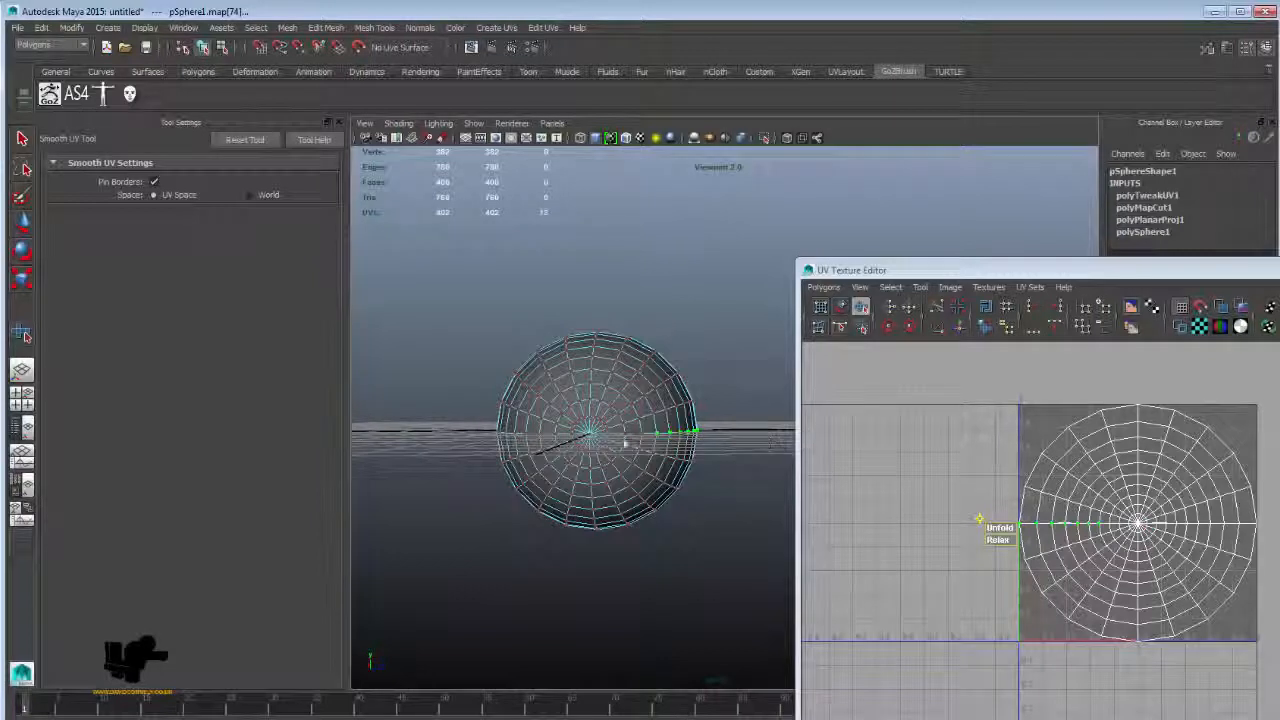
{"action": "left_click_drag", "start_coordinate": [535, 437], "coordinate": [469, 422]}
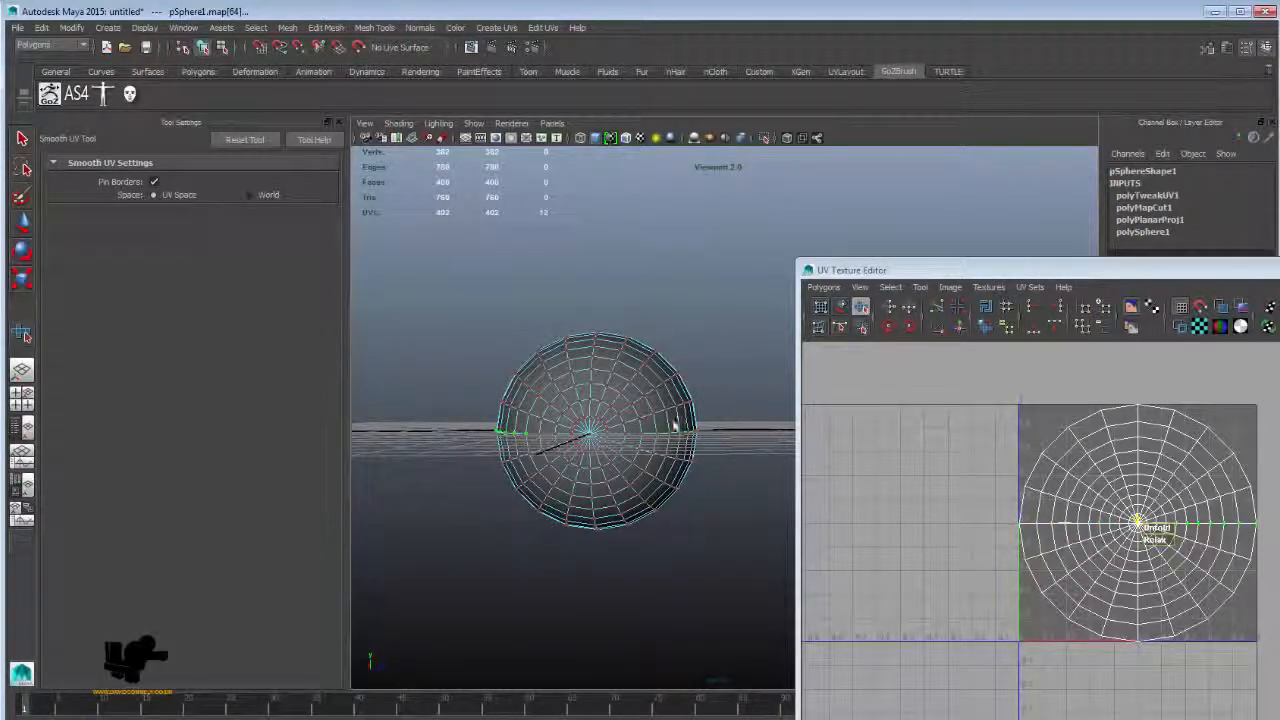
{"action": "left_click_drag", "start_coordinate": [757, 440], "coordinate": [757, 446]}
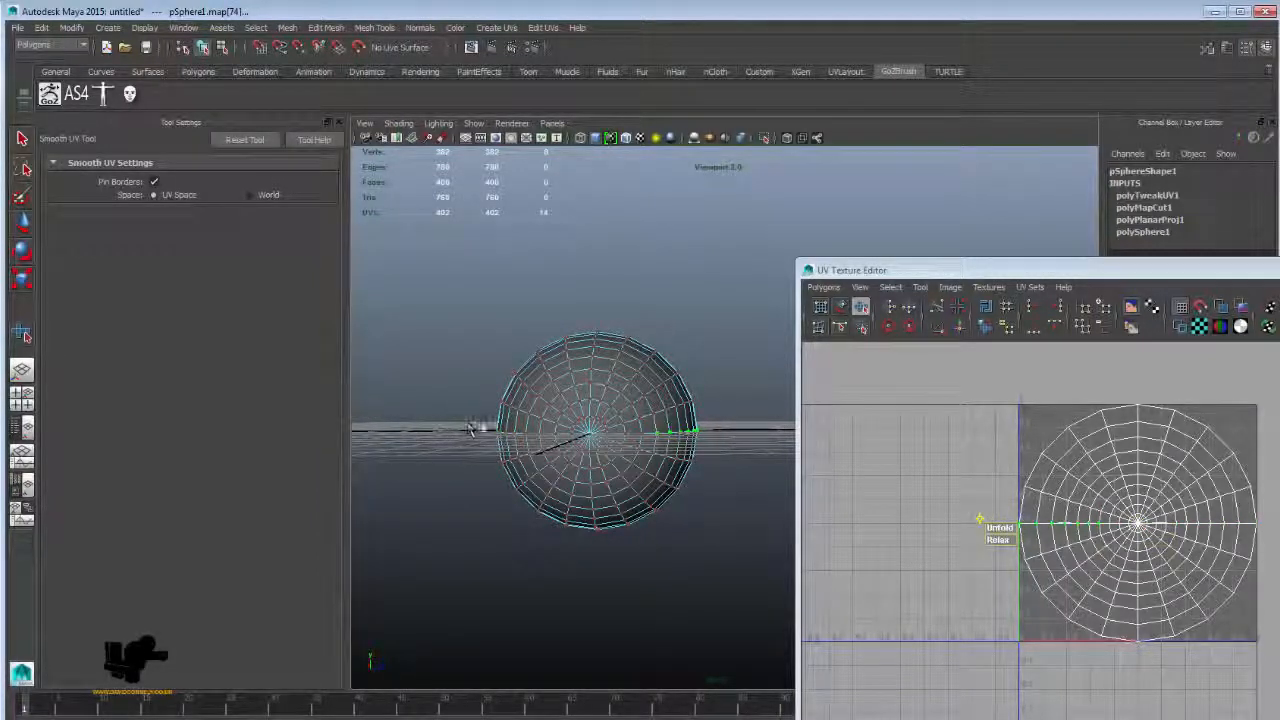
{"action": "left_click_drag", "start_coordinate": [525, 434], "coordinate": [529, 438]}
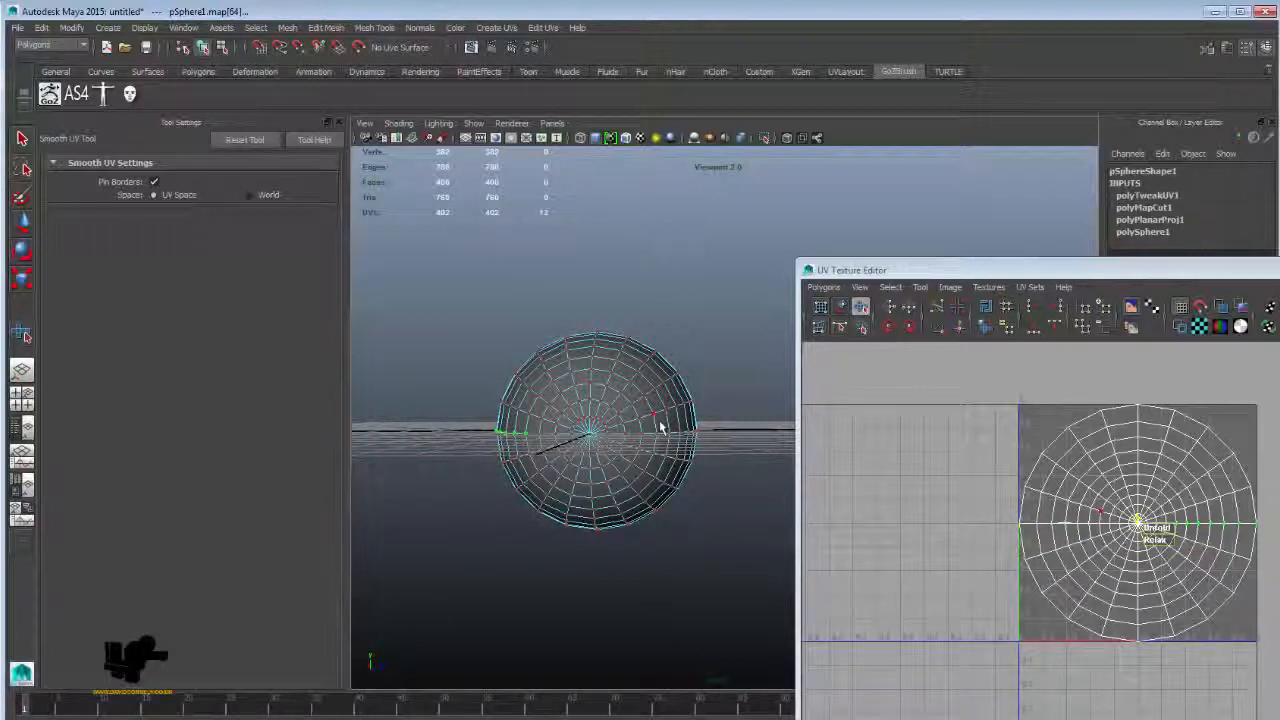
{"action": "left_click", "coordinate": [735, 448]}
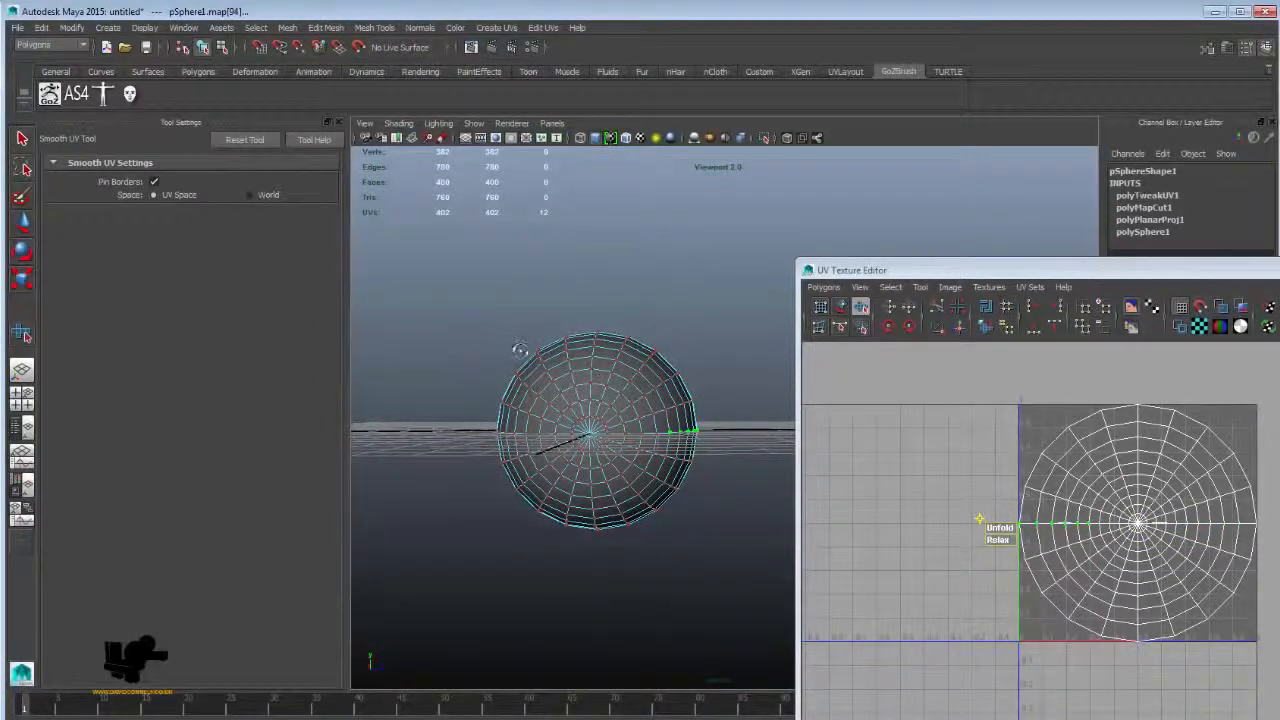
{"action": "left_click_drag", "start_coordinate": [520, 349], "coordinate": [586, 366], "text": "alt"}
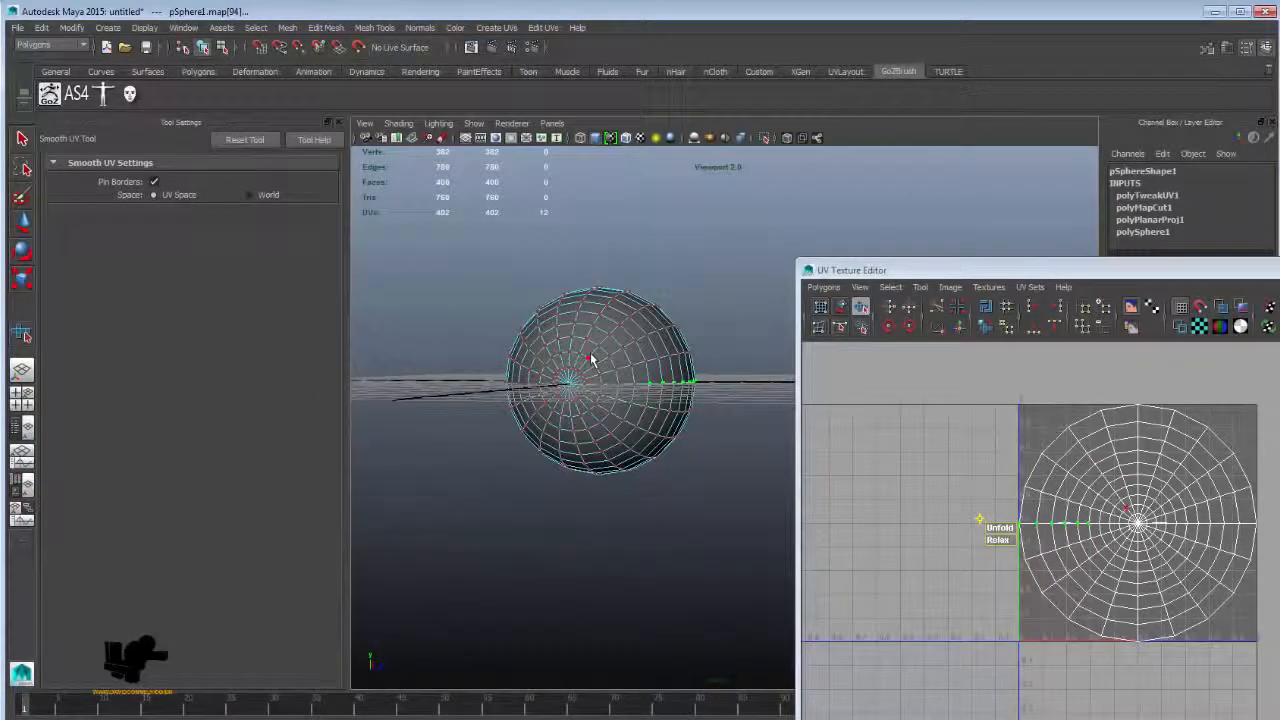
Return to object mode, duplicate the sphere and move the copy along Z to about 8 units
{"action": "right_click", "coordinate": [590, 357]}
{"action": "left_click", "coordinate": [652, 337]}
{"action": "left_click", "coordinate": [616, 376]}
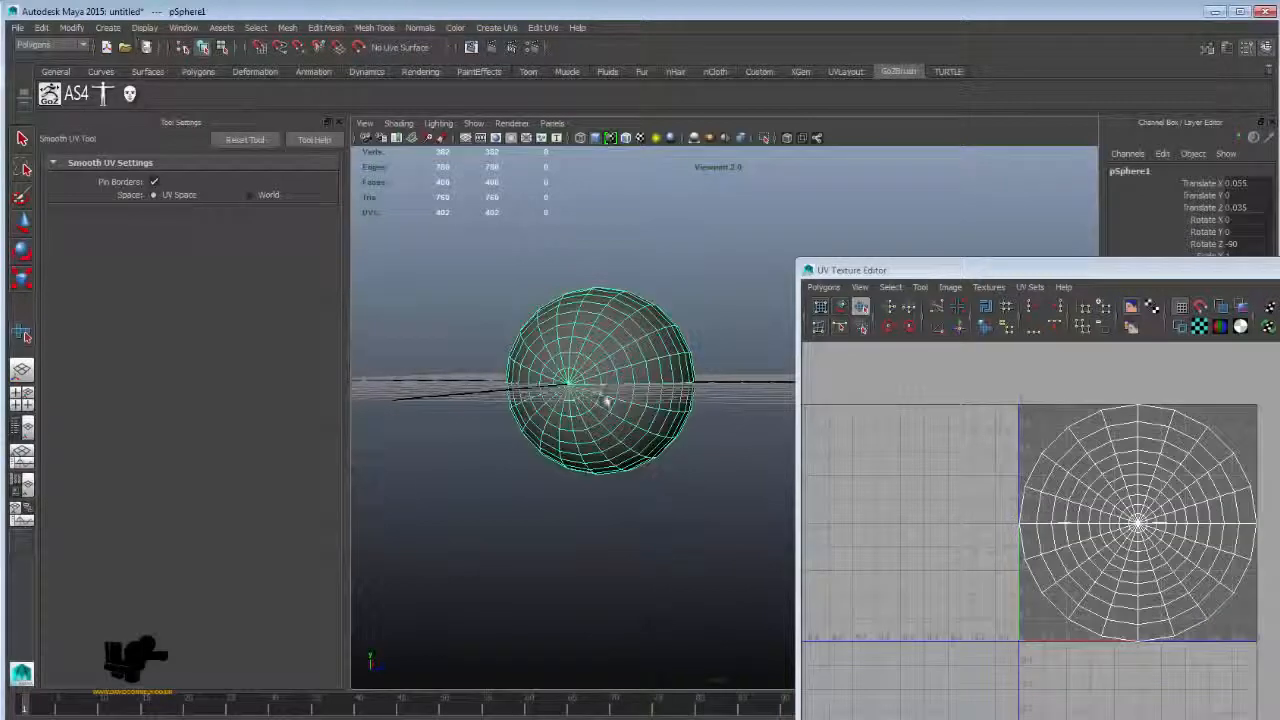
{"action": "key", "text": "ctrl+d"}
{"action": "key", "text": "w"}
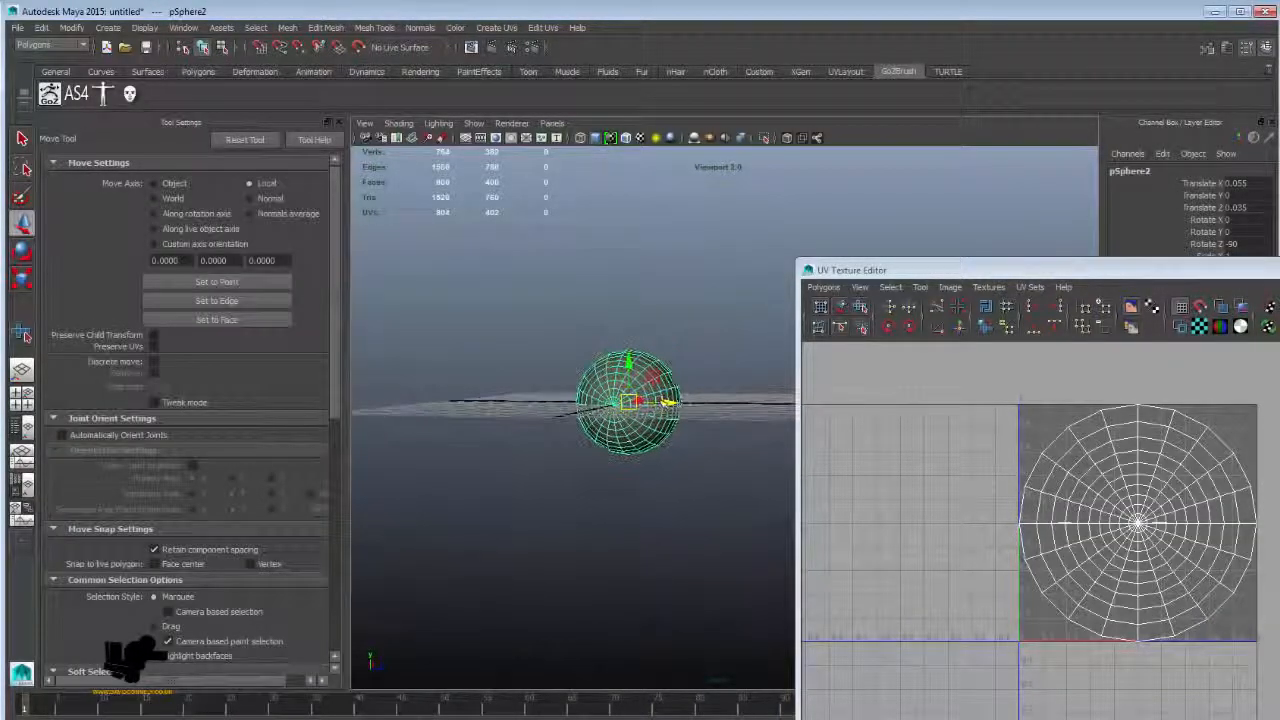
{"action": "left_click_drag", "start_coordinate": [672, 402], "coordinate": [790, 402]}
{"action": "left_click_drag", "start_coordinate": [629, 449], "coordinate": [725, 517], "text": "alt"}
{"action": "left_click", "coordinate": [558, 477]}
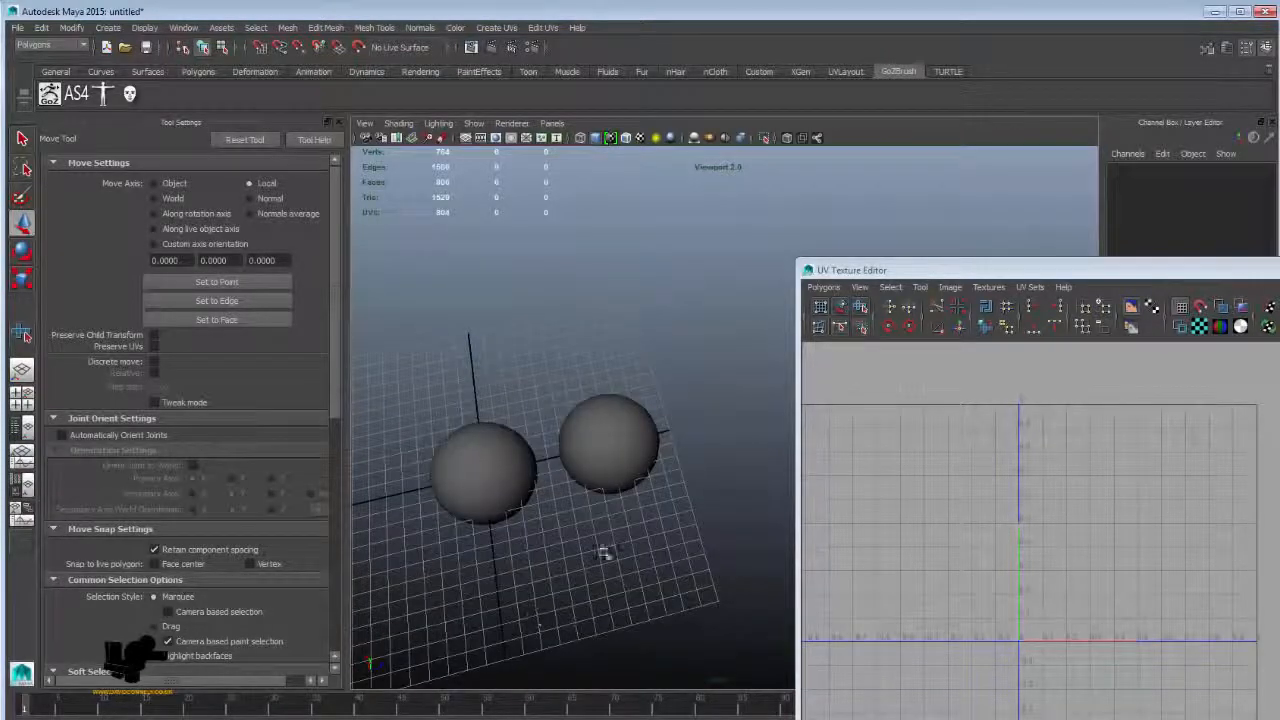
Select both spheres and open the export of the selection as OBJ, leaving it without saving a file
{"action": "left_click_drag", "start_coordinate": [604, 553], "coordinate": [613, 490], "text": "alt"}
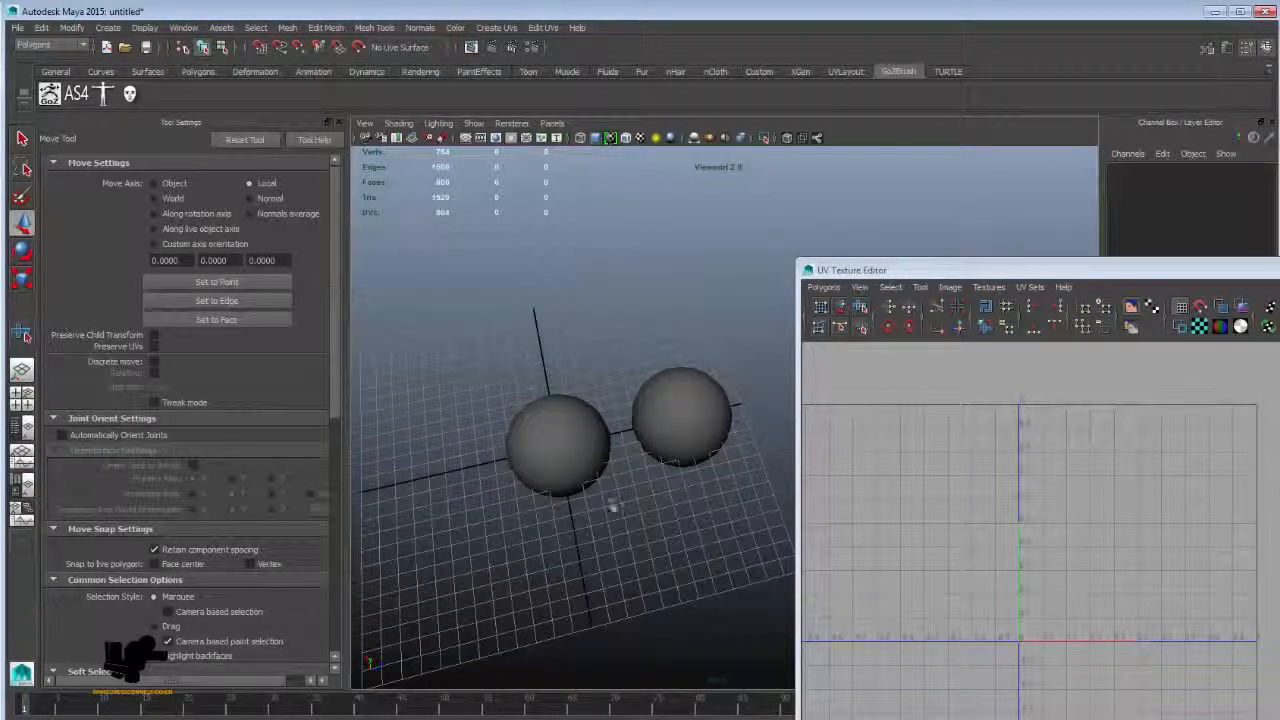
{"action": "left_click_drag", "start_coordinate": [673, 368], "coordinate": [597, 324], "text": "alt"}
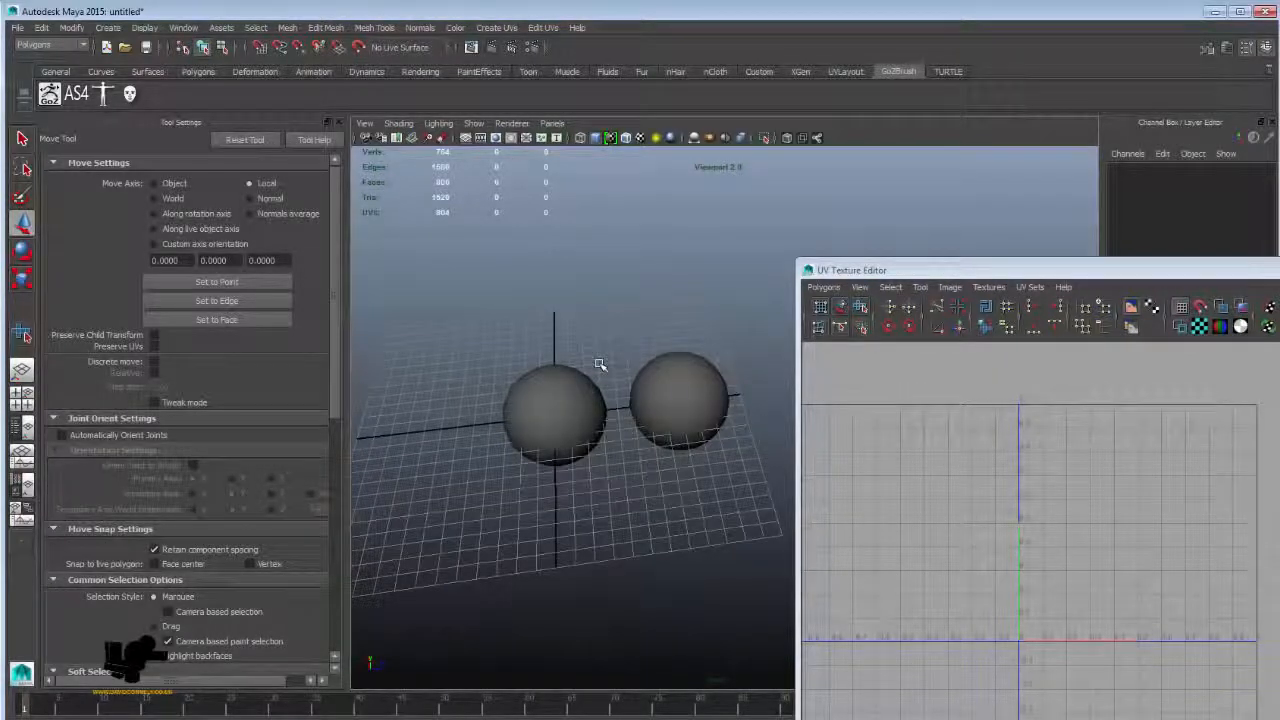
{"action": "left_click_drag", "start_coordinate": [577, 448], "coordinate": [566, 396], "text": "alt"}
{"action": "left_click", "coordinate": [568, 385]}
{"action": "left_click", "coordinate": [672, 382], "text": "shift"}
{"action": "left_click_drag", "start_coordinate": [612, 440], "coordinate": [560, 420], "text": "alt"}
{"action": "left_click", "coordinate": [18, 27]}
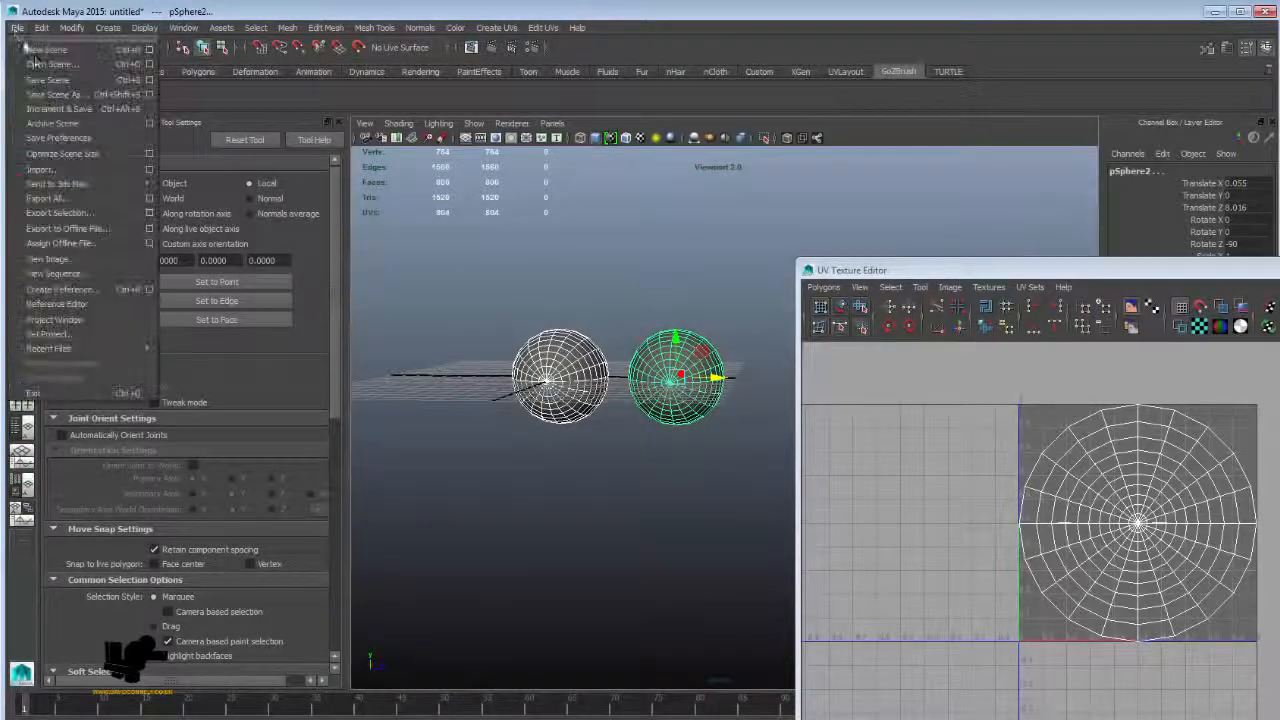
{"action": "left_click", "coordinate": [84, 214]}
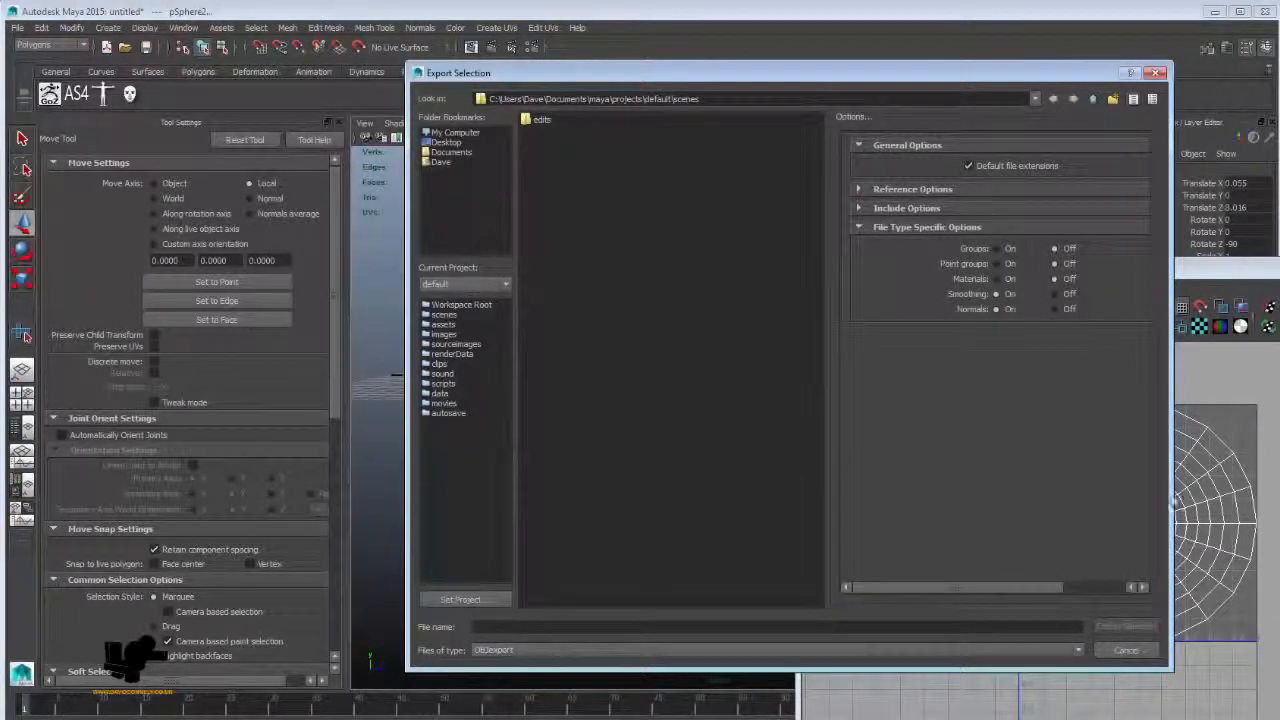
{"action": "left_click", "coordinate": [1125, 650]}
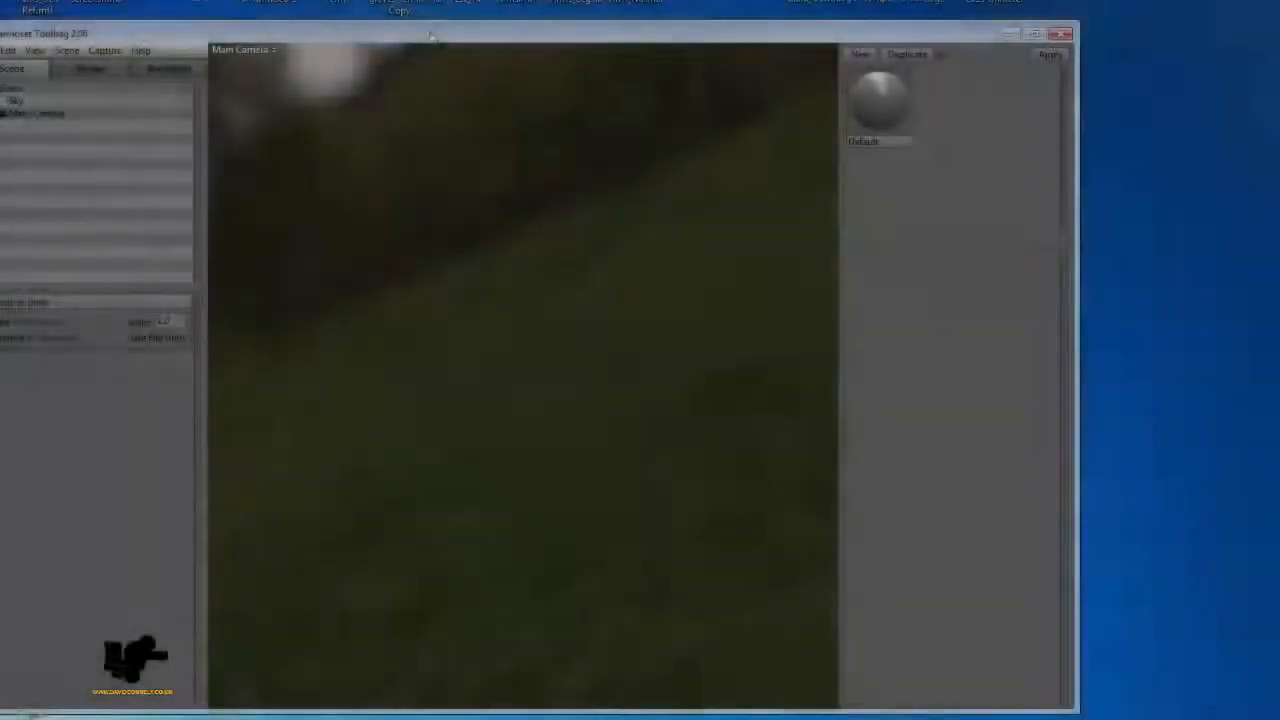
Switch to Marmoset Toolbag and import the EyesTemp model from the desktop into the scene
{"action": "left_click_drag", "start_coordinate": [431, 37], "coordinate": [594, 14]}
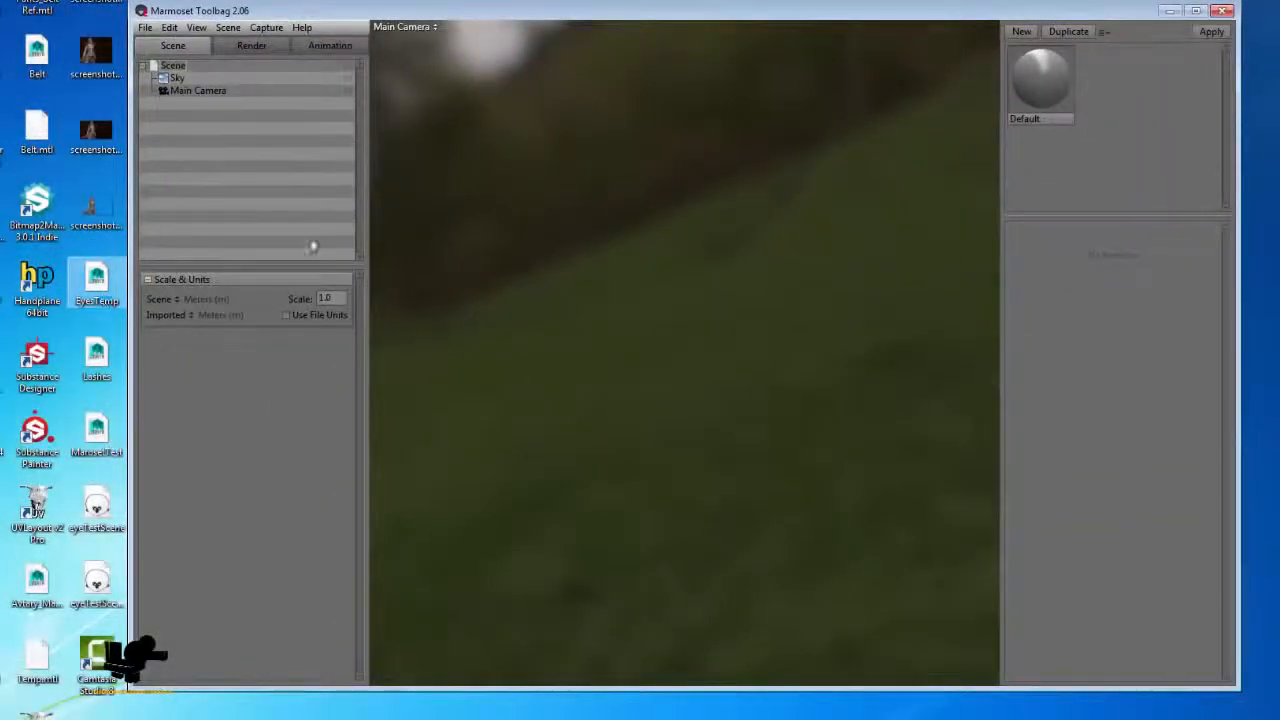
{"action": "left_click", "coordinate": [95, 284]}
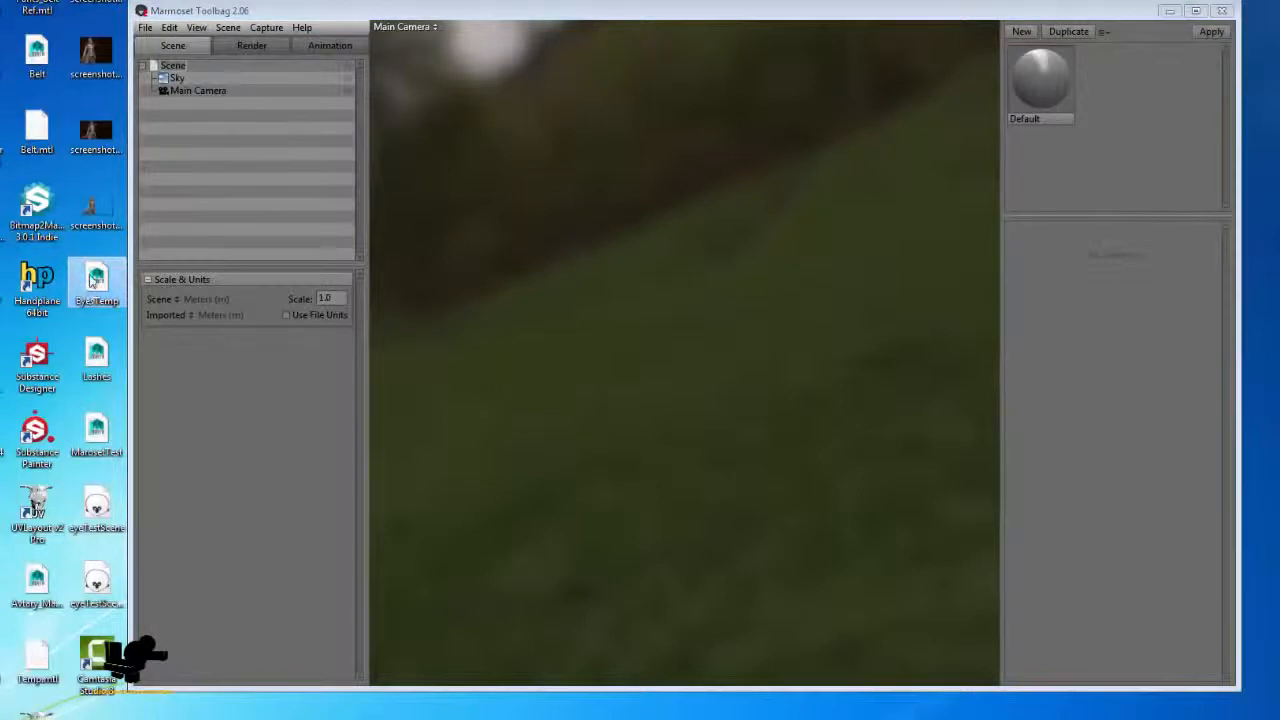
{"action": "left_click_drag", "start_coordinate": [725, 276], "coordinate": [725, 276]}
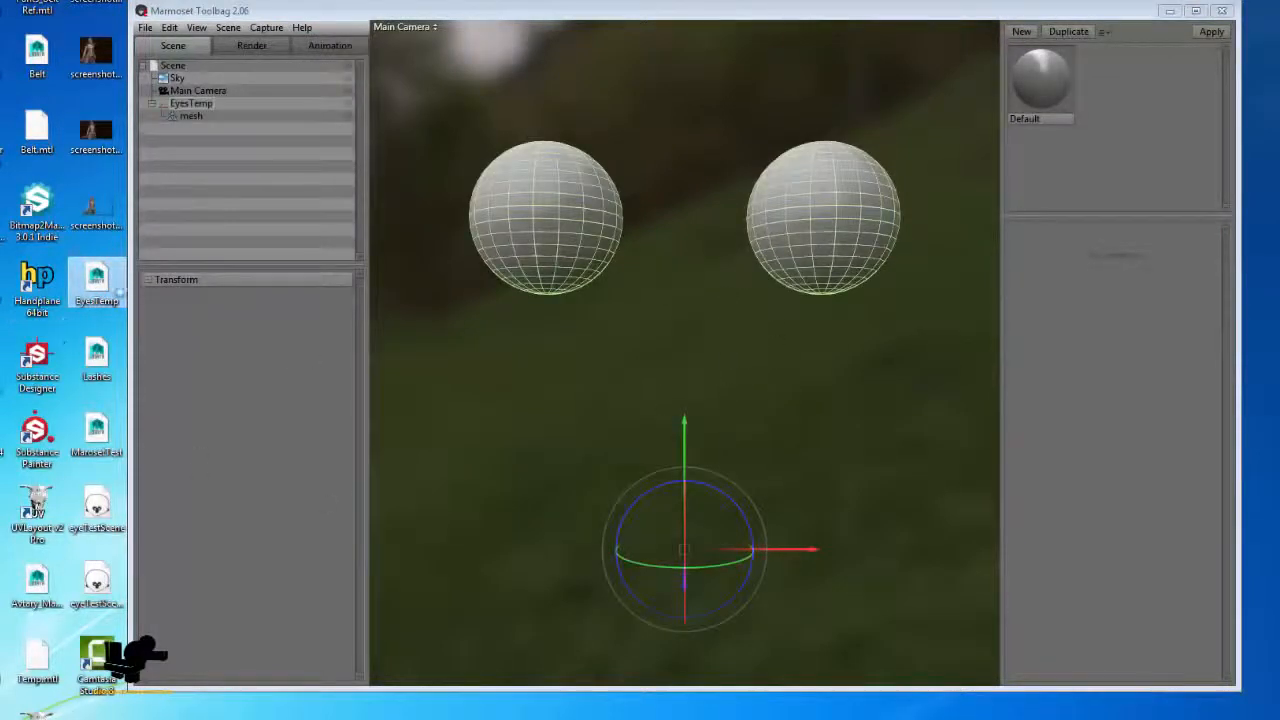
{"action": "left_click", "coordinate": [685, 519]}
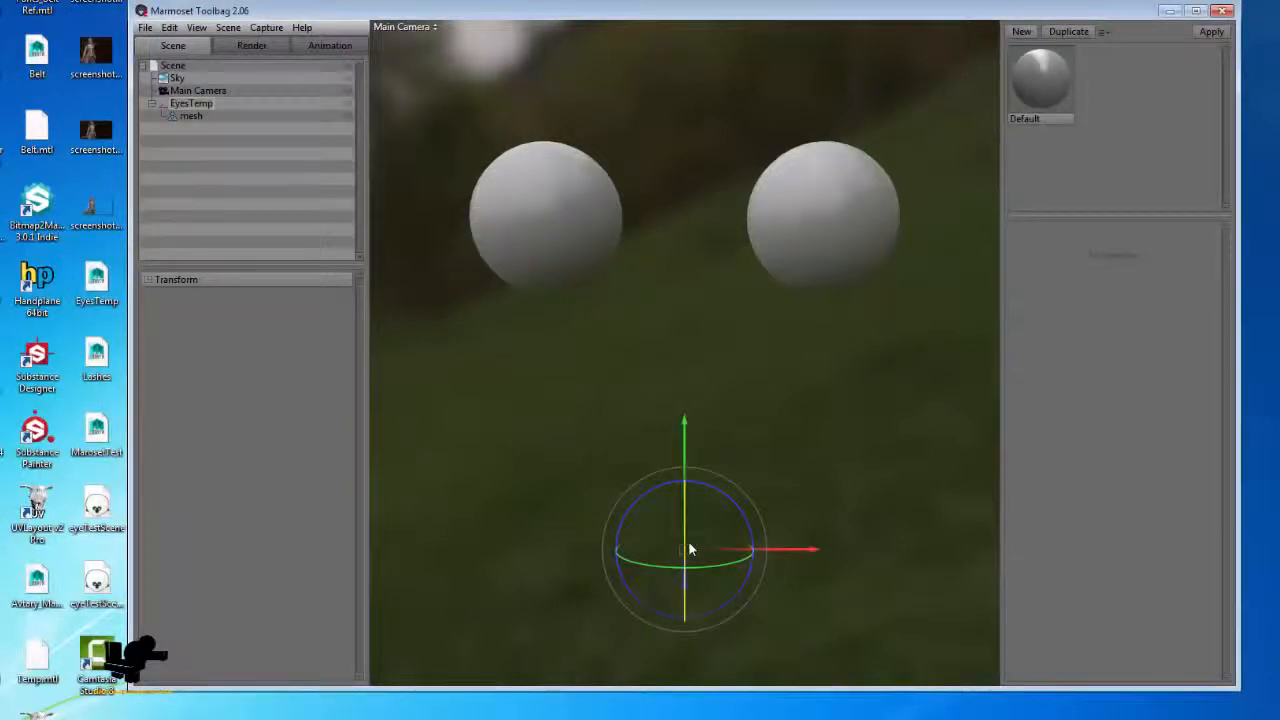
Inspect the two imported eye spheres from several angles and distances in the viewport
{"action": "left_click", "coordinate": [585, 243]}
{"action": "mouse_move", "coordinate": [686, 523]}
{"action": "left_mouse_down"}
{"action": "mouse_move", "coordinate": [686, 586]}
{"action": "mouse_move", "coordinate": [686, 540]}
{"action": "left_mouse_up"}
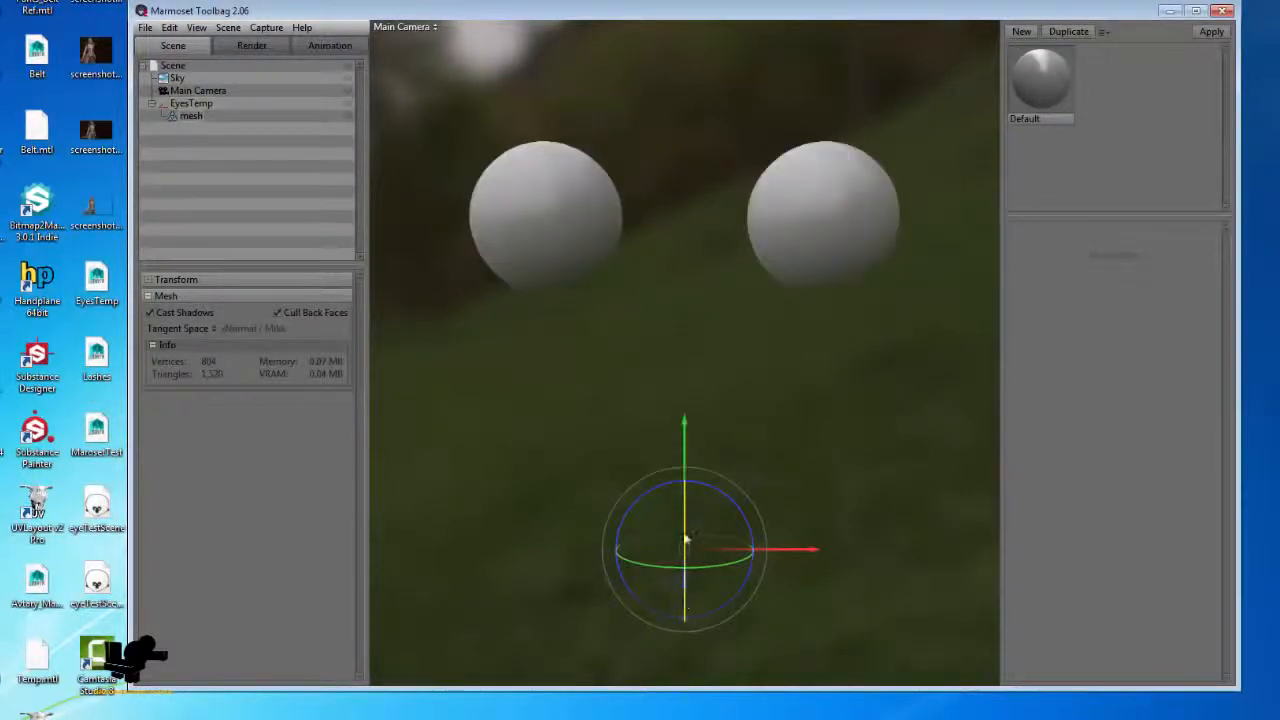
{"action": "right_click_drag", "start_coordinate": [816, 475], "coordinate": [734, 329]}
{"action": "left_click_drag", "start_coordinate": [734, 331], "coordinate": [872, 456]}
{"action": "left_click_drag", "start_coordinate": [722, 396], "coordinate": [735, 536]}
{"action": "left_click_drag", "start_coordinate": [728, 536], "coordinate": [565, 358]}
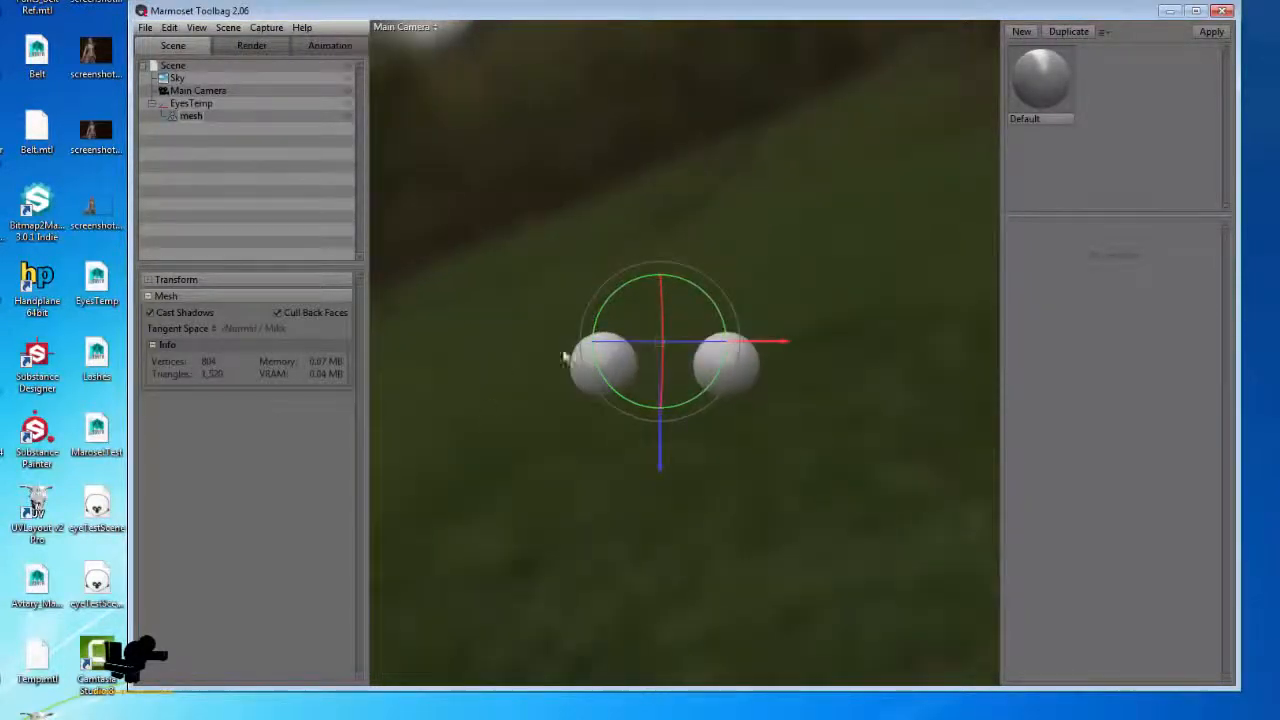
{"action": "left_click", "coordinate": [625, 360]}
{"action": "left_click_drag", "start_coordinate": [822, 508], "coordinate": [908, 523], "text": "alt"}
{"action": "right_click_drag", "start_coordinate": [853, 484], "coordinate": [876, 580], "text": "alt"}
{"action": "middle_click_drag", "start_coordinate": [868, 566], "coordinate": [810, 445], "text": "alt"}
{"action": "left_click", "coordinate": [814, 453]}
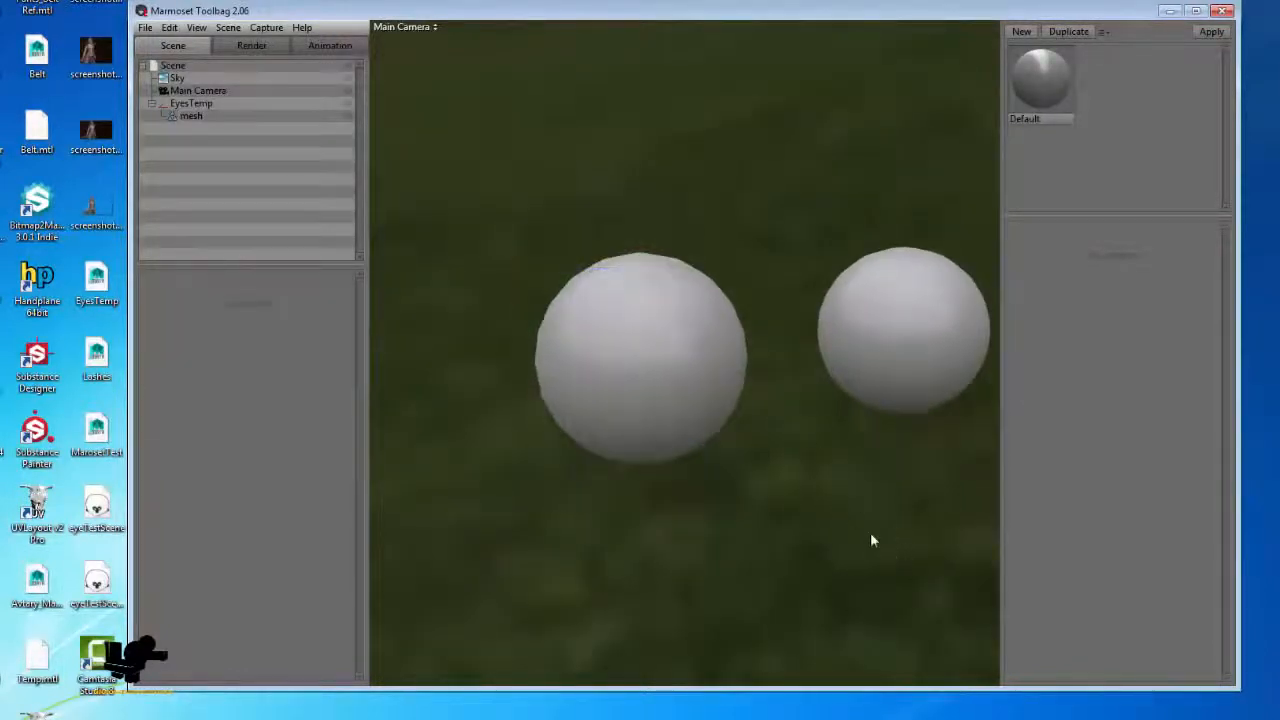
{"action": "middle_click_drag", "start_coordinate": [873, 538], "coordinate": [852, 495], "text": "alt"}
{"action": "right_click_drag", "start_coordinate": [852, 495], "coordinate": [752, 435], "text": "alt"}
{"action": "left_click_drag", "start_coordinate": [752, 435], "coordinate": [729, 423], "text": "alt"}
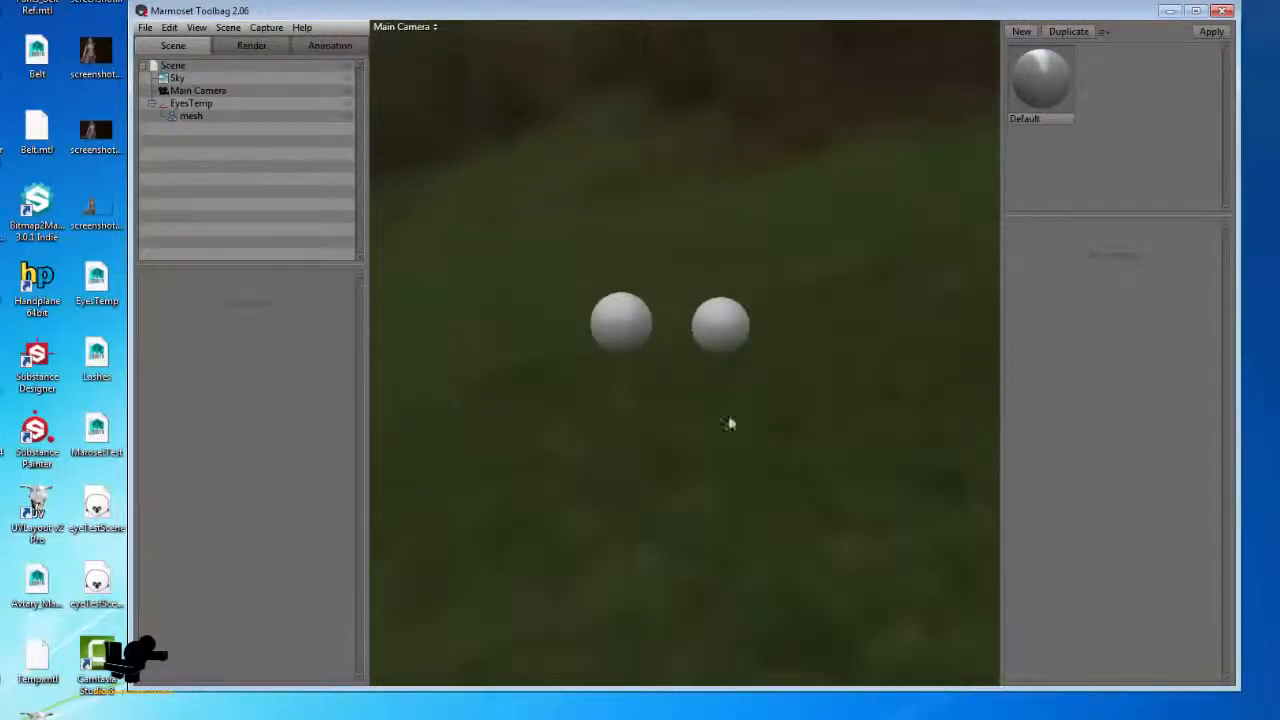
Rename the mesh under EyesTemp as EyeBall
{"action": "left_click", "coordinate": [1040, 80]}
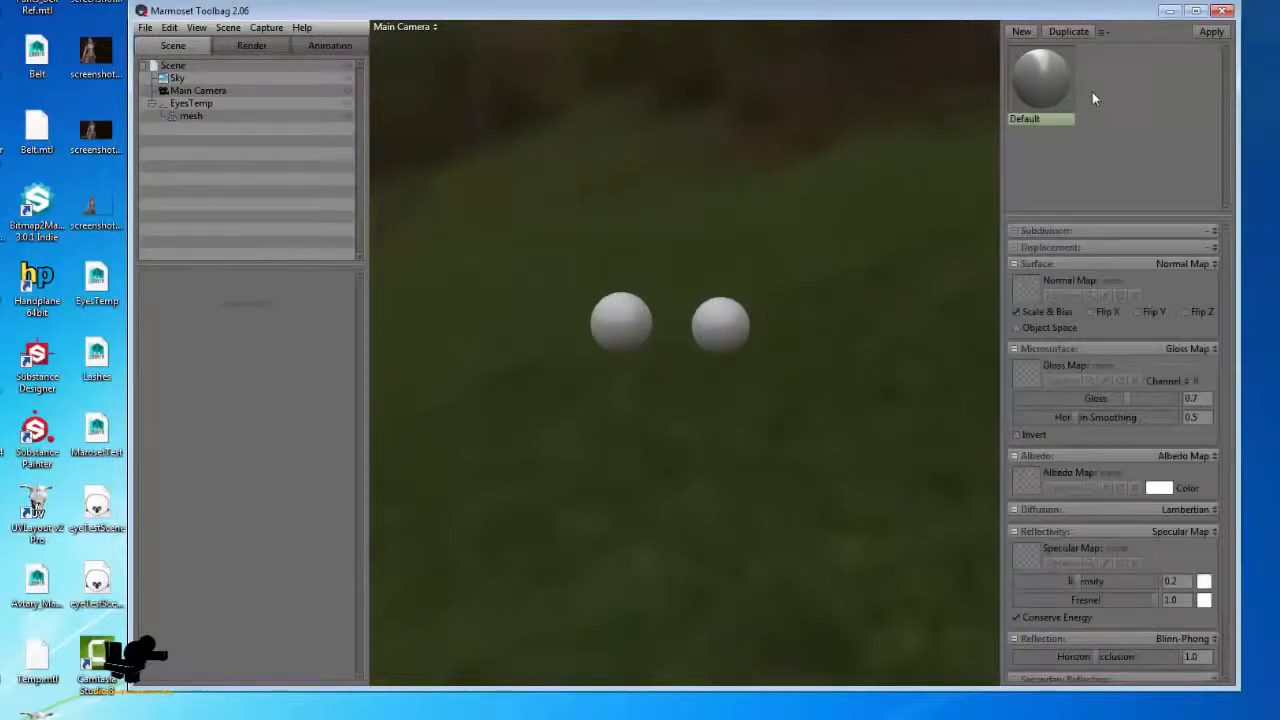
{"action": "left_click", "coordinate": [191, 115]}
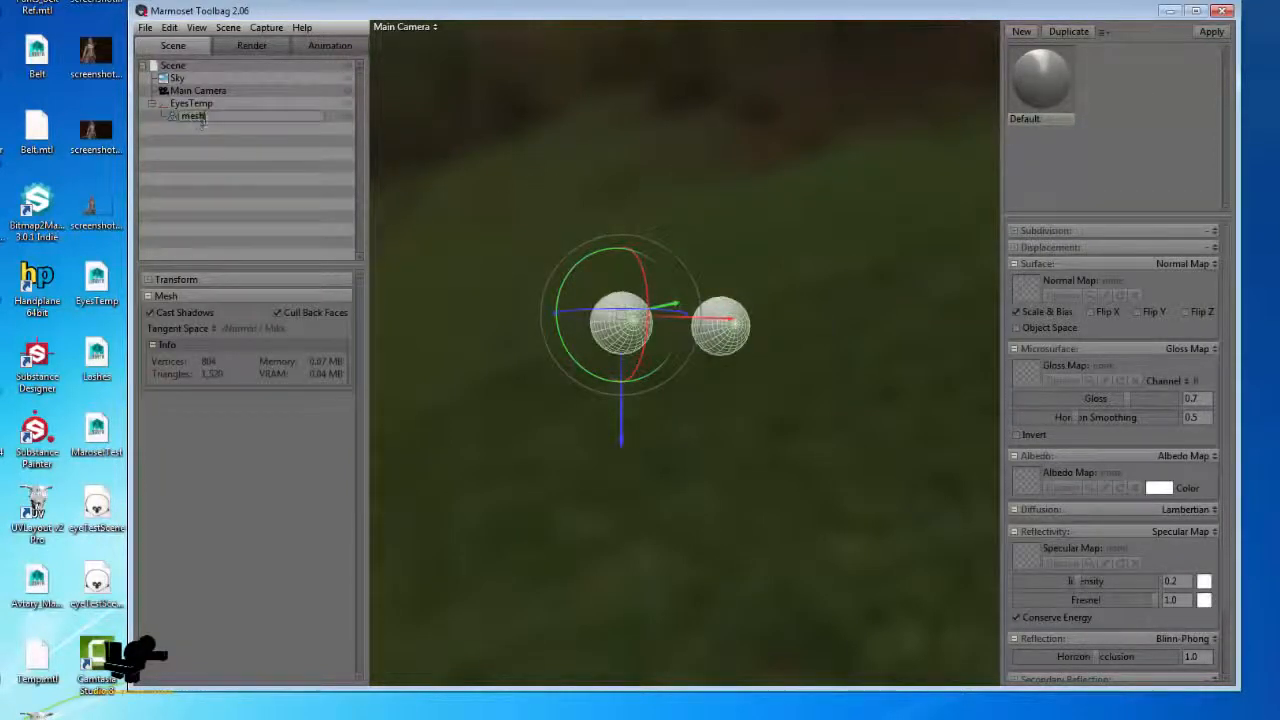
{"action": "double_click", "coordinate": [193, 116]}
{"action": "type", "text": "mi"}
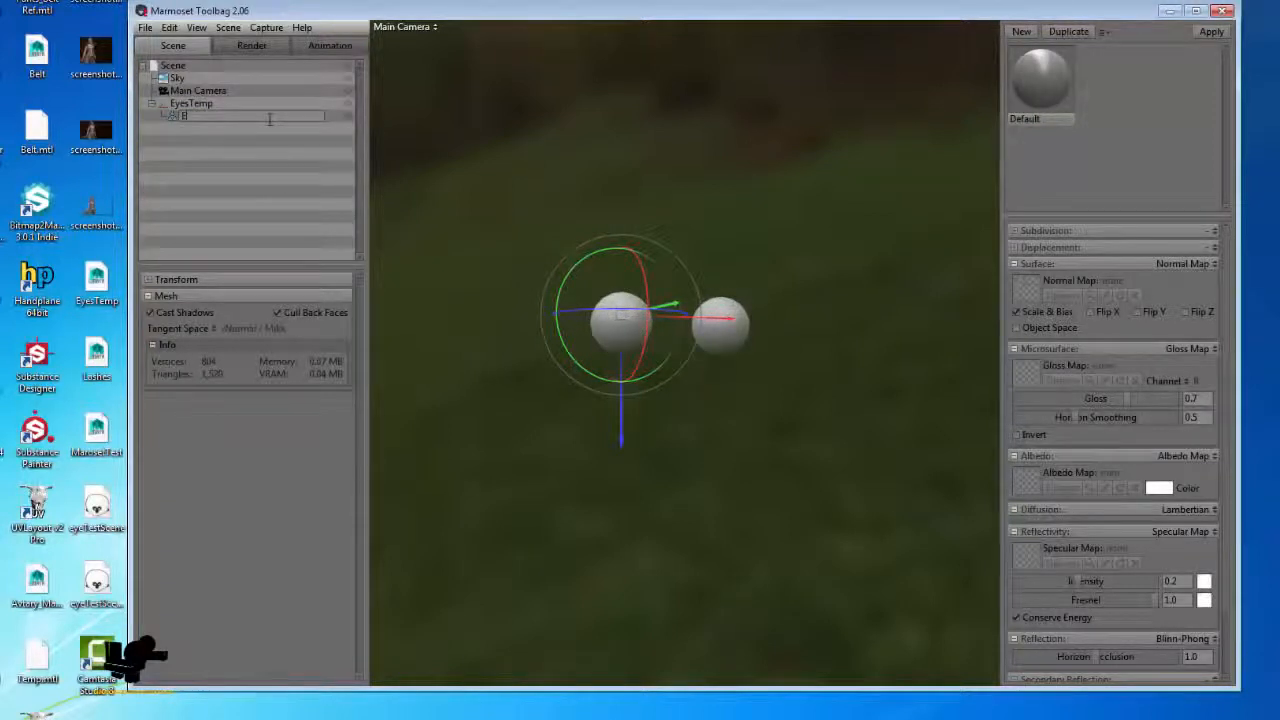
{"action": "key", "text": "Return"}
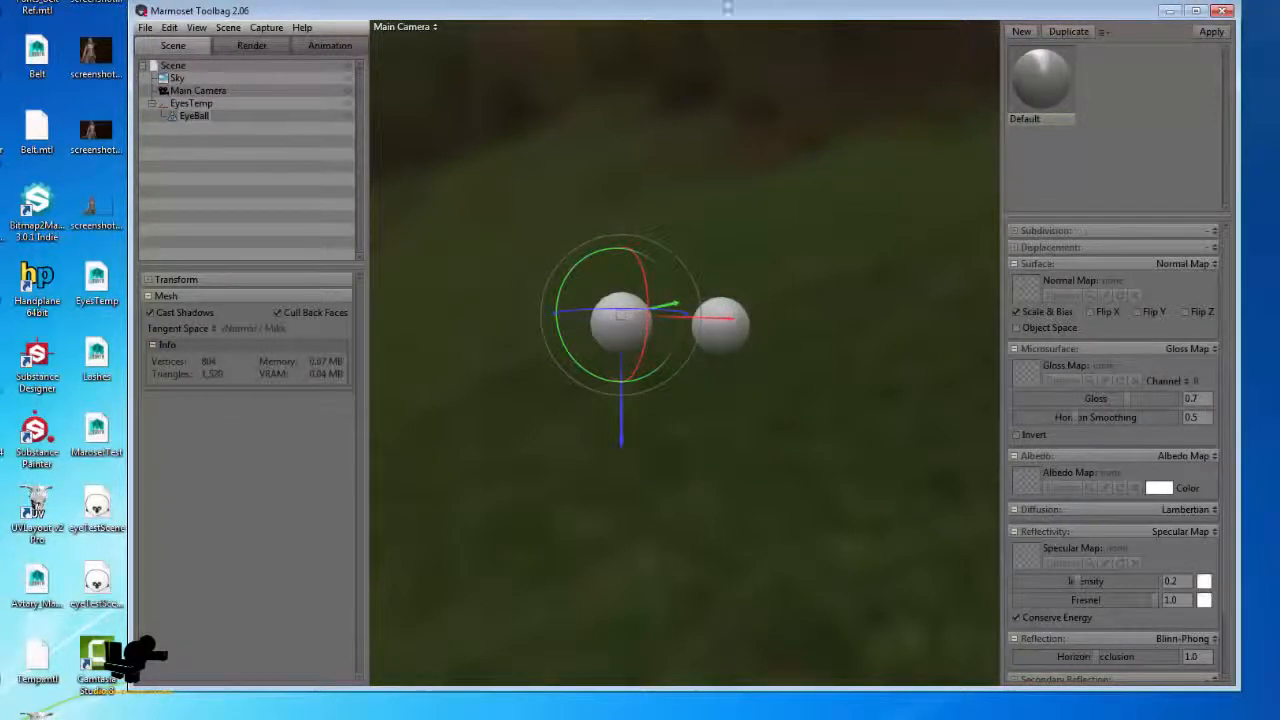
Rename the Default material as Eyeball
{"action": "double_click", "coordinate": [1030, 118]}
{"action": "type", "text": "Eyeball"}
{"action": "key", "text": "Return"}
Change the Eyeball material's Surface type to Parallax Map
{"action": "left_click_drag", "start_coordinate": [912, 181], "coordinate": [866, 211]}
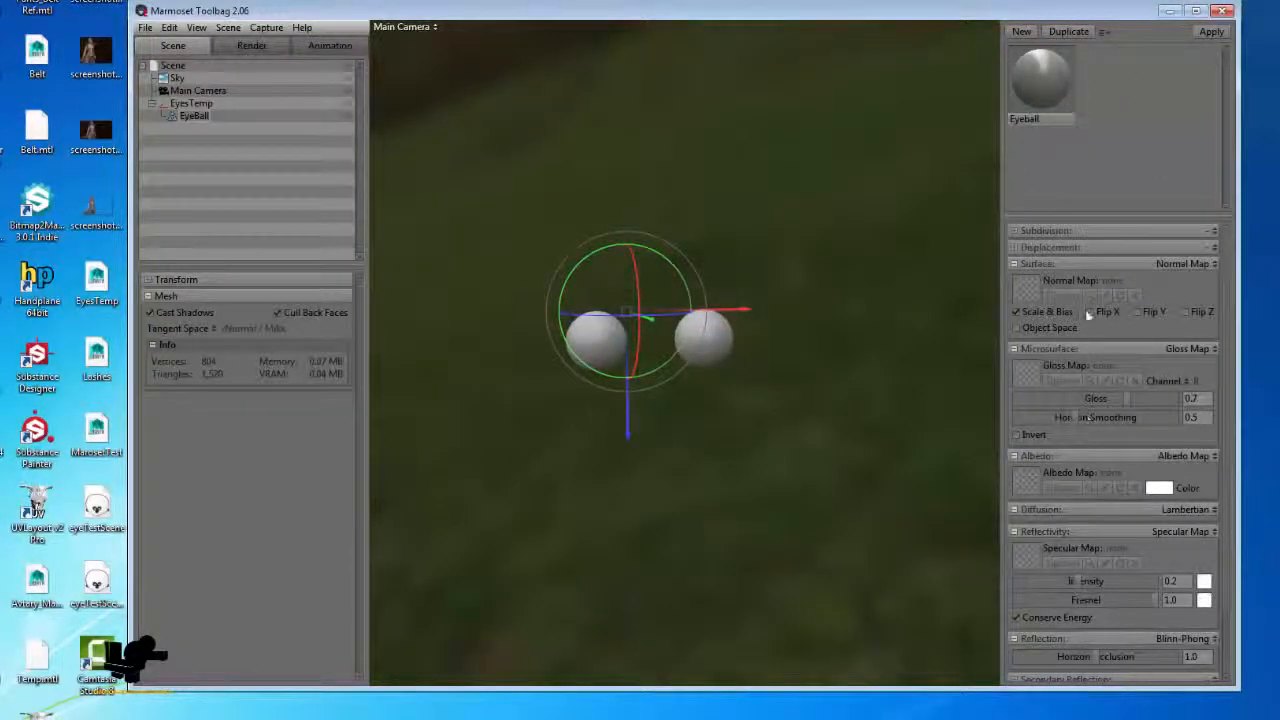
{"action": "scroll", "coordinate": [1135, 328], "scroll_direction": "down", "scroll_amount": 2}
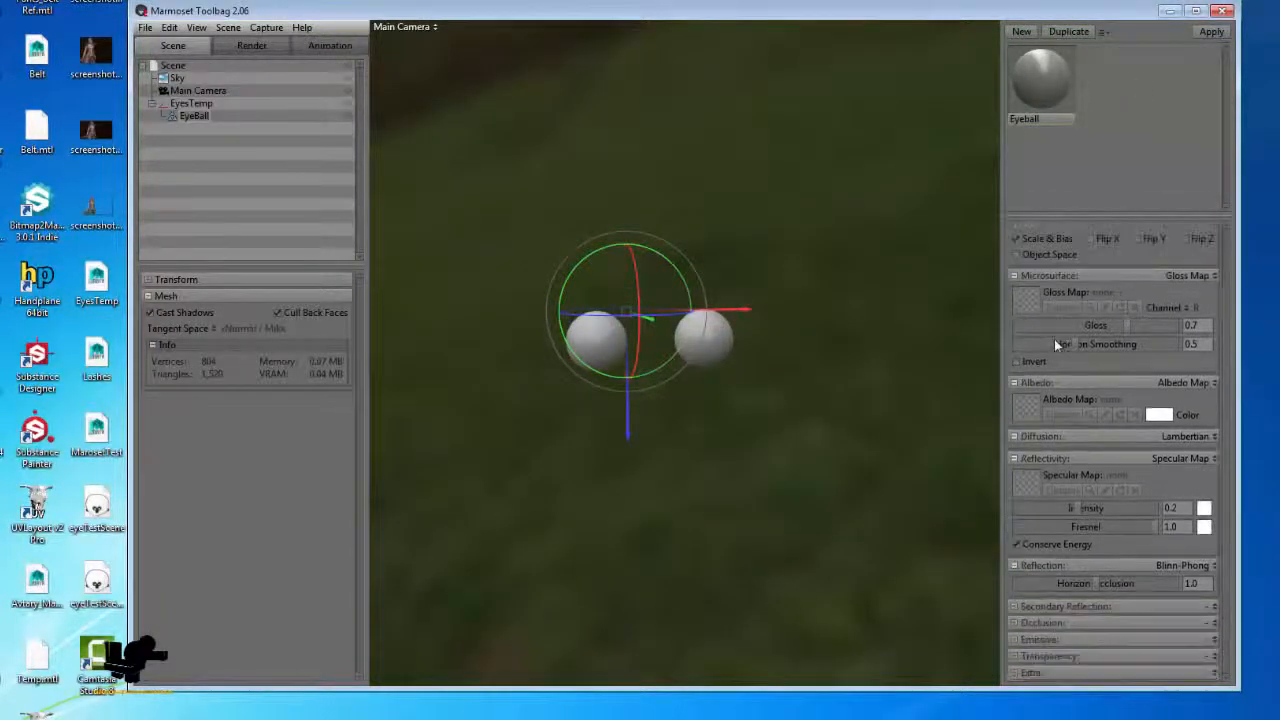
{"action": "scroll", "coordinate": [1147, 568], "scroll_direction": "up", "scroll_amount": 2}
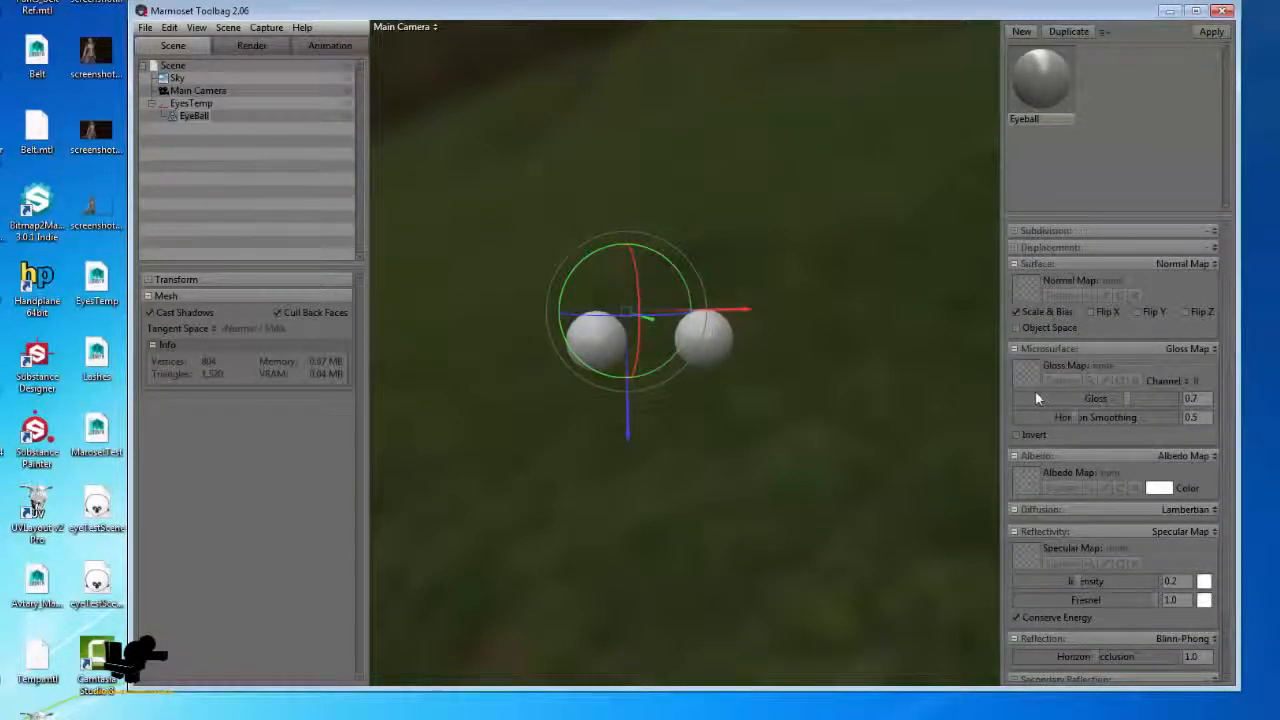
{"action": "scroll", "coordinate": [1056, 515], "scroll_direction": "down", "scroll_amount": 2}
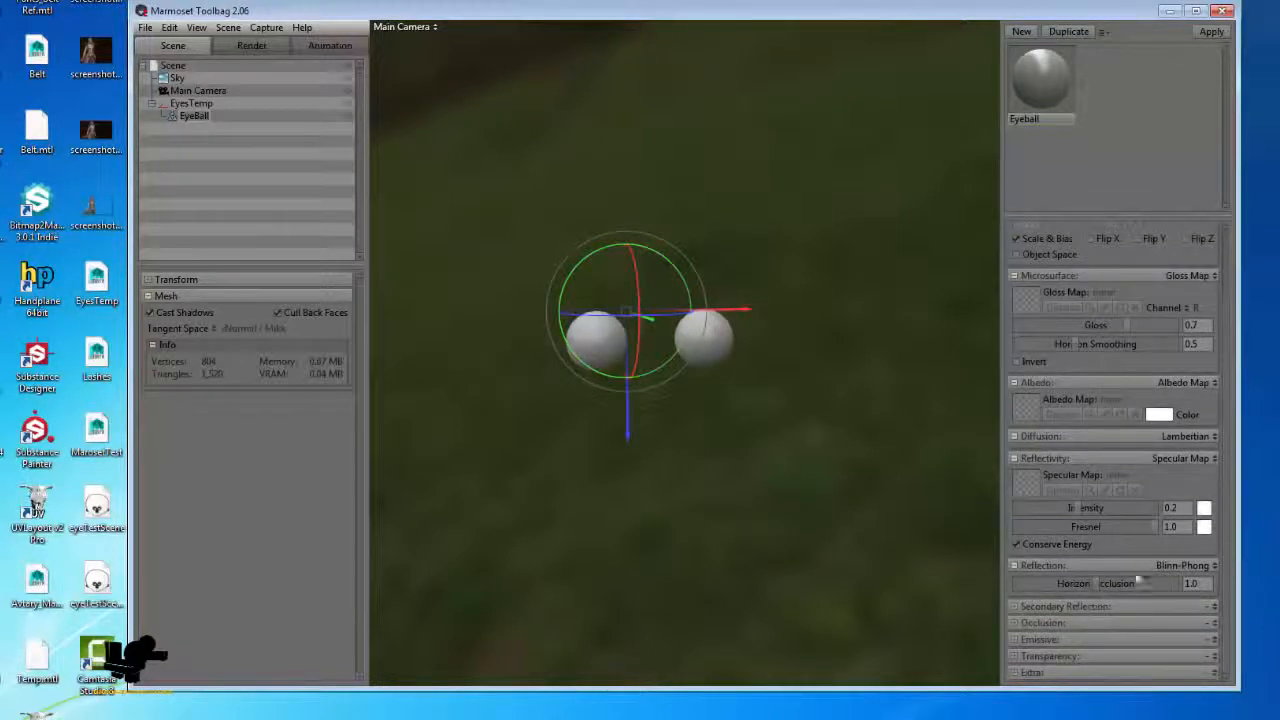
{"action": "scroll", "coordinate": [1137, 581], "scroll_direction": "up", "scroll_amount": 2}
{"action": "left_click", "coordinate": [1205, 266]}
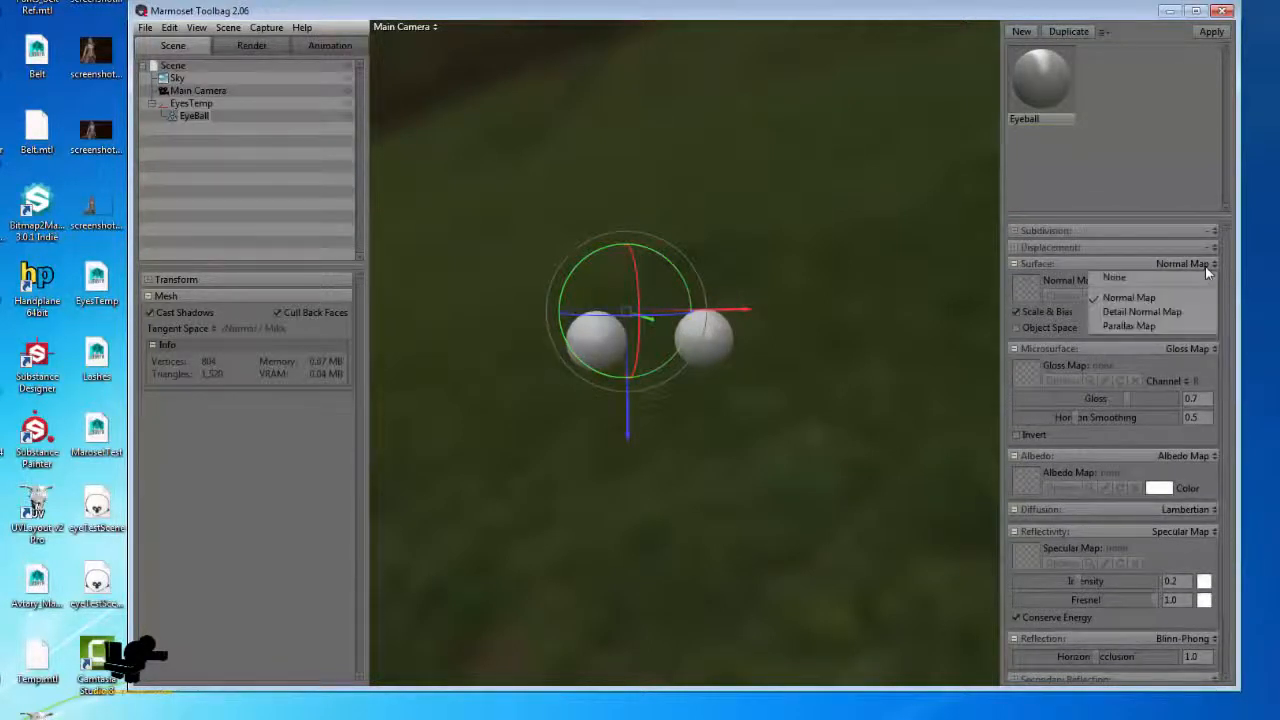
{"action": "left_click", "coordinate": [1136, 325]}
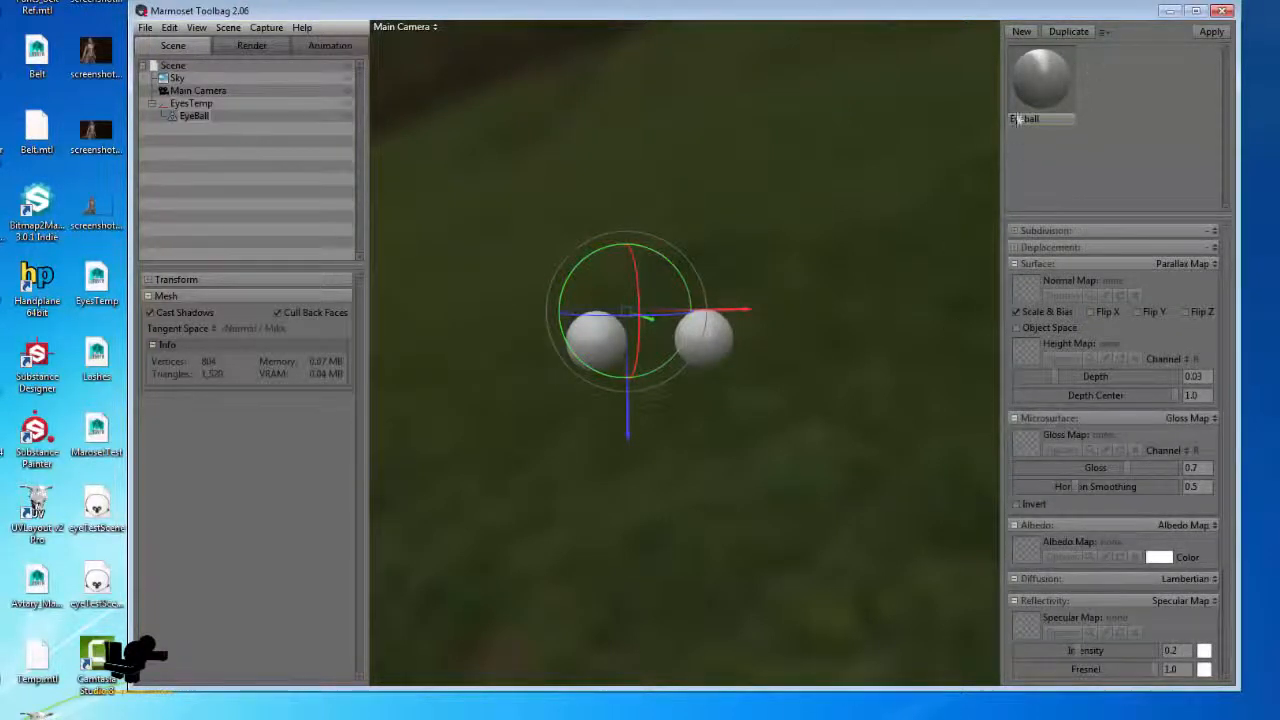
Change the Eyeball material's Diffusion model to Skin
{"action": "scroll", "coordinate": [1065, 325], "scroll_direction": "down", "scroll_amount": 2}
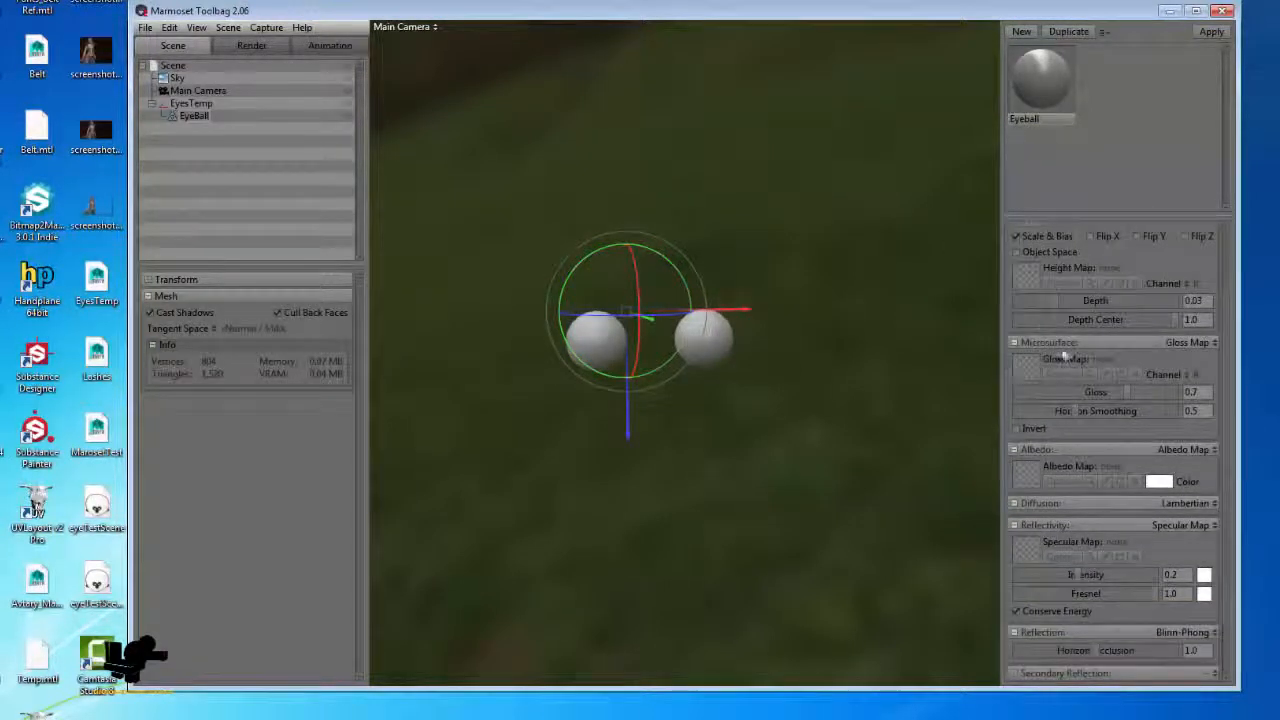
{"action": "scroll", "coordinate": [1105, 427], "scroll_direction": "down", "scroll_amount": 2}
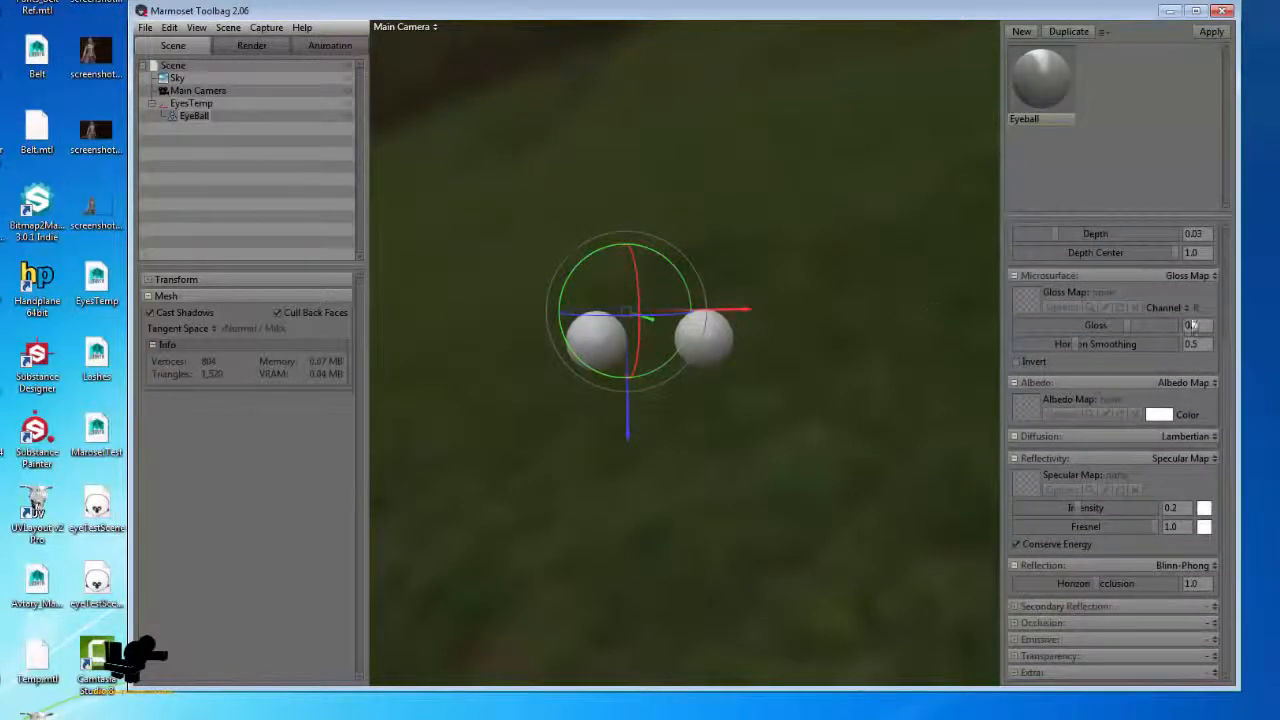
{"action": "left_click", "coordinate": [1200, 437]}
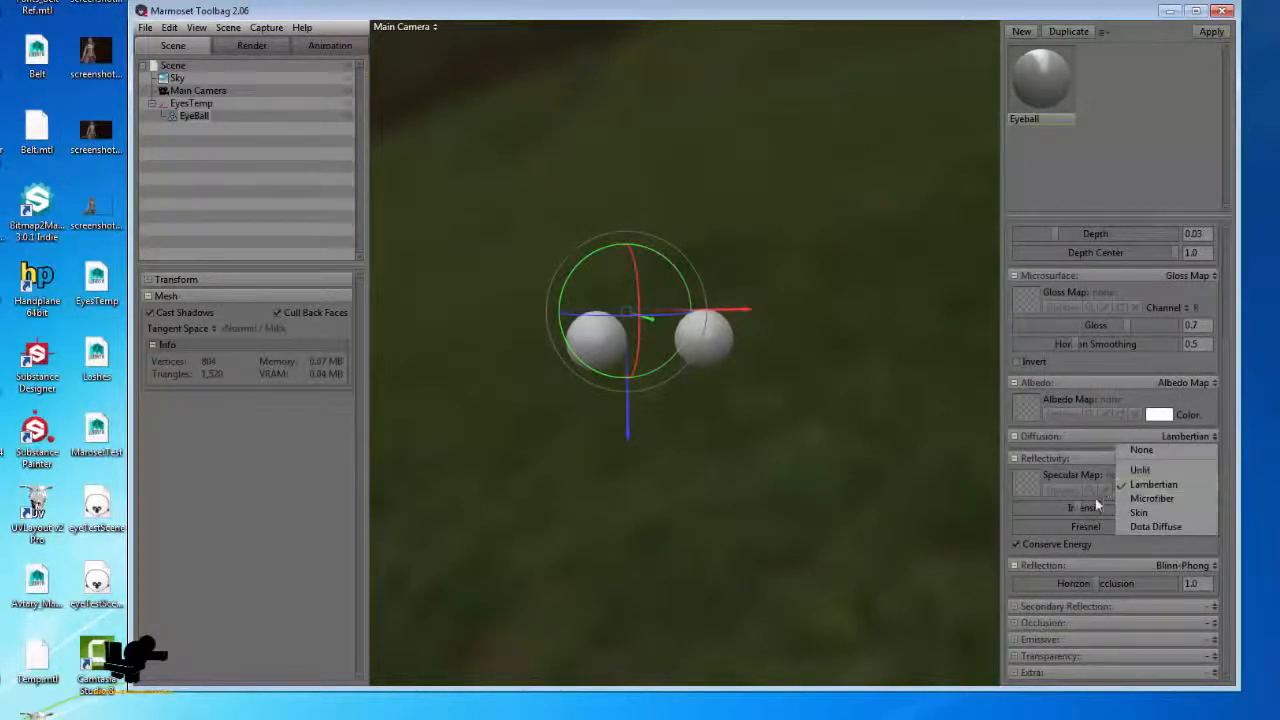
{"action": "left_click", "coordinate": [1153, 514]}
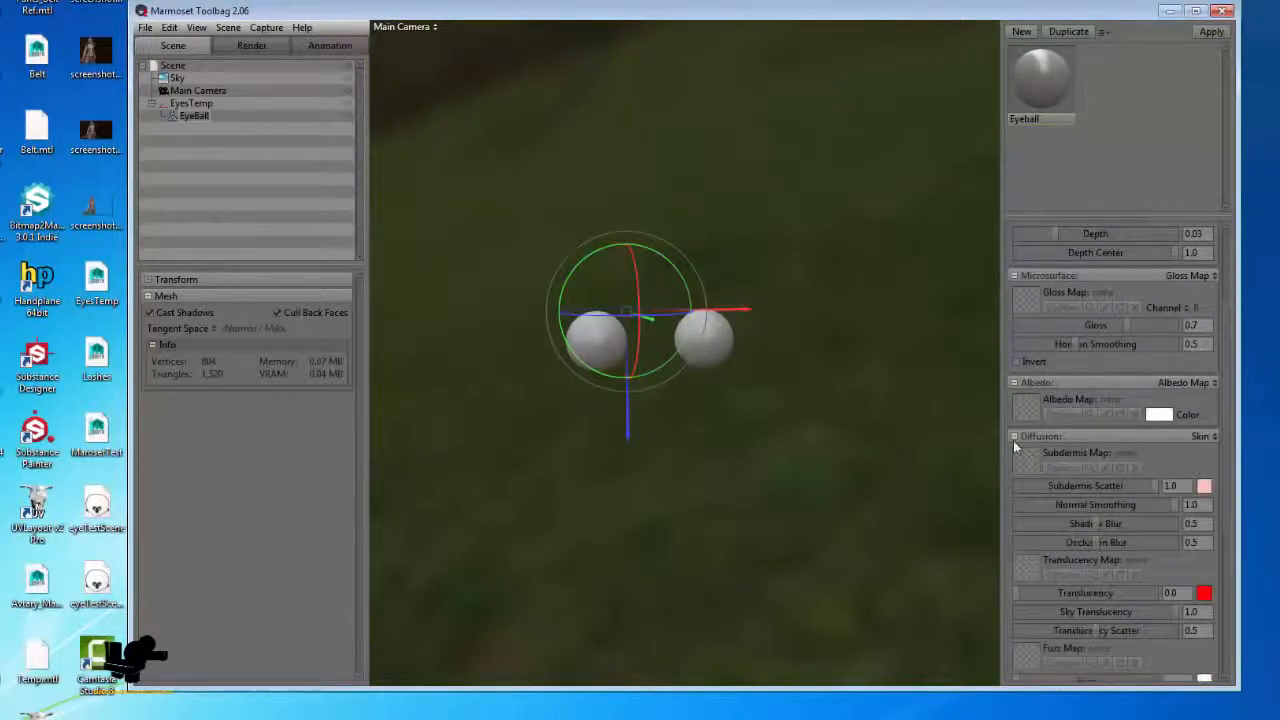
{"action": "left_click", "coordinate": [1201, 438]}
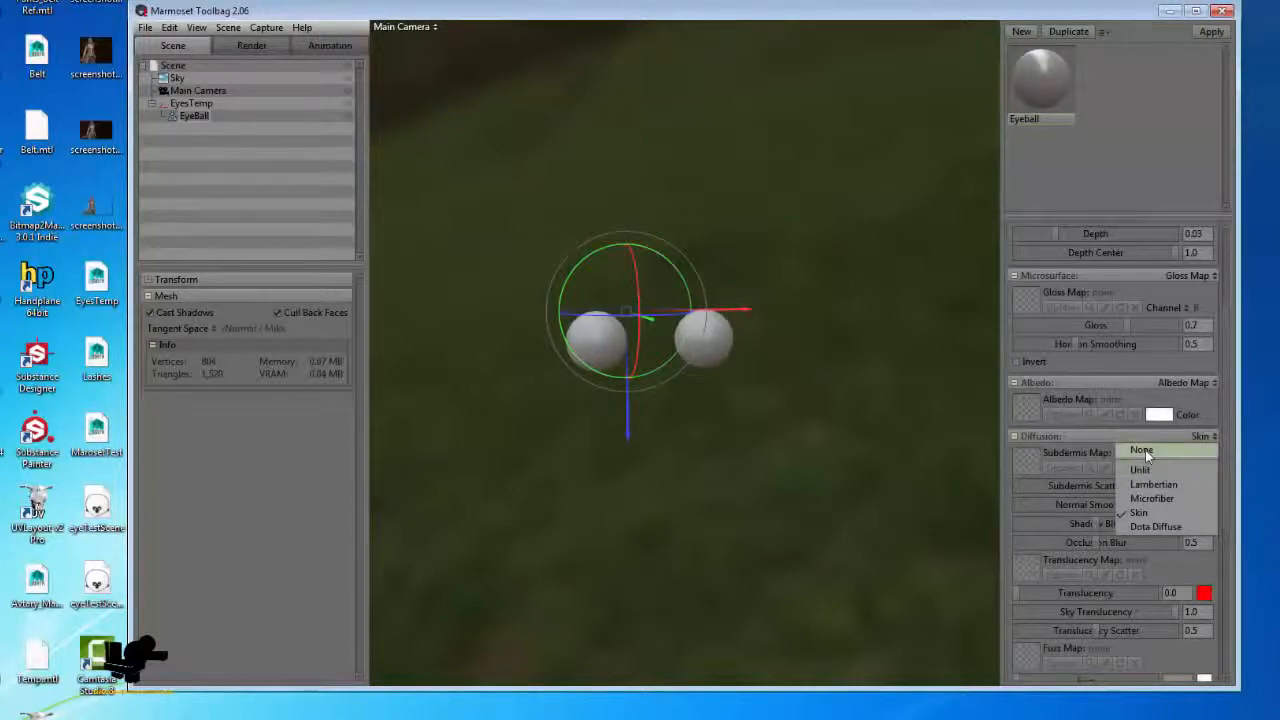
{"action": "left_click", "coordinate": [1048, 466]}
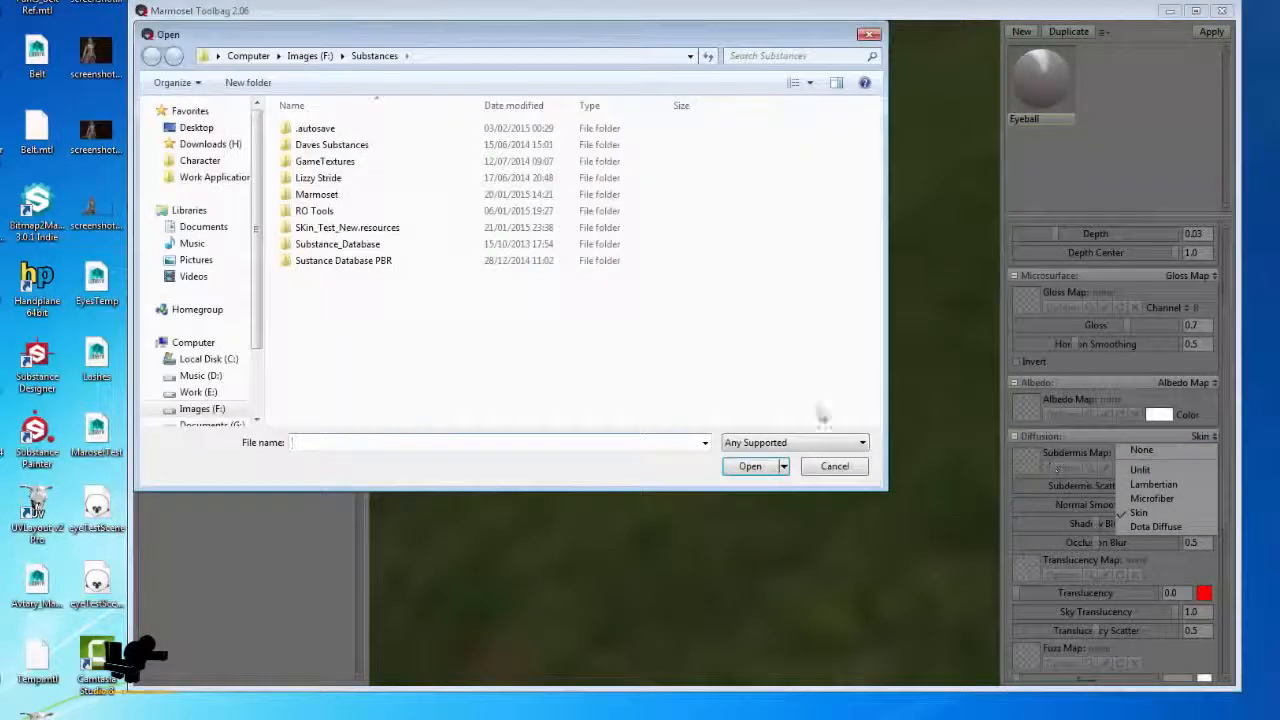
{"action": "left_click", "coordinate": [838, 464]}
Set the Eyeball material's specular intensity to 1.0 and its specular colour to dark grey 323232
{"action": "scroll", "coordinate": [1210, 478], "scroll_direction": "down", "scroll_amount": 3}
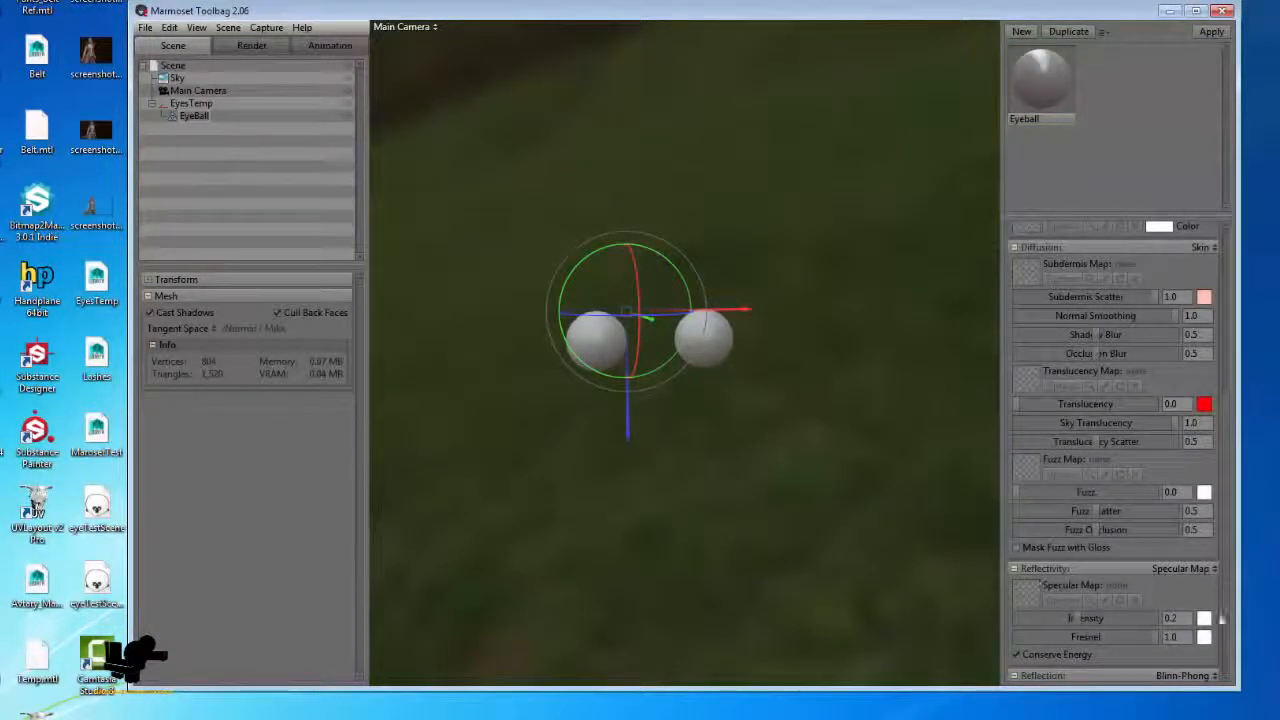
{"action": "scroll", "coordinate": [1200, 600], "scroll_direction": "down", "scroll_amount": 1}
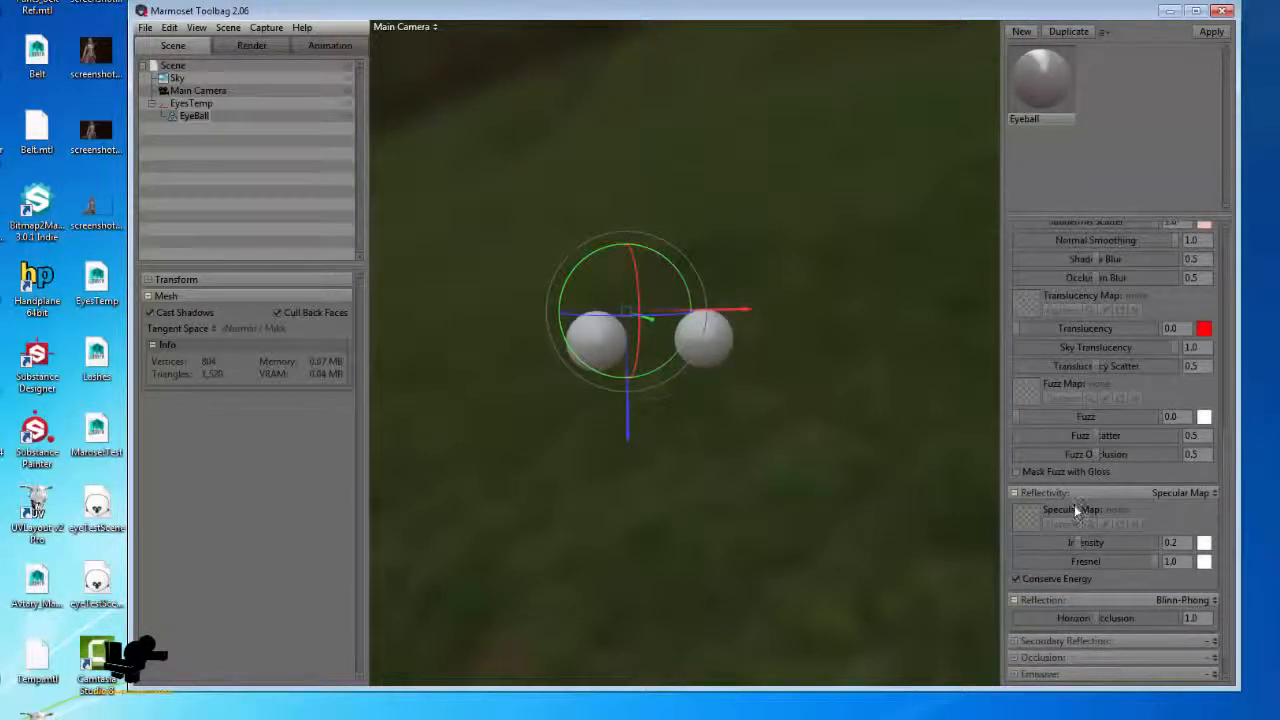
{"action": "left_click_drag", "start_coordinate": [1096, 545], "coordinate": [1198, 543]}
{"action": "left_click", "coordinate": [1204, 545]}
{"action": "mouse_move", "coordinate": [460, 562]}
{"action": "left_mouse_down"}
{"action": "mouse_move", "coordinate": [308, 642]}
{"action": "mouse_move", "coordinate": [291, 620]}
{"action": "mouse_move", "coordinate": [282, 634]}
{"action": "left_mouse_up"}
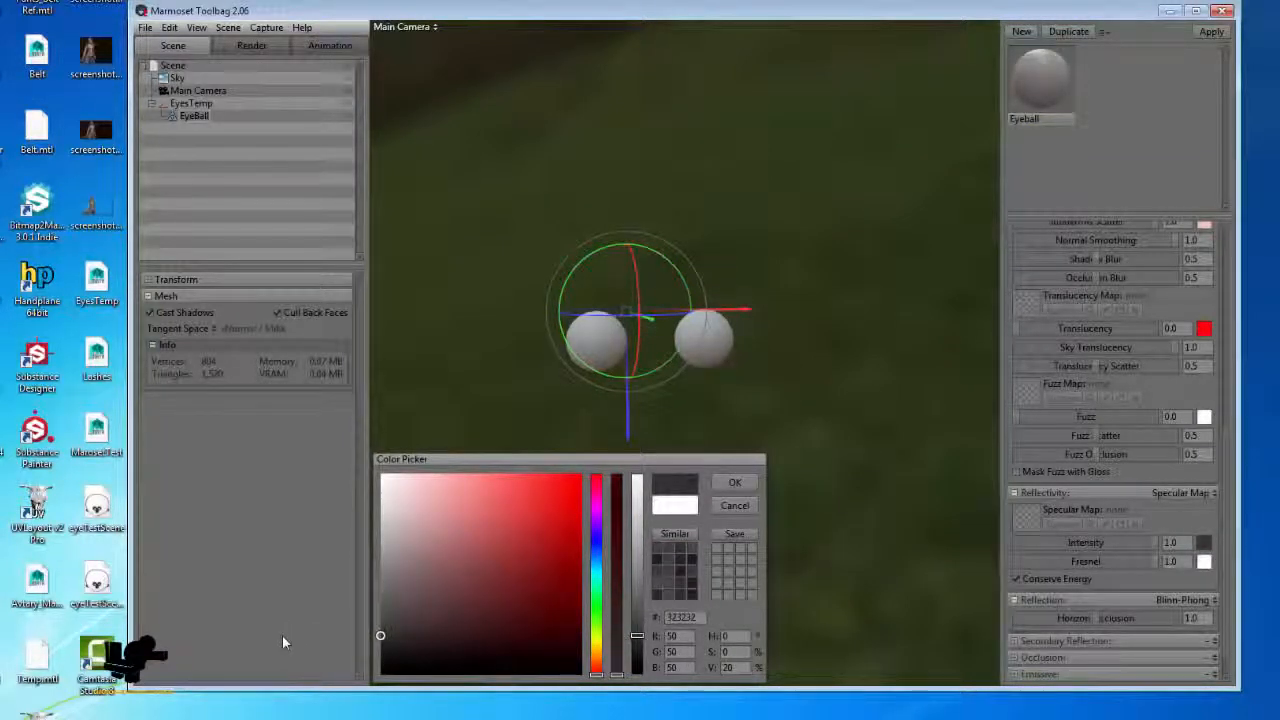
{"action": "left_click", "coordinate": [732, 480]}
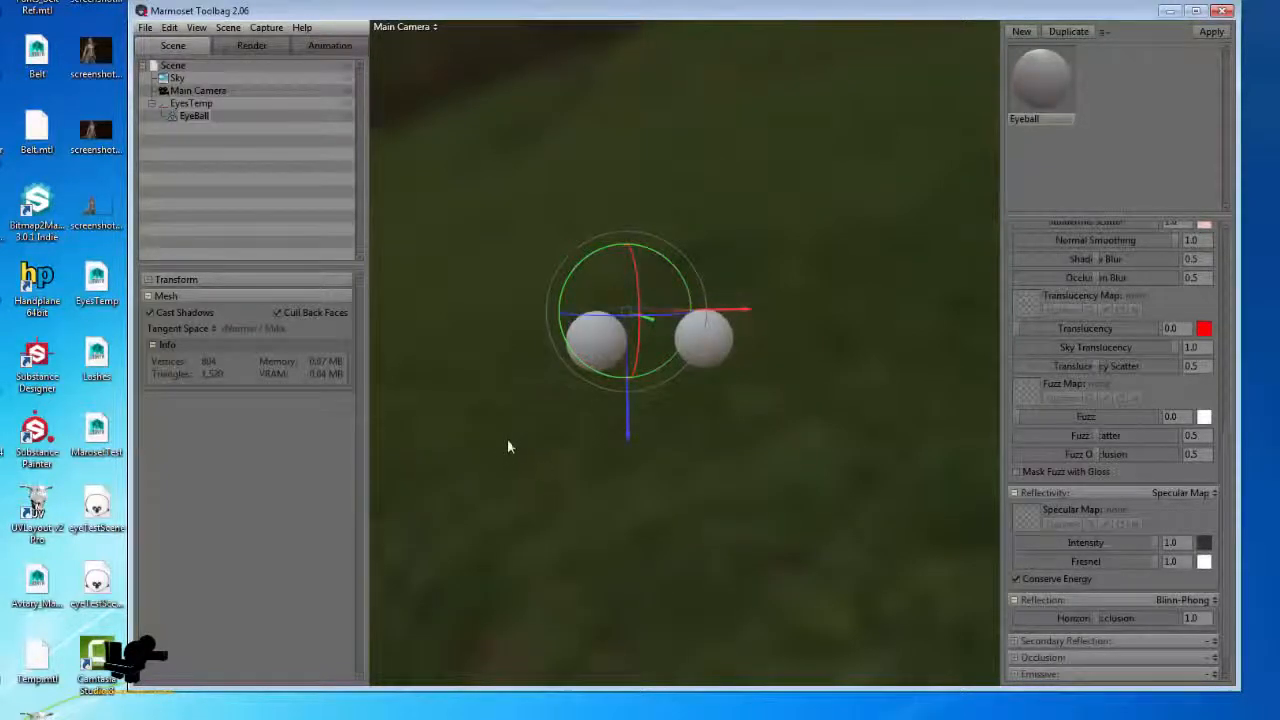
Examine the specular response on both spheres from several angles and review the Eyeball material's reflection and diffusion settings
{"action": "left_click_drag", "start_coordinate": [508, 440], "coordinate": [635, 428], "text": "alt"}
{"action": "middle_click_drag", "start_coordinate": [635, 428], "coordinate": [613, 428], "text": "alt"}
{"action": "right_click_drag", "start_coordinate": [613, 428], "coordinate": [797, 520], "text": "alt"}
{"action": "mouse_move", "coordinate": [660, 475]}
{"action": "right_mouse_down", "text": "alt"}
{"action": "mouse_move", "coordinate": [749, 523]}
{"action": "mouse_move", "coordinate": [734, 457]}
{"action": "mouse_move", "coordinate": [660, 462]}
{"action": "right_mouse_up", "text": "alt"}
{"action": "left_click_drag", "start_coordinate": [660, 462], "coordinate": [757, 469], "text": "alt"}
{"action": "middle_click_drag", "start_coordinate": [758, 383], "coordinate": [802, 460], "text": "alt"}
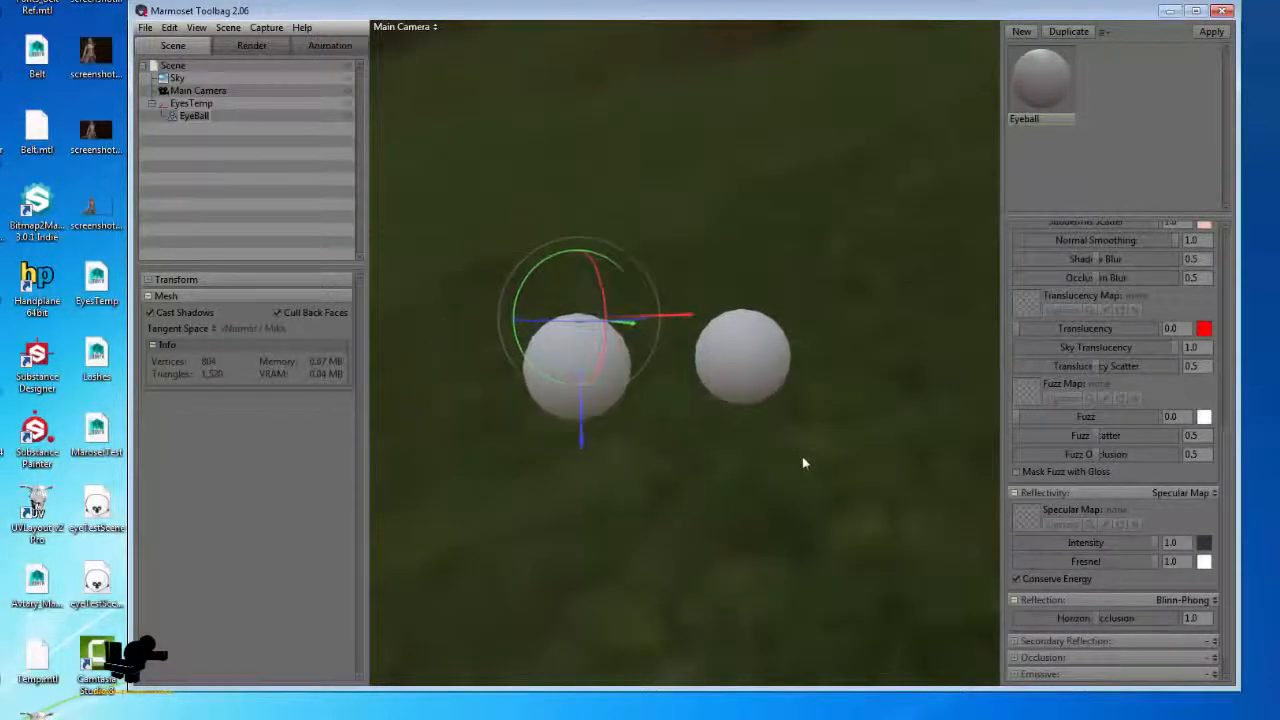
{"action": "right_click_drag", "start_coordinate": [802, 460], "coordinate": [778, 450], "text": "alt"}
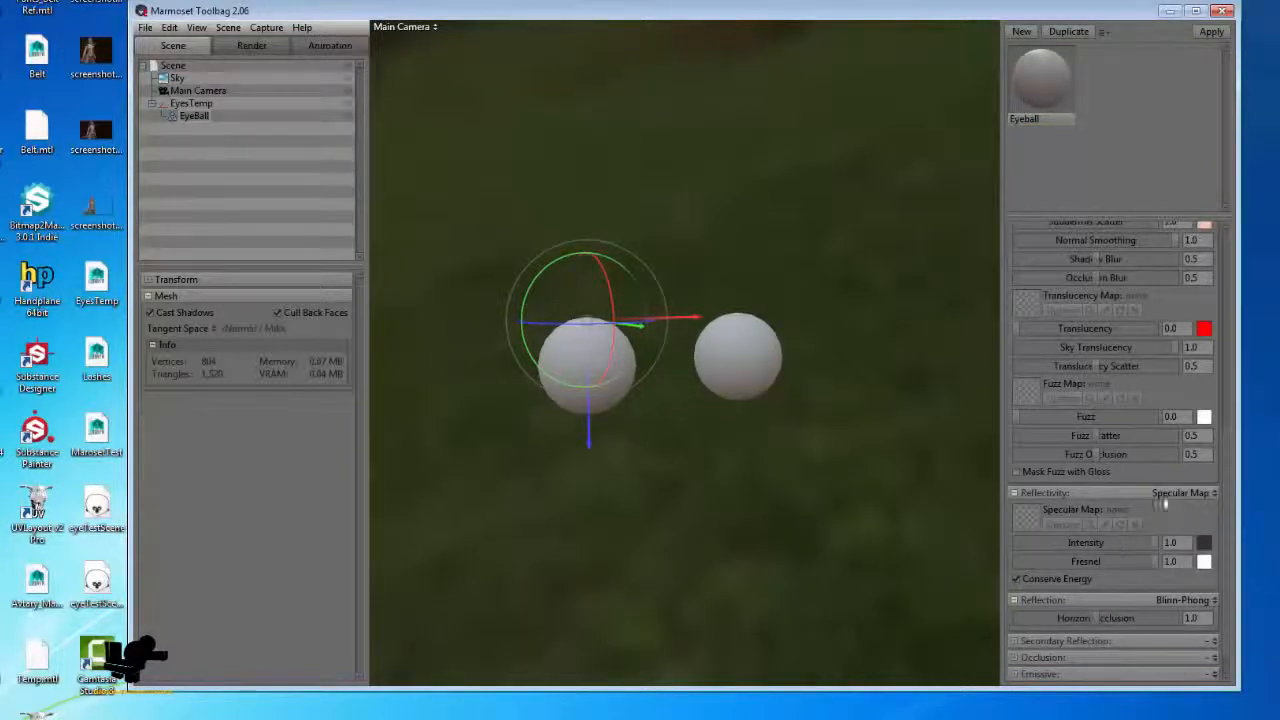
{"action": "scroll", "coordinate": [1097, 590], "scroll_direction": "down", "scroll_amount": 1}
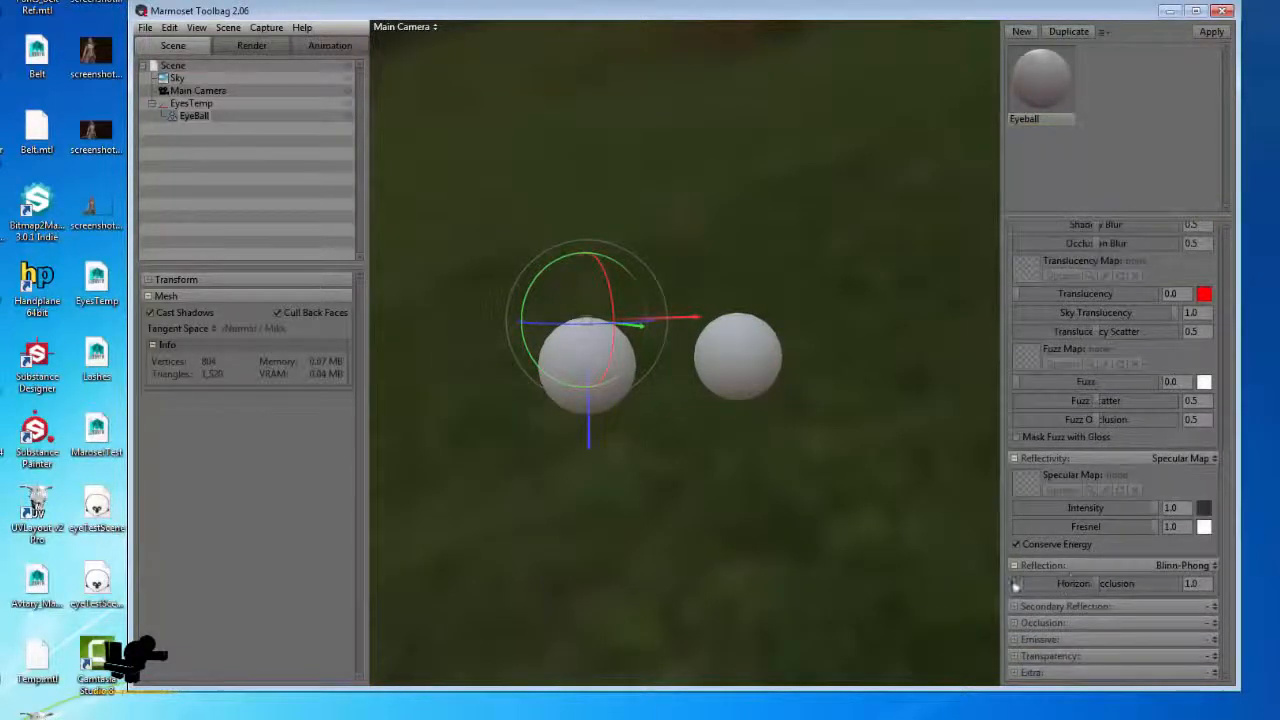
{"action": "scroll", "coordinate": [1090, 508], "scroll_direction": "up", "scroll_amount": 2}
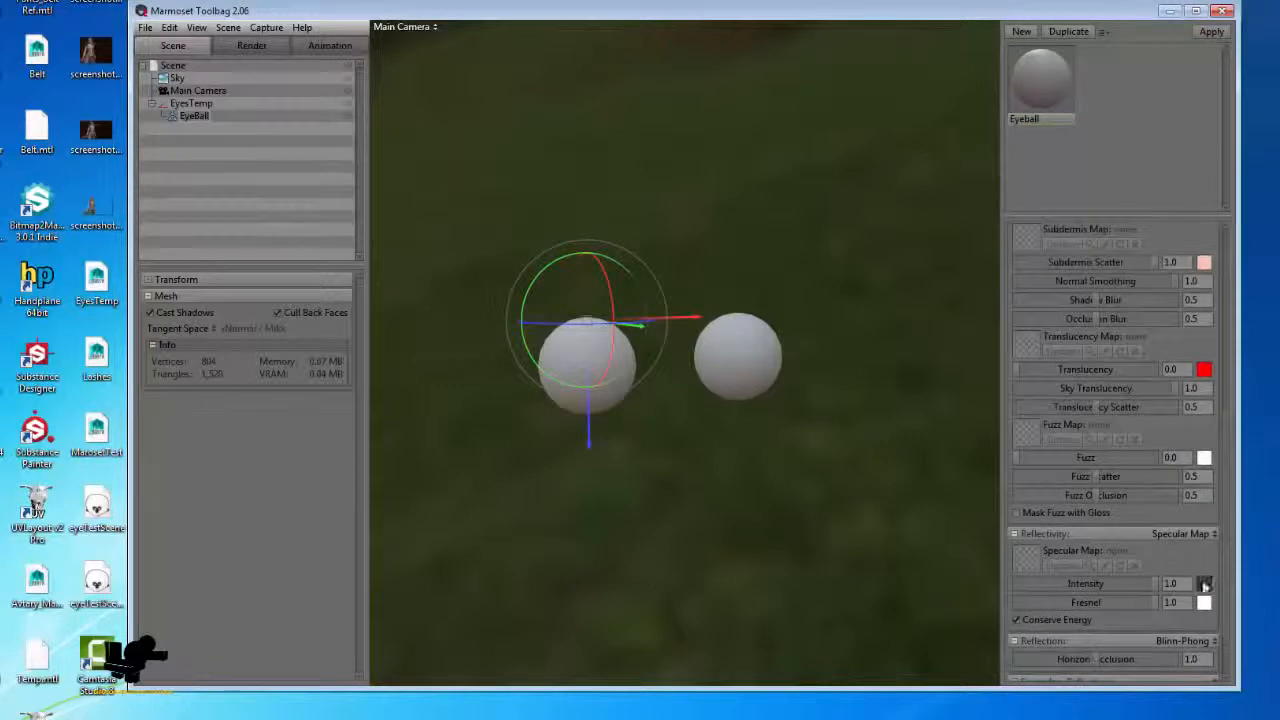
{"action": "scroll", "coordinate": [1151, 538], "scroll_direction": "up", "scroll_amount": 3}
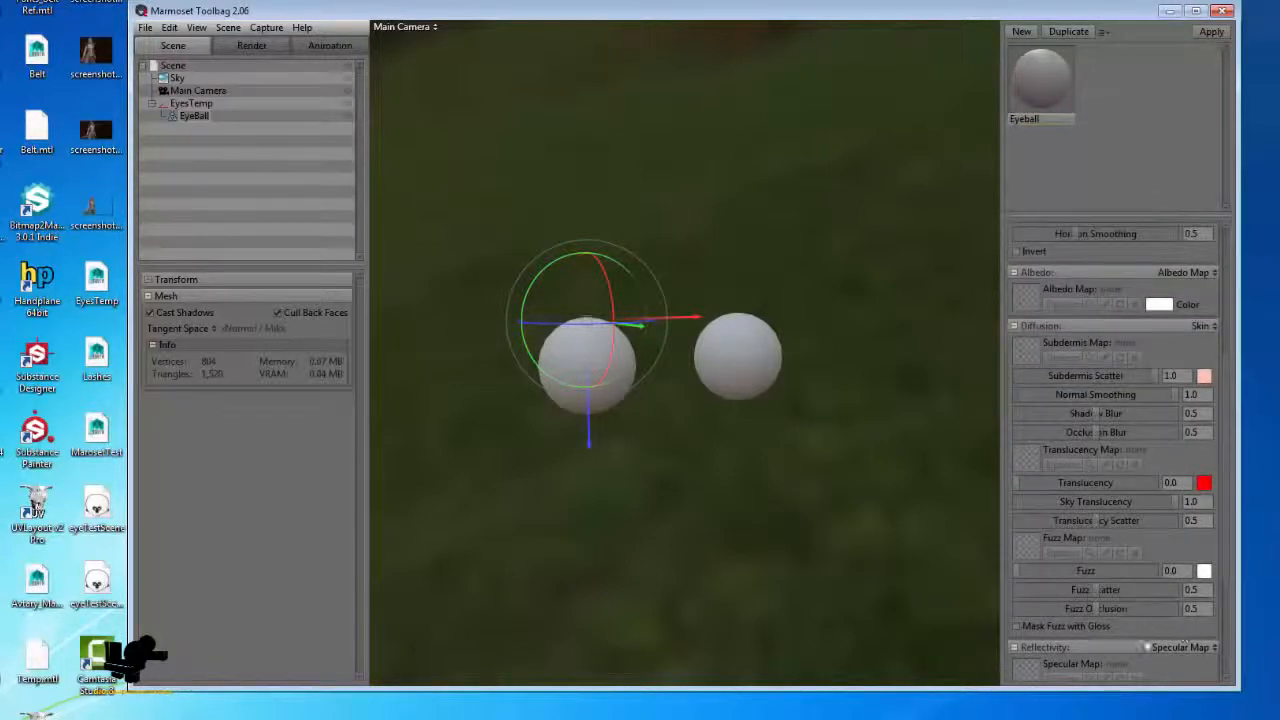
Keep Skin diffusion and lower Normal Smoothing to about 0.029 and both Shadow Blur and Occlusion Blur to about 0.034
{"action": "left_click", "coordinate": [1210, 326]}
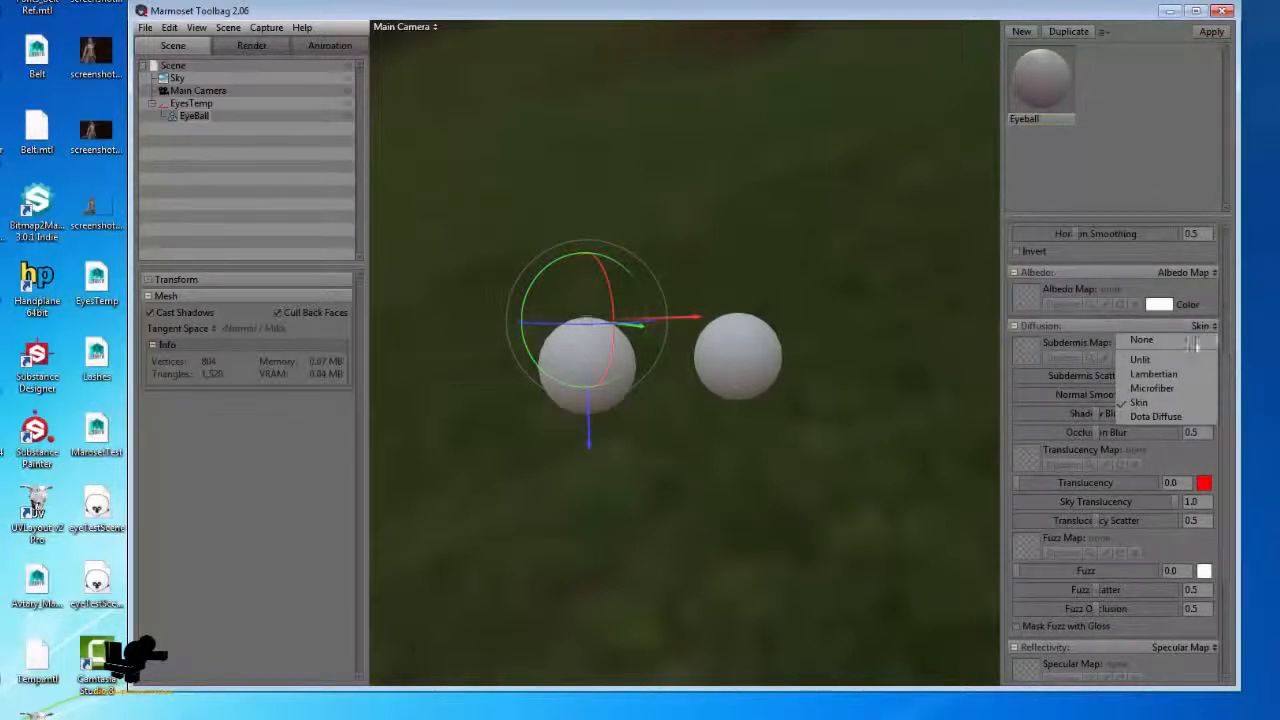
{"action": "left_click_drag", "start_coordinate": [723, 426], "coordinate": [808, 348]}
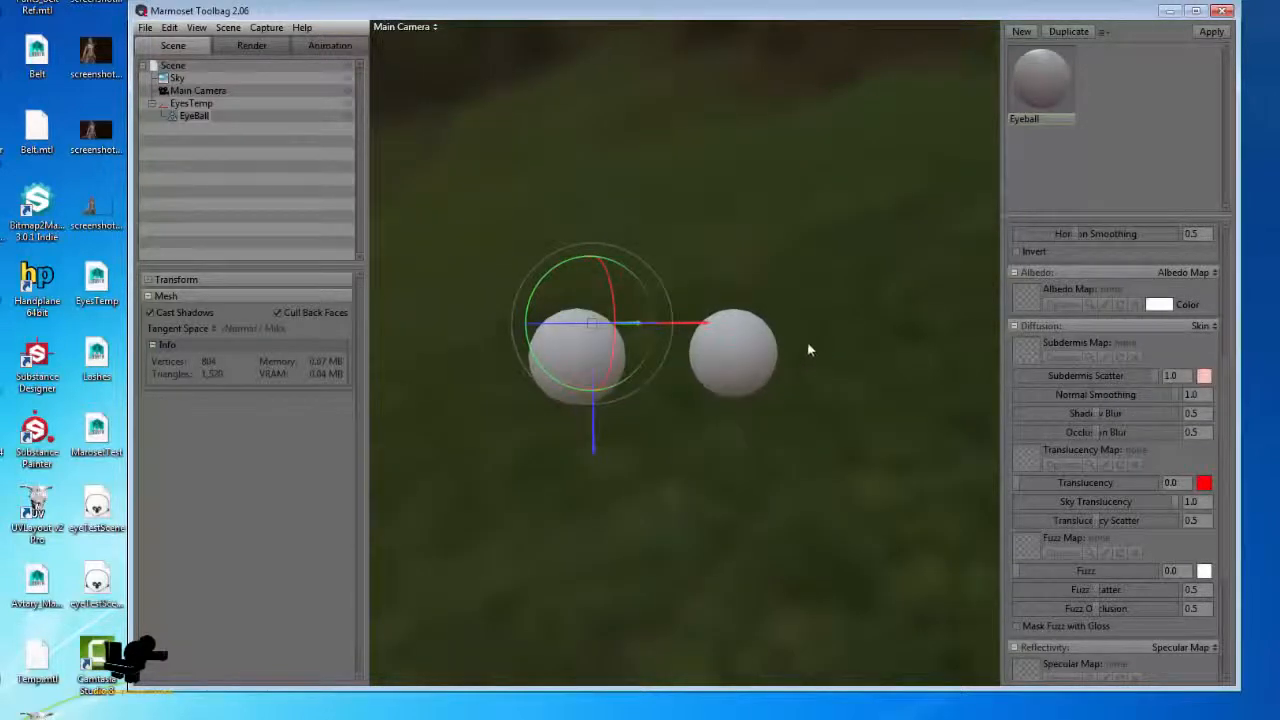
{"action": "left_click_drag", "start_coordinate": [727, 376], "coordinate": [715, 484]}
{"action": "left_click_drag", "start_coordinate": [1117, 391], "coordinate": [1020, 412]}
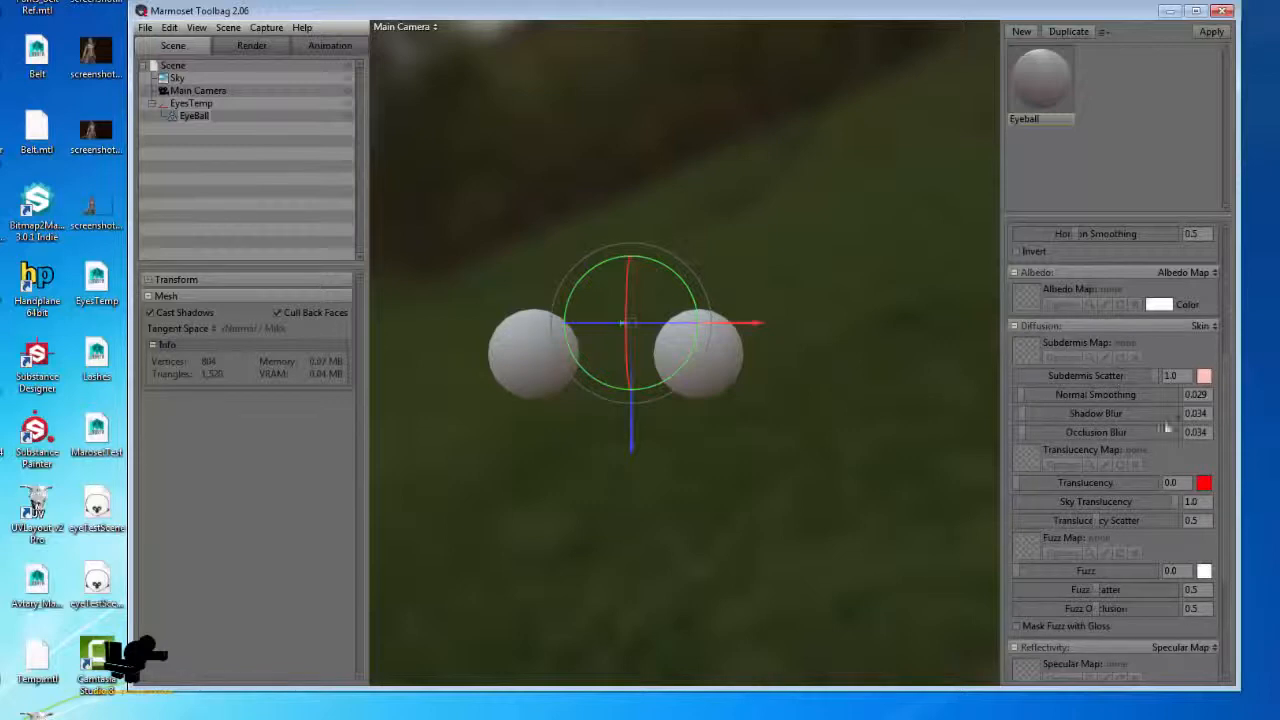
{"action": "scroll", "coordinate": [1097, 466], "scroll_direction": "down", "scroll_amount": 3}
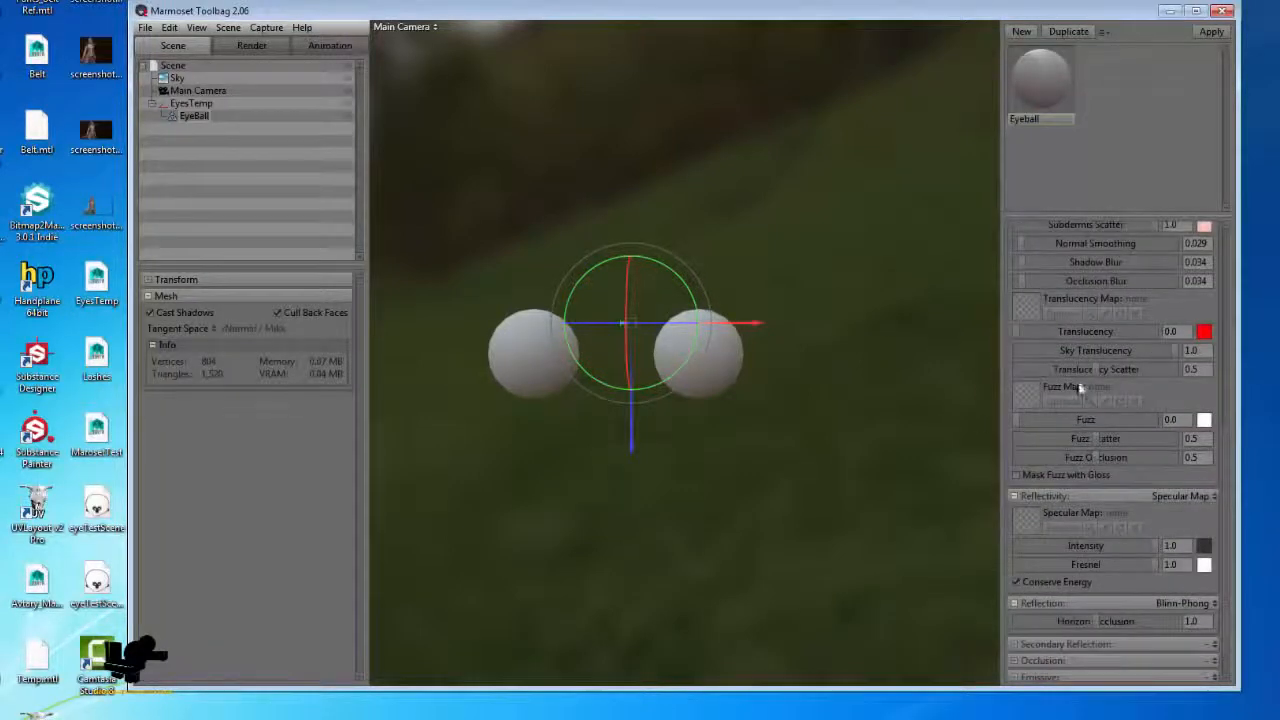
{"action": "scroll", "coordinate": [1068, 298], "scroll_direction": "up", "scroll_amount": 8}
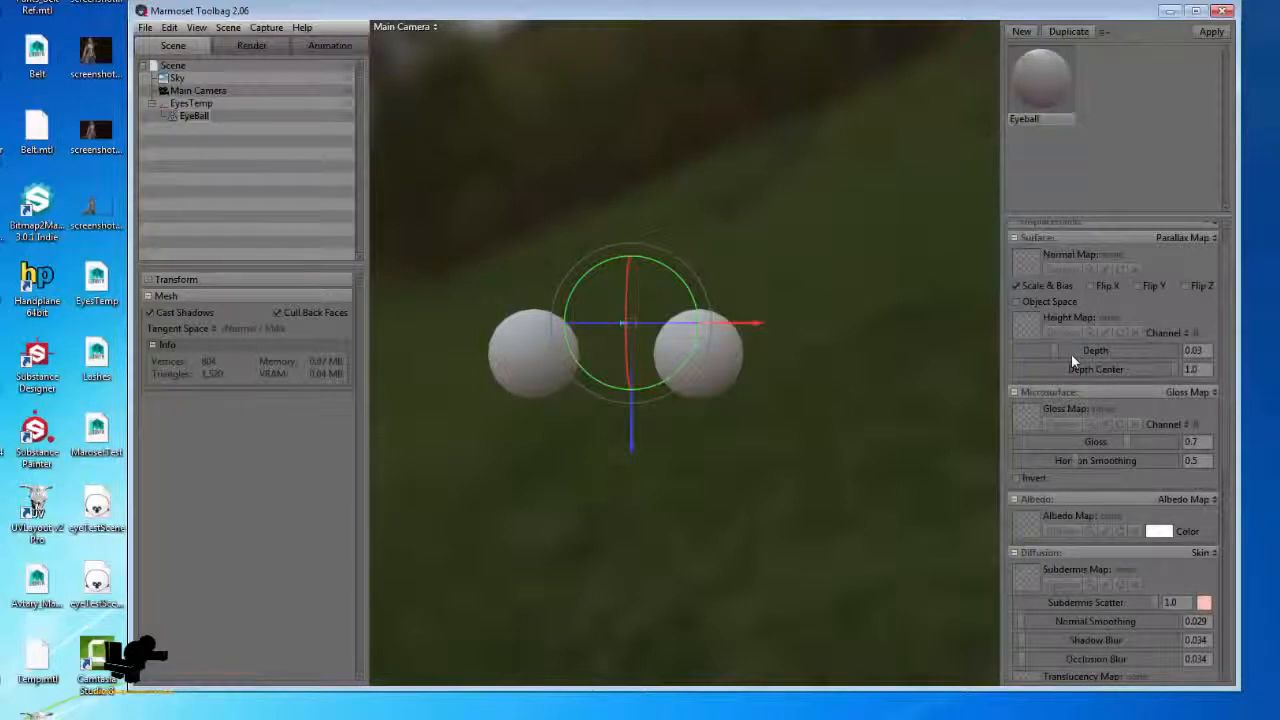
{"action": "scroll", "coordinate": [1067, 328], "scroll_direction": "up", "scroll_amount": 1}
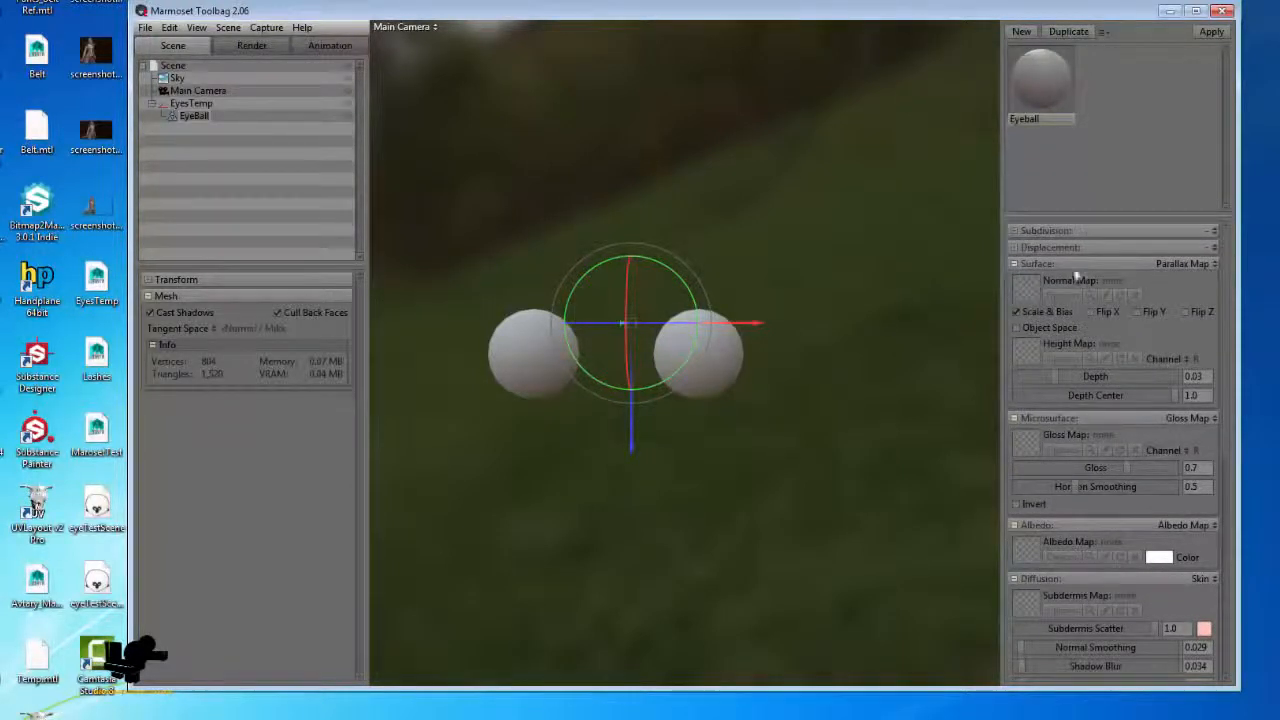
Set the Eyeball material's Emissive model to Emissive Map
{"action": "scroll", "coordinate": [1046, 329], "scroll_direction": "down", "scroll_amount": 10}
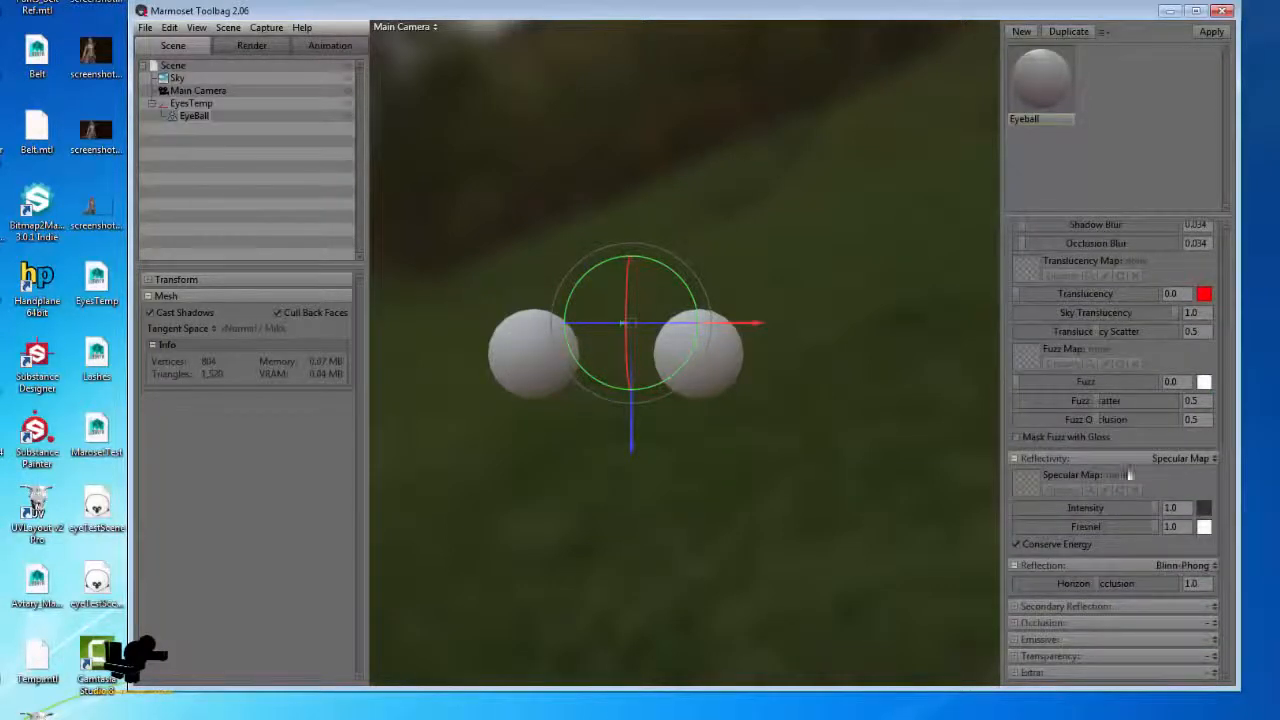
{"action": "scroll", "coordinate": [1040, 400], "scroll_direction": "up", "scroll_amount": 3}
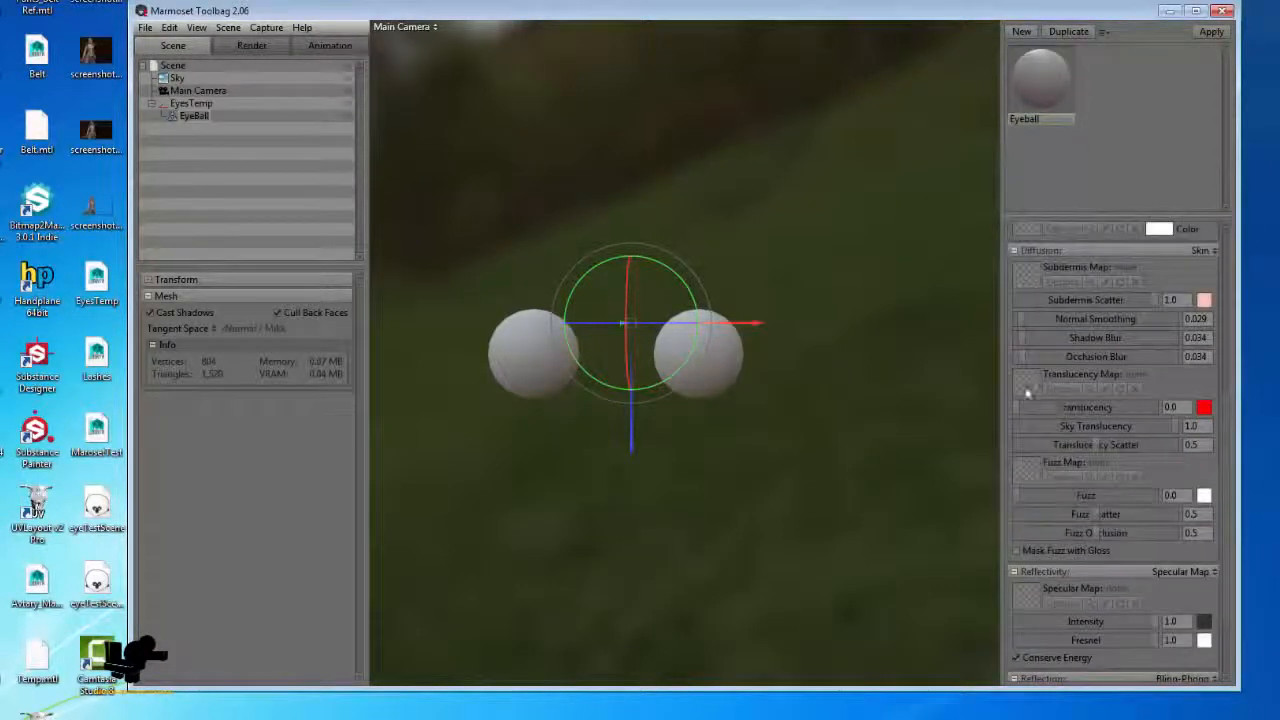
{"action": "scroll", "coordinate": [1028, 391], "scroll_direction": "down", "scroll_amount": 3}
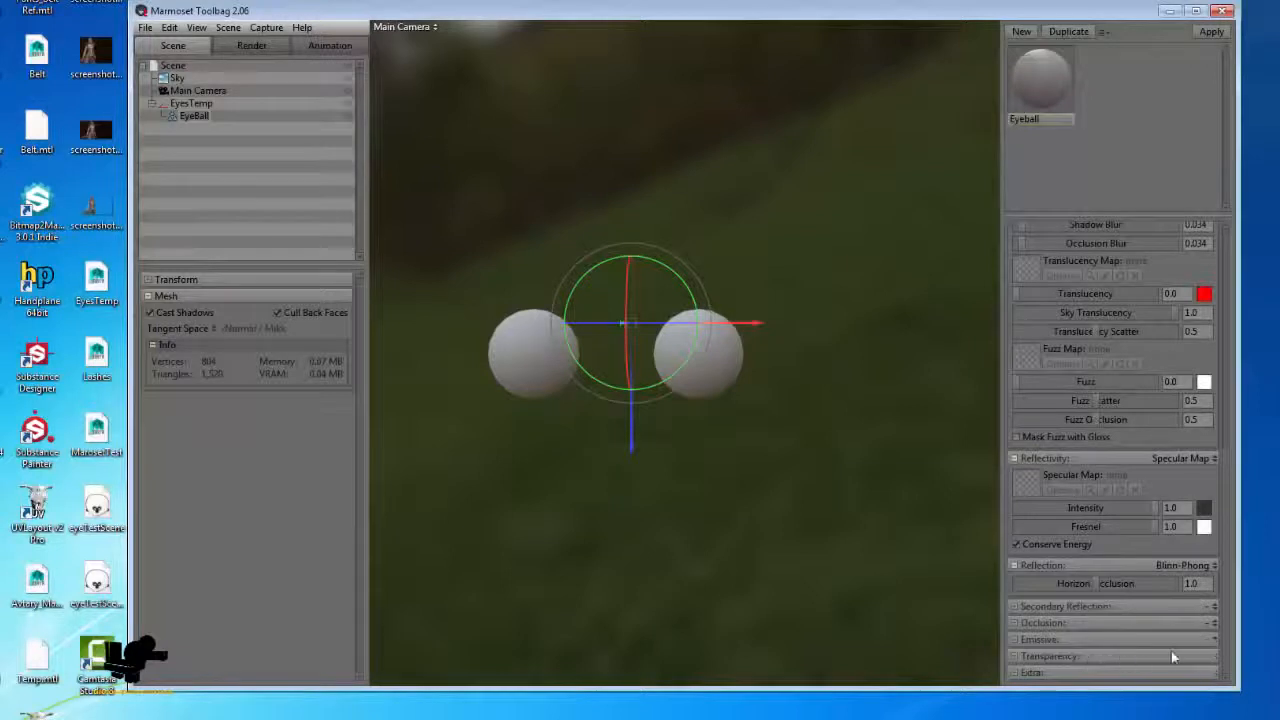
{"action": "left_click", "coordinate": [1213, 655]}
{"action": "left_click", "coordinate": [1086, 639]}
{"action": "left_click", "coordinate": [1214, 641]}
{"action": "left_click", "coordinate": [1174, 610]}
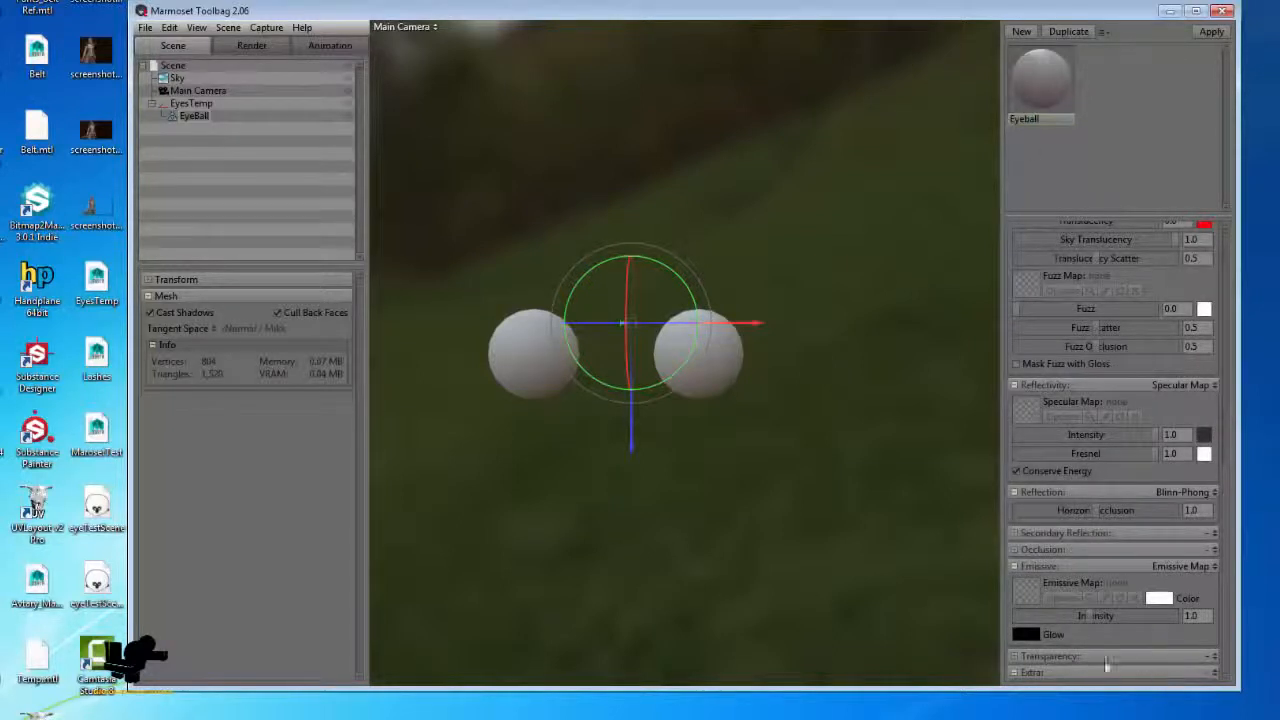
Set the Eyeball material's Extra model to Substance and load the Eyes_v0.97 archive from the Substances folder
{"action": "scroll", "coordinate": [1107, 664], "scroll_direction": "down", "scroll_amount": 1}
{"action": "left_click", "coordinate": [1214, 667]}
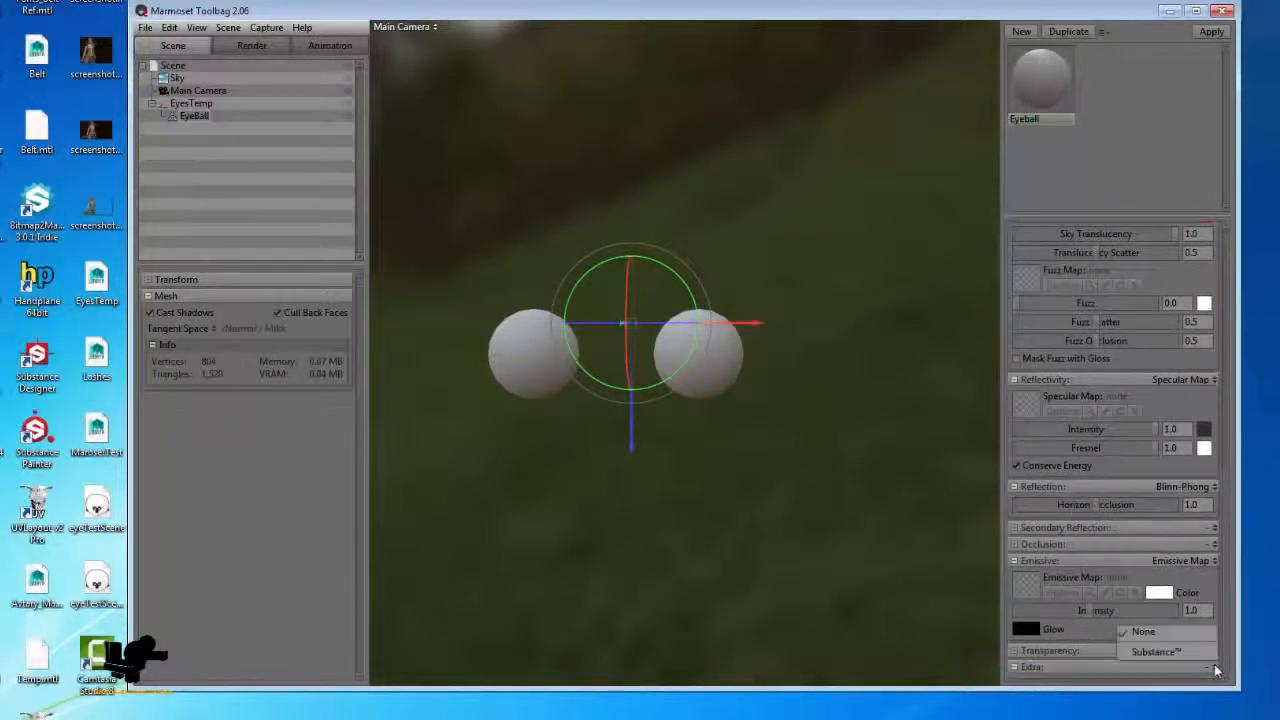
{"action": "left_click", "coordinate": [1150, 652]}
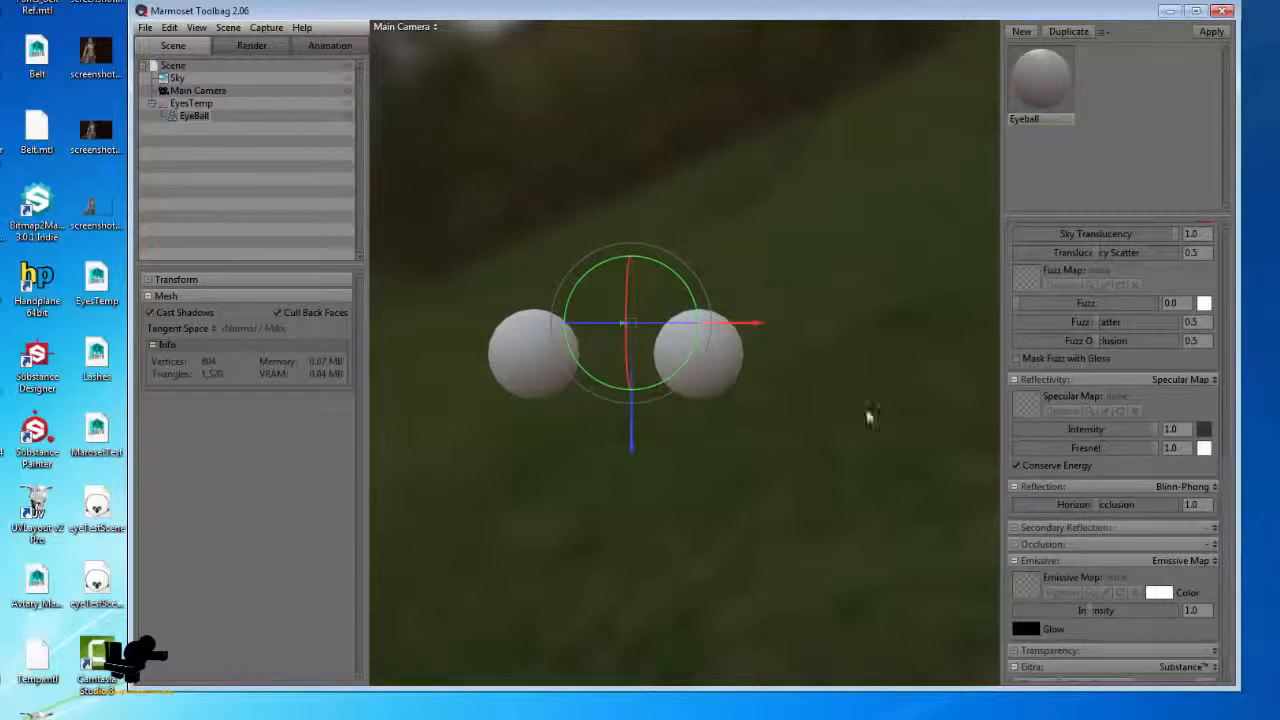
{"action": "scroll", "coordinate": [1132, 506], "scroll_direction": "down", "scroll_amount": 2}
{"action": "left_click", "coordinate": [1034, 645]}
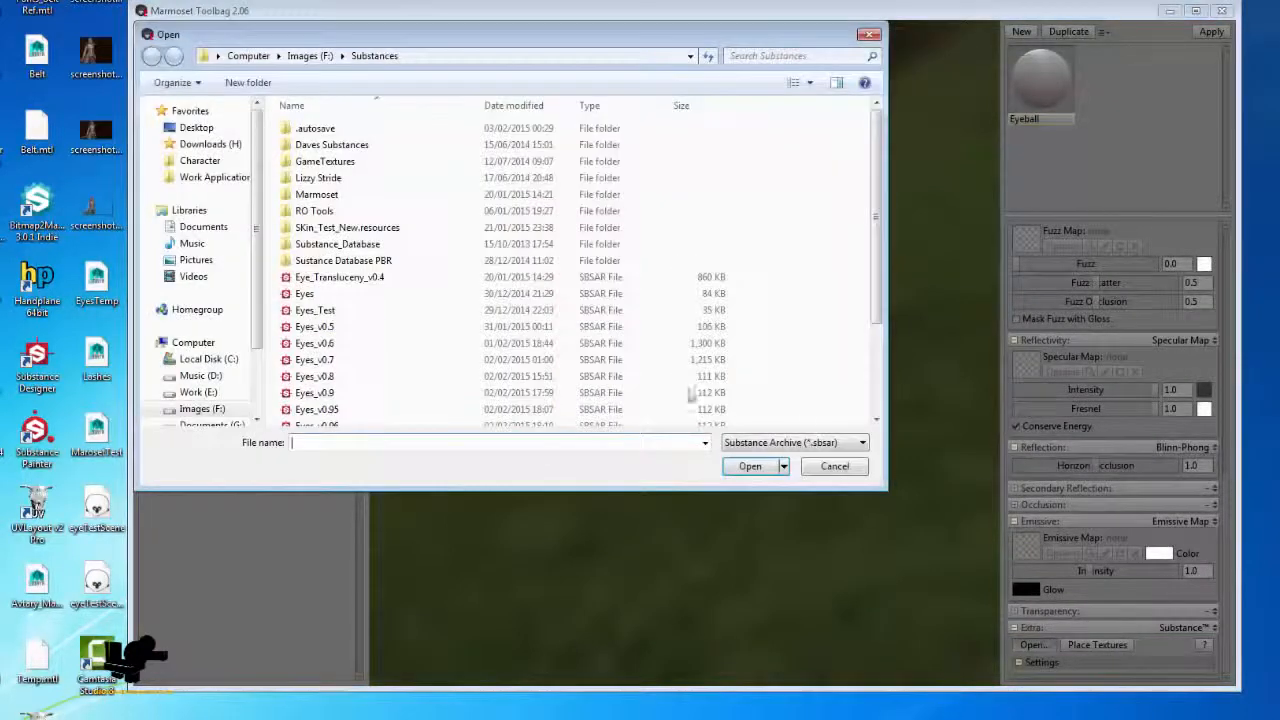
{"action": "left_click", "coordinate": [343, 380]}
{"action": "scroll", "coordinate": [343, 380], "scroll_direction": "down", "scroll_amount": 2}
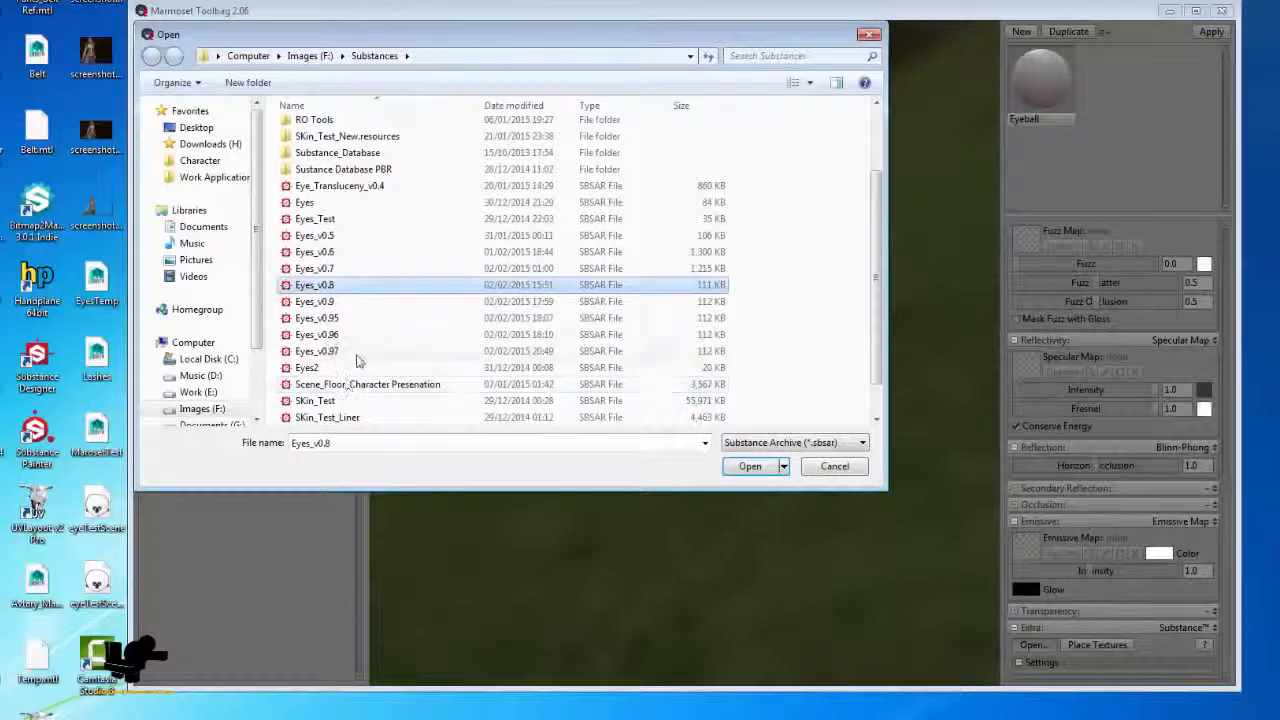
{"action": "left_click", "coordinate": [370, 356]}
{"action": "double_click", "coordinate": [370, 360]}
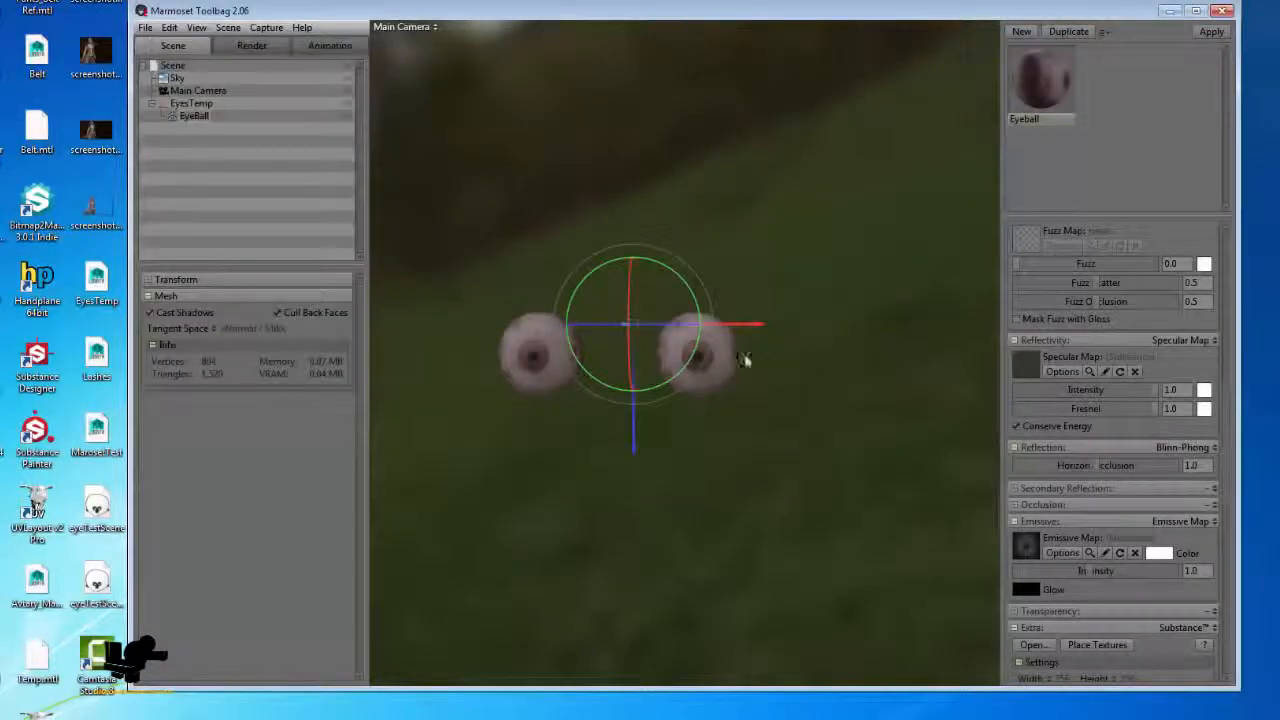
Preview the Eyeball material's Substance normal and height maps, keeping the height map's channel on R
{"action": "left_click_drag", "start_coordinate": [600, 457], "coordinate": [673, 414]}
{"action": "scroll", "coordinate": [1104, 522], "scroll_direction": "up", "scroll_amount": 6}
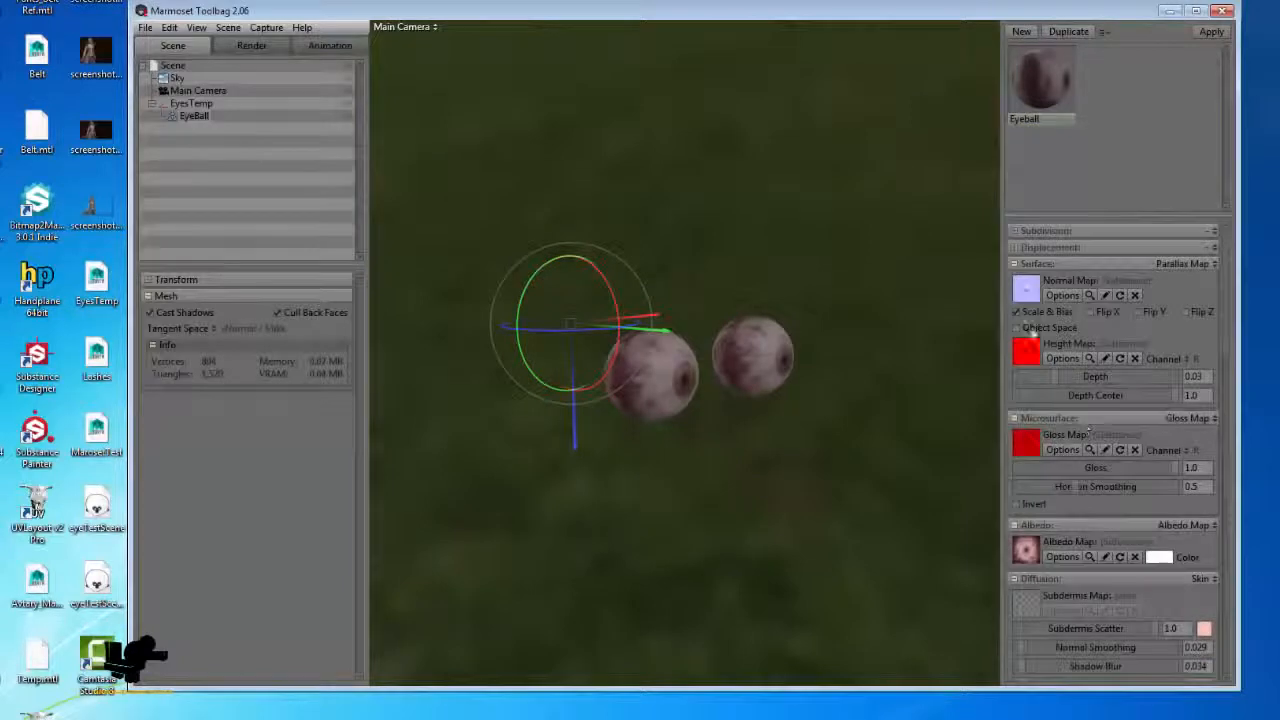
{"action": "left_click", "coordinate": [1089, 295]}
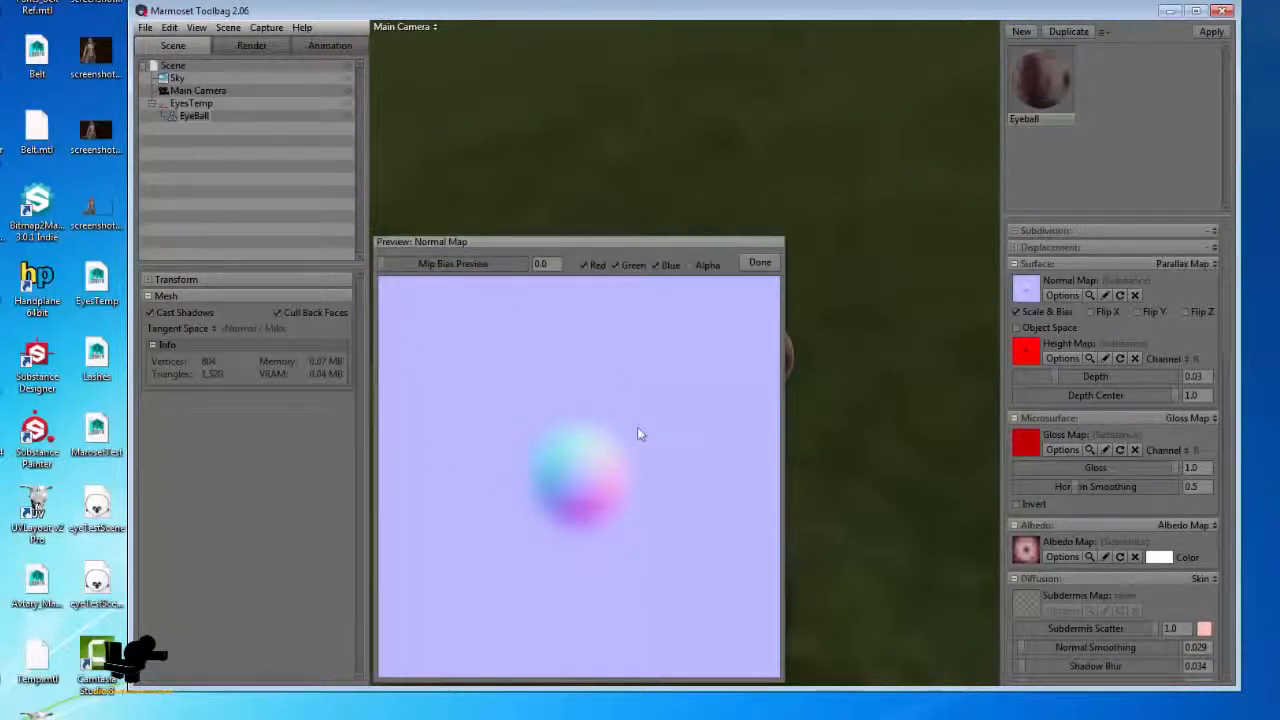
{"action": "left_click", "coordinate": [760, 262]}
{"action": "left_click", "coordinate": [1089, 358]}
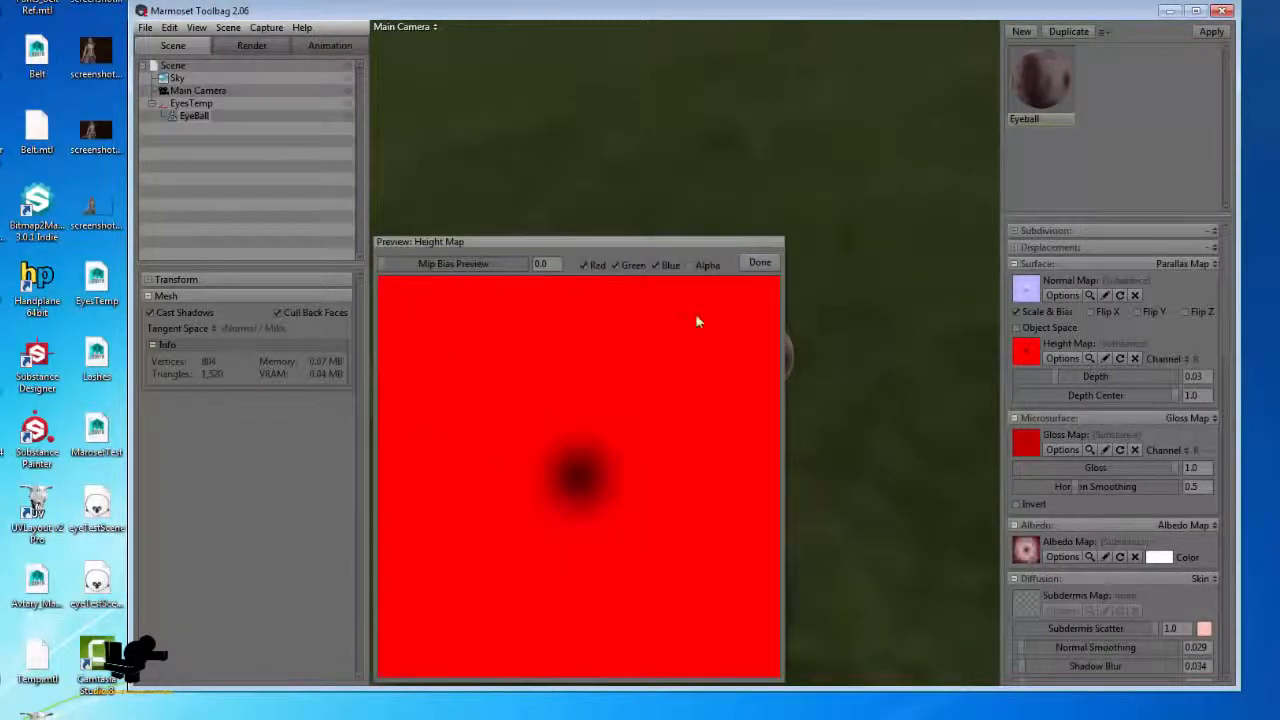
{"action": "left_click", "coordinate": [760, 262]}
{"action": "left_click", "coordinate": [1187, 360]}
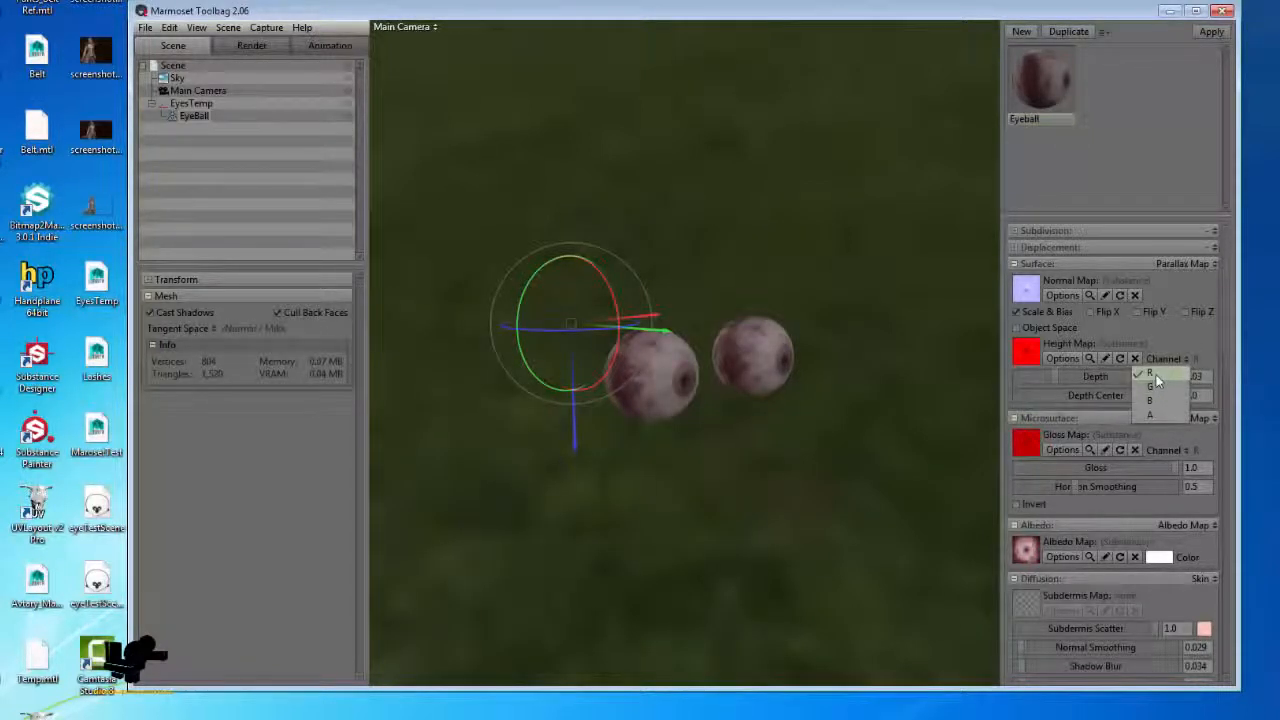
{"action": "left_click", "coordinate": [1154, 374]}
Inspect both textured eyeballs up close and preview the Substance gloss map and albedo map
{"action": "scroll", "coordinate": [1020, 430], "scroll_direction": "down", "scroll_amount": 2}
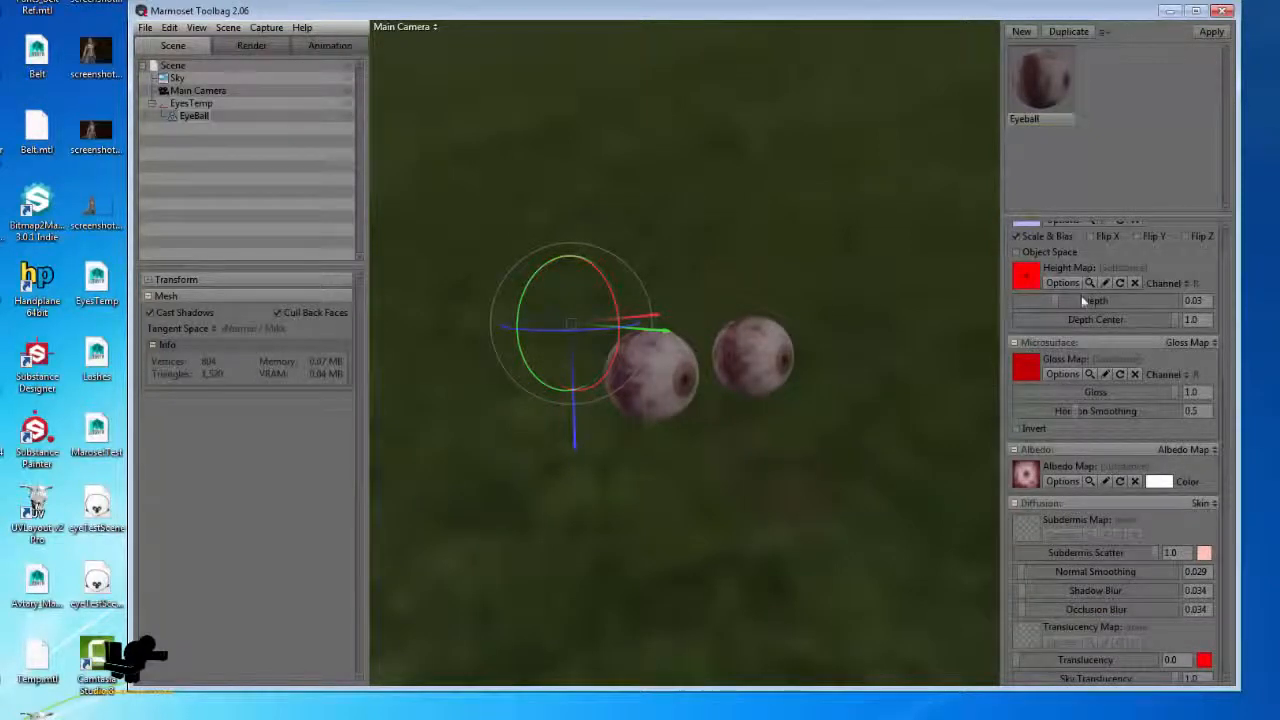
{"action": "left_click_drag", "start_coordinate": [751, 515], "coordinate": [697, 486]}
{"action": "middle_click_drag", "start_coordinate": [769, 466], "coordinate": [790, 436]}
{"action": "scroll", "coordinate": [806, 438], "scroll_direction": "up", "scroll_amount": 4}
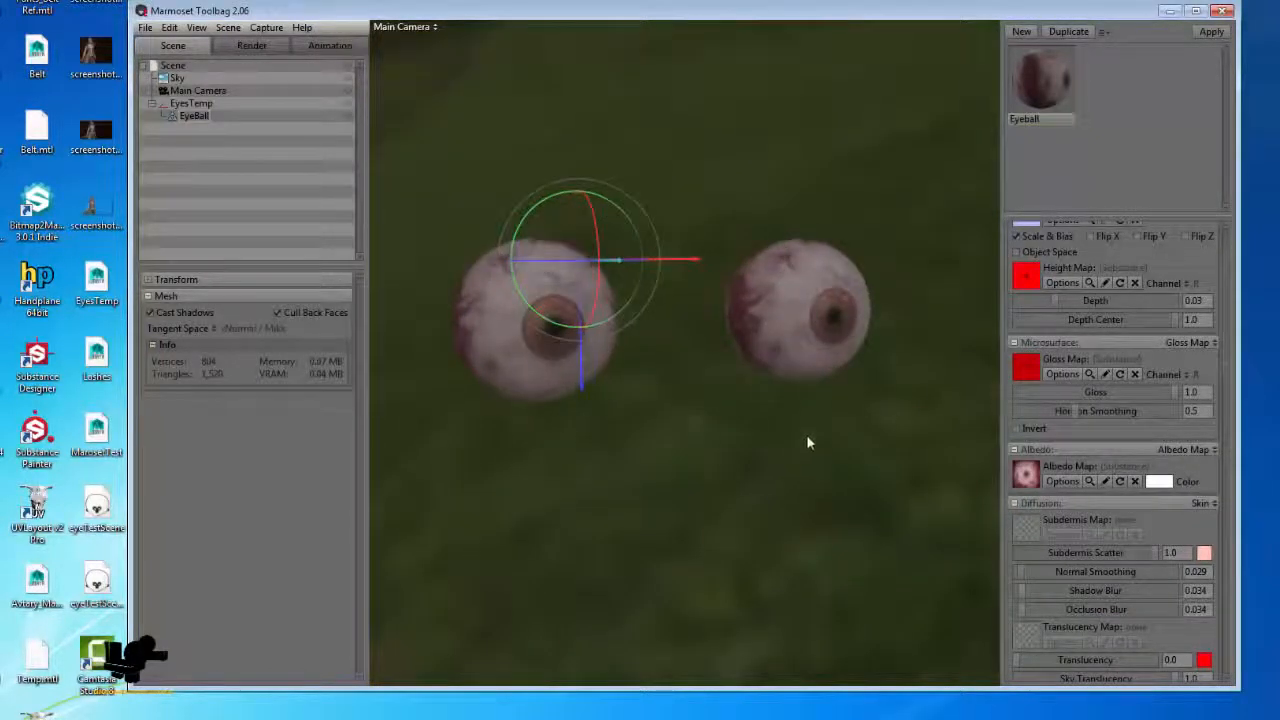
{"action": "left_click", "coordinate": [1090, 374]}
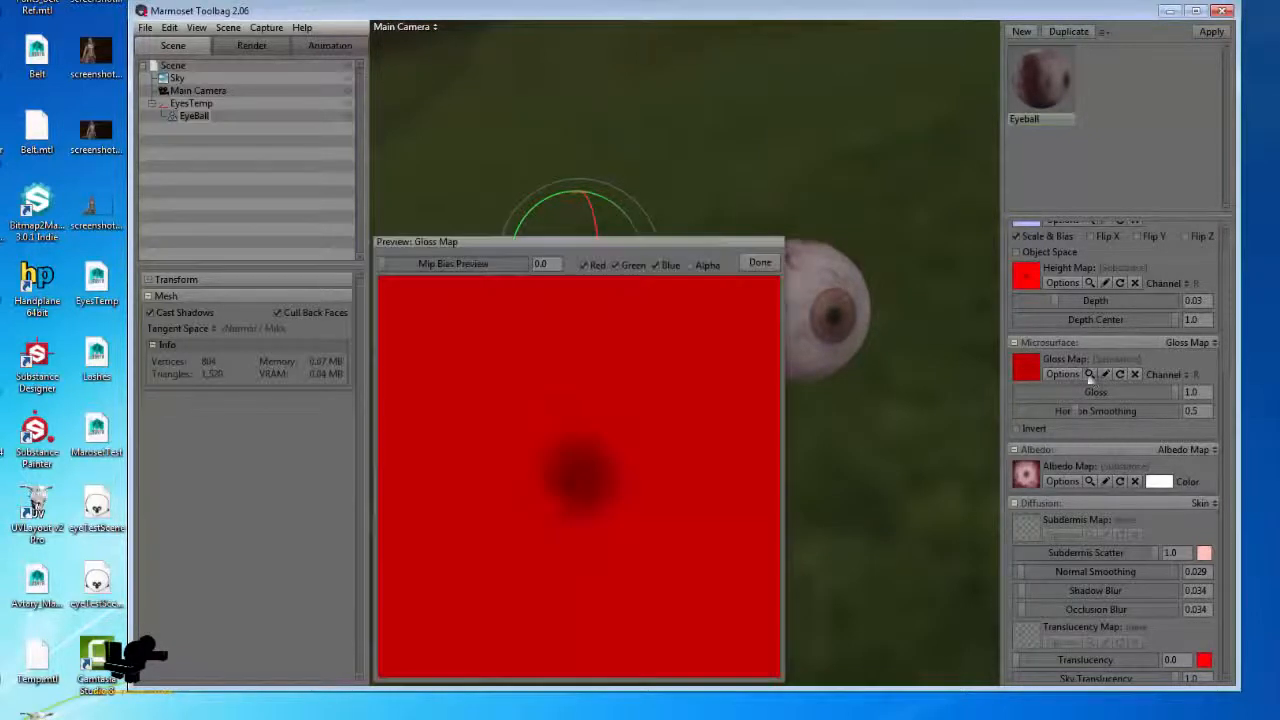
{"action": "left_click", "coordinate": [758, 263]}
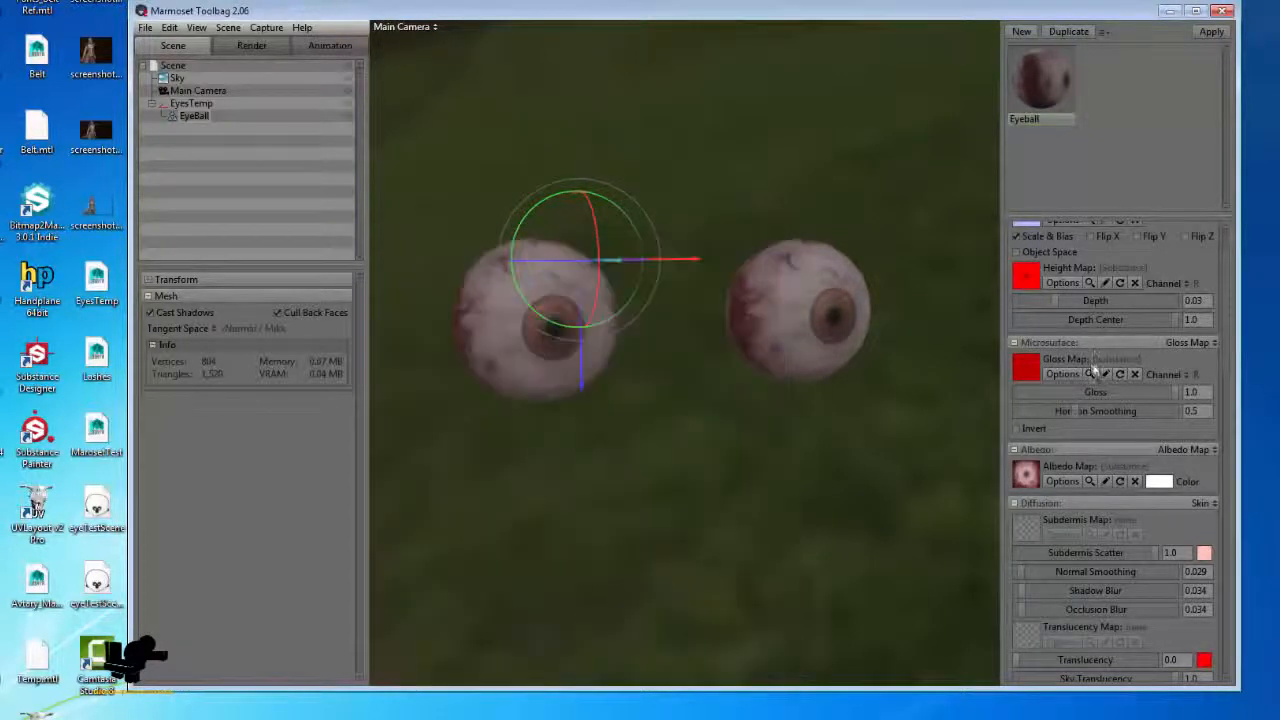
{"action": "scroll", "coordinate": [1048, 330], "scroll_direction": "down", "scroll_amount": 5}
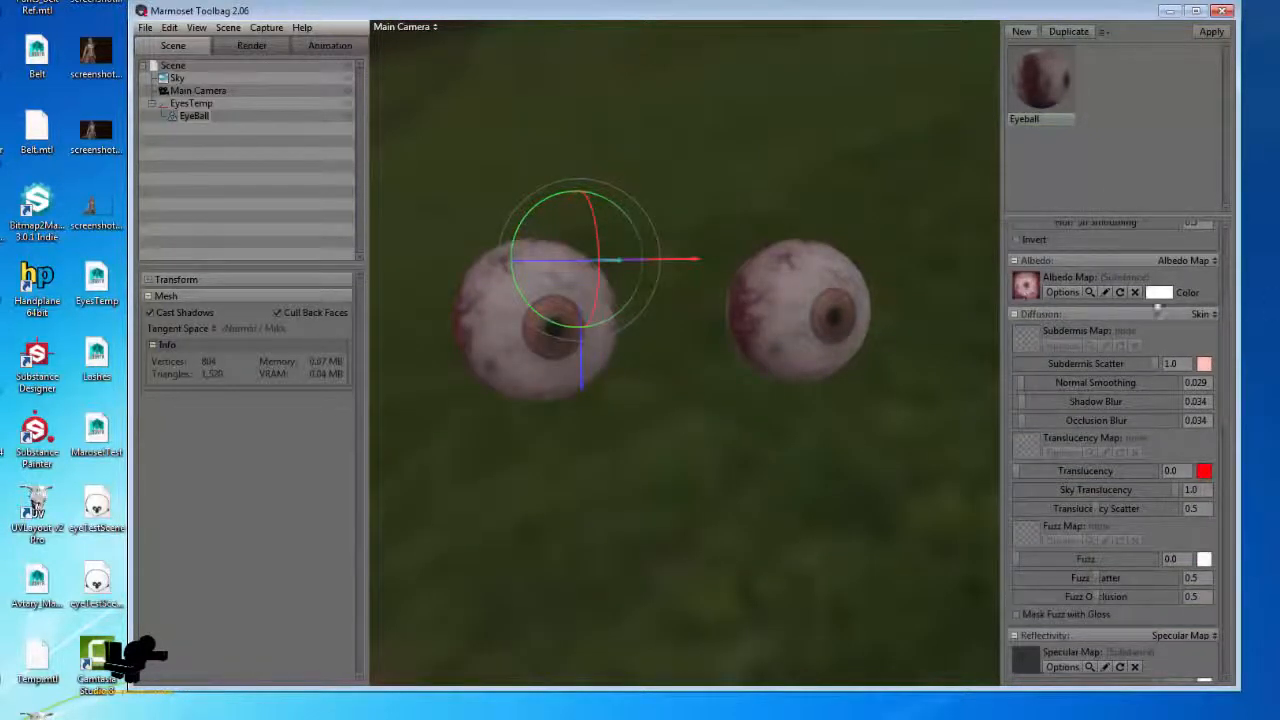
{"action": "left_click", "coordinate": [1090, 292]}
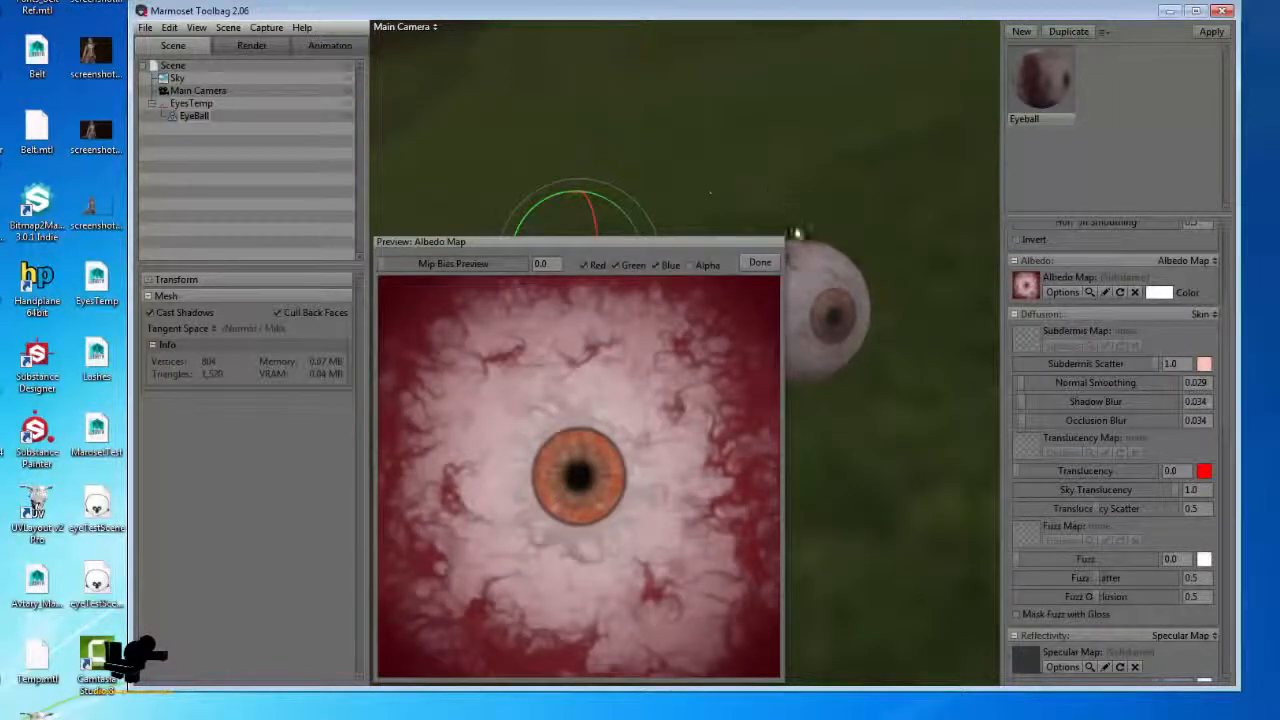
{"action": "left_click", "coordinate": [760, 263]}
Review the skin diffusion settings and preview the Substance specular map
{"action": "scroll", "coordinate": [1012, 252], "scroll_direction": "down", "scroll_amount": 3}
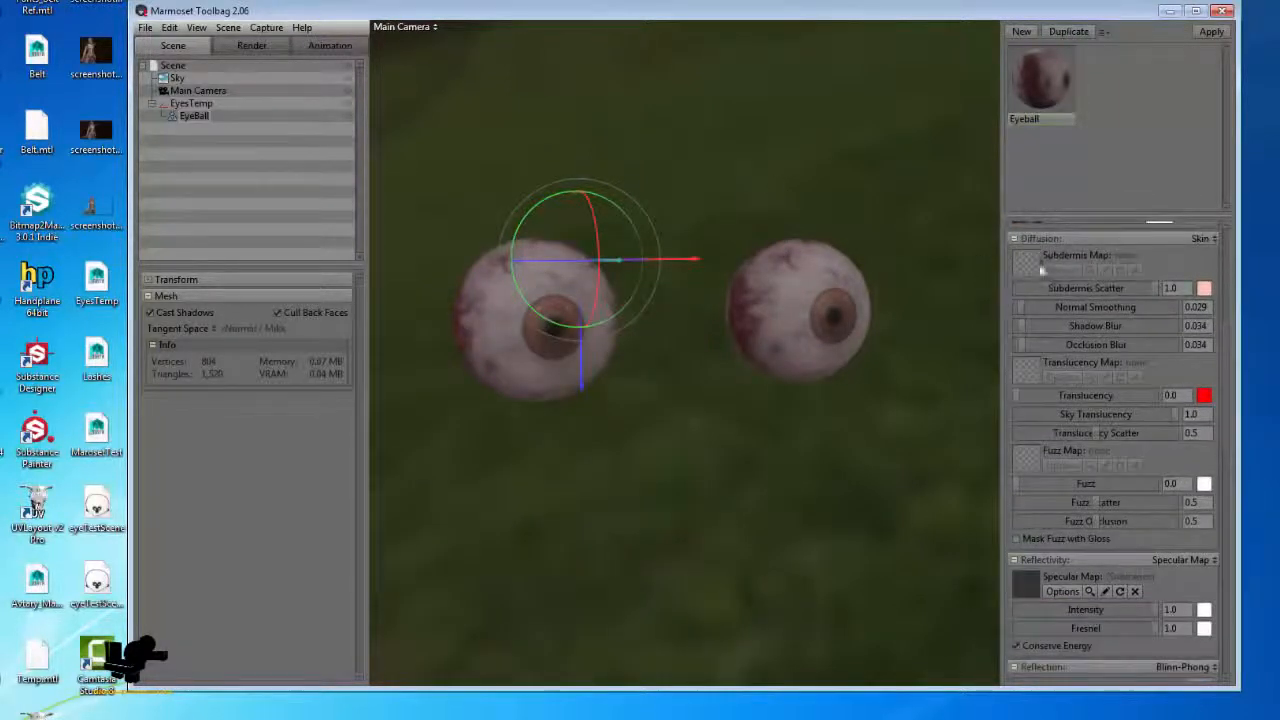
{"action": "scroll", "coordinate": [1163, 438], "scroll_direction": "down", "scroll_amount": 2}
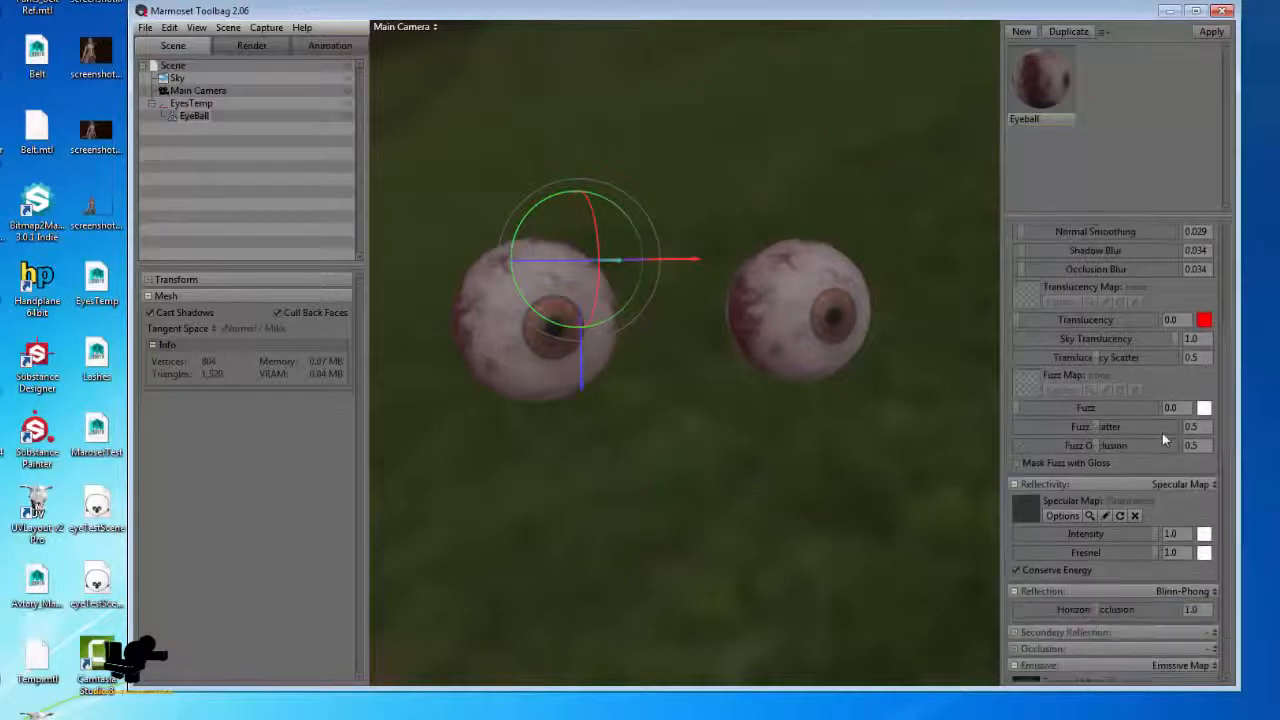
{"action": "scroll", "coordinate": [1150, 440], "scroll_direction": "down", "scroll_amount": 3}
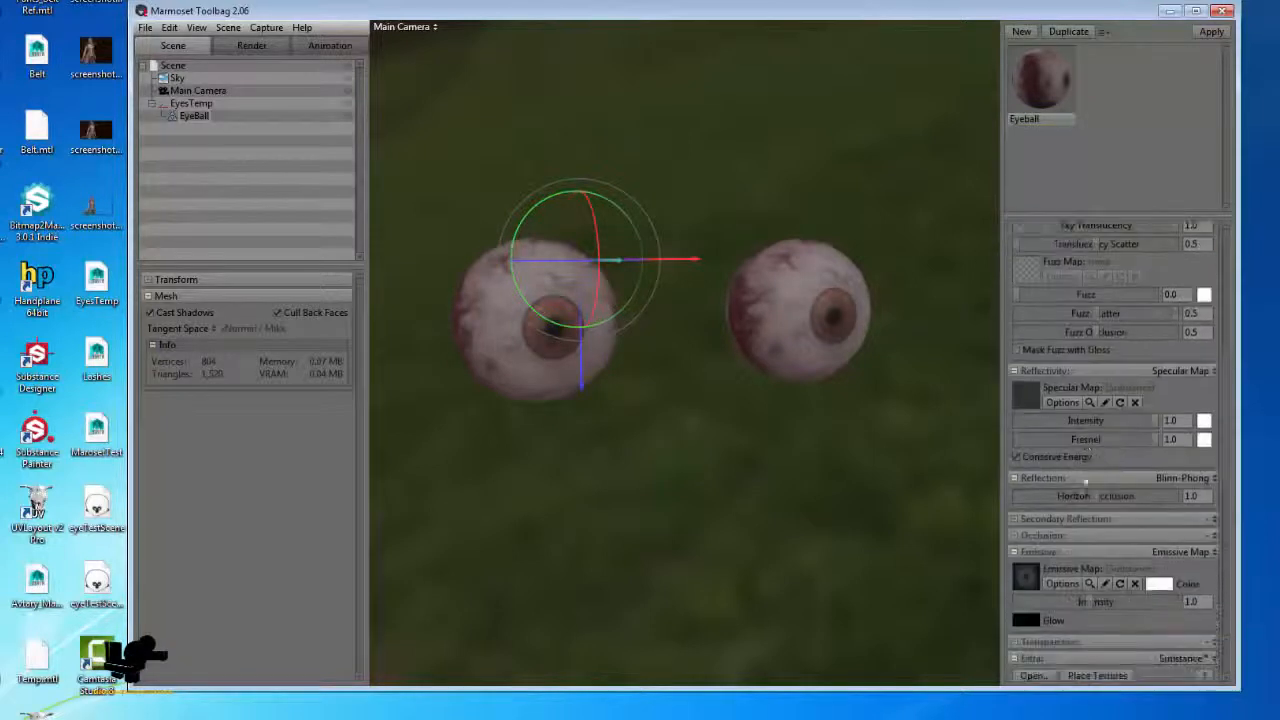
{"action": "left_click", "coordinate": [1063, 402]}
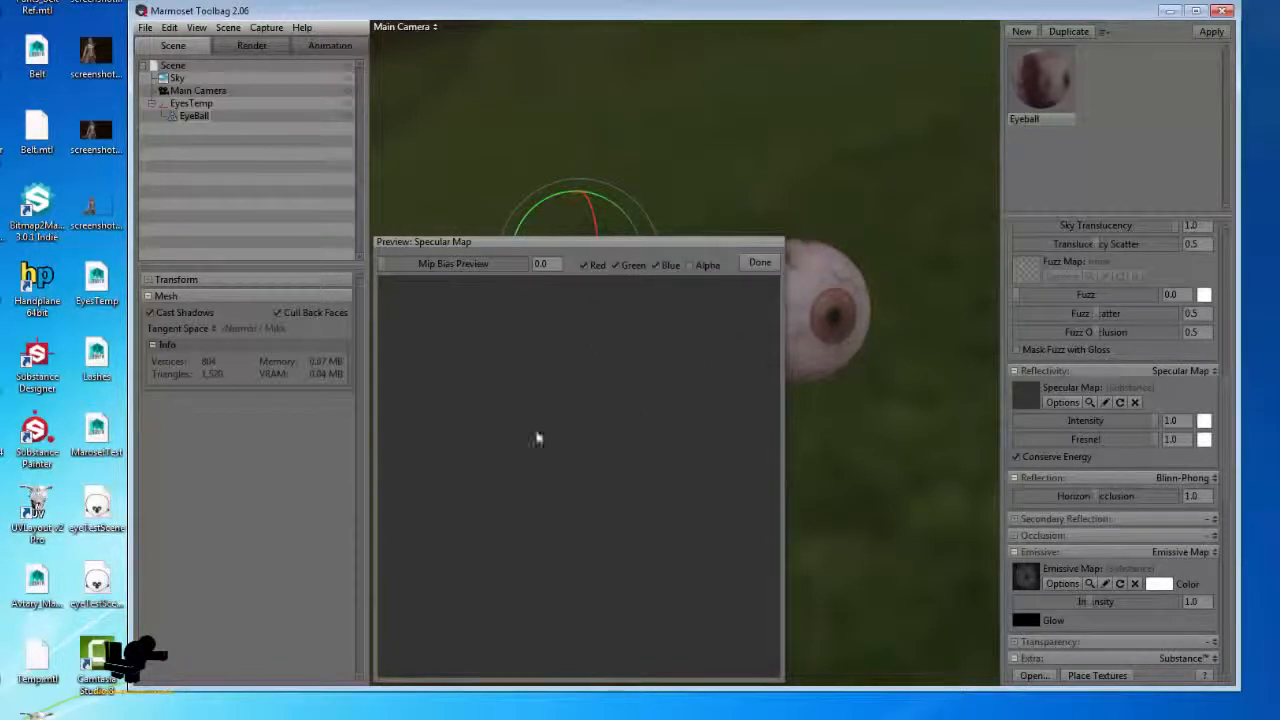
{"action": "left_click", "coordinate": [760, 262]}
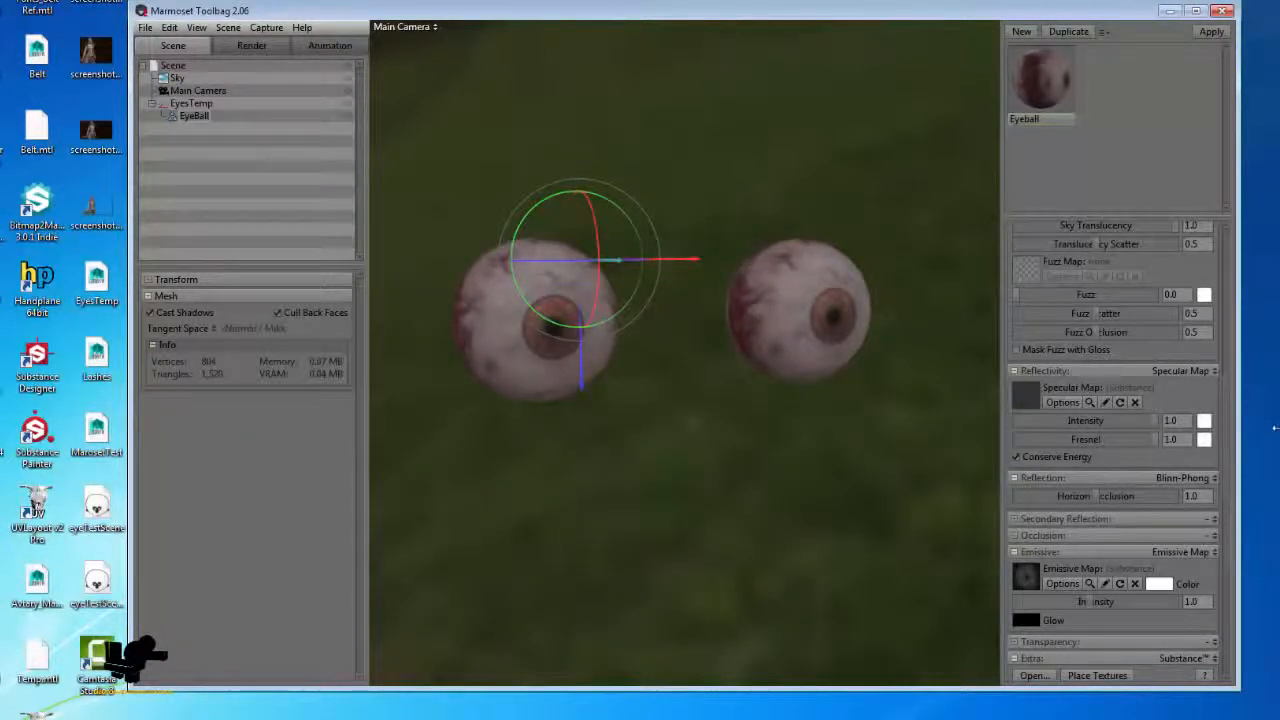
Set the emissive map's colour to dark red and inspect the result on both eyeballs
{"action": "scroll", "coordinate": [1092, 447], "scroll_direction": "down", "scroll_amount": 2}
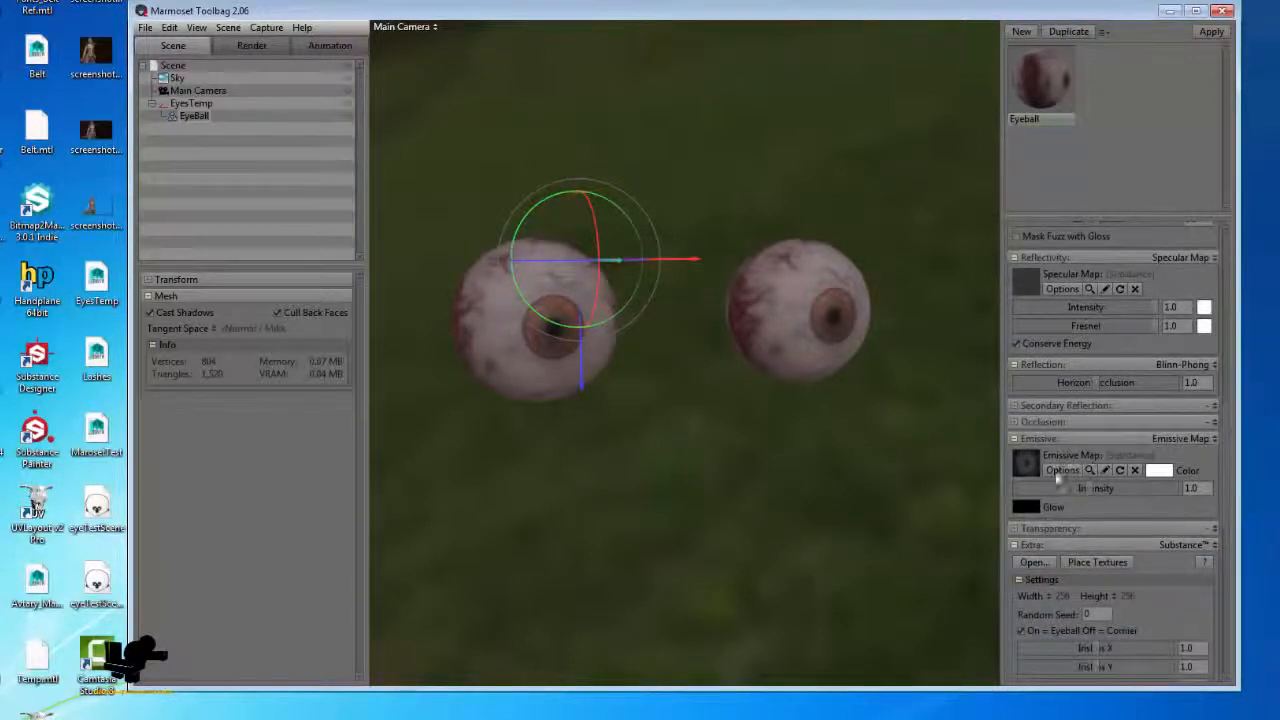
{"action": "left_click", "coordinate": [1163, 474]}
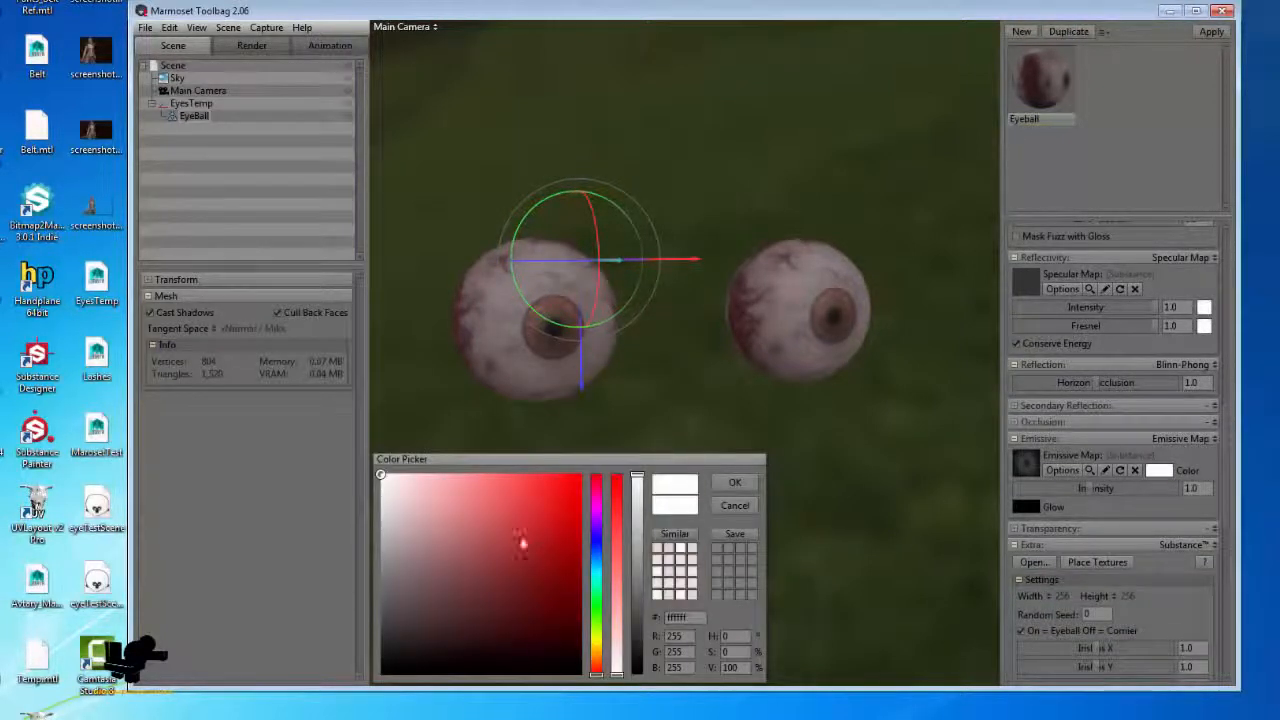
{"action": "mouse_move", "coordinate": [522, 543]}
{"action": "left_mouse_down"}
{"action": "mouse_move", "coordinate": [609, 488]}
{"action": "mouse_move", "coordinate": [466, 511]}
{"action": "mouse_move", "coordinate": [603, 586]}
{"action": "mouse_move", "coordinate": [613, 574]}
{"action": "left_mouse_up"}
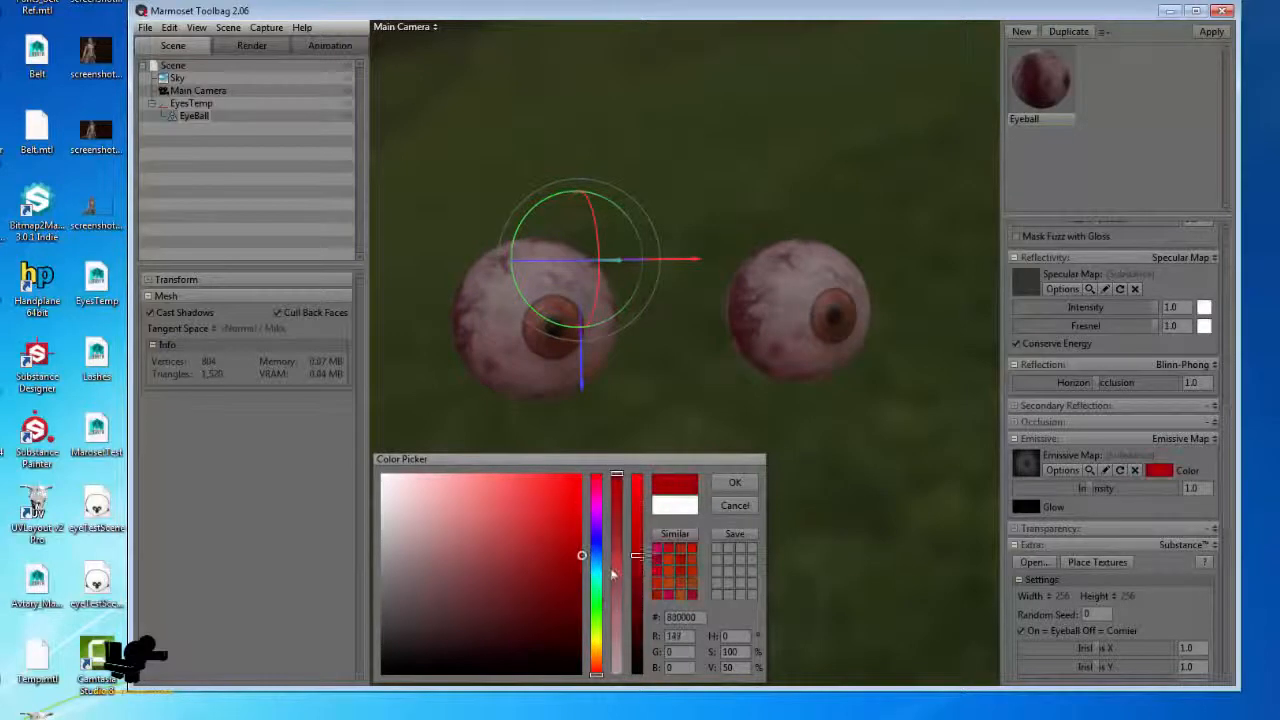
{"action": "left_click", "coordinate": [734, 483]}
{"action": "left_click_drag", "start_coordinate": [857, 494], "coordinate": [700, 314]}
{"action": "right_click_drag", "start_coordinate": [700, 314], "coordinate": [846, 486]}
{"action": "left_click_drag", "start_coordinate": [846, 486], "coordinate": [794, 500]}
{"action": "right_click_drag", "start_coordinate": [794, 500], "coordinate": [735, 440]}
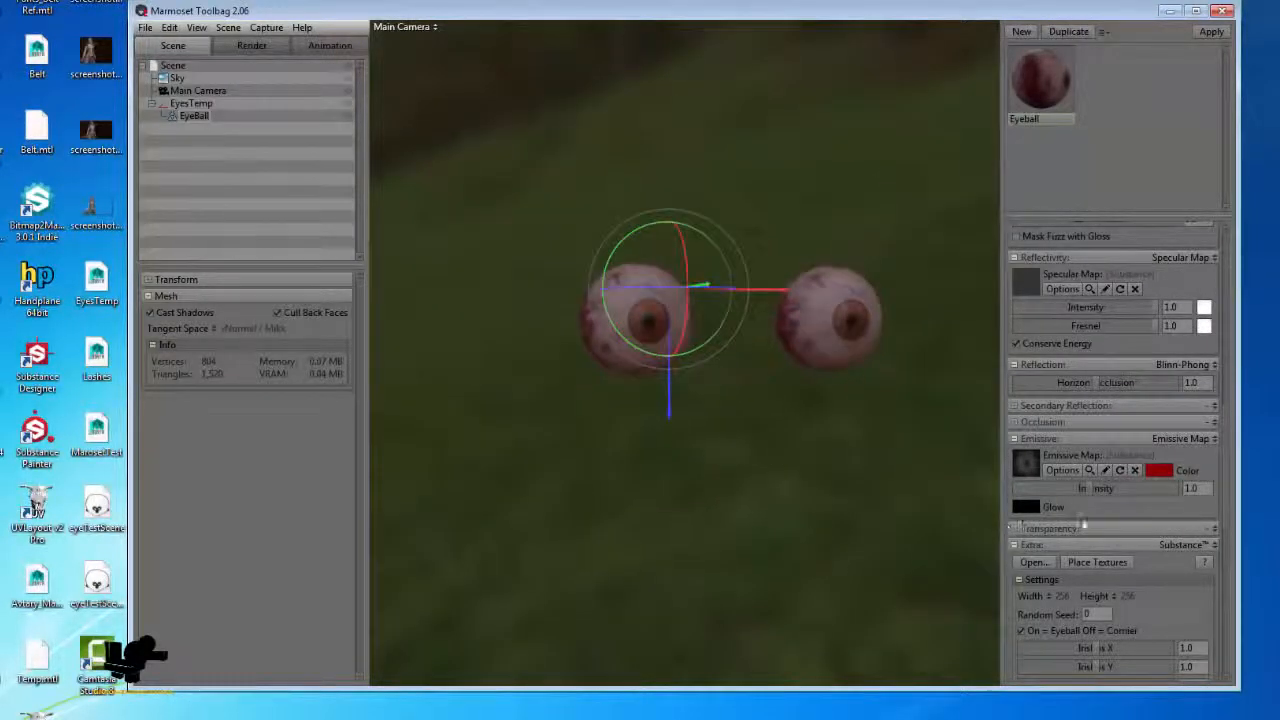
Examine the Substance's iris, sclera, spots, ring and vein parameters, and review the material's other settings
{"action": "scroll", "coordinate": [1083, 522], "scroll_direction": "down", "scroll_amount": 5}
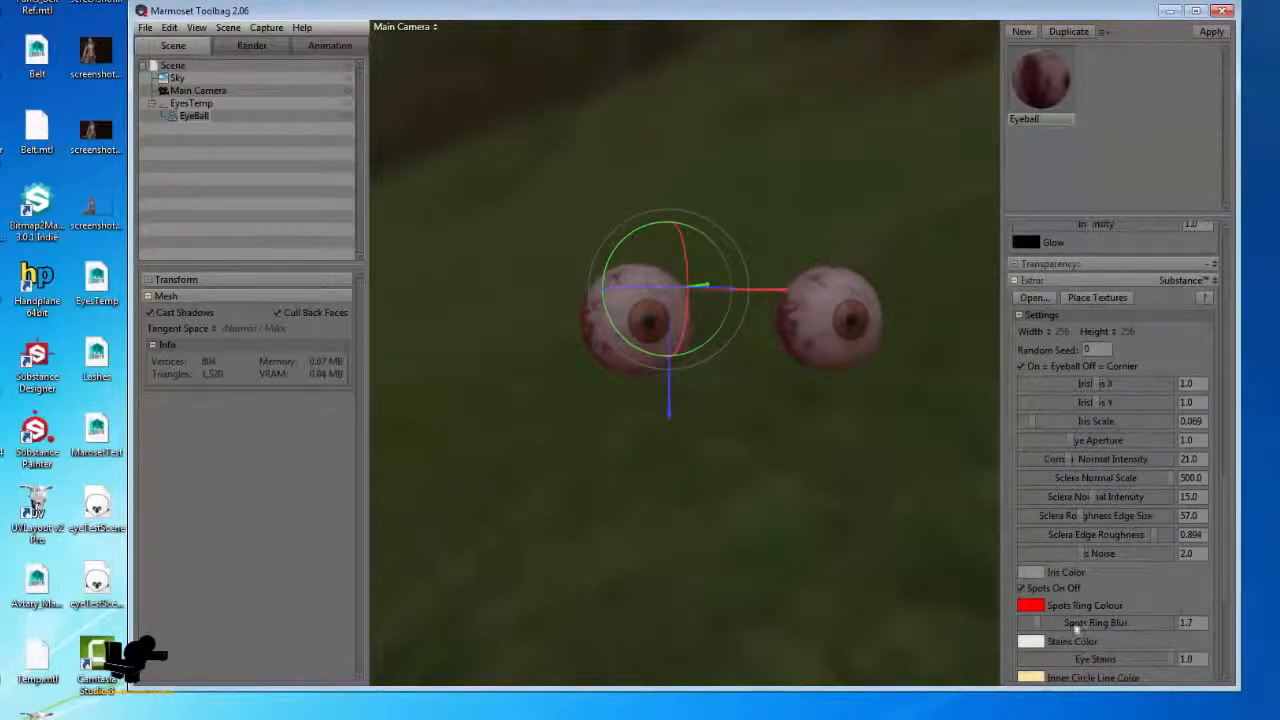
{"action": "scroll", "coordinate": [1114, 370], "scroll_direction": "down", "scroll_amount": 5}
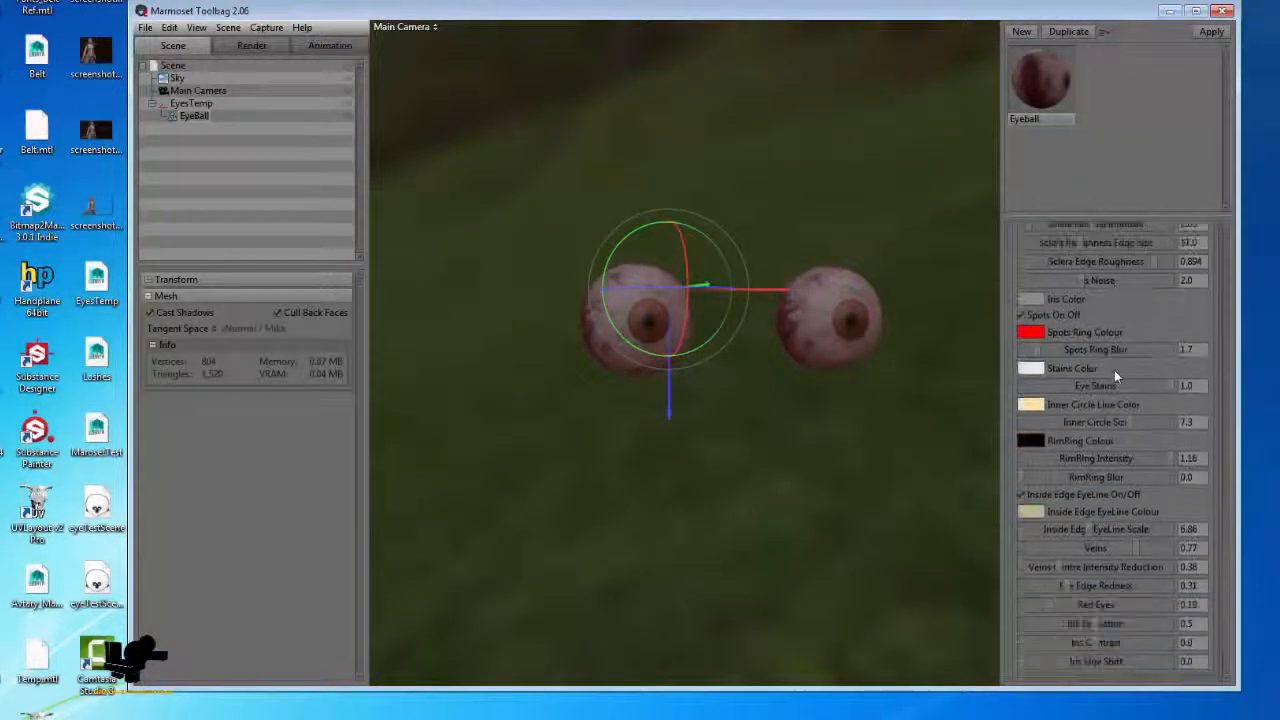
{"action": "scroll", "coordinate": [1113, 377], "scroll_direction": "up", "scroll_amount": 5}
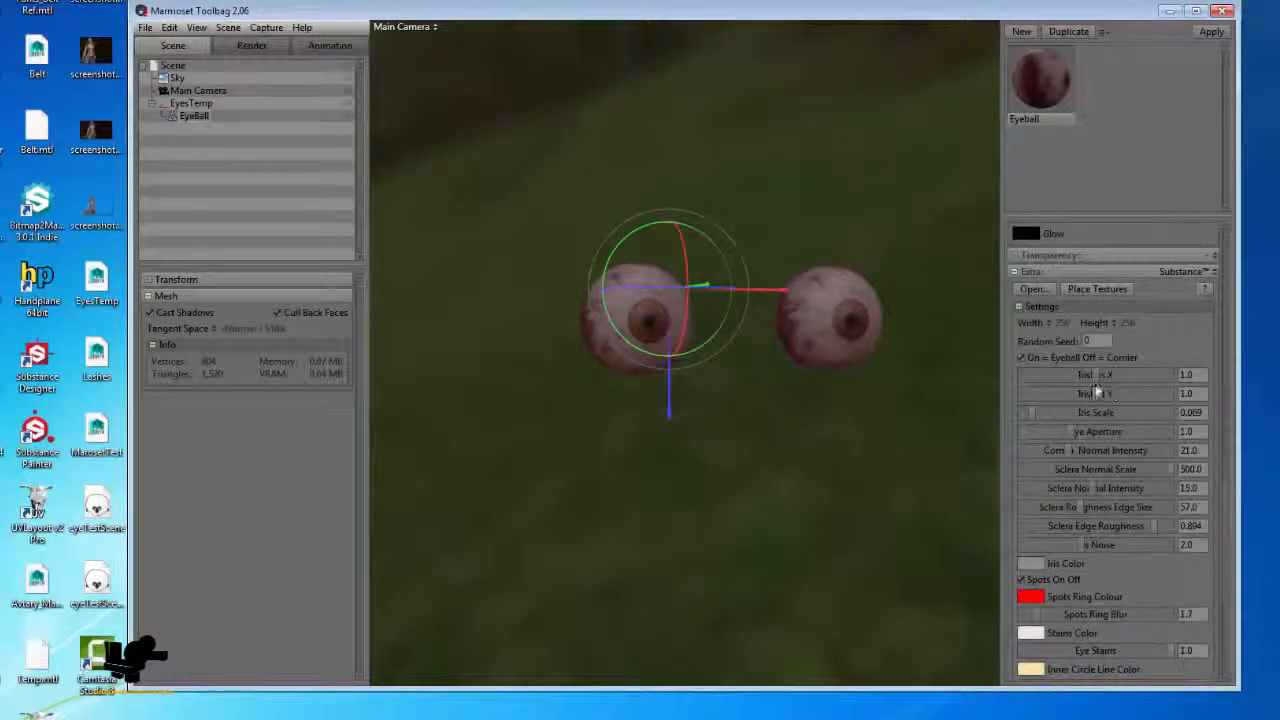
{"action": "mouse_move", "coordinate": [1098, 375]}
{"action": "left_mouse_down"}
{"action": "mouse_move", "coordinate": [1076, 378]}
{"action": "mouse_move", "coordinate": [1105, 380]}
{"action": "mouse_move", "coordinate": [1096, 388]}
{"action": "left_mouse_up"}
{"action": "scroll", "coordinate": [1096, 388], "scroll_direction": "up", "scroll_amount": 3}
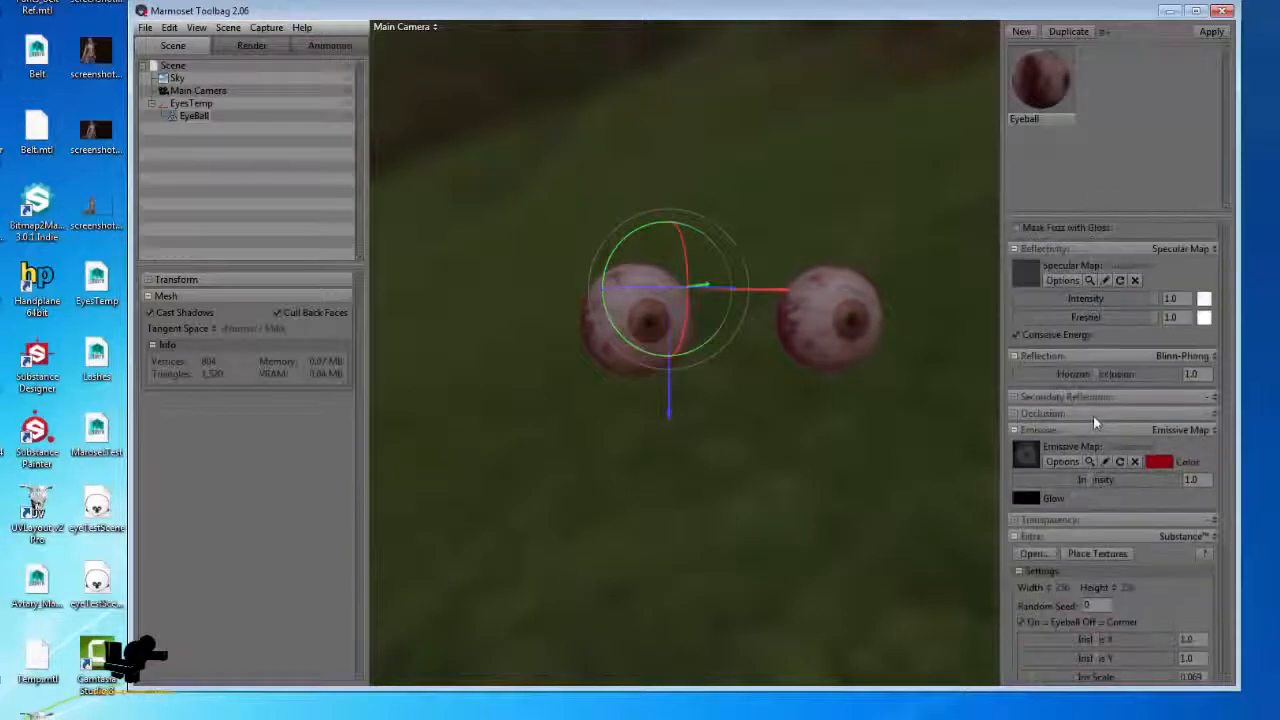
{"action": "scroll", "coordinate": [1095, 422], "scroll_direction": "up", "scroll_amount": 8}
{"action": "mouse_move", "coordinate": [850, 420]}
{"action": "left_mouse_down"}
{"action": "mouse_move", "coordinate": [635, 426]}
{"action": "mouse_move", "coordinate": [843, 523]}
{"action": "mouse_move", "coordinate": [729, 517]}
{"action": "mouse_move", "coordinate": [769, 498]}
{"action": "mouse_move", "coordinate": [775, 558]}
{"action": "left_mouse_up"}
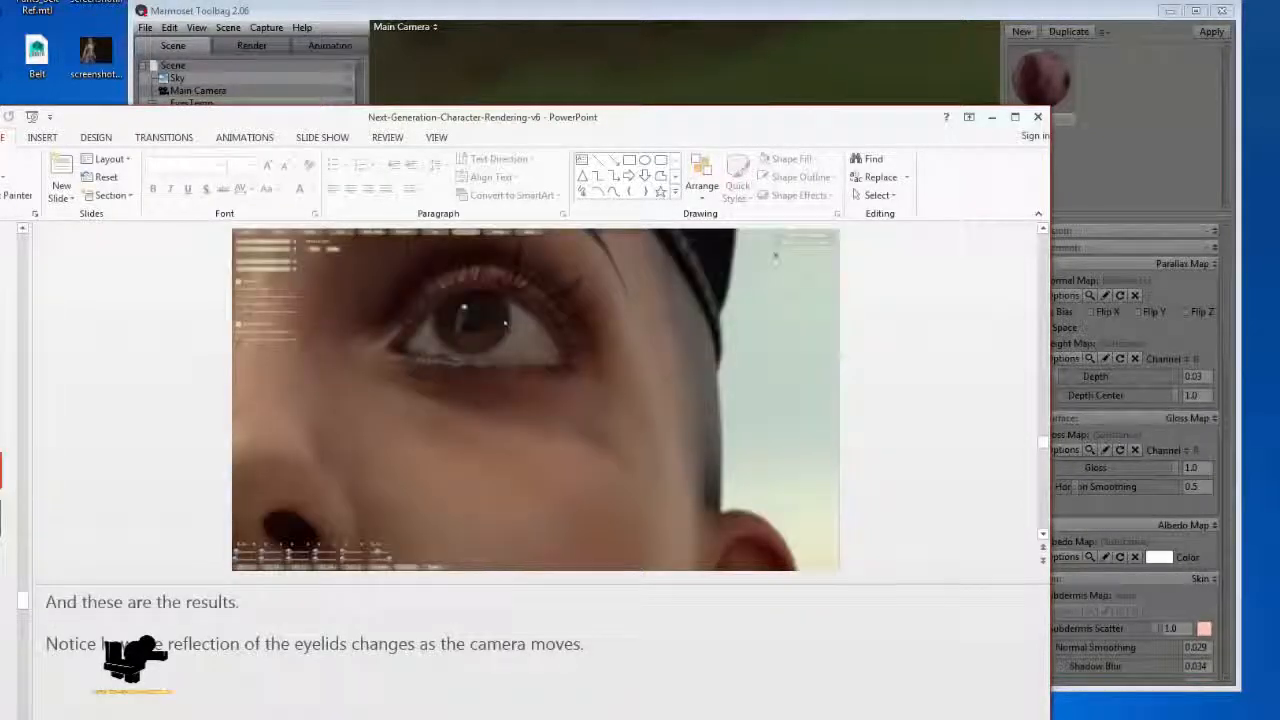
Switch to the Next-Generation-Character-Rendering-v6 presentation in PowerPoint and study the slides on screen-space reflections in the eyes
{"action": "key", "text": "Page_Down"}
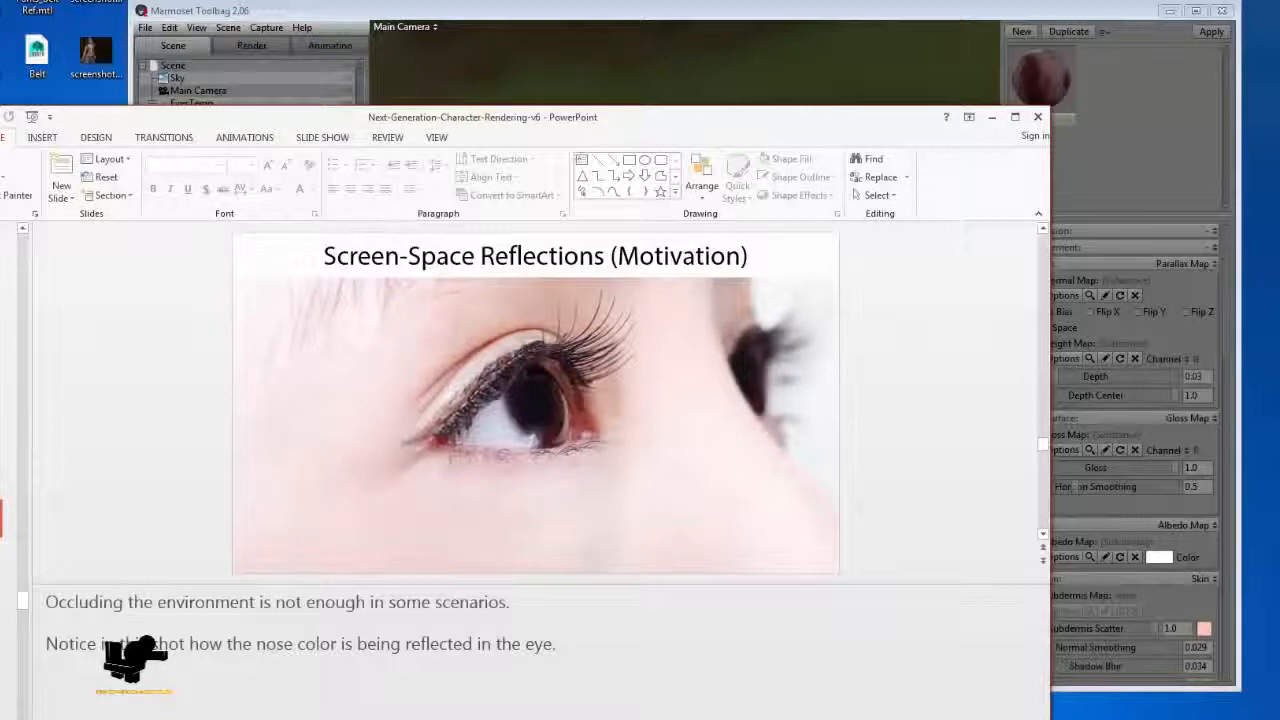
{"action": "key", "text": "Page_Down"}
{"action": "key", "text": "Page_Down"}
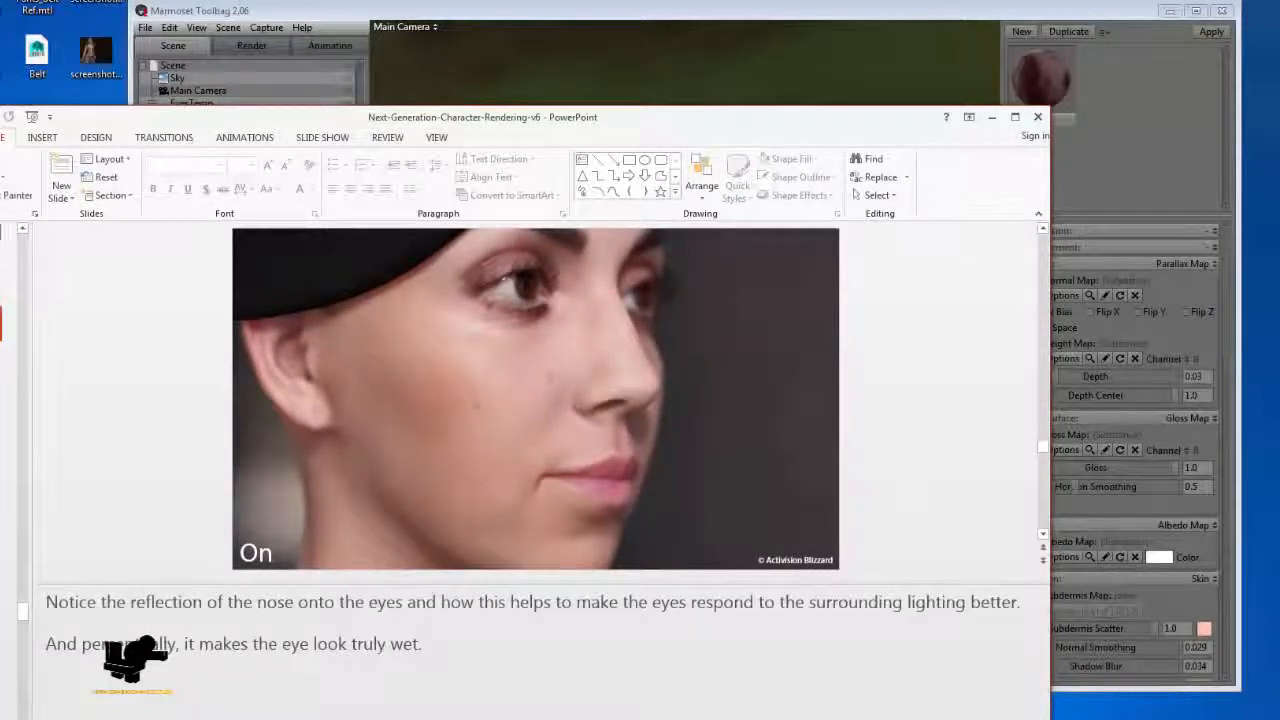
Study the slides comparing parallax refraction with physically based refraction in the eye at grazing camera angles
{"action": "key", "text": "Page_Down"}
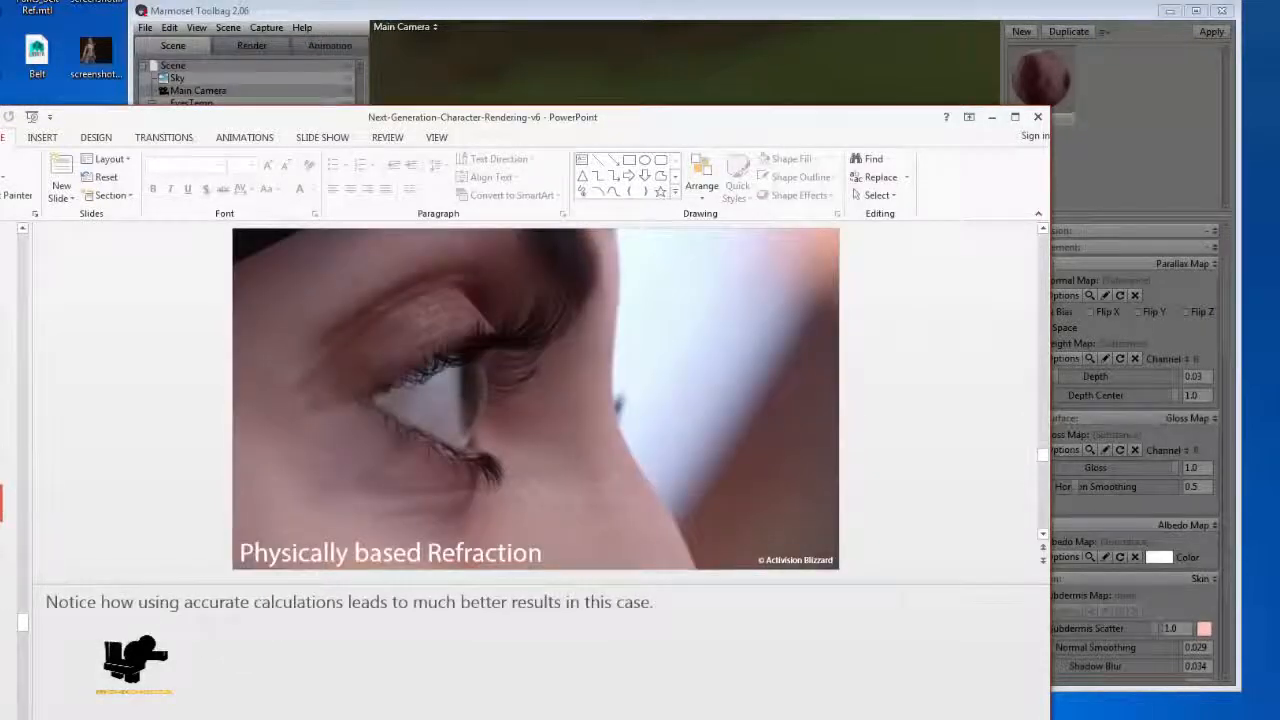
{"action": "key", "text": "Page_Down"}
{"action": "key", "text": "Page_Down"}
{"action": "key", "text": "Up"}
{"action": "key", "text": "Down"}
{"action": "key", "text": "Up"}
{"action": "key", "text": "Down"}
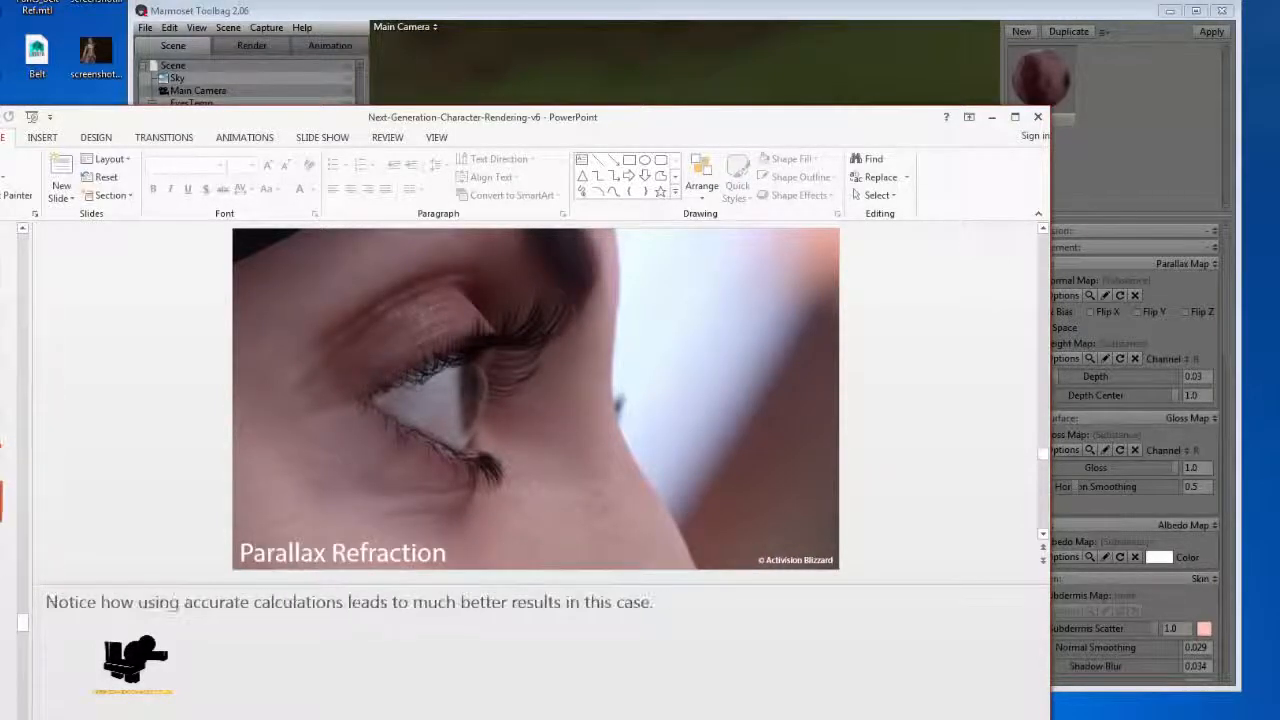
{"action": "key", "text": "Up"}
{"action": "key", "text": "Down"}
{"action": "key", "text": "Up"}
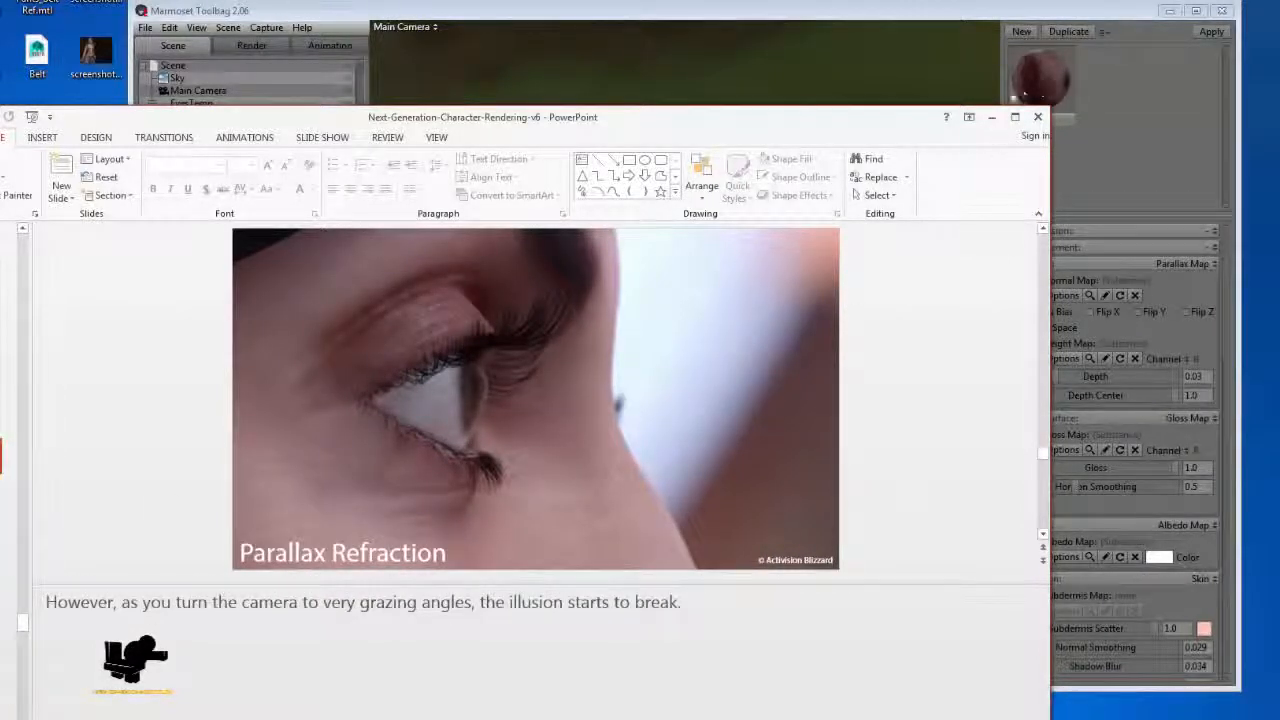
Return to Marmoset Toolbag, set the height map's parallax depth to 0.082 and inspect the iris from grazing and frontal angles
{"action": "left_click", "coordinate": [991, 117]}
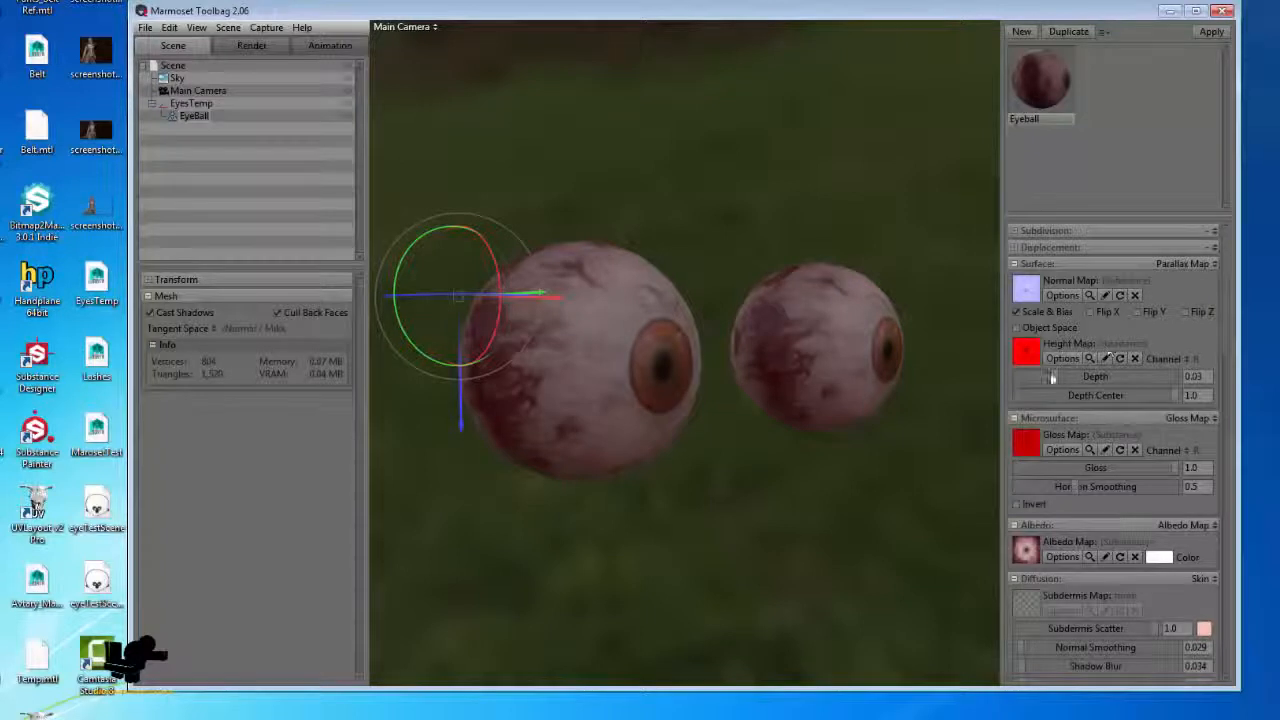
{"action": "mouse_move", "coordinate": [1052, 378]}
{"action": "left_mouse_down"}
{"action": "mouse_move", "coordinate": [1167, 379]}
{"action": "mouse_move", "coordinate": [1062, 389]}
{"action": "left_mouse_up"}
{"action": "left_click_drag", "start_coordinate": [766, 420], "coordinate": [804, 400]}
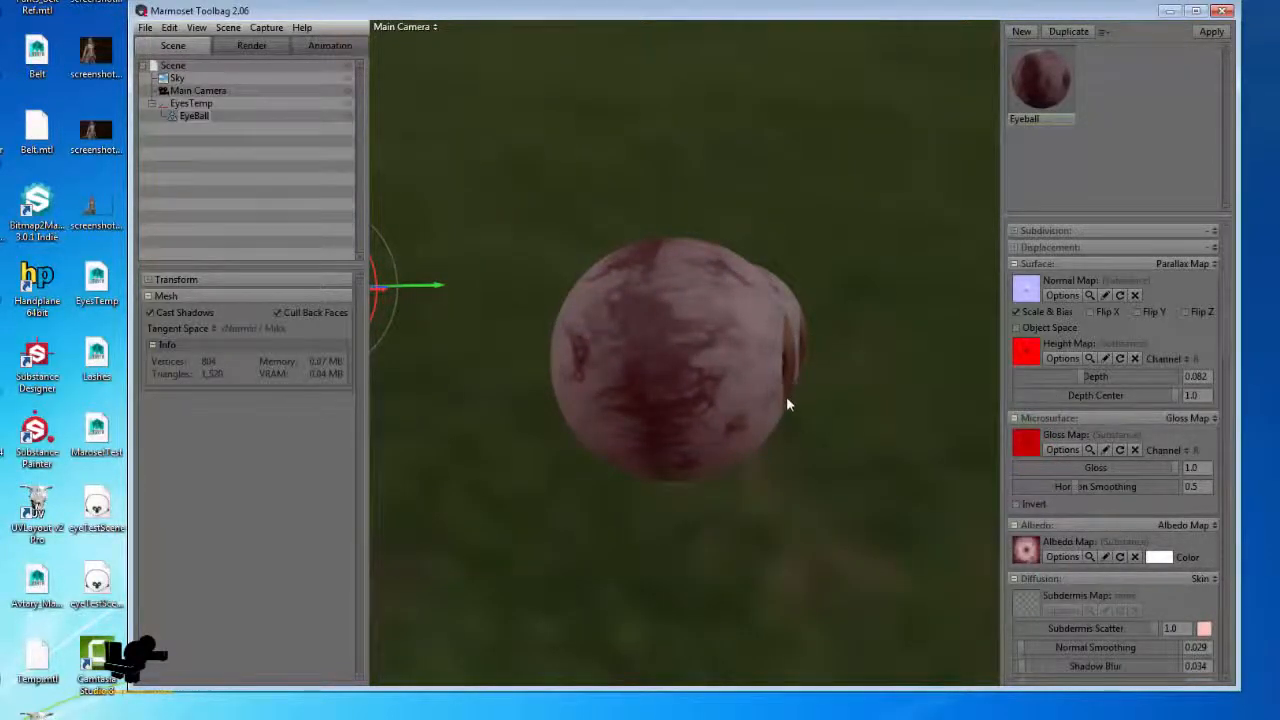
{"action": "left_click_drag", "start_coordinate": [797, 386], "coordinate": [696, 358]}
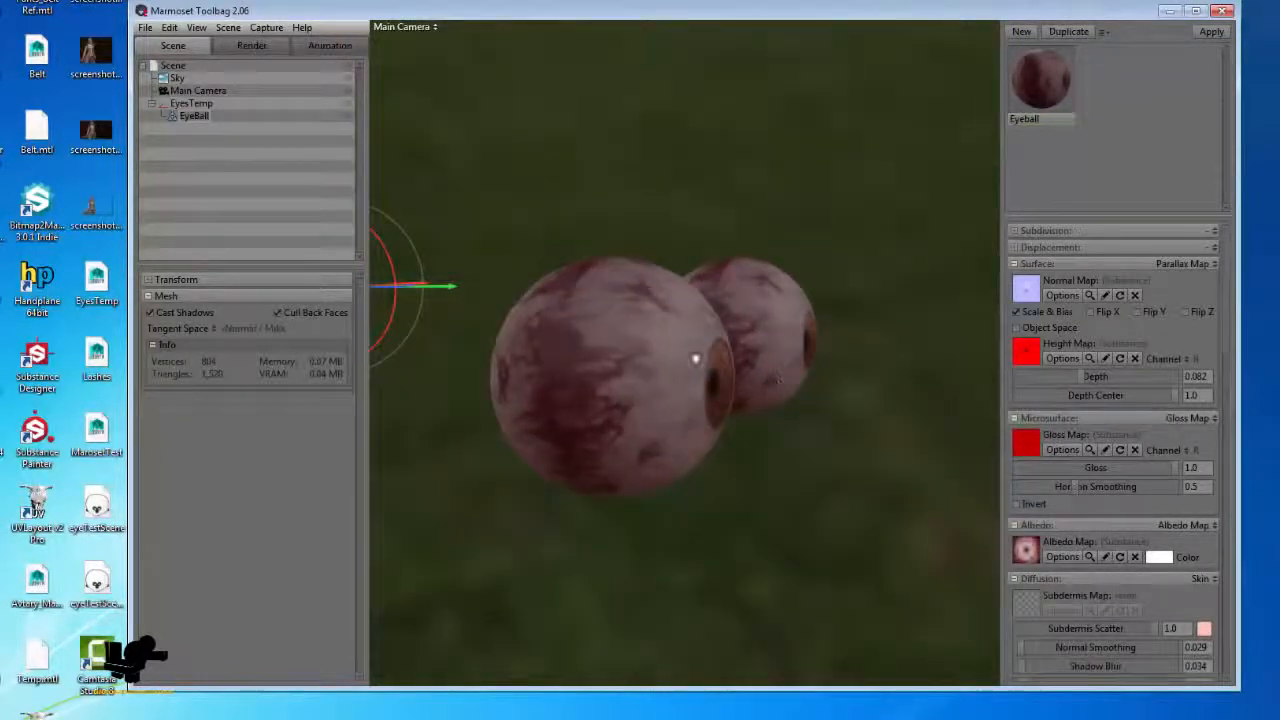
{"action": "left_click_drag", "start_coordinate": [743, 418], "coordinate": [677, 400]}
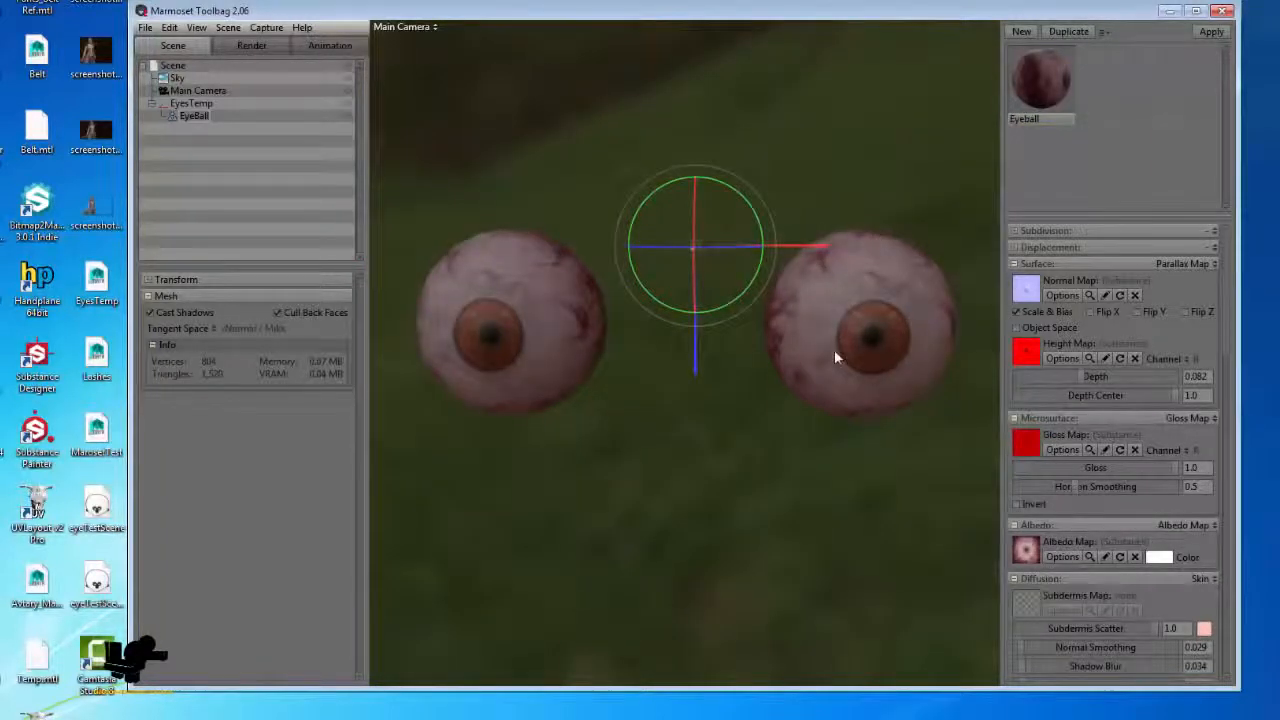
Set the Substance's iris position to 0.987 in X and Y, iris scale to 0.468 and eye aperture to 1.421
{"action": "scroll", "coordinate": [1180, 540], "scroll_direction": "down", "scroll_amount": 15}
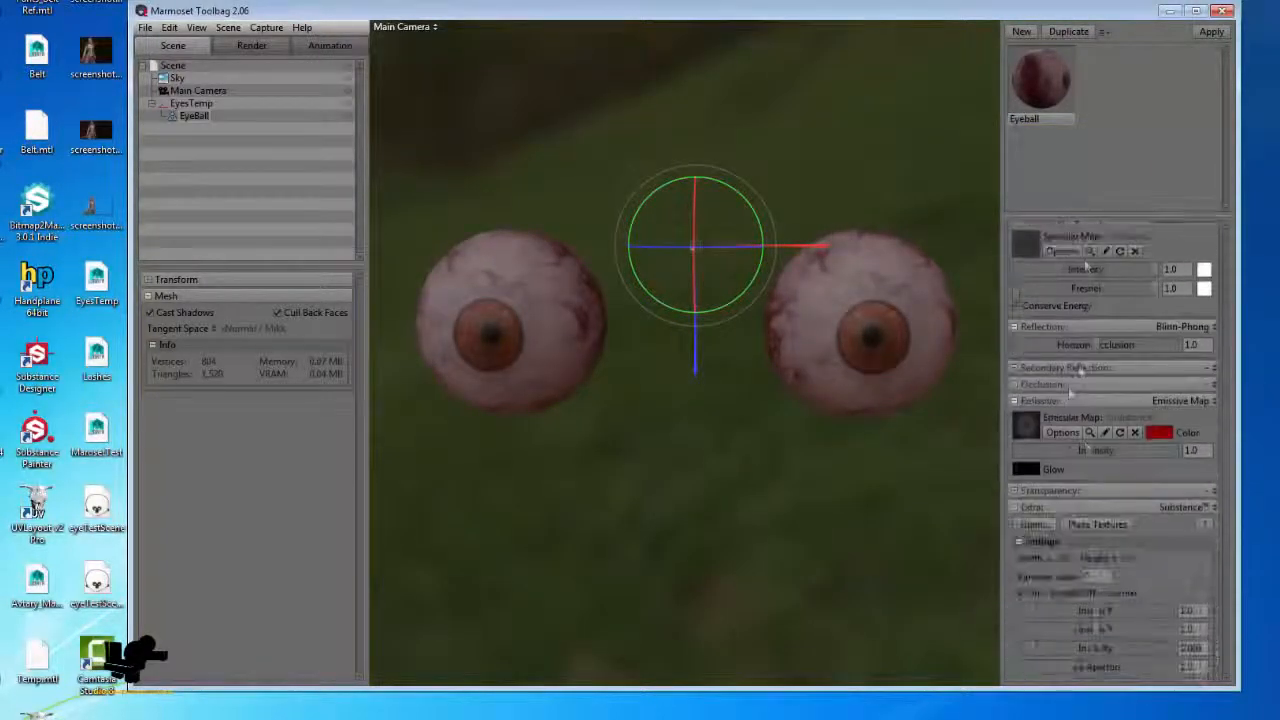
{"action": "mouse_move", "coordinate": [1097, 459]}
{"action": "left_mouse_down"}
{"action": "mouse_move", "coordinate": [1090, 473]}
{"action": "mouse_move", "coordinate": [1063, 472]}
{"action": "mouse_move", "coordinate": [1116, 482]}
{"action": "mouse_move", "coordinate": [1073, 483]}
{"action": "mouse_move", "coordinate": [1103, 482]}
{"action": "left_mouse_up"}
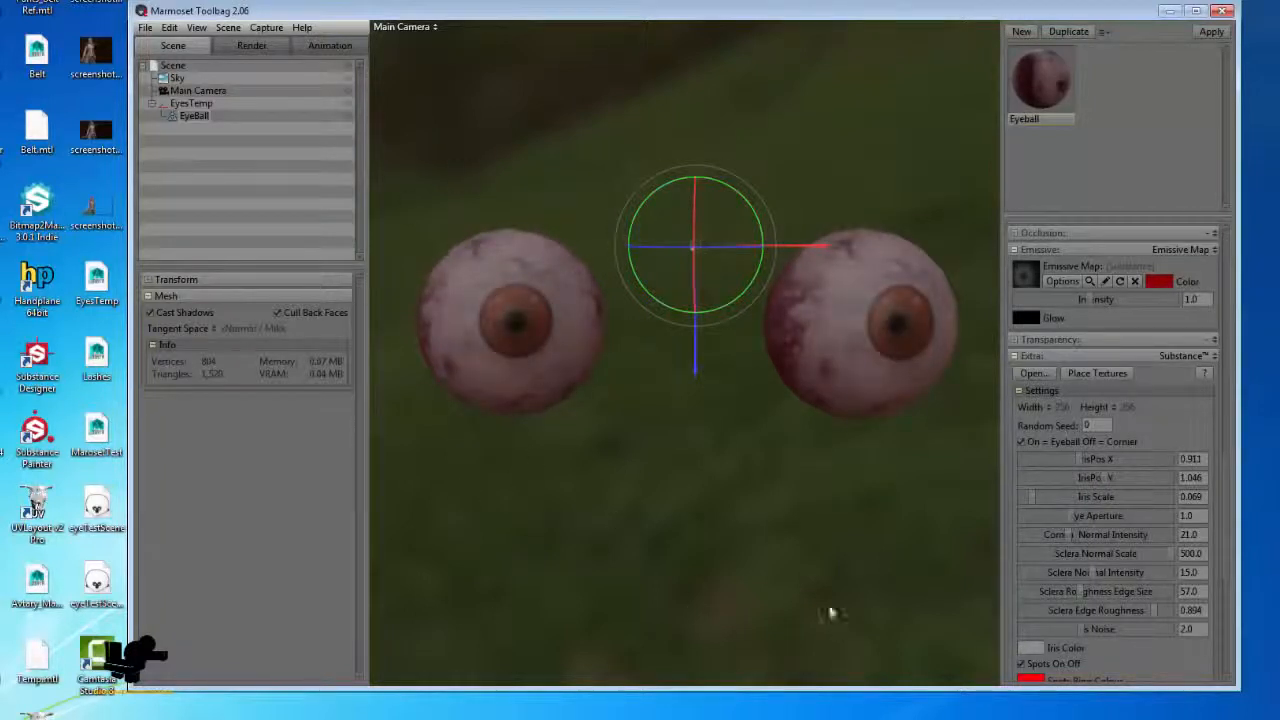
{"action": "left_click_drag", "start_coordinate": [1105, 477], "coordinate": [1085, 516]}
Try several iris noise amounts, ending at 3.157, and inspect the iris pattern up close
{"action": "scroll", "coordinate": [1077, 536], "scroll_direction": "down", "scroll_amount": 5}
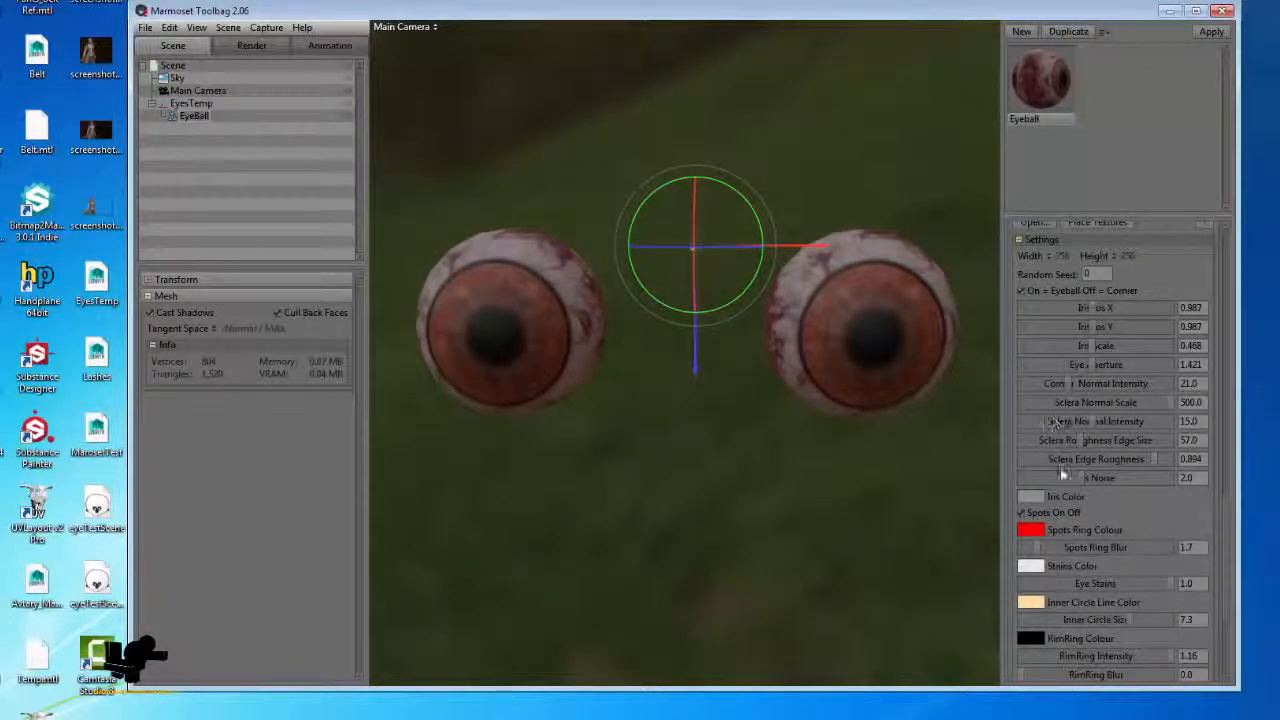
{"action": "left_click_drag", "start_coordinate": [1080, 487], "coordinate": [980, 473]}
{"action": "left_click_drag", "start_coordinate": [1170, 478], "coordinate": [1066, 480]}
{"action": "left_click_drag", "start_coordinate": [1275, 479], "coordinate": [967, 505]}
{"action": "left_click_drag", "start_coordinate": [1199, 501], "coordinate": [1048, 504]}
{"action": "left_click_drag", "start_coordinate": [823, 505], "coordinate": [834, 431]}
{"action": "right_click_drag", "start_coordinate": [834, 431], "coordinate": [788, 503]}
{"action": "middle_click_drag", "start_coordinate": [788, 503], "coordinate": [850, 555]}
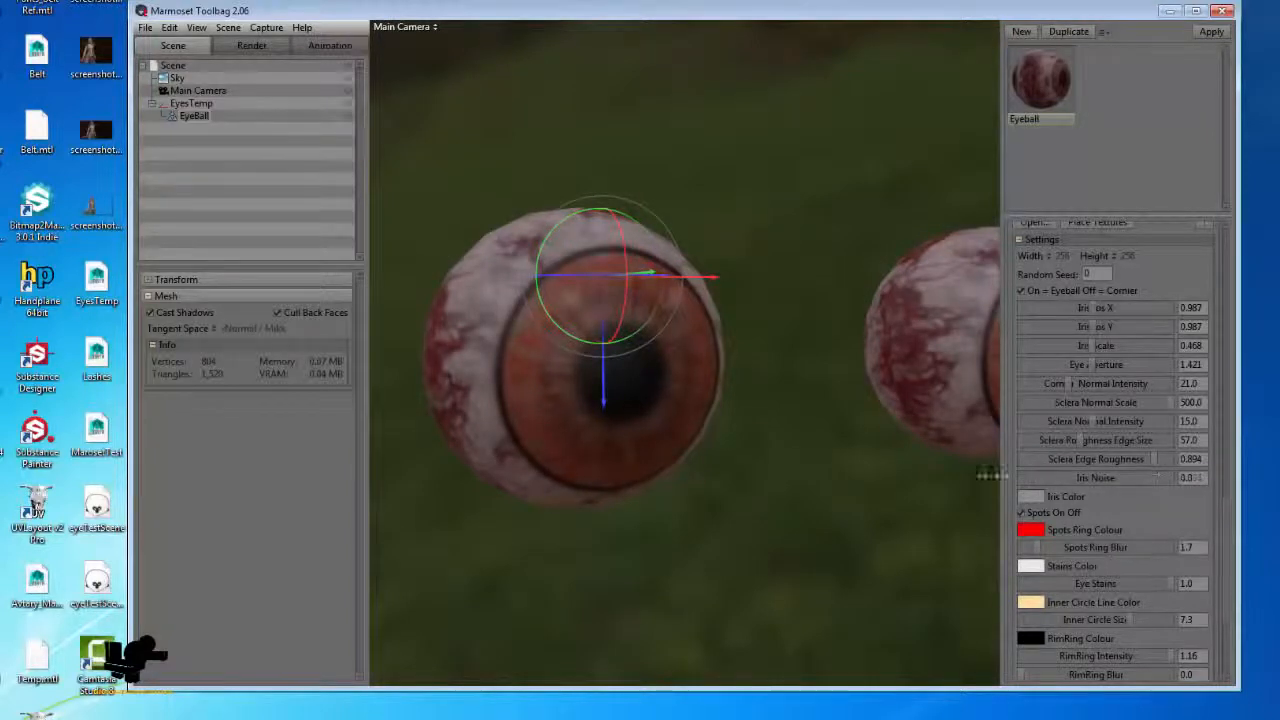
{"action": "left_click_drag", "start_coordinate": [1082, 478], "coordinate": [1116, 478]}
{"action": "left_click_drag", "start_coordinate": [667, 458], "coordinate": [717, 485]}
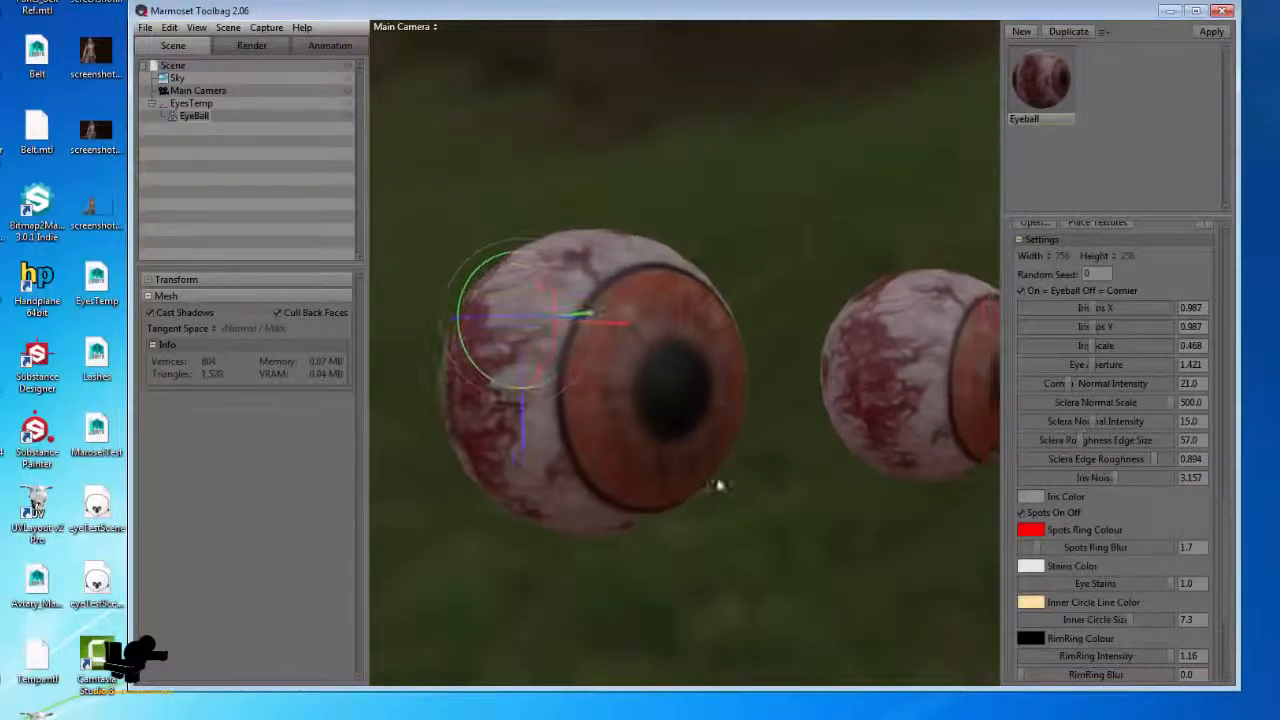
Set the Substance's texture width and height to 1024 and its iris noise to 1.473
{"action": "left_click", "coordinate": [1048, 254]}
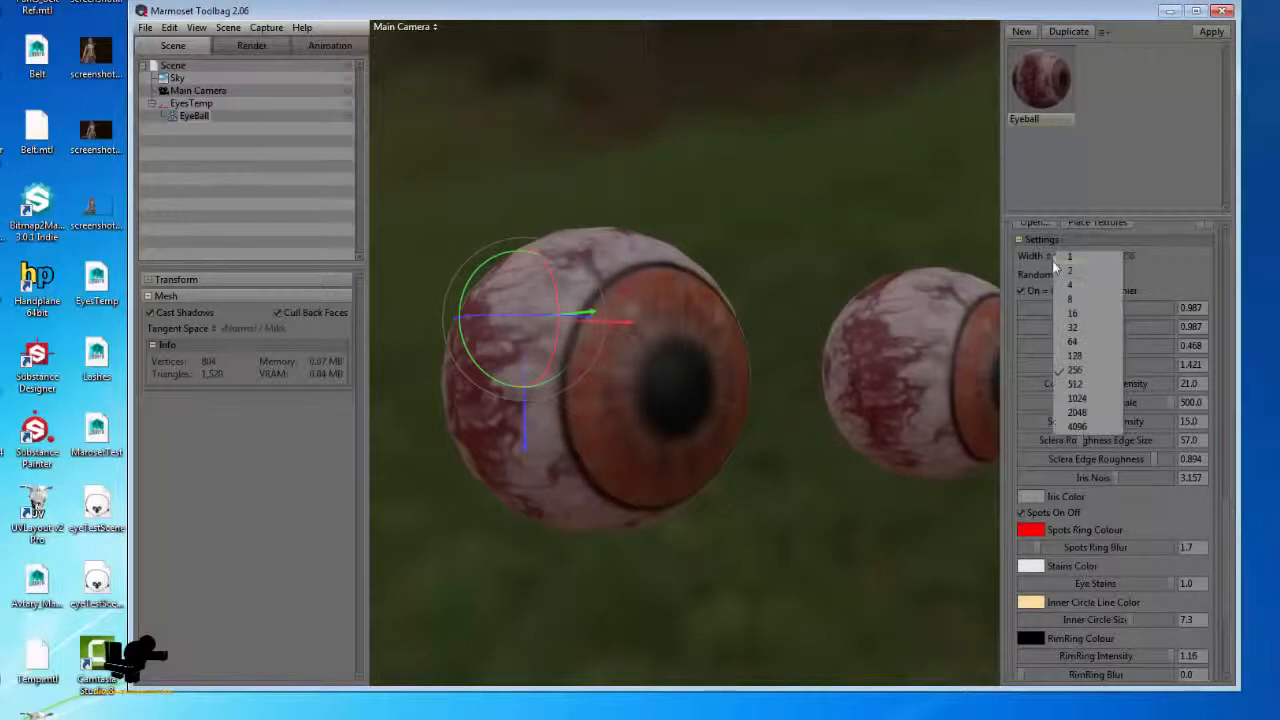
{"action": "left_click", "coordinate": [1103, 401]}
{"action": "left_click", "coordinate": [1115, 253]}
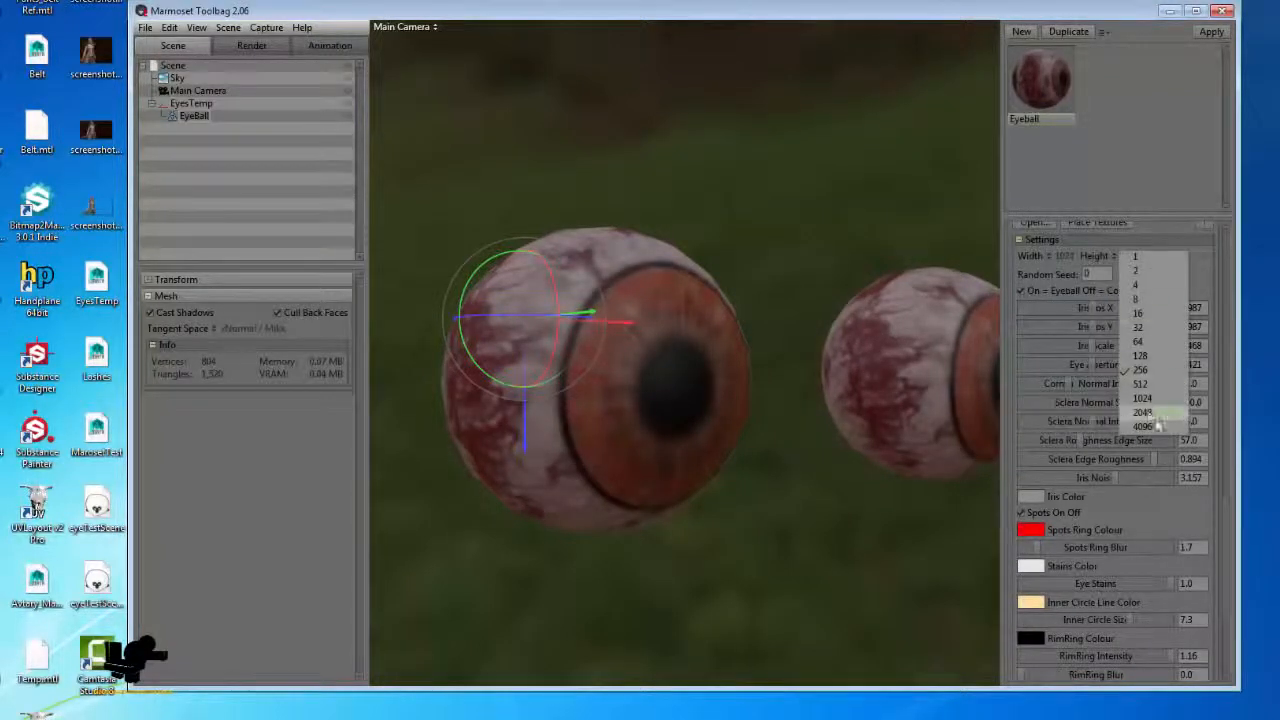
{"action": "left_click", "coordinate": [1142, 400]}
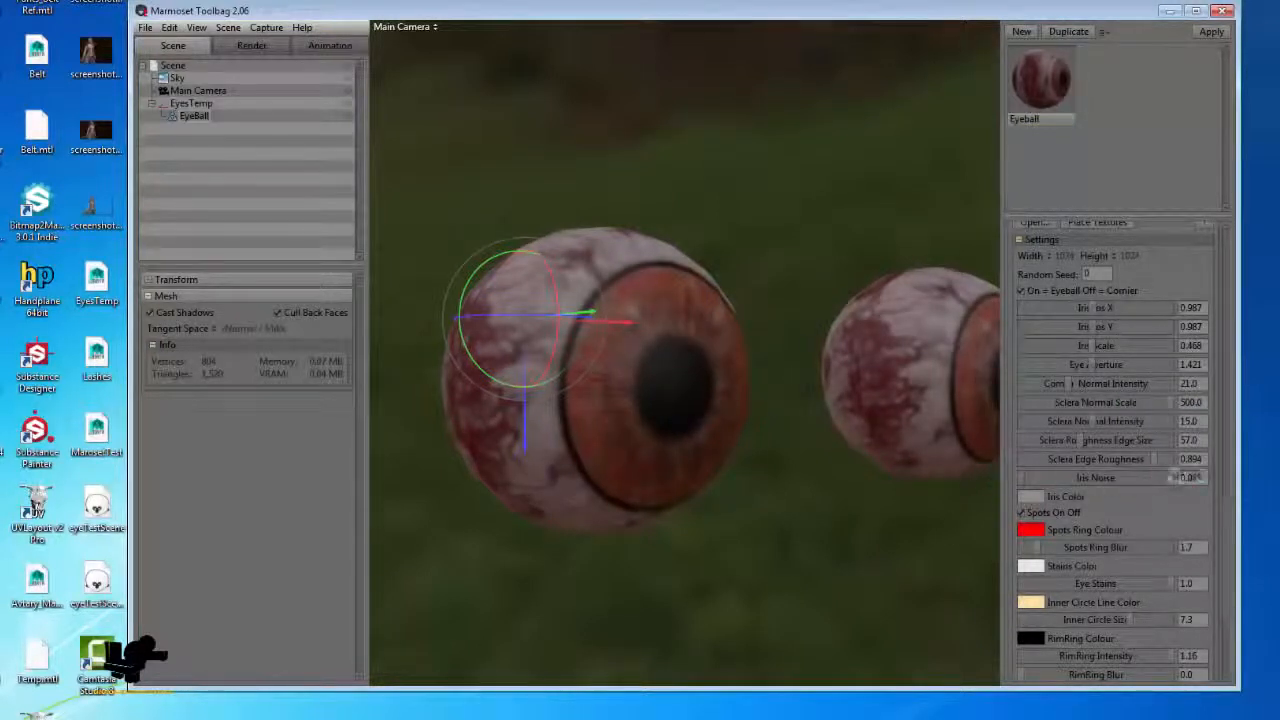
{"action": "left_click_drag", "start_coordinate": [1187, 478], "coordinate": [1029, 481]}
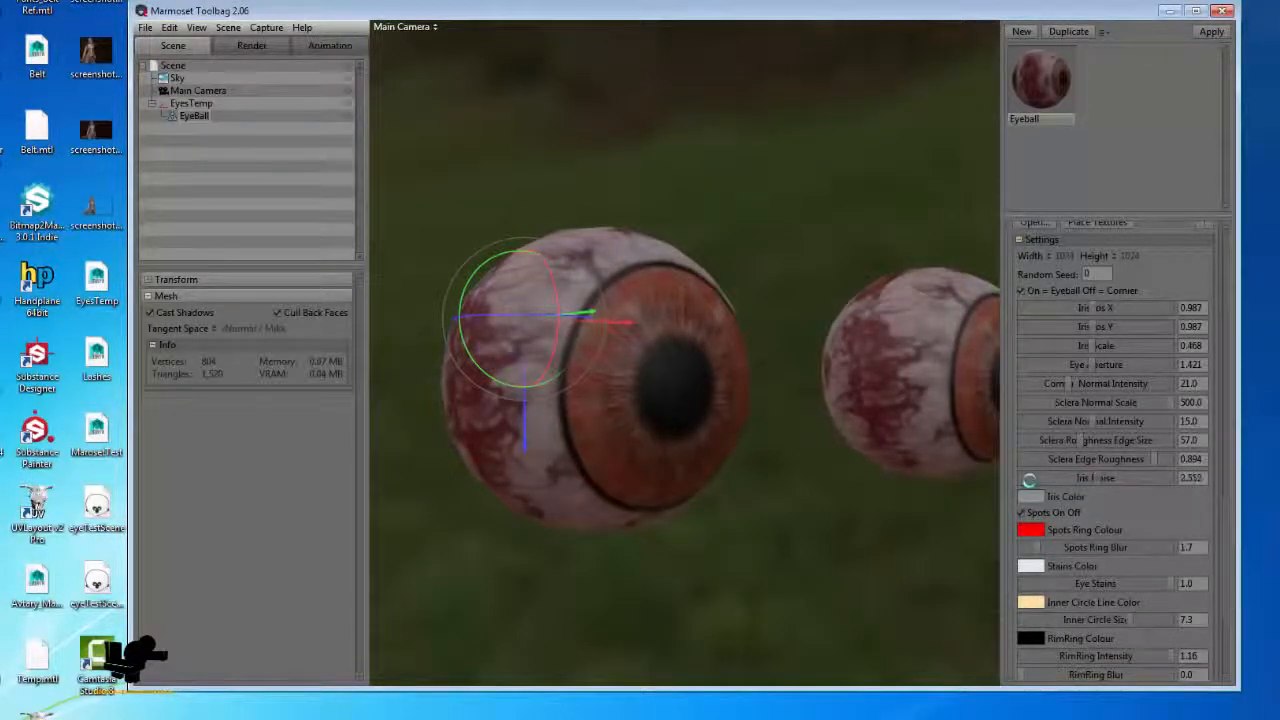
Set the Substance's texture width and height to 512
{"action": "scroll", "coordinate": [1066, 470], "scroll_direction": "up", "scroll_amount": 3}
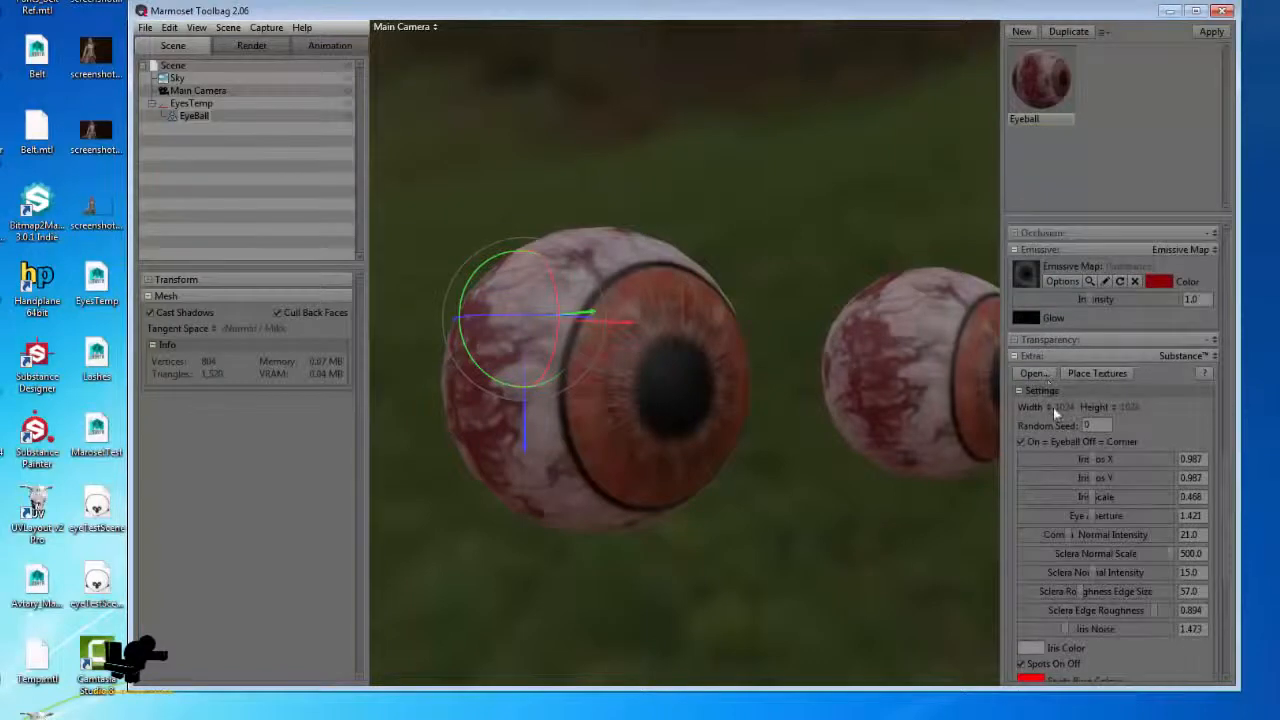
{"action": "left_click", "coordinate": [1052, 410]}
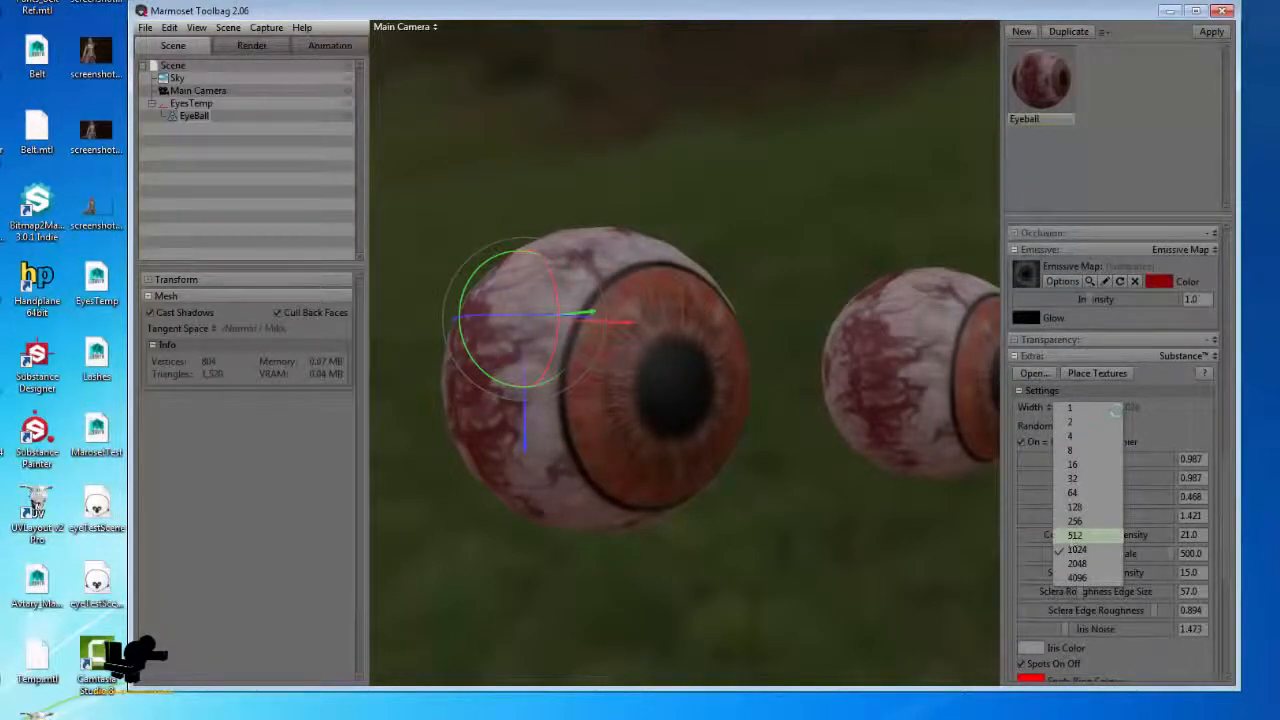
{"action": "left_click", "coordinate": [1076, 535]}
{"action": "left_click", "coordinate": [1116, 410]}
{"action": "left_click", "coordinate": [1144, 535]}
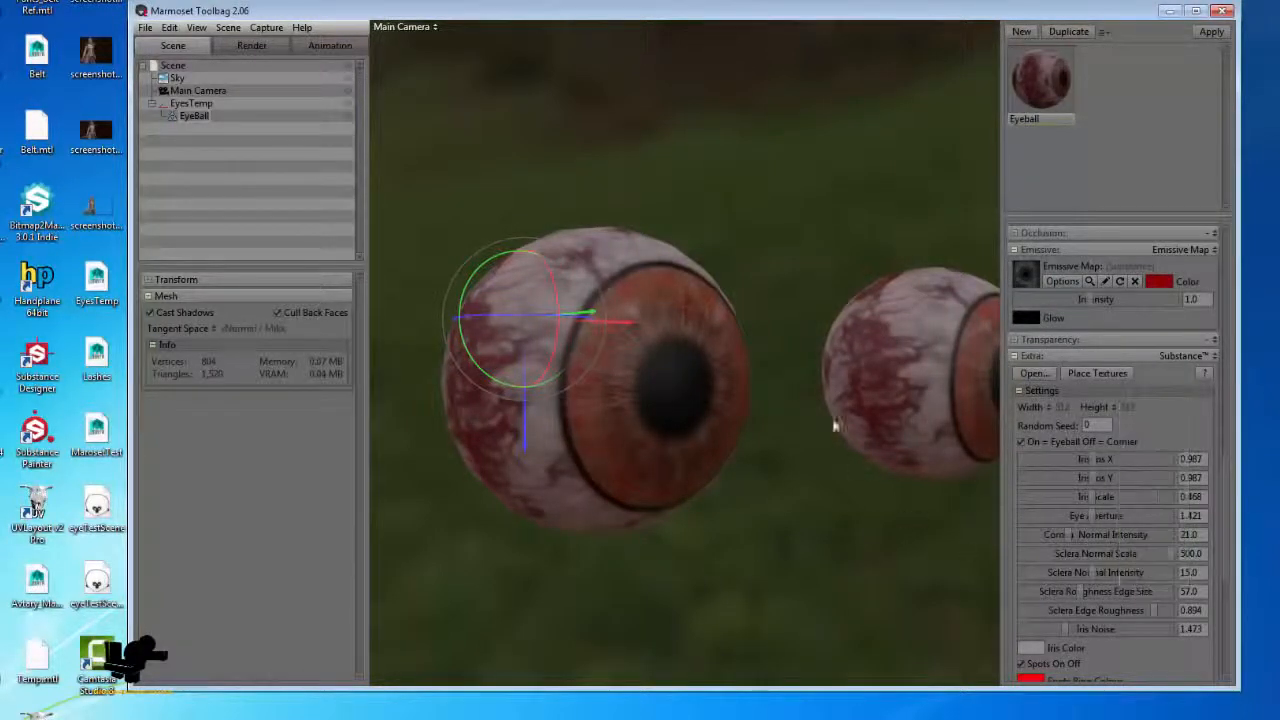
Set the iris scale to 0.192 and check the iris size on both eyeballs from several angles
{"action": "left_click_drag", "start_coordinate": [836, 425], "coordinate": [849, 343], "text": "alt"}
{"action": "right_click_drag", "start_coordinate": [849, 343], "coordinate": [826, 394], "text": "alt"}
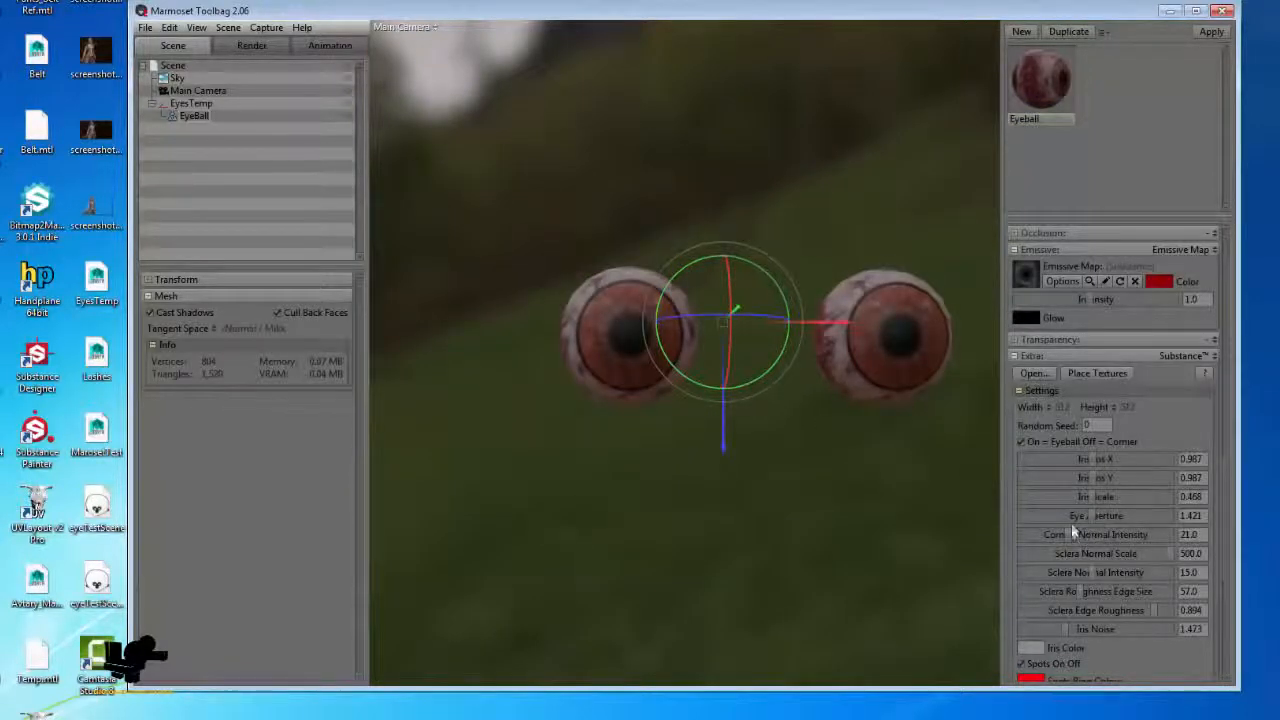
{"action": "left_click_drag", "start_coordinate": [1080, 497], "coordinate": [1051, 497]}
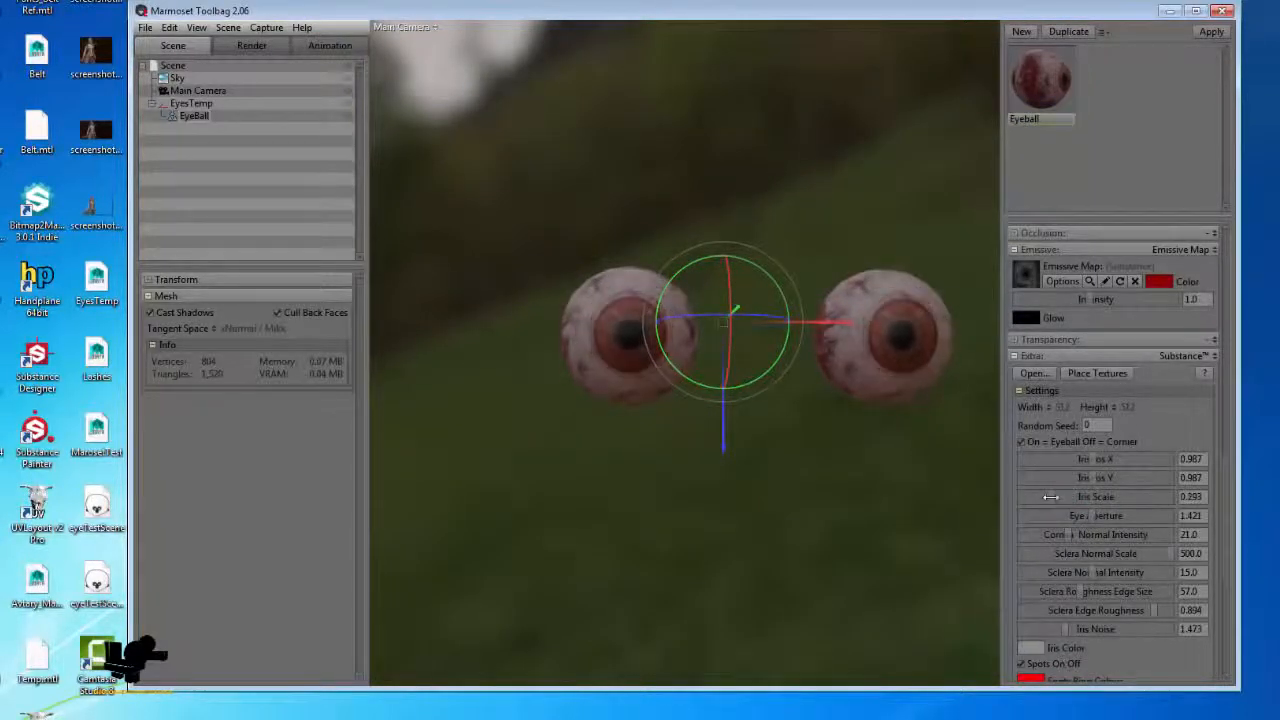
{"action": "left_click_drag", "start_coordinate": [591, 363], "coordinate": [666, 334], "text": "alt"}
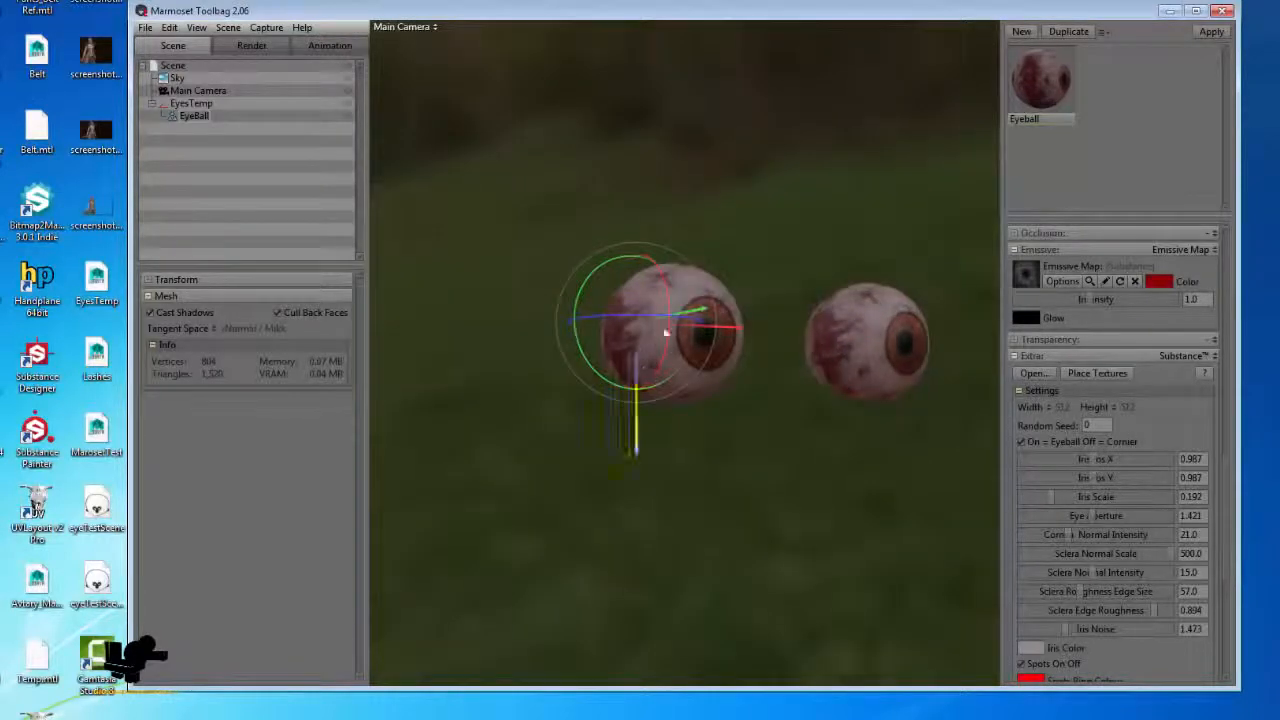
{"action": "right_click_drag", "start_coordinate": [666, 334], "coordinate": [700, 440], "text": "alt"}
{"action": "left_click_drag", "start_coordinate": [700, 440], "coordinate": [688, 405], "text": "alt"}
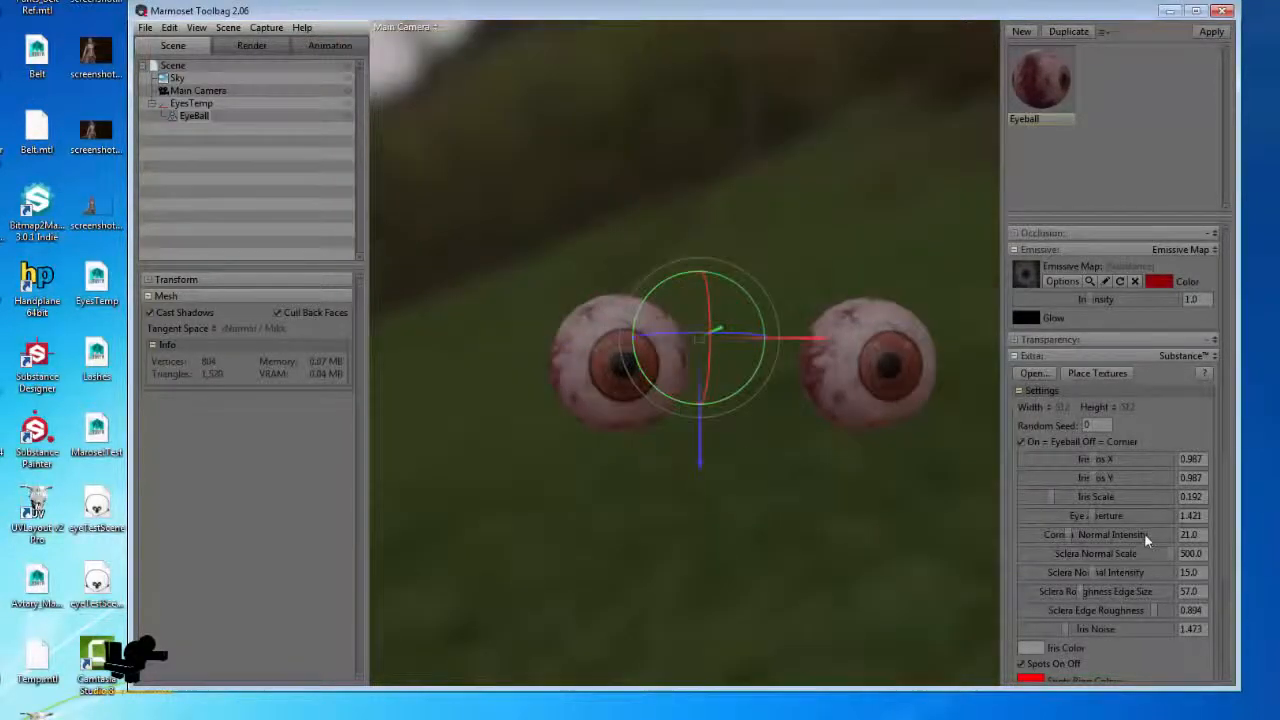
{"action": "scroll", "coordinate": [1125, 538], "scroll_direction": "down", "scroll_amount": 4}
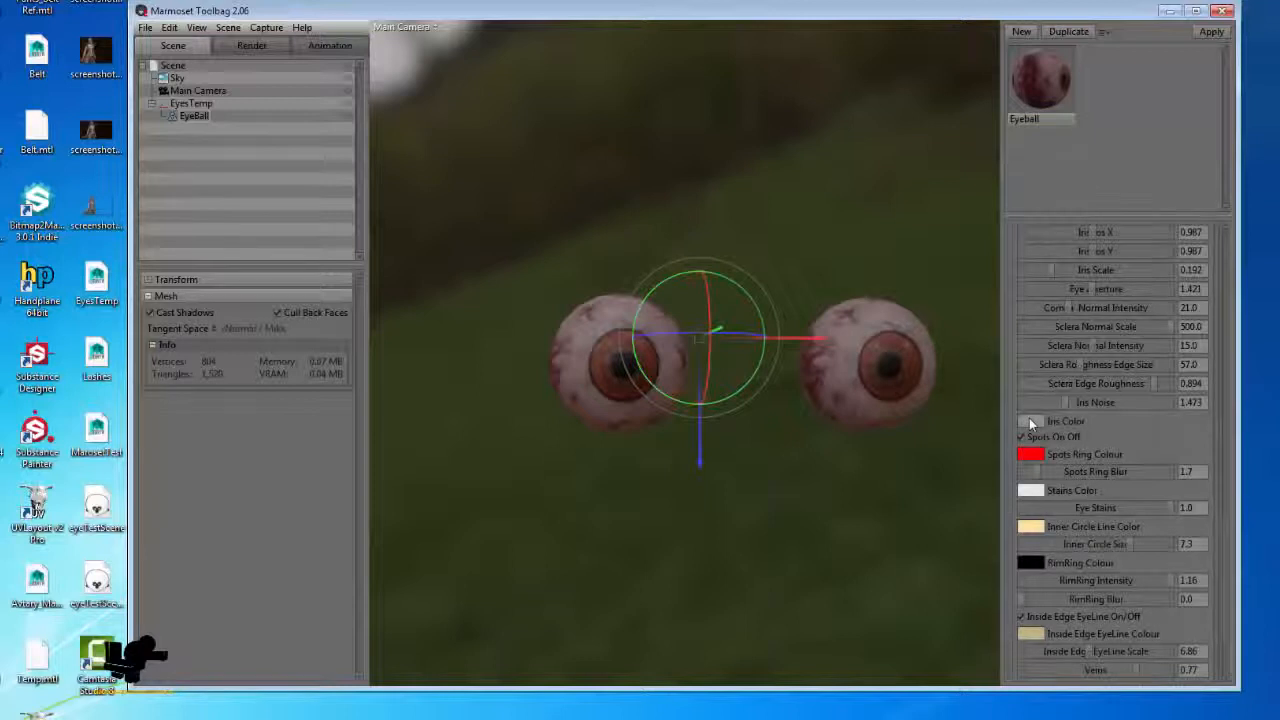
{"action": "left_click", "coordinate": [1029, 421]}
{"action": "left_click_drag", "start_coordinate": [440, 568], "coordinate": [380, 543]}
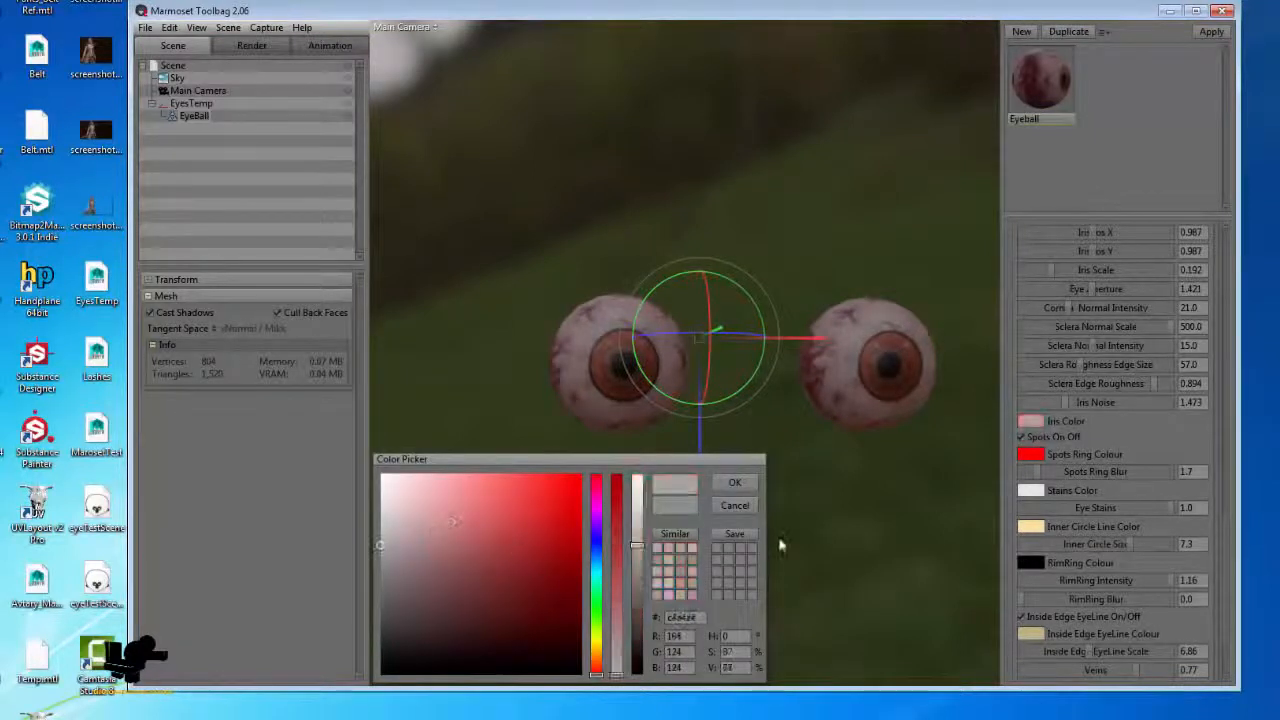
{"action": "left_click", "coordinate": [727, 507]}
Change the Substance's spots ring colour and inner circle line colour to white
{"action": "left_click", "coordinate": [1030, 457]}
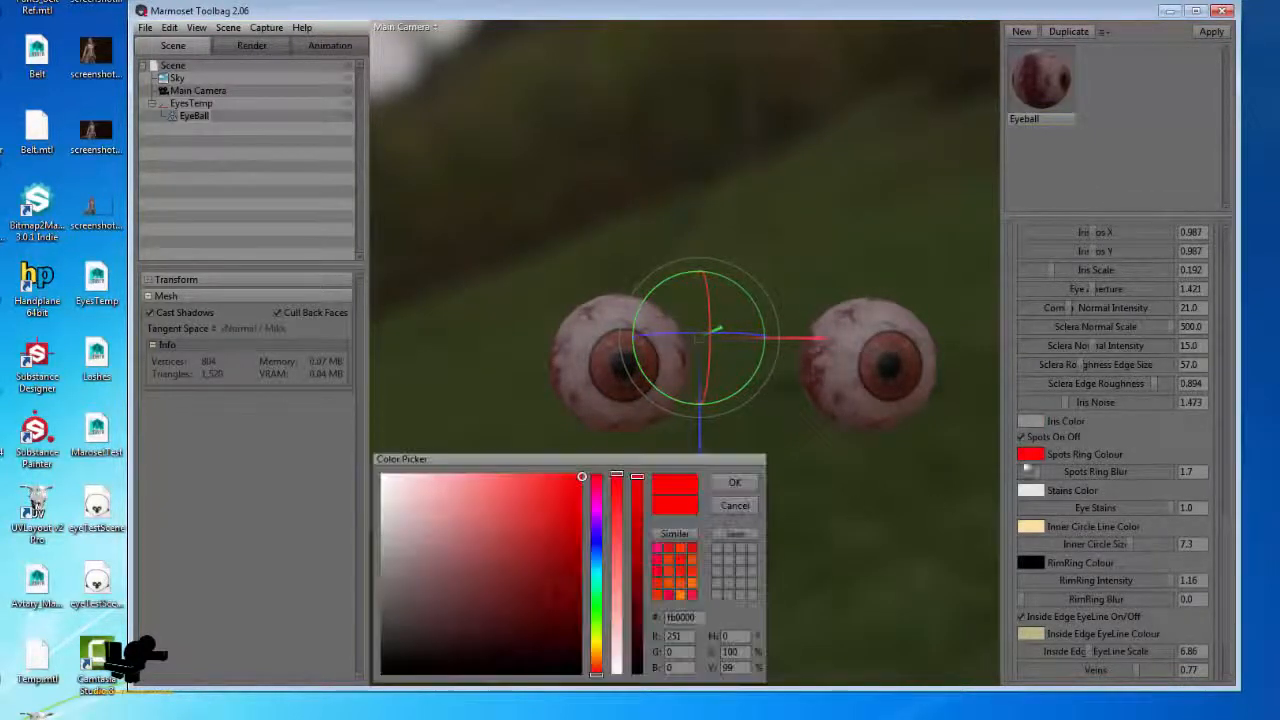
{"action": "left_click_drag", "start_coordinate": [532, 572], "coordinate": [380, 474]}
{"action": "left_click", "coordinate": [749, 487]}
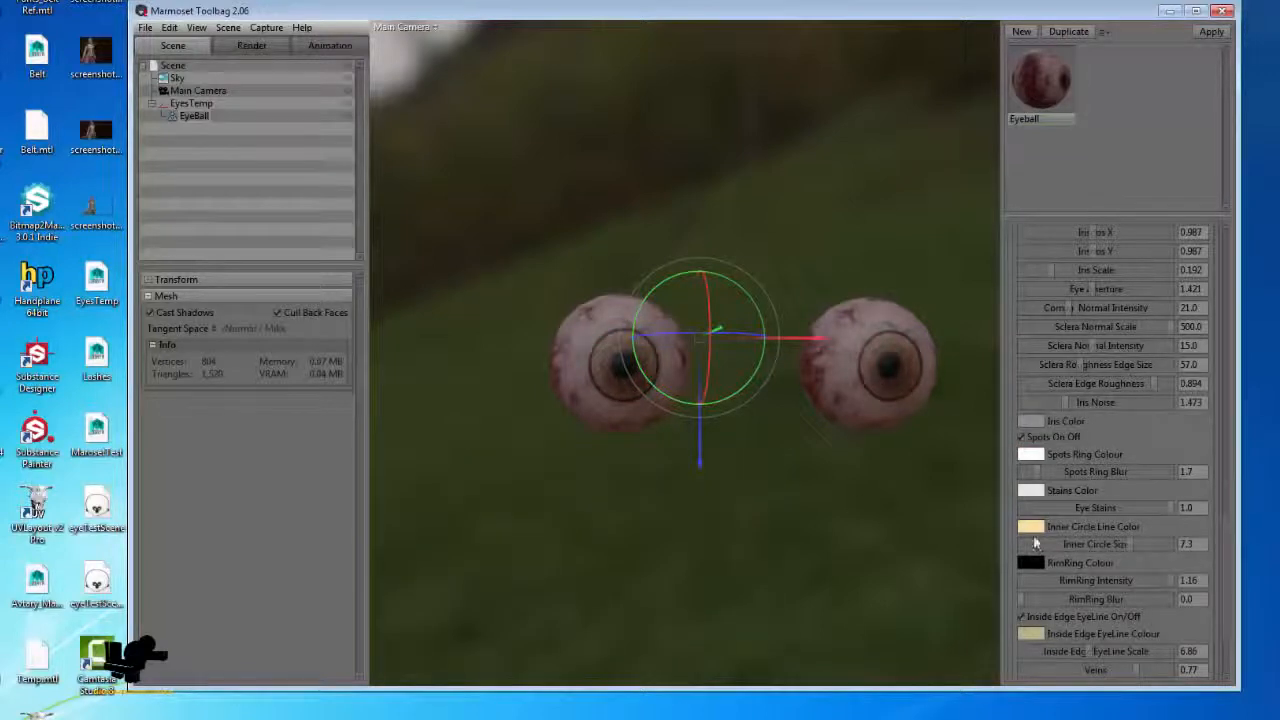
{"action": "left_click", "coordinate": [1032, 530]}
{"action": "left_click_drag", "start_coordinate": [468, 562], "coordinate": [289, 429]}
{"action": "left_click", "coordinate": [732, 484]}
Change the rim ring colour and the inside edge eye line colour to white
{"action": "left_click", "coordinate": [1030, 562]}
{"action": "left_click_drag", "start_coordinate": [550, 648], "coordinate": [289, 410]}
{"action": "left_click", "coordinate": [745, 487]}
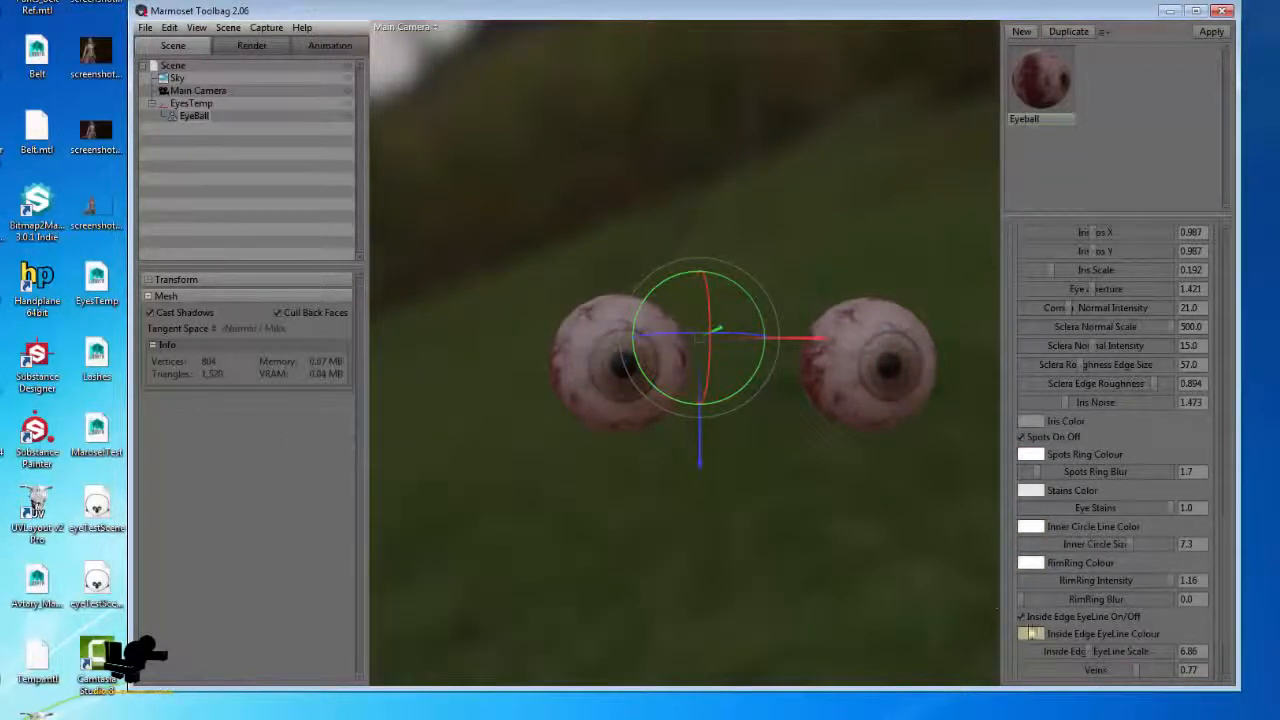
{"action": "left_click", "coordinate": [1030, 633]}
{"action": "left_click_drag", "start_coordinate": [528, 622], "coordinate": [297, 400]}
{"action": "left_click", "coordinate": [736, 484]}
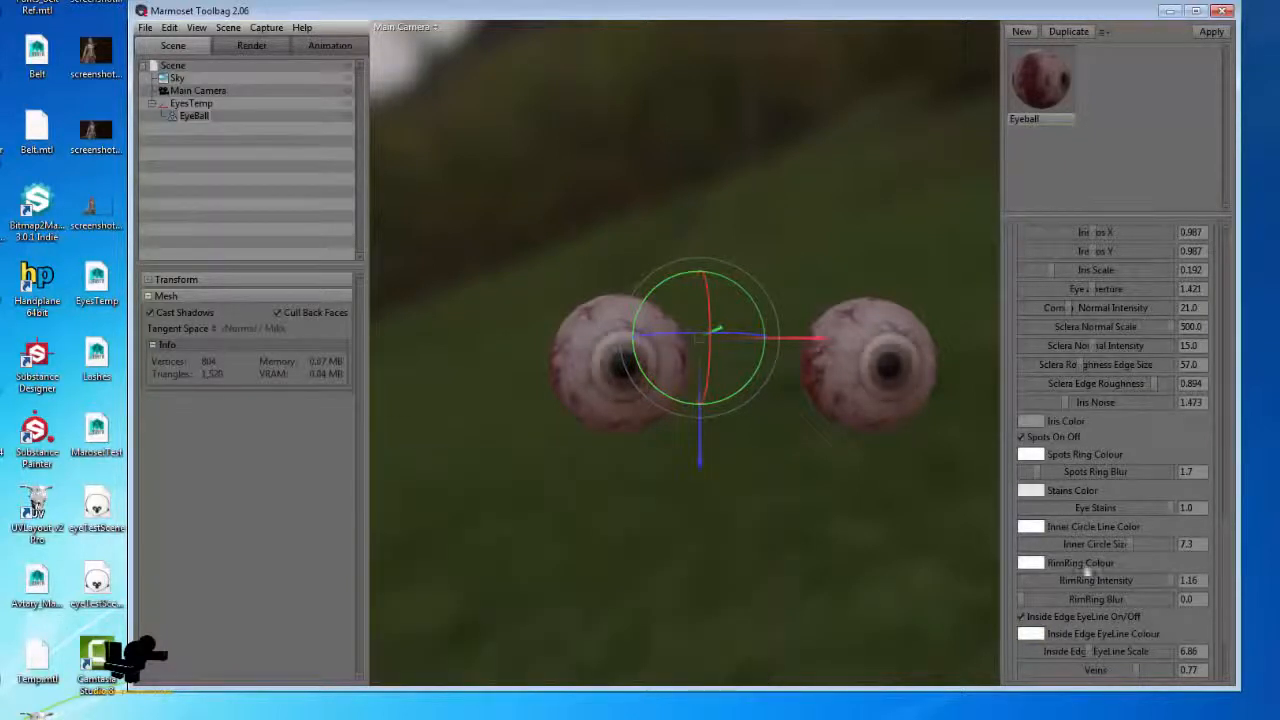
Turn off the Substance's spots and the inside edge eye line
{"action": "scroll", "coordinate": [1057, 524], "scroll_direction": "down", "scroll_amount": 2}
{"action": "left_click", "coordinate": [1022, 361]}
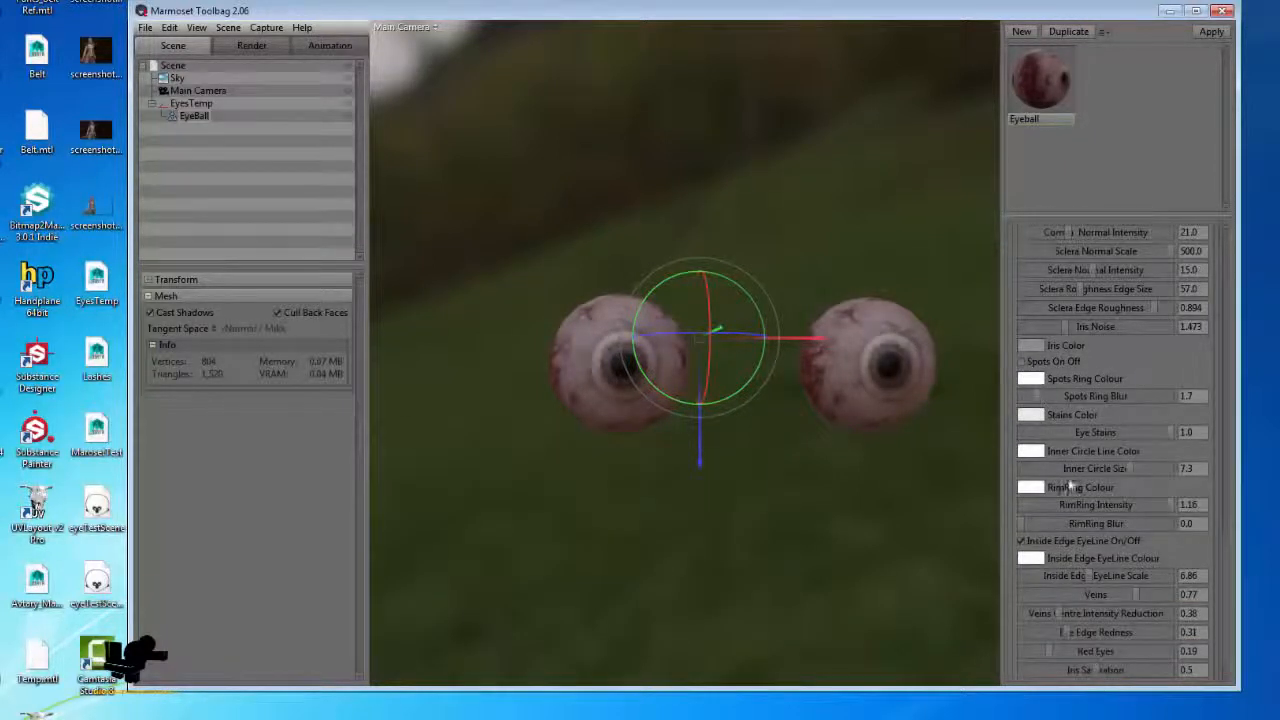
{"action": "scroll", "coordinate": [1070, 585], "scroll_direction": "down", "scroll_amount": 1}
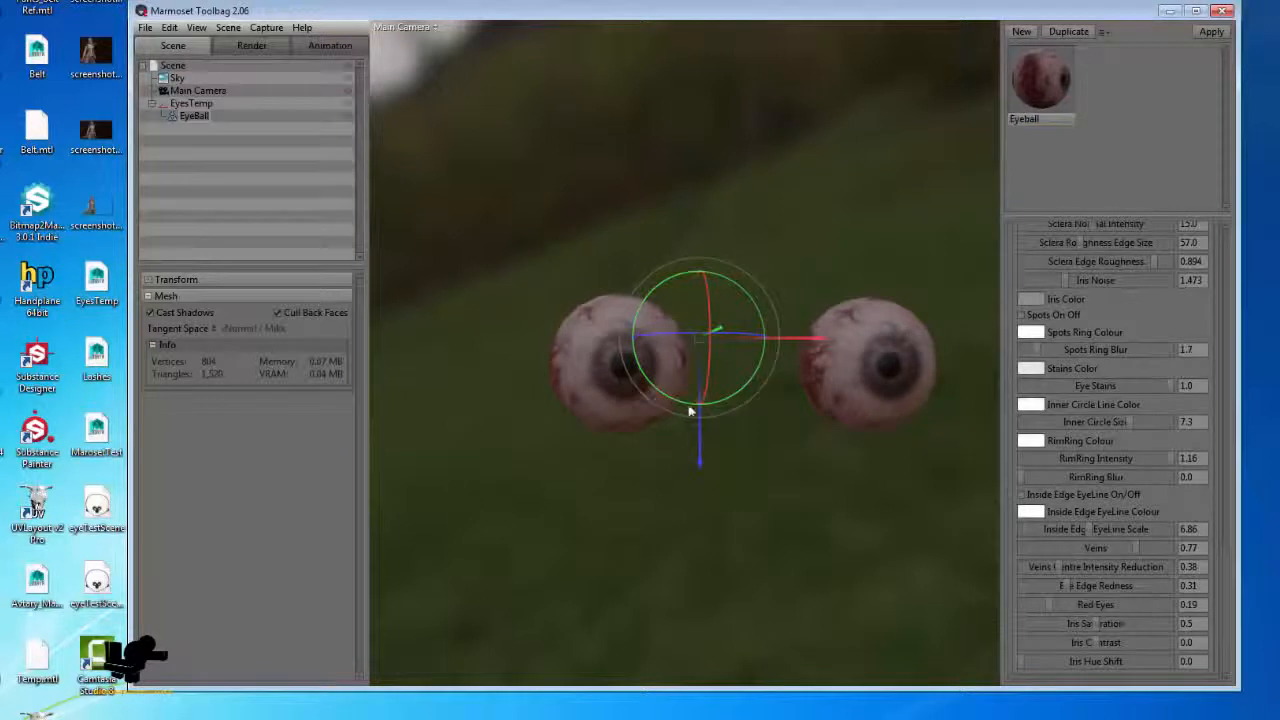
Try a light blue iris colour (79a4ff) on the eyeball material
{"action": "scroll", "coordinate": [689, 411], "scroll_direction": "up", "scroll_amount": 8}
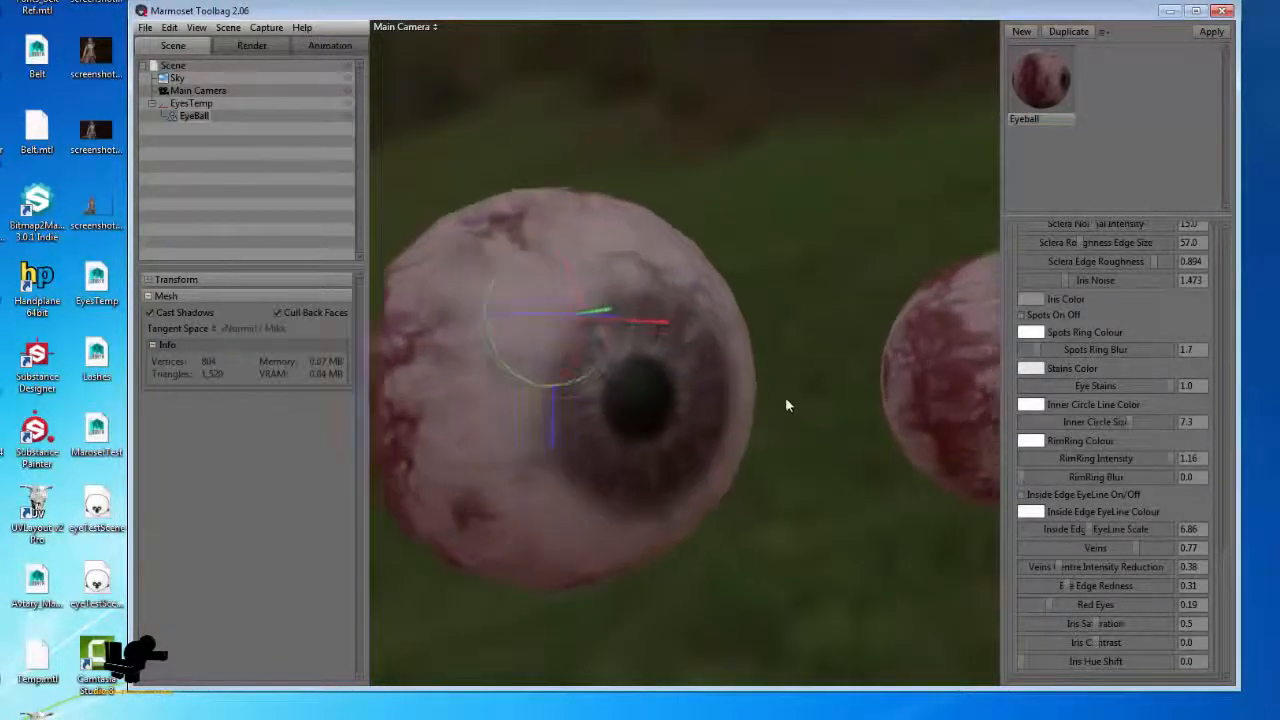
{"action": "middle_click_drag", "start_coordinate": [786, 402], "coordinate": [810, 425]}
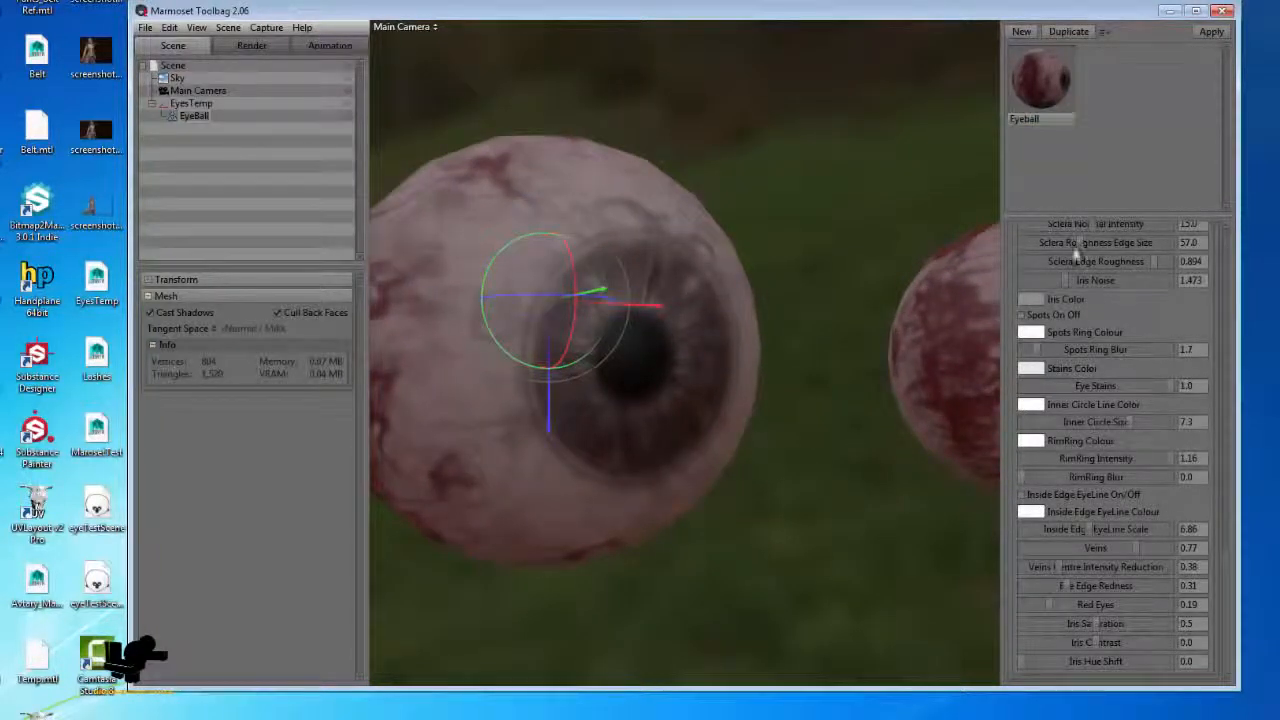
{"action": "left_click", "coordinate": [1036, 303]}
{"action": "left_click_drag", "start_coordinate": [502, 560], "coordinate": [583, 562]}
{"action": "left_click_drag", "start_coordinate": [597, 486], "coordinate": [489, 474]}
{"action": "left_click", "coordinate": [734, 482]}
{"action": "left_click", "coordinate": [1032, 303]}
{"action": "left_click", "coordinate": [734, 484]}
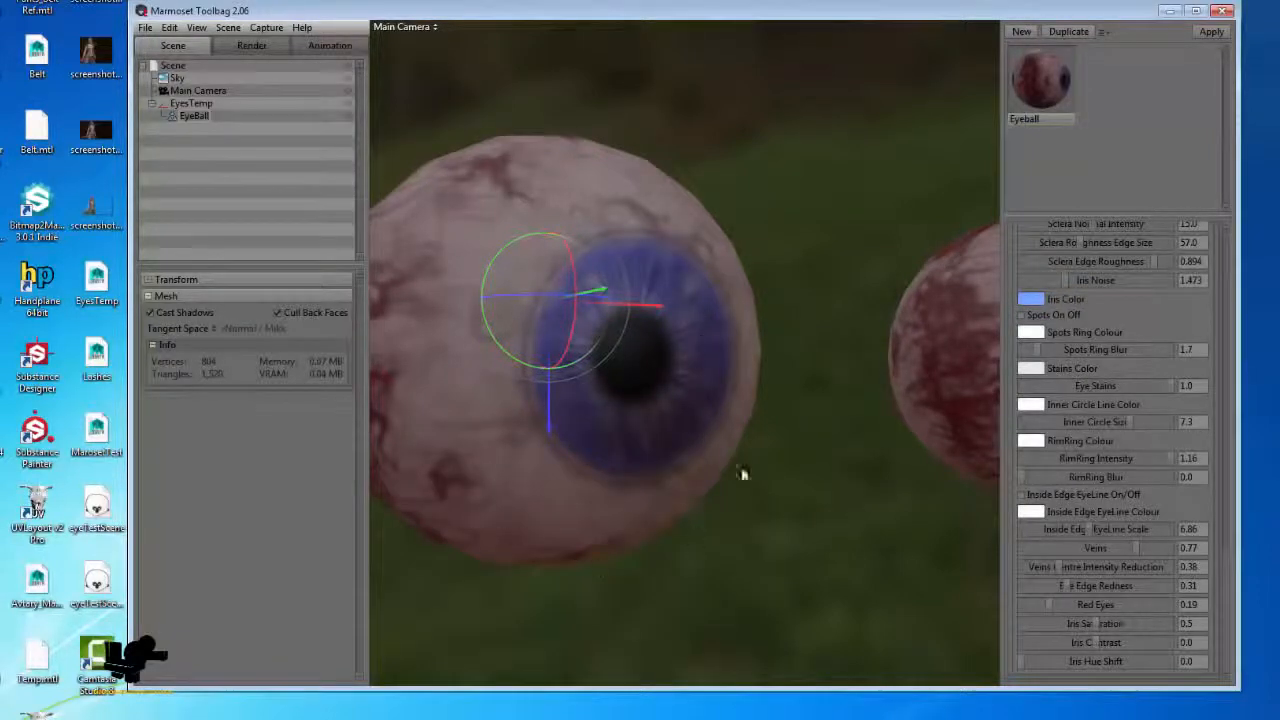
Change the Substance's iris colour to a fully saturated dark brown with hue 34 and value 43
{"action": "left_click", "coordinate": [1032, 302]}
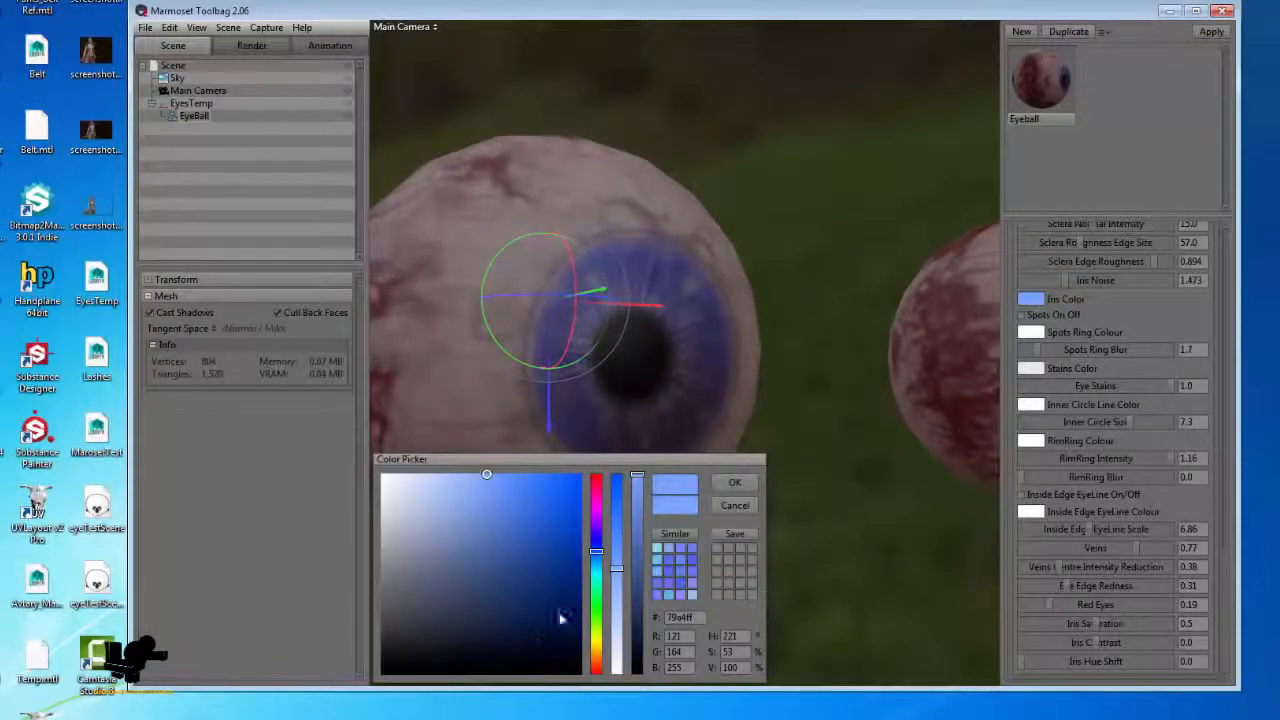
{"action": "left_click_drag", "start_coordinate": [595, 640], "coordinate": [596, 660]}
{"action": "left_click_drag", "start_coordinate": [537, 597], "coordinate": [608, 622]}
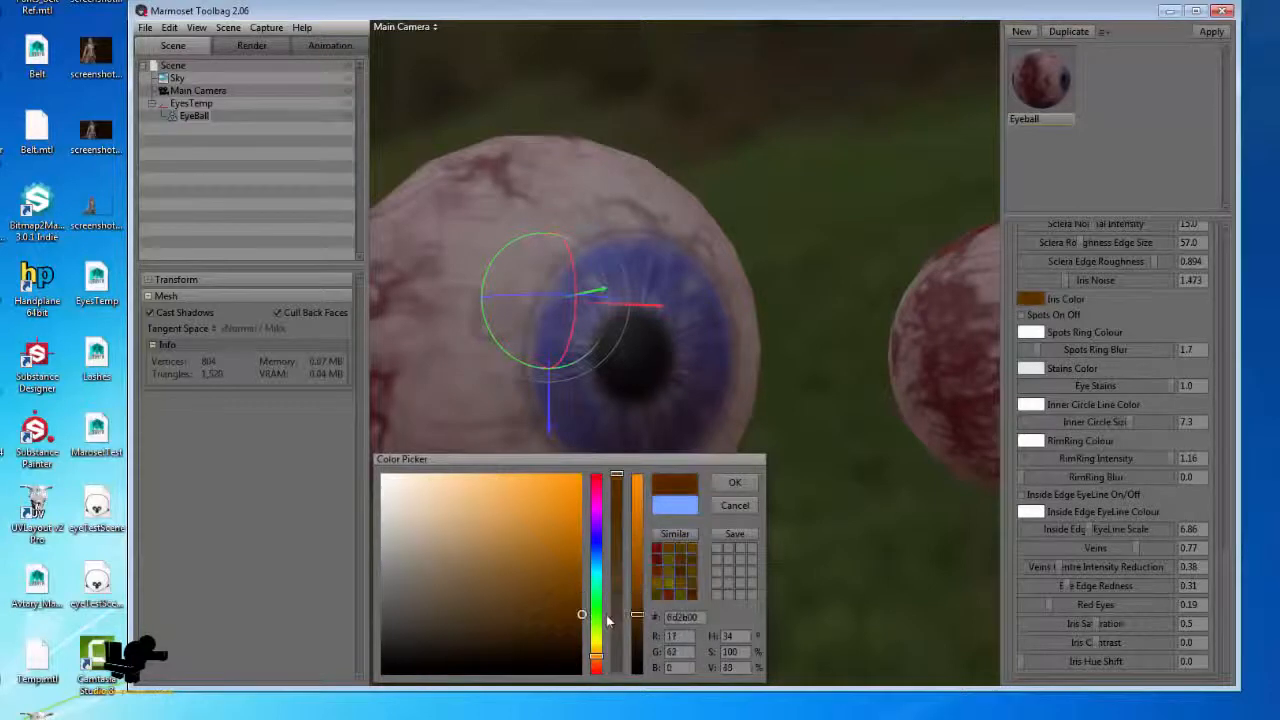
{"action": "left_click", "coordinate": [735, 482]}
{"action": "left_click_drag", "start_coordinate": [759, 573], "coordinate": [858, 467]}
Reduce the inner circle size and the eye stains to 0
{"action": "left_click_drag", "start_coordinate": [1121, 424], "coordinate": [917, 418]}
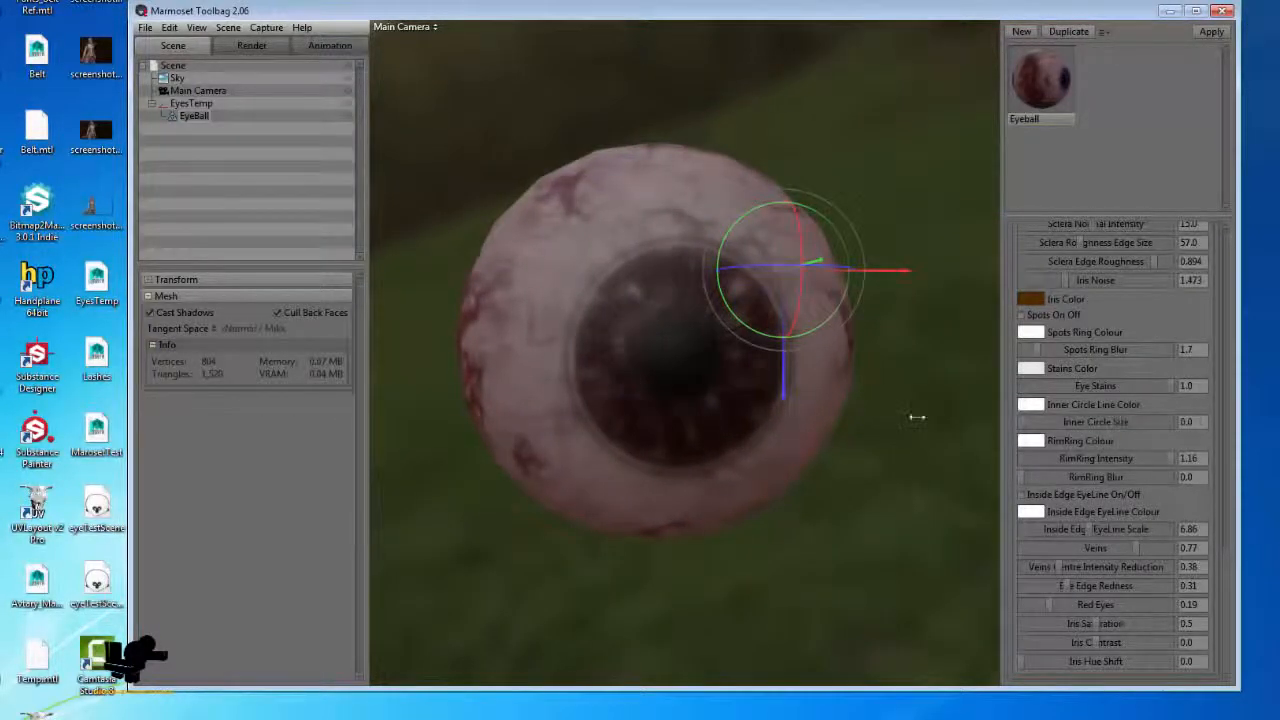
{"action": "left_click_drag", "start_coordinate": [772, 541], "coordinate": [783, 537]}
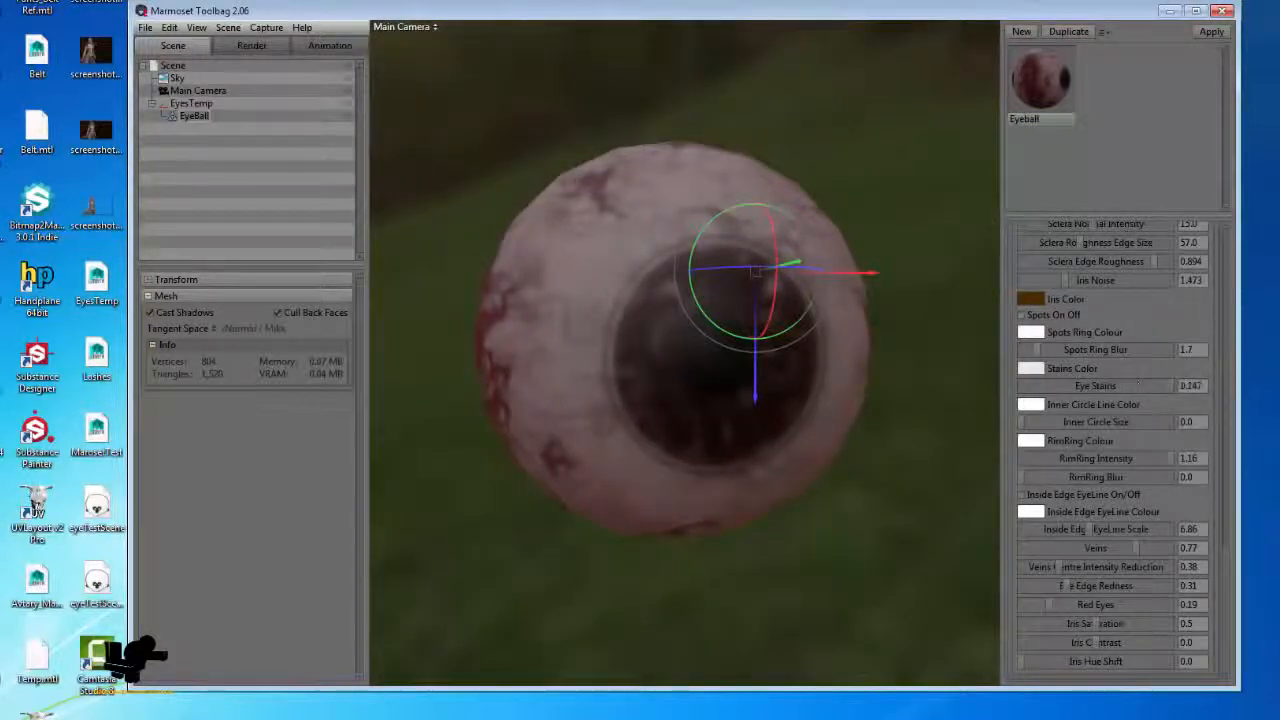
{"action": "left_click_drag", "start_coordinate": [1176, 386], "coordinate": [917, 386]}
{"action": "left_click_drag", "start_coordinate": [887, 433], "coordinate": [727, 470]}
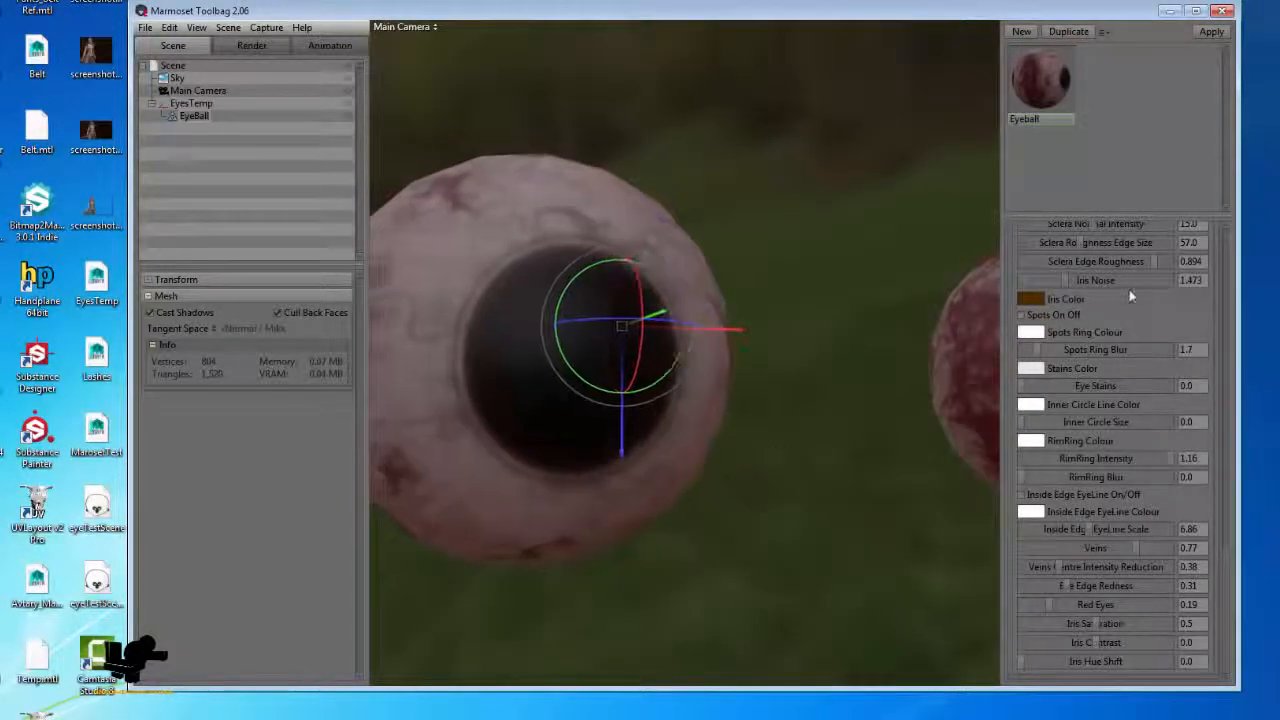
Brighten the iris colour to orange-brown 7b4500 and check it on both eyeballs
{"action": "left_click", "coordinate": [1030, 299]}
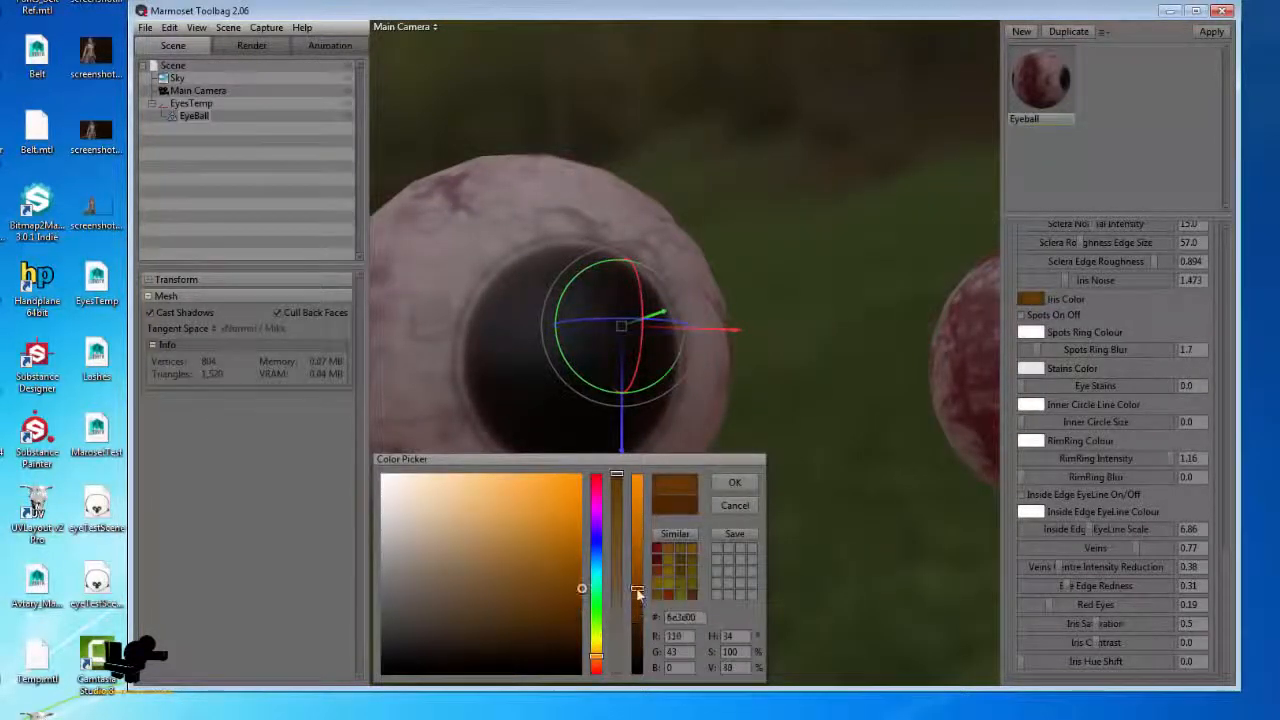
{"action": "left_click", "coordinate": [733, 483]}
{"action": "left_click_drag", "start_coordinate": [777, 560], "coordinate": [700, 423]}
{"action": "right_click_drag", "start_coordinate": [700, 423], "coordinate": [788, 279]}
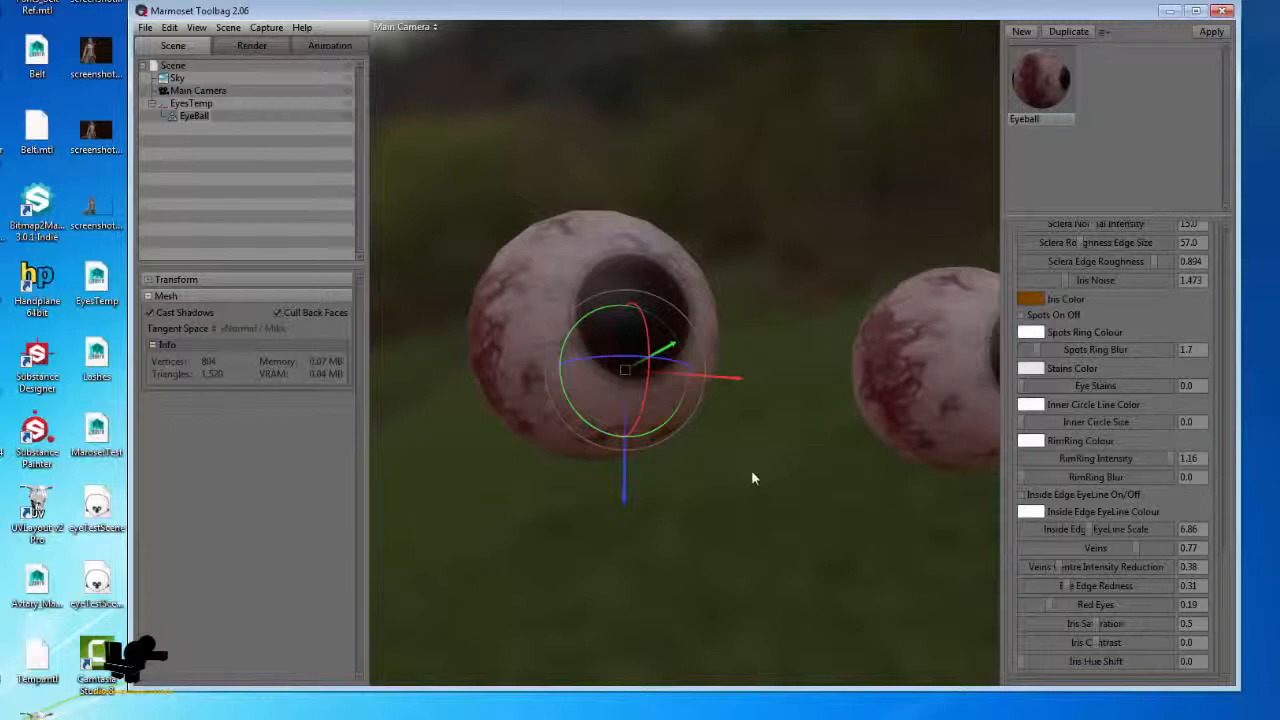
{"action": "left_click_drag", "start_coordinate": [753, 478], "coordinate": [897, 517]}
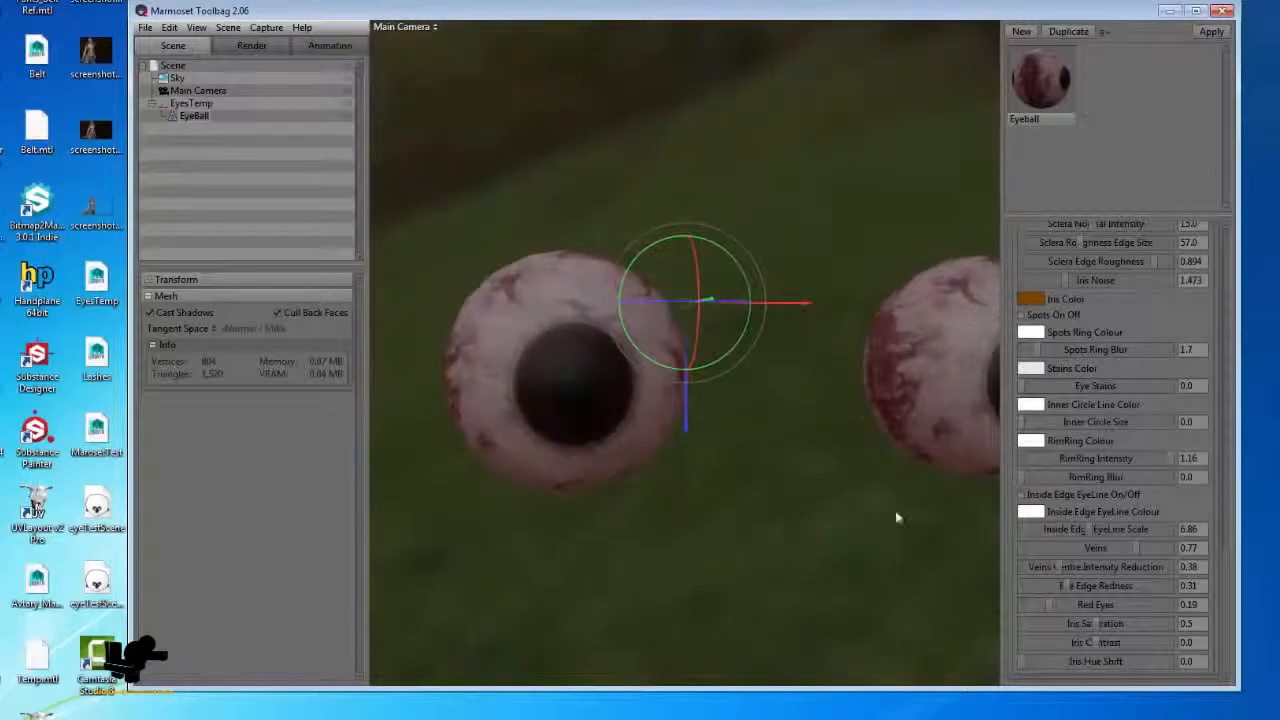
Turn on the Substance's spots and inspect the iris up close
{"action": "left_click", "coordinate": [1022, 315]}
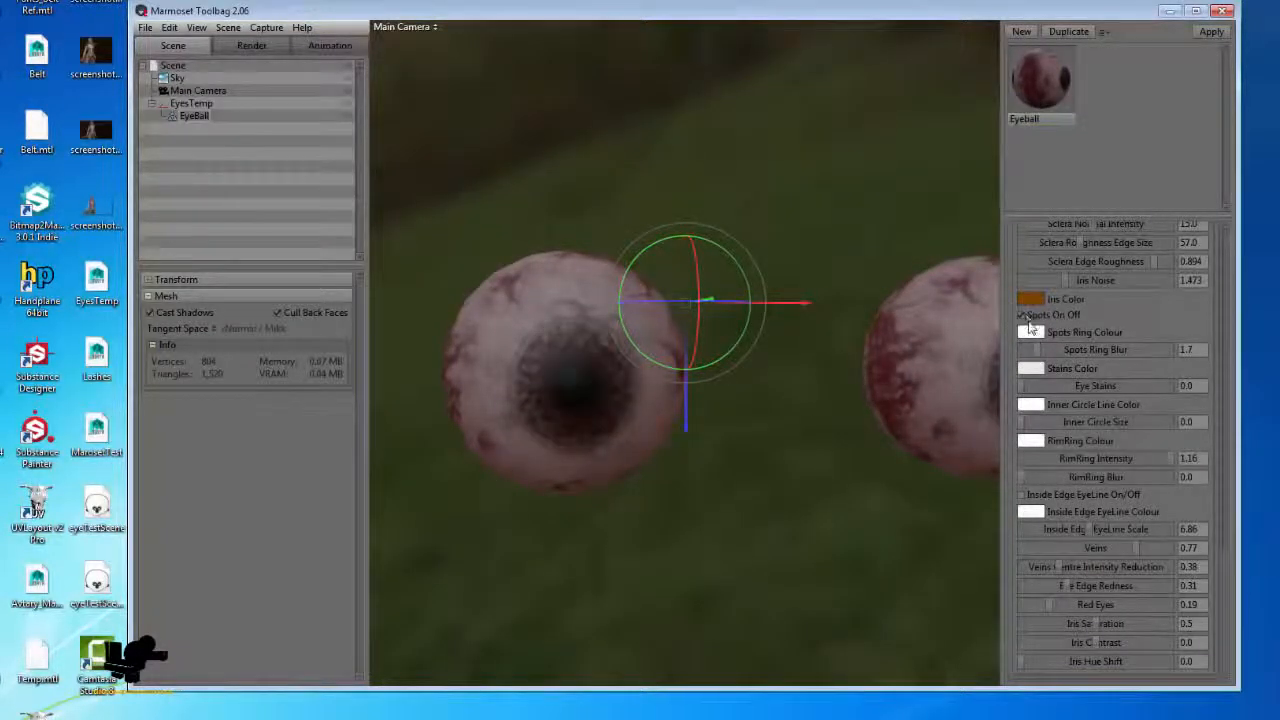
{"action": "left_click_drag", "start_coordinate": [498, 436], "coordinate": [554, 417]}
{"action": "right_click_drag", "start_coordinate": [554, 417], "coordinate": [714, 371]}
{"action": "middle_click_drag", "start_coordinate": [866, 275], "coordinate": [872, 326]}
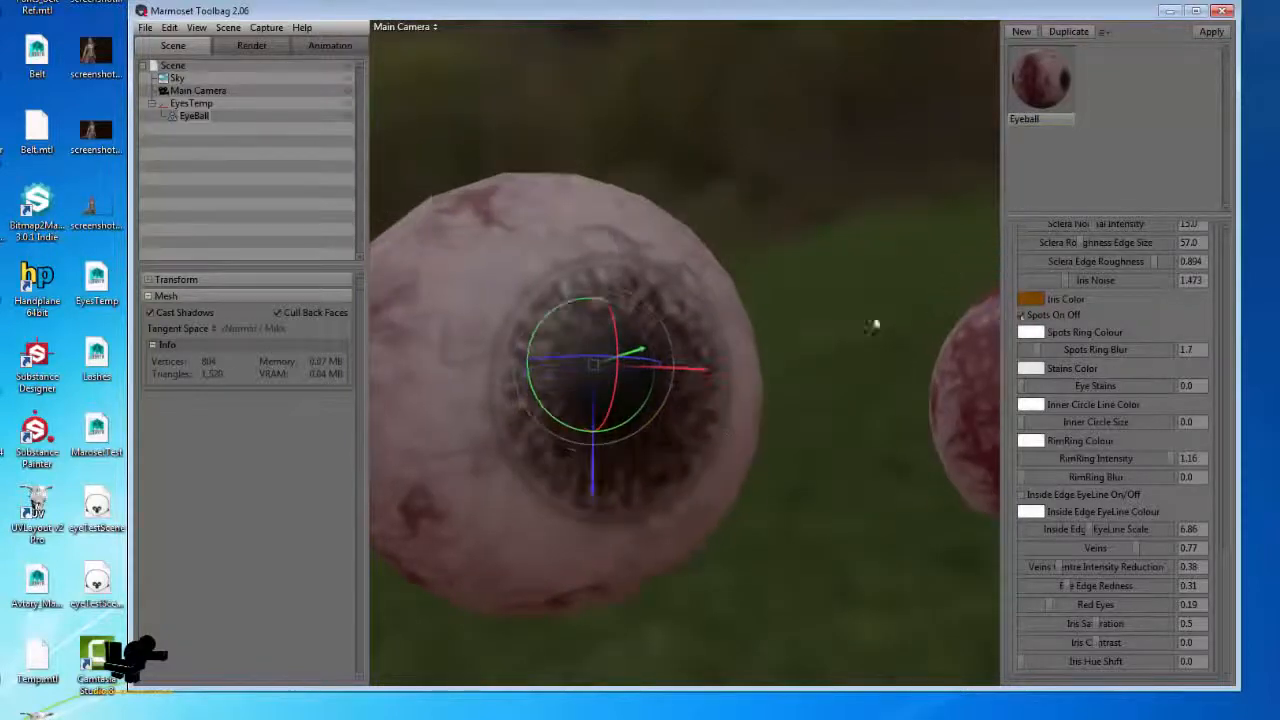
Try different spots ring blur amounts, ending at 2.694
{"action": "left_click_drag", "start_coordinate": [1036, 353], "coordinate": [1133, 350]}
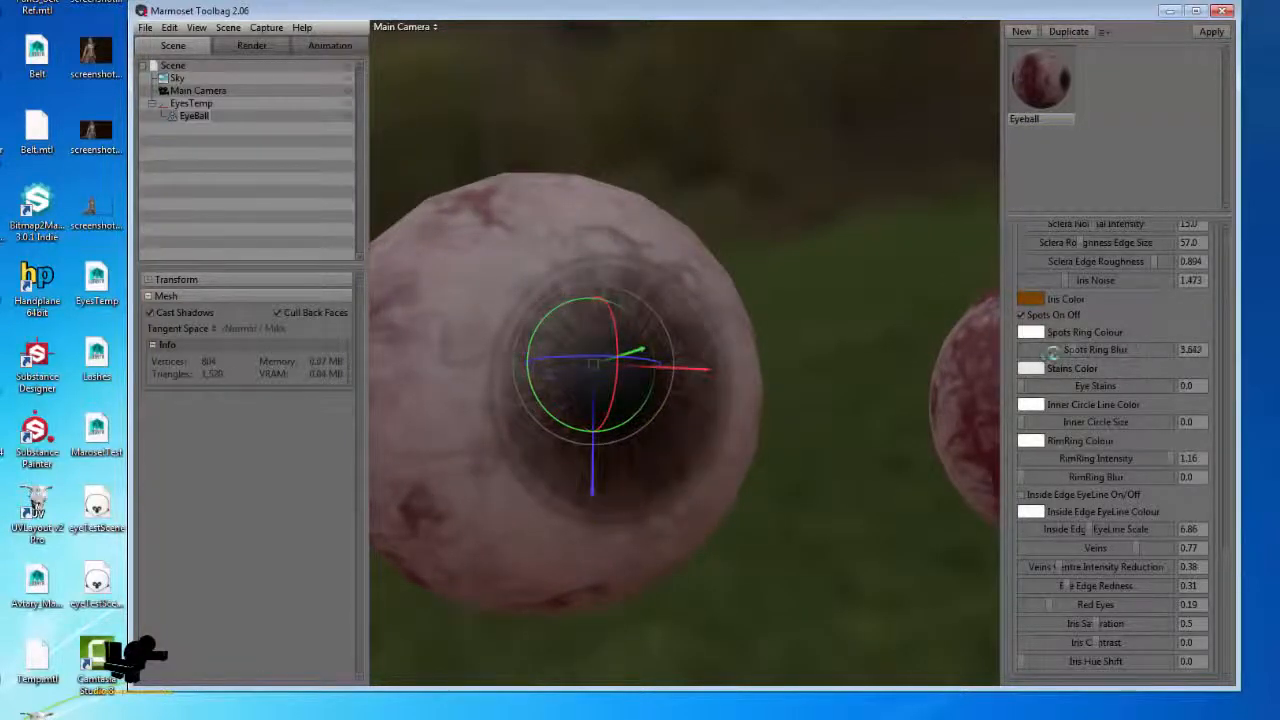
{"action": "left_click_drag", "start_coordinate": [1052, 353], "coordinate": [998, 353]}
{"action": "left_click_drag", "start_coordinate": [1095, 349], "coordinate": [1128, 352]}
{"action": "left_click_drag", "start_coordinate": [1038, 352], "coordinate": [1030, 352]}
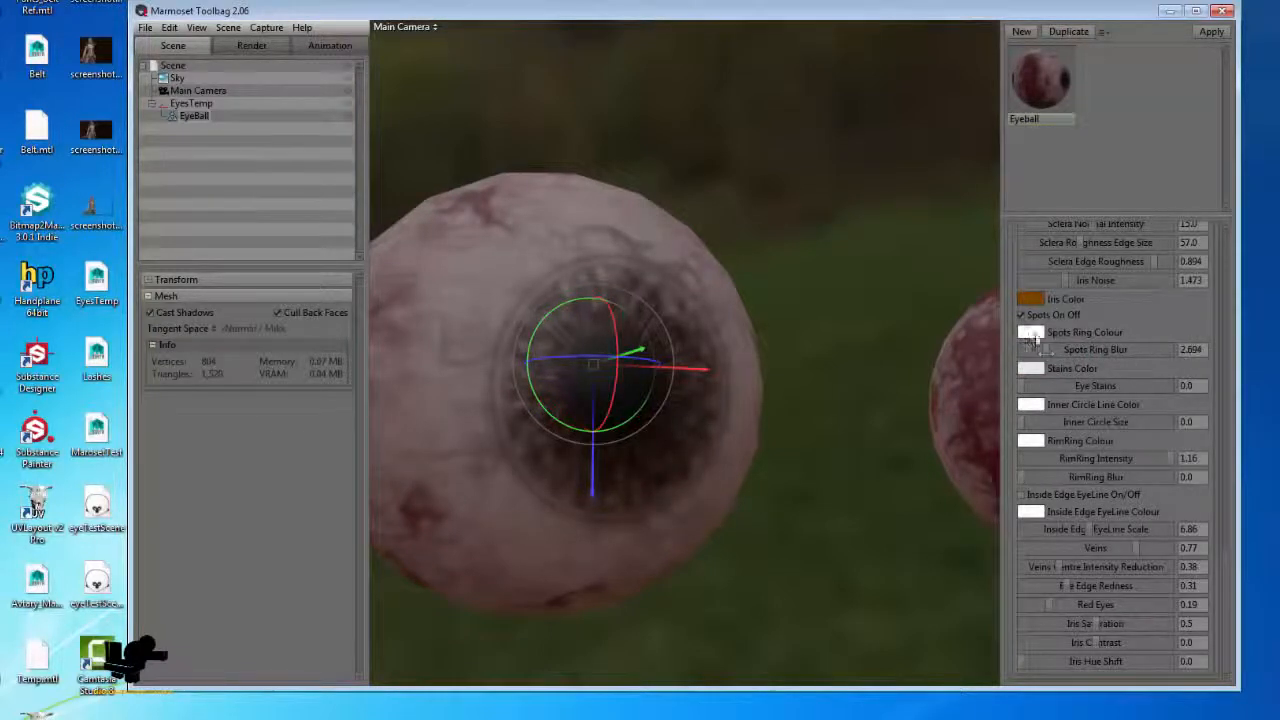
Try a dark red spots ring colour (970000) and check the iris
{"action": "left_click", "coordinate": [1030, 333]}
{"action": "left_click", "coordinate": [638, 549]}
{"action": "left_click", "coordinate": [734, 483]}
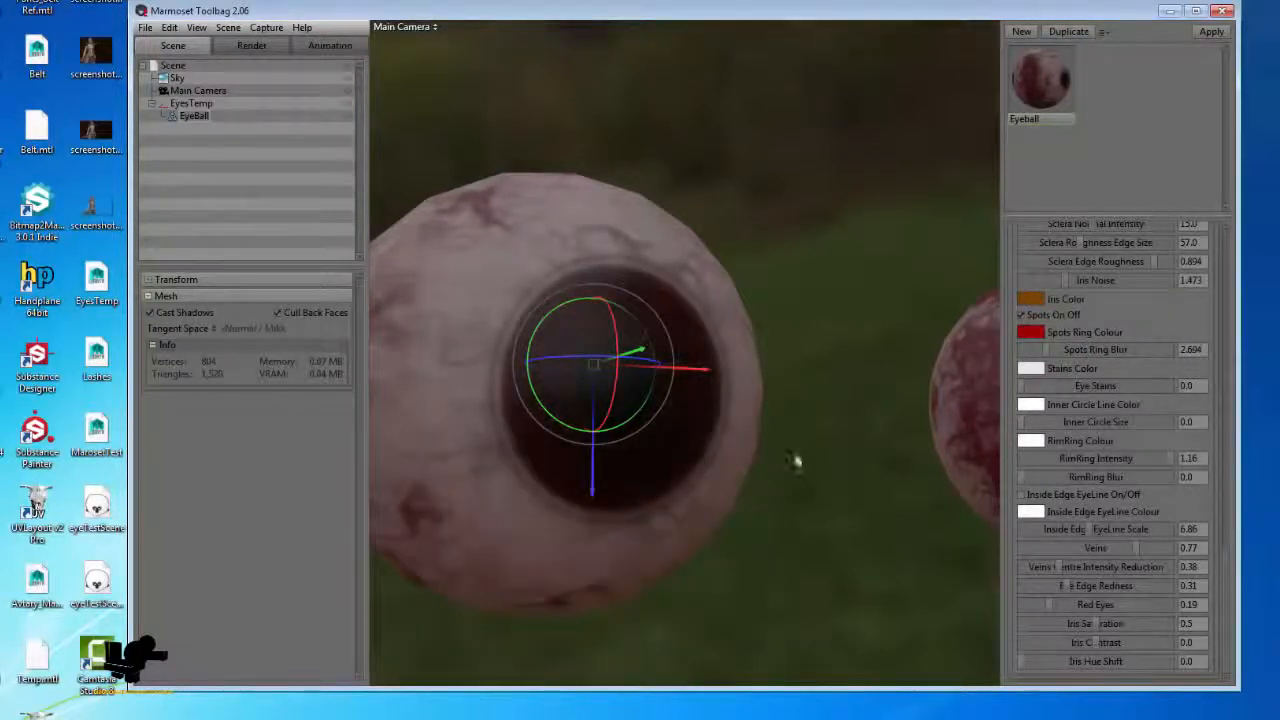
{"action": "left_click_drag", "start_coordinate": [794, 457], "coordinate": [764, 461]}
Try a bright green spots ring colour (2af700) and view both eyeballs
{"action": "left_click", "coordinate": [1027, 334]}
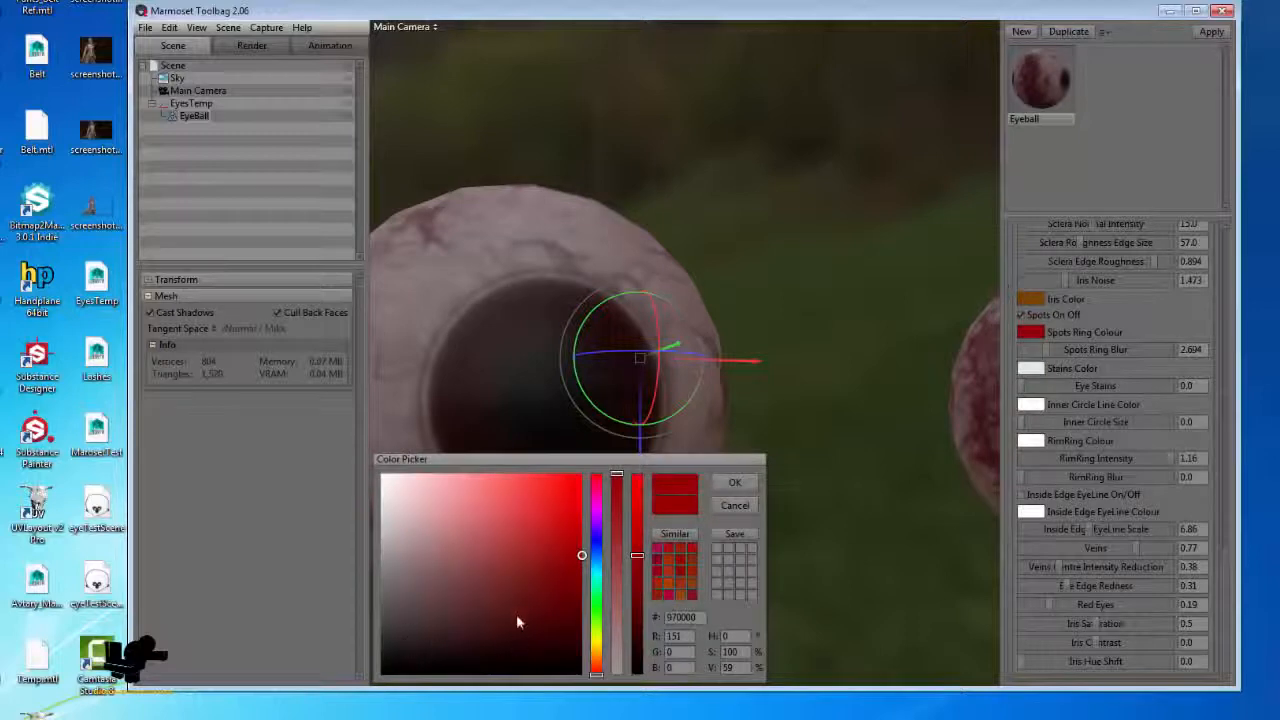
{"action": "left_click", "coordinate": [400, 473]}
{"action": "mouse_move", "coordinate": [467, 520]}
{"action": "left_mouse_down"}
{"action": "mouse_move", "coordinate": [434, 634]}
{"action": "mouse_move", "coordinate": [296, 484]}
{"action": "left_mouse_up"}
{"action": "left_click_drag", "start_coordinate": [596, 640], "coordinate": [596, 615]}
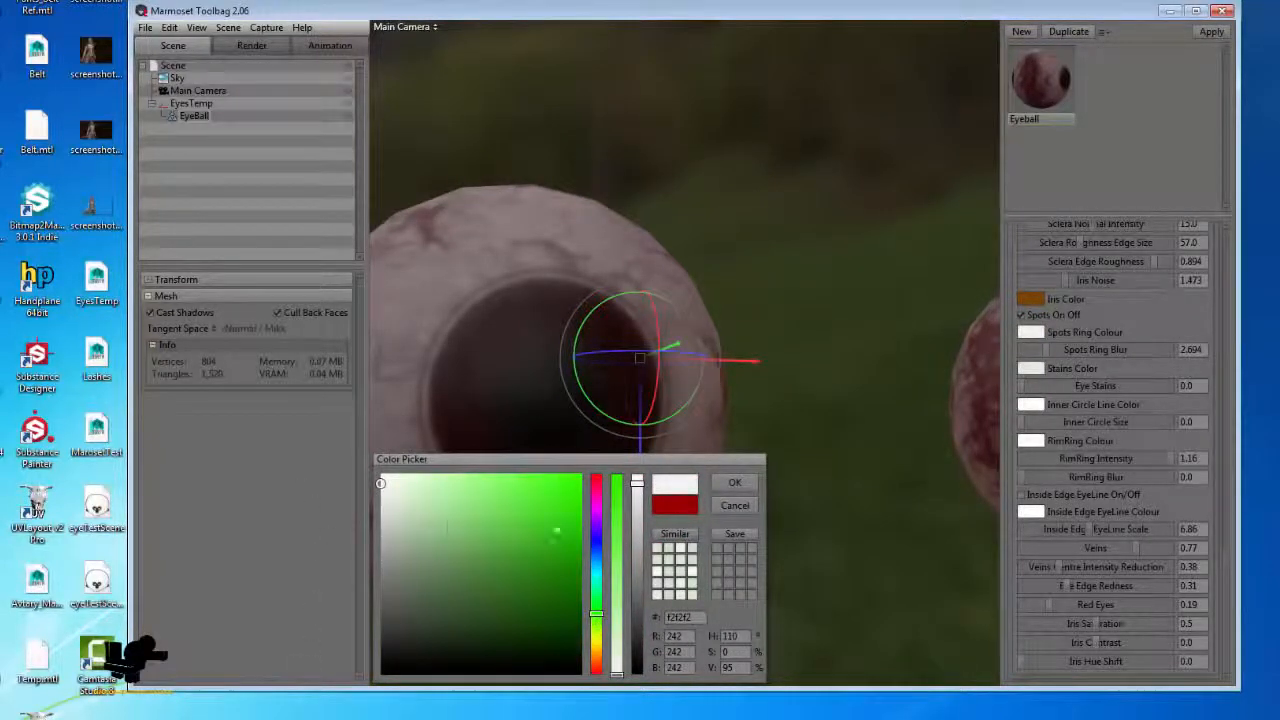
{"action": "left_click_drag", "start_coordinate": [540, 560], "coordinate": [651, 460]}
{"action": "left_click", "coordinate": [730, 484]}
{"action": "scroll", "coordinate": [789, 531], "scroll_direction": "down", "scroll_amount": 5}
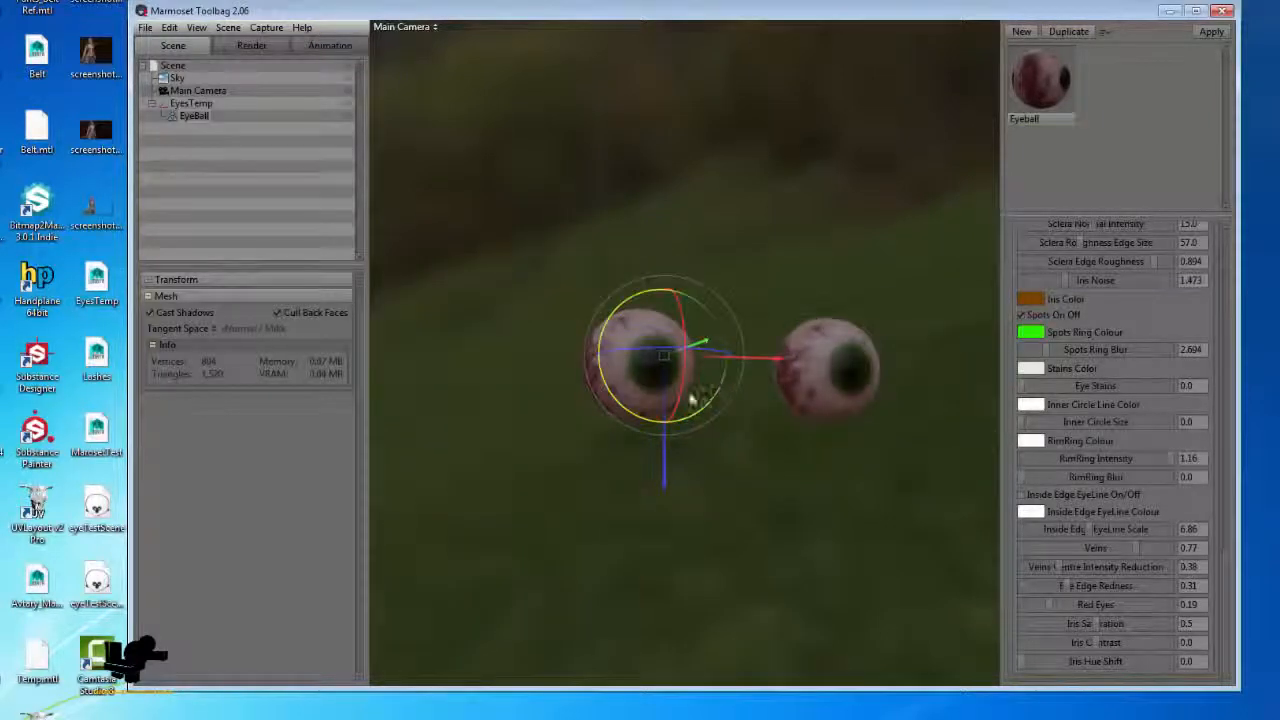
{"action": "left_click_drag", "start_coordinate": [700, 400], "coordinate": [737, 414]}
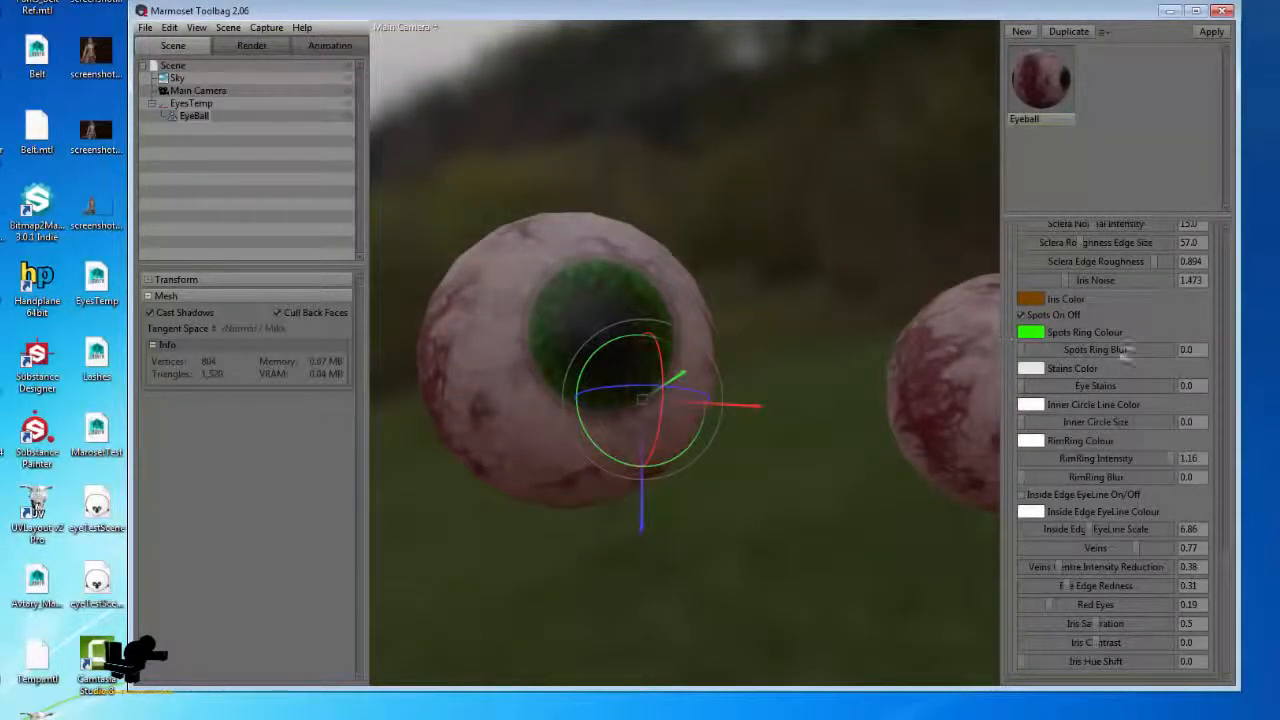
Experiment with the spots ring blur on the green ring, ending at 6.4
{"action": "left_click_drag", "start_coordinate": [1086, 360], "coordinate": [1091, 360]}
{"action": "left_click_drag", "start_coordinate": [518, 308], "coordinate": [737, 546]}
{"action": "scroll", "coordinate": [603, 411], "scroll_direction": "down", "scroll_amount": 5}
{"action": "scroll", "coordinate": [686, 471], "scroll_direction": "up", "scroll_amount": 6}
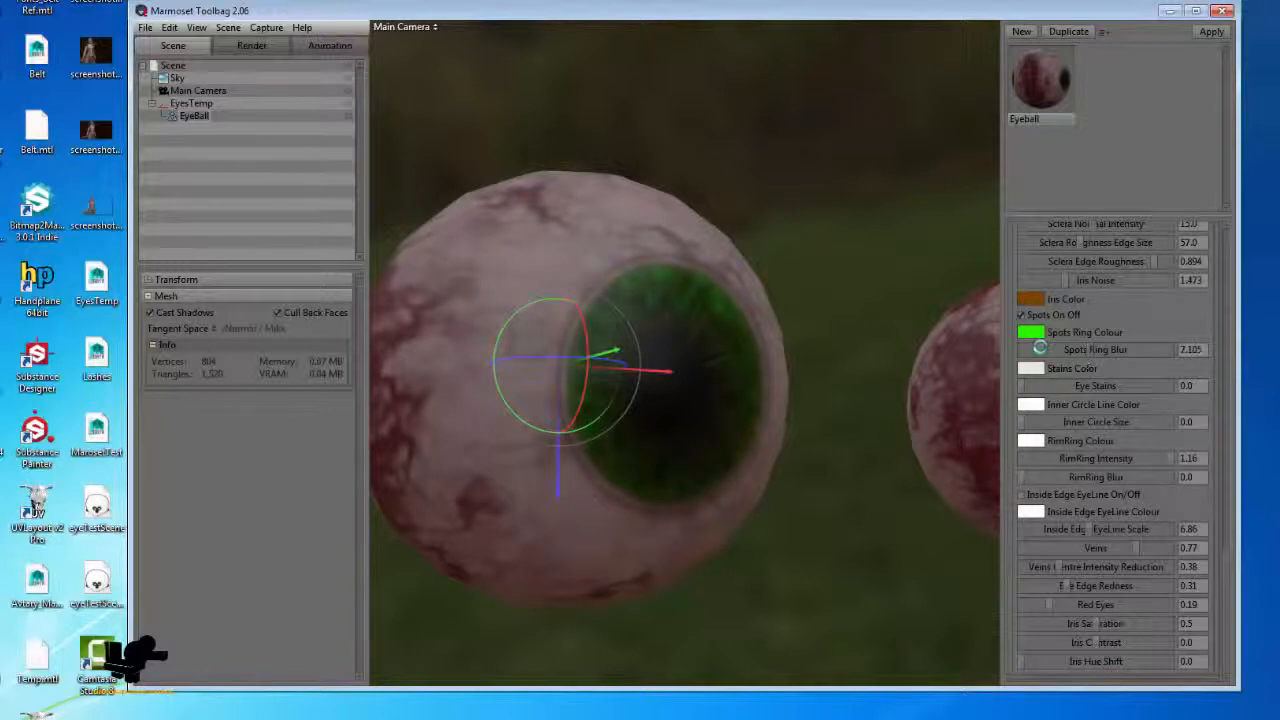
Change the spots ring colour to dark yellow 9b8e00 and inspect the iris near and far
{"action": "left_click", "coordinate": [1036, 334]}
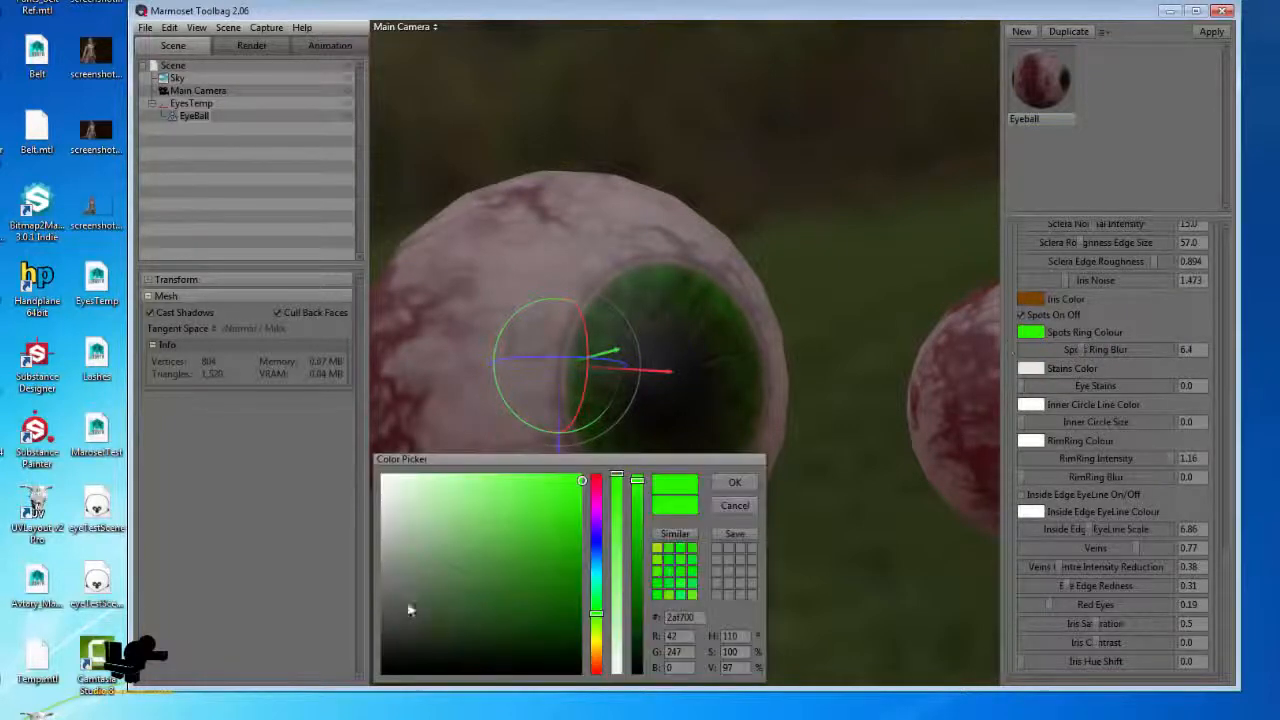
{"action": "mouse_move", "coordinate": [596, 628]}
{"action": "left_mouse_down"}
{"action": "mouse_move", "coordinate": [598, 656]}
{"action": "mouse_move", "coordinate": [596, 643]}
{"action": "left_mouse_up"}
{"action": "left_click_drag", "start_coordinate": [567, 569], "coordinate": [614, 552]}
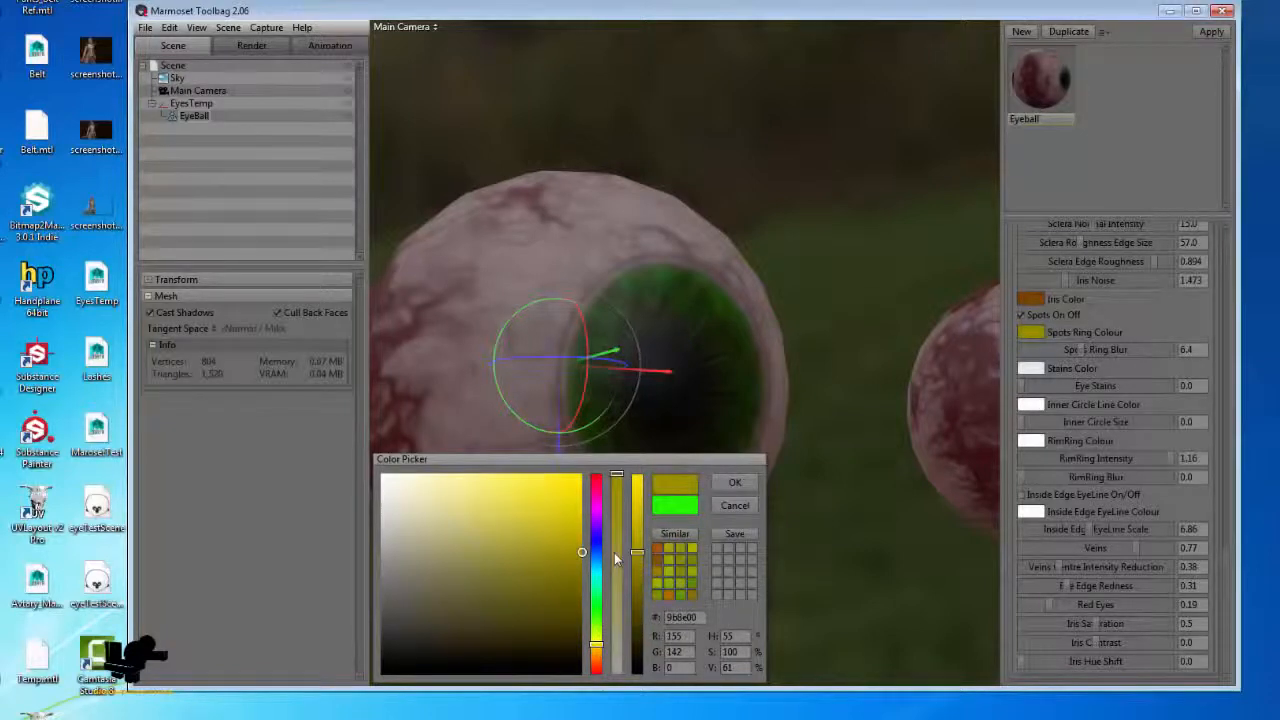
{"action": "left_click", "coordinate": [731, 487]}
{"action": "left_click_drag", "start_coordinate": [843, 460], "coordinate": [758, 472]}
{"action": "scroll", "coordinate": [651, 348], "scroll_direction": "down", "scroll_amount": 7}
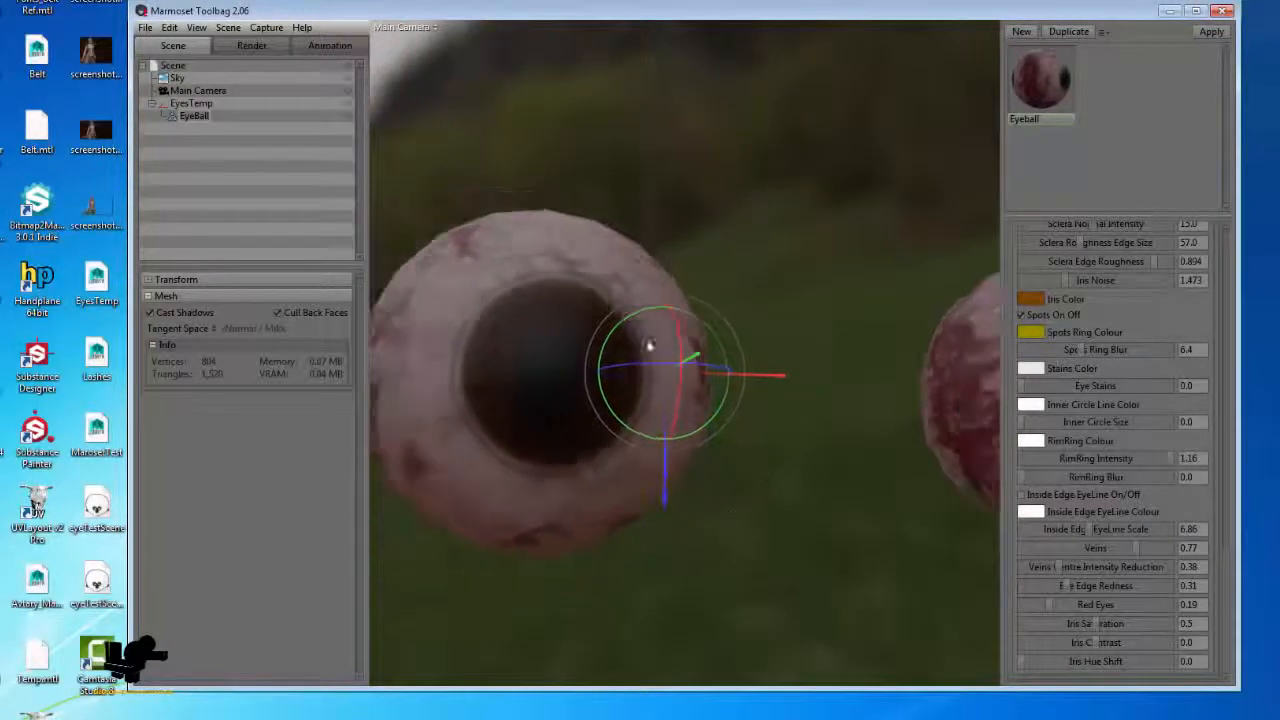
{"action": "scroll", "coordinate": [693, 375], "scroll_direction": "up", "scroll_amount": 8}
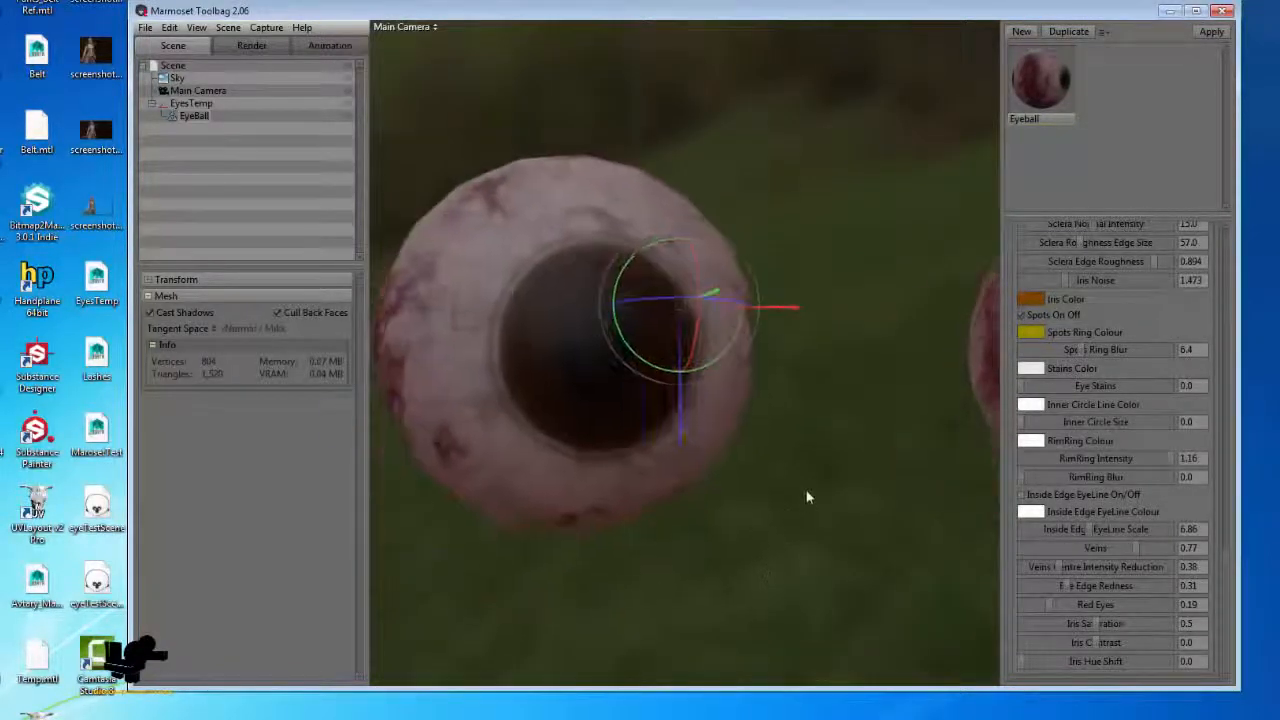
Brighten the orange-brown iris colour slightly and view both eyeballs from a distance
{"action": "left_click", "coordinate": [1031, 300]}
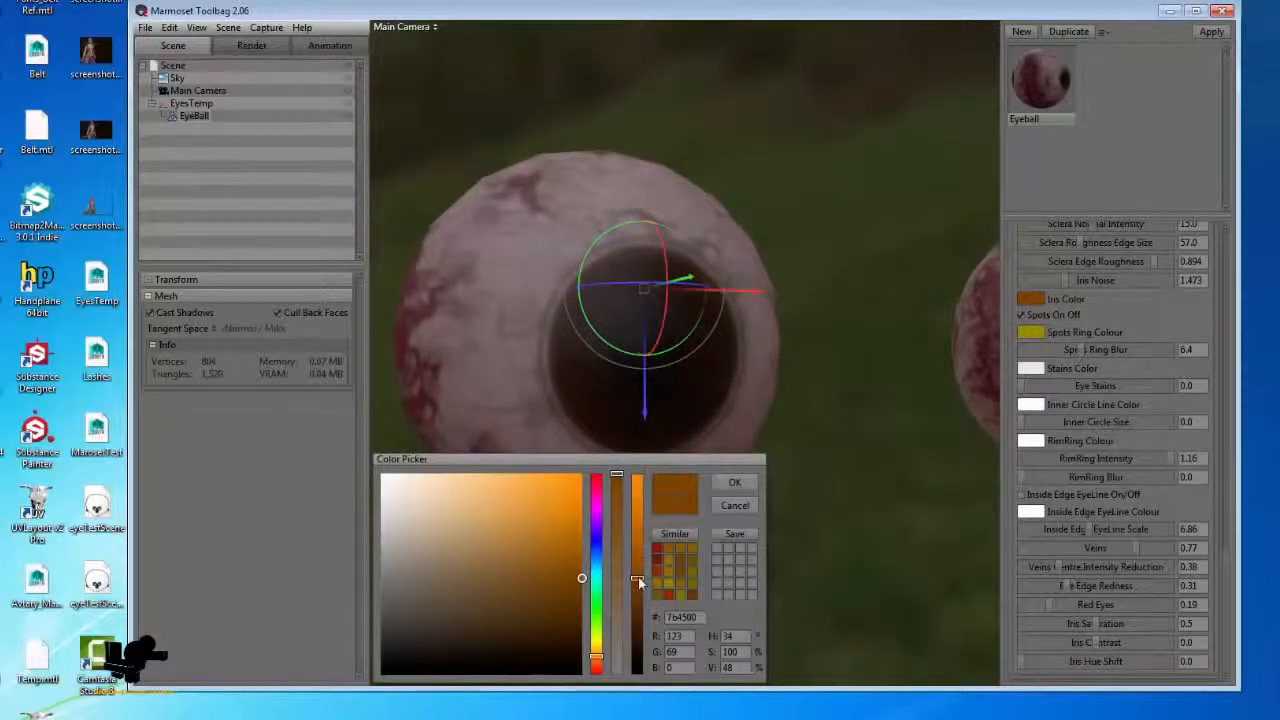
{"action": "left_click_drag", "start_coordinate": [638, 581], "coordinate": [638, 560]}
{"action": "left_click", "coordinate": [734, 482]}
{"action": "scroll", "coordinate": [698, 284], "scroll_direction": "down", "scroll_amount": 5}
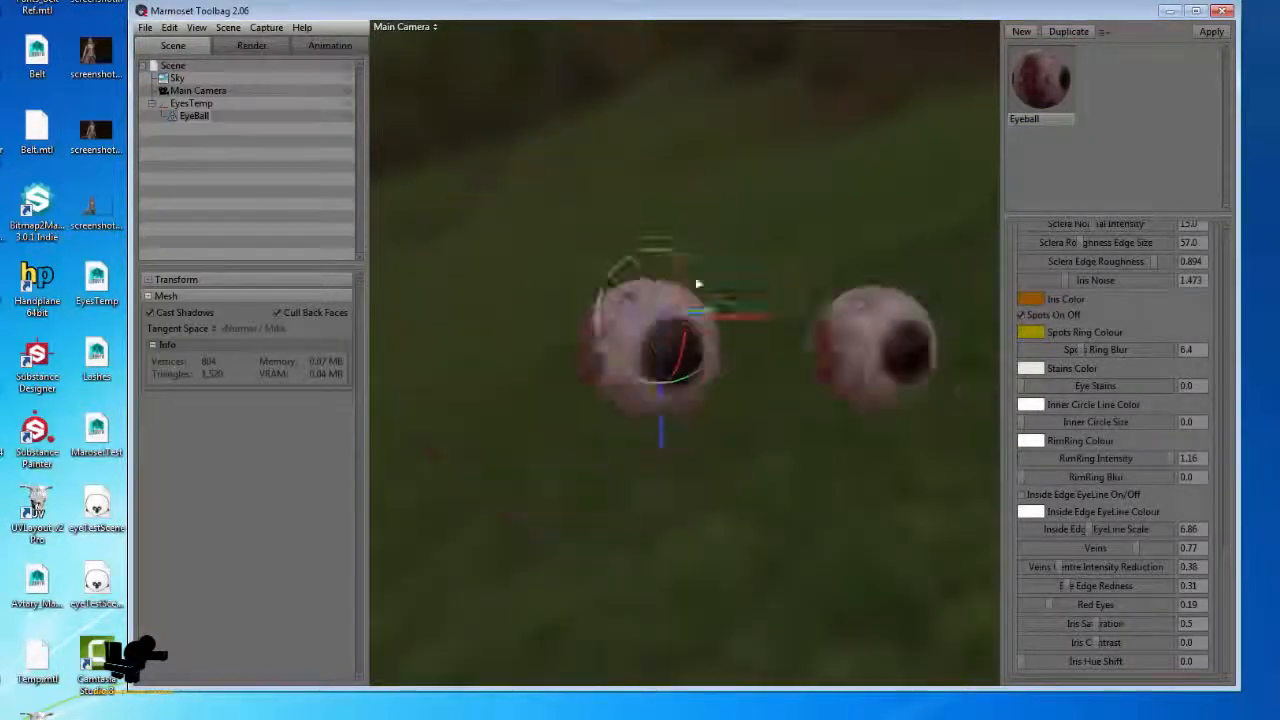
{"action": "scroll", "coordinate": [698, 284], "scroll_direction": "down", "scroll_amount": 3}
{"action": "mouse_move", "coordinate": [698, 284]}
{"action": "left_mouse_down"}
{"action": "mouse_move", "coordinate": [670, 302]}
{"action": "mouse_move", "coordinate": [764, 303]}
{"action": "mouse_move", "coordinate": [712, 284]}
{"action": "left_mouse_up"}
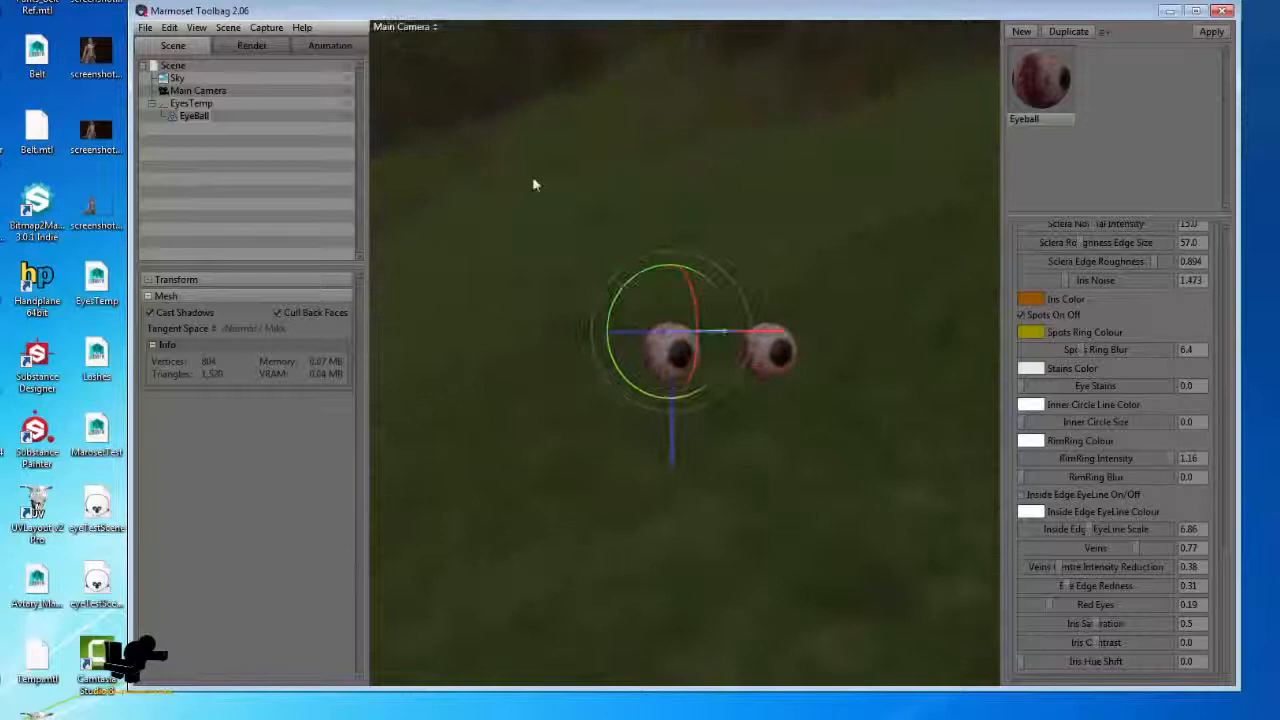
Open the sky light presets and preview the eyes under St Nicholas Church, Uffizi Gallery and Museum
{"action": "left_click", "coordinate": [176, 78]}
{"action": "left_click", "coordinate": [320, 297]}
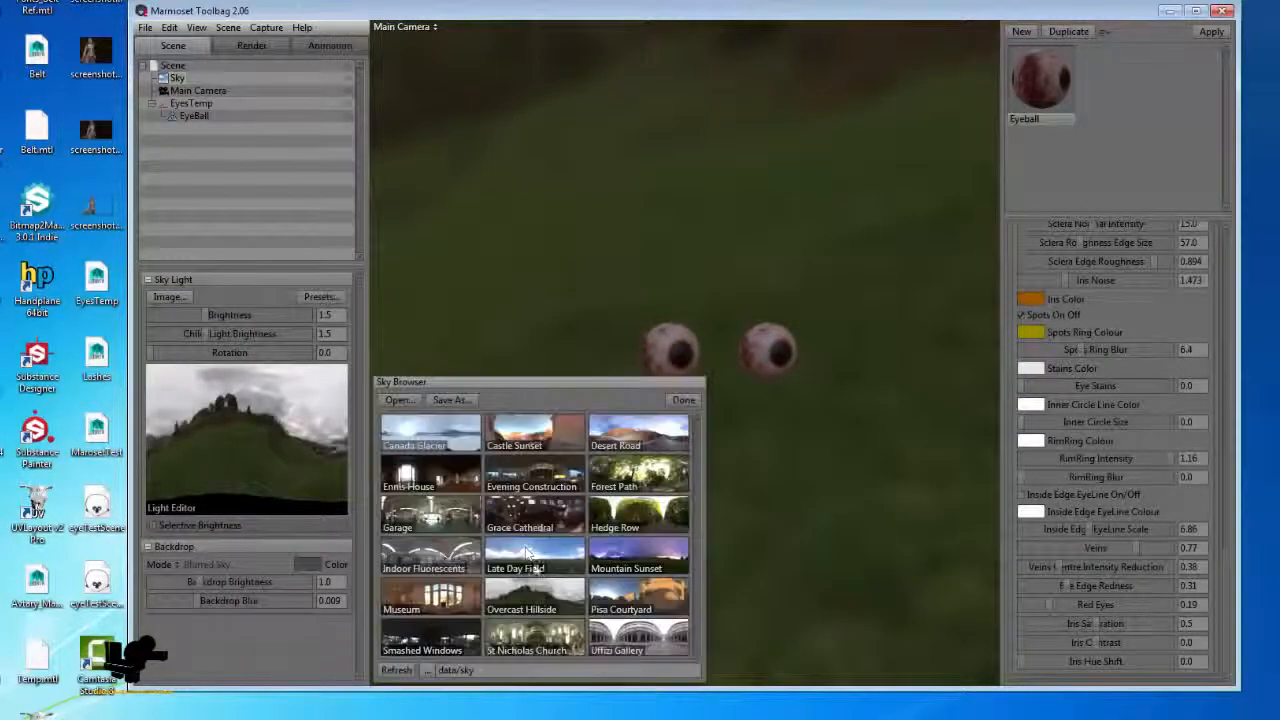
{"action": "left_click", "coordinate": [534, 636]}
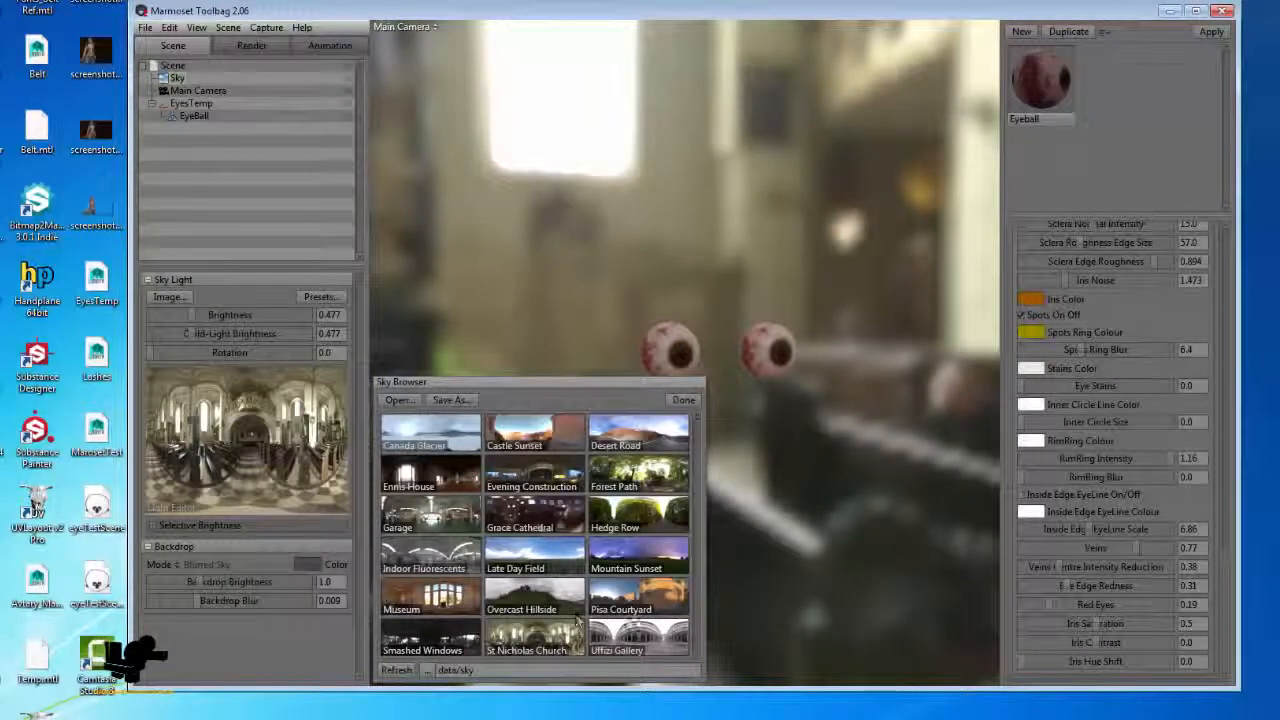
{"action": "left_click", "coordinate": [630, 645]}
{"action": "left_click", "coordinate": [560, 634]}
{"action": "left_click", "coordinate": [446, 599]}
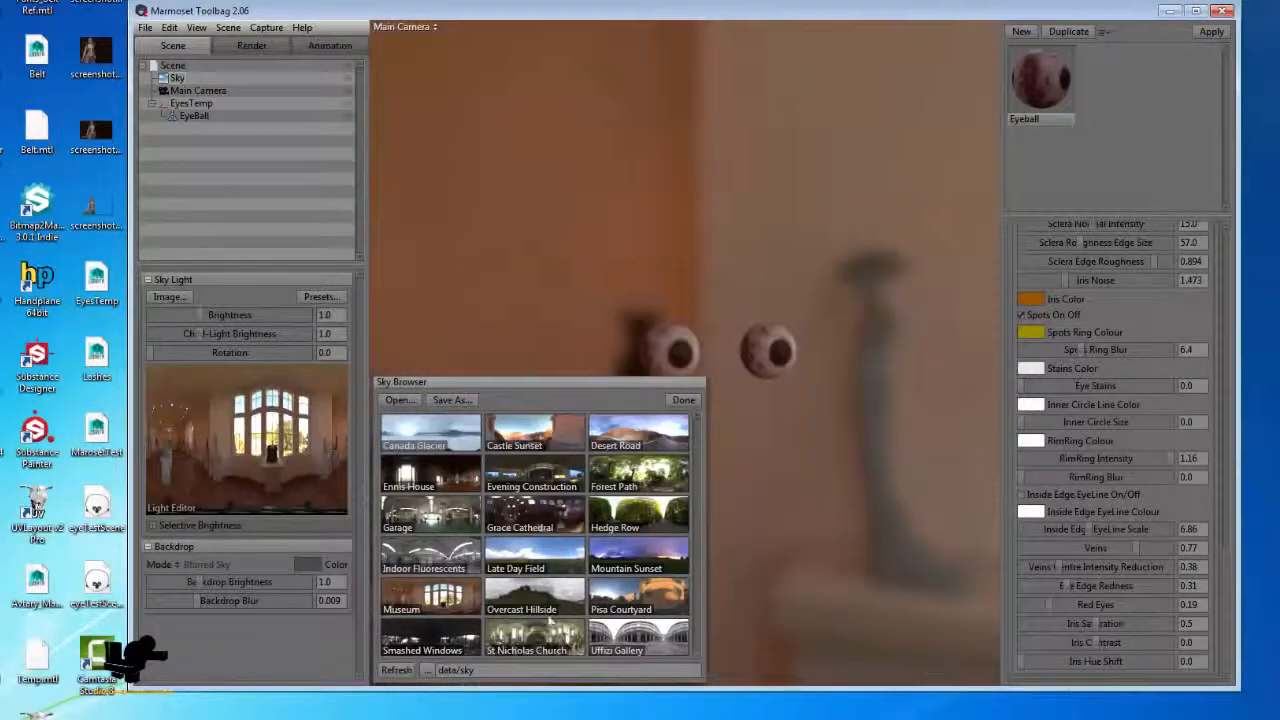
Try rotating the Museum, Garage and Indoor Fluorescents skies around the eyeballs
{"action": "left_click_drag", "start_coordinate": [820, 500], "coordinate": [735, 488], "text": "shift"}
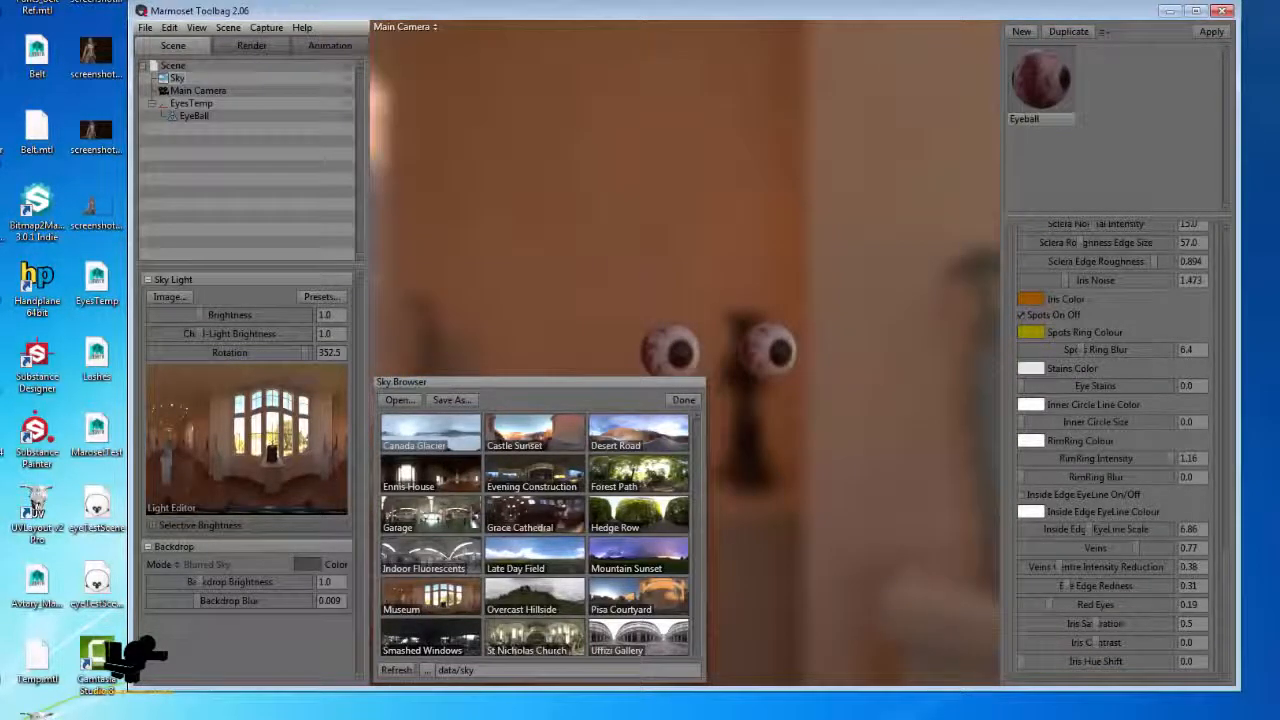
{"action": "left_click", "coordinate": [468, 521]}
{"action": "left_click_drag", "start_coordinate": [874, 486], "coordinate": [727, 486], "text": "shift"}
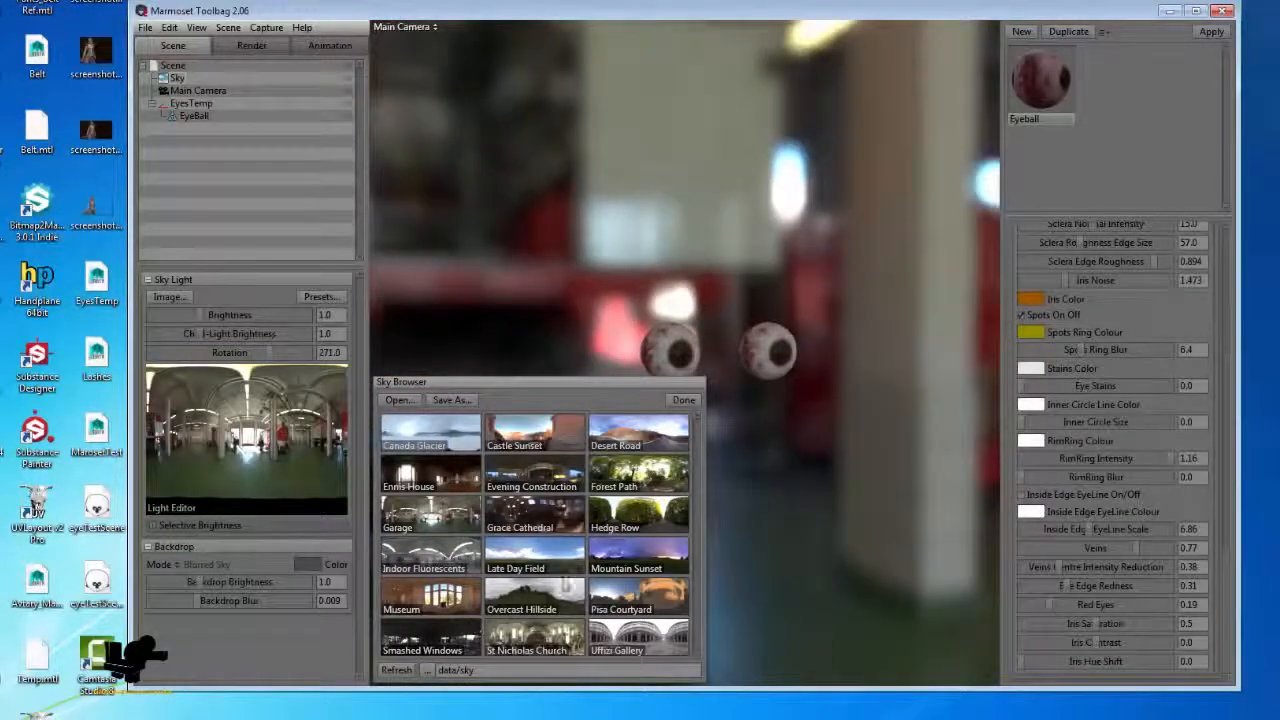
{"action": "left_click", "coordinate": [440, 558]}
{"action": "left_click_drag", "start_coordinate": [780, 545], "coordinate": [710, 575], "text": "shift"}
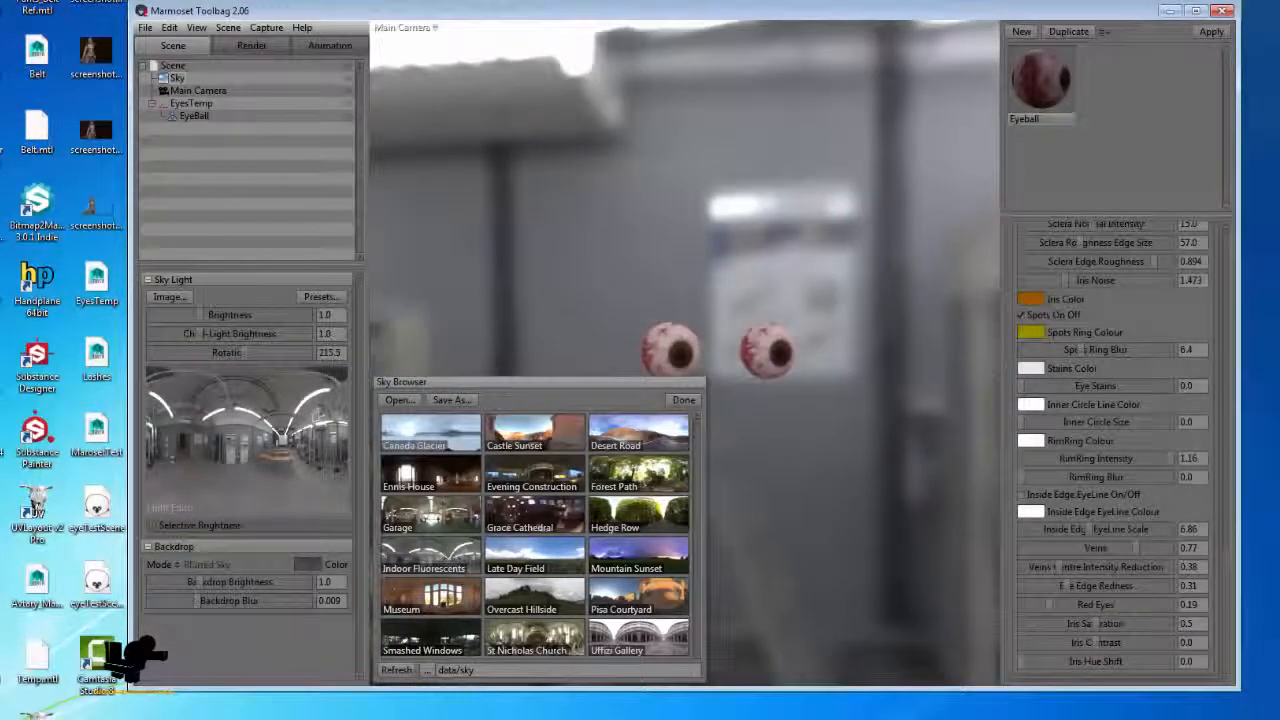
Preview the St Nicholas Church, Uffizi Gallery, Pisa Courtyard and Hedge Row skies on the eyeballs
{"action": "left_click", "coordinate": [547, 647]}
{"action": "left_click", "coordinate": [668, 638]}
{"action": "left_click", "coordinate": [650, 597]}
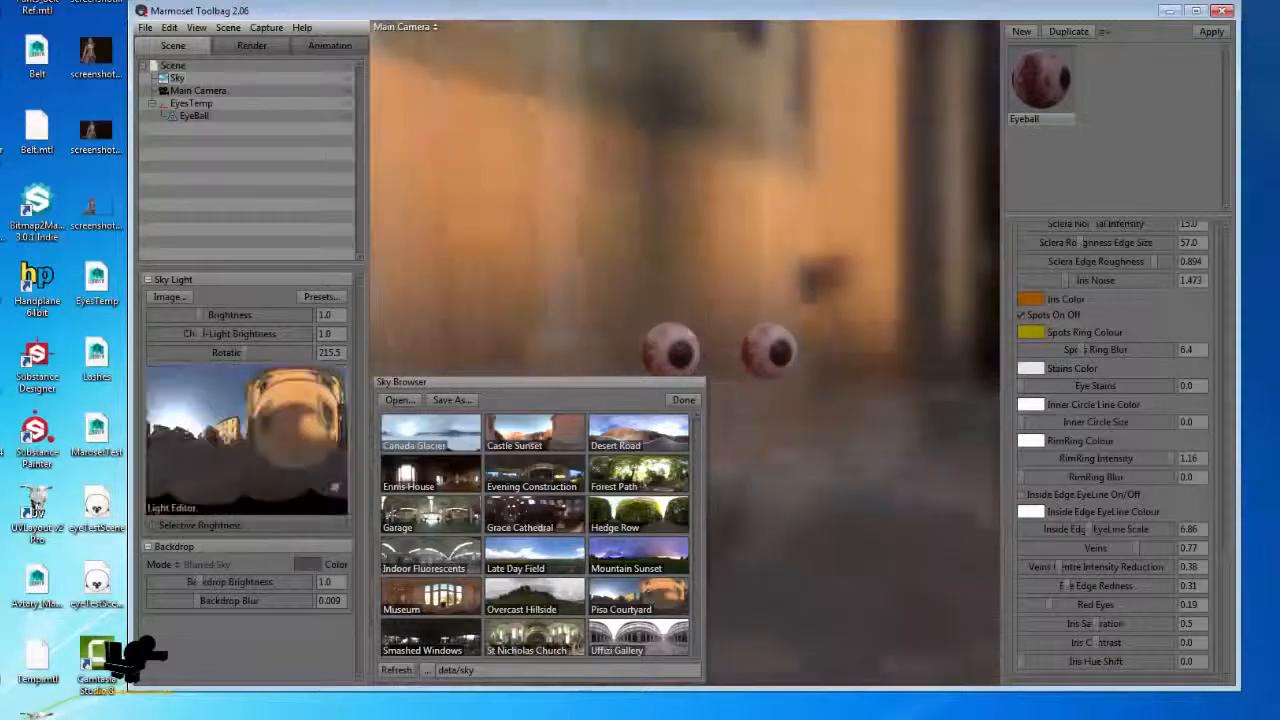
{"action": "left_click", "coordinate": [645, 497]}
{"action": "left_click_drag", "start_coordinate": [775, 345], "coordinate": [668, 356], "text": "shift"}
Preview the Desert Road, Forest Path and Evening Construction skies with different light rotations
{"action": "left_click", "coordinate": [642, 434]}
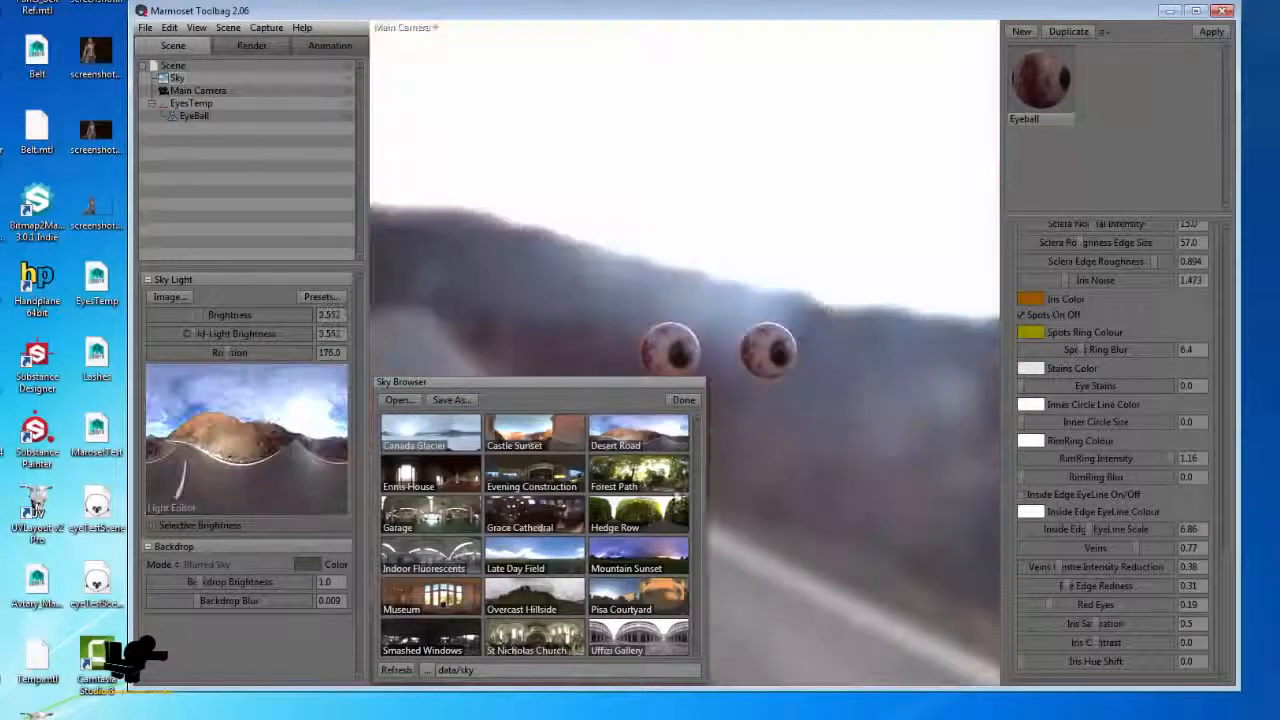
{"action": "mouse_move", "coordinate": [714, 467]}
{"action": "left_mouse_down", "text": "shift"}
{"action": "mouse_move", "coordinate": [760, 457]}
{"action": "mouse_move", "coordinate": [712, 472]}
{"action": "mouse_move", "coordinate": [730, 484]}
{"action": "mouse_move", "coordinate": [708, 486]}
{"action": "left_mouse_up", "text": "shift"}
{"action": "left_click", "coordinate": [650, 475]}
{"action": "left_click", "coordinate": [546, 481]}
{"action": "left_click_drag", "start_coordinate": [579, 487], "coordinate": [835, 486], "text": "shift"}
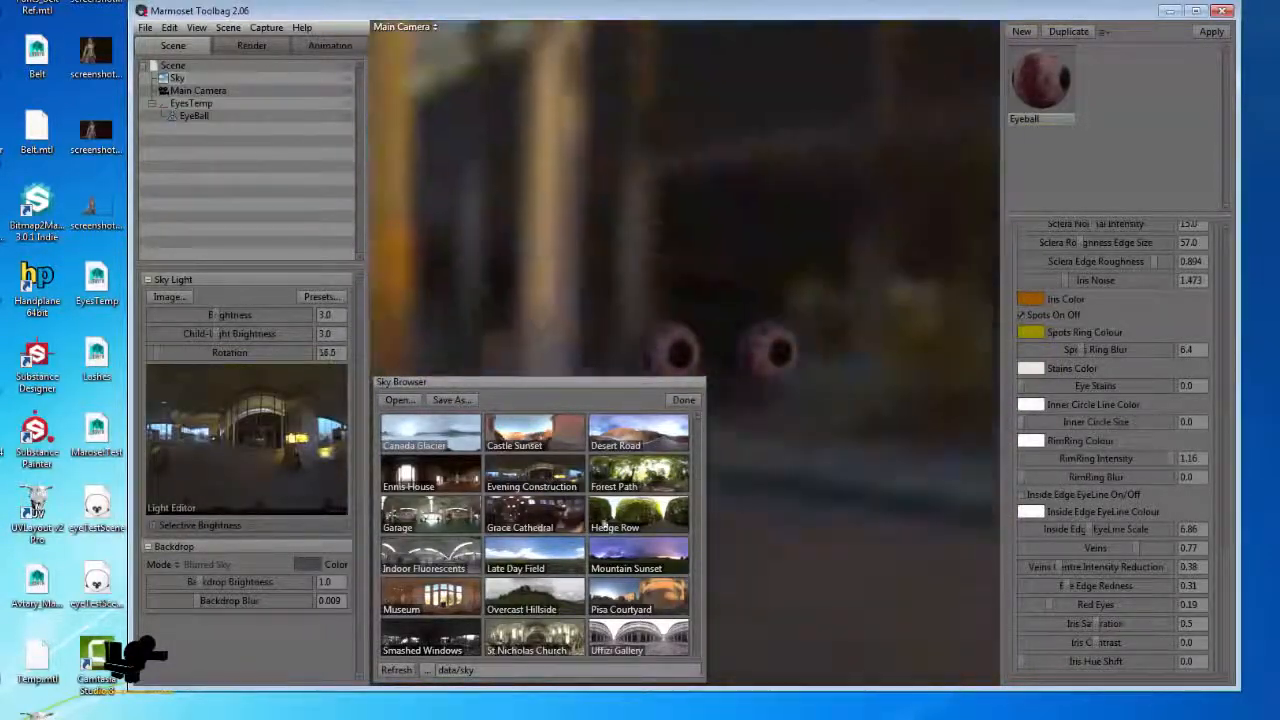
Light the scene with the Indoor Fluorescents sky rotated to 244.5 and close the sky presets
{"action": "left_click", "coordinate": [430, 550]}
{"action": "left_click_drag", "start_coordinate": [929, 434], "coordinate": [840, 430], "text": "shift"}
{"action": "left_click_drag", "start_coordinate": [657, 438], "coordinate": [655, 425], "text": "shift"}
{"action": "left_click", "coordinate": [684, 400]}
{"action": "right_click_drag", "start_coordinate": [703, 383], "coordinate": [828, 572]}
{"action": "left_click_drag", "start_coordinate": [828, 572], "coordinate": [787, 563]}
{"action": "right_click_drag", "start_coordinate": [787, 563], "coordinate": [747, 487]}
{"action": "left_click_drag", "start_coordinate": [747, 487], "coordinate": [757, 399]}
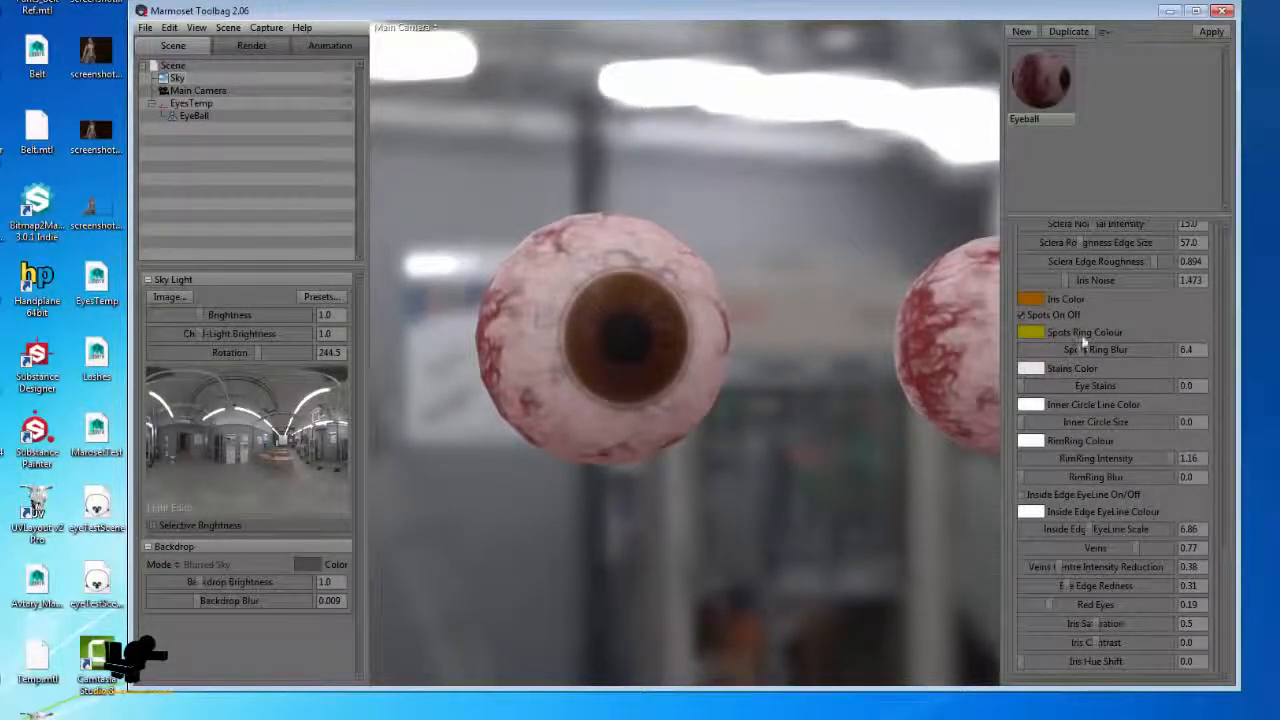
Set the spots ring blur to 0 and inspect the iris up close
{"action": "left_click_drag", "start_coordinate": [1090, 350], "coordinate": [1132, 350]}
{"action": "right_click_drag", "start_coordinate": [604, 296], "coordinate": [735, 468]}
{"action": "middle_click_drag", "start_coordinate": [735, 468], "coordinate": [801, 452]}
{"action": "right_click_drag", "start_coordinate": [801, 452], "coordinate": [743, 297]}
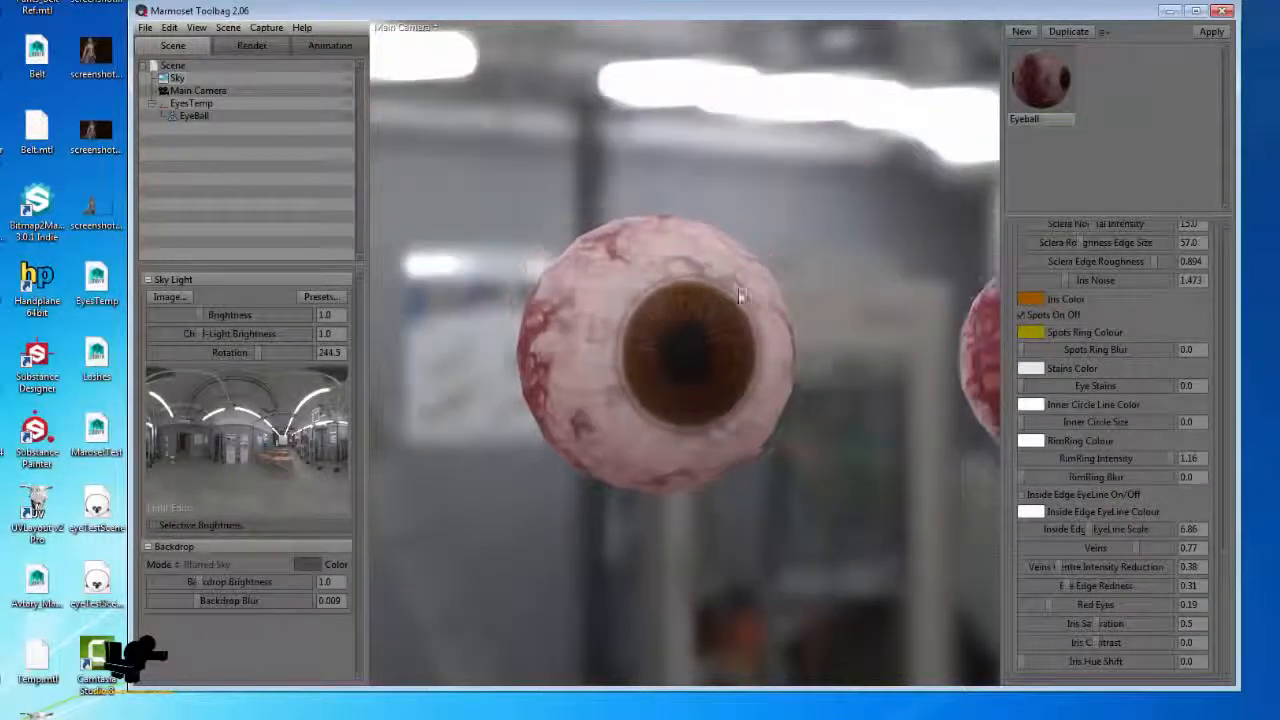
Open the Substance's texture width options
{"action": "scroll", "coordinate": [1090, 348], "scroll_direction": "up", "scroll_amount": 5}
{"action": "left_click", "coordinate": [1055, 285]}
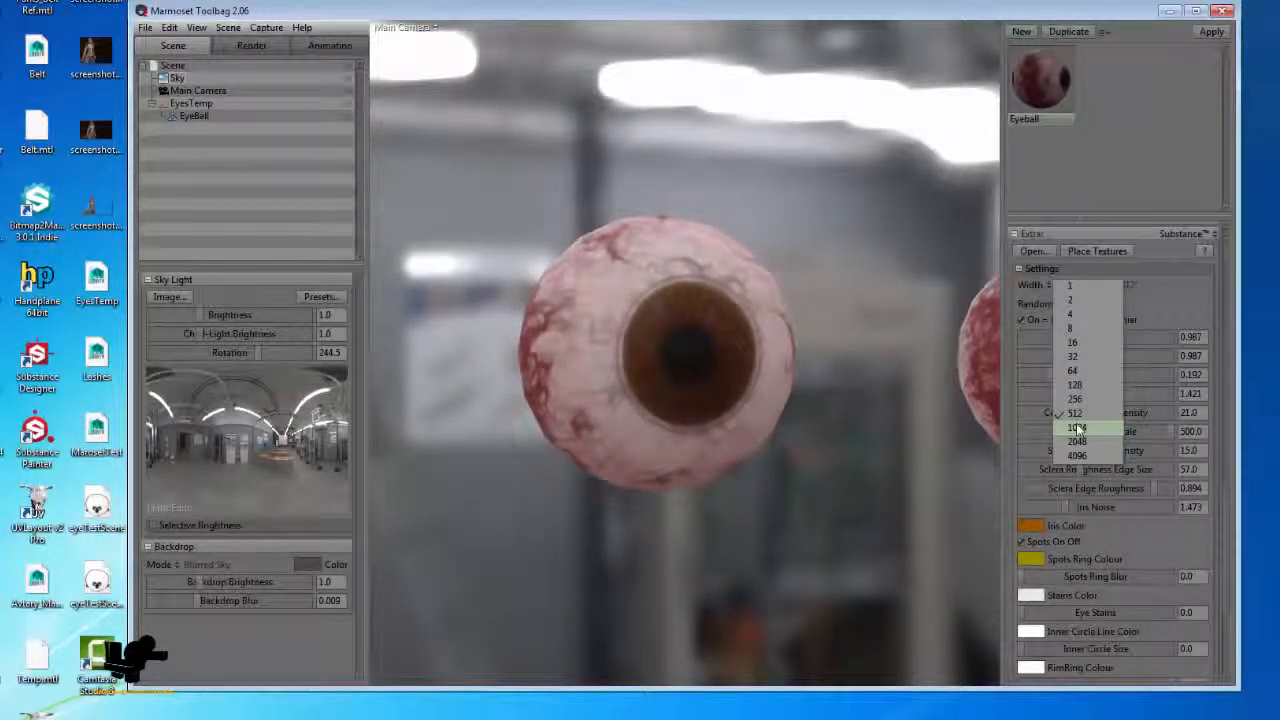
Set the eyeball substance's texture width and height to 1024 and inspect the iris up close
{"action": "left_click", "coordinate": [1077, 428]}
{"action": "left_click", "coordinate": [1112, 285]}
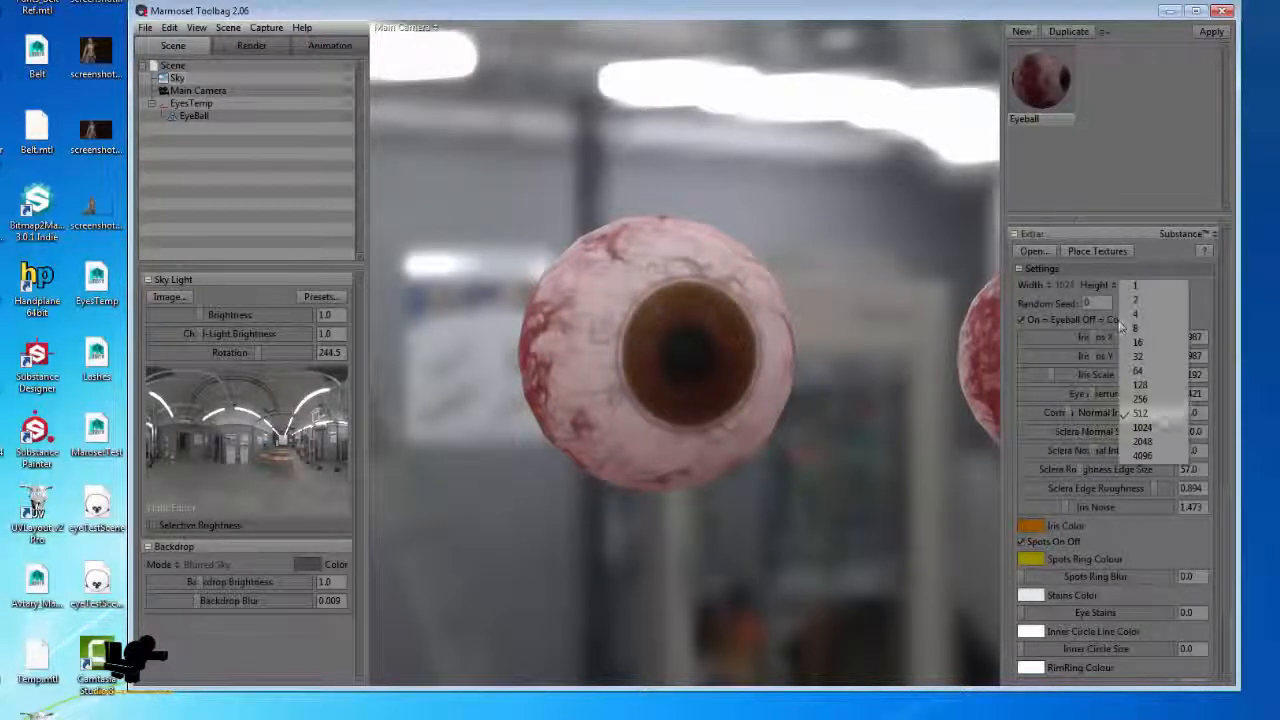
{"action": "left_click", "coordinate": [1150, 428]}
{"action": "scroll", "coordinate": [748, 363], "scroll_direction": "up", "scroll_amount": 5}
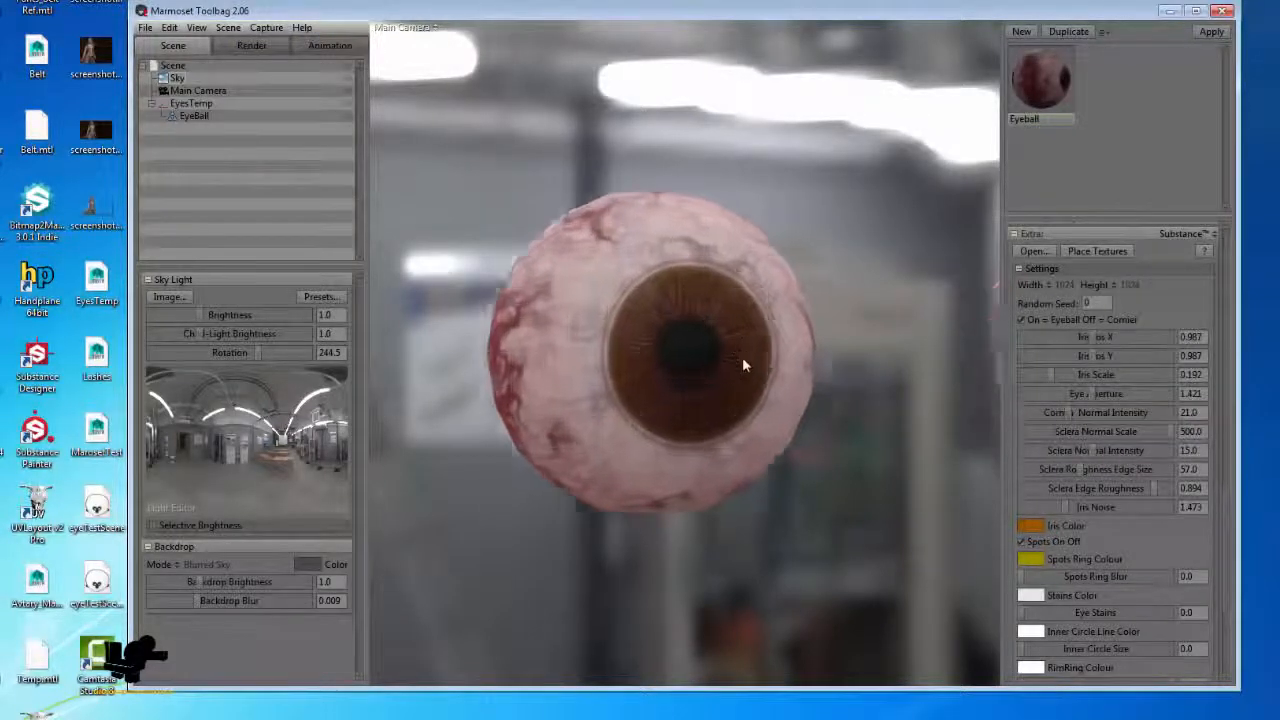
{"action": "right_click_drag", "start_coordinate": [790, 568], "coordinate": [784, 478]}
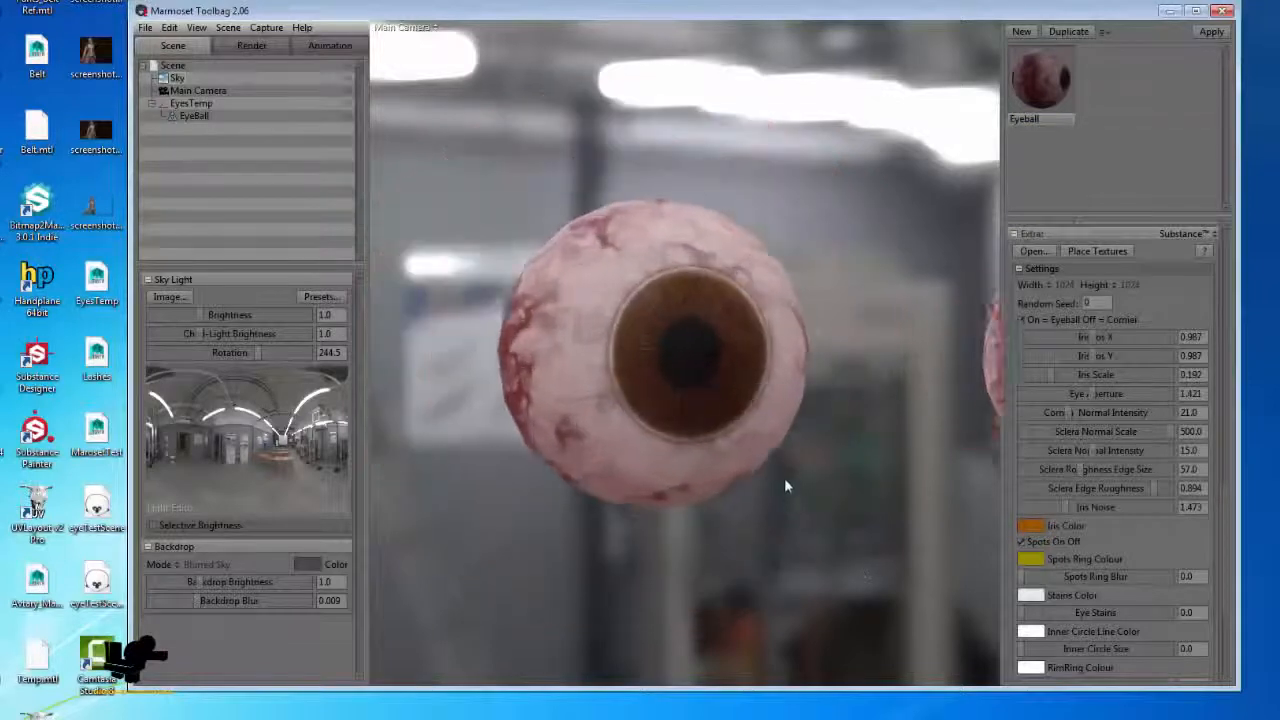
{"action": "middle_click_drag", "start_coordinate": [784, 478], "coordinate": [732, 492]}
{"action": "left_click_drag", "start_coordinate": [732, 492], "coordinate": [748, 500]}
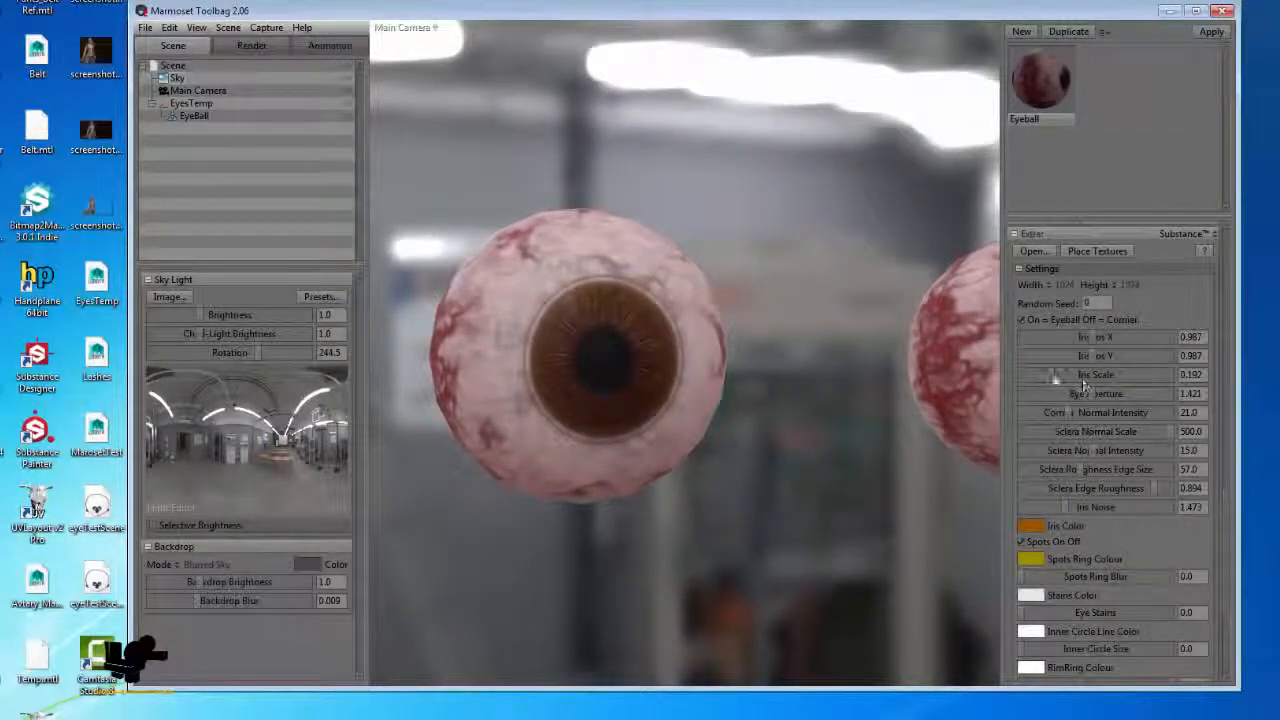
Increase the substance's Eye Aperture to 1.578
{"action": "left_click_drag", "start_coordinate": [1052, 378], "coordinate": [1121, 393]}
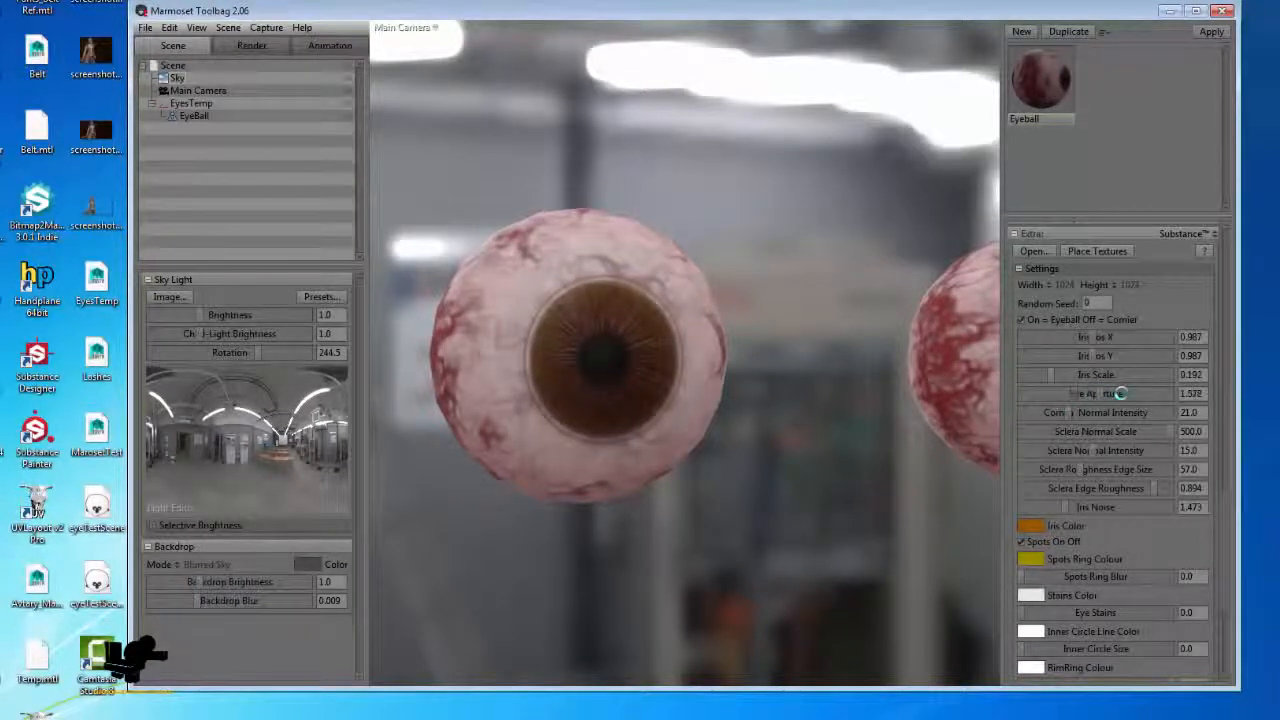
{"action": "scroll", "coordinate": [1091, 407], "scroll_direction": "up", "scroll_amount": 15}
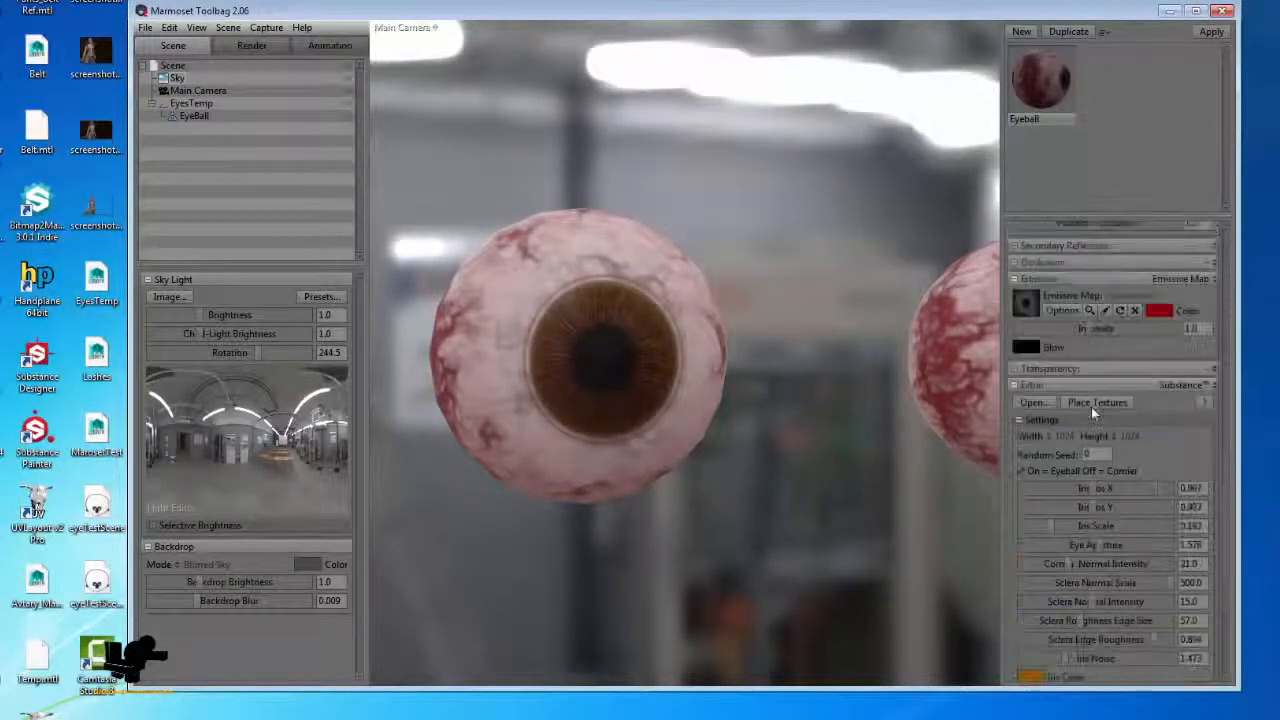
{"action": "scroll", "coordinate": [1021, 326], "scroll_direction": "down", "scroll_amount": 15}
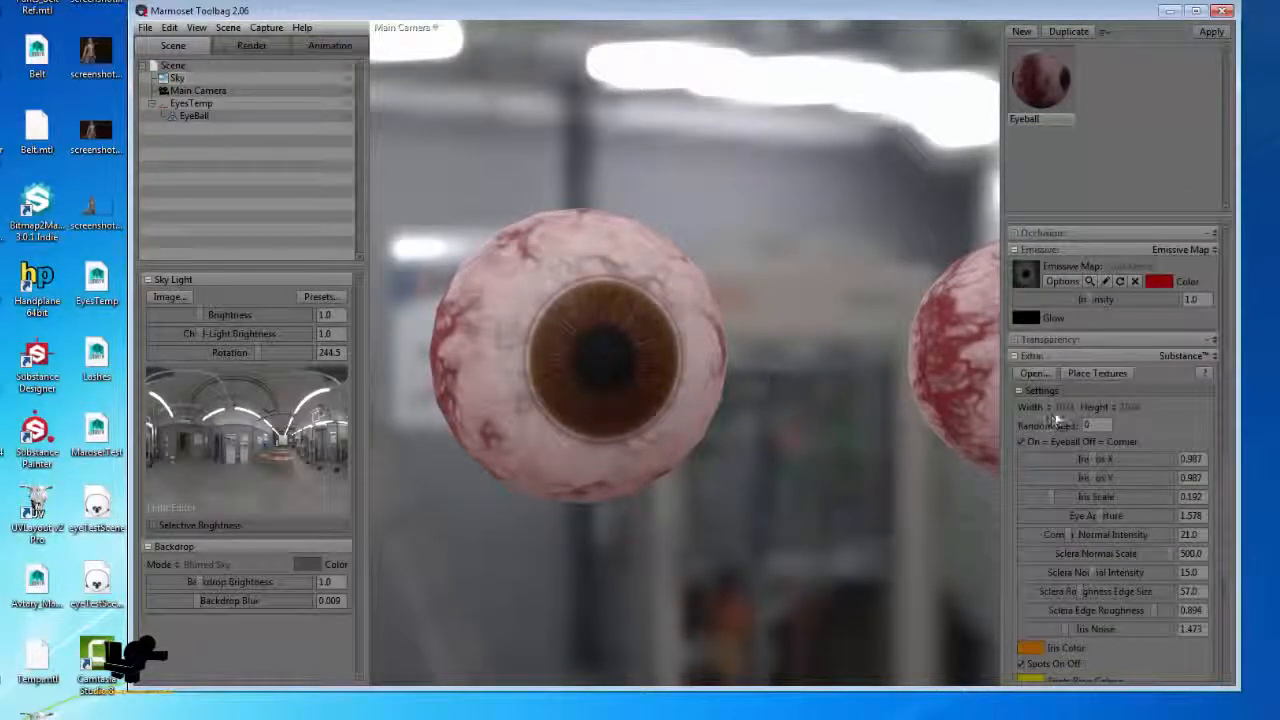
{"action": "scroll", "coordinate": [1040, 461], "scroll_direction": "down", "scroll_amount": 3}
{"action": "scroll", "coordinate": [1067, 420], "scroll_direction": "down", "scroll_amount": 1}
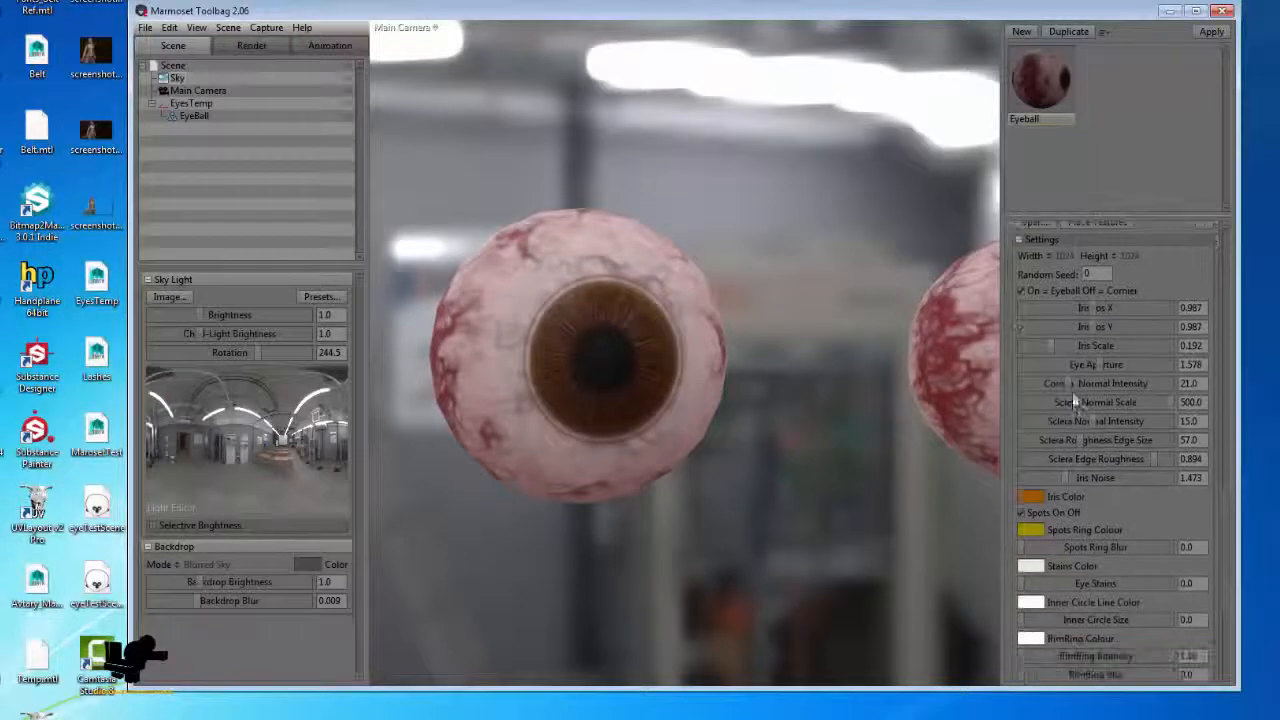
Preview the eyeball material's specular map at full size and close the preview
{"action": "scroll", "coordinate": [1072, 395], "scroll_direction": "up", "scroll_amount": 10}
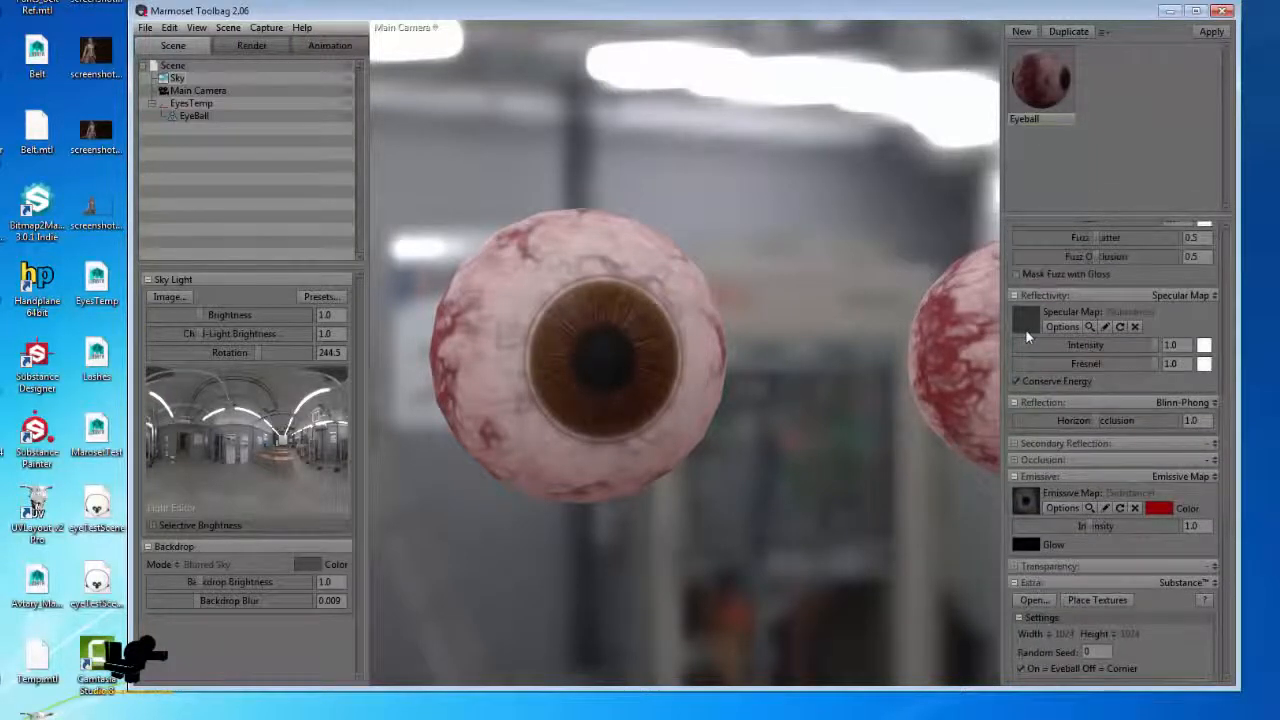
{"action": "left_click", "coordinate": [1089, 327]}
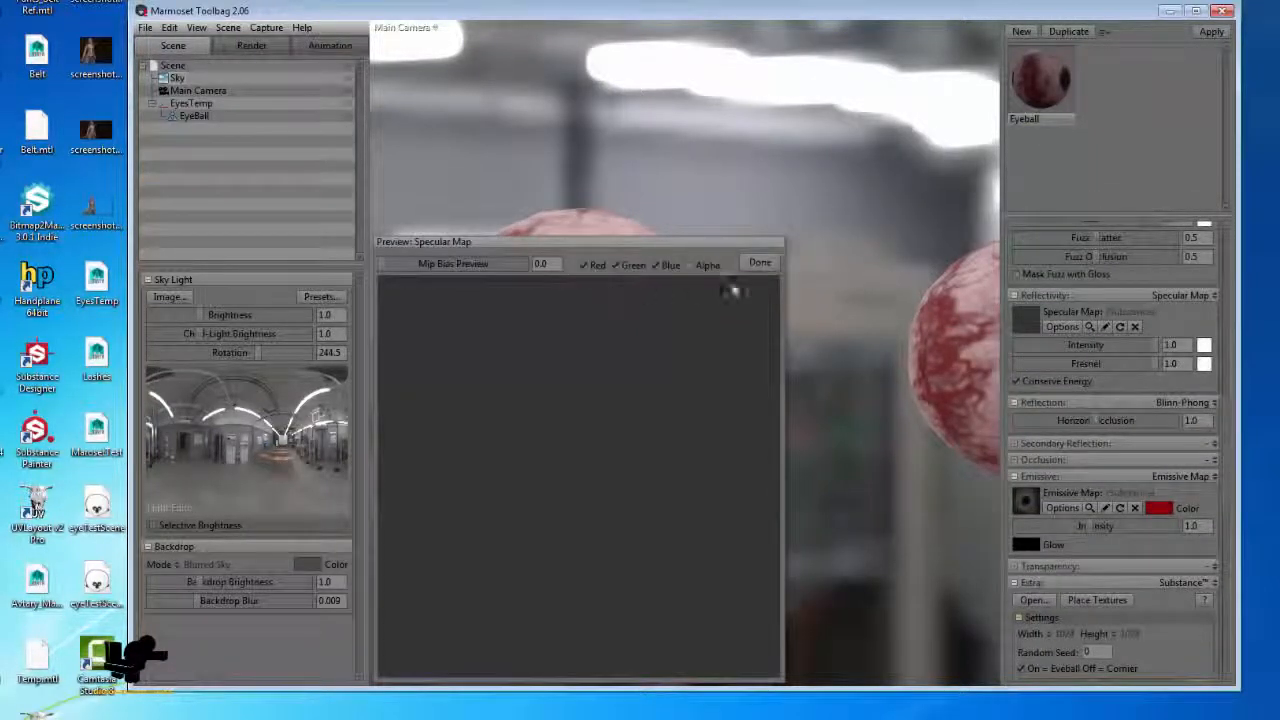
{"action": "left_click", "coordinate": [759, 263]}
Set the substance's Eye Aperture to 1.673
{"action": "scroll", "coordinate": [1089, 461], "scroll_direction": "down", "scroll_amount": 7}
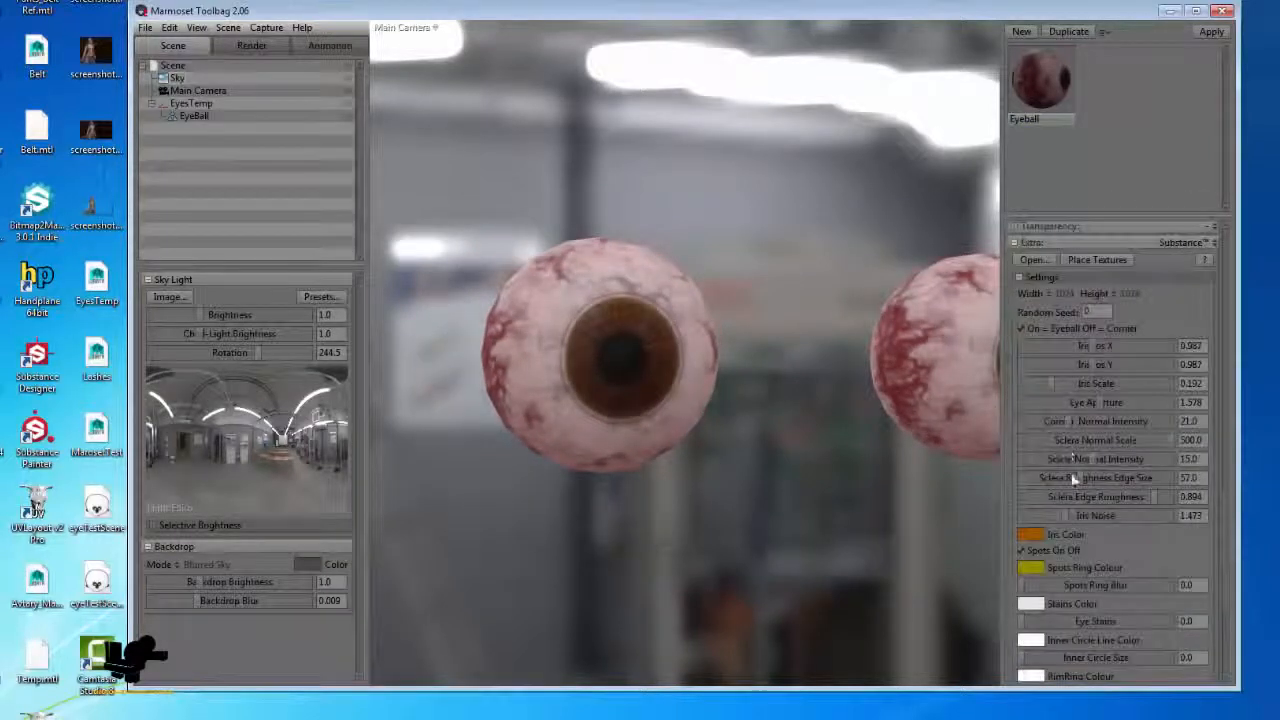
{"action": "scroll", "coordinate": [1030, 323], "scroll_direction": "up", "scroll_amount": 1}
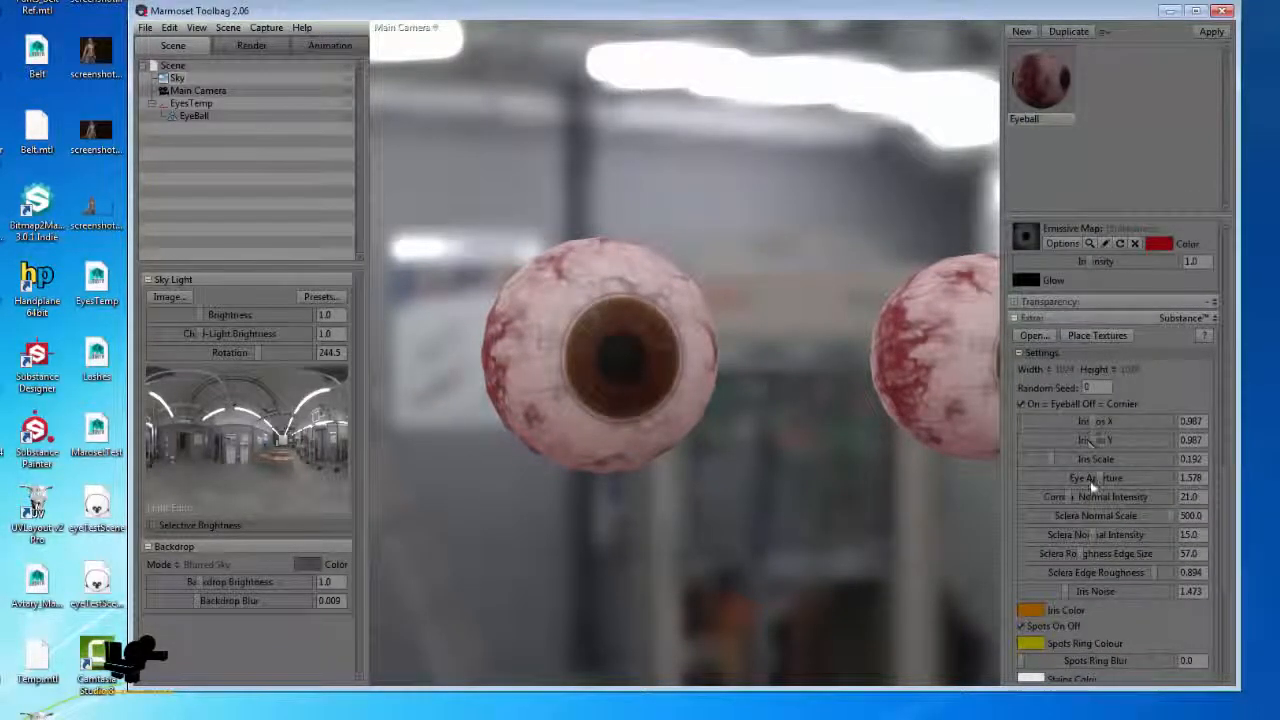
{"action": "left_click_drag", "start_coordinate": [1085, 481], "coordinate": [1100, 488]}
Change the Stains Color of the eyeball substance to a saturated yellow
{"action": "scroll", "coordinate": [1076, 563], "scroll_direction": "down", "scroll_amount": 2}
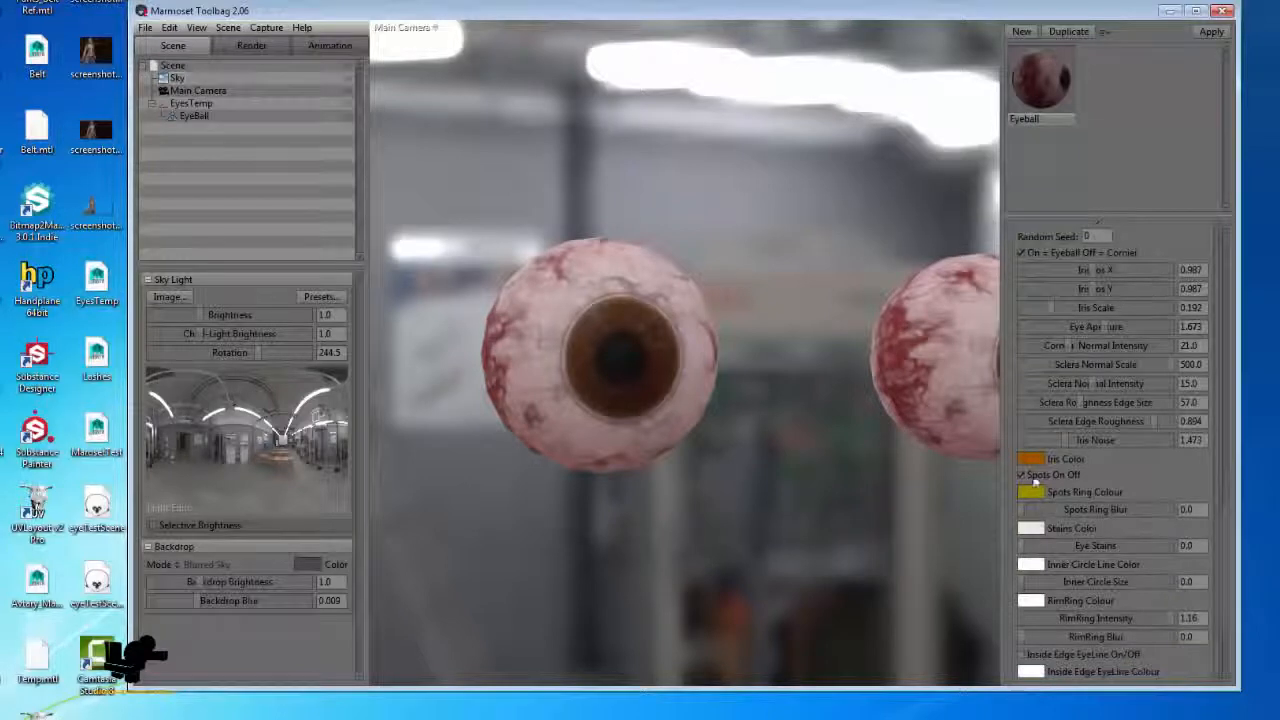
{"action": "scroll", "coordinate": [1050, 541], "scroll_direction": "down", "scroll_amount": 1}
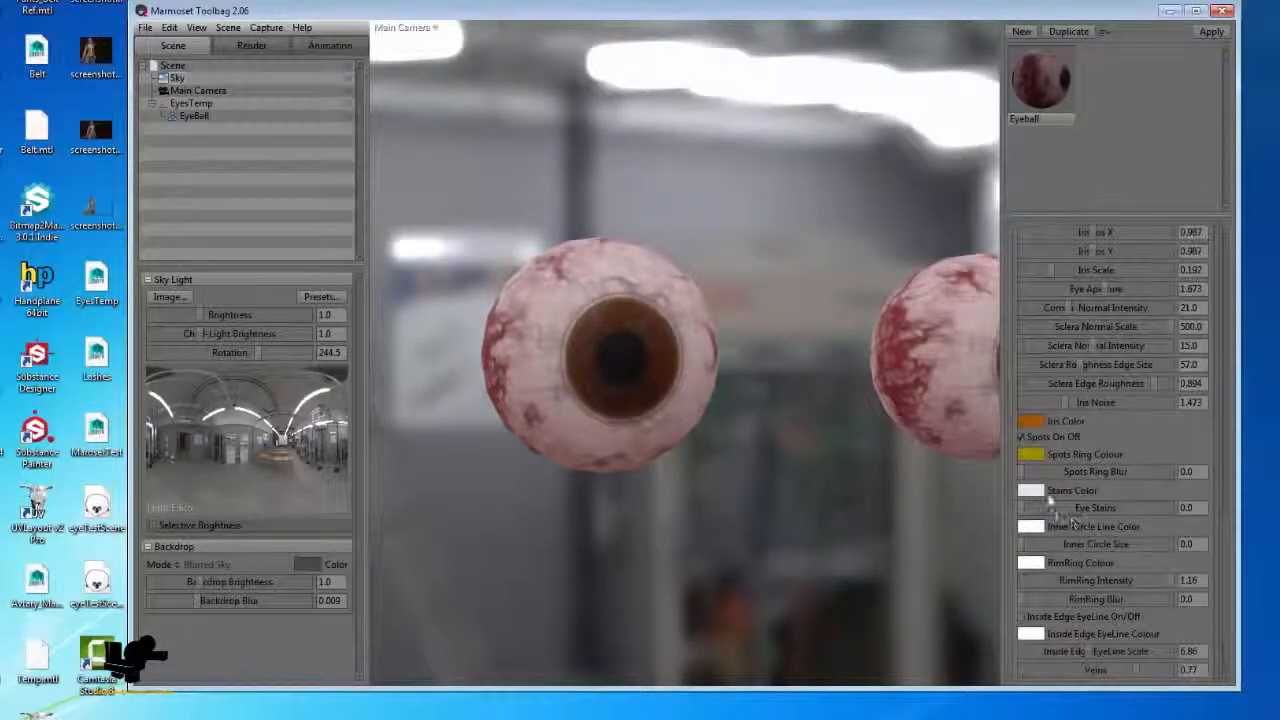
{"action": "left_click", "coordinate": [1031, 492]}
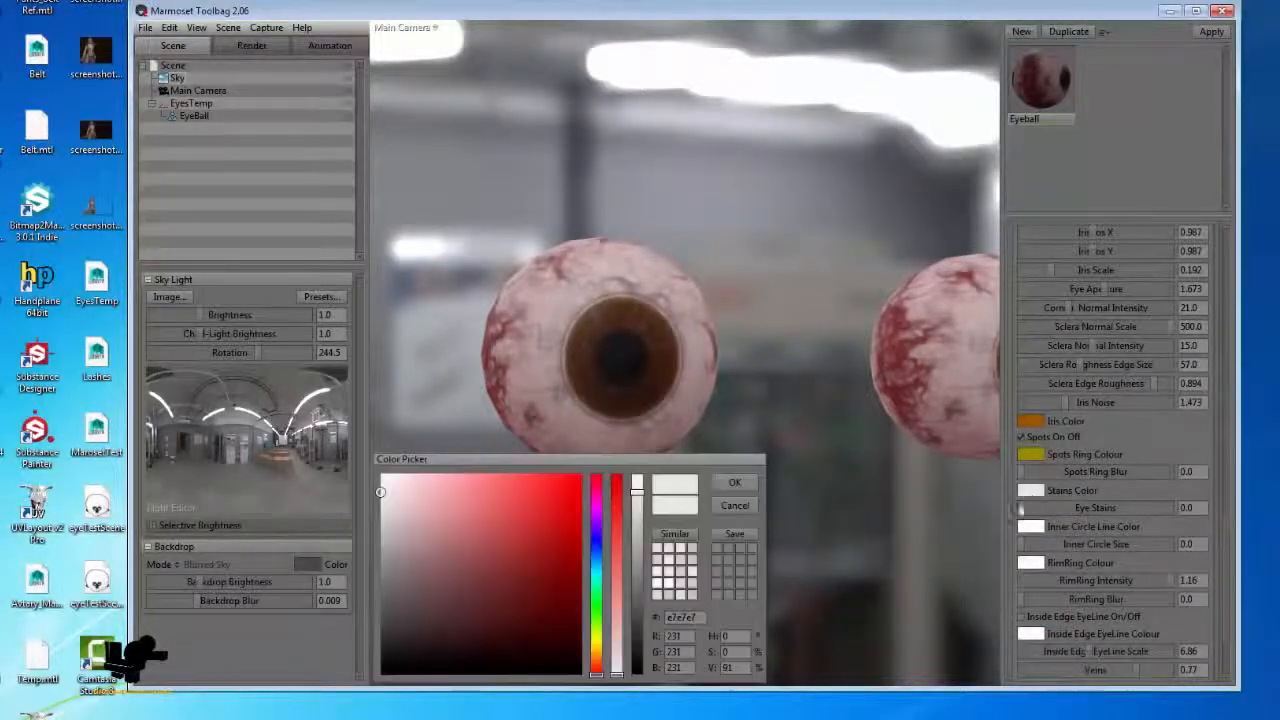
{"action": "left_click_drag", "start_coordinate": [505, 565], "coordinate": [545, 578]}
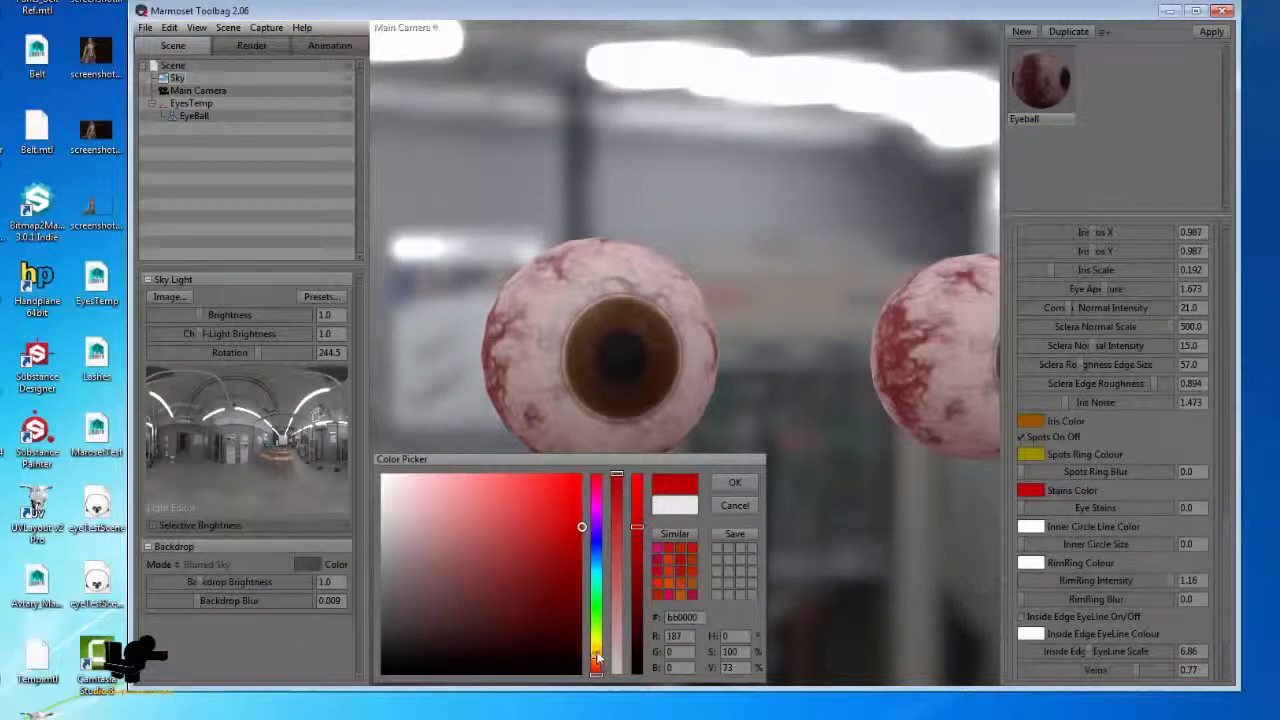
{"action": "left_click_drag", "start_coordinate": [598, 660], "coordinate": [599, 651]}
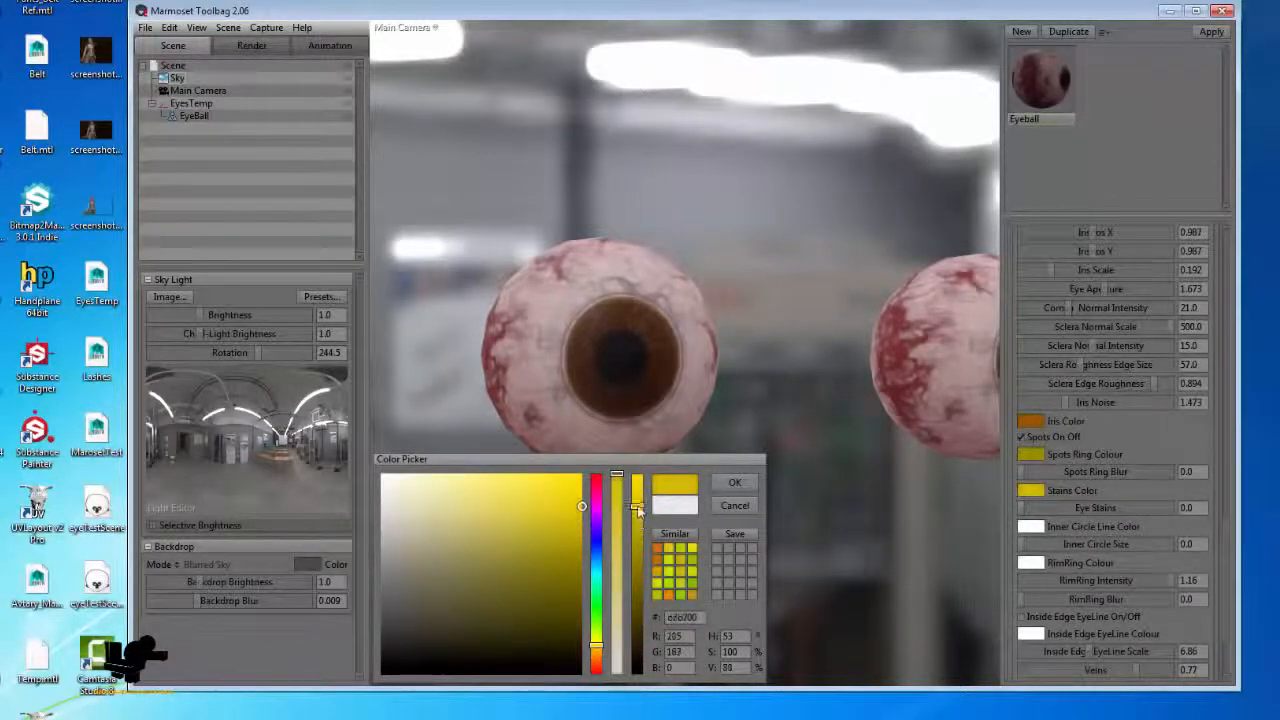
{"action": "left_click", "coordinate": [734, 483]}
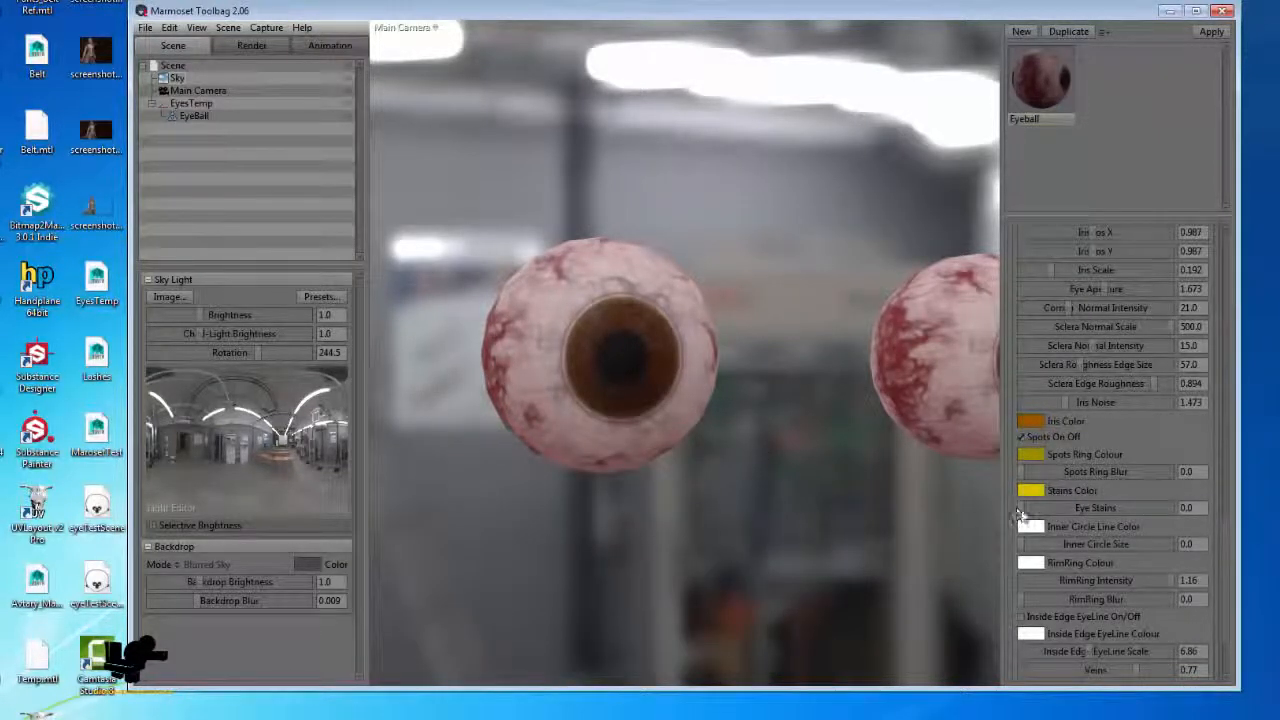
Raise Eye Stains to 1.0 and inspect the stained iris from different angles
{"action": "left_click_drag", "start_coordinate": [1039, 510], "coordinate": [1185, 508]}
{"action": "left_click_drag", "start_coordinate": [720, 443], "coordinate": [690, 455]}
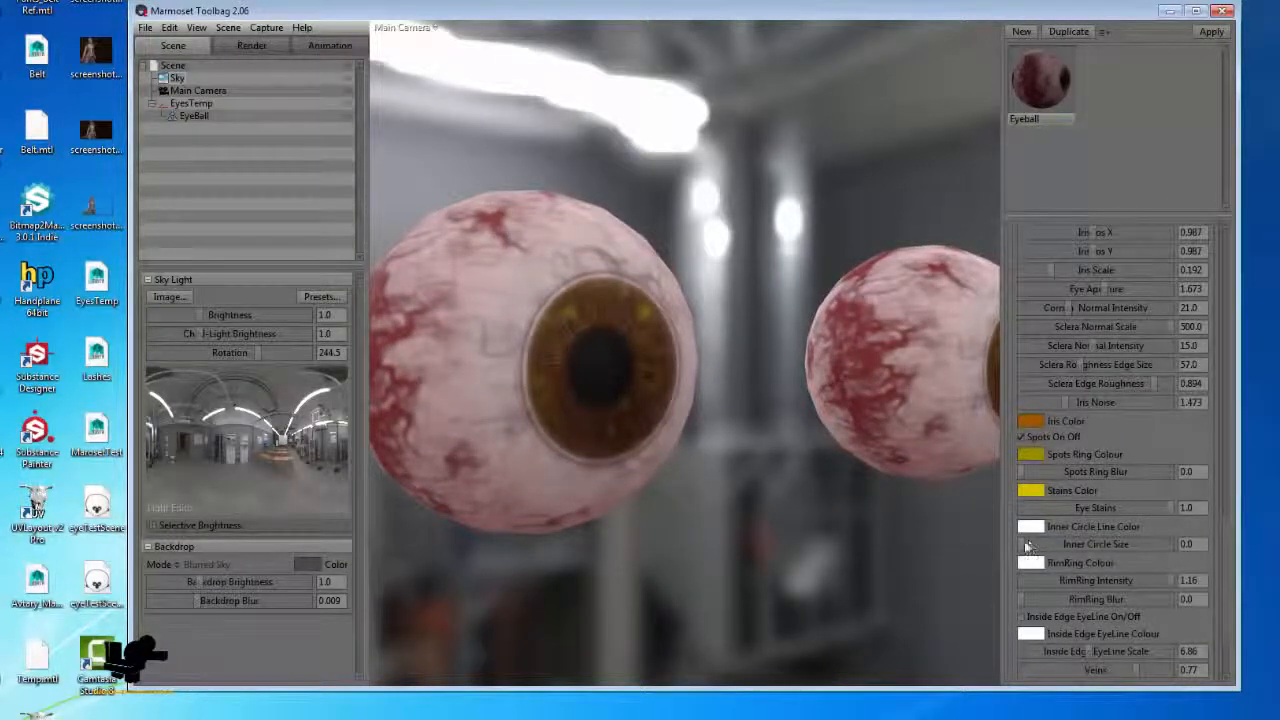
{"action": "left_click_drag", "start_coordinate": [809, 466], "coordinate": [680, 336]}
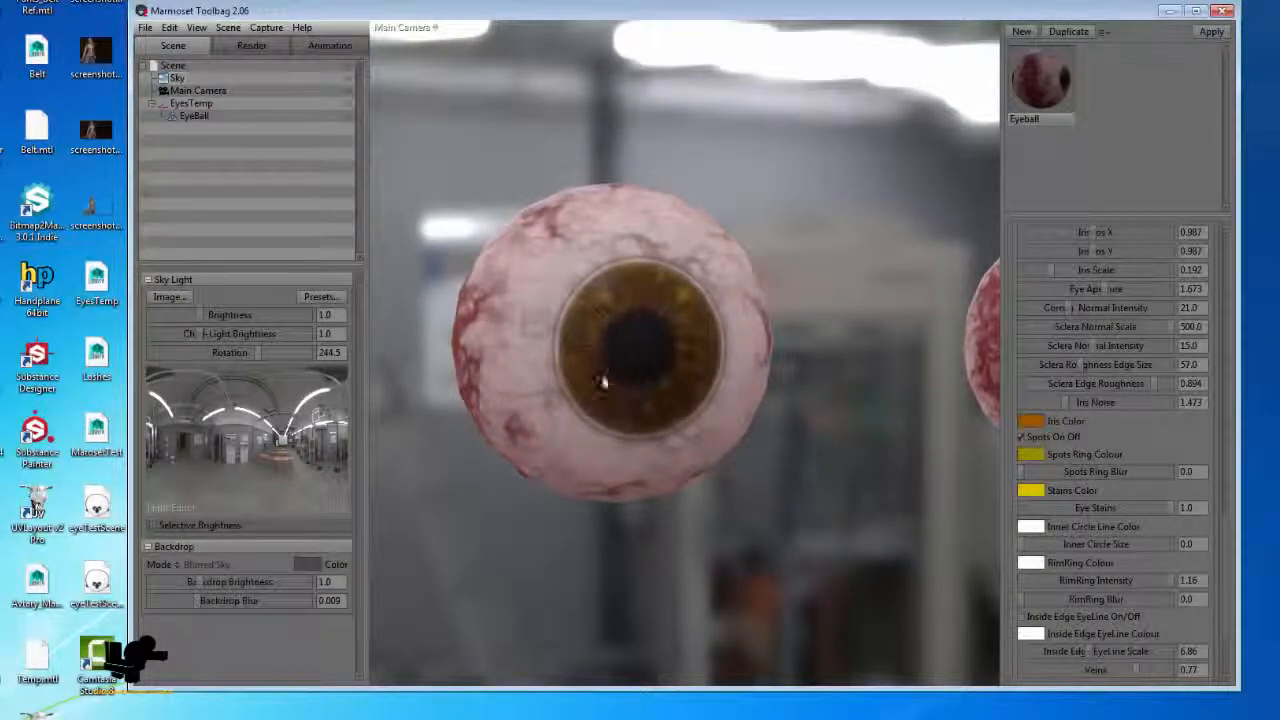
Change the Inner Circle Line Color to red and set the Inner Circle Size to 10.0
{"action": "left_click", "coordinate": [1031, 530]}
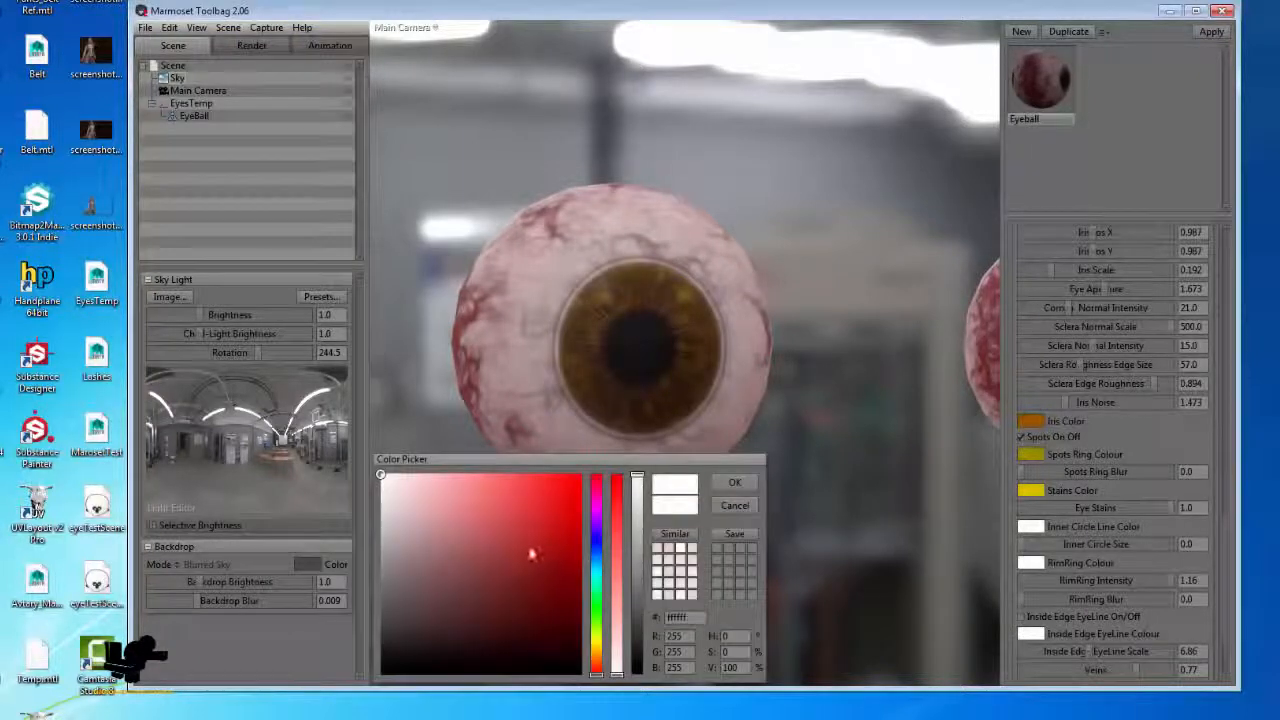
{"action": "left_click", "coordinate": [582, 519]}
{"action": "left_click", "coordinate": [833, 484]}
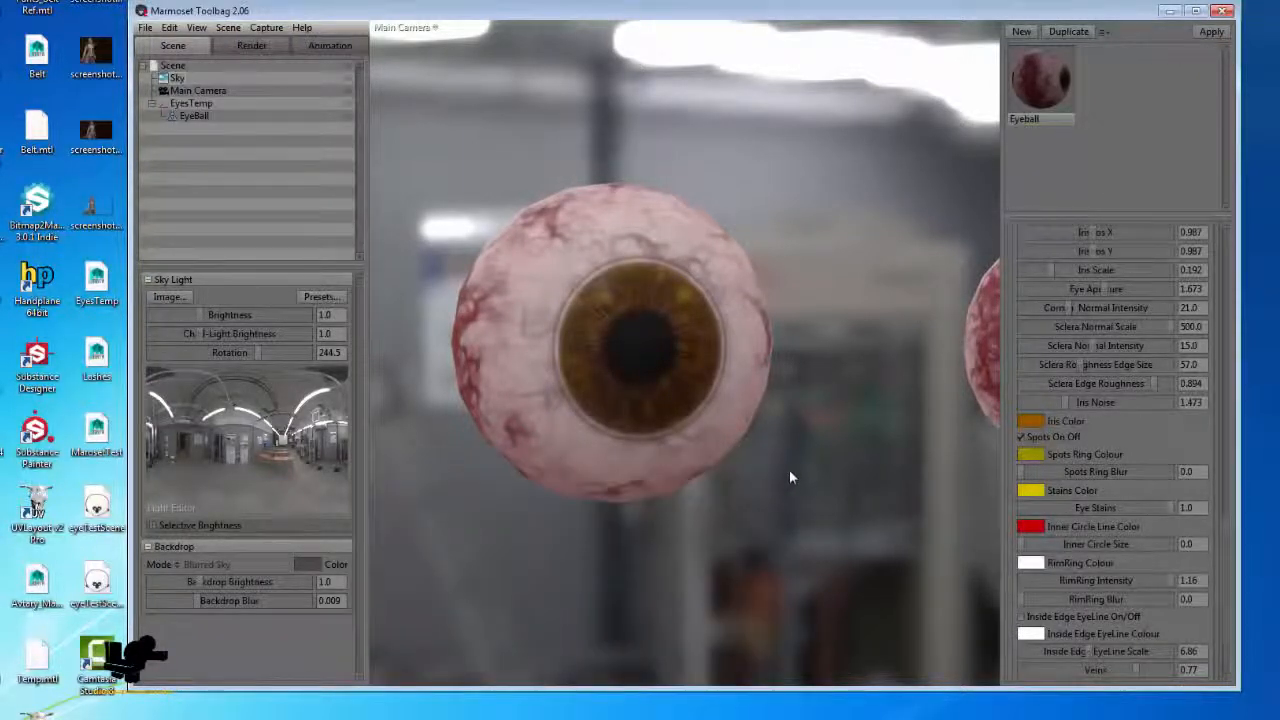
{"action": "left_click_drag", "start_coordinate": [789, 470], "coordinate": [776, 472]}
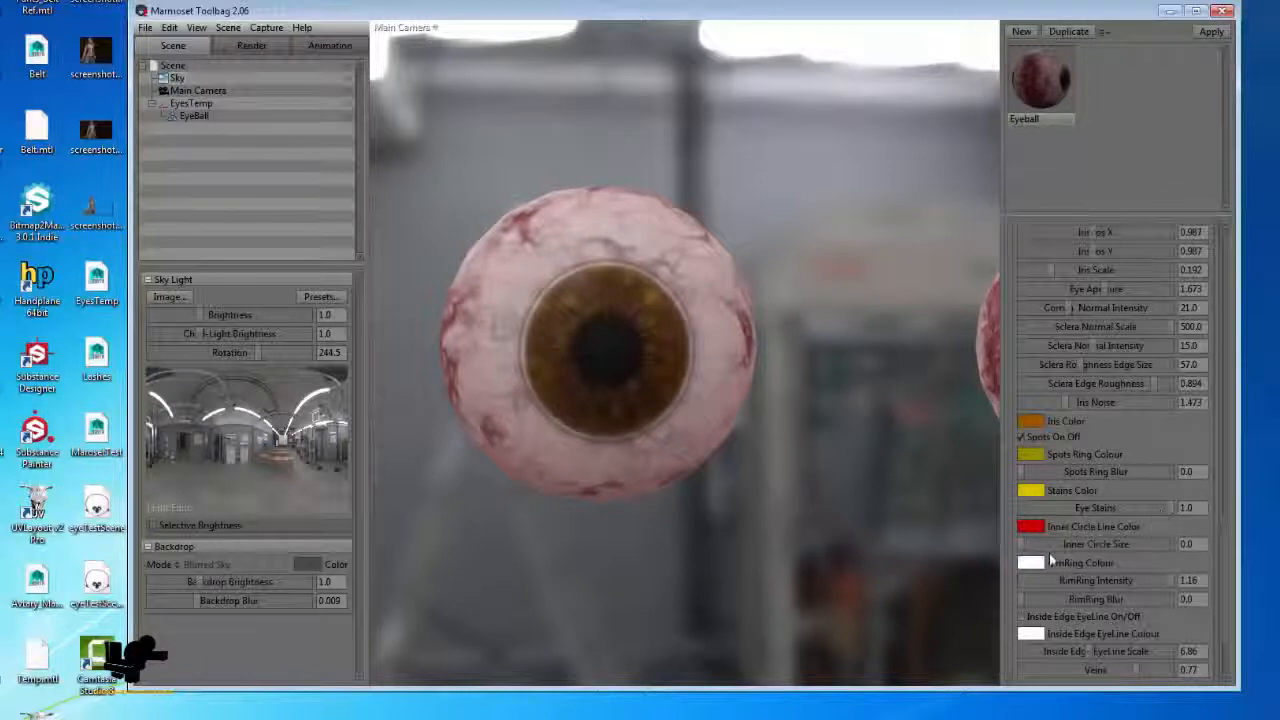
{"action": "left_click_drag", "start_coordinate": [1040, 546], "coordinate": [1170, 544]}
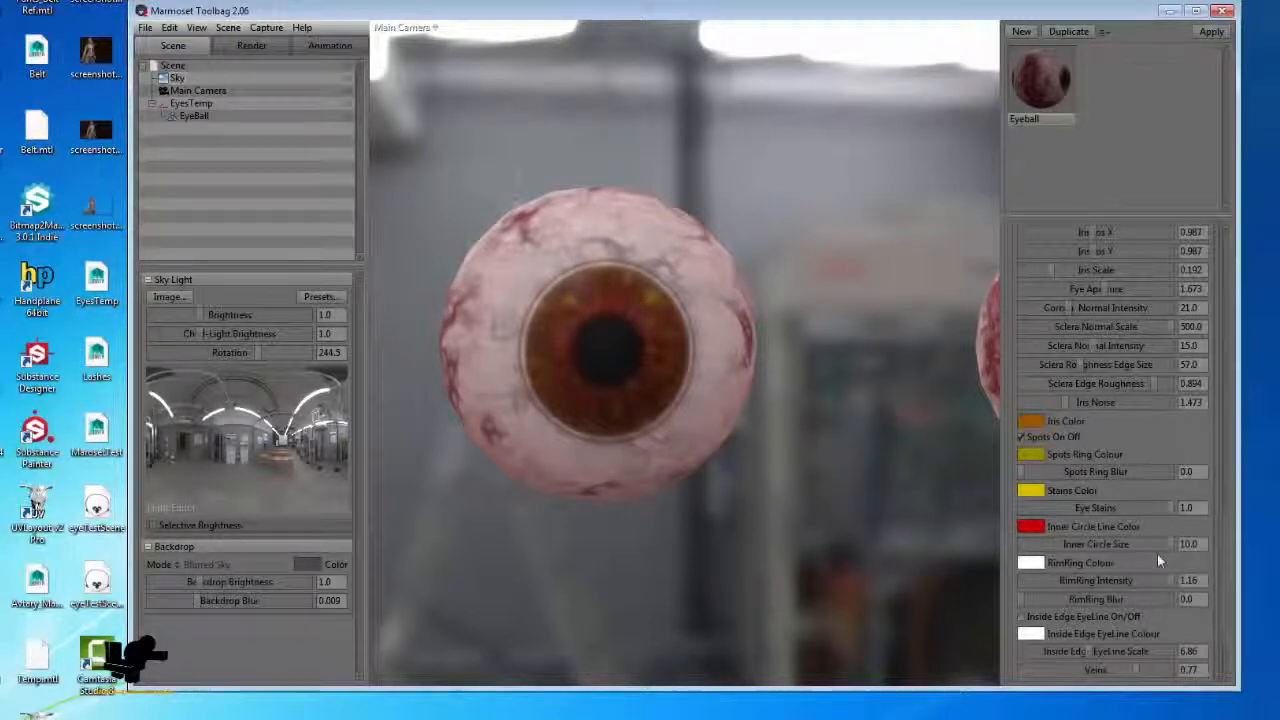
{"action": "left_click_drag", "start_coordinate": [1155, 545], "coordinate": [1275, 550]}
Set the substance's texture width and height to 512
{"action": "scroll", "coordinate": [1038, 566], "scroll_direction": "up", "scroll_amount": 5}
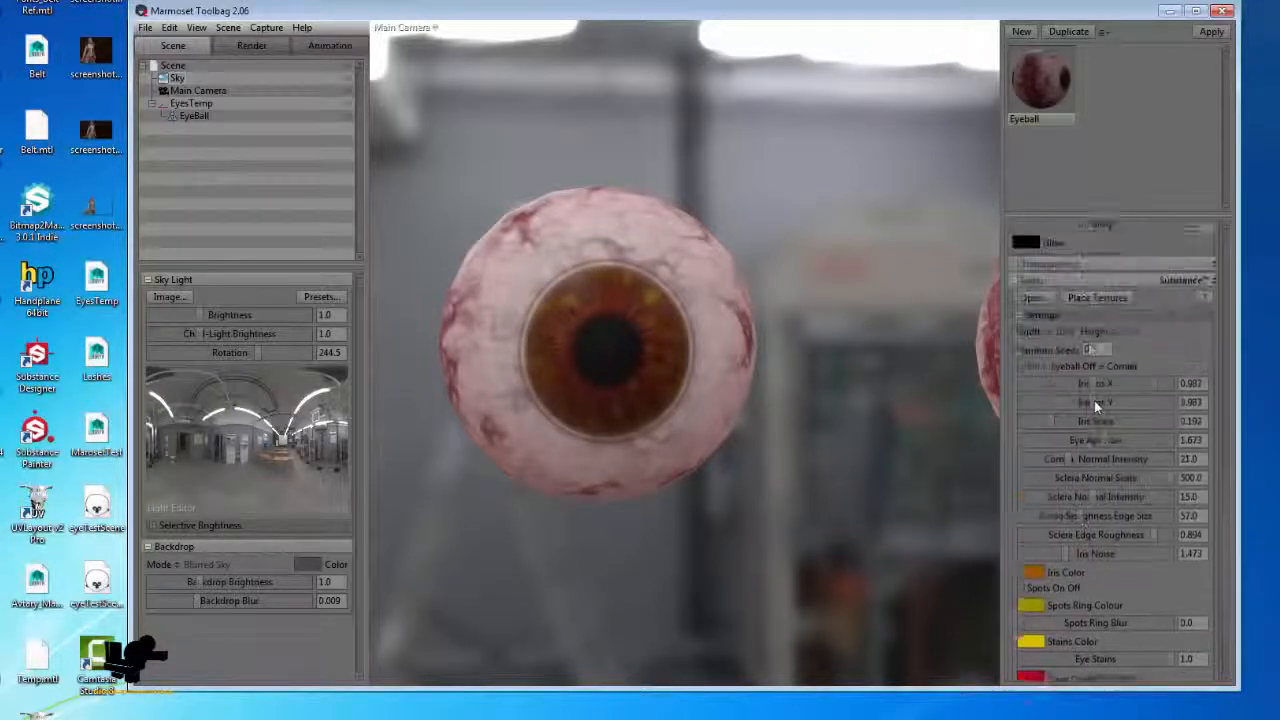
{"action": "left_click", "coordinate": [1088, 407]}
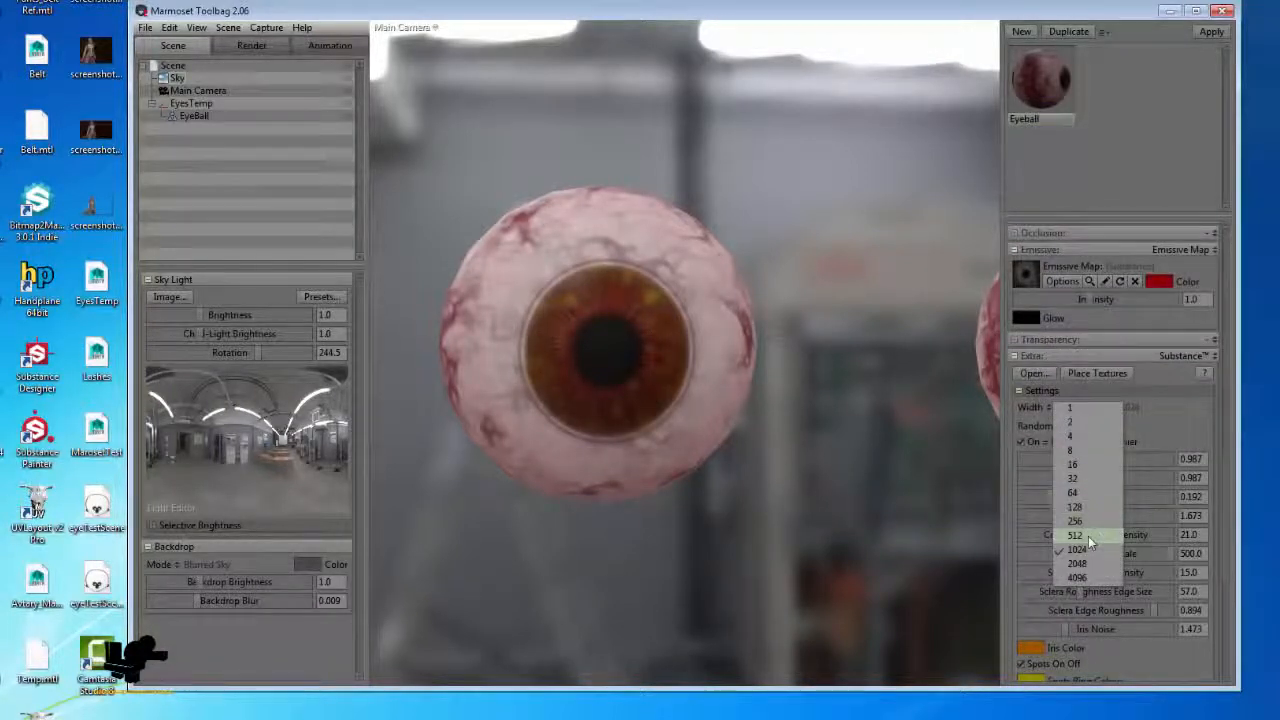
{"action": "left_click", "coordinate": [1088, 536]}
{"action": "left_click", "coordinate": [1118, 406]}
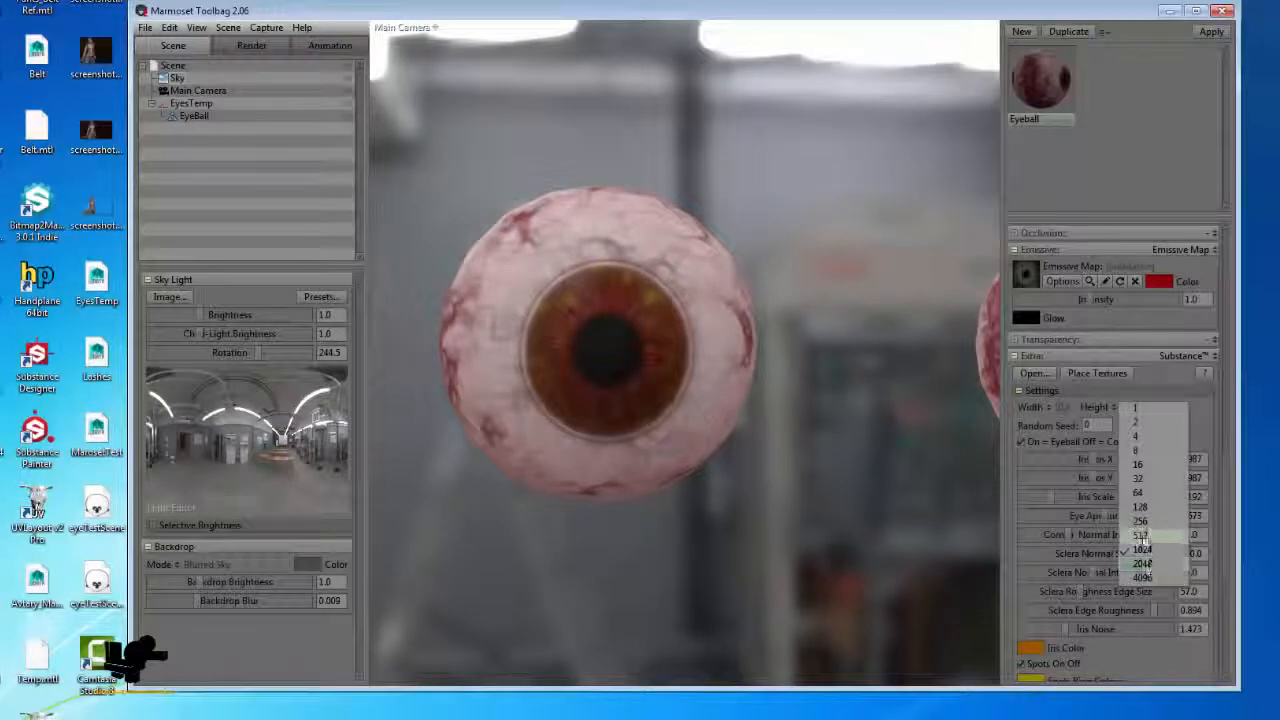
{"action": "left_click", "coordinate": [1140, 536]}
Reduce the Inner Circle Size to 6.21 and check the ring around the pupil
{"action": "scroll", "coordinate": [1072, 536], "scroll_direction": "down", "scroll_amount": 5}
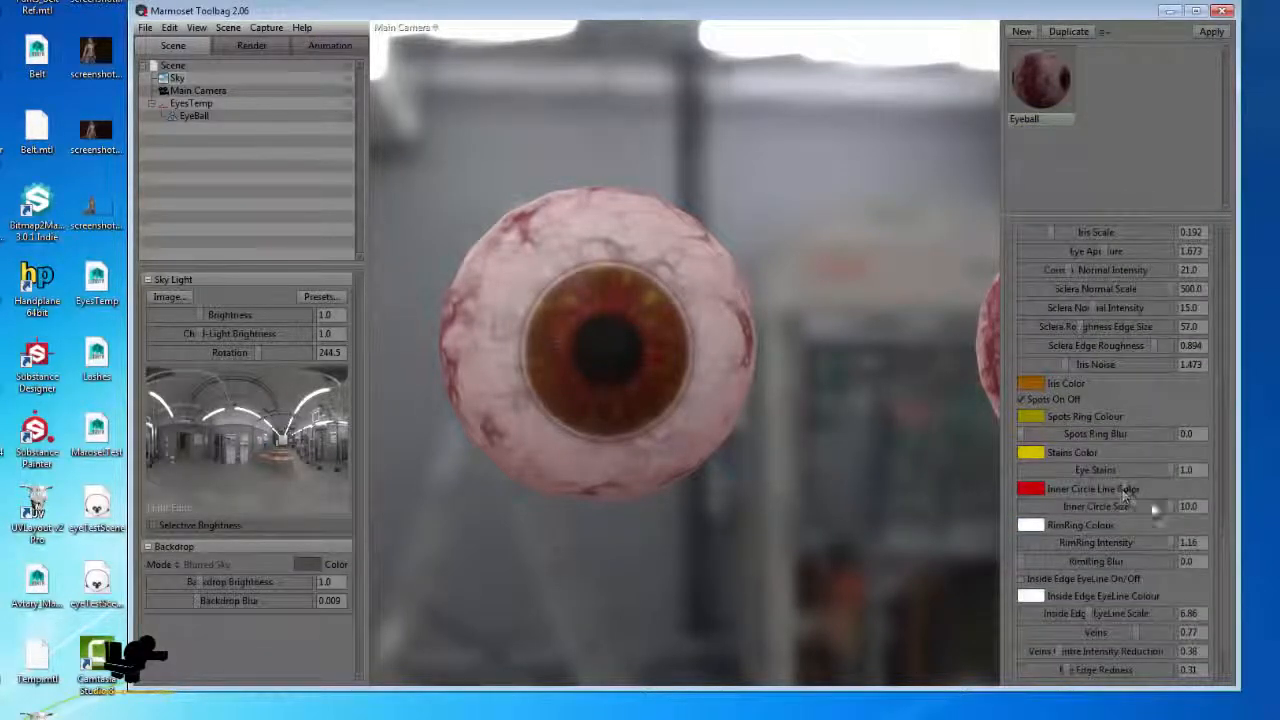
{"action": "left_click_drag", "start_coordinate": [1155, 508], "coordinate": [1115, 508]}
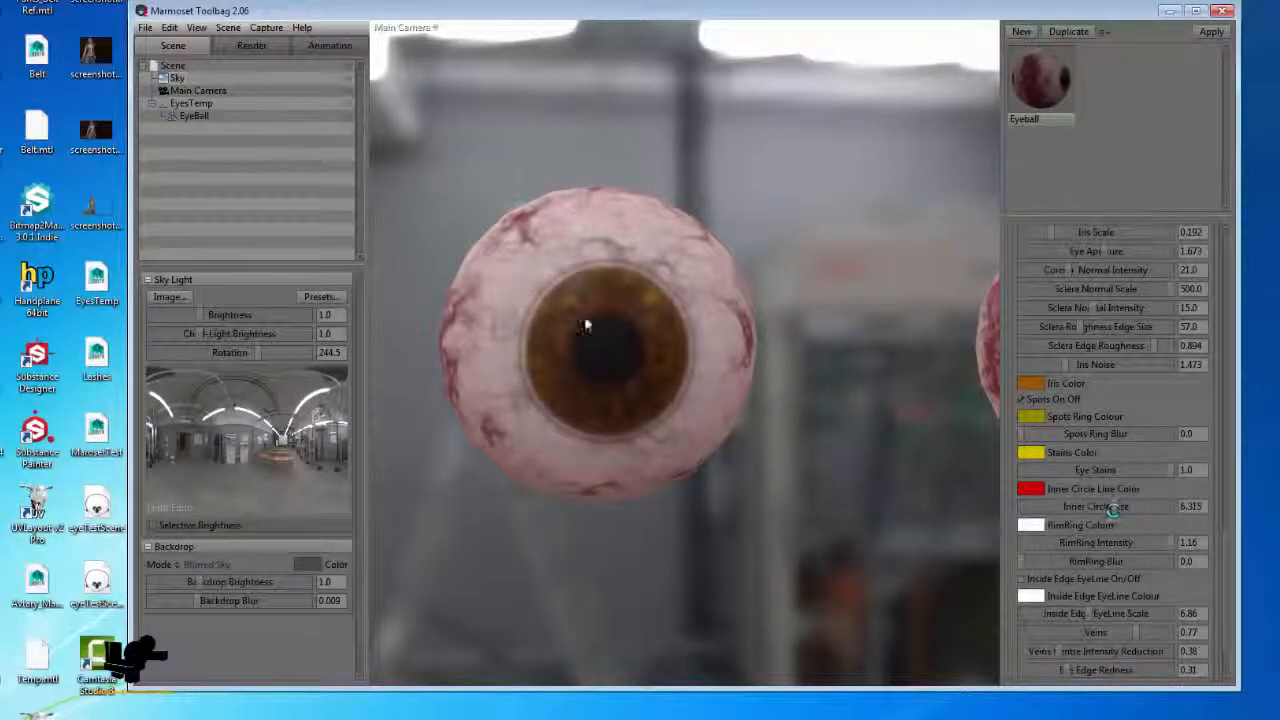
{"action": "left_click_drag", "start_coordinate": [586, 326], "coordinate": [745, 449]}
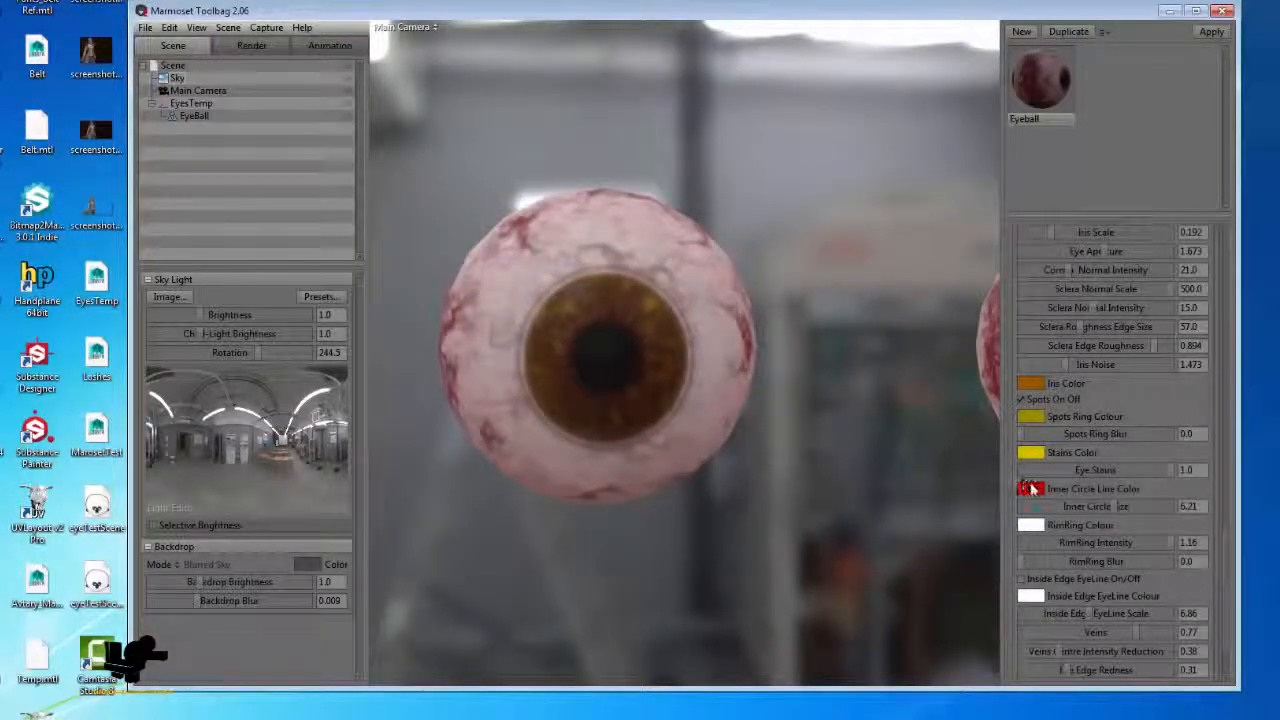
Change the Inner Circle Line Color to a bright orange
{"action": "left_click", "coordinate": [1033, 488]}
{"action": "left_click_drag", "start_coordinate": [576, 545], "coordinate": [606, 470]}
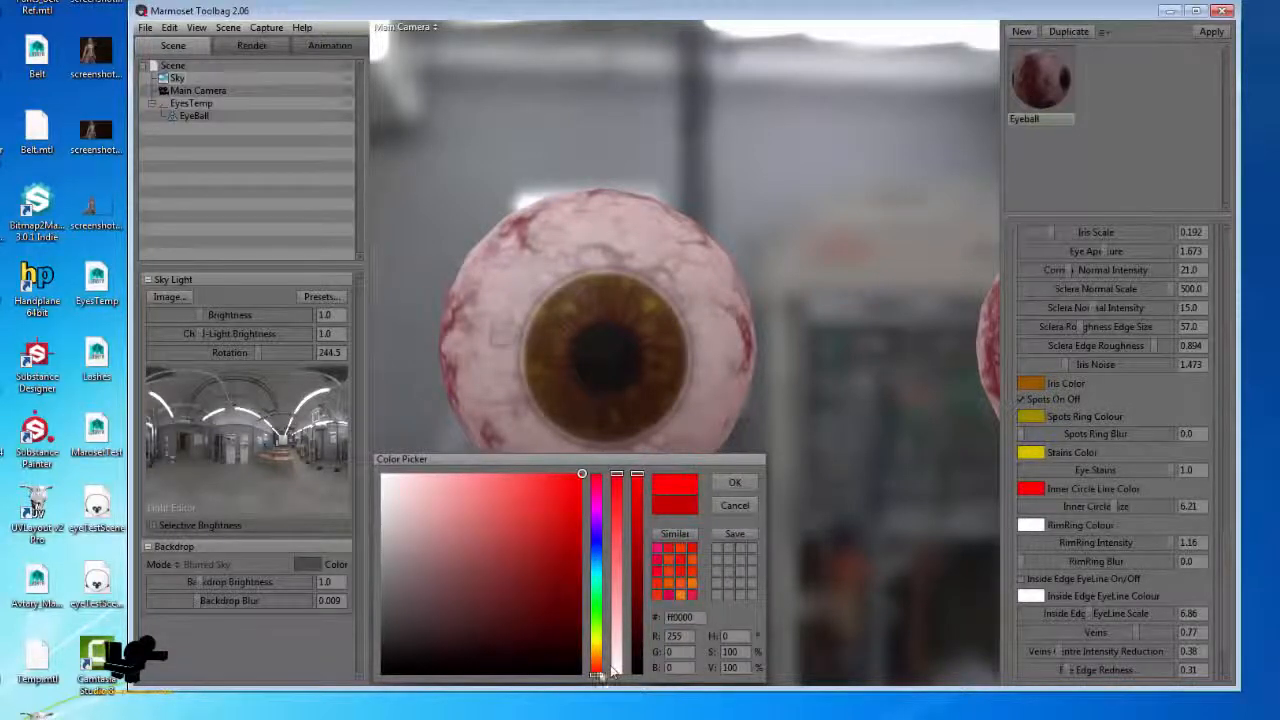
{"action": "mouse_move", "coordinate": [597, 672]}
{"action": "left_mouse_down"}
{"action": "mouse_move", "coordinate": [597, 645]}
{"action": "mouse_move", "coordinate": [597, 660]}
{"action": "left_mouse_up"}
{"action": "left_click", "coordinate": [732, 484]}
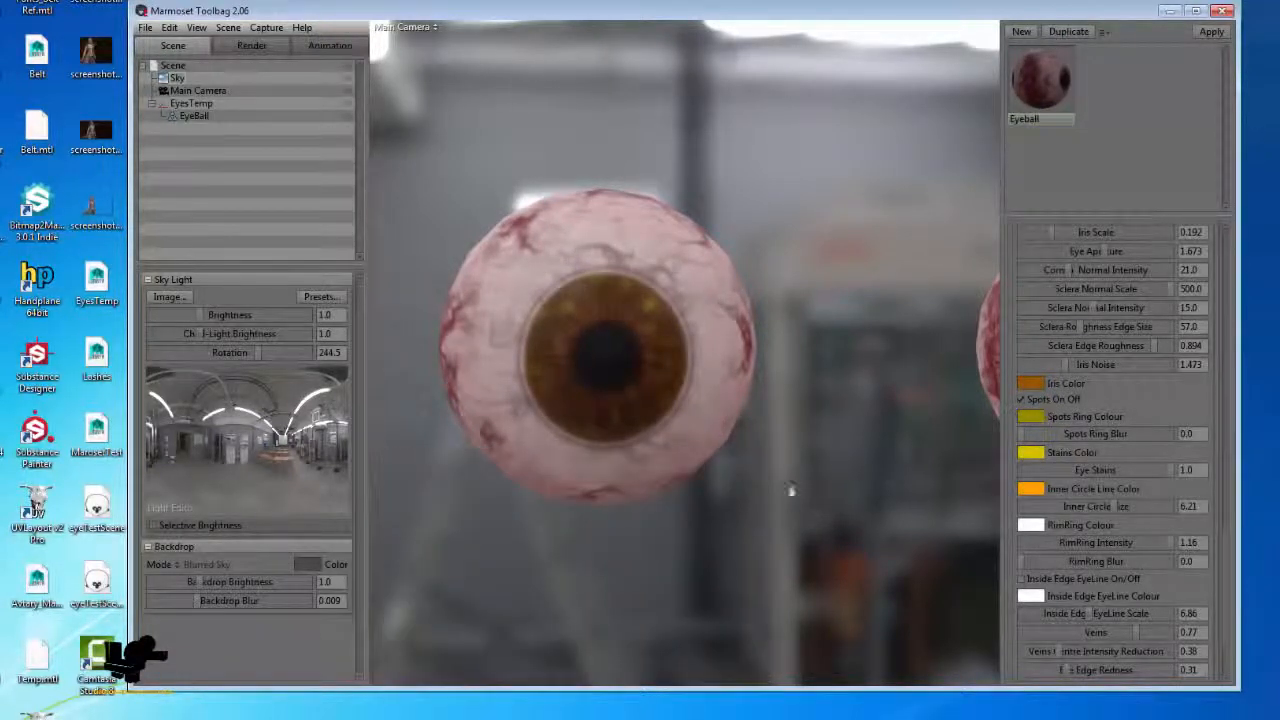
Set the RimRing Intensity to 1.0 and change the RimRing Colour to black
{"action": "right_click_drag", "start_coordinate": [787, 502], "coordinate": [768, 534]}
{"action": "middle_click_drag", "start_coordinate": [745, 508], "coordinate": [761, 463]}
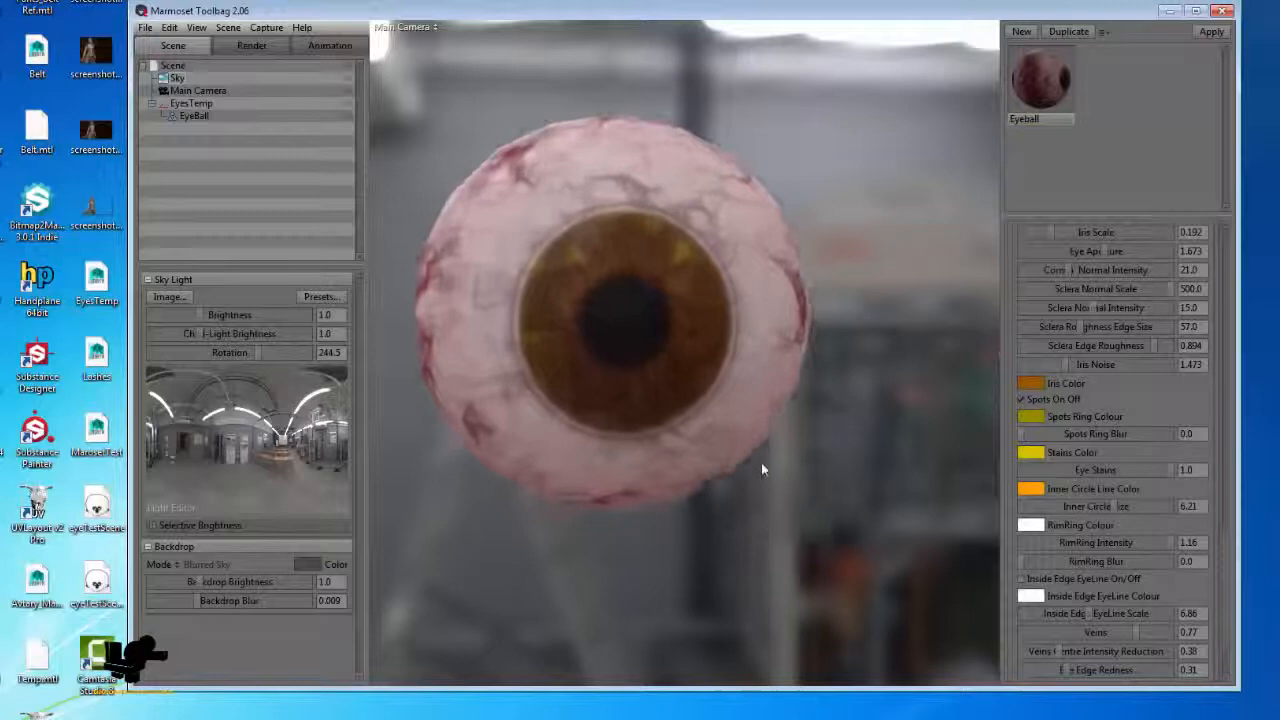
{"action": "left_click_drag", "start_coordinate": [1114, 544], "coordinate": [1256, 551]}
{"action": "left_click", "coordinate": [1032, 528]}
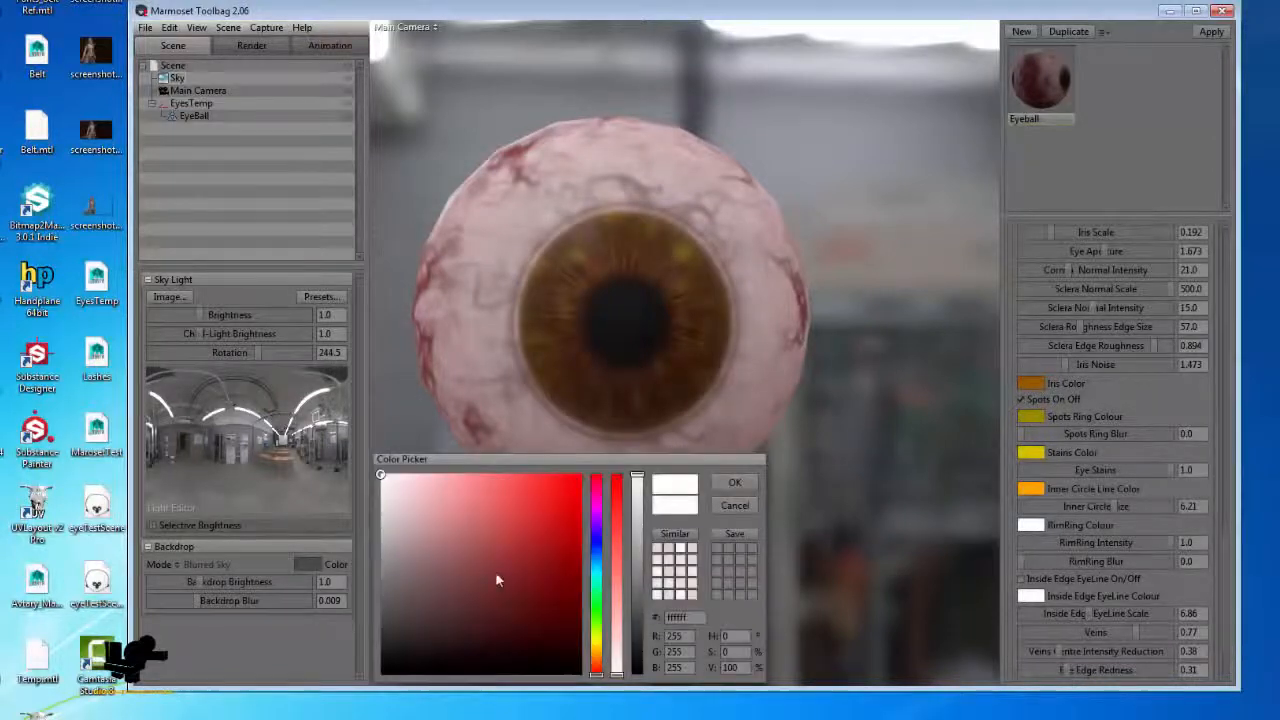
{"action": "left_click_drag", "start_coordinate": [495, 571], "coordinate": [380, 675]}
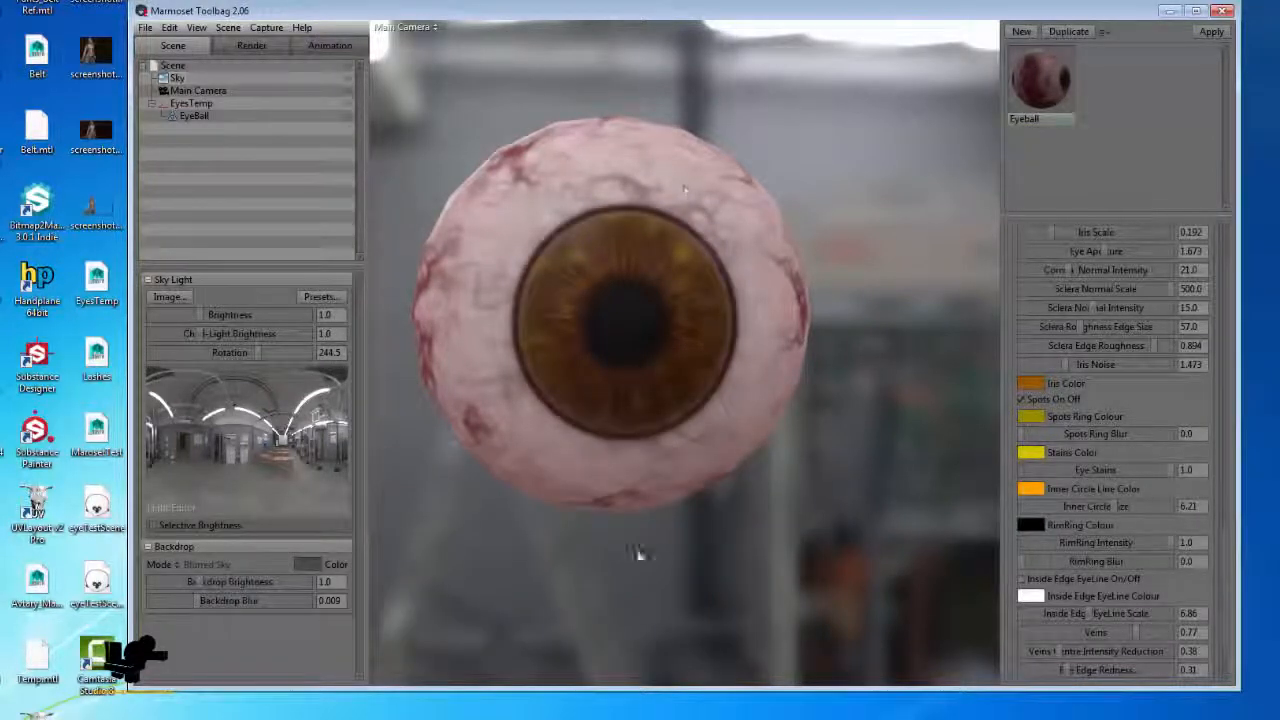
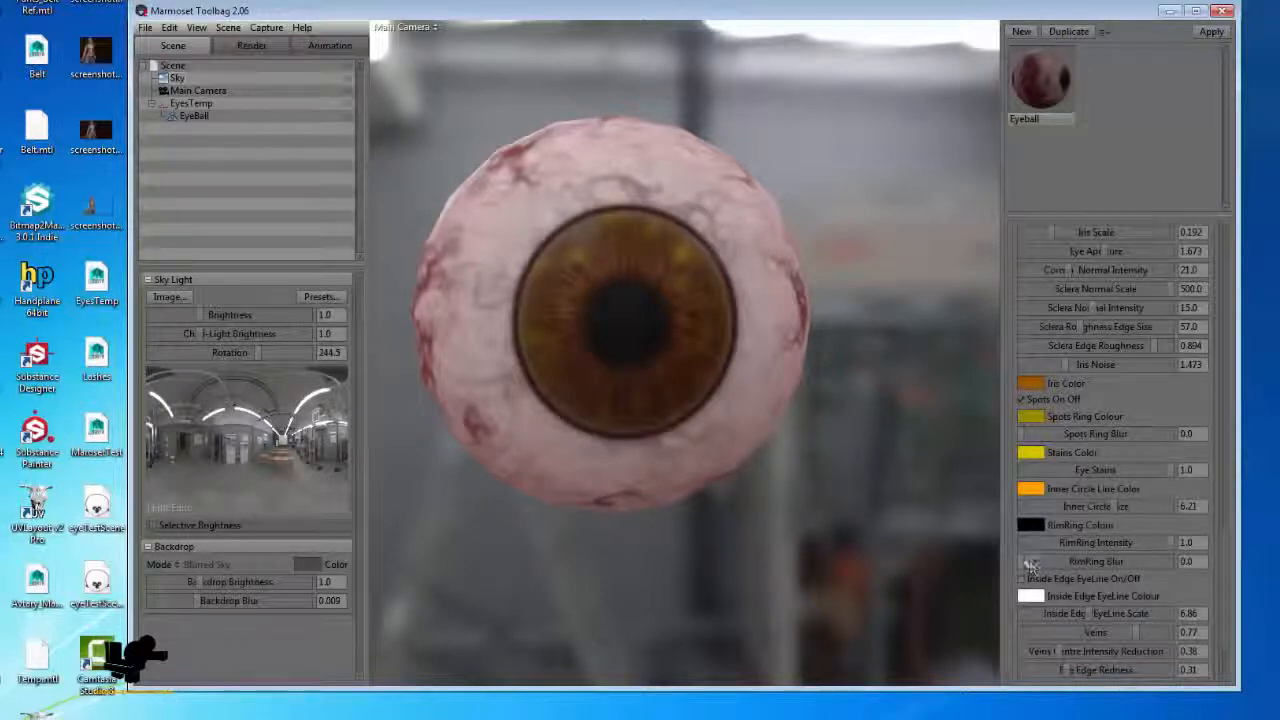
Try a higher RimRing Blur on the iris rim and return it to 0.0
{"action": "left_click_drag", "start_coordinate": [1029, 563], "coordinate": [690, 560]}
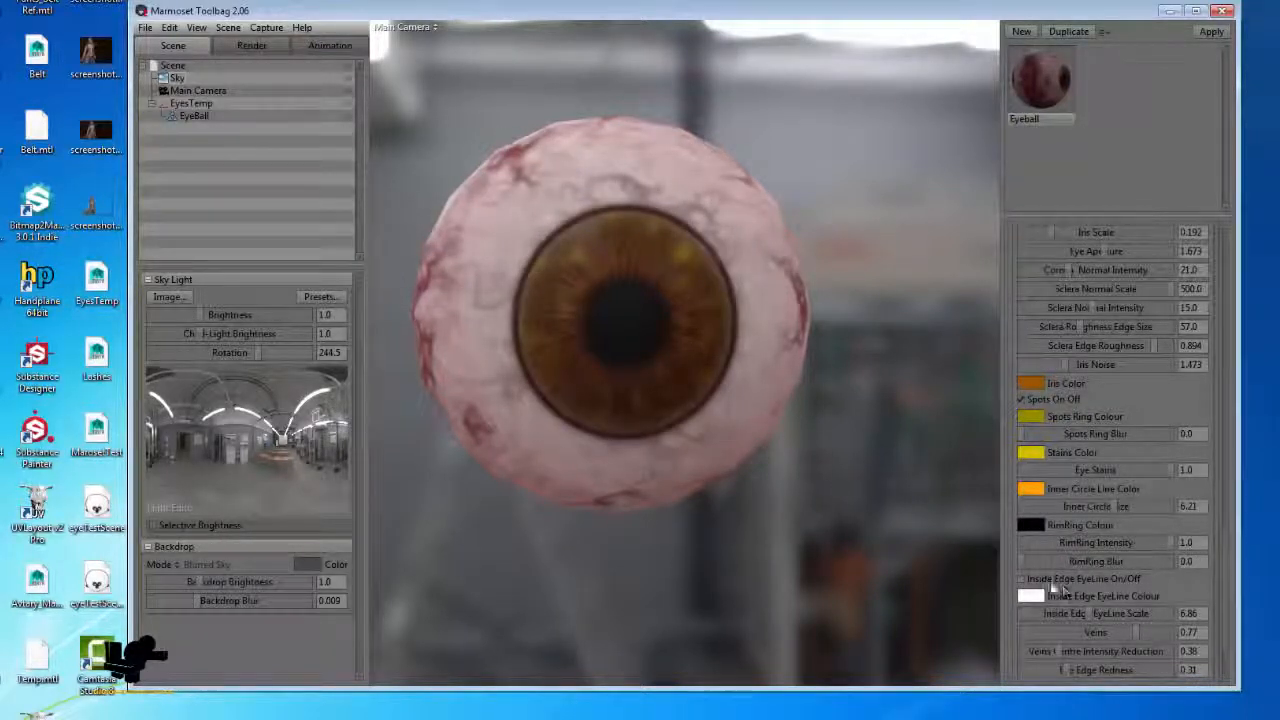
{"action": "mouse_move", "coordinate": [1042, 563]}
{"action": "left_mouse_down"}
{"action": "mouse_move", "coordinate": [1068, 563]}
{"action": "mouse_move", "coordinate": [1058, 566]}
{"action": "left_mouse_up"}
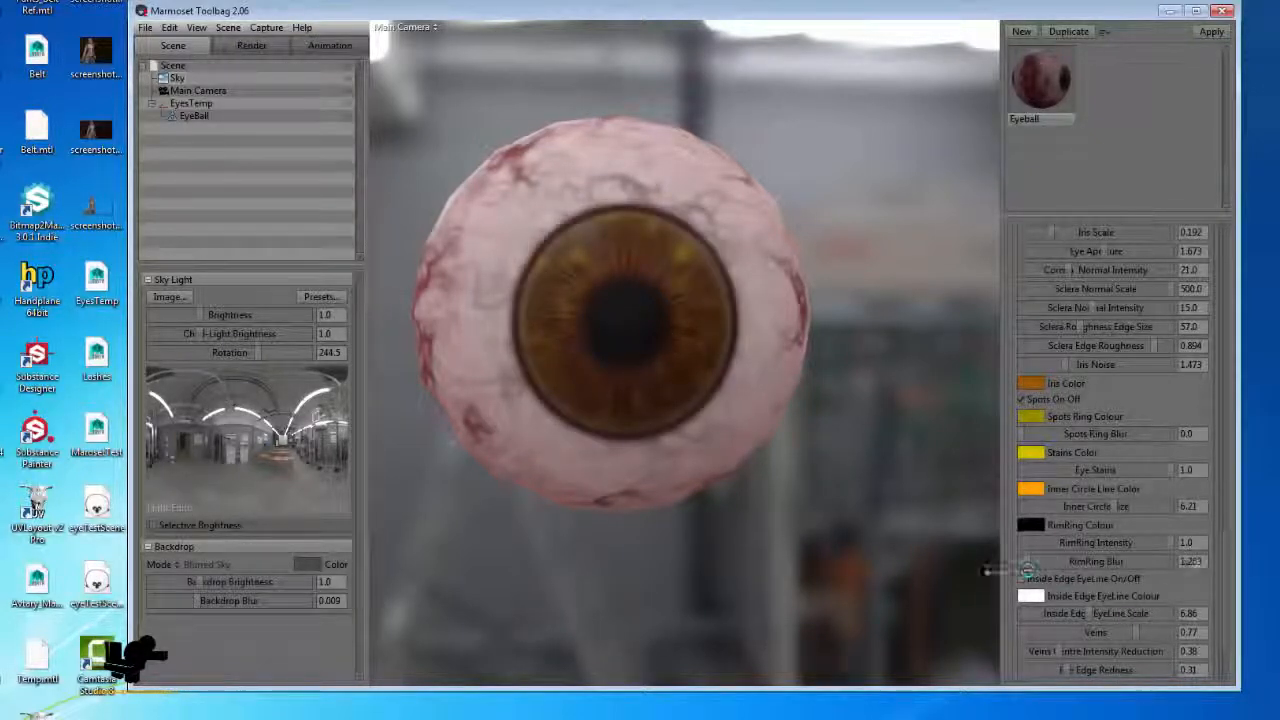
{"action": "left_click_drag", "start_coordinate": [1030, 568], "coordinate": [995, 566]}
Inspect both eyeballs from several angles and distances to judge the iris and its rim ring
{"action": "scroll", "coordinate": [1149, 543], "scroll_direction": "down", "scroll_amount": 2}
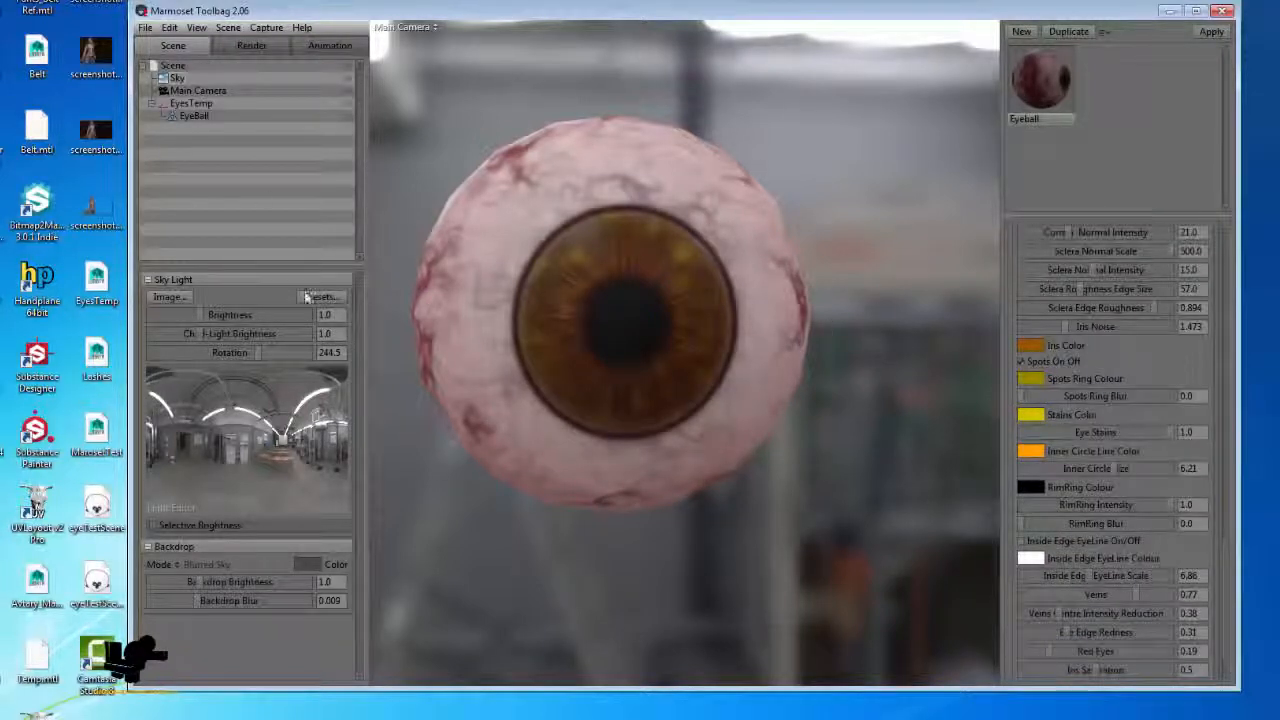
{"action": "right_click_drag", "start_coordinate": [737, 514], "coordinate": [731, 366]}
{"action": "left_click_drag", "start_coordinate": [731, 366], "coordinate": [830, 420]}
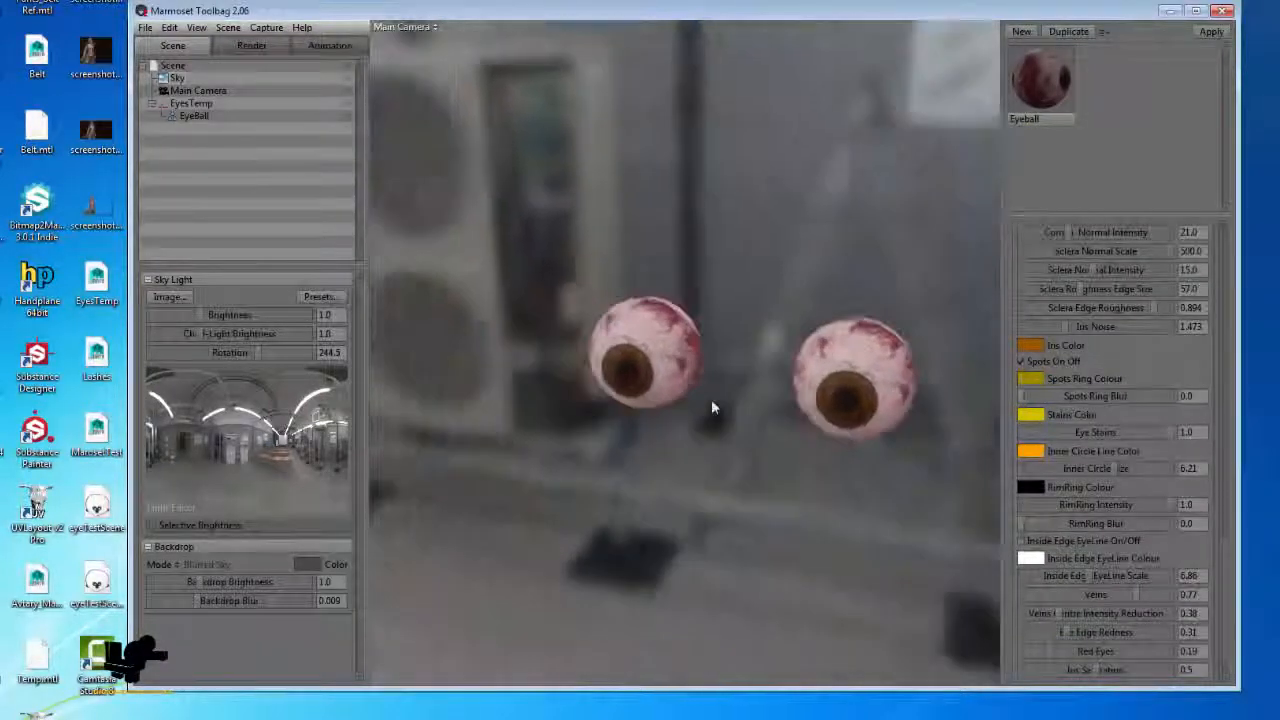
{"action": "scroll", "coordinate": [1066, 421], "scroll_direction": "up", "scroll_amount": 2}
{"action": "scroll", "coordinate": [1066, 421], "scroll_direction": "down", "scroll_amount": 4}
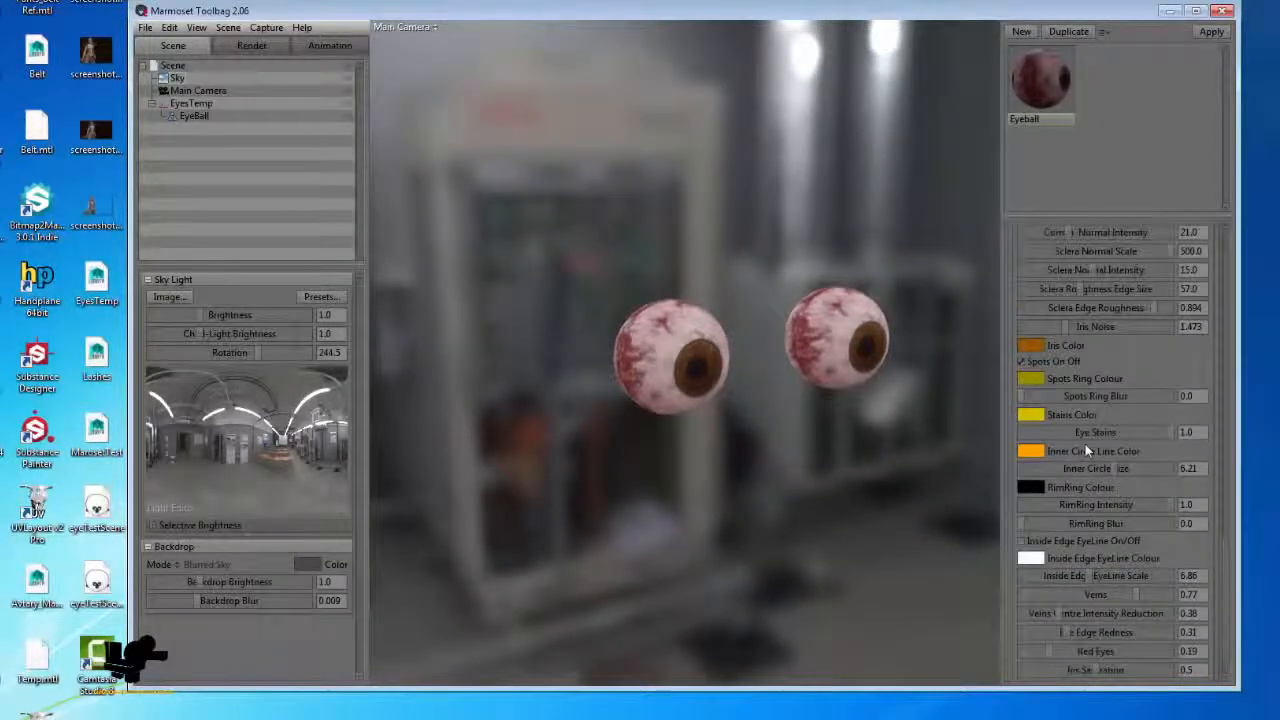
{"action": "scroll", "coordinate": [743, 423], "scroll_direction": "up", "scroll_amount": 5}
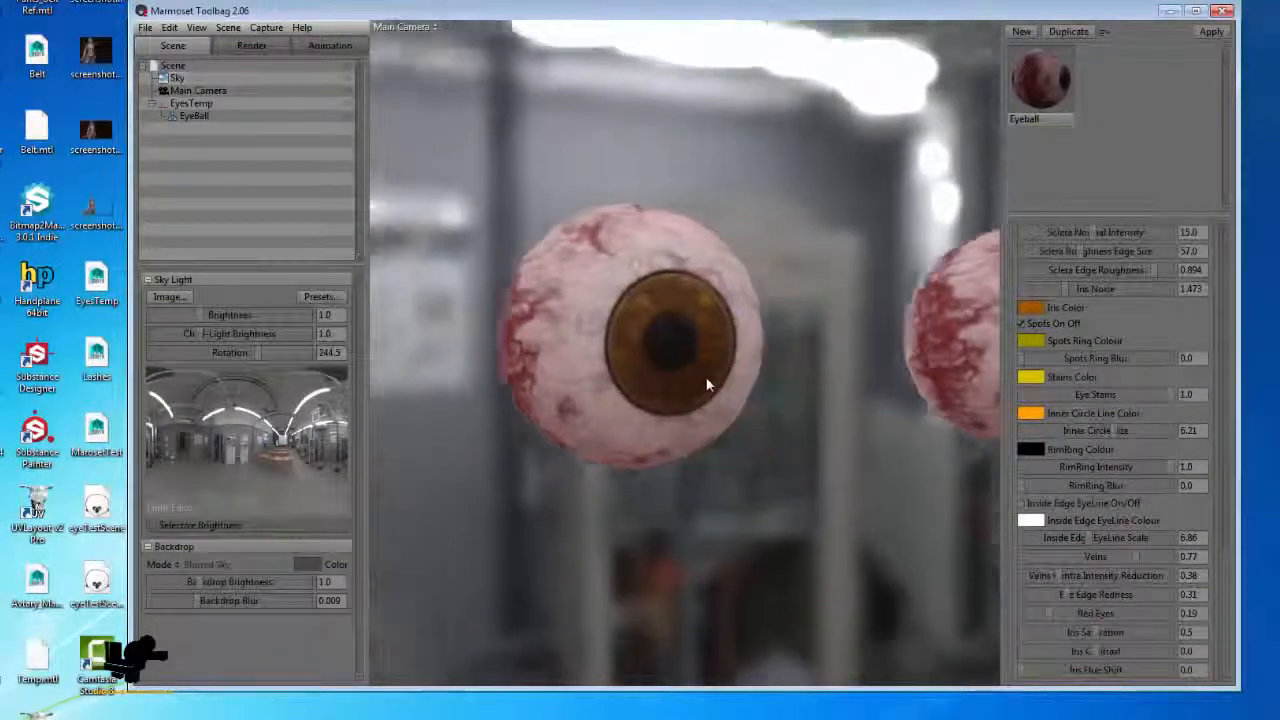
{"action": "scroll", "coordinate": [693, 386], "scroll_direction": "up", "scroll_amount": 3}
{"action": "left_click_drag", "start_coordinate": [706, 378], "coordinate": [775, 415]}
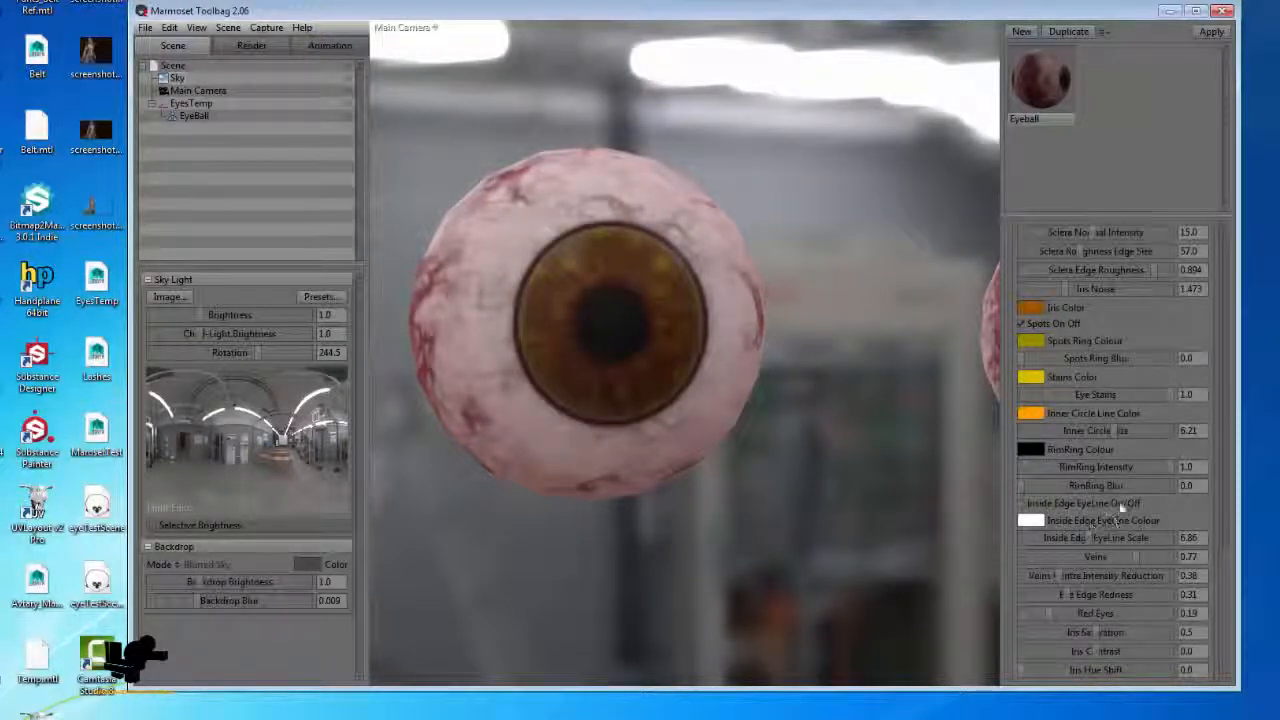
Turn on the Inside Edge EyeLine and examine its effect on the iris close up
{"action": "scroll", "coordinate": [1120, 506], "scroll_direction": "down", "scroll_amount": 1}
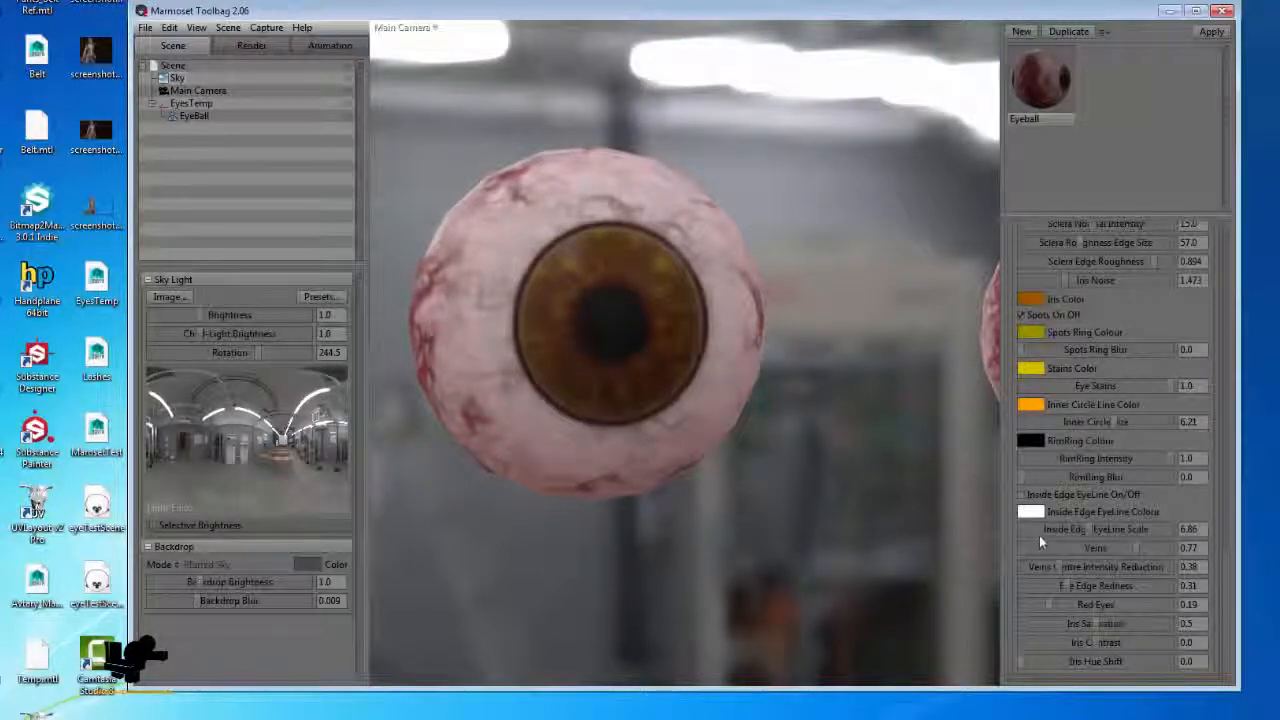
{"action": "left_click", "coordinate": [1035, 496]}
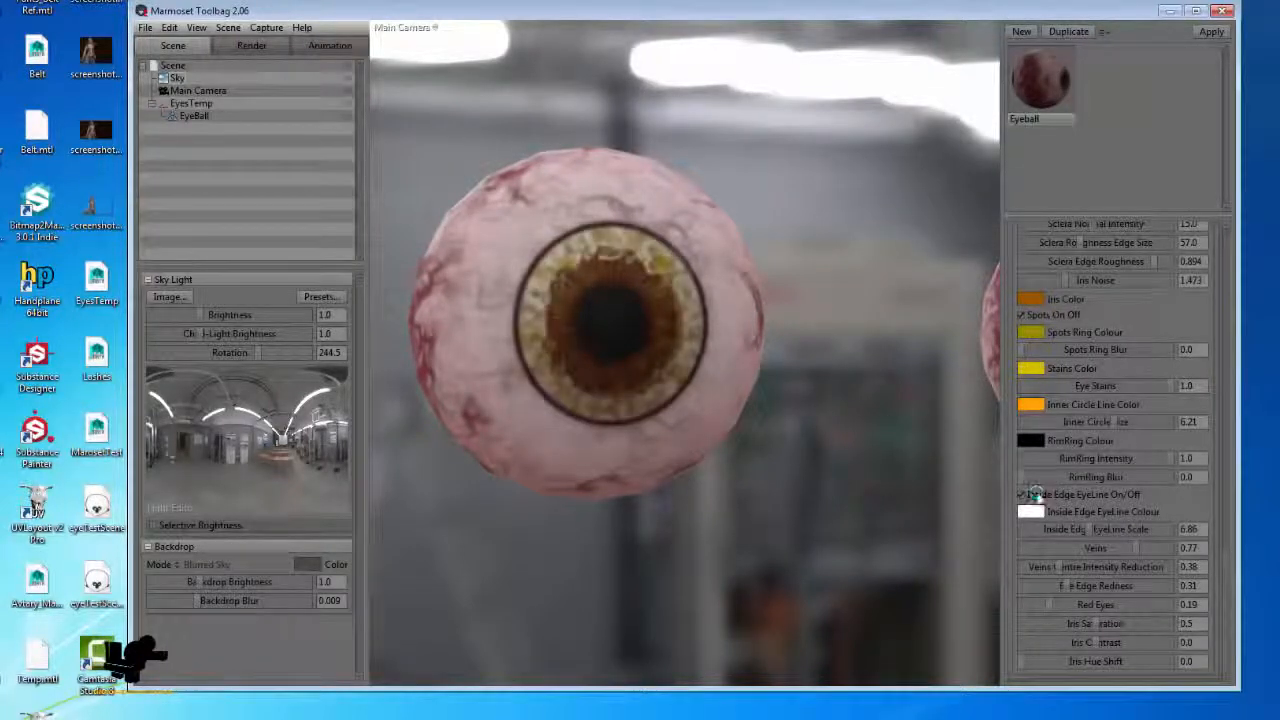
{"action": "left_click", "coordinate": [1022, 495]}
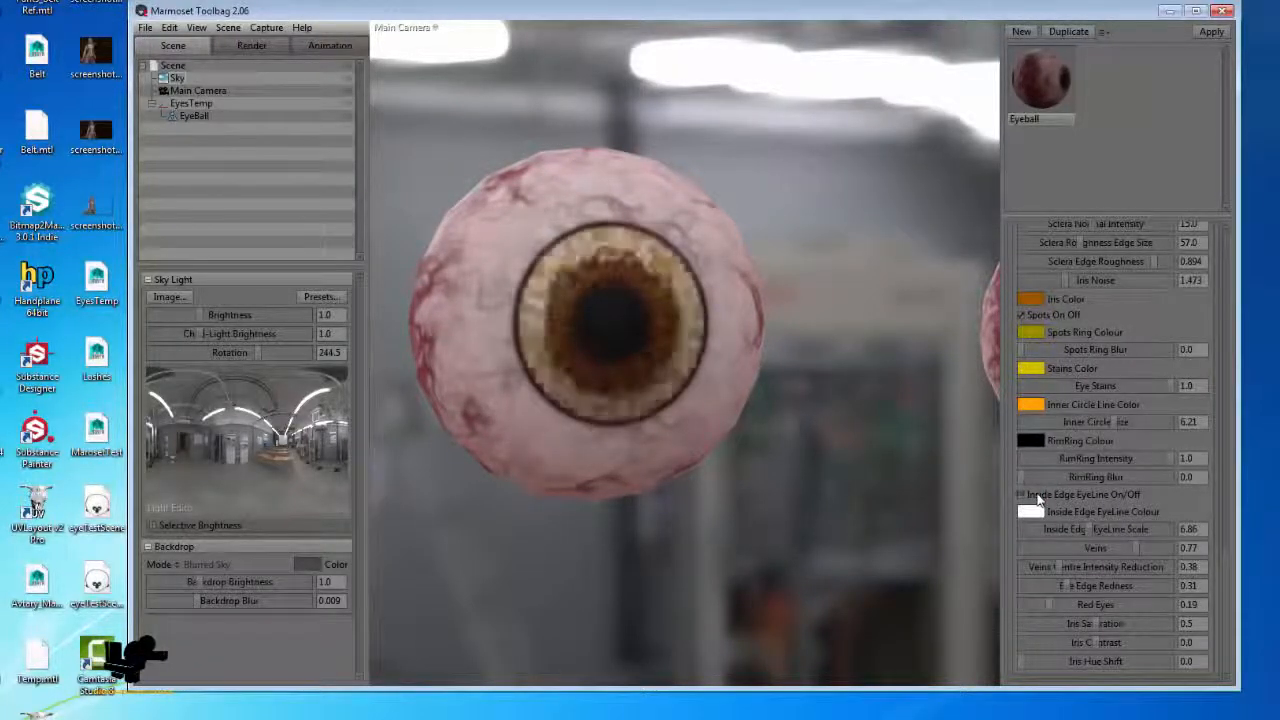
{"action": "left_click_drag", "start_coordinate": [700, 335], "coordinate": [580, 346], "text": "alt"}
{"action": "middle_click_drag", "start_coordinate": [580, 346], "coordinate": [738, 316], "text": "alt"}
{"action": "right_click_drag", "start_coordinate": [738, 316], "coordinate": [745, 368], "text": "alt"}
{"action": "left_click_drag", "start_coordinate": [745, 368], "coordinate": [826, 374], "text": "alt"}
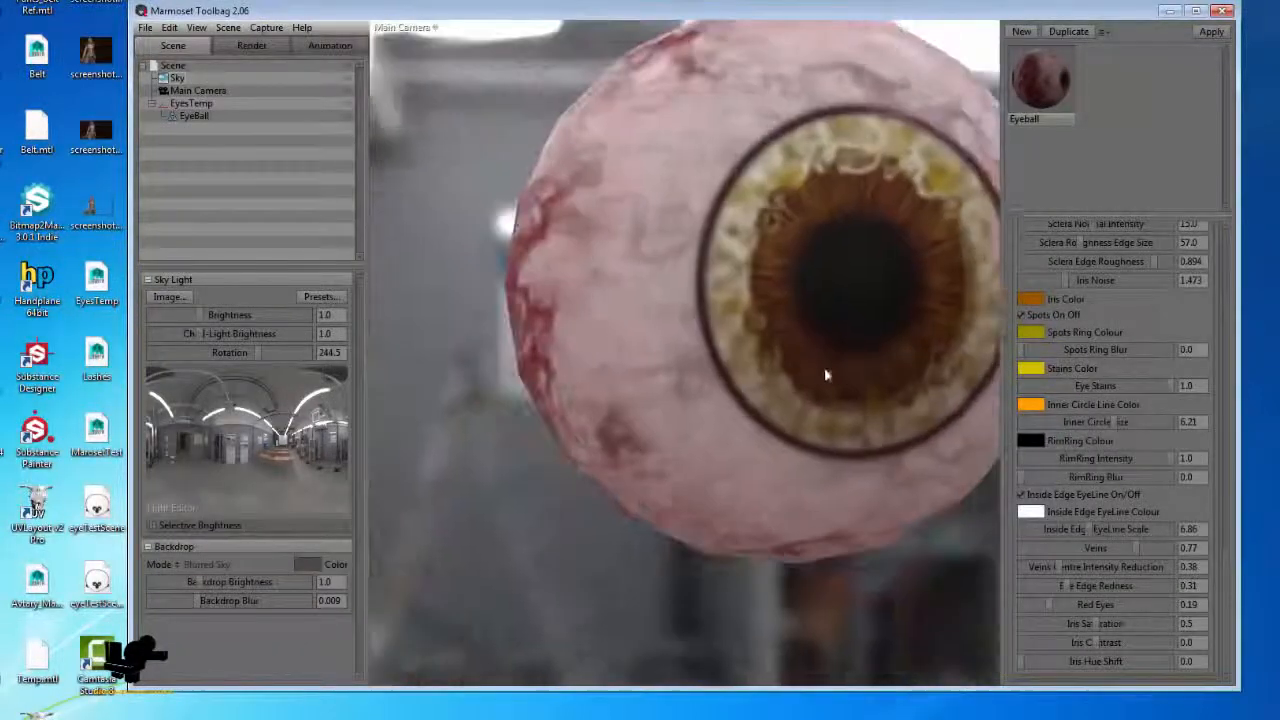
{"action": "right_click_drag", "start_coordinate": [826, 374], "coordinate": [707, 374], "text": "alt"}
{"action": "left_click_drag", "start_coordinate": [704, 373], "coordinate": [675, 296], "text": "alt"}
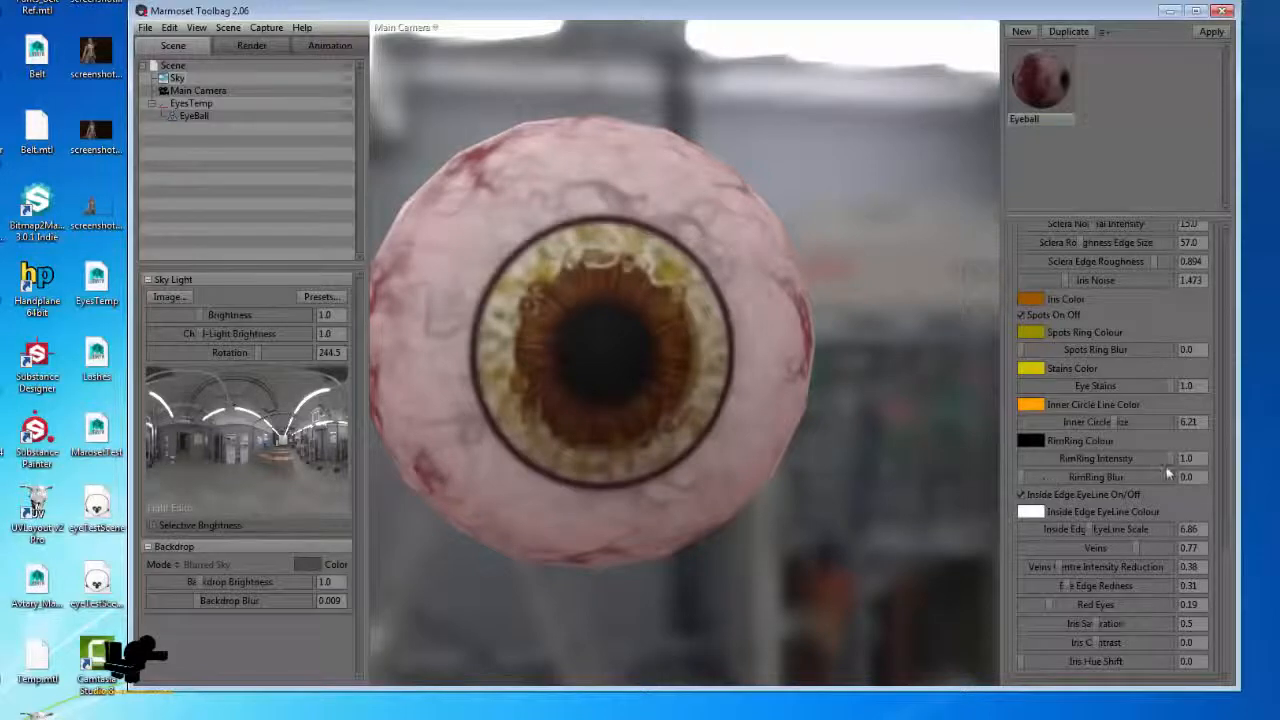
Set the Inside Edge EyeLine Scale to 6.868 and reduce the Eye Aperture to 0.536 for a smaller pupil
{"action": "mouse_move", "coordinate": [1103, 538]}
{"action": "left_mouse_down"}
{"action": "mouse_move", "coordinate": [1062, 528]}
{"action": "mouse_move", "coordinate": [1132, 528]}
{"action": "mouse_move", "coordinate": [1082, 531]}
{"action": "left_mouse_up"}
{"action": "scroll", "coordinate": [1080, 500], "scroll_direction": "up", "scroll_amount": 5}
{"action": "left_click_drag", "start_coordinate": [1102, 430], "coordinate": [1040, 424]}
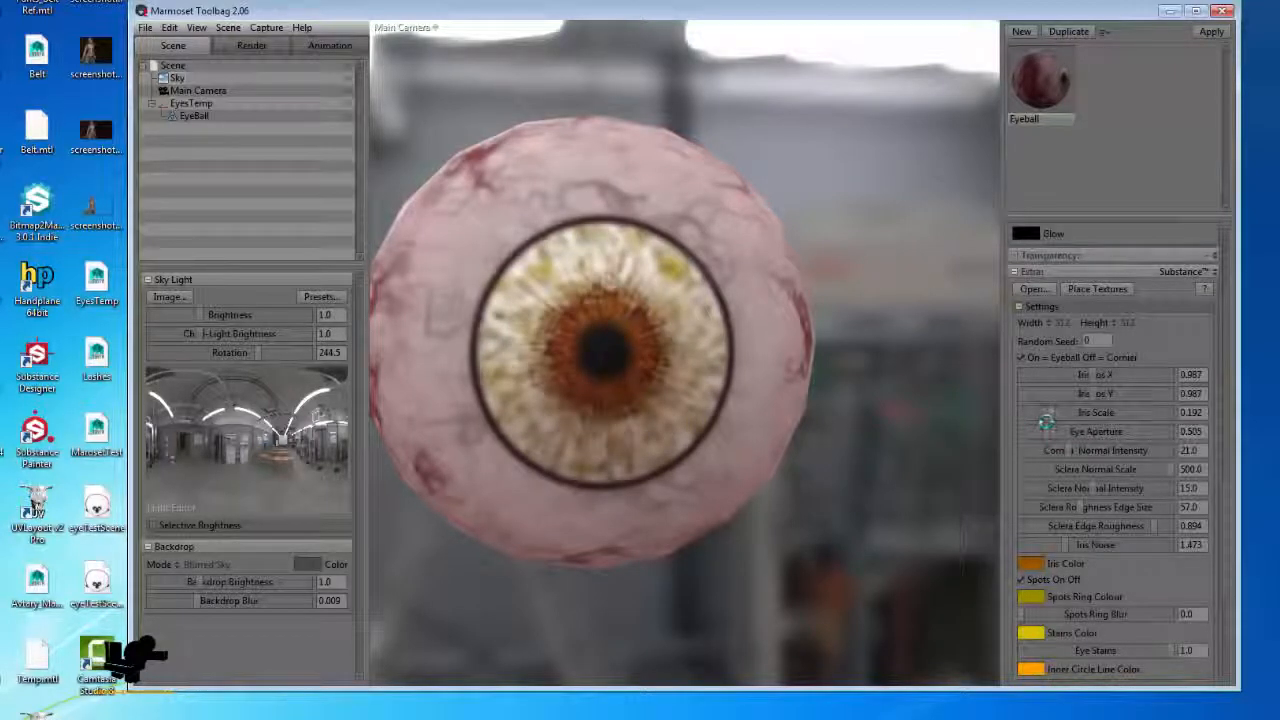
{"action": "scroll", "coordinate": [686, 466], "scroll_direction": "down", "scroll_amount": 5}
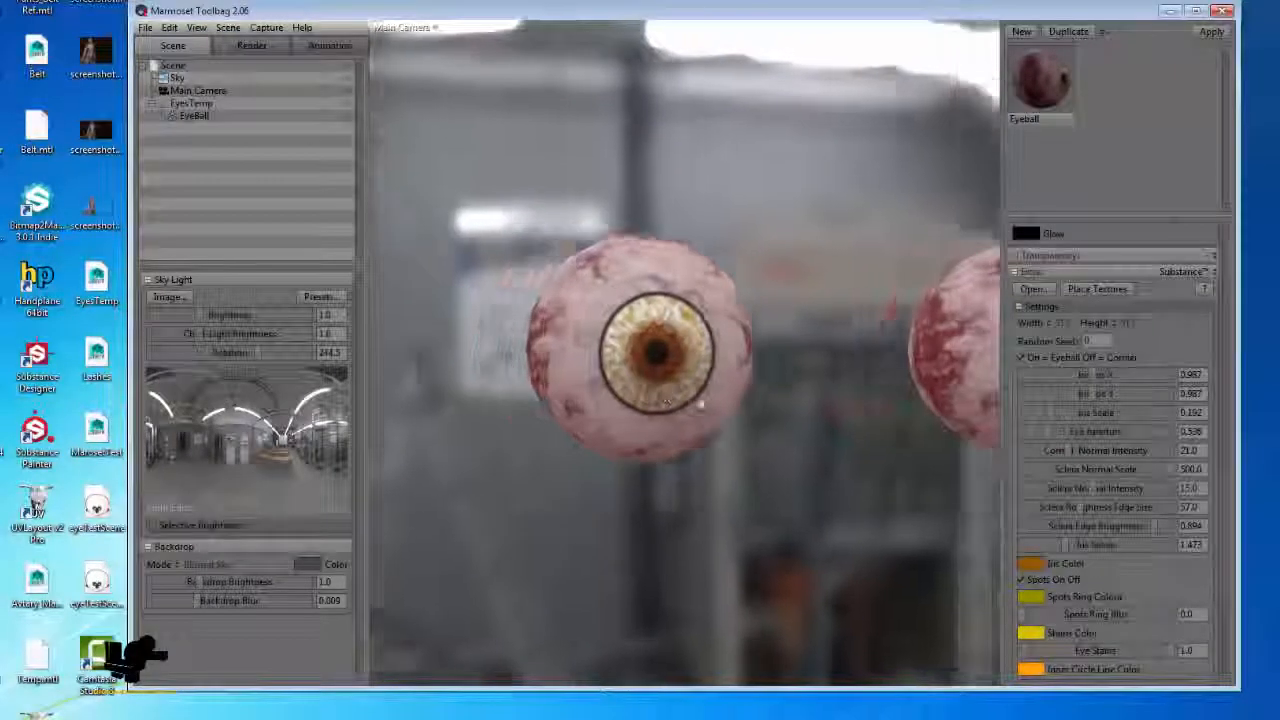
{"action": "scroll", "coordinate": [689, 201], "scroll_direction": "down", "scroll_amount": 5}
{"action": "scroll", "coordinate": [760, 480], "scroll_direction": "up", "scroll_amount": 4}
{"action": "scroll", "coordinate": [799, 566], "scroll_direction": "up", "scroll_amount": 4}
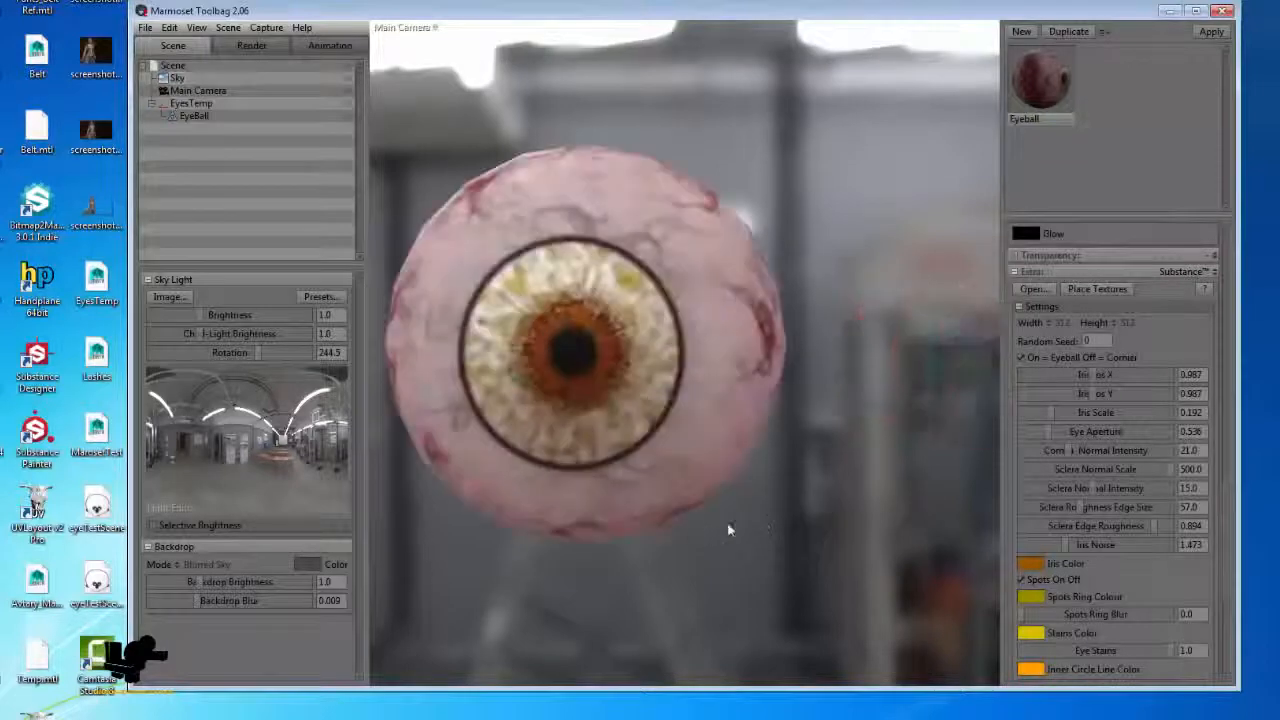
Change the Inside Edge EyeLine Colour to a dark brown and check the iris on the eyeball
{"action": "scroll", "coordinate": [1068, 540], "scroll_direction": "down", "scroll_amount": 5}
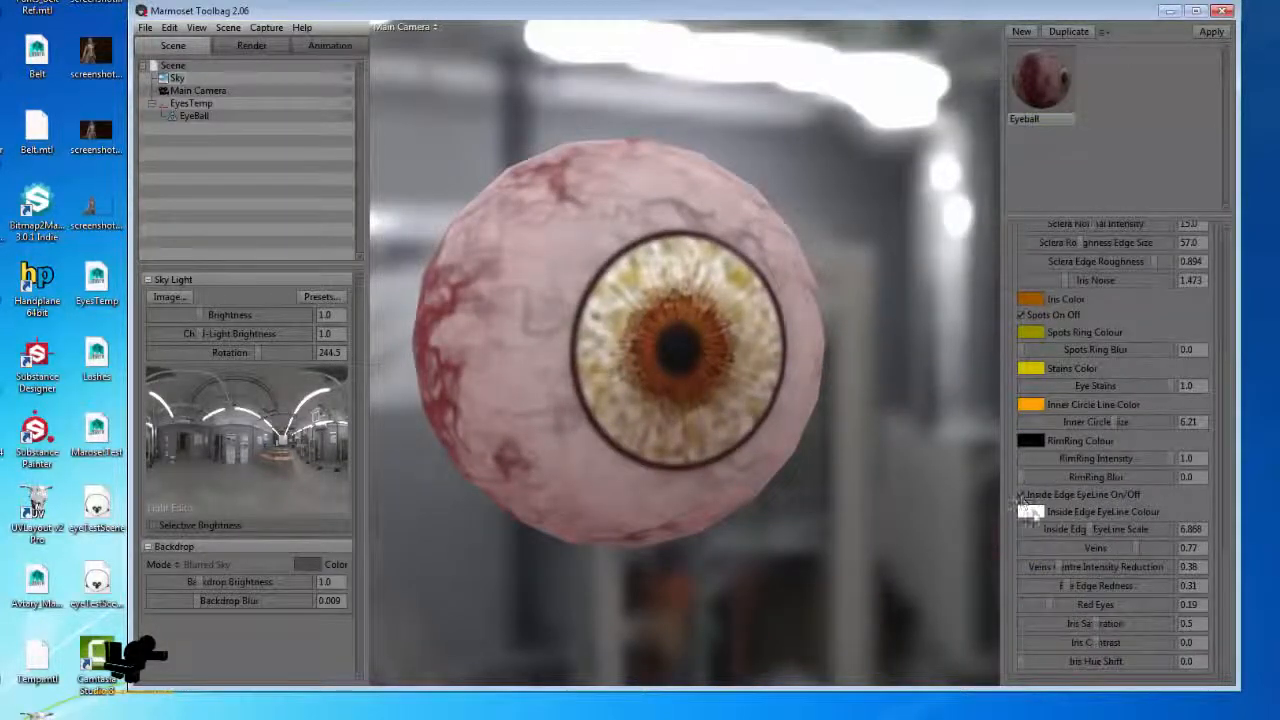
{"action": "left_click", "coordinate": [1030, 511]}
{"action": "mouse_move", "coordinate": [388, 598]}
{"action": "left_mouse_down"}
{"action": "mouse_move", "coordinate": [523, 591]}
{"action": "mouse_move", "coordinate": [645, 515]}
{"action": "left_mouse_up"}
{"action": "left_click_drag", "start_coordinate": [595, 662], "coordinate": [597, 657]}
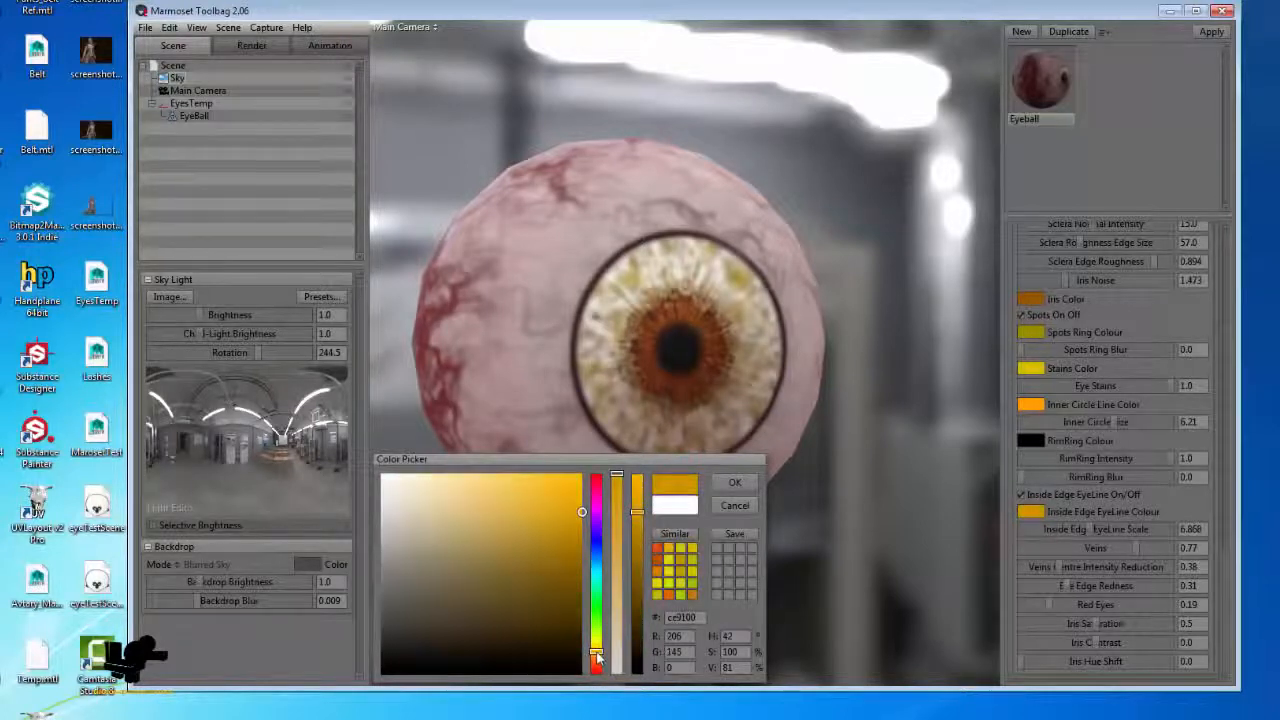
{"action": "left_click_drag", "start_coordinate": [570, 600], "coordinate": [603, 622]}
{"action": "left_click", "coordinate": [734, 484]}
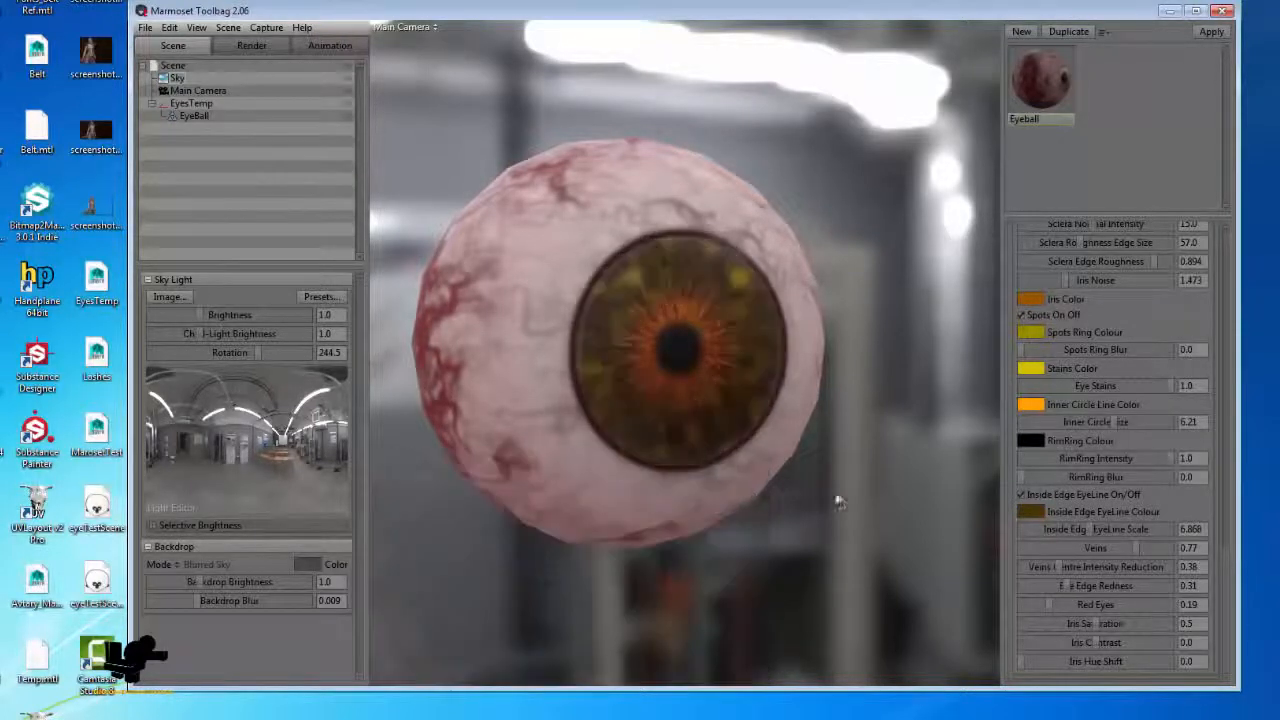
{"action": "scroll", "coordinate": [832, 486], "scroll_direction": "down", "scroll_amount": 6}
{"action": "left_click_drag", "start_coordinate": [829, 480], "coordinate": [662, 412]}
{"action": "scroll", "coordinate": [780, 517], "scroll_direction": "up", "scroll_amount": 5}
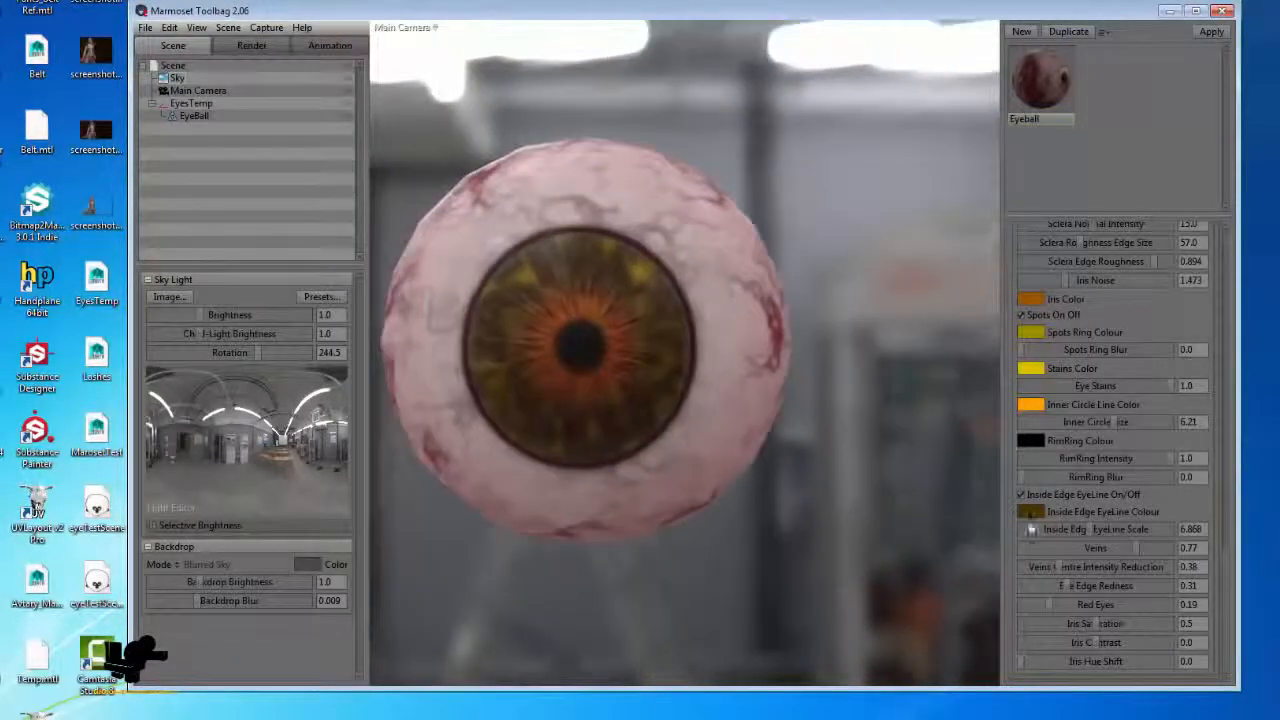
Raise the Inside Edge EyeLine Scale to 10.65 and check the look of both eyes
{"action": "left_click_drag", "start_coordinate": [1088, 530], "coordinate": [1128, 530]}
{"action": "scroll", "coordinate": [606, 390], "scroll_direction": "down", "scroll_amount": 3}
{"action": "scroll", "coordinate": [606, 390], "scroll_direction": "down", "scroll_amount": 5}
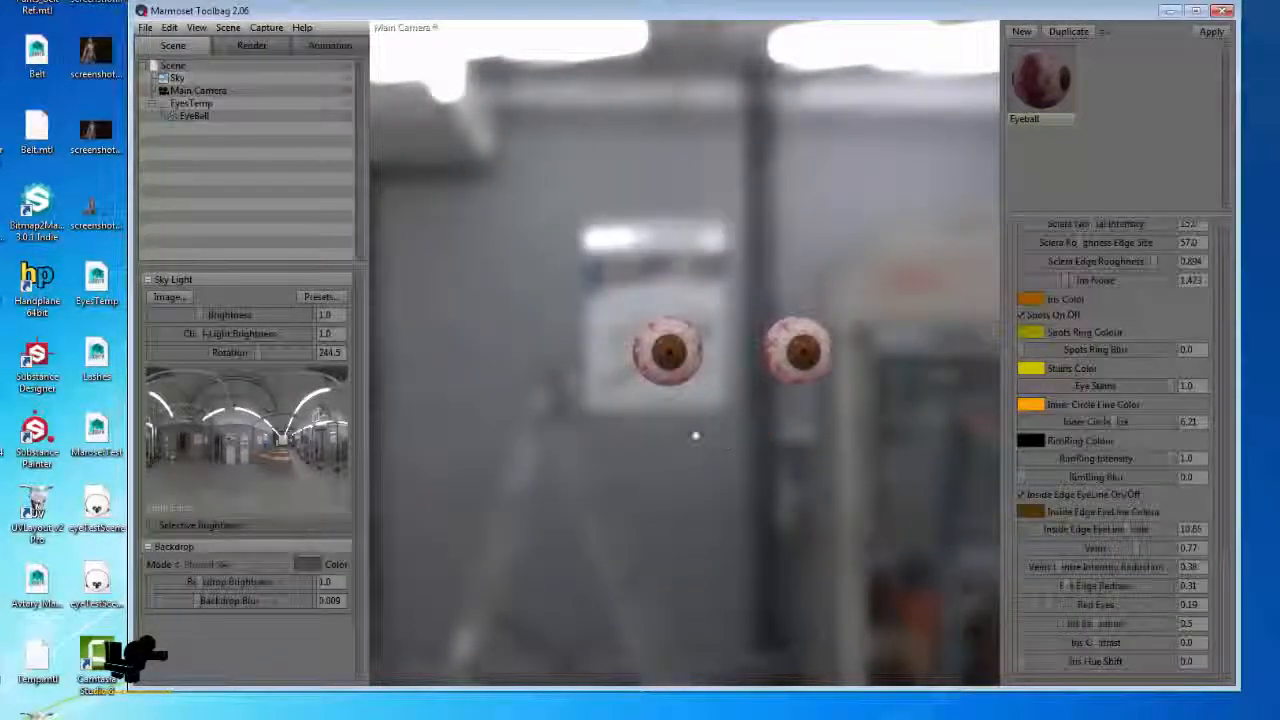
{"action": "left_click_drag", "start_coordinate": [694, 434], "coordinate": [674, 497]}
{"action": "scroll", "coordinate": [771, 528], "scroll_direction": "up", "scroll_amount": 5}
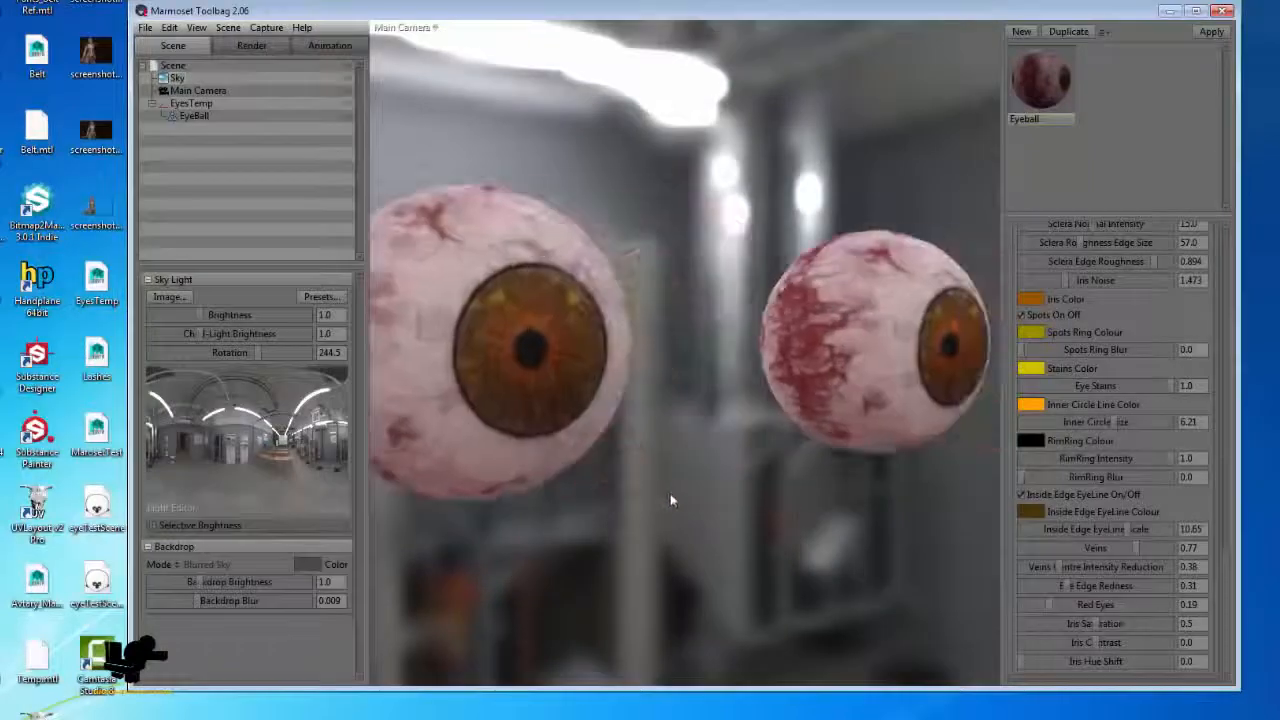
Reduce the Eye Stains to 0.242 and check both eyeballs from the side
{"action": "left_click_drag", "start_coordinate": [1165, 386], "coordinate": [1055, 382]}
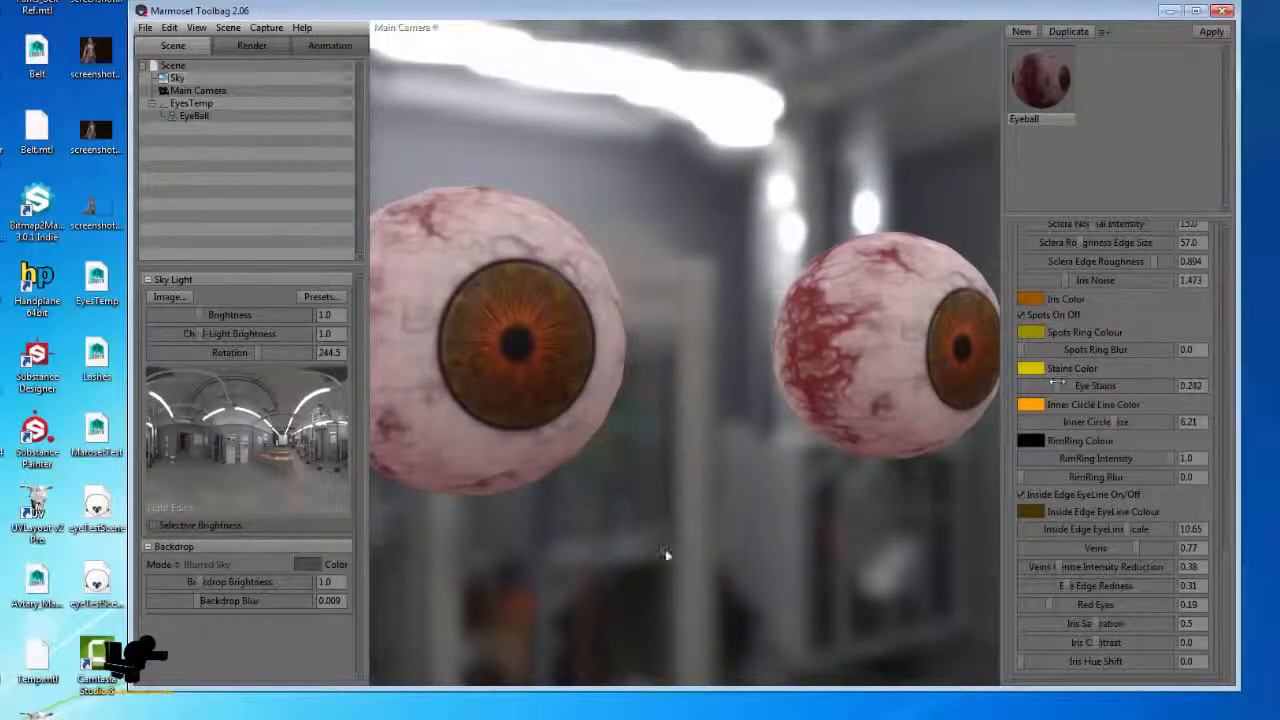
{"action": "scroll", "coordinate": [667, 553], "scroll_direction": "down", "scroll_amount": 5}
{"action": "left_click_drag", "start_coordinate": [667, 553], "coordinate": [746, 426]}
{"action": "scroll", "coordinate": [795, 457], "scroll_direction": "up", "scroll_amount": 4}
{"action": "right_click_drag", "start_coordinate": [746, 426], "coordinate": [757, 456]}
{"action": "middle_click_drag", "start_coordinate": [757, 456], "coordinate": [820, 391]}
{"action": "left_click_drag", "start_coordinate": [820, 391], "coordinate": [777, 422]}
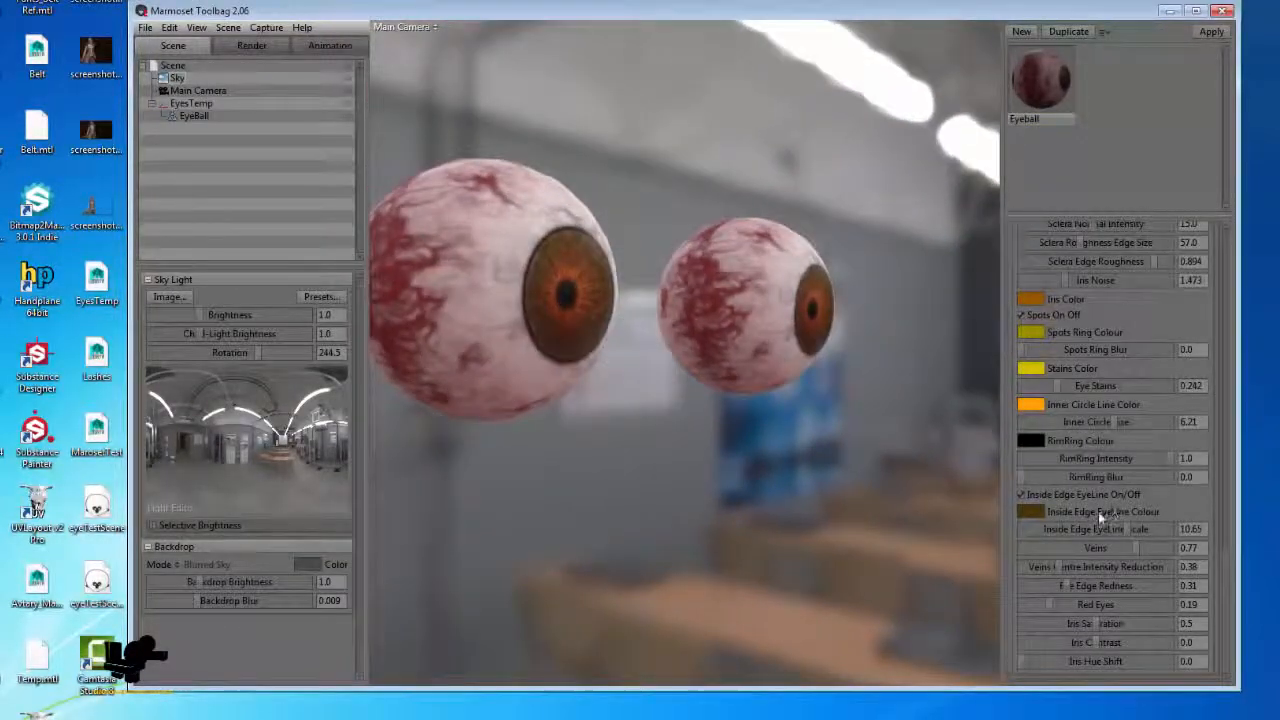
Set the Inside Edge EyeLine Scale to 10.02 and view both eyes from the front
{"action": "mouse_move", "coordinate": [1125, 533]}
{"action": "left_mouse_down"}
{"action": "mouse_move", "coordinate": [1085, 526]}
{"action": "mouse_move", "coordinate": [1140, 528]}
{"action": "mouse_move", "coordinate": [1119, 533]}
{"action": "left_mouse_up"}
{"action": "left_click_drag", "start_coordinate": [726, 514], "coordinate": [631, 423]}
{"action": "middle_click_drag", "start_coordinate": [631, 423], "coordinate": [689, 358]}
{"action": "scroll", "coordinate": [689, 358], "scroll_direction": "down", "scroll_amount": 3}
{"action": "scroll", "coordinate": [689, 350], "scroll_direction": "down", "scroll_amount": 2}
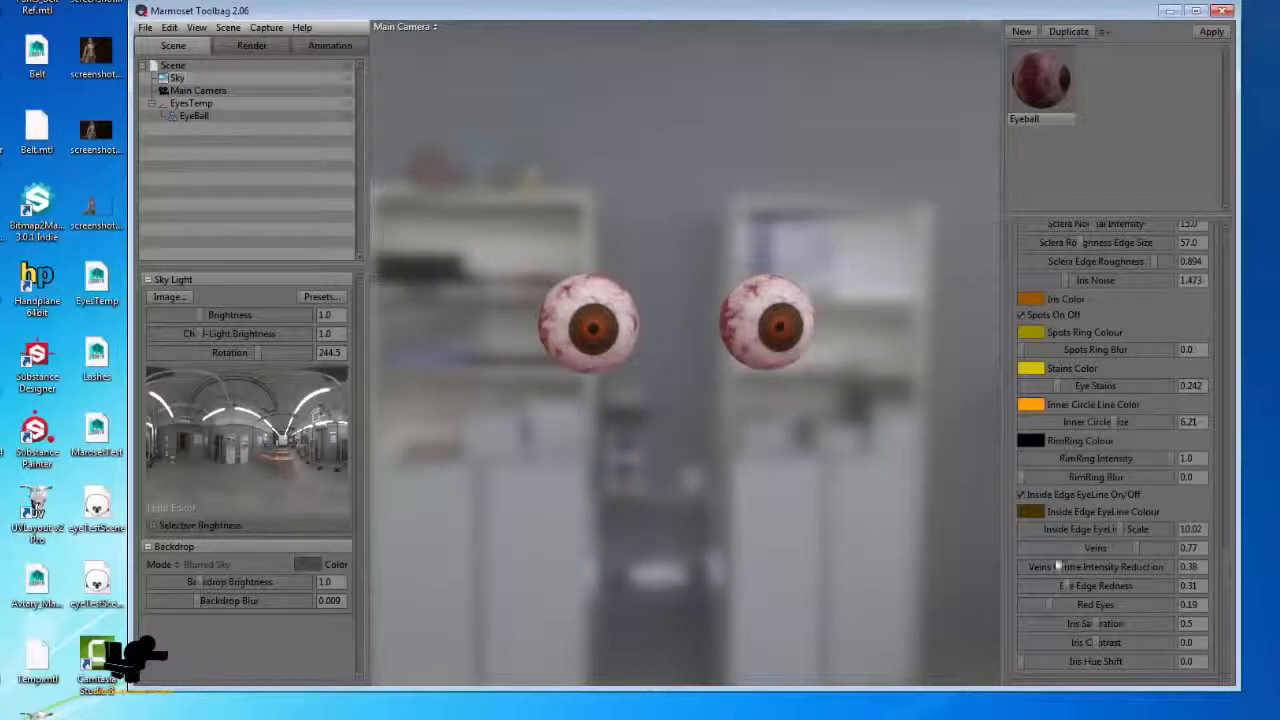
Set the substance's Random Seed to 2 and check the iris pattern close up
{"action": "scroll", "coordinate": [1026, 470], "scroll_direction": "up", "scroll_amount": 5}
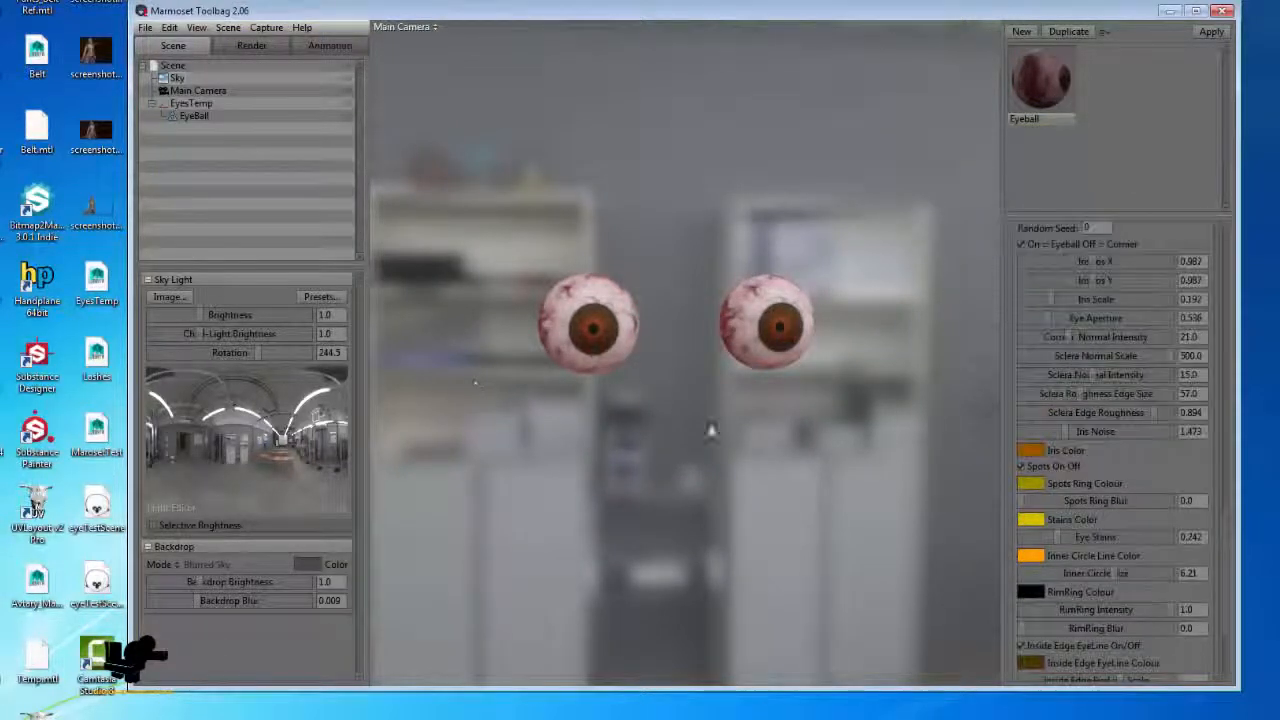
{"action": "scroll", "coordinate": [1093, 263], "scroll_direction": "up", "scroll_amount": 2}
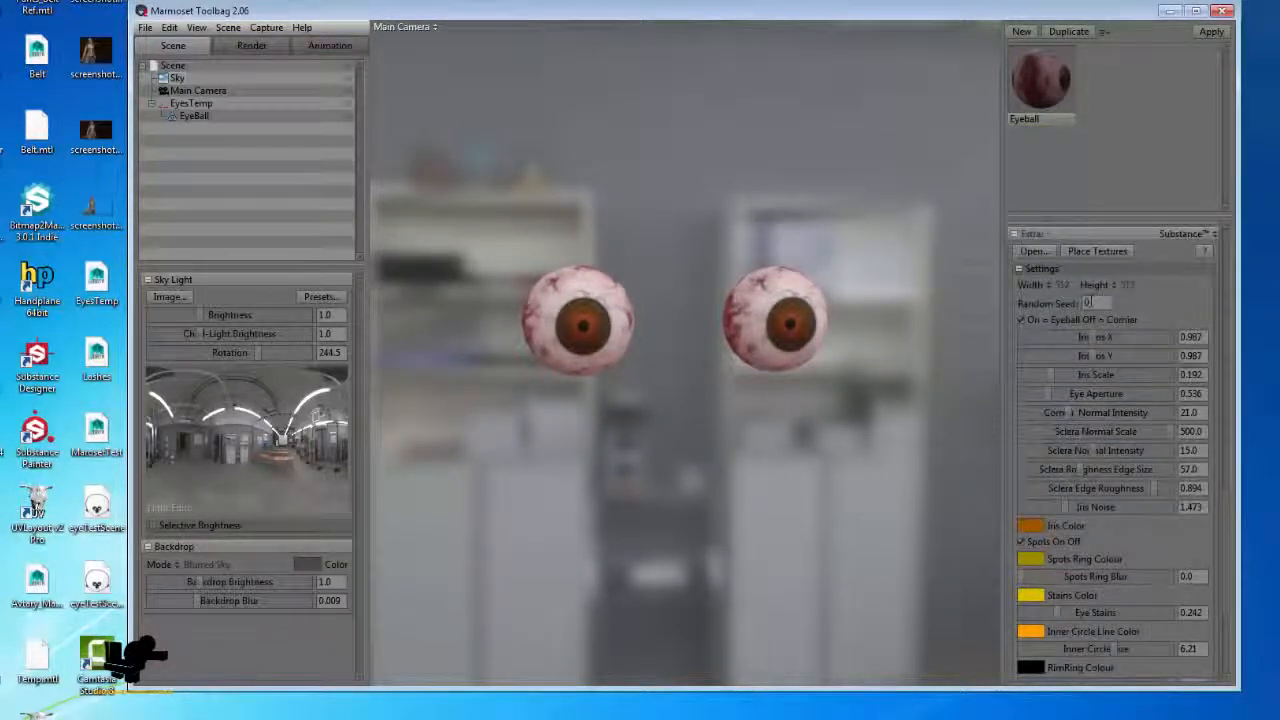
{"action": "type", "text": "2"}
{"action": "key", "text": "Tab"}
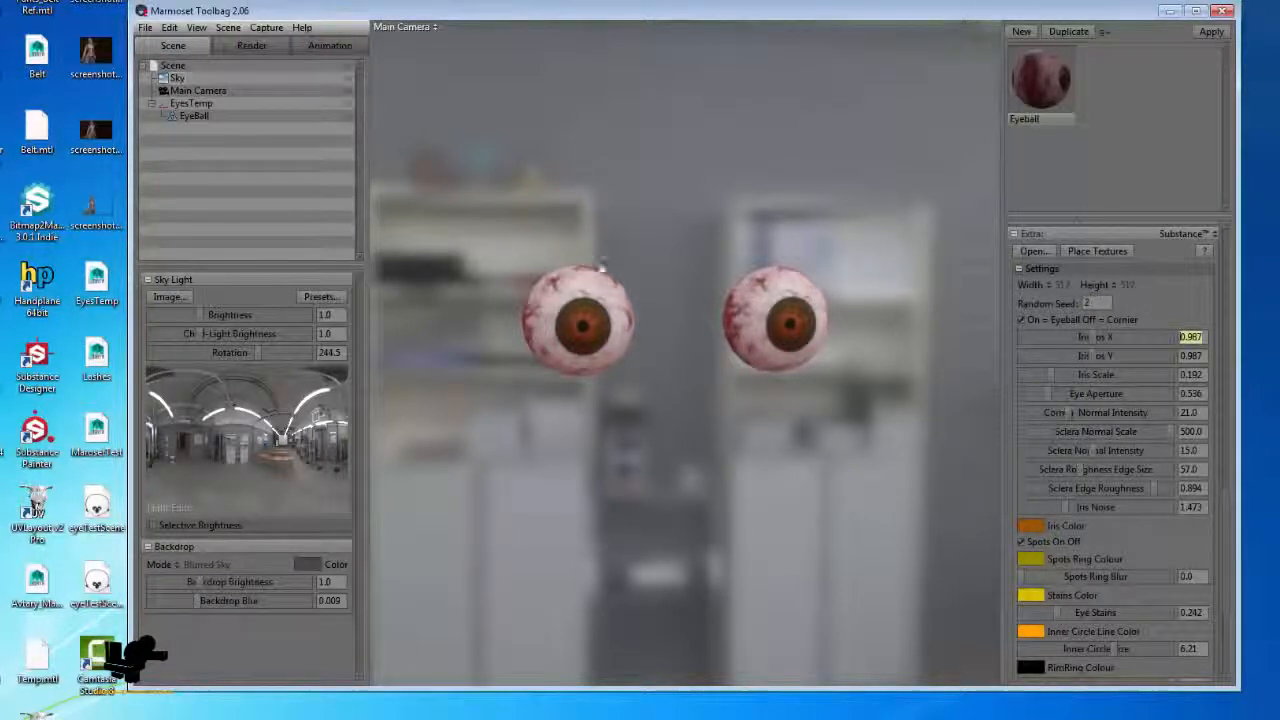
{"action": "right_click_drag", "start_coordinate": [603, 266], "coordinate": [806, 409], "text": "alt"}
{"action": "middle_click_drag", "start_coordinate": [806, 409], "coordinate": [1035, 420], "text": "alt"}
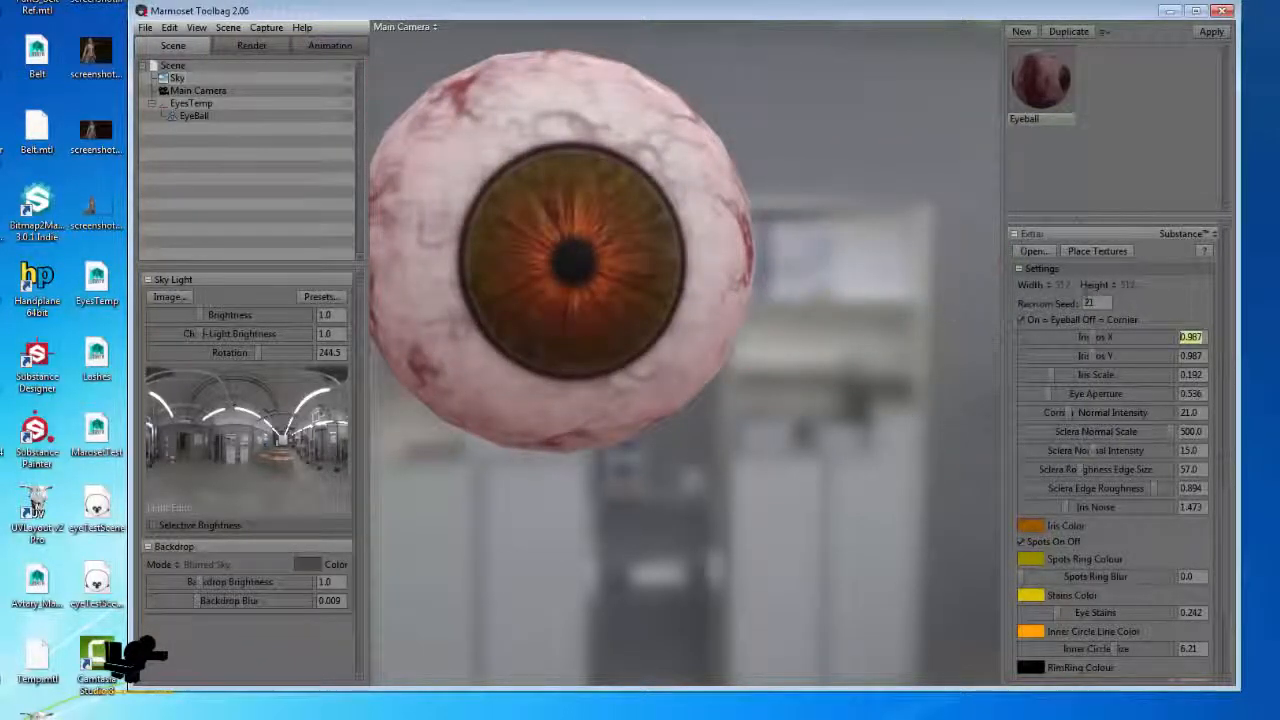
Try Random Seed values 1, 2 and 3 to compare the iris pattern variations
{"action": "left_click_drag", "start_coordinate": [1097, 301], "coordinate": [1017, 289]}
{"action": "type", "text": "1"}
{"action": "key", "text": "Tab"}
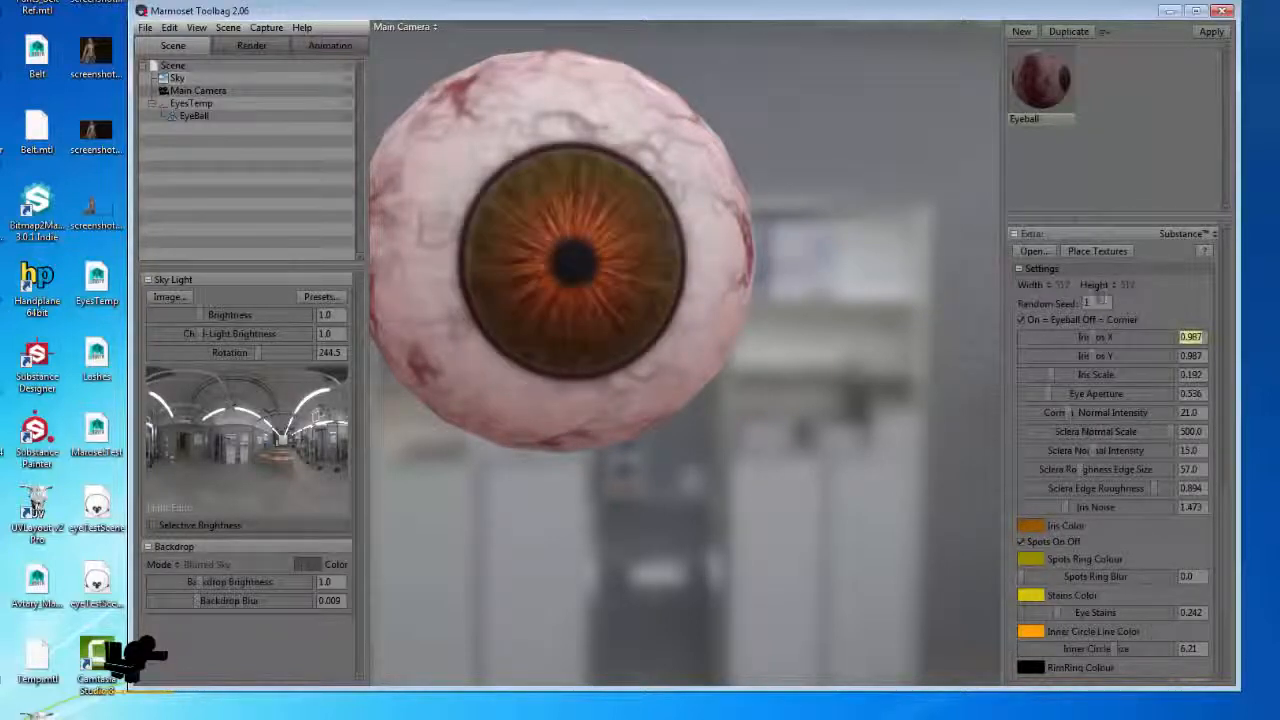
{"action": "left_click_drag", "start_coordinate": [1097, 301], "coordinate": [1028, 313]}
{"action": "type", "text": "2"}
{"action": "key", "text": "Tab"}
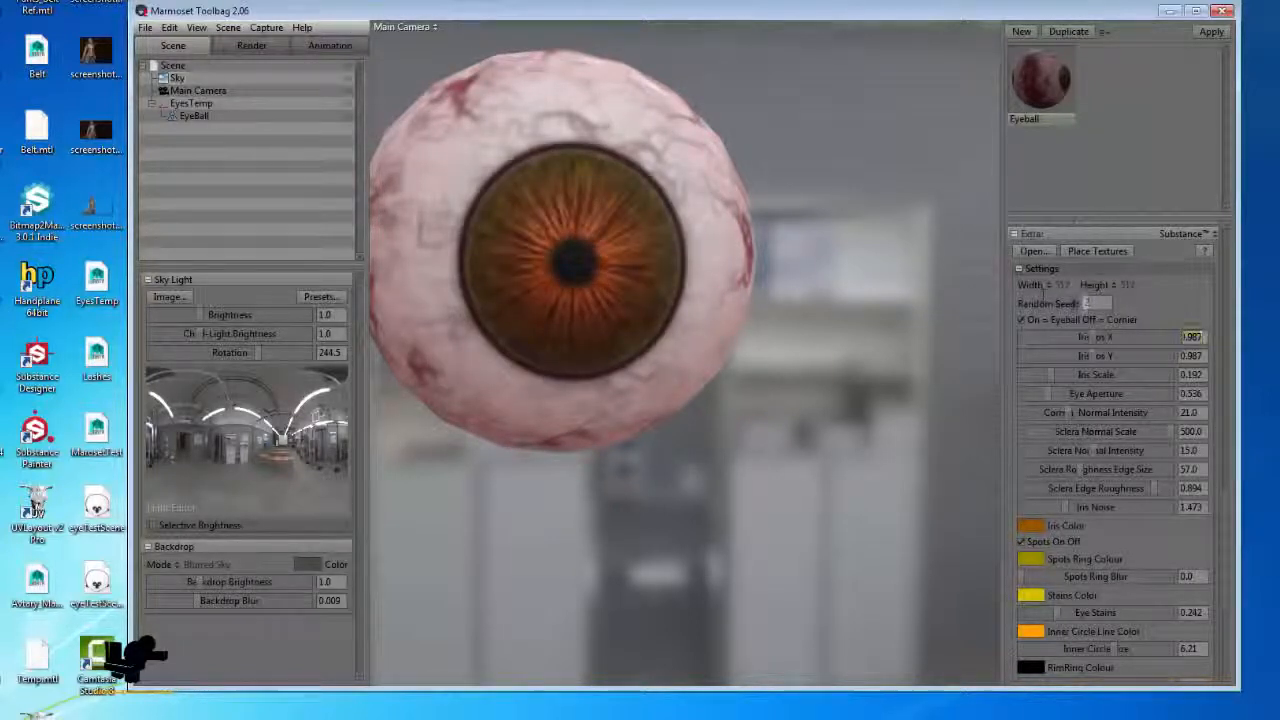
{"action": "type", "text": "3"}
{"action": "key", "text": "Tab"}
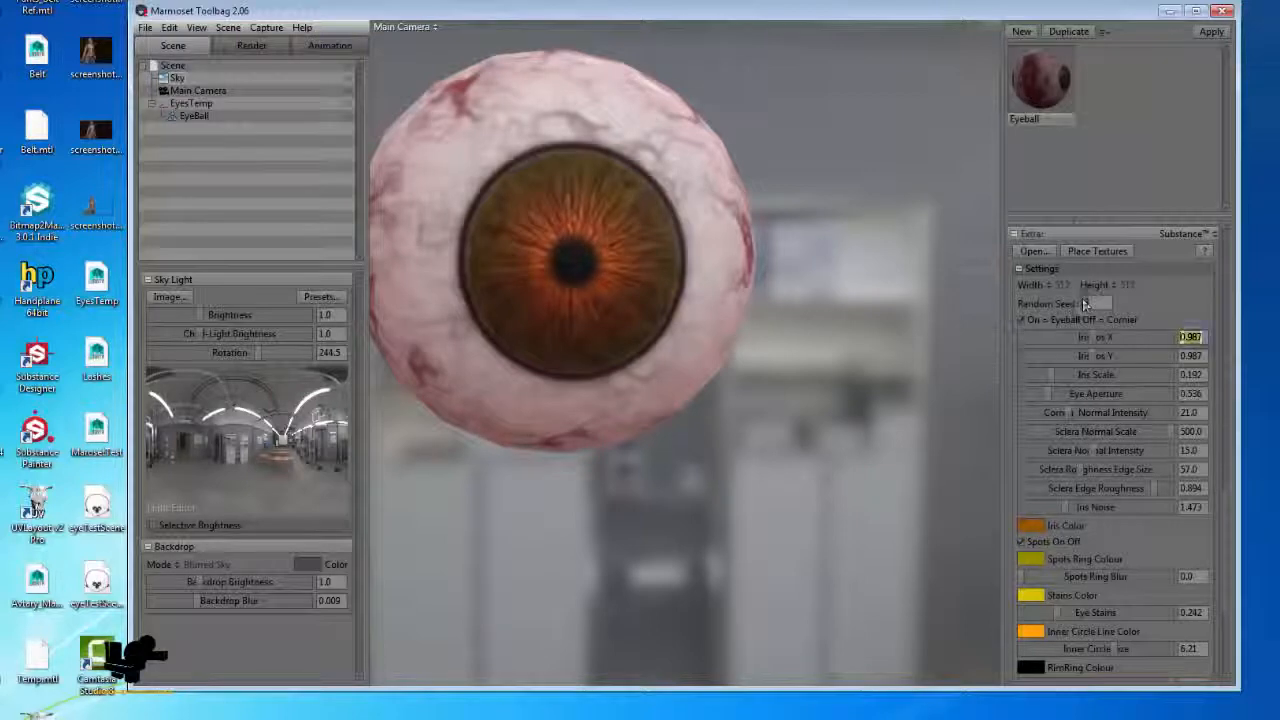
Set the Random Seed to 4 and view both eyeballs from further away
{"action": "double_click", "coordinate": [1087, 303]}
{"action": "type", "text": "4"}
{"action": "key", "text": "Tab"}
{"action": "right_click_drag", "start_coordinate": [667, 235], "coordinate": [696, 416]}
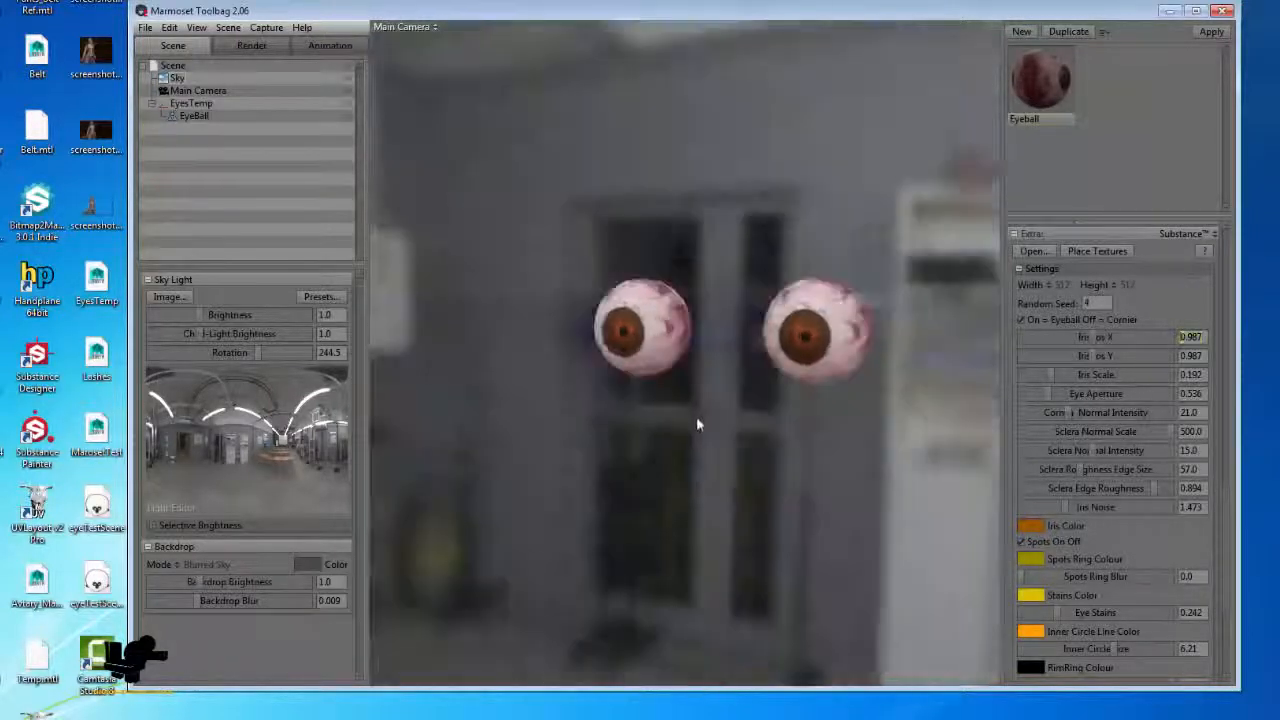
Set the Eyeball substance's Veins to 1.0 and inspect the veins from the side and front
{"action": "scroll", "coordinate": [1089, 519], "scroll_direction": "down", "scroll_amount": 5}
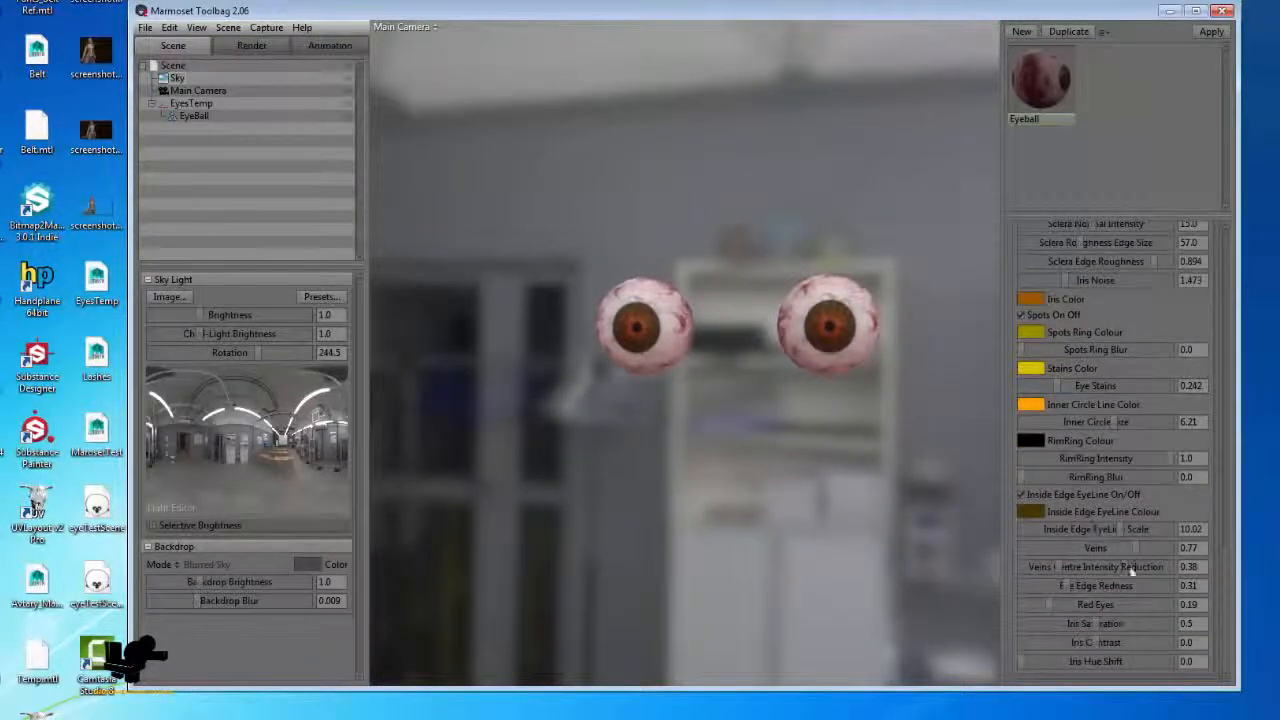
{"action": "left_click_drag", "start_coordinate": [562, 451], "coordinate": [667, 440]}
{"action": "right_click_drag", "start_coordinate": [667, 440], "coordinate": [721, 486]}
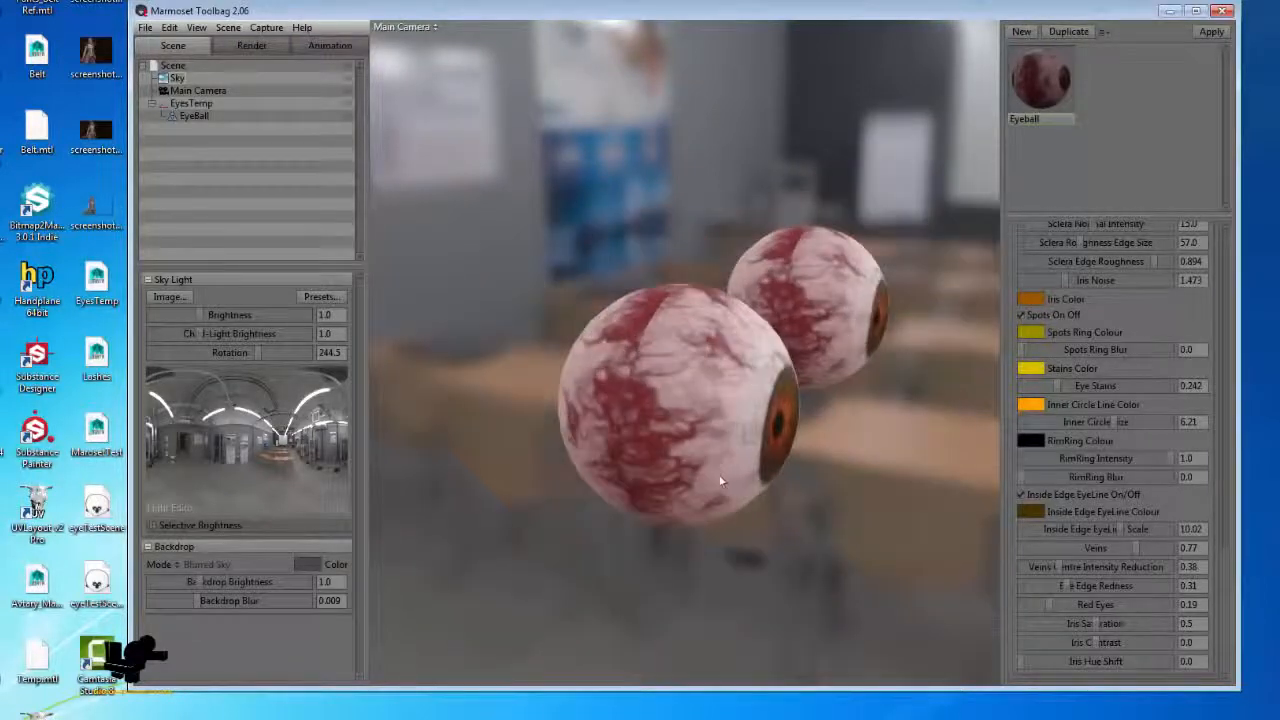
{"action": "left_click_drag", "start_coordinate": [721, 486], "coordinate": [667, 504]}
{"action": "left_click_drag", "start_coordinate": [810, 512], "coordinate": [686, 452]}
{"action": "left_click_drag", "start_coordinate": [640, 500], "coordinate": [680, 480]}
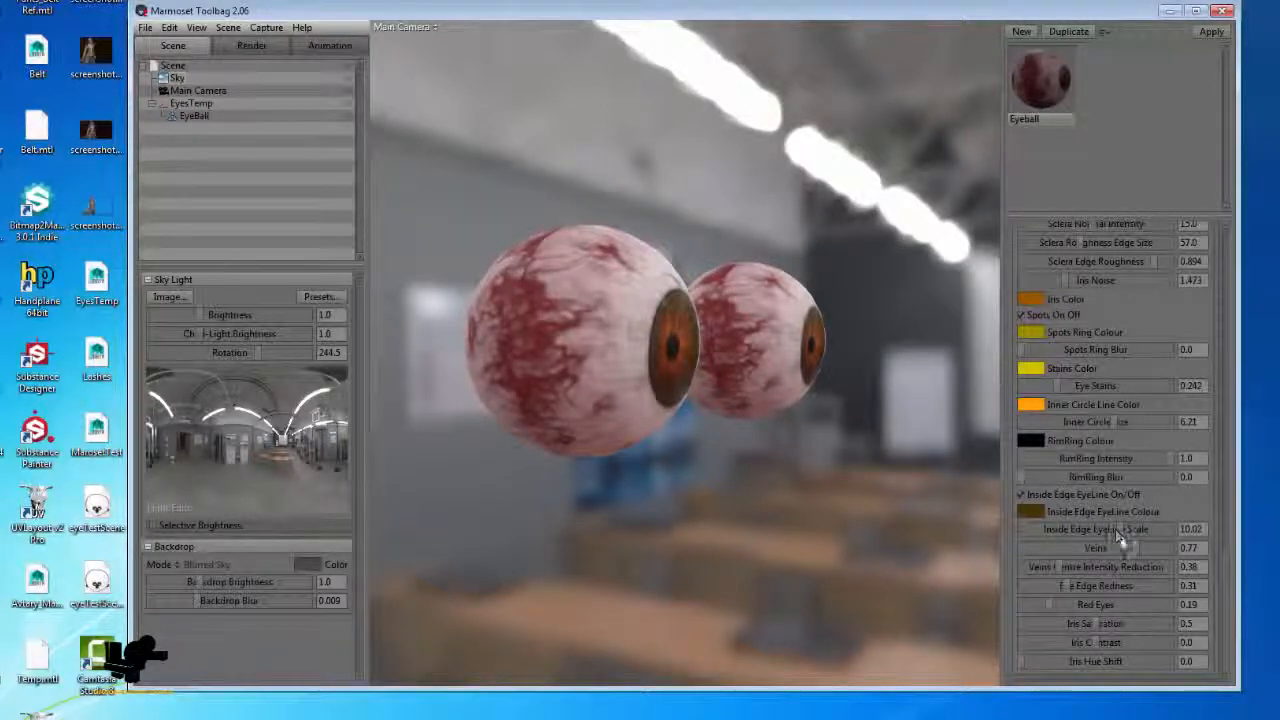
{"action": "left_click_drag", "start_coordinate": [1088, 548], "coordinate": [1040, 585]}
{"action": "left_click_drag", "start_coordinate": [680, 557], "coordinate": [790, 470]}
{"action": "middle_click_drag", "start_coordinate": [790, 470], "coordinate": [745, 434]}
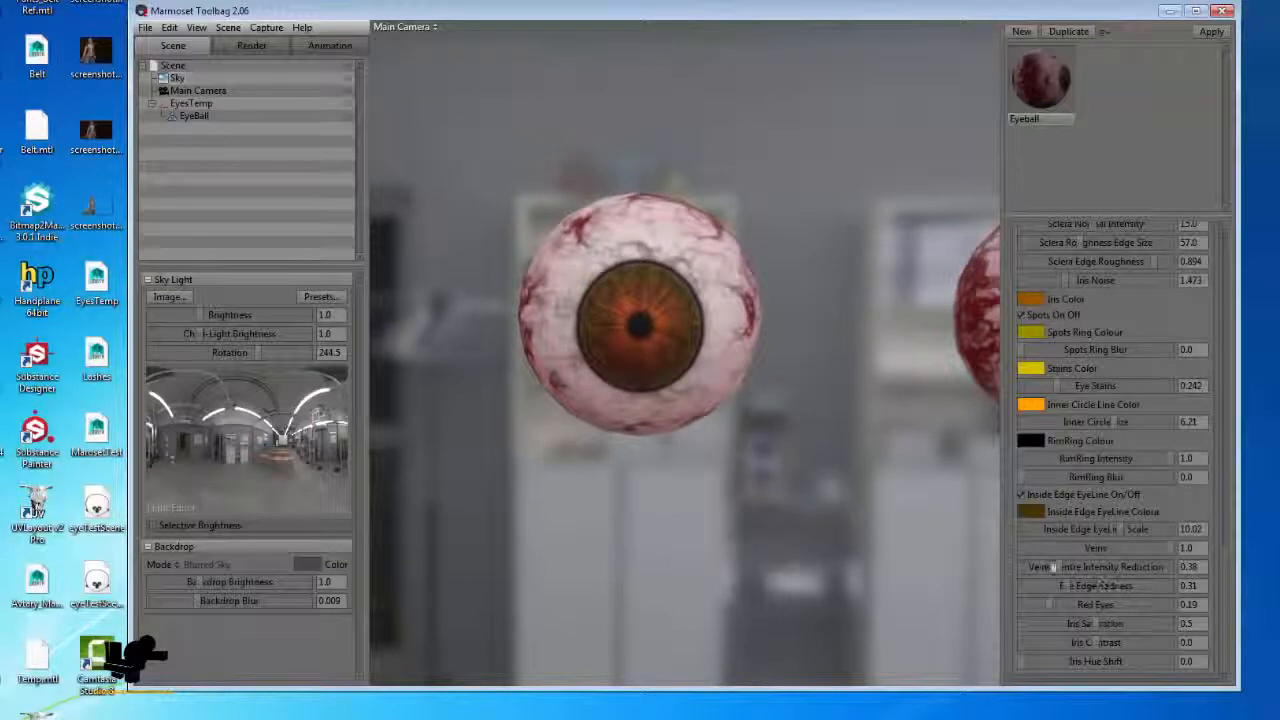
{"action": "left_click_drag", "start_coordinate": [650, 190], "coordinate": [668, 297]}
{"action": "left_click_drag", "start_coordinate": [562, 335], "coordinate": [711, 325]}
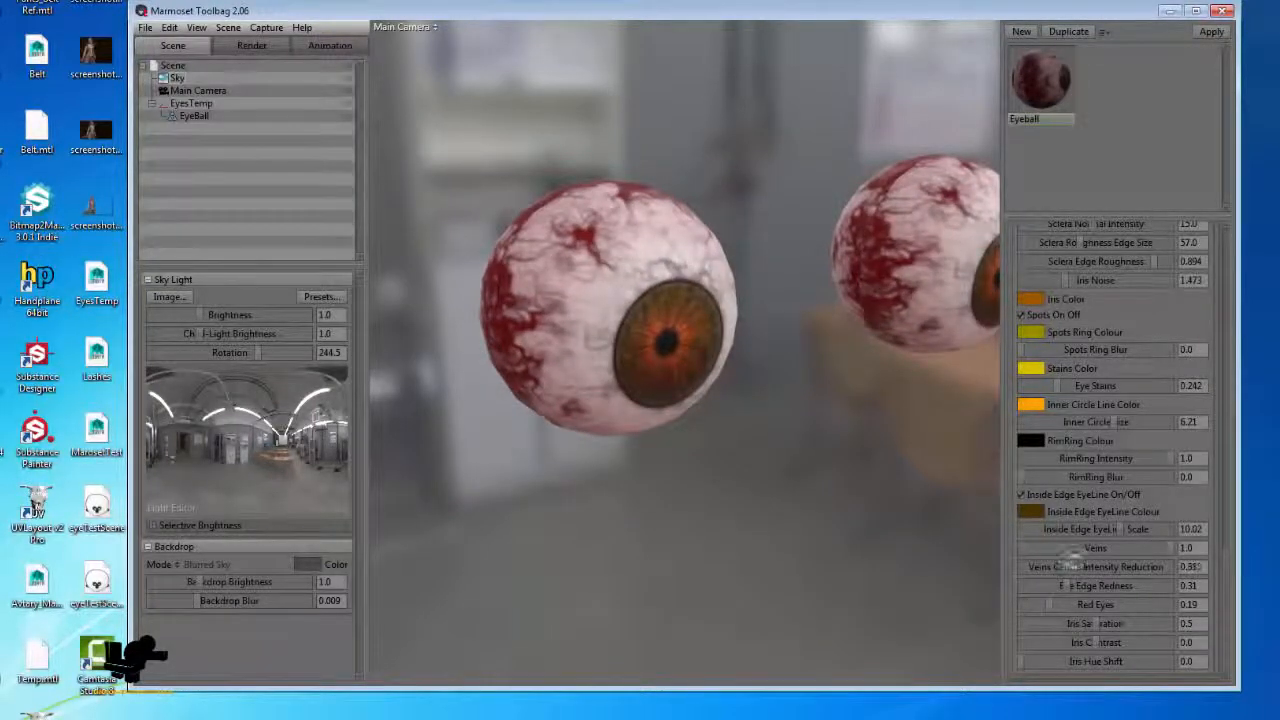
Set Veins Centre Intensity Reduction to 0.734 and check the veins around both eyeballs
{"action": "mouse_move", "coordinate": [1076, 567]}
{"action": "left_mouse_down"}
{"action": "mouse_move", "coordinate": [1110, 567]}
{"action": "mouse_move", "coordinate": [1034, 566]}
{"action": "mouse_move", "coordinate": [1097, 566]}
{"action": "left_mouse_up"}
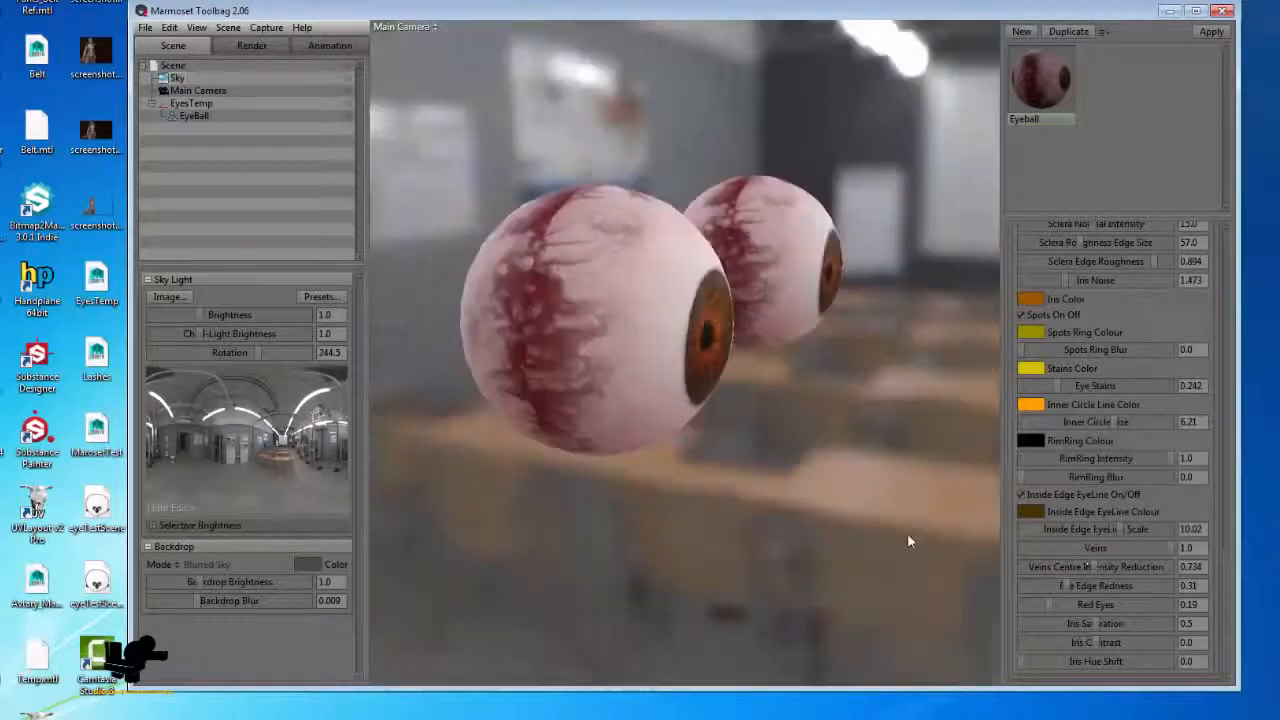
{"action": "left_click_drag", "start_coordinate": [909, 541], "coordinate": [752, 363]}
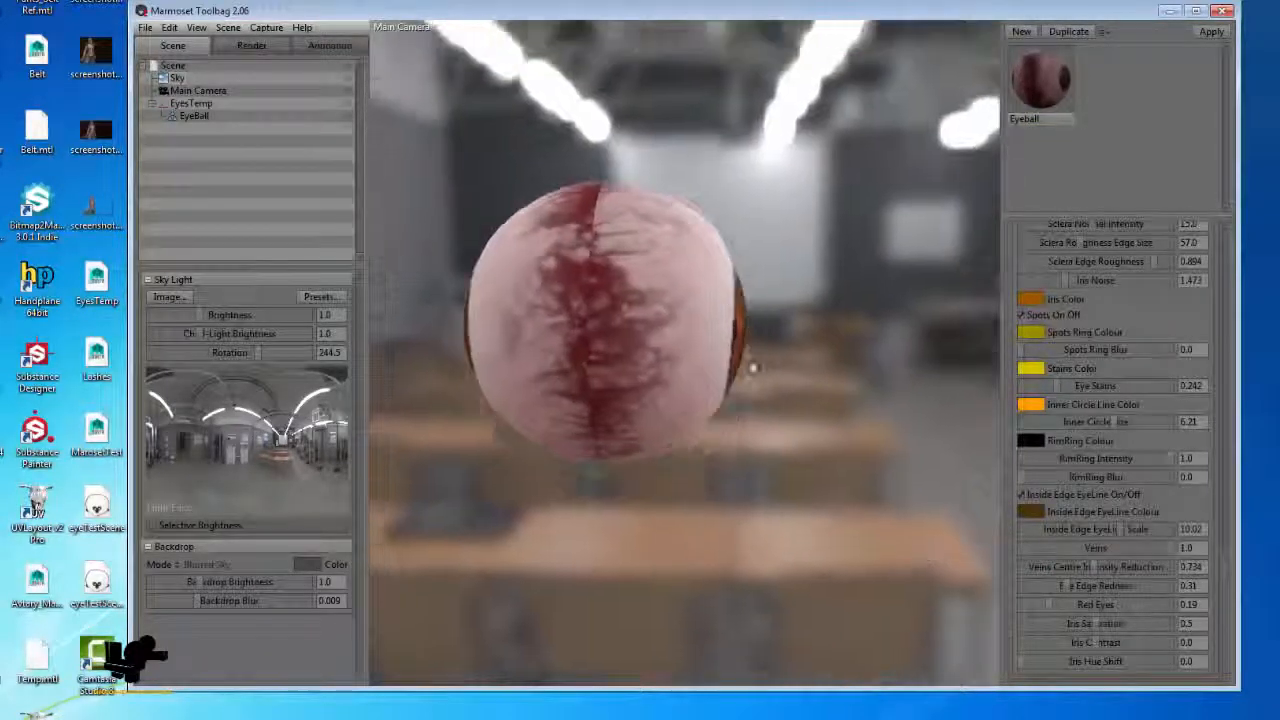
{"action": "left_click_drag", "start_coordinate": [666, 502], "coordinate": [636, 470]}
{"action": "right_click_drag", "start_coordinate": [636, 470], "coordinate": [786, 443]}
{"action": "left_click_drag", "start_coordinate": [786, 443], "coordinate": [743, 443]}
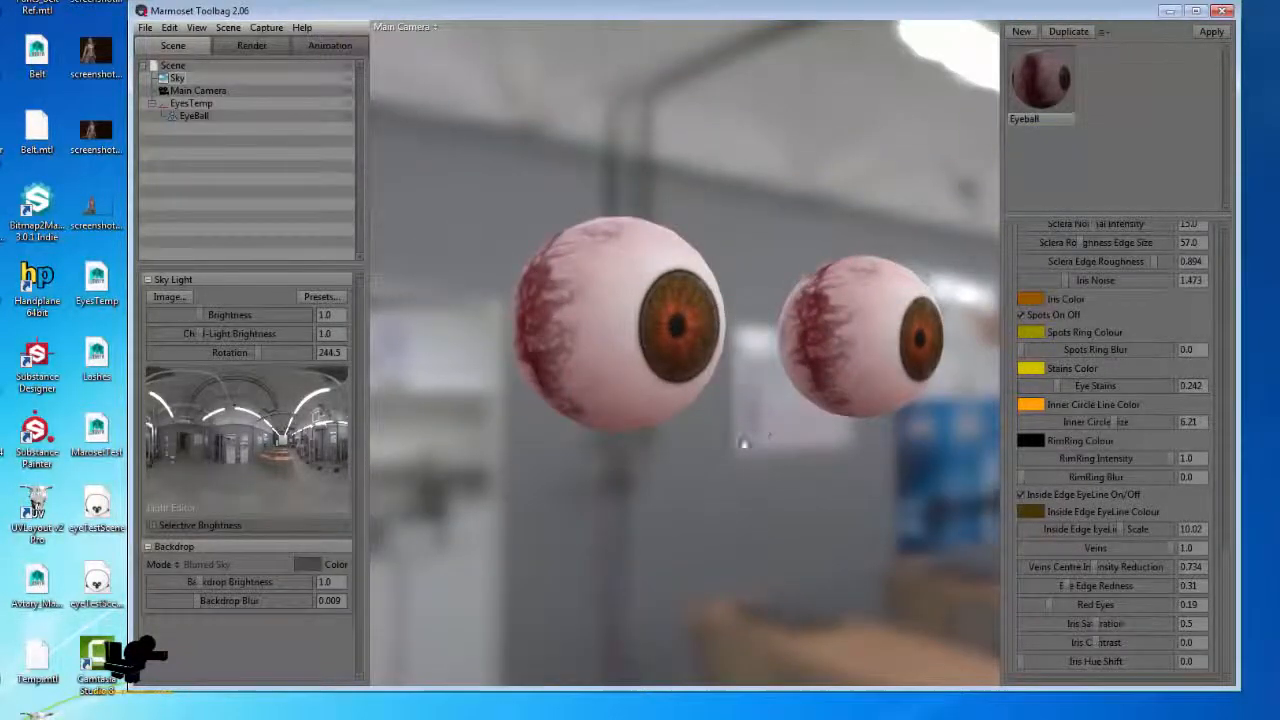
{"action": "middle_click_drag", "start_coordinate": [743, 443], "coordinate": [717, 454]}
{"action": "left_click_drag", "start_coordinate": [717, 454], "coordinate": [738, 443]}
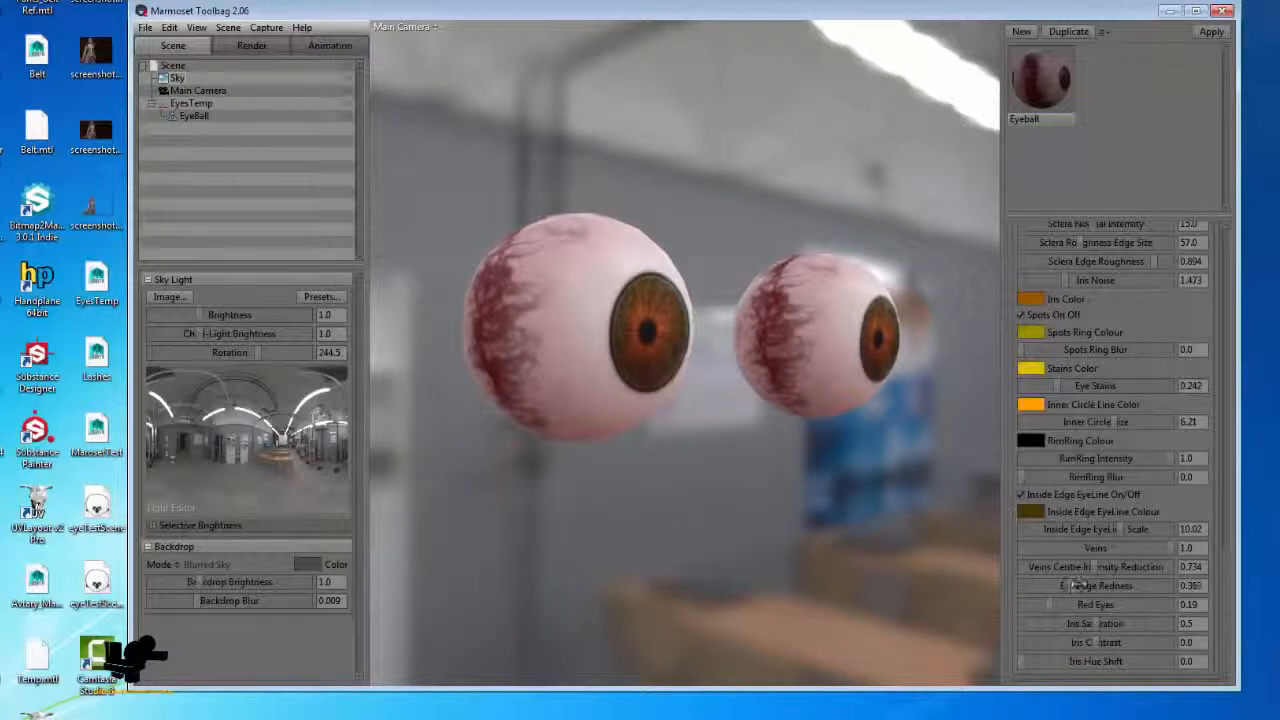
Set Eye Edge Redness to 0.605 and Red Eyes to 0.447, viewing both eyeballs from the side and front
{"action": "left_click_drag", "start_coordinate": [1078, 586], "coordinate": [1113, 586]}
{"action": "left_click_drag", "start_coordinate": [655, 418], "coordinate": [529, 276]}
{"action": "left_click_drag", "start_coordinate": [838, 583], "coordinate": [630, 565]}
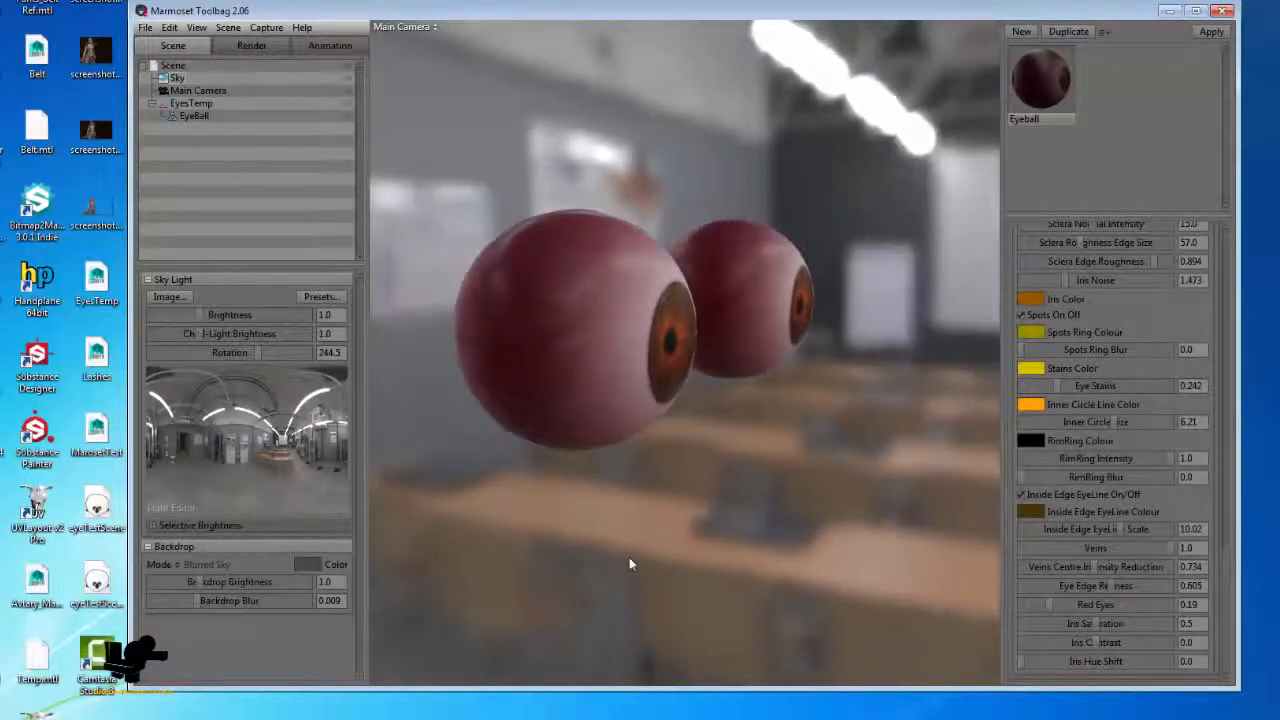
{"action": "mouse_move", "coordinate": [1053, 610]}
{"action": "left_mouse_down"}
{"action": "mouse_move", "coordinate": [1100, 606]}
{"action": "mouse_move", "coordinate": [1033, 603]}
{"action": "left_mouse_up"}
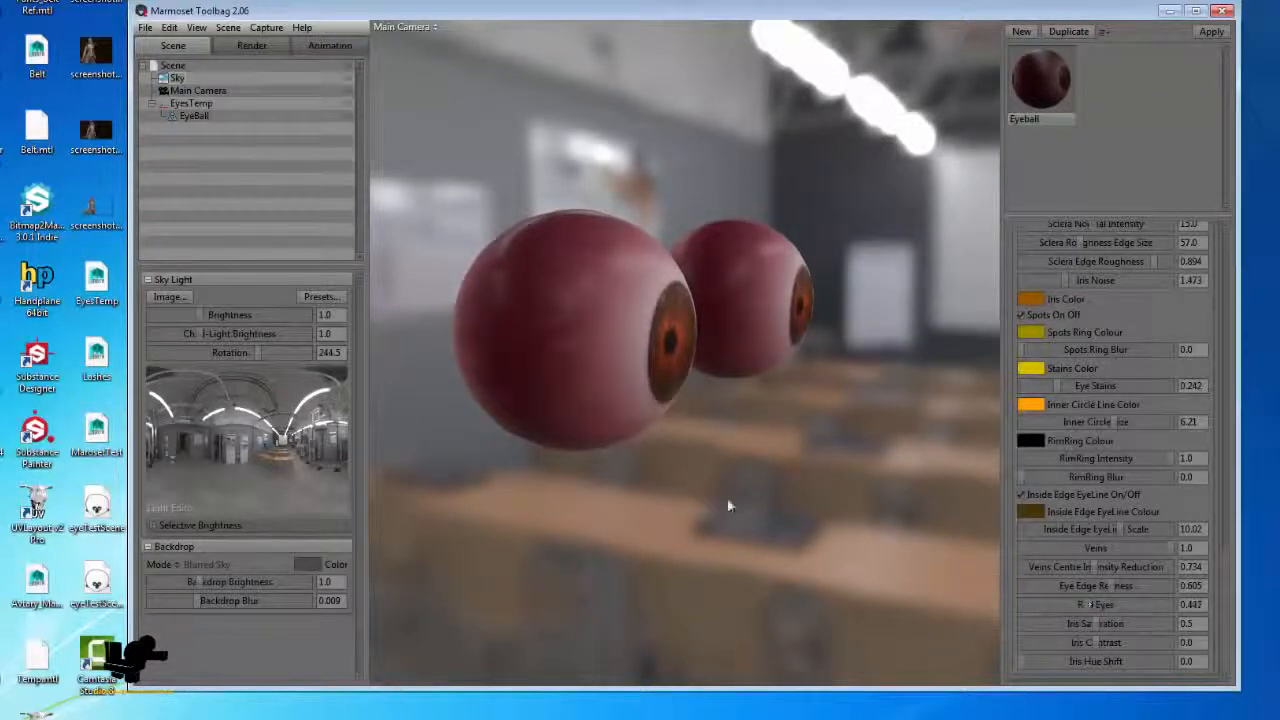
{"action": "left_click_drag", "start_coordinate": [727, 505], "coordinate": [630, 352]}
{"action": "left_click_drag", "start_coordinate": [699, 411], "coordinate": [623, 422]}
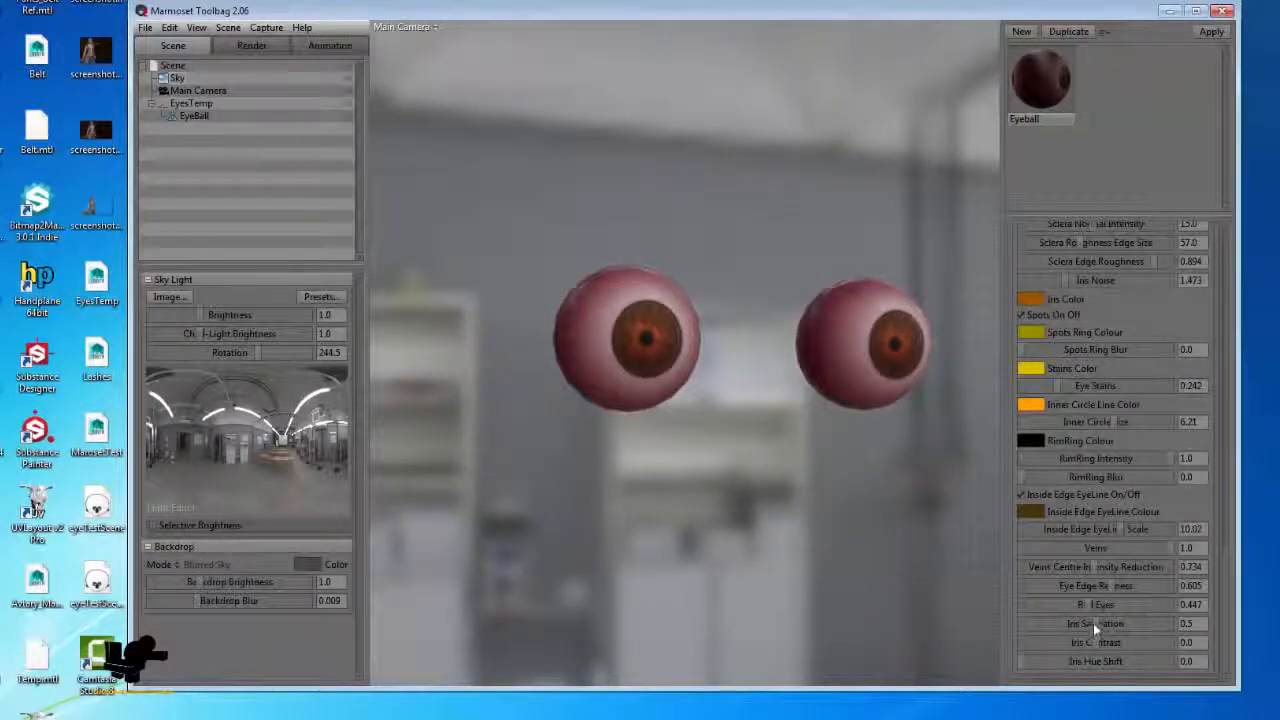
Set Iris Saturation to 0.757 and inspect the irises from several angles and distances
{"action": "left_click_drag", "start_coordinate": [1096, 623], "coordinate": [1144, 620]}
{"action": "left_click_drag", "start_coordinate": [771, 532], "coordinate": [626, 517]}
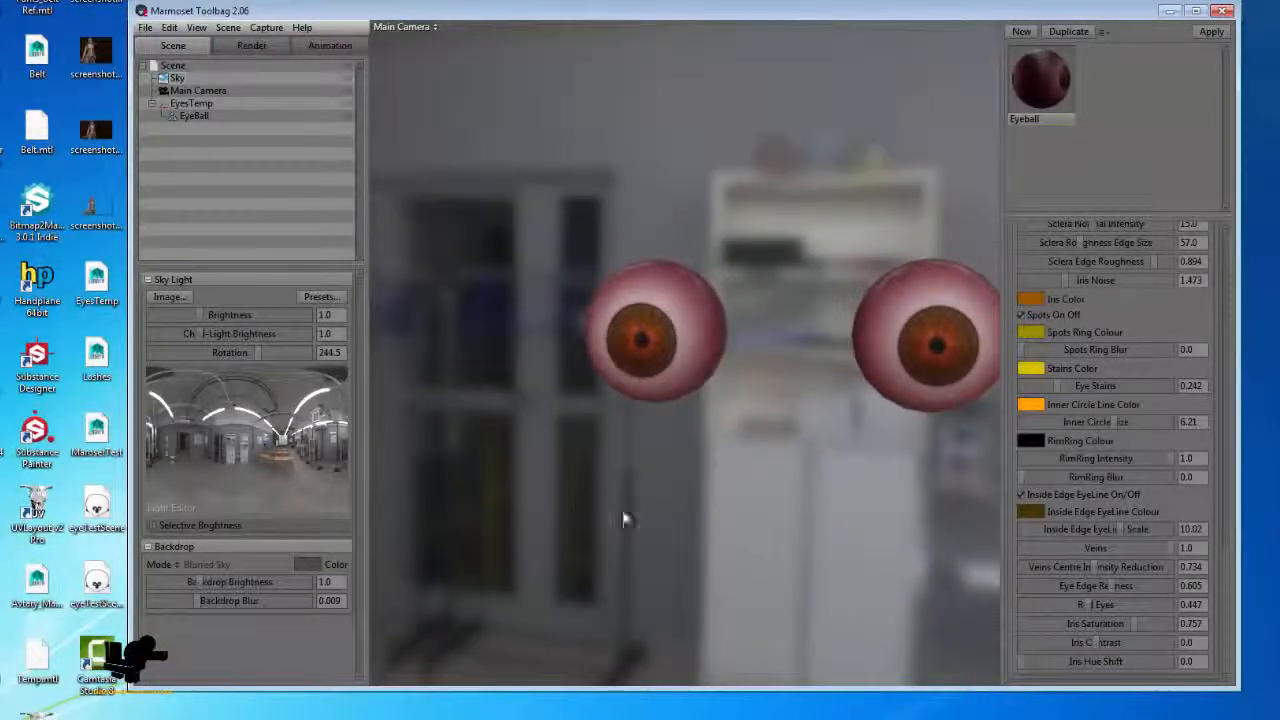
{"action": "right_click_drag", "start_coordinate": [626, 517], "coordinate": [683, 291]}
{"action": "left_click_drag", "start_coordinate": [683, 291], "coordinate": [860, 310]}
{"action": "right_click_drag", "start_coordinate": [860, 310], "coordinate": [743, 479]}
{"action": "left_click_drag", "start_coordinate": [743, 479], "coordinate": [786, 516]}
Set Iris Contrast to 0.189 and Iris Hue Shift to 0.052, checking the irises near and far
{"action": "mouse_move", "coordinate": [1094, 642]}
{"action": "left_mouse_down"}
{"action": "mouse_move", "coordinate": [1127, 636]}
{"action": "mouse_move", "coordinate": [1034, 637]}
{"action": "mouse_move", "coordinate": [1140, 636]}
{"action": "mouse_move", "coordinate": [1090, 640]}
{"action": "left_mouse_up"}
{"action": "left_click_drag", "start_coordinate": [1042, 661], "coordinate": [1159, 665]}
{"action": "left_click_drag", "start_coordinate": [1070, 663], "coordinate": [1025, 672]}
{"action": "scroll", "coordinate": [740, 434], "scroll_direction": "down", "scroll_amount": 5}
{"action": "left_click_drag", "start_coordinate": [740, 434], "coordinate": [743, 634]}
{"action": "scroll", "coordinate": [768, 475], "scroll_direction": "down", "scroll_amount": 3}
{"action": "scroll", "coordinate": [809, 577], "scroll_direction": "up", "scroll_amount": 6}
{"action": "scroll", "coordinate": [700, 397], "scroll_direction": "down", "scroll_amount": 5}
{"action": "left_click_drag", "start_coordinate": [700, 397], "coordinate": [674, 372]}
{"action": "scroll", "coordinate": [726, 406], "scroll_direction": "down", "scroll_amount": 3}
{"action": "scroll", "coordinate": [680, 491], "scroll_direction": "up", "scroll_amount": 5}
{"action": "scroll", "coordinate": [674, 372], "scroll_direction": "down", "scroll_amount": 2}
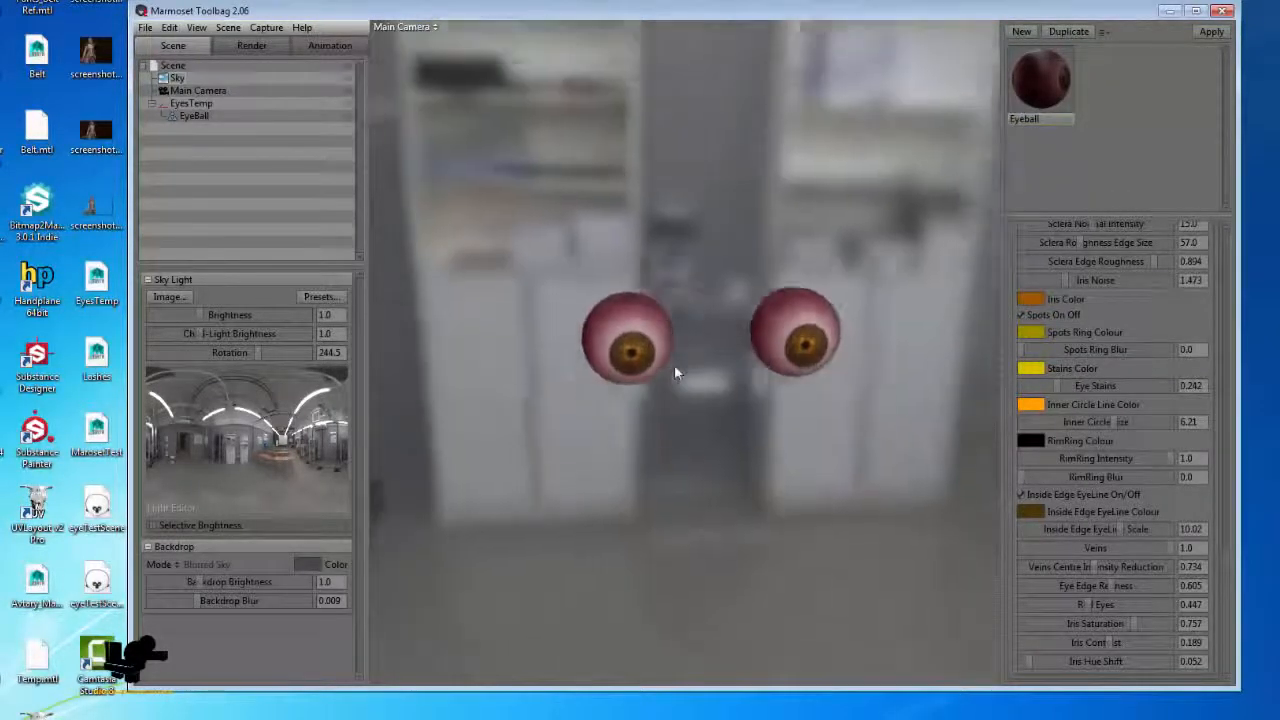
Reduce the Iris Scale to 0.122 and view both eyes from the front
{"action": "scroll", "coordinate": [1062, 405], "scroll_direction": "up", "scroll_amount": 7}
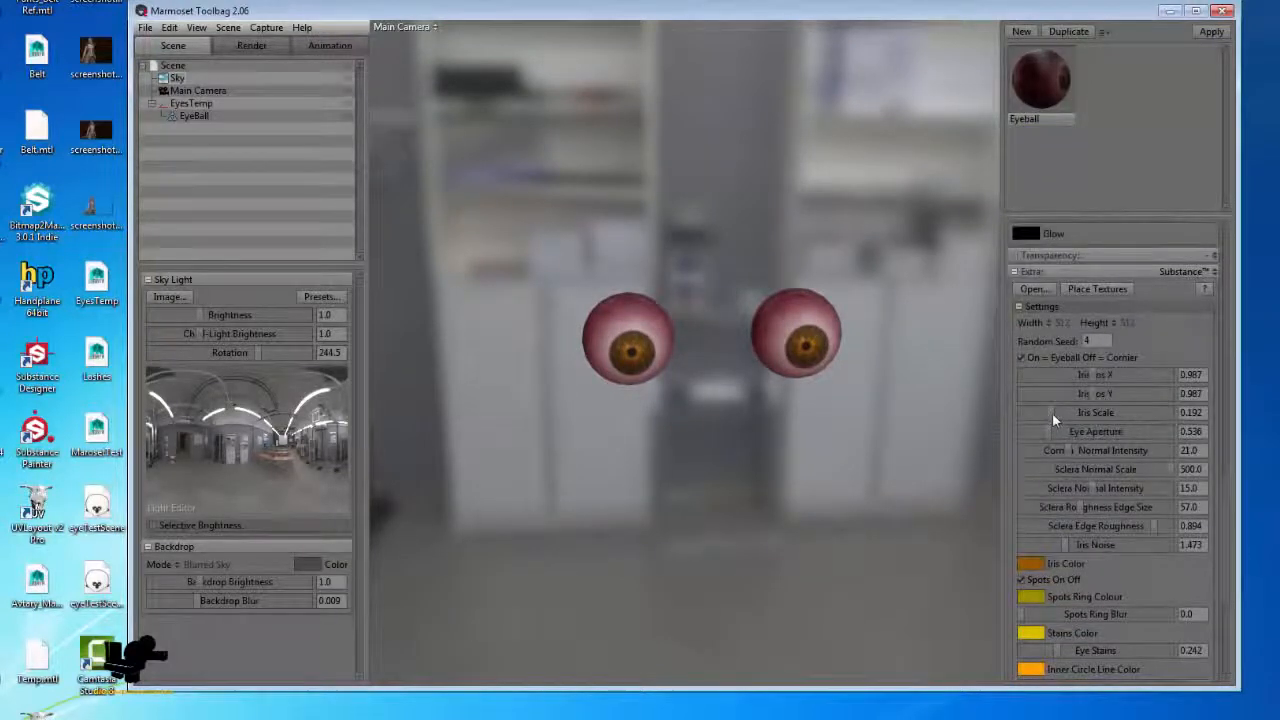
{"action": "left_click_drag", "start_coordinate": [1047, 410], "coordinate": [1040, 418]}
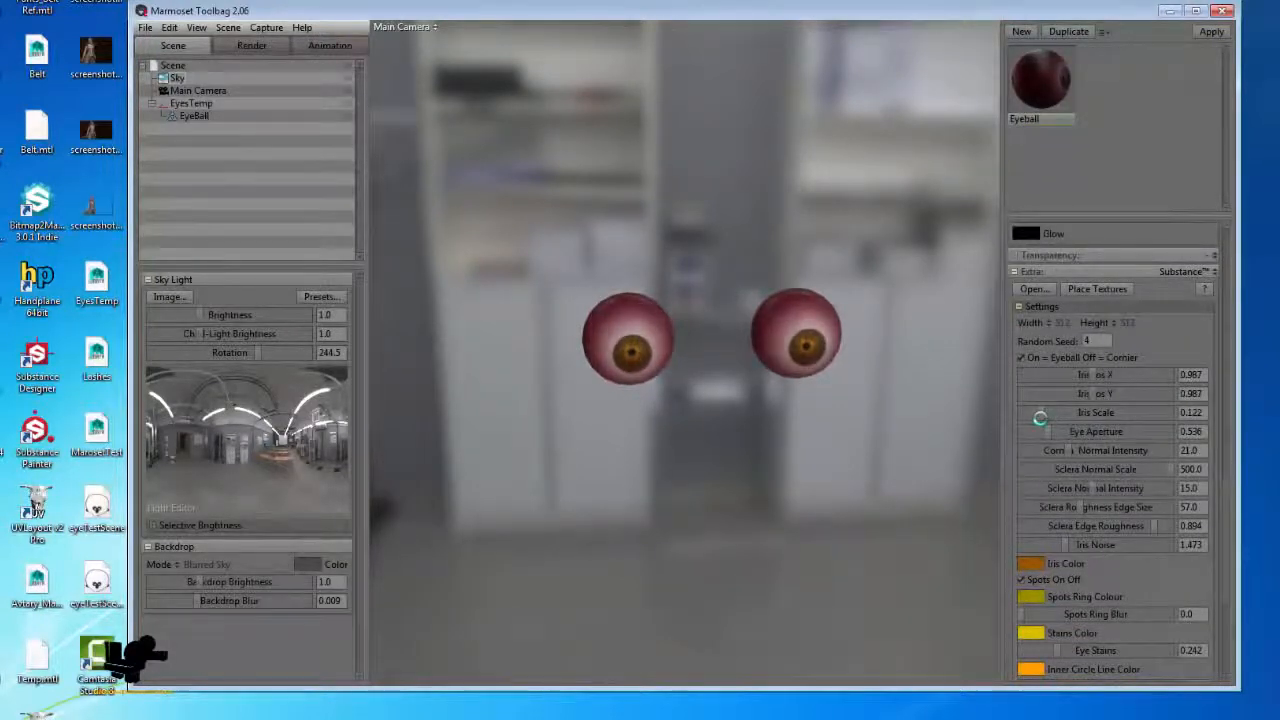
{"action": "left_click_drag", "start_coordinate": [960, 419], "coordinate": [820, 423]}
{"action": "scroll", "coordinate": [771, 257], "scroll_direction": "down", "scroll_amount": 4}
{"action": "scroll", "coordinate": [914, 429], "scroll_direction": "up", "scroll_amount": 4}
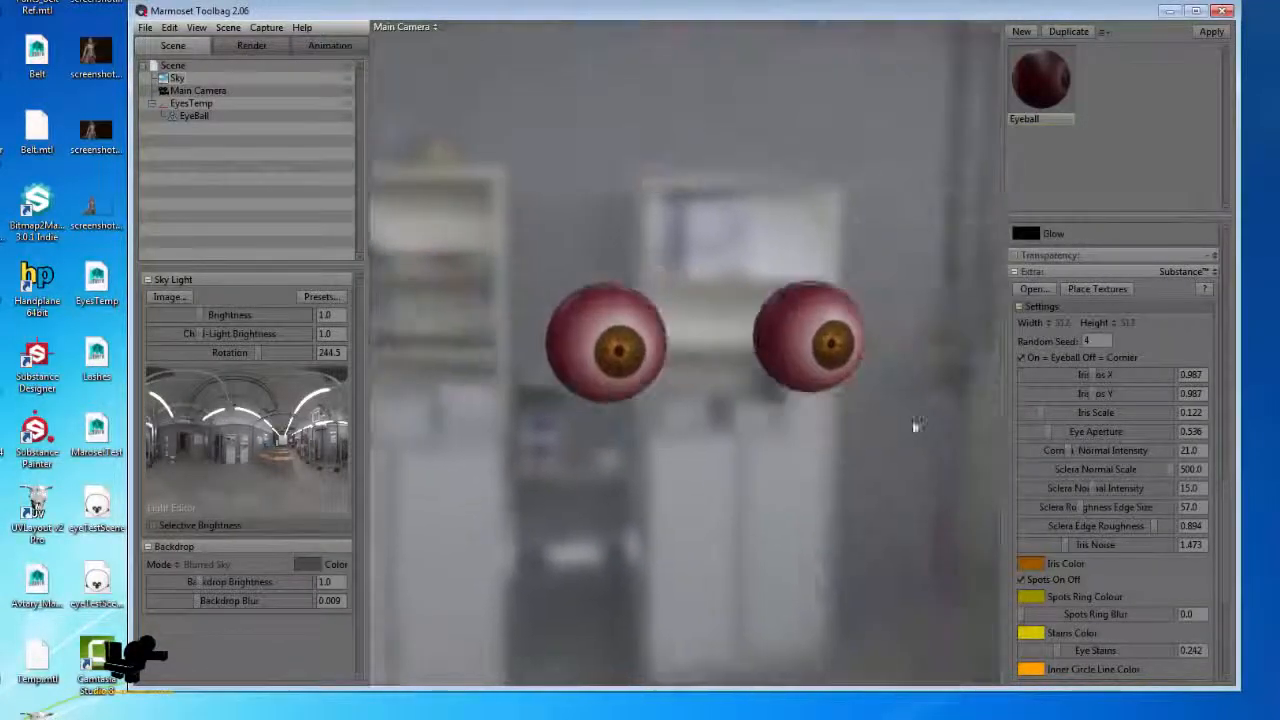
Shift the iris position to 1.105 in X and 1.037 in Y, and view the eyes from both sides
{"action": "mouse_move", "coordinate": [1098, 376]}
{"action": "left_mouse_down"}
{"action": "mouse_move", "coordinate": [1110, 374]}
{"action": "mouse_move", "coordinate": [1101, 393]}
{"action": "left_mouse_up"}
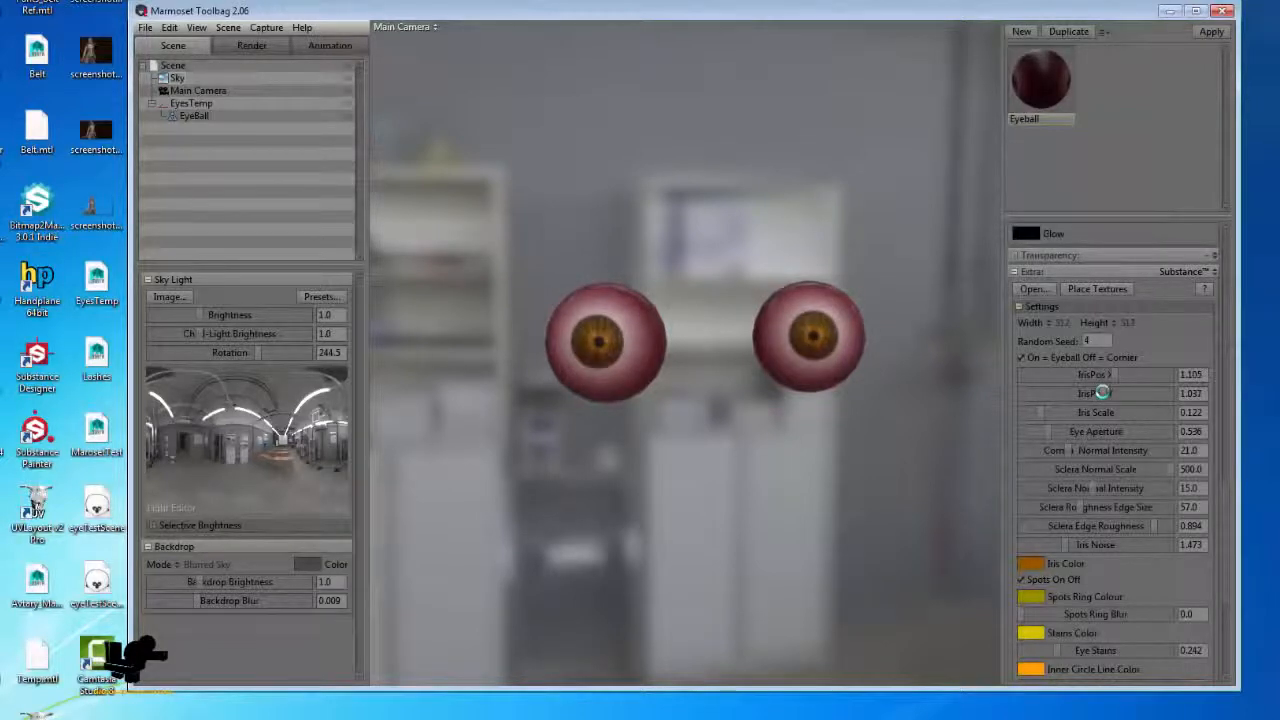
{"action": "left_click_drag", "start_coordinate": [747, 408], "coordinate": [789, 395]}
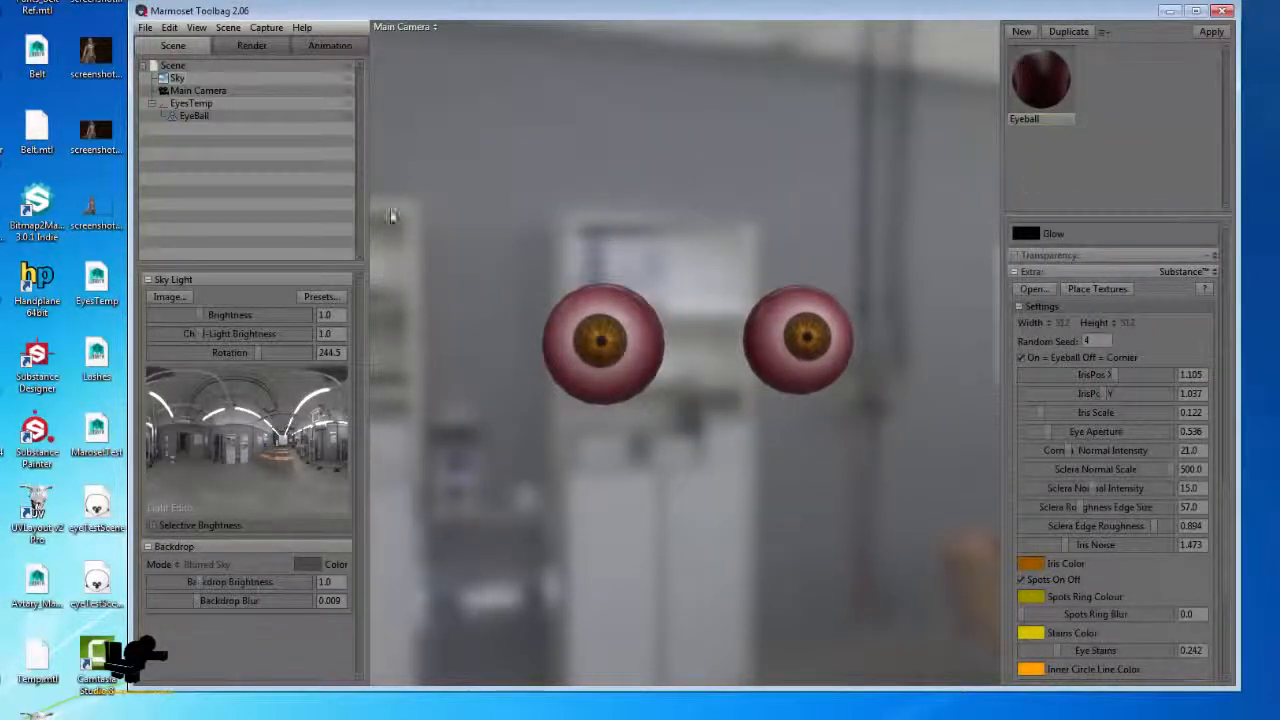
{"action": "left_click", "coordinate": [1038, 106]}
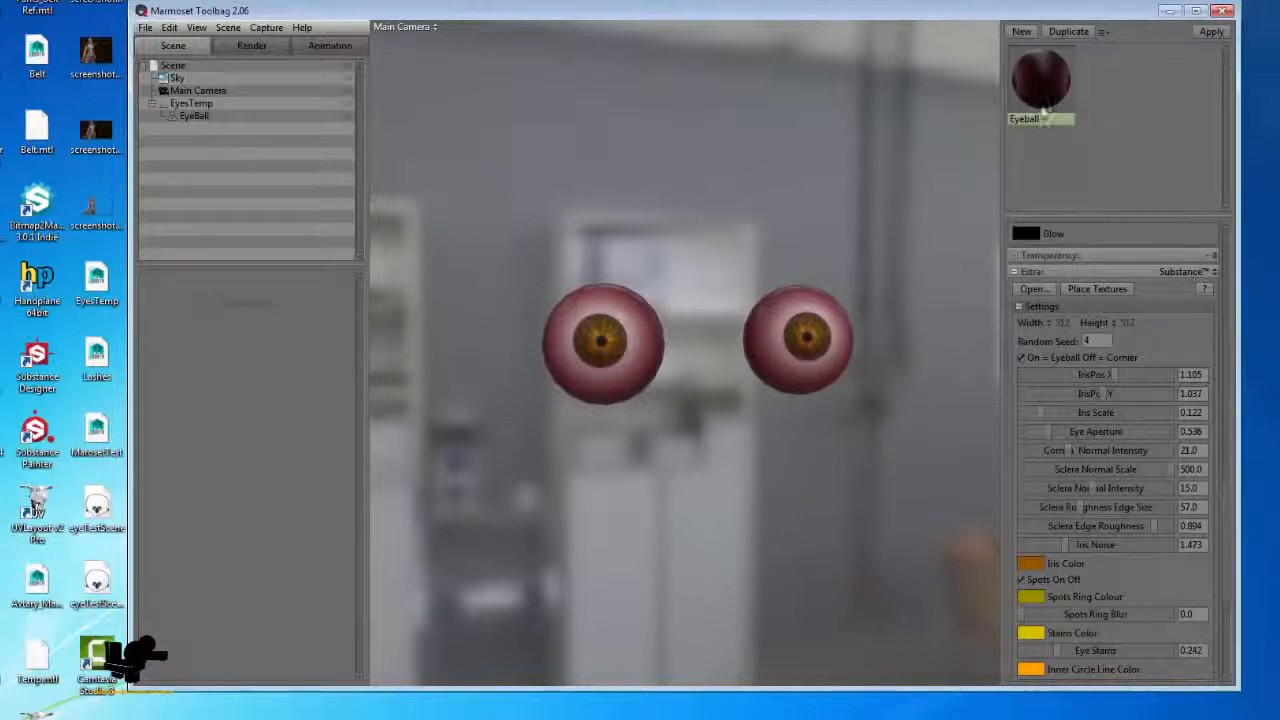
{"action": "left_click_drag", "start_coordinate": [770, 313], "coordinate": [630, 325]}
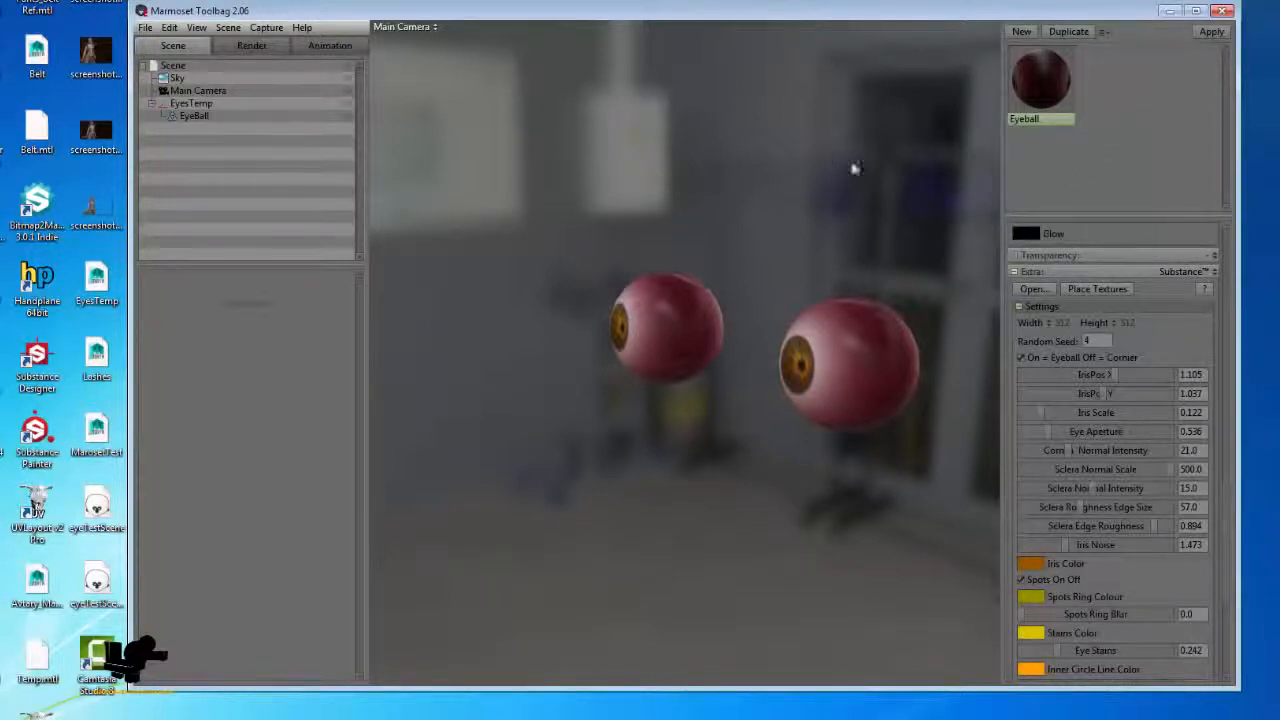
{"action": "left_click_drag", "start_coordinate": [577, 323], "coordinate": [677, 343]}
Duplicate the EyeBall mesh and rename the copy Cornea
{"action": "left_click", "coordinate": [690, 343]}
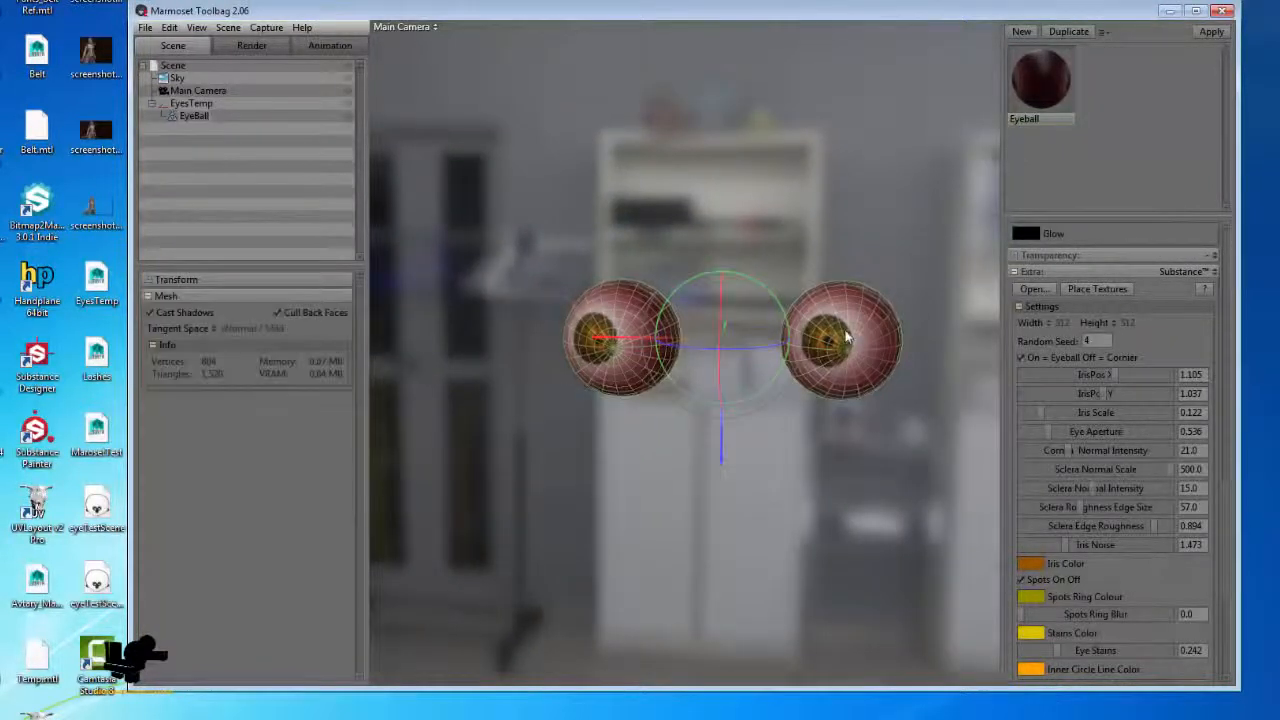
{"action": "key", "text": "ctrl+d"}
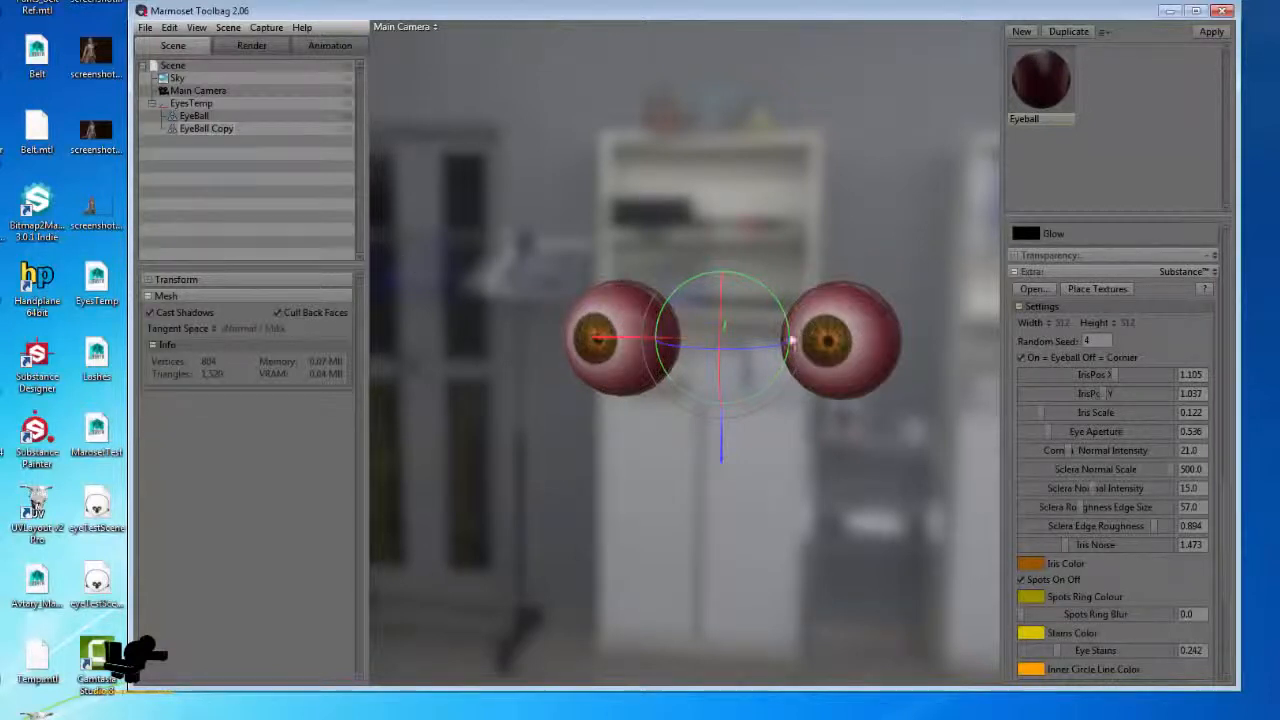
{"action": "double_click", "coordinate": [194, 127]}
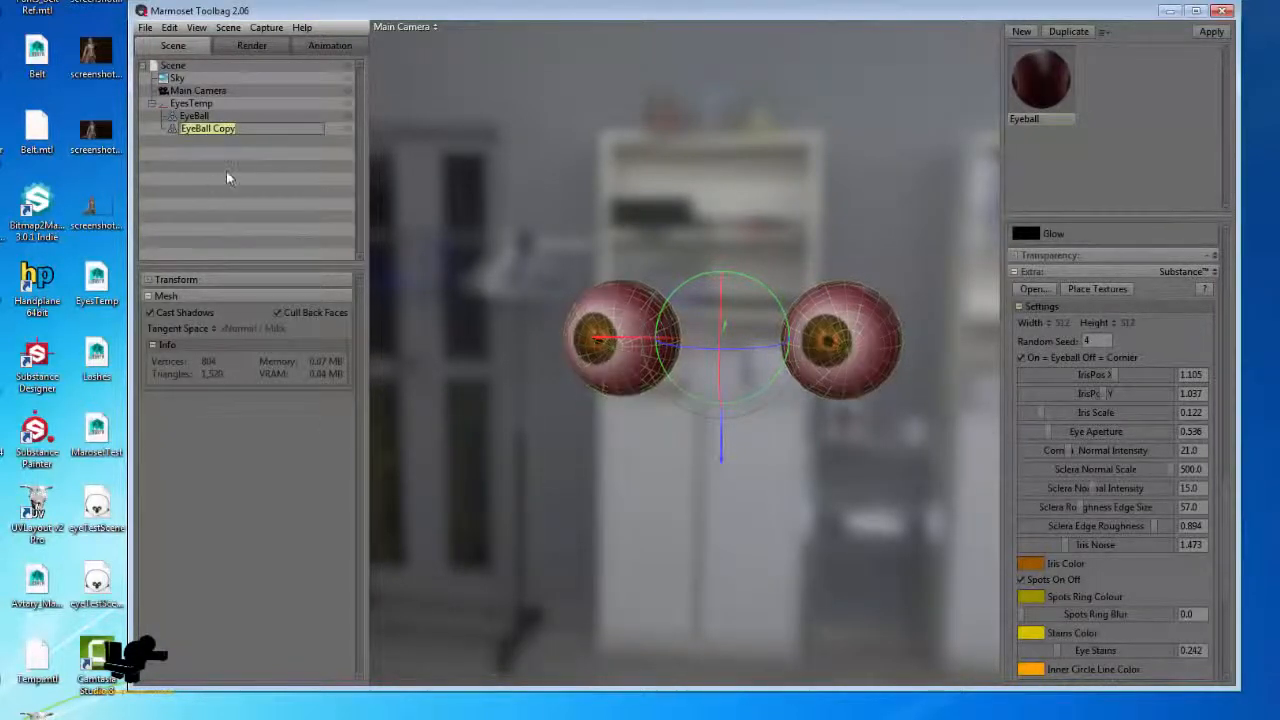
{"action": "key", "text": "BackSpace"}
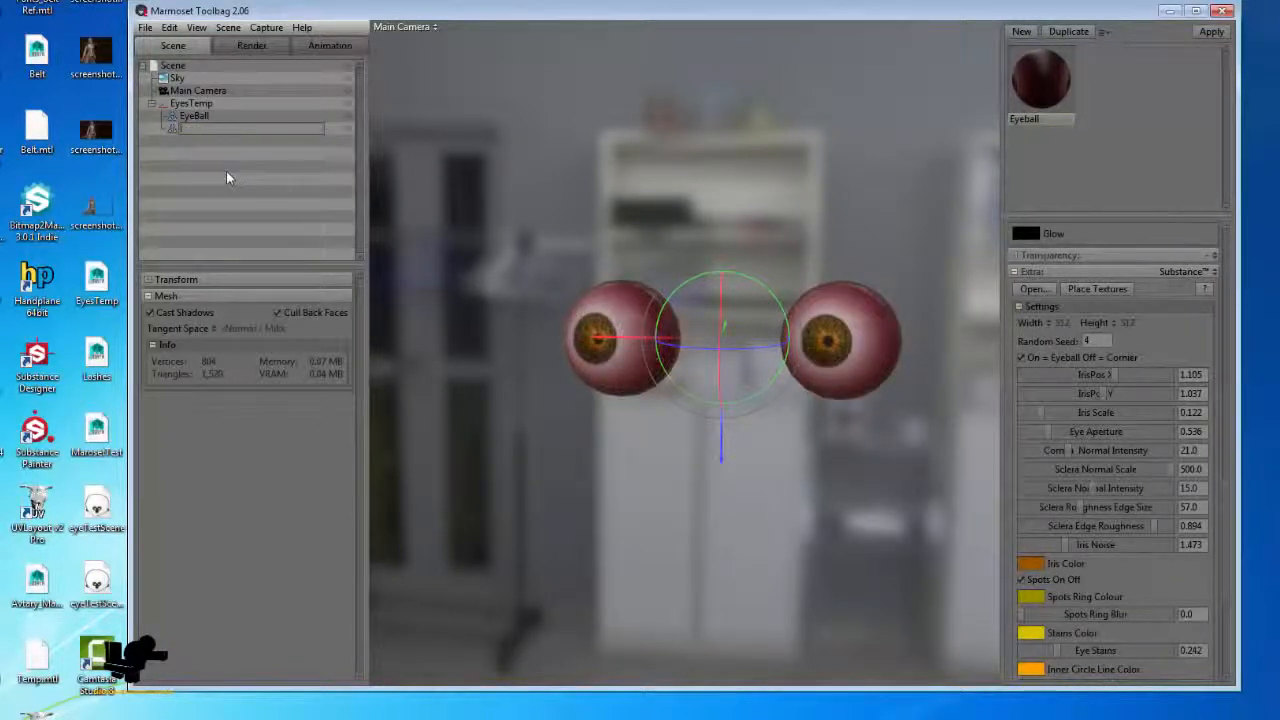
{"action": "type", "text": "Cor"}
{"action": "type", "text": "r"}
{"action": "type", "text": "nea"}
{"action": "key", "text": "Return"}
Duplicate the Eyeball material and rename the copy Cornea
{"action": "left_click", "coordinate": [1042, 110]}
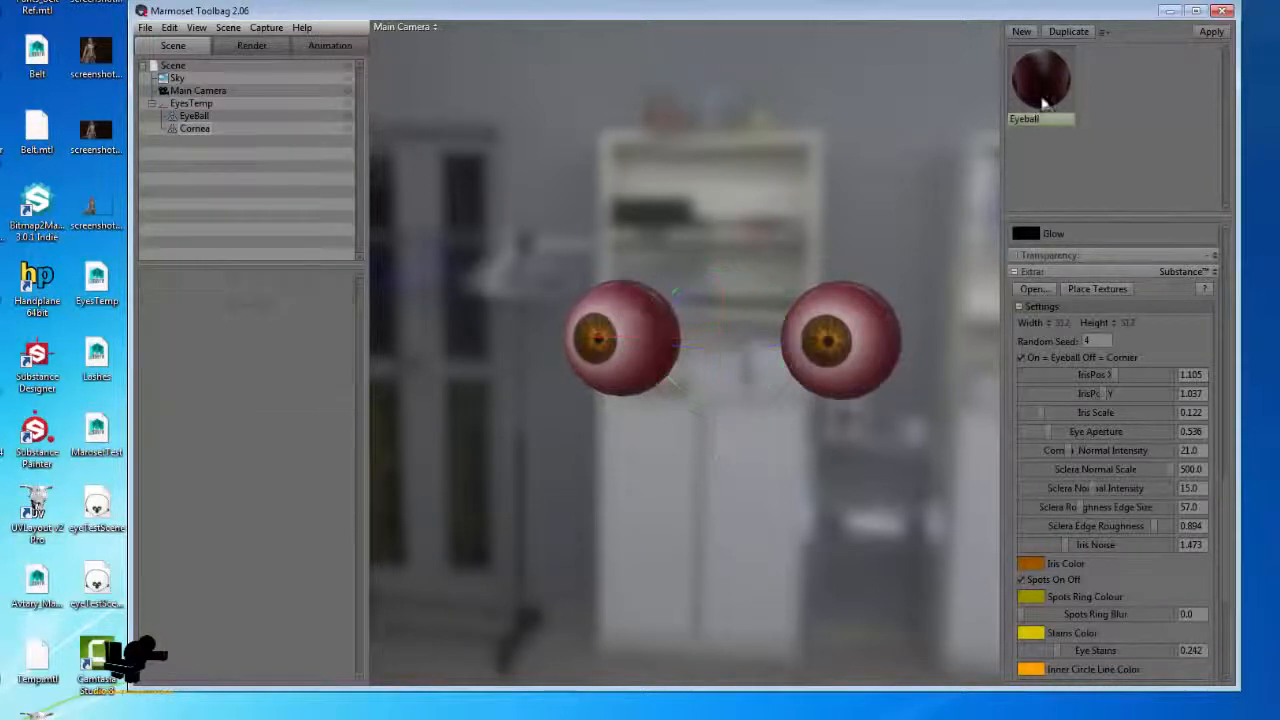
{"action": "left_click", "coordinate": [1070, 32]}
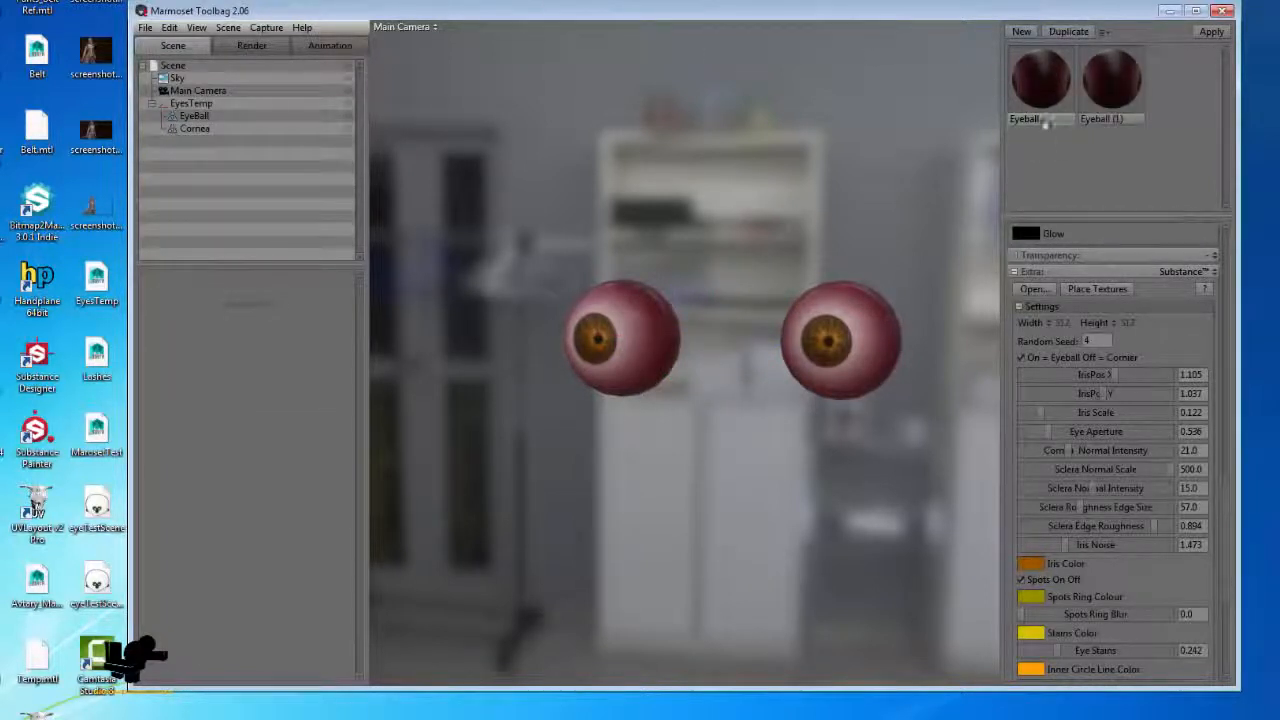
{"action": "double_click", "coordinate": [1113, 120]}
{"action": "key", "text": "BackSpace"}
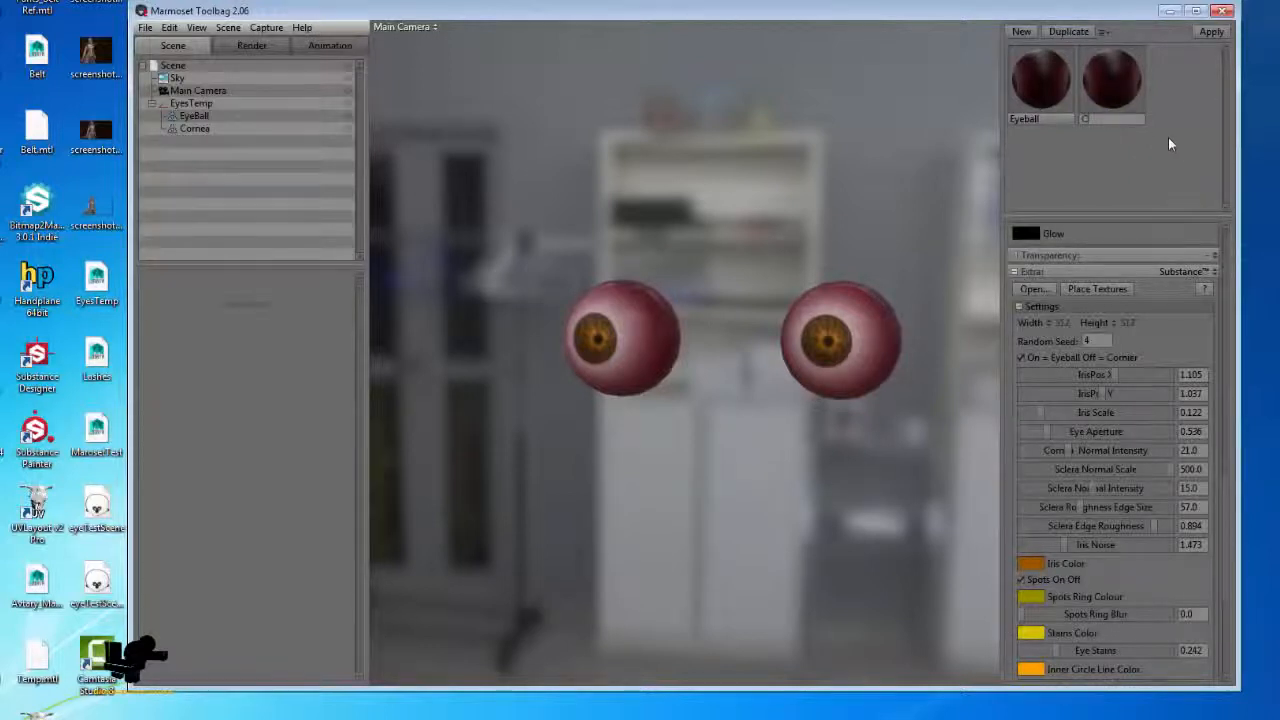
{"action": "type", "text": "Cornea"}
{"action": "key", "text": "Return"}
Switch the Cornea material's substance from eyeball to cornea mode, with the Cornea mesh selected
{"action": "left_click", "coordinate": [1117, 77]}
{"action": "left_click", "coordinate": [200, 128]}
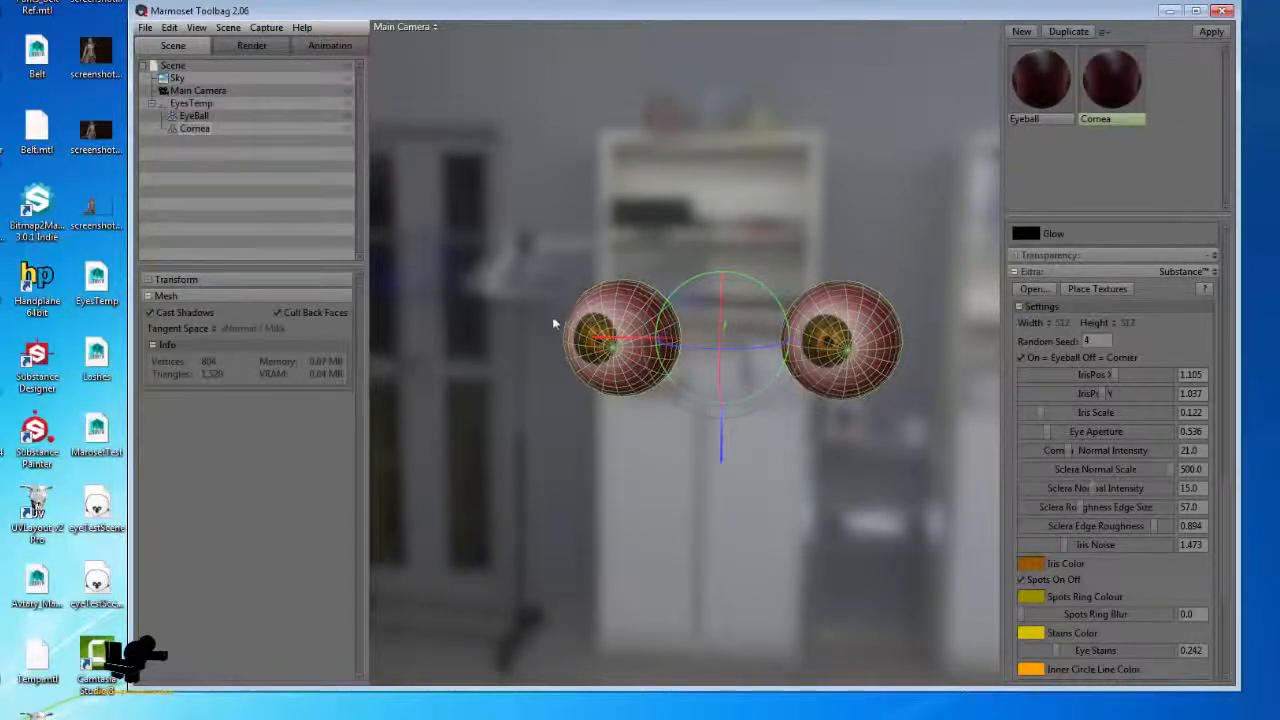
{"action": "left_click_drag", "start_coordinate": [552, 318], "coordinate": [499, 337]}
{"action": "middle_click_drag", "start_coordinate": [689, 454], "coordinate": [647, 424]}
{"action": "left_click_drag", "start_coordinate": [647, 424], "coordinate": [730, 432]}
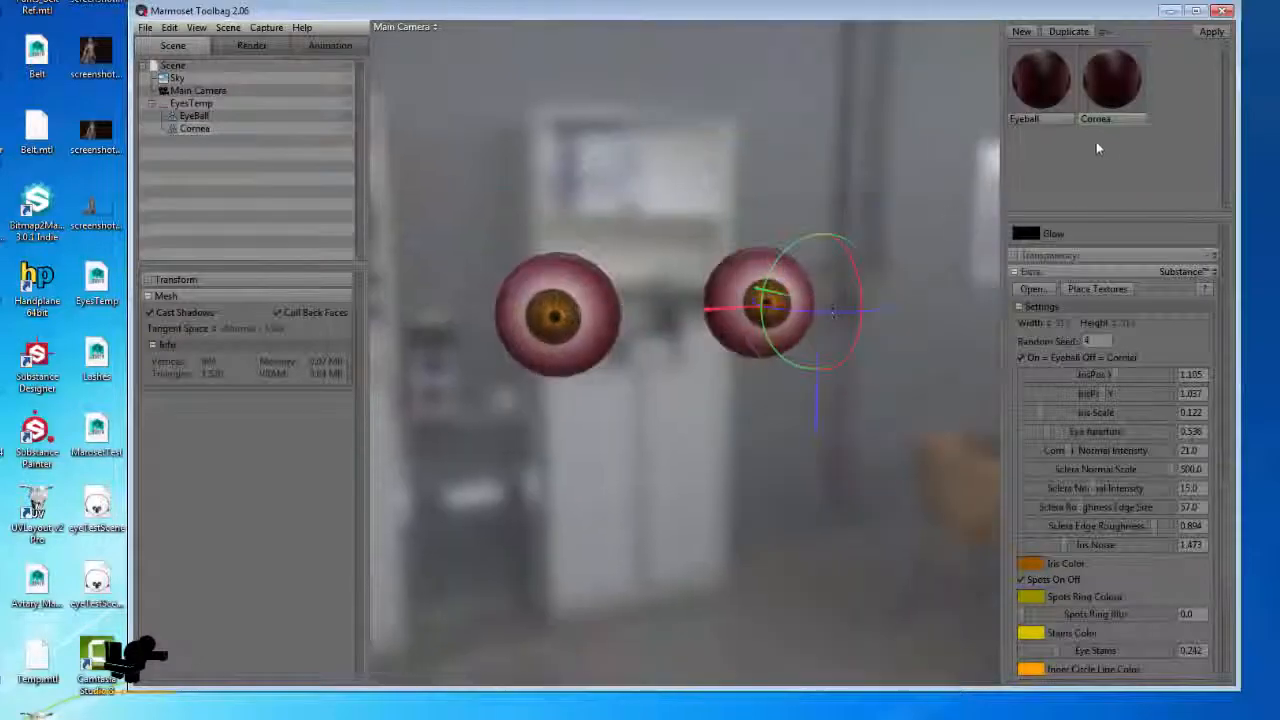
{"action": "scroll", "coordinate": [1033, 400], "scroll_direction": "up", "scroll_amount": 1}
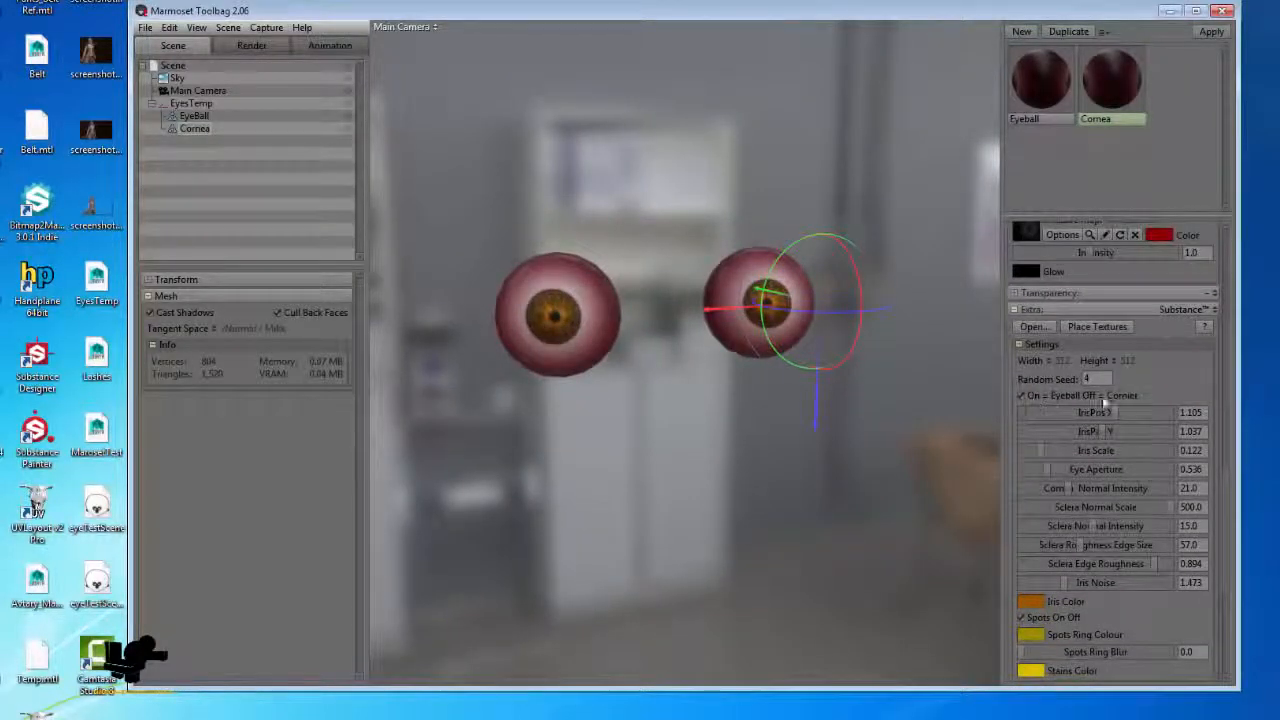
{"action": "left_click", "coordinate": [1022, 396]}
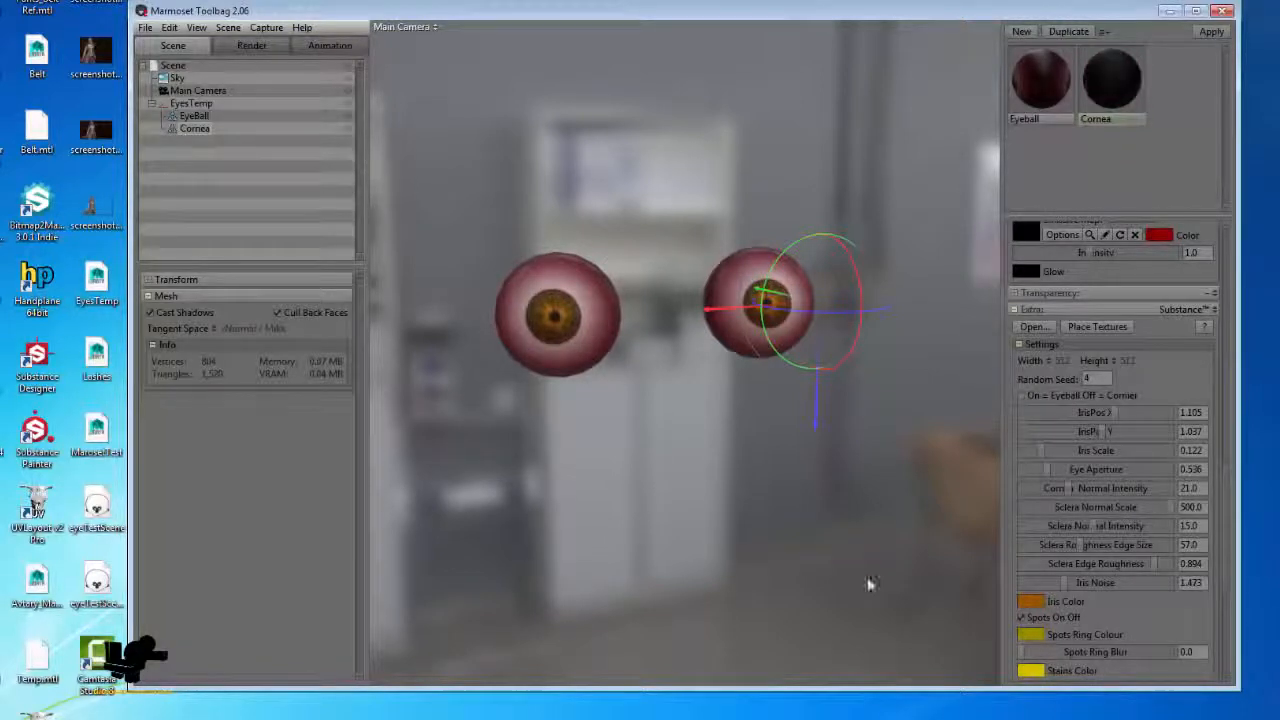
Apply the Cornea material to the Cornea mesh and toggle the mesh's visibility to compare it with the eyeball underneath
{"action": "left_click_drag", "start_coordinate": [822, 430], "coordinate": [857, 282]}
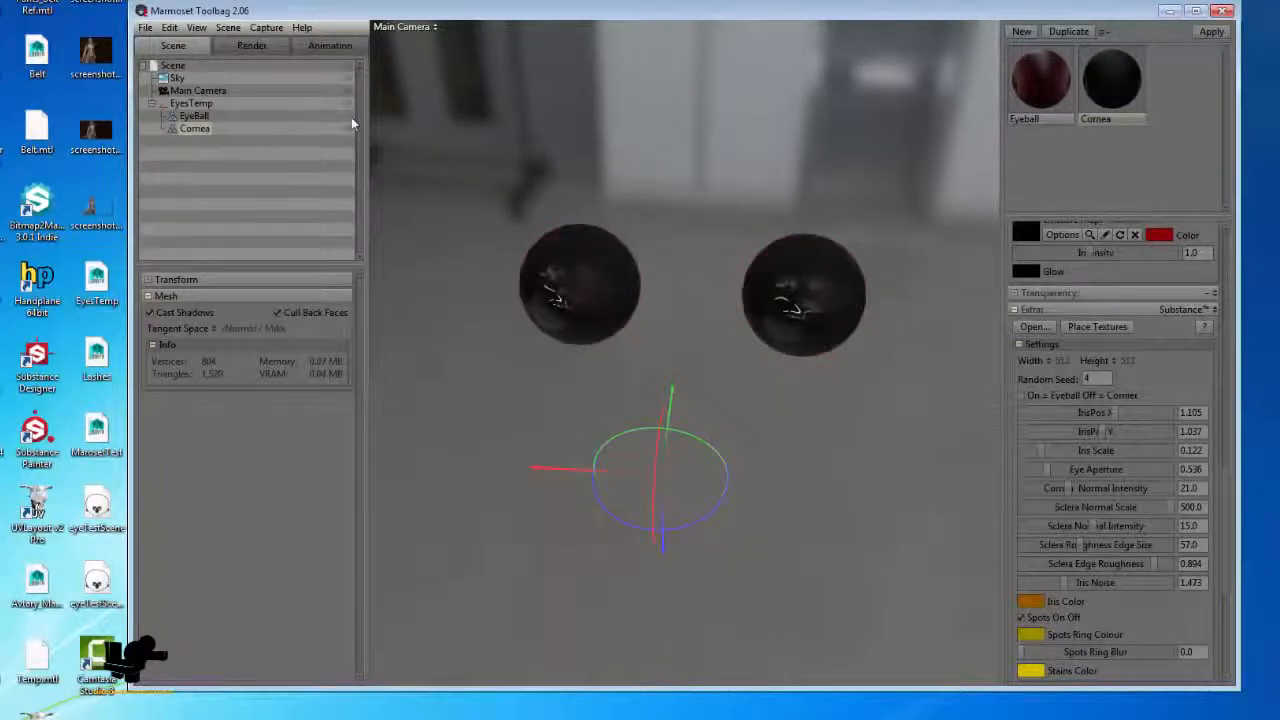
{"action": "left_click_drag", "start_coordinate": [600, 408], "coordinate": [306, 166]}
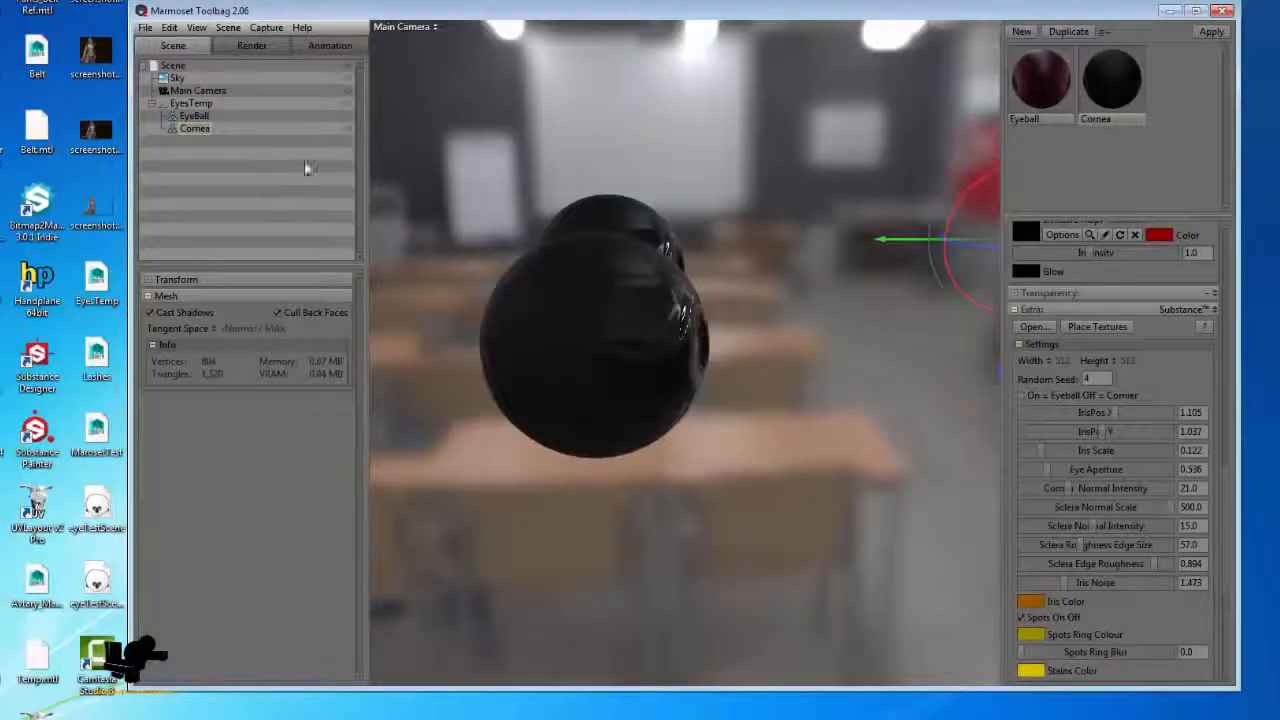
{"action": "left_click", "coordinate": [348, 128]}
{"action": "left_click", "coordinate": [348, 128]}
{"action": "left_click", "coordinate": [348, 128]}
{"action": "left_click", "coordinate": [348, 116]}
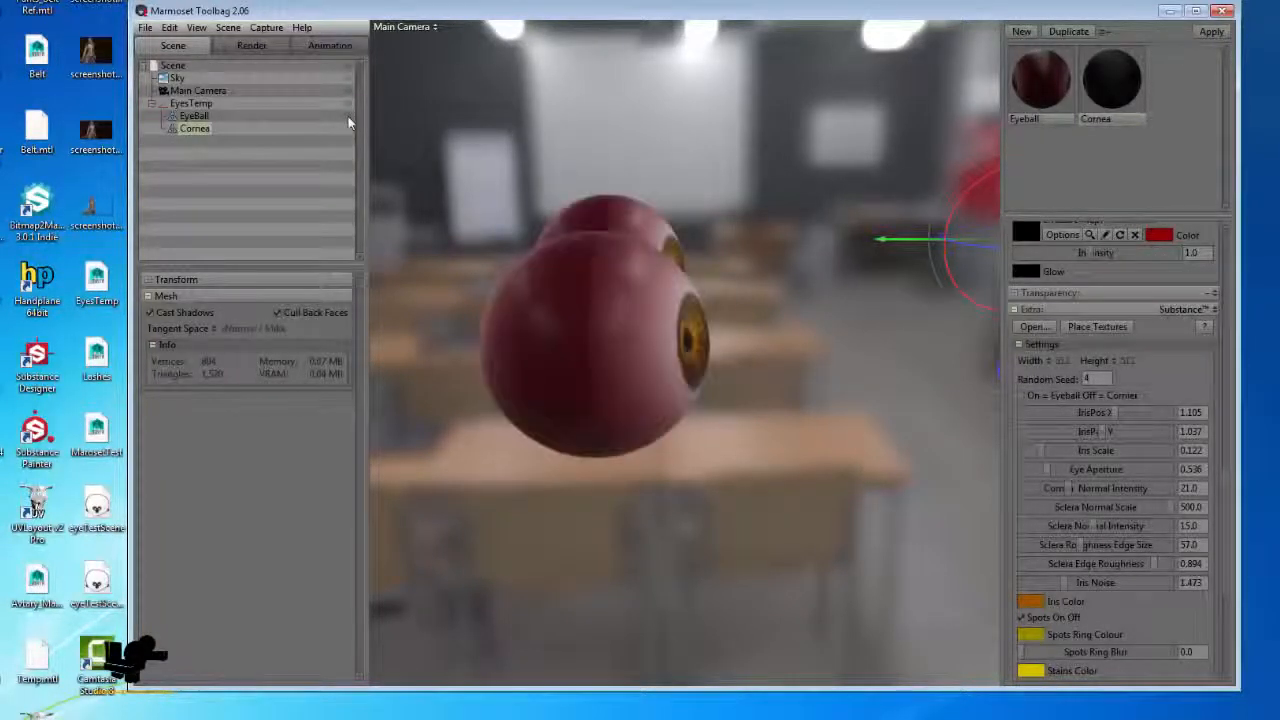
Hide the EyeBall mesh and show the Cornea mesh on its own
{"action": "left_click", "coordinate": [348, 116]}
{"action": "left_click", "coordinate": [346, 129]}
{"action": "left_click_drag", "start_coordinate": [720, 367], "coordinate": [654, 486]}
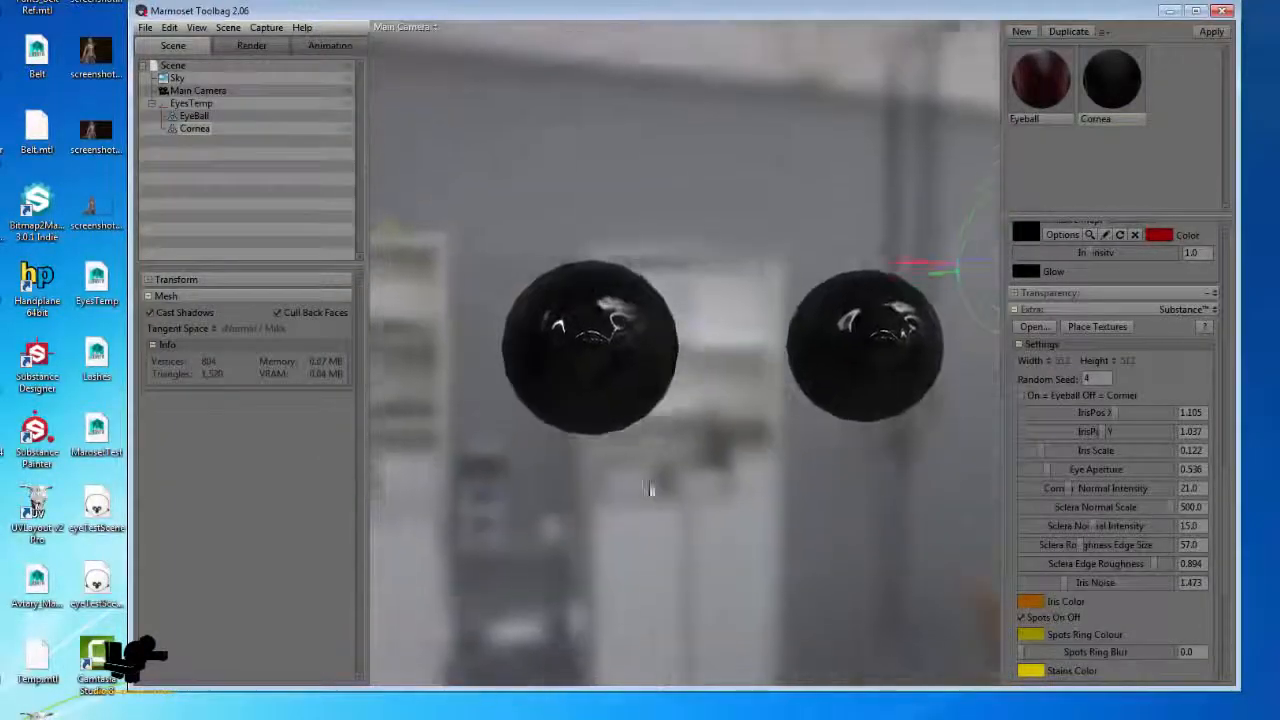
Switch the Cornea material's surface type to Normal Map and its displacement type to Height
{"action": "scroll", "coordinate": [1120, 500], "scroll_direction": "up", "scroll_amount": 3}
{"action": "scroll", "coordinate": [1082, 503], "scroll_direction": "up", "scroll_amount": 10}
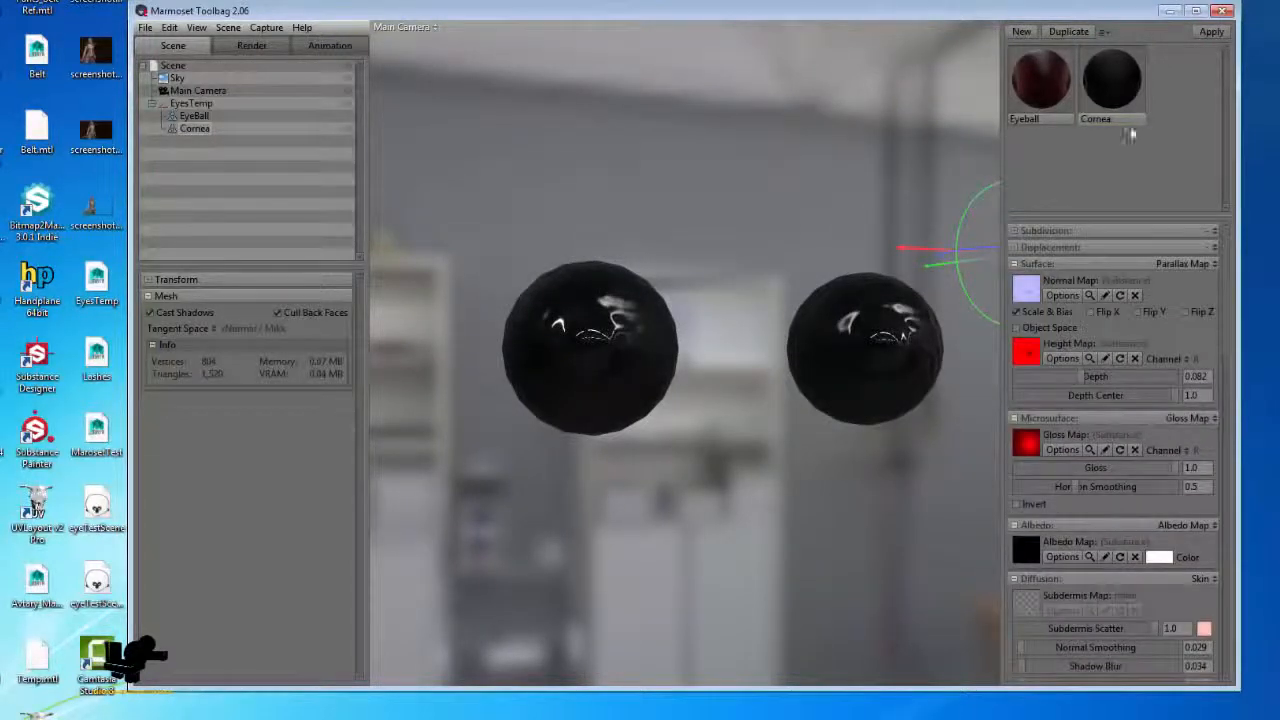
{"action": "left_click", "coordinate": [1201, 262]}
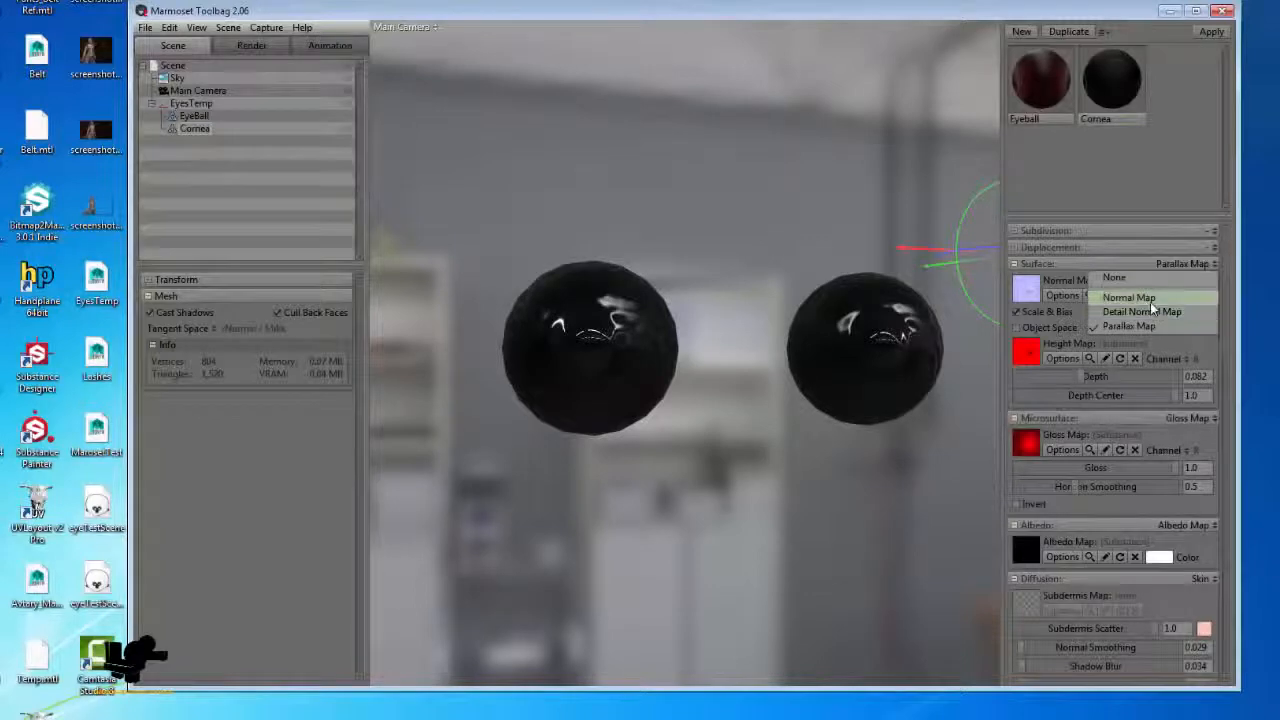
{"action": "left_click", "coordinate": [1150, 298]}
{"action": "left_click", "coordinate": [1212, 247]}
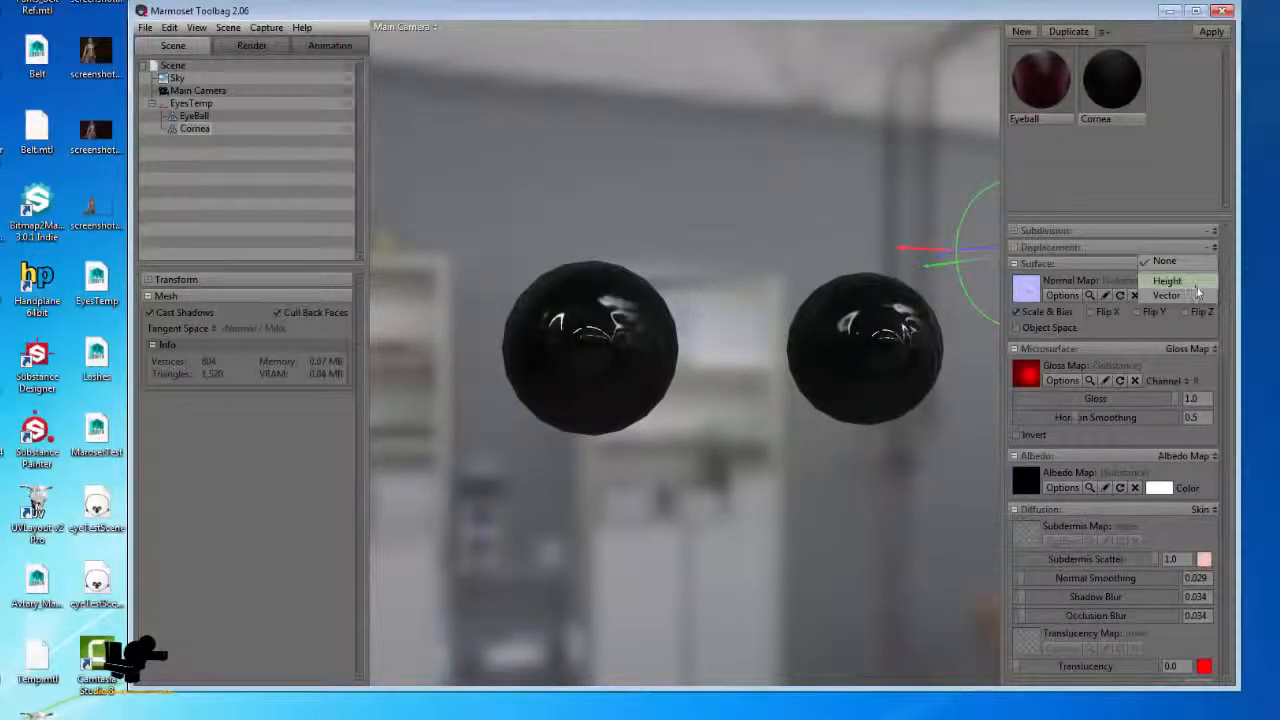
{"action": "left_click", "coordinate": [1196, 286]}
{"action": "left_click_drag", "start_coordinate": [597, 348], "coordinate": [777, 357]}
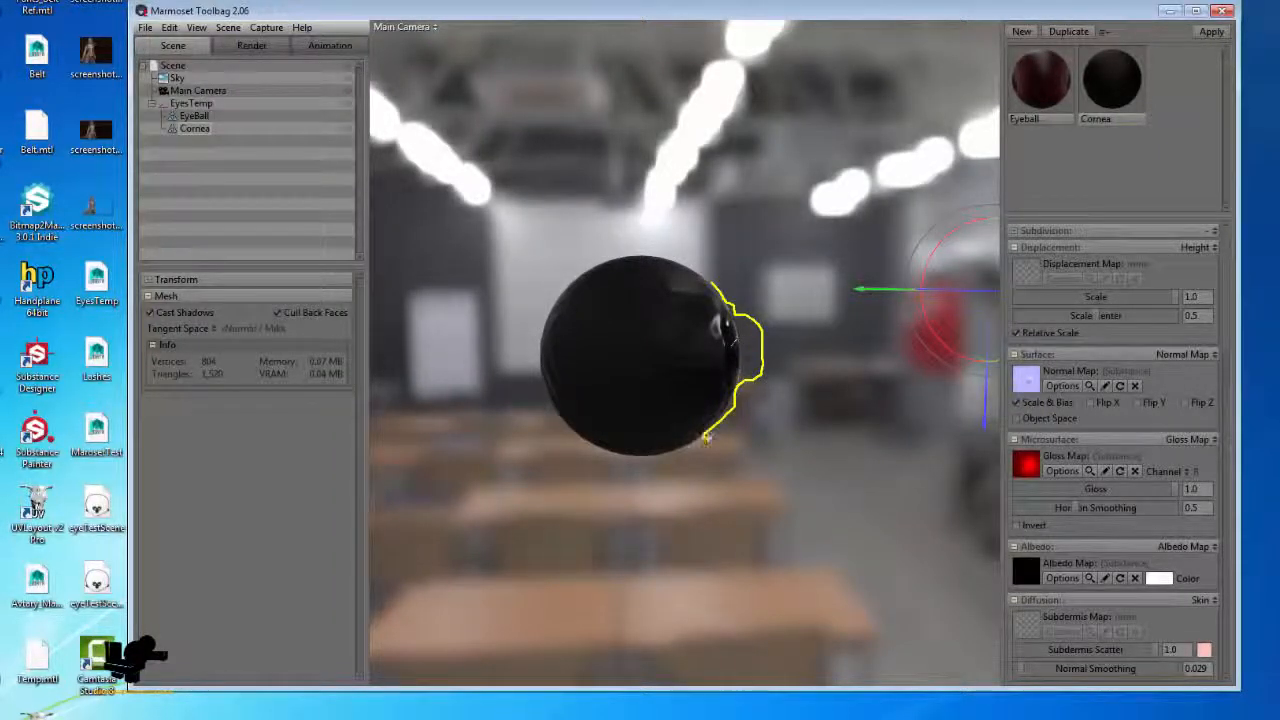
{"action": "key", "text": "Escape"}
{"action": "left_click_drag", "start_coordinate": [786, 370], "coordinate": [600, 409], "text": "alt"}
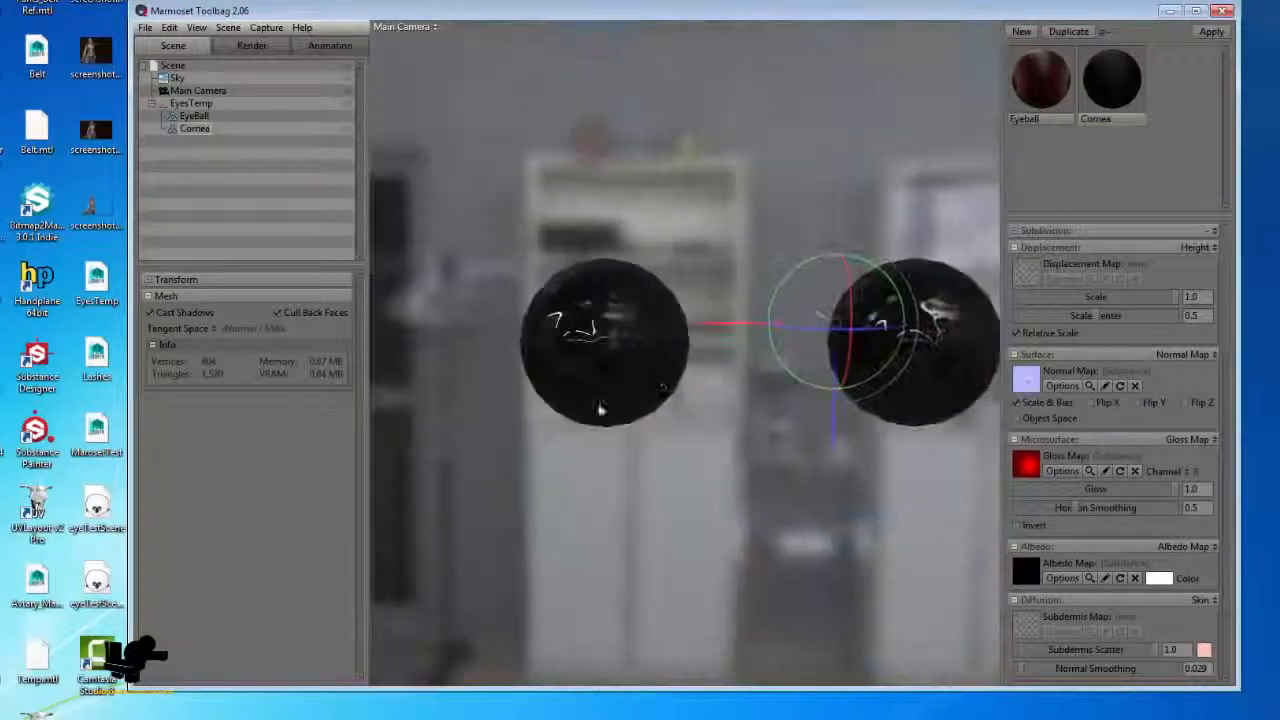
{"action": "middle_click_drag", "start_coordinate": [600, 409], "coordinate": [694, 409], "text": "alt"}
{"action": "left_click_drag", "start_coordinate": [694, 409], "coordinate": [720, 405], "text": "alt"}
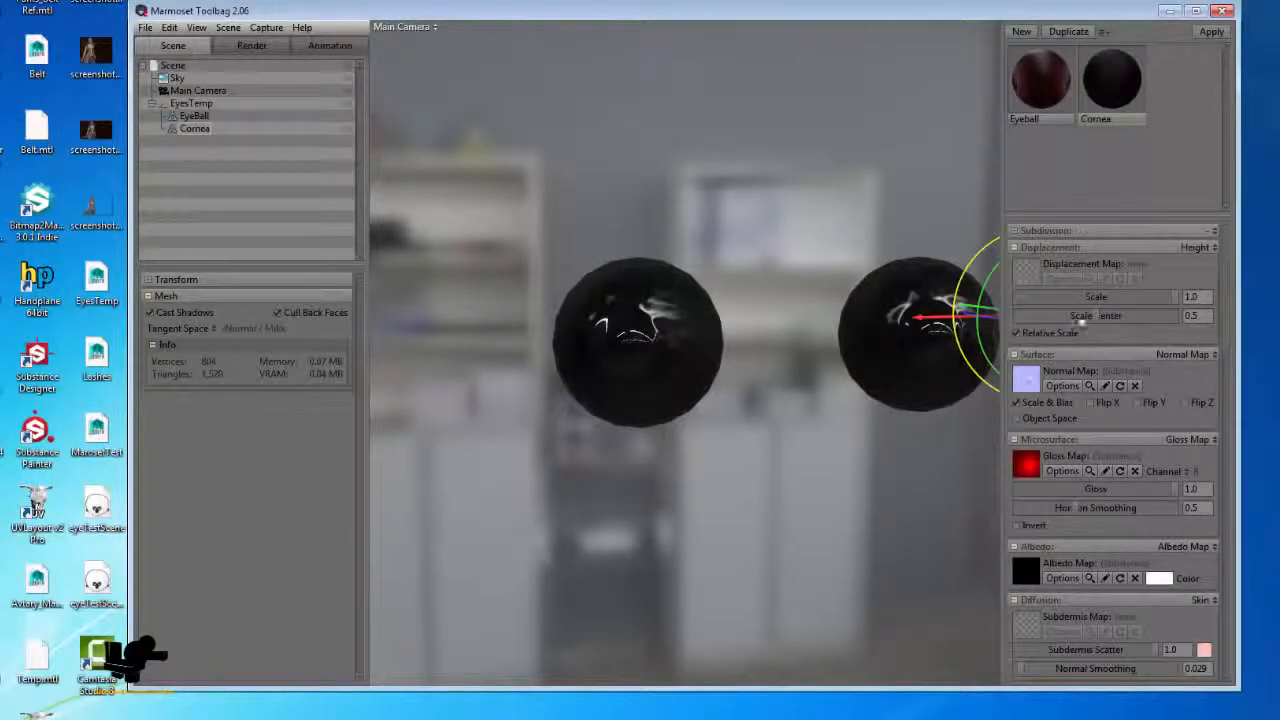
Set the Cornea material's subdivision to PN Triangles and check the outline of the meshes from the side
{"action": "scroll", "coordinate": [1082, 323], "scroll_direction": "down", "scroll_amount": 1}
{"action": "scroll", "coordinate": [1092, 326], "scroll_direction": "up", "scroll_amount": 1}
{"action": "left_click", "coordinate": [1209, 232]}
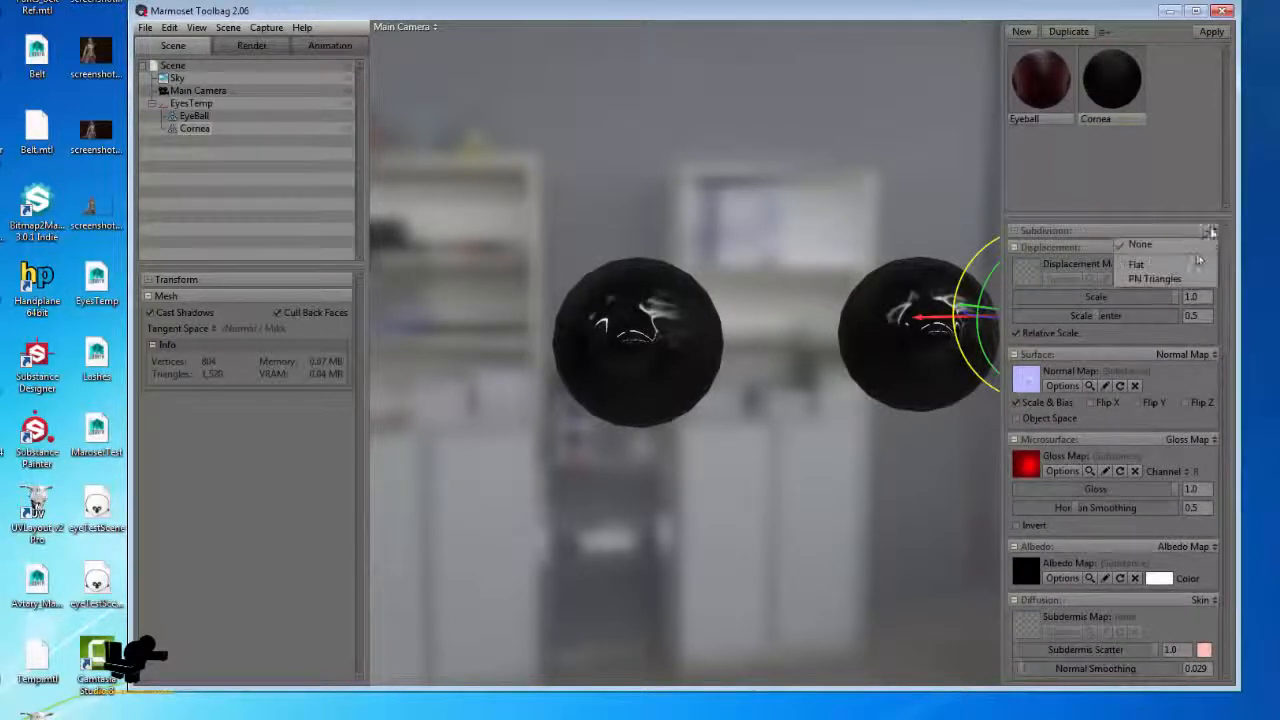
{"action": "left_click", "coordinate": [1152, 280]}
{"action": "left_click_drag", "start_coordinate": [588, 314], "coordinate": [721, 366]}
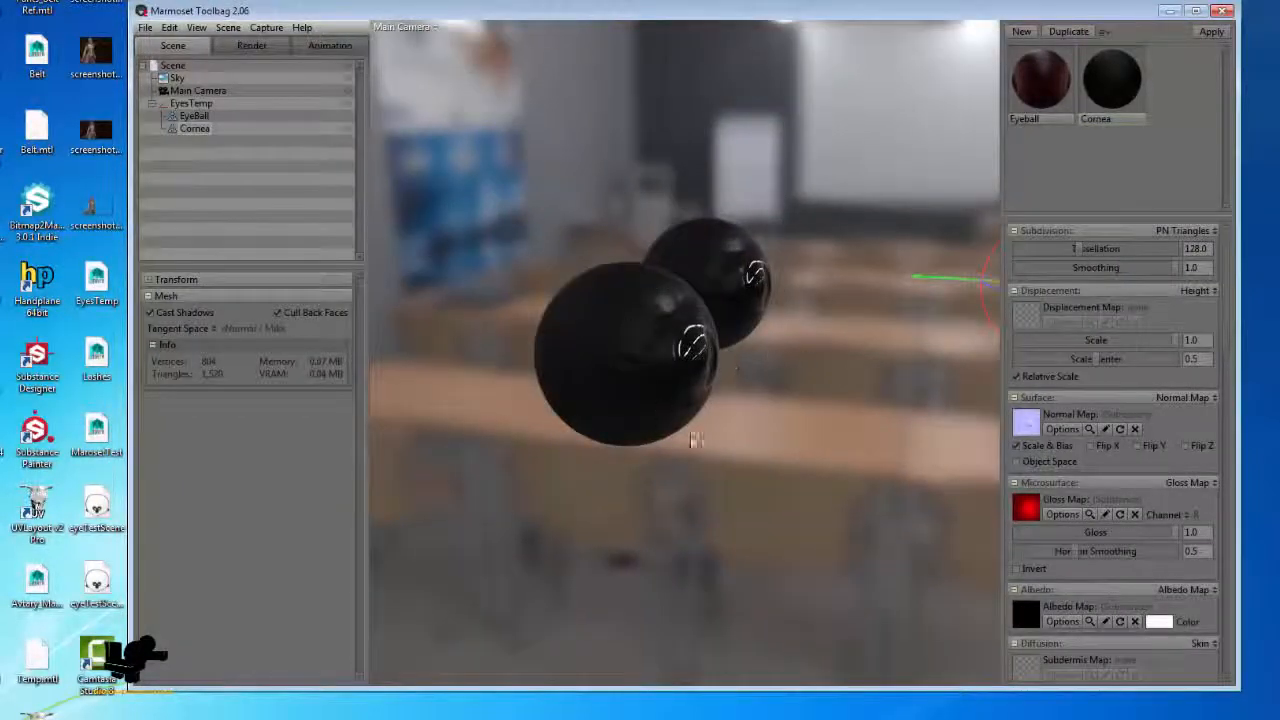
{"action": "left_click_drag", "start_coordinate": [695, 440], "coordinate": [800, 420]}
Change the Cornea material's diffusion model from Skin to Lambertian
{"action": "scroll", "coordinate": [1179, 407], "scroll_direction": "down", "scroll_amount": 3}
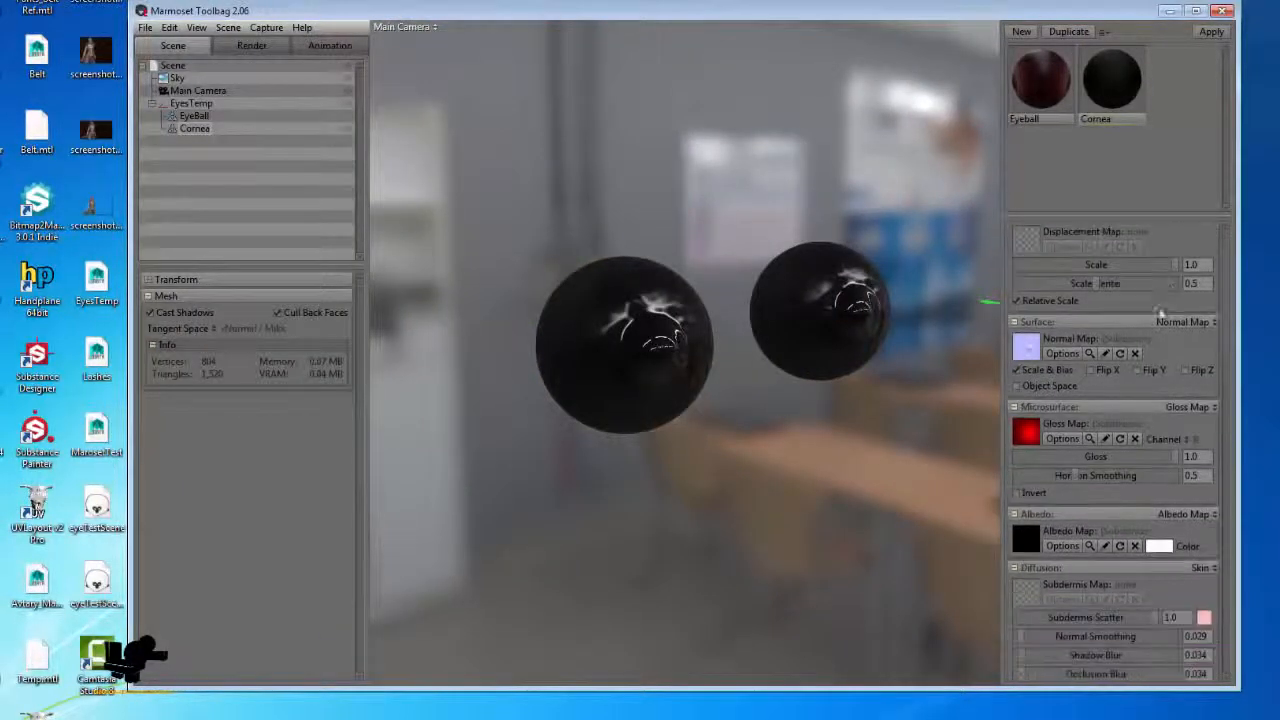
{"action": "scroll", "coordinate": [1120, 345], "scroll_direction": "down", "scroll_amount": 3}
{"action": "scroll", "coordinate": [1083, 292], "scroll_direction": "down", "scroll_amount": 1}
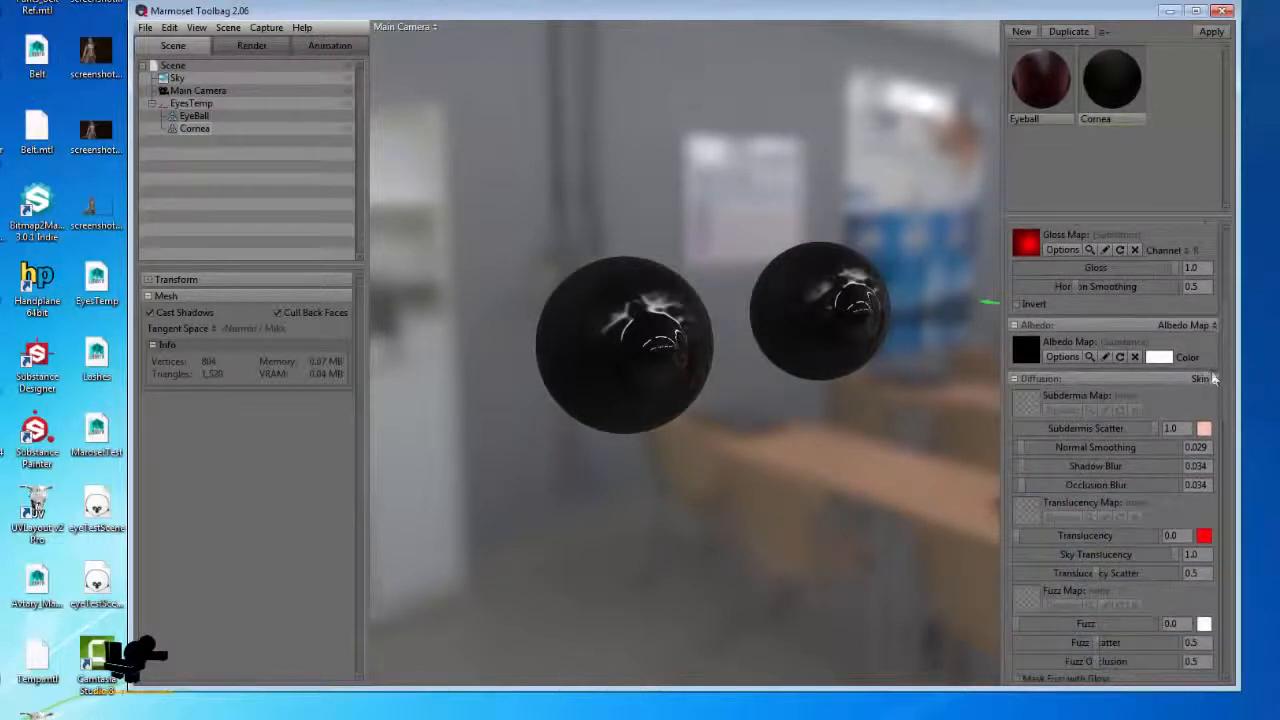
{"action": "left_click", "coordinate": [1206, 379]}
{"action": "left_click", "coordinate": [1168, 428]}
Set the Cornea material's emissive type to None
{"action": "scroll", "coordinate": [1066, 376], "scroll_direction": "down", "scroll_amount": 2}
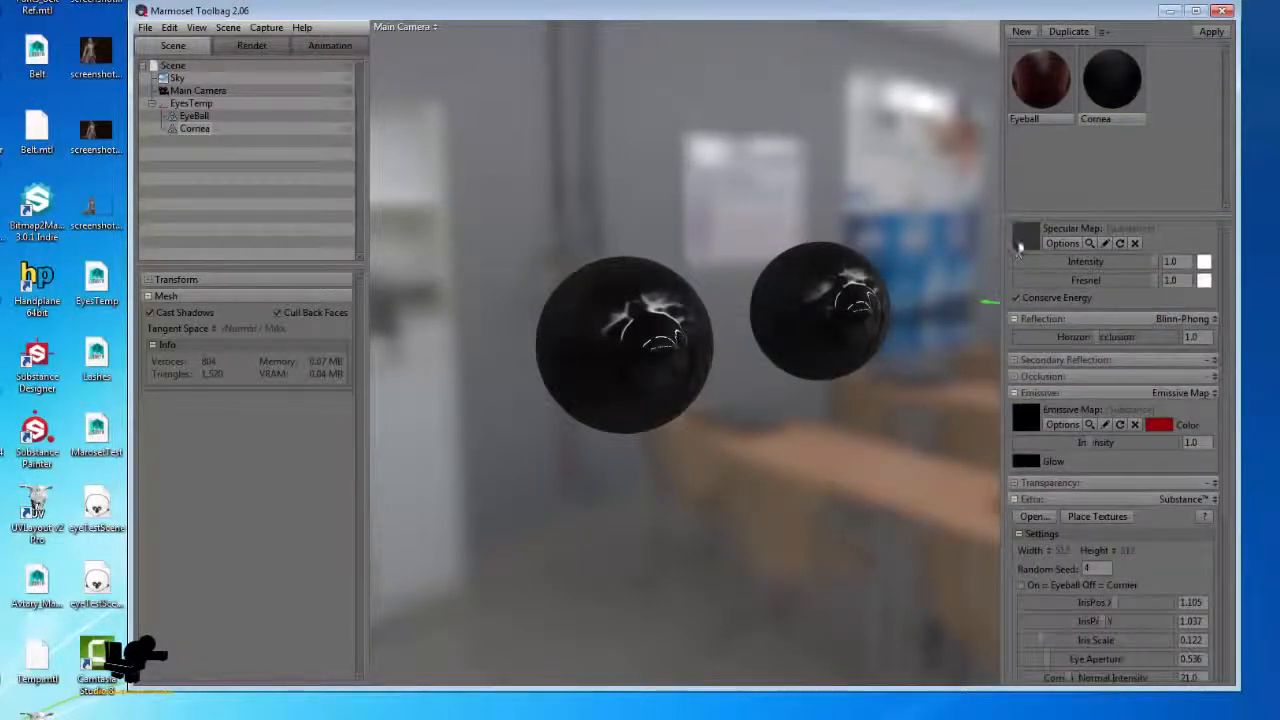
{"action": "left_click", "coordinate": [1205, 394]}
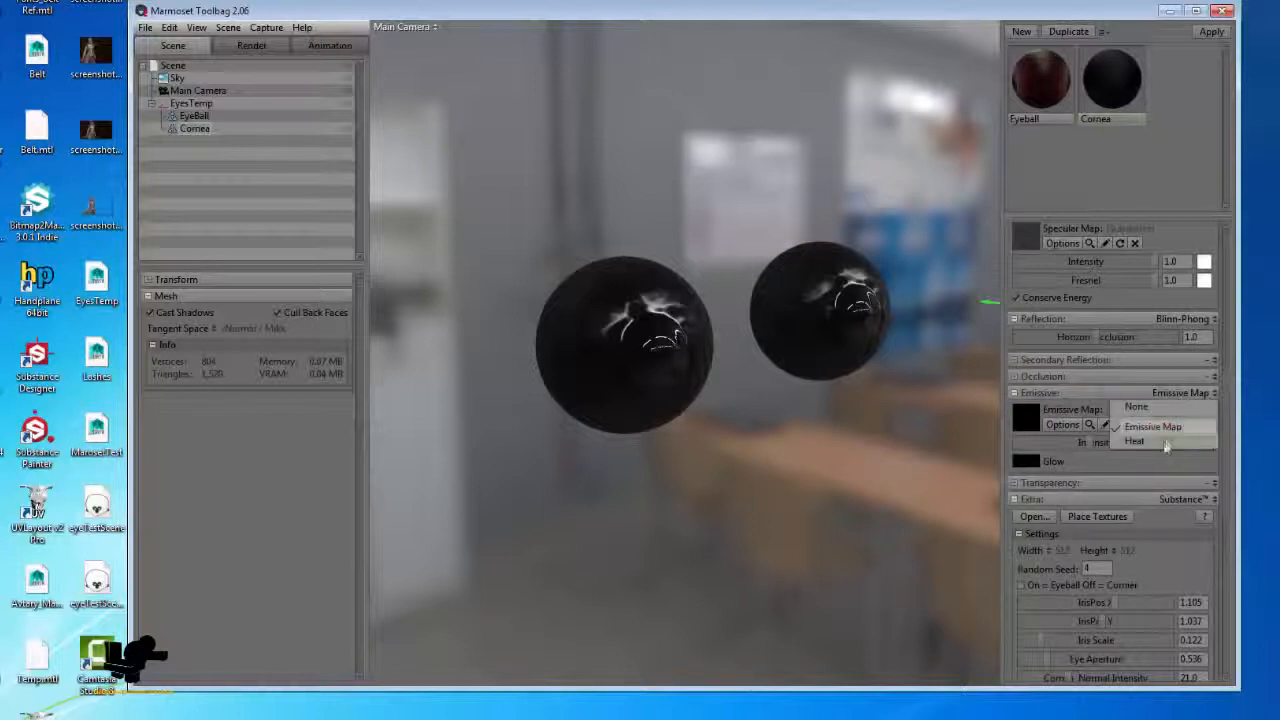
{"action": "left_click", "coordinate": [1153, 407]}
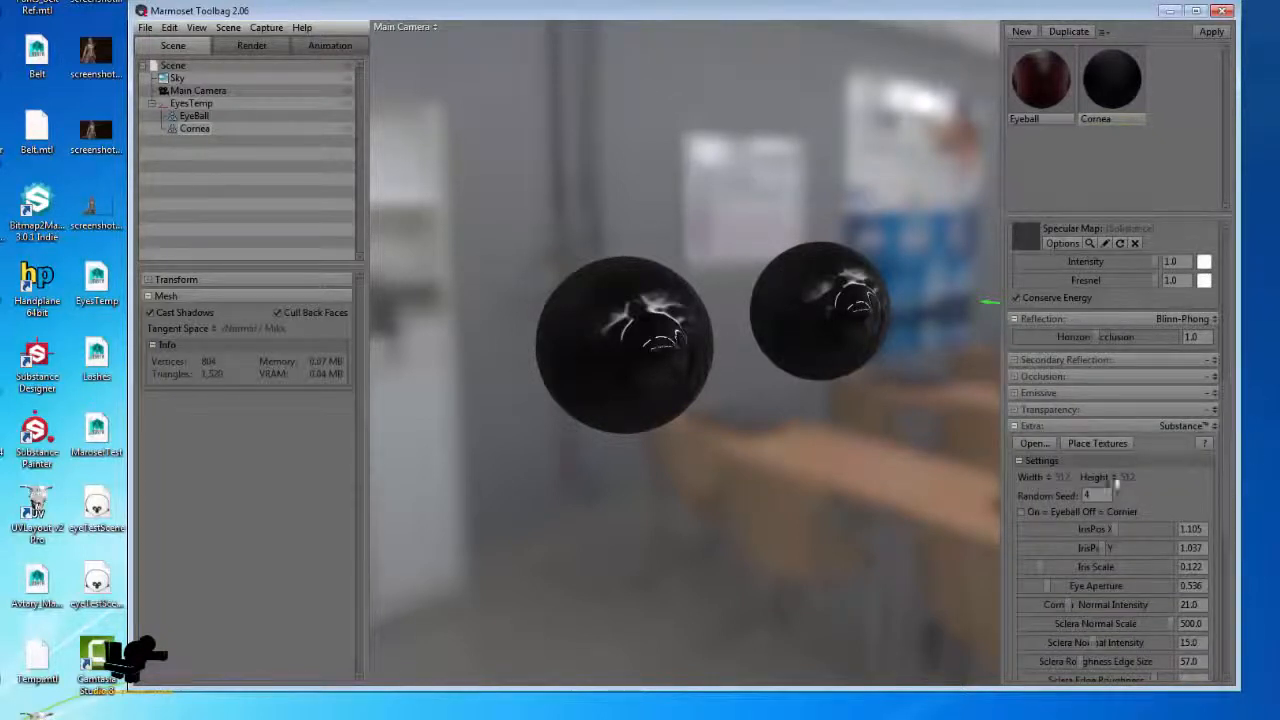
{"action": "left_click_drag", "start_coordinate": [797, 443], "coordinate": [839, 424]}
{"action": "middle_click_drag", "start_coordinate": [839, 424], "coordinate": [802, 368]}
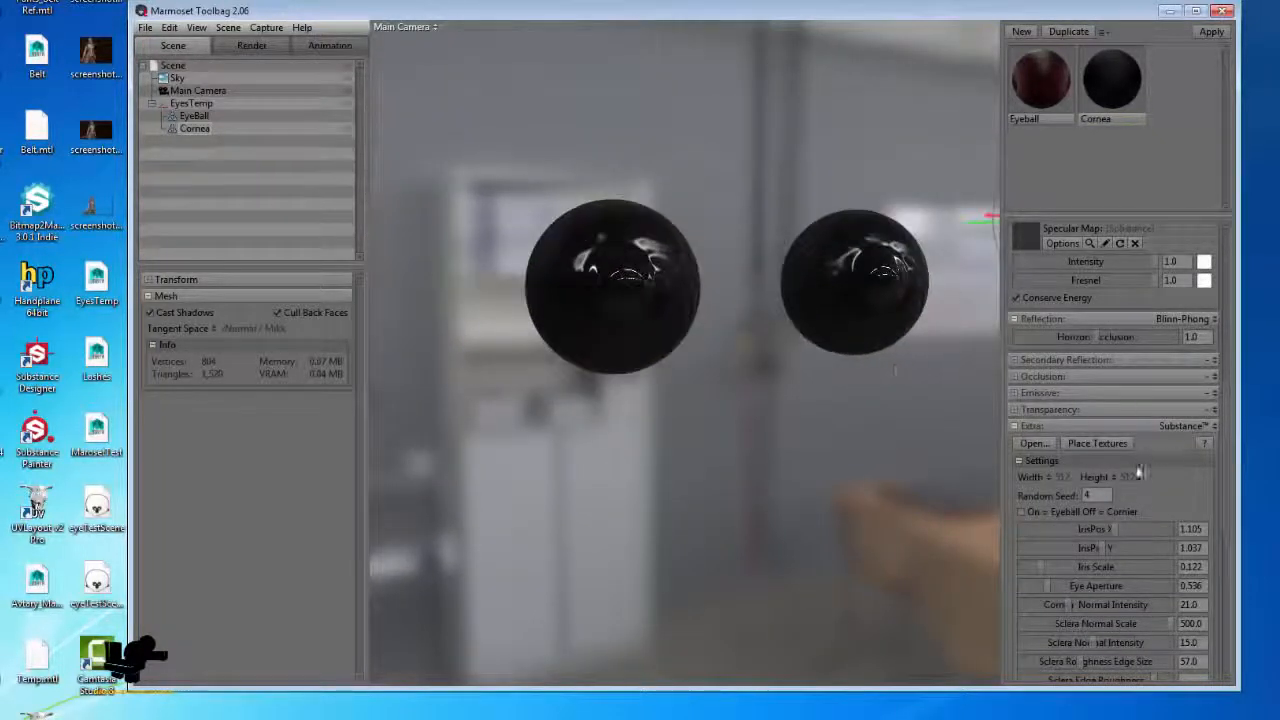
{"action": "mouse_move", "coordinate": [674, 317]}
{"action": "left_mouse_down"}
{"action": "mouse_move", "coordinate": [577, 349]}
{"action": "mouse_move", "coordinate": [690, 318]}
{"action": "left_mouse_up"}
Place the substance's textures into the Cornea material to fill the displacement map slot
{"action": "scroll", "coordinate": [1070, 474], "scroll_direction": "down", "scroll_amount": 2}
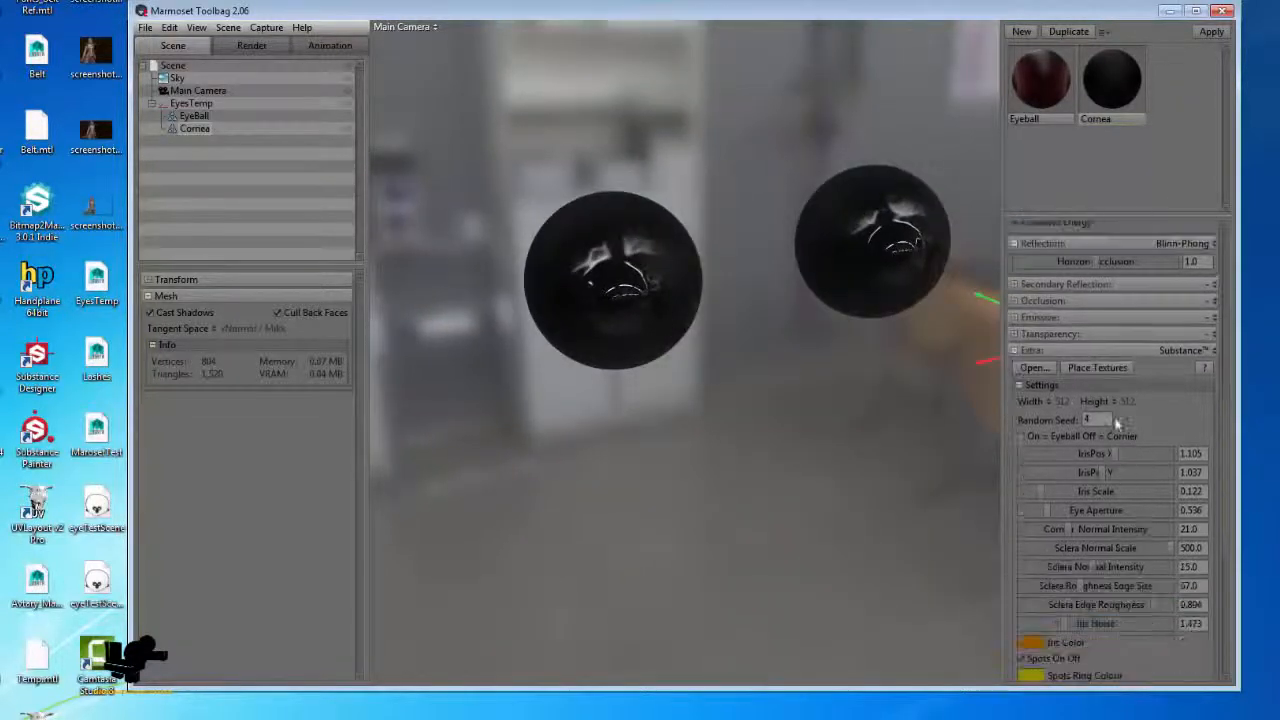
{"action": "left_click", "coordinate": [1096, 367]}
{"action": "left_click_drag", "start_coordinate": [760, 366], "coordinate": [958, 305]}
Set the Cornea material's displacement scale to 0.014 and its scale center to 0.0
{"action": "scroll", "coordinate": [1140, 308], "scroll_direction": "up", "scroll_amount": 12}
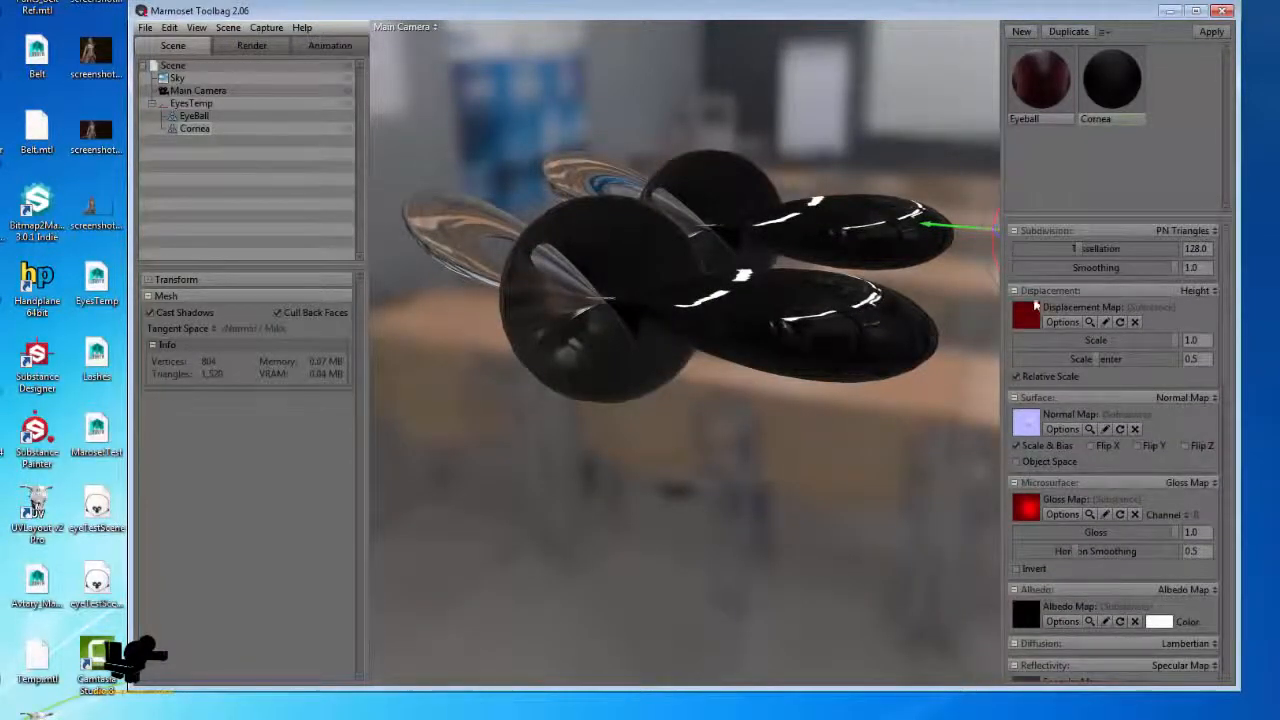
{"action": "left_click_drag", "start_coordinate": [1160, 340], "coordinate": [697, 357]}
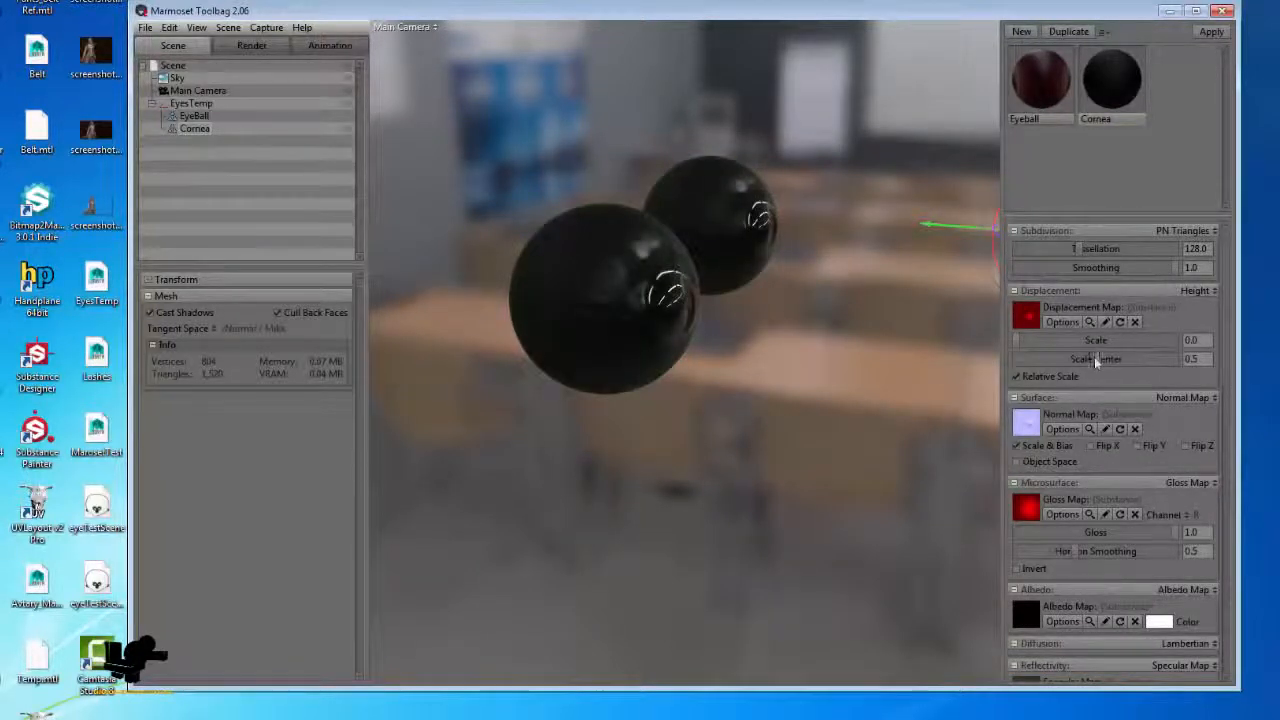
{"action": "left_click_drag", "start_coordinate": [915, 365], "coordinate": [860, 366]}
{"action": "left_click_drag", "start_coordinate": [1034, 341], "coordinate": [1066, 341]}
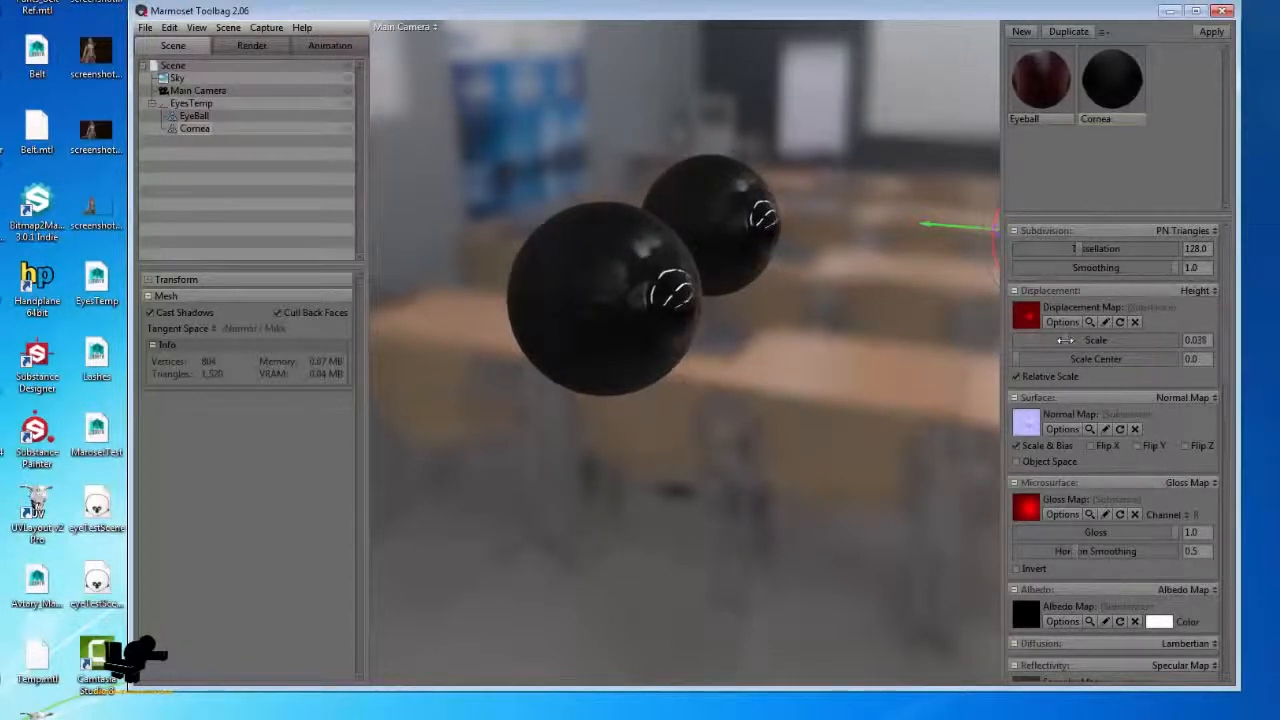
{"action": "left_click_drag", "start_coordinate": [786, 402], "coordinate": [840, 387]}
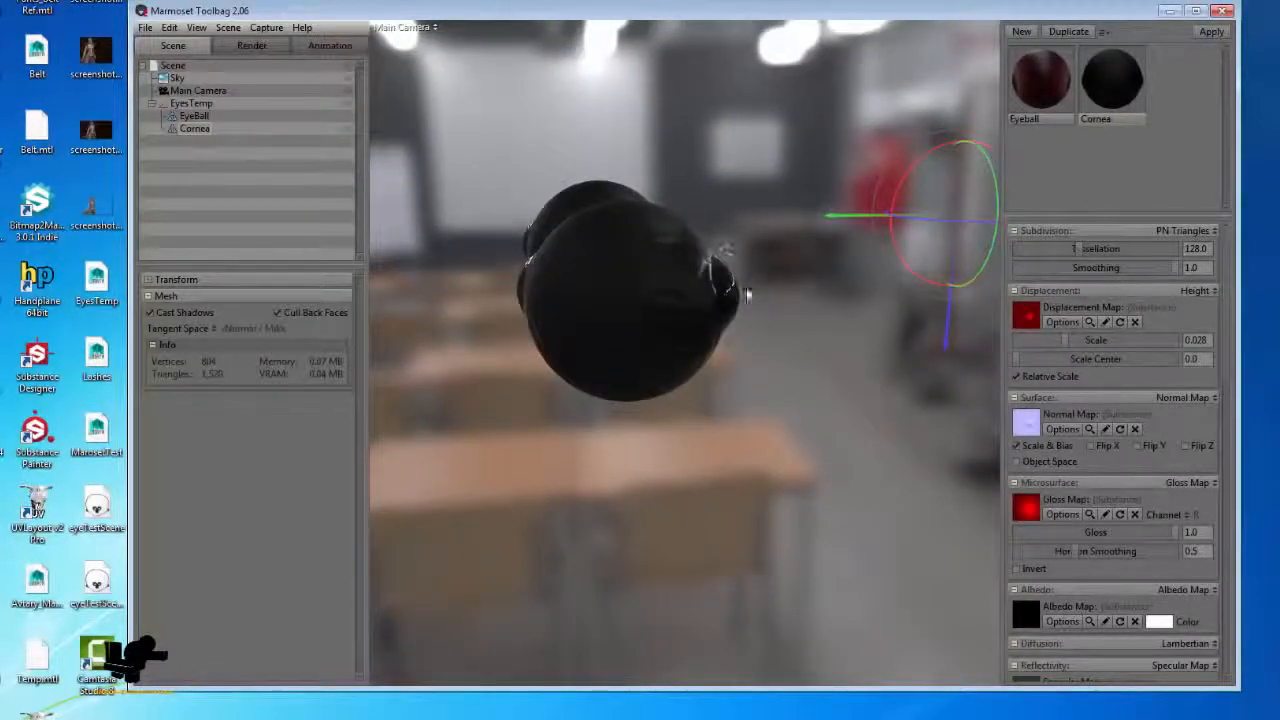
{"action": "left_click_drag", "start_coordinate": [1062, 340], "coordinate": [1054, 338]}
{"action": "left_click_drag", "start_coordinate": [772, 342], "coordinate": [379, 310]}
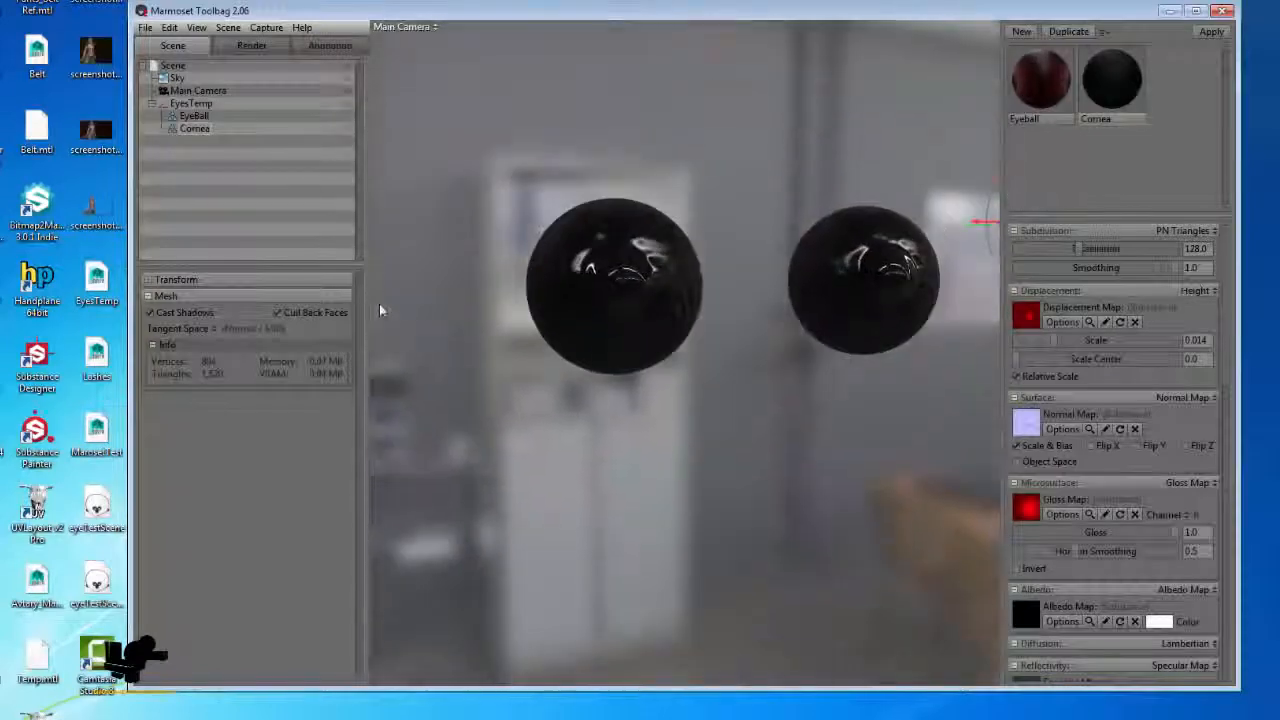
Examine the cornea bulge and its surface reflections up close from the front and the side
{"action": "right_click_drag", "start_coordinate": [526, 208], "coordinate": [599, 293]}
{"action": "middle_click_drag", "start_coordinate": [599, 293], "coordinate": [675, 329]}
{"action": "right_click_drag", "start_coordinate": [675, 329], "coordinate": [699, 338]}
{"action": "left_click_drag", "start_coordinate": [699, 338], "coordinate": [697, 357]}
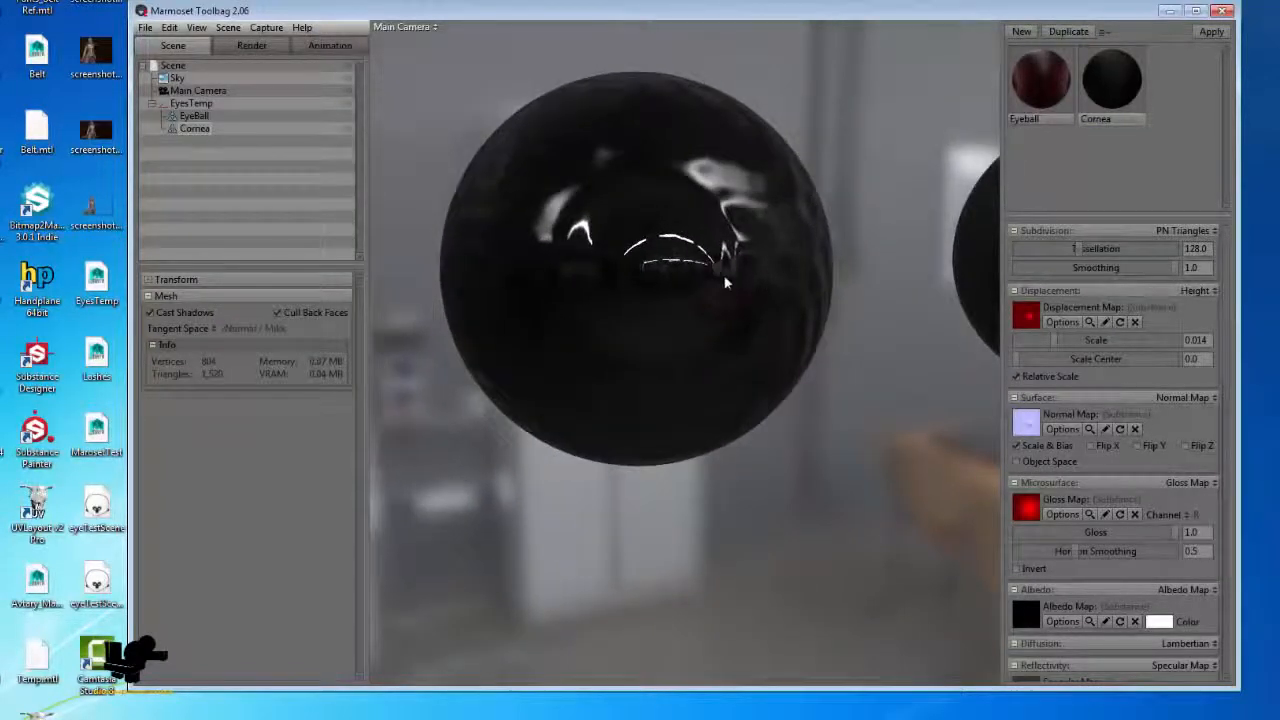
{"action": "scroll", "coordinate": [1082, 521], "scroll_direction": "down", "scroll_amount": 10}
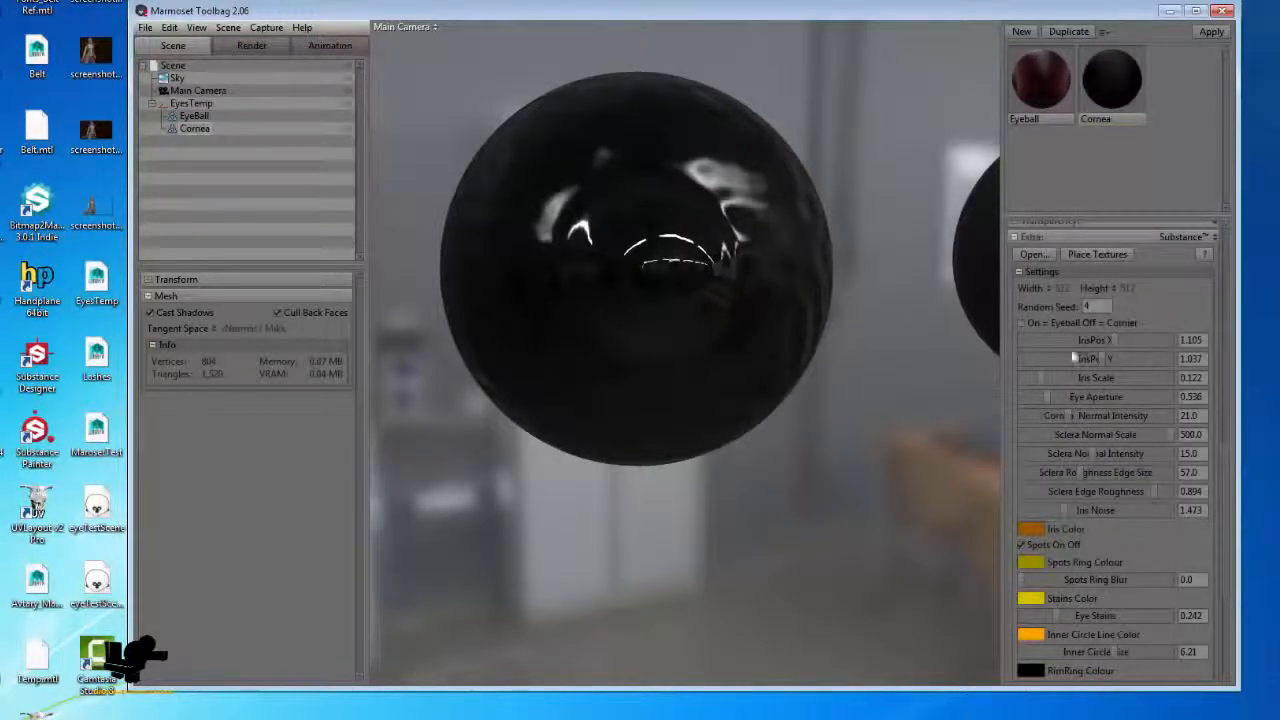
{"action": "left_click_drag", "start_coordinate": [740, 297], "coordinate": [866, 304]}
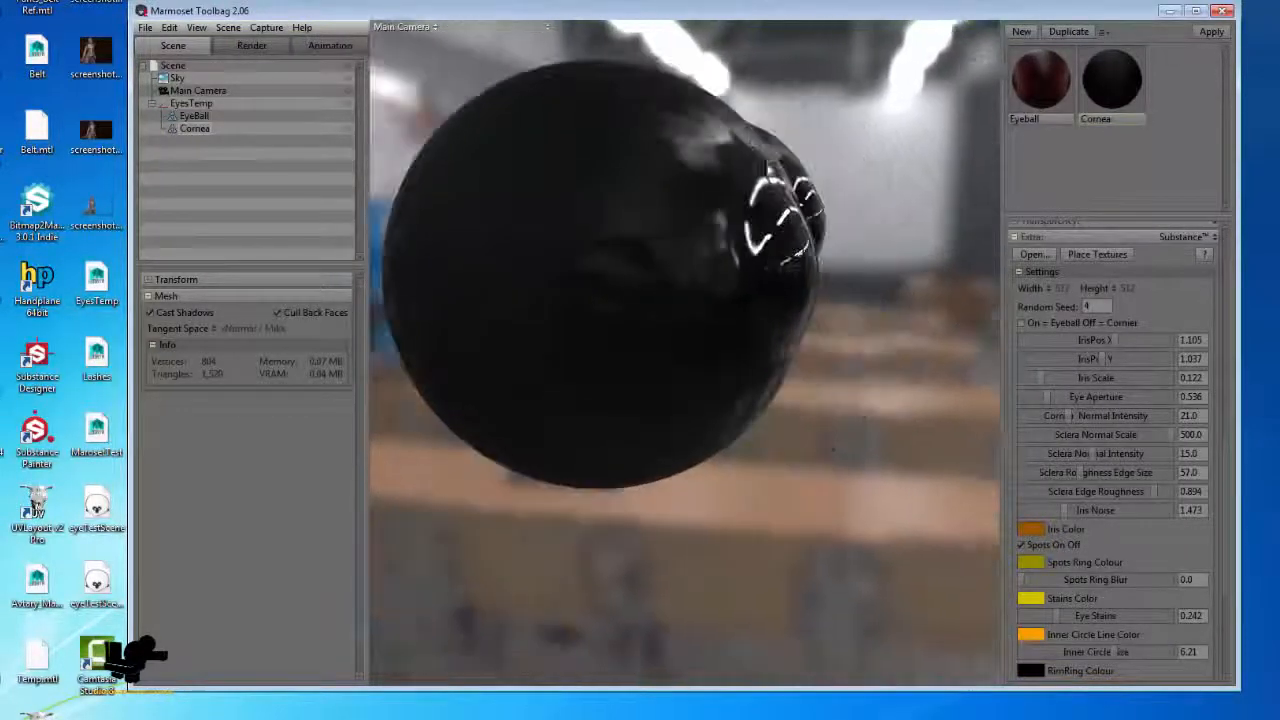
{"action": "left_click_drag", "start_coordinate": [588, 320], "coordinate": [500, 322]}
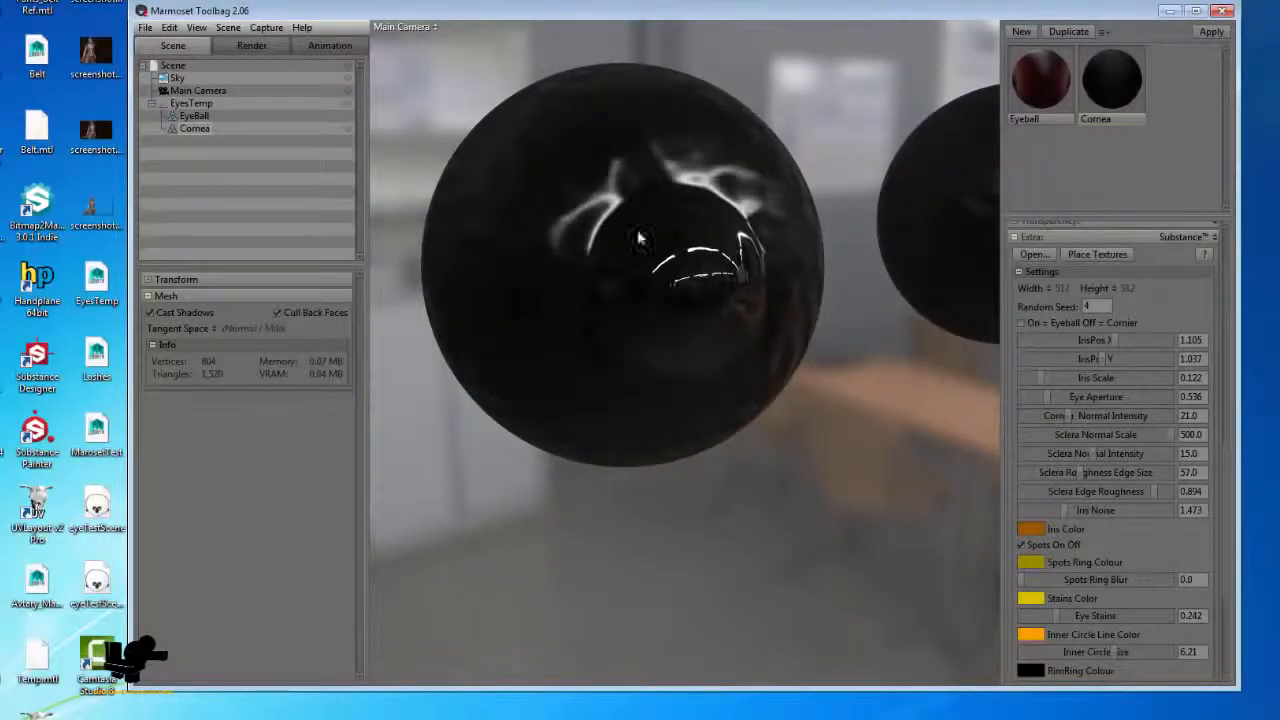
{"action": "left_click", "coordinate": [638, 238]}
{"action": "left_click_drag", "start_coordinate": [529, 219], "coordinate": [523, 162]}
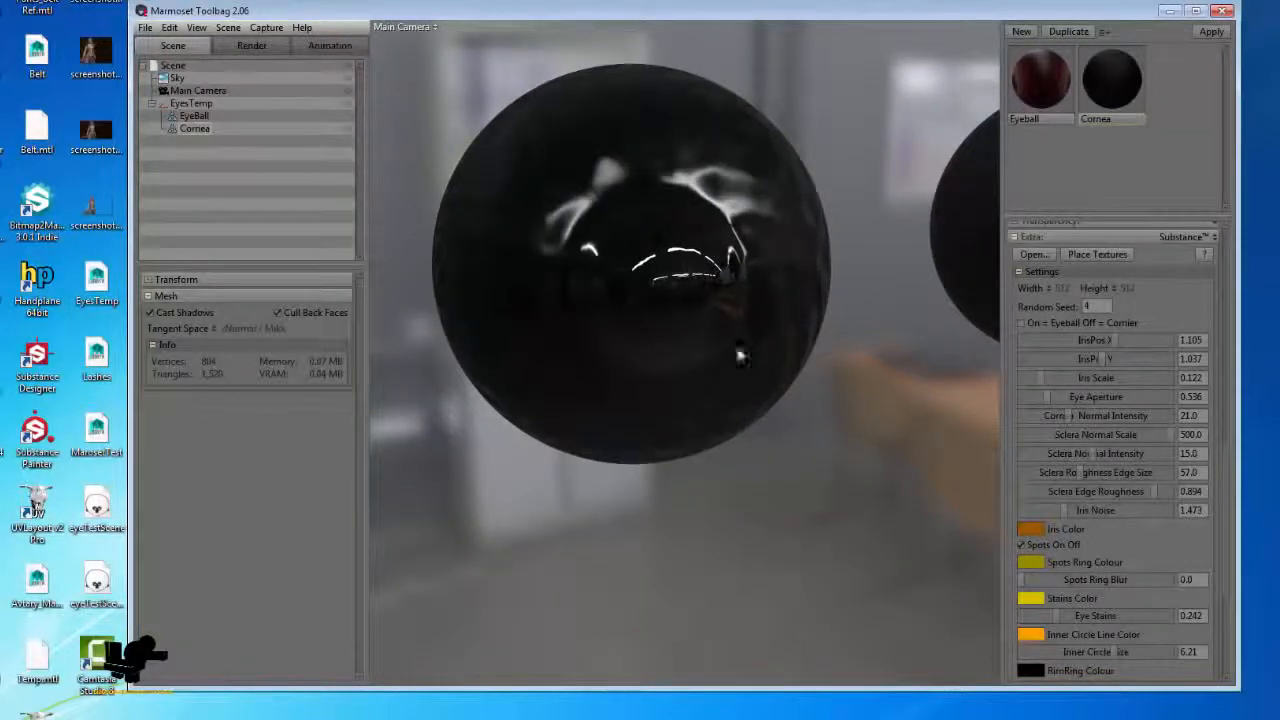
{"action": "left_click_drag", "start_coordinate": [783, 251], "coordinate": [633, 215]}
{"action": "left_click_drag", "start_coordinate": [413, 422], "coordinate": [580, 424]}
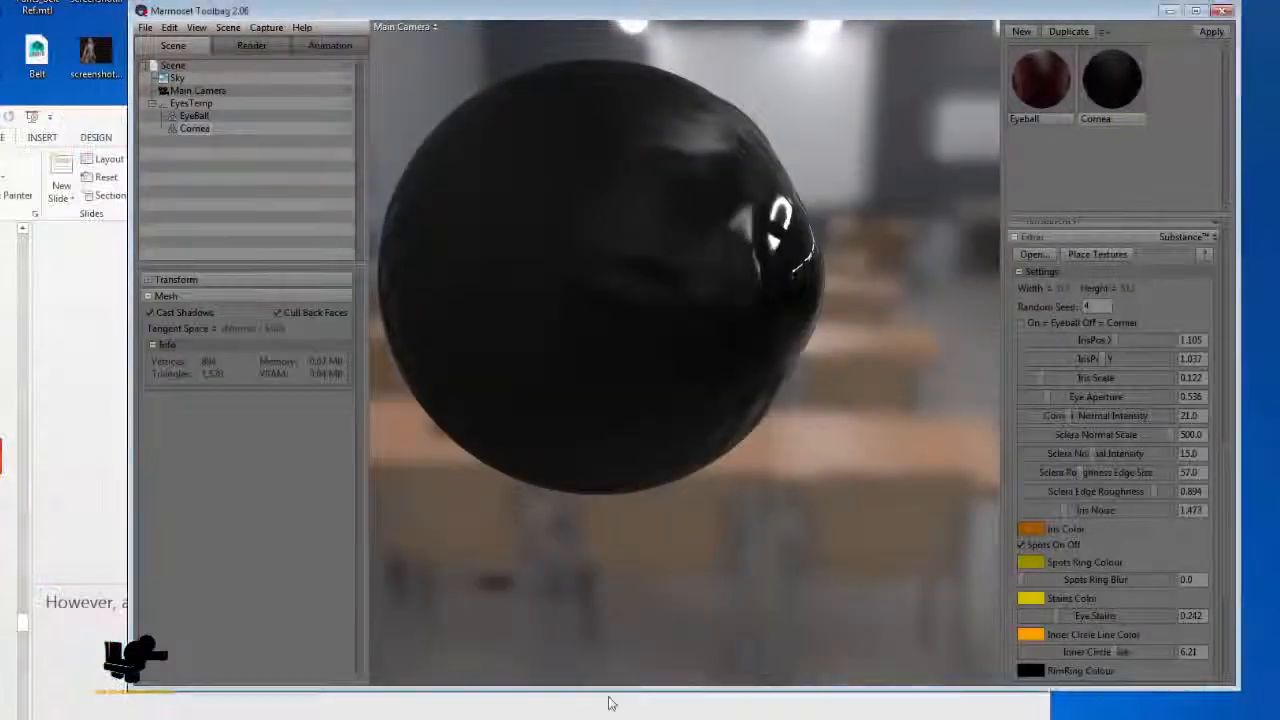
Switch to the Next-Generation-Character-Rendering-v6 presentation in PowerPoint and look through the slides on parallax refraction, view refraction and eye wetness
{"action": "left_click", "coordinate": [449, 705]}
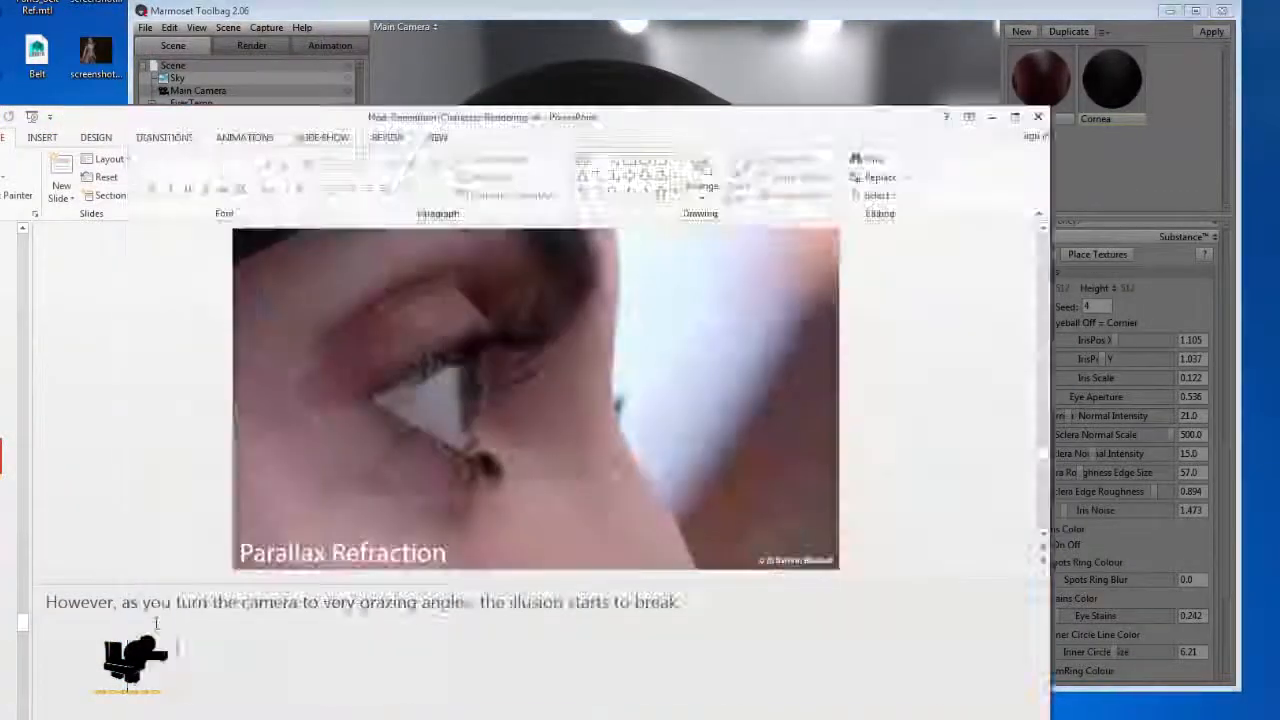
{"action": "left_click", "coordinate": [1, 362]}
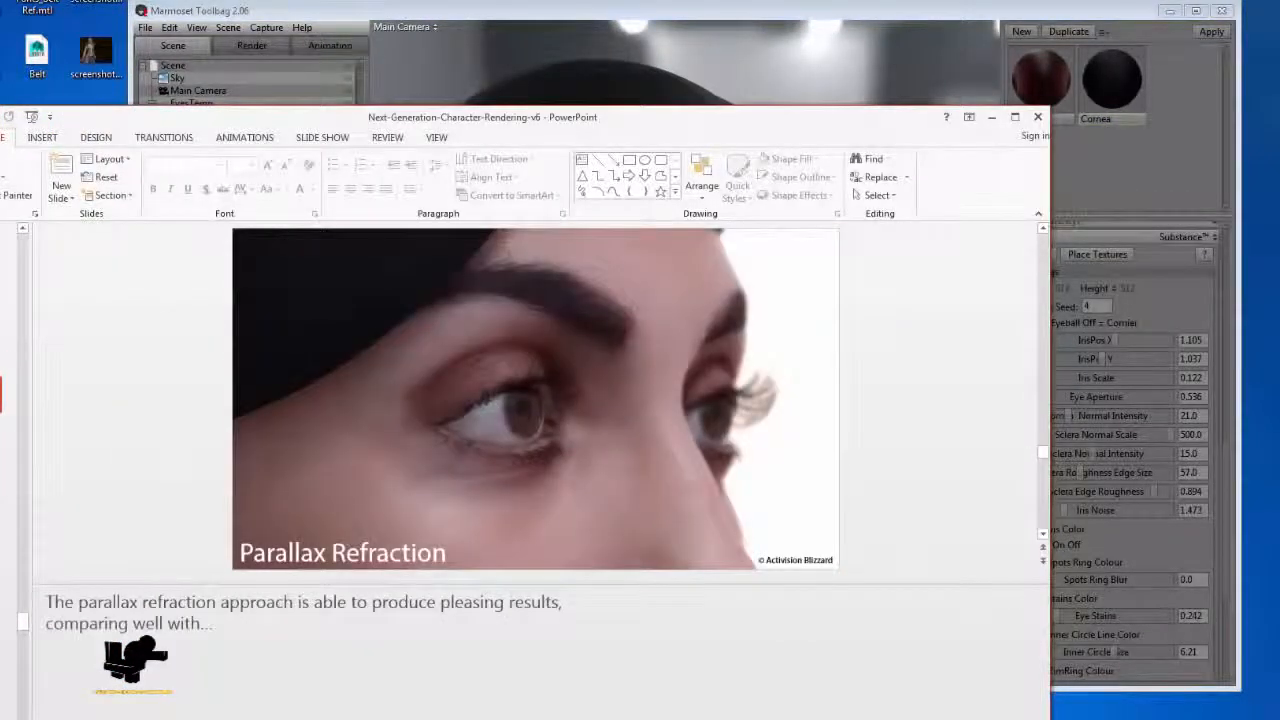
{"action": "key", "text": "Up"}
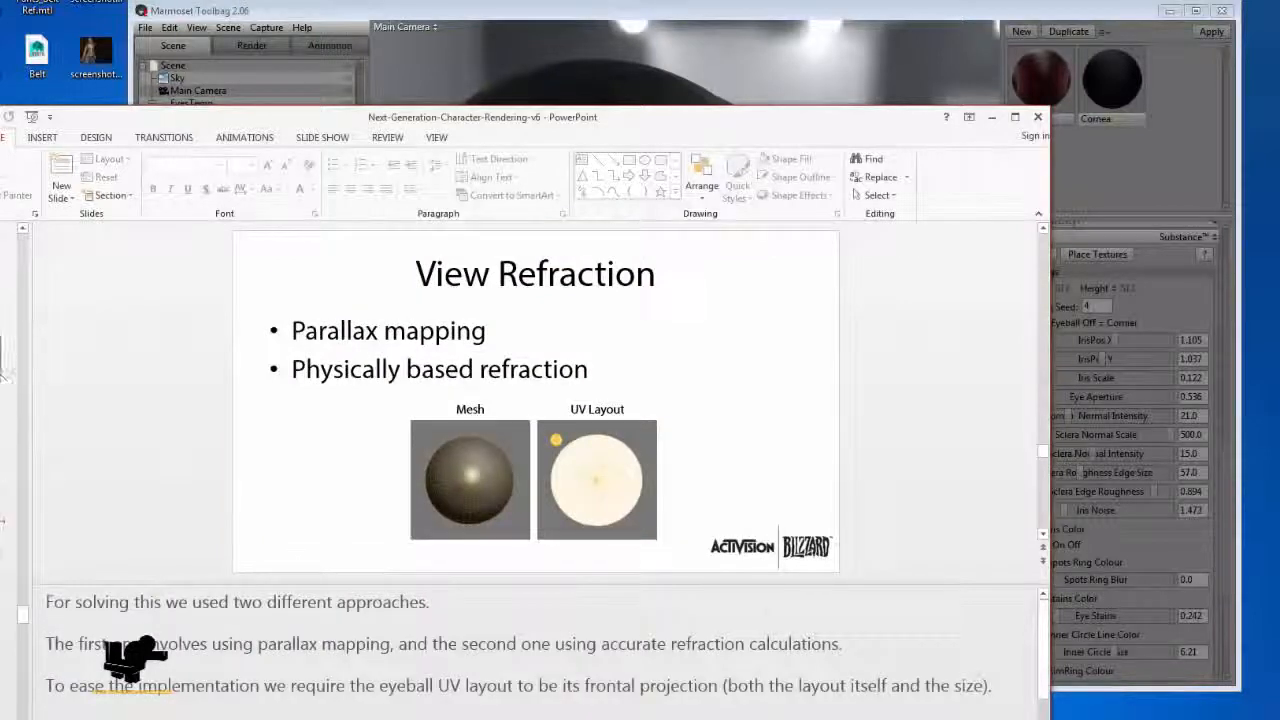
{"action": "key", "text": "Up"}
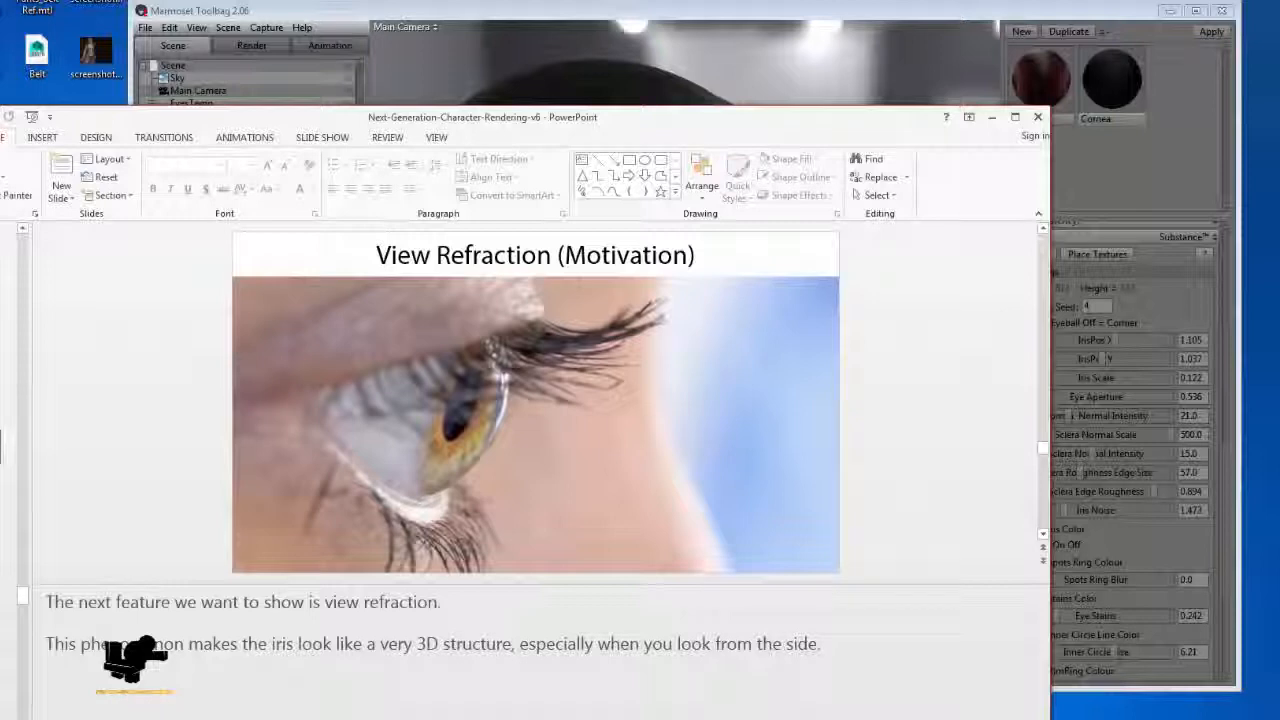
{"action": "key", "text": "Up"}
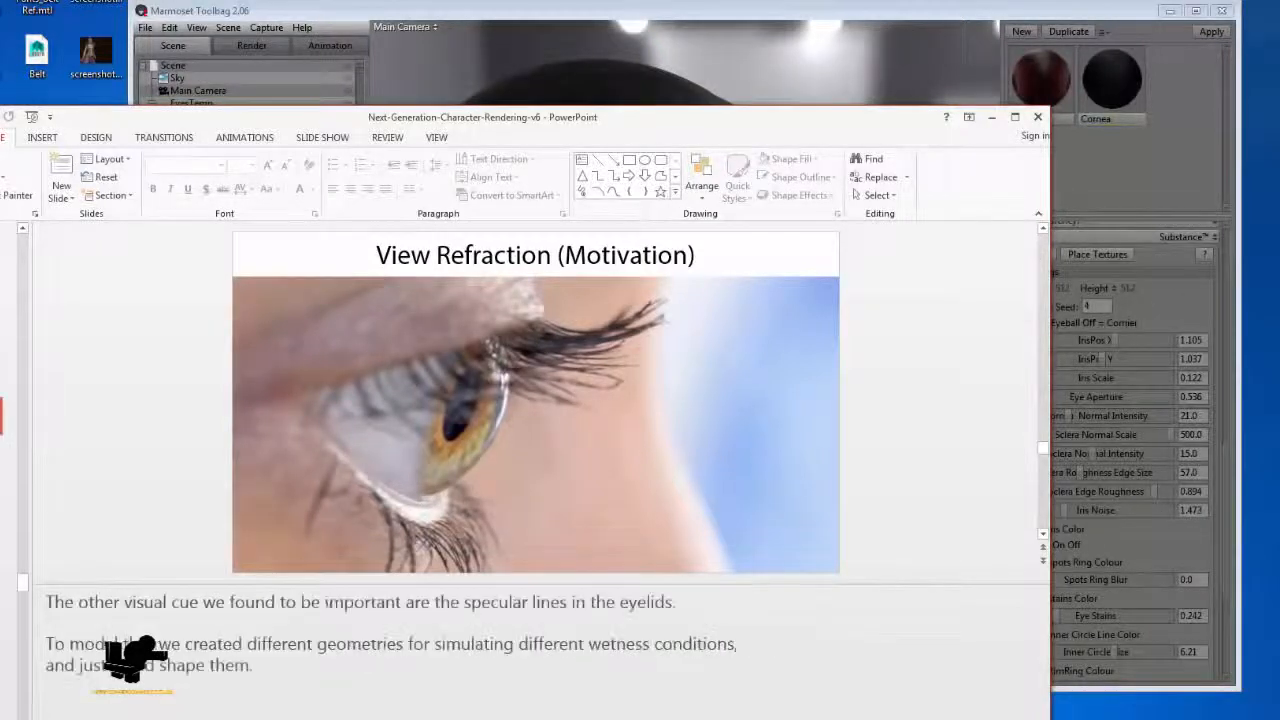
{"action": "key", "text": "Up"}
{"action": "key", "text": "Up"}
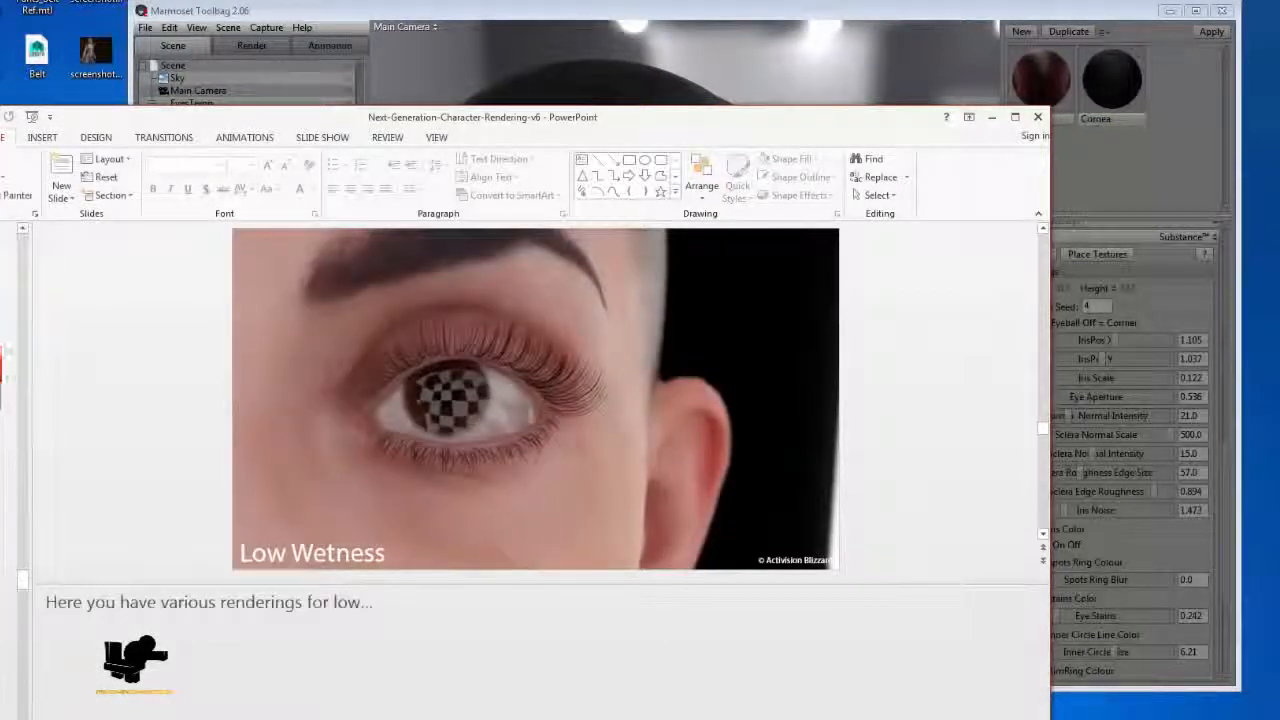
{"action": "key", "text": "Up"}
{"action": "key", "text": "Up"}
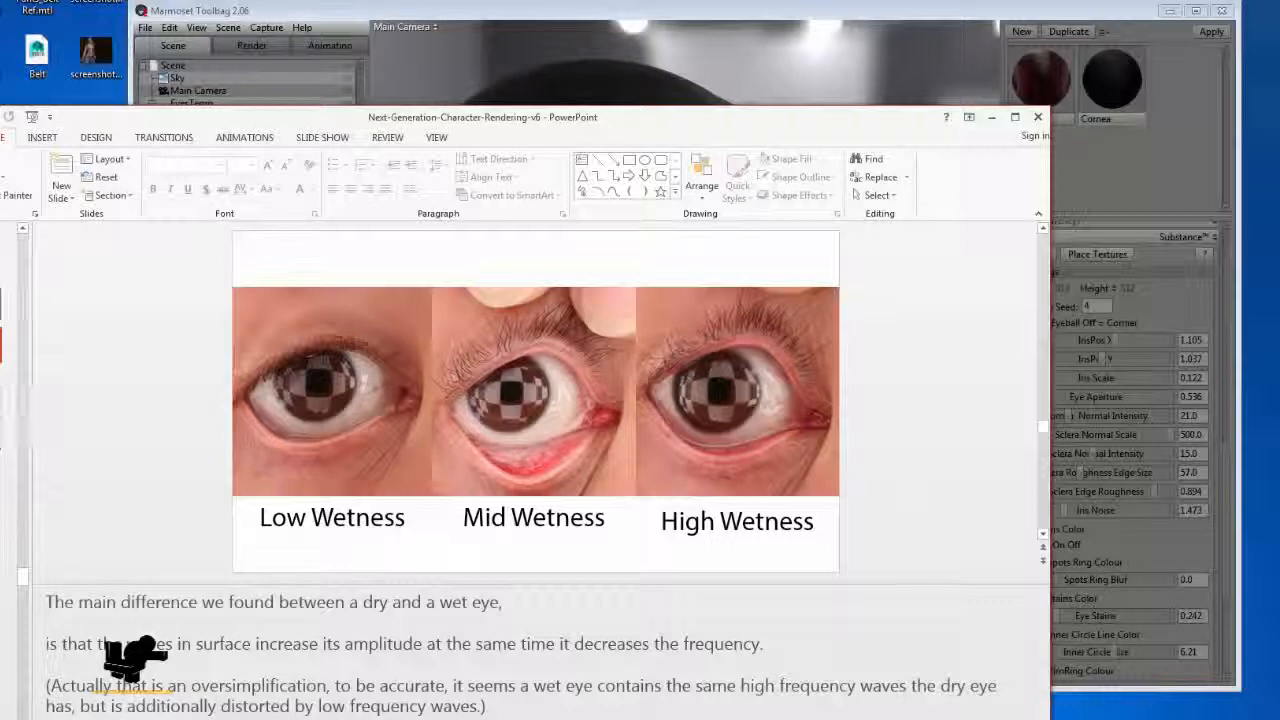
{"action": "key", "text": "Page_Down"}
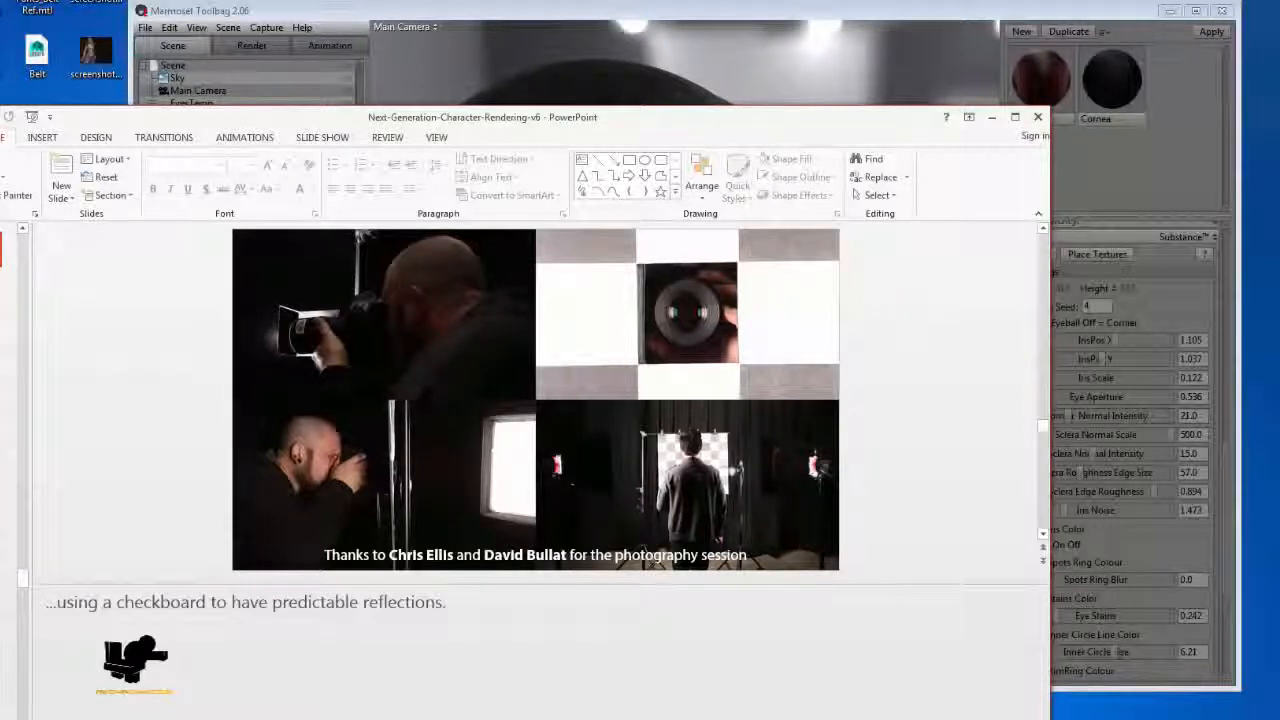
Compare the low, mid and high wetness eye renderings on the presentation's slides
{"action": "key", "text": "Page_Down"}
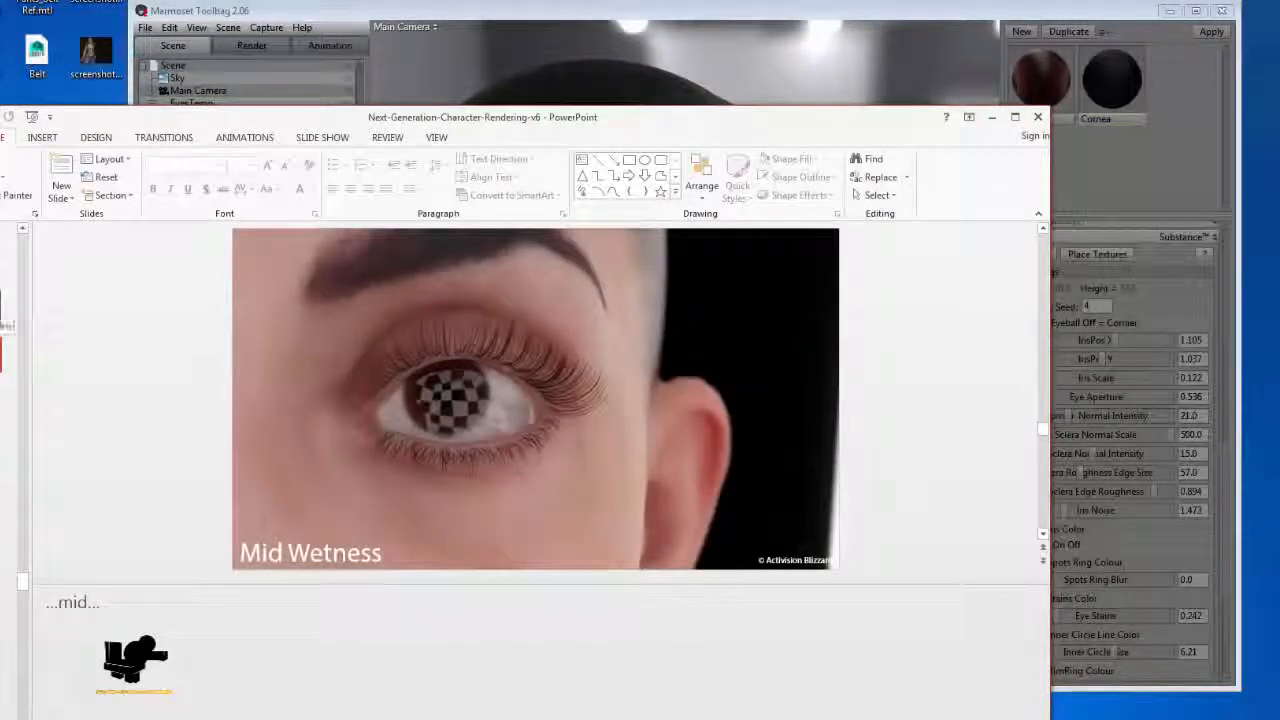
{"action": "key", "text": "Page_Up"}
{"action": "key", "text": "Page_Down"}
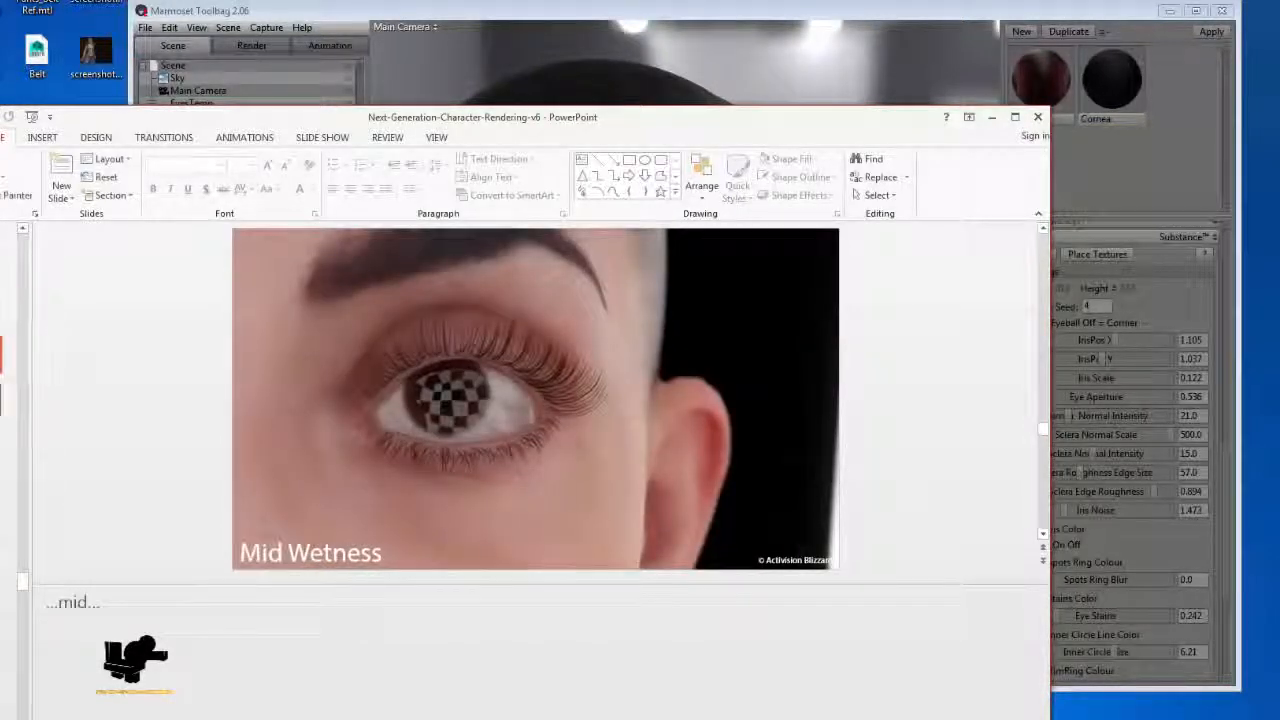
{"action": "key", "text": "Page_Down"}
{"action": "key", "text": "Page_Up"}
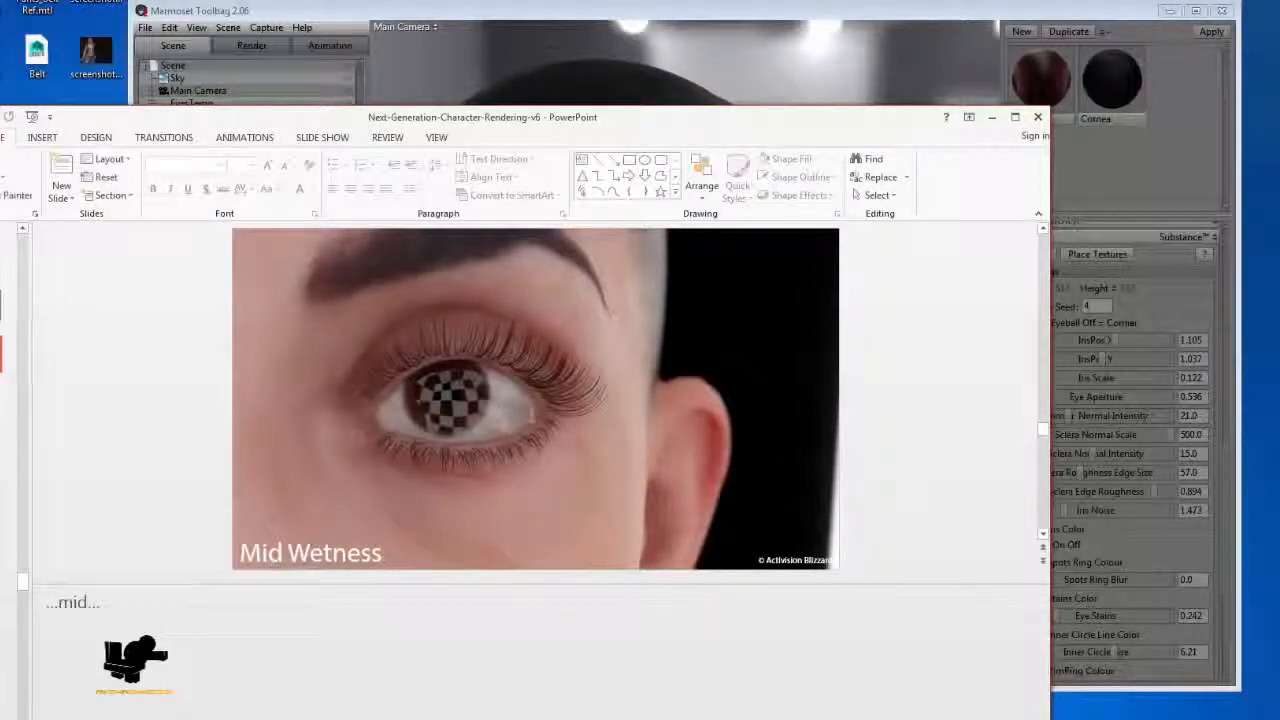
{"action": "key", "text": "Page_Up"}
{"action": "key", "text": "Page_Down"}
{"action": "key", "text": "Page_Down"}
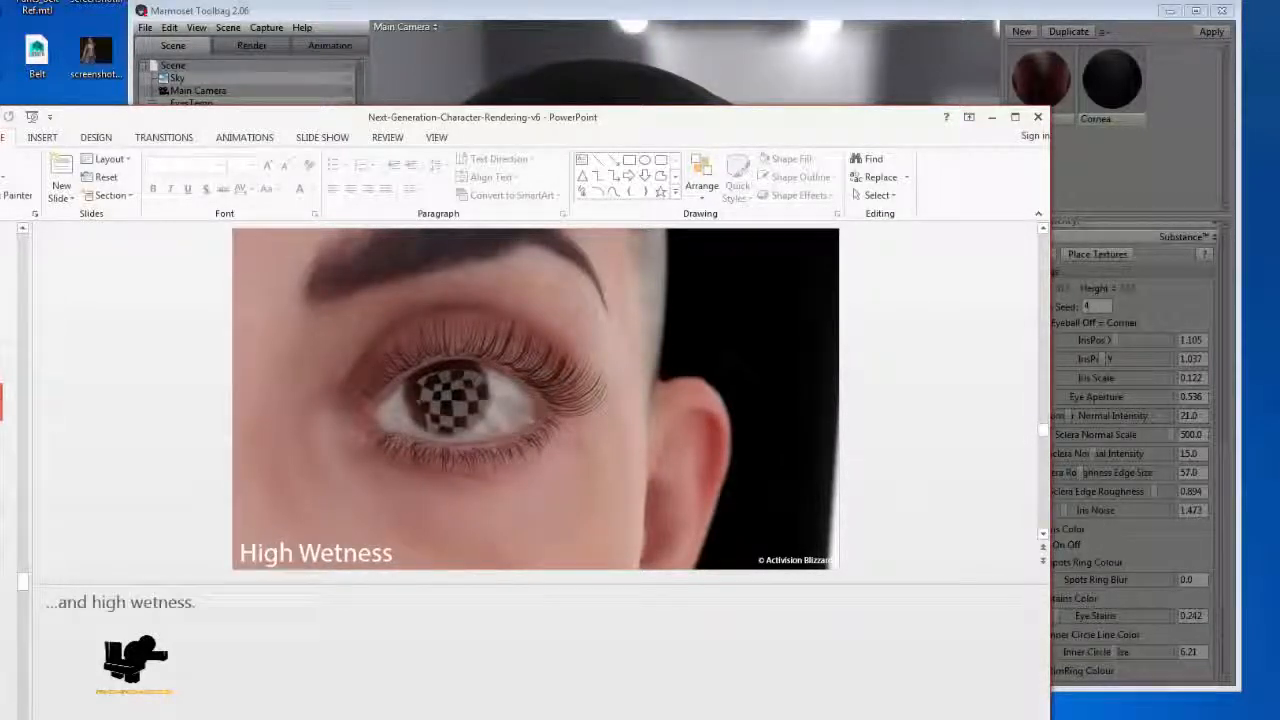
{"action": "key", "text": "Page_Up"}
{"action": "key", "text": "Page_Up"}
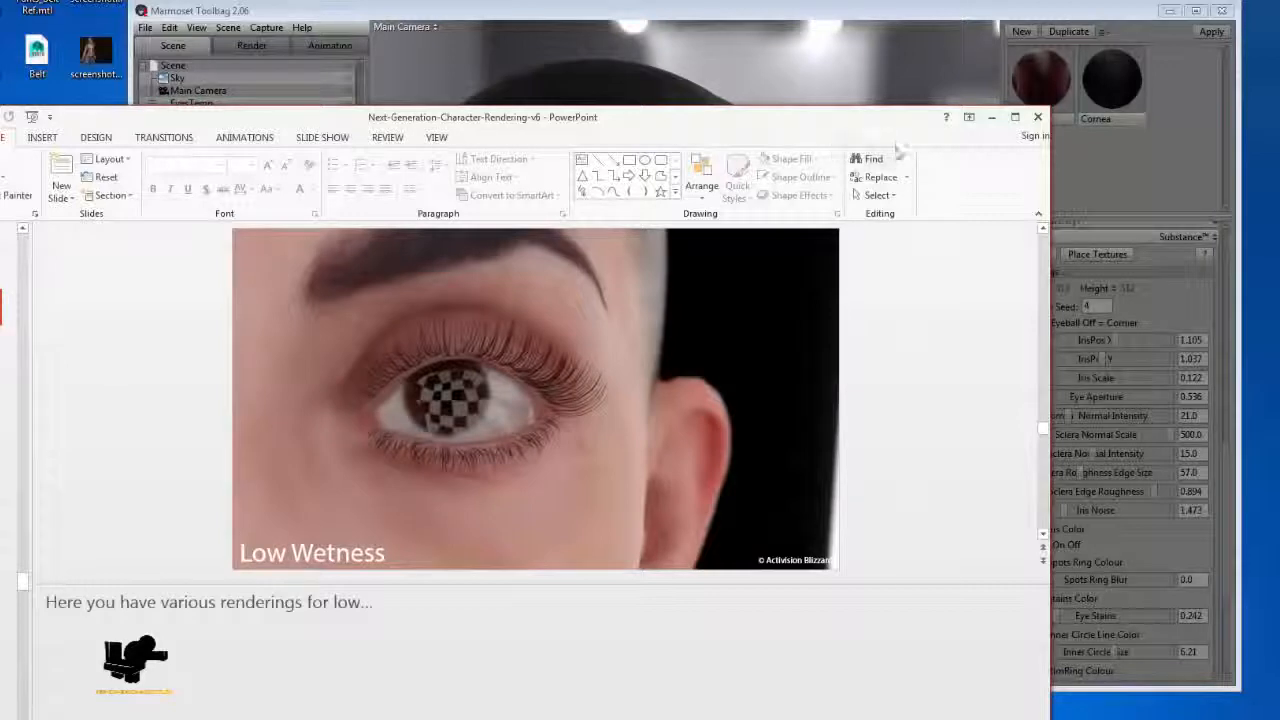
Return to Marmoset Toolbag and compare the cornea's surface reflections with and without its normal map
{"action": "left_click", "coordinate": [991, 117]}
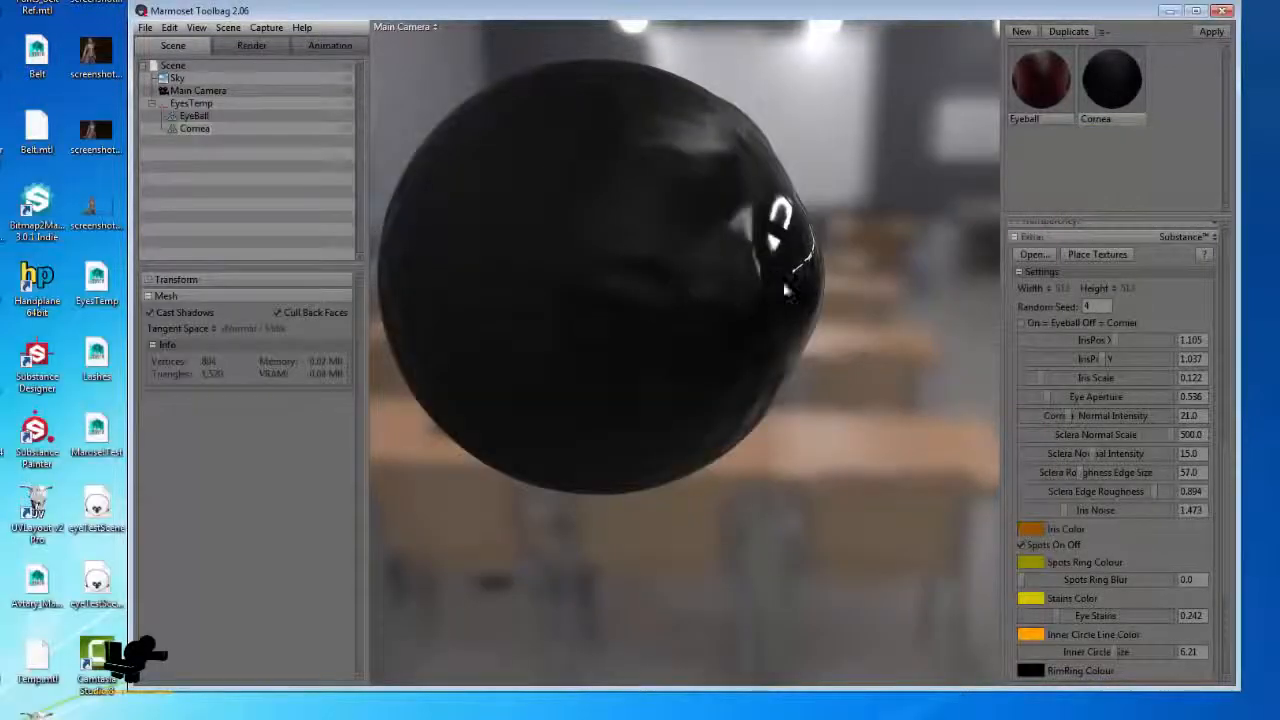
{"action": "left_click_drag", "start_coordinate": [539, 154], "coordinate": [625, 283]}
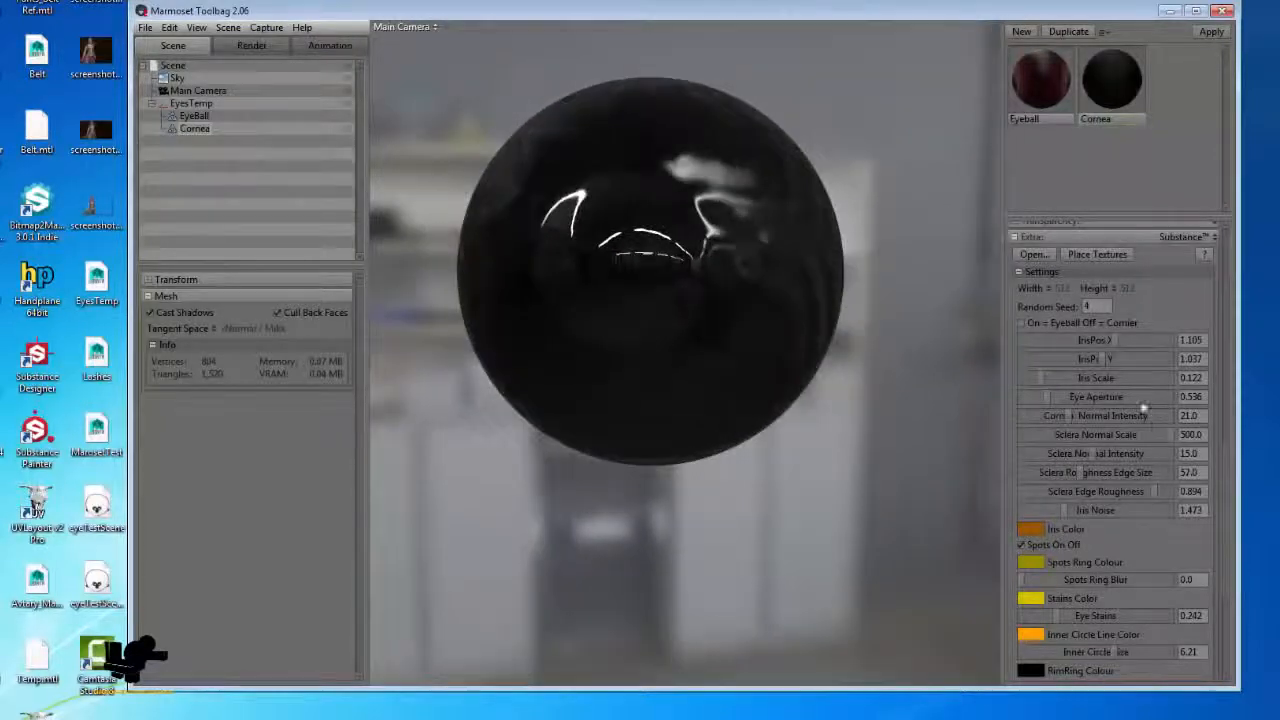
{"action": "left_click_drag", "start_coordinate": [855, 378], "coordinate": [743, 365]}
{"action": "left_click_drag", "start_coordinate": [722, 264], "coordinate": [680, 266]}
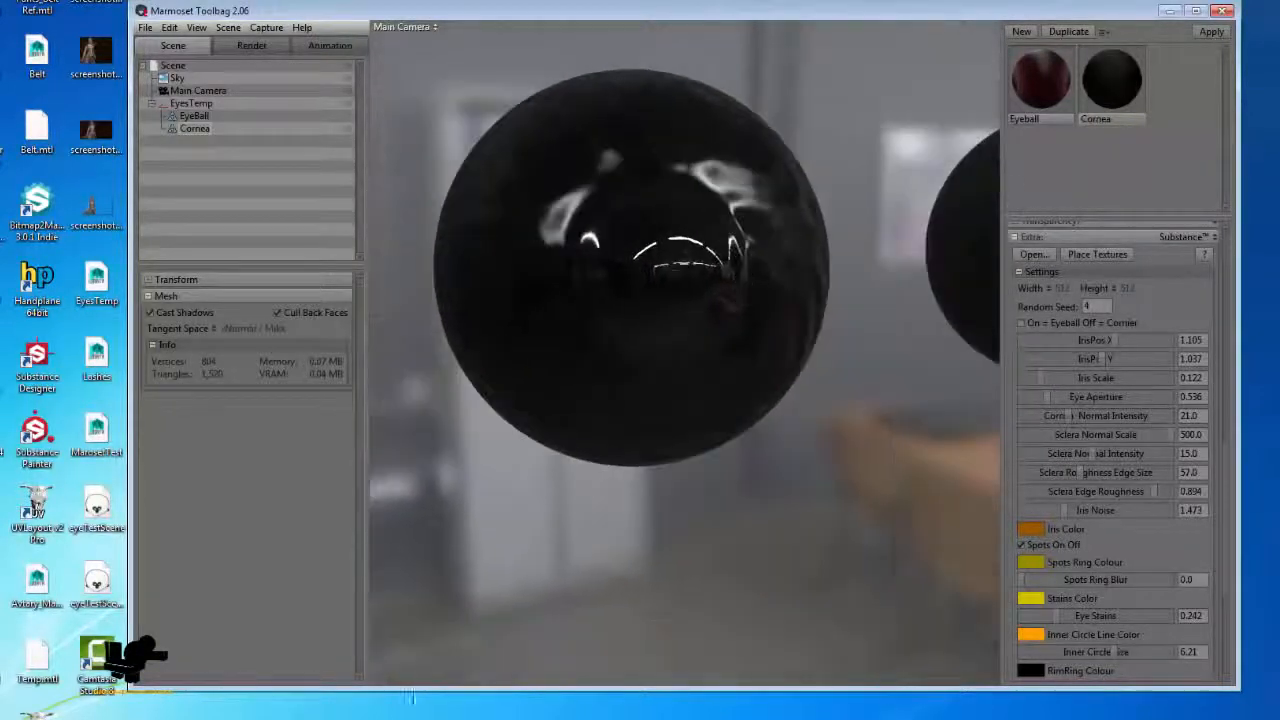
{"action": "left_click_drag", "start_coordinate": [740, 358], "coordinate": [800, 330]}
{"action": "scroll", "coordinate": [746, 320], "scroll_direction": "down", "scroll_amount": 5}
{"action": "scroll", "coordinate": [1112, 341], "scroll_direction": "up", "scroll_amount": 5}
{"action": "scroll", "coordinate": [1112, 338], "scroll_direction": "up", "scroll_amount": 5}
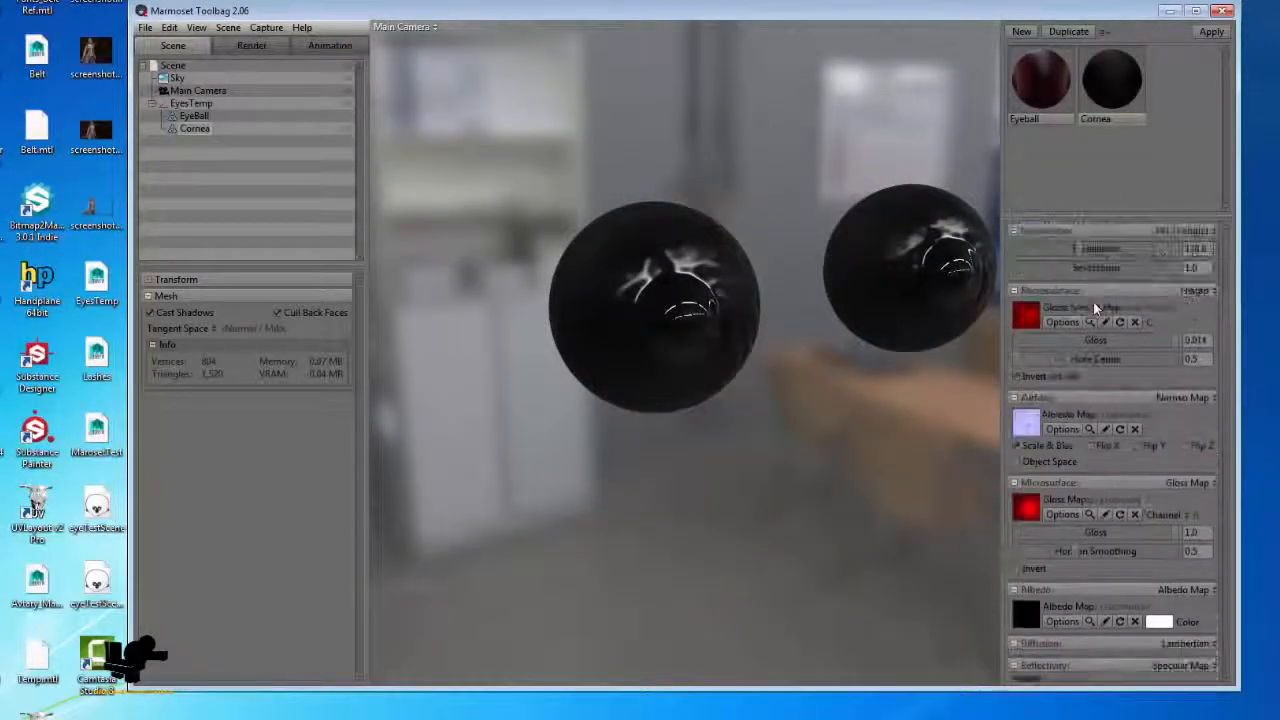
{"action": "left_click_drag", "start_coordinate": [880, 410], "coordinate": [749, 349]}
{"action": "scroll", "coordinate": [745, 329], "scroll_direction": "up", "scroll_amount": 5}
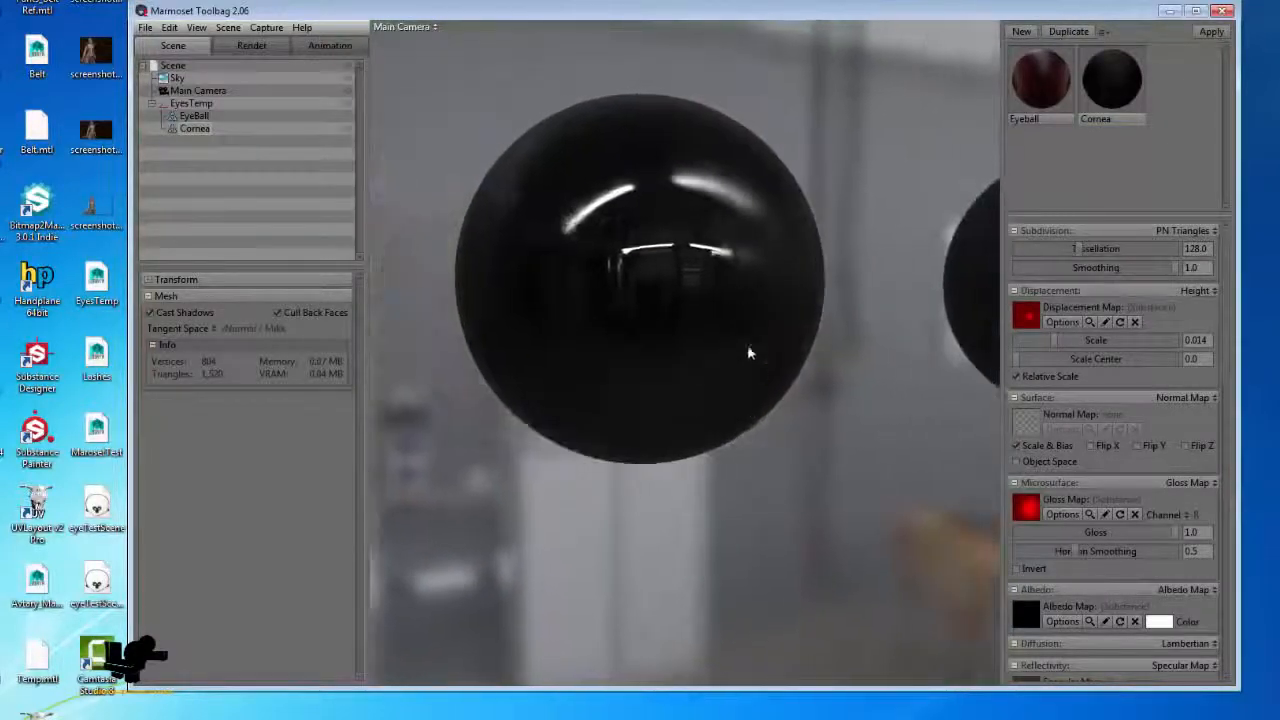
{"action": "scroll", "coordinate": [1089, 479], "scroll_direction": "down", "scroll_amount": 8}
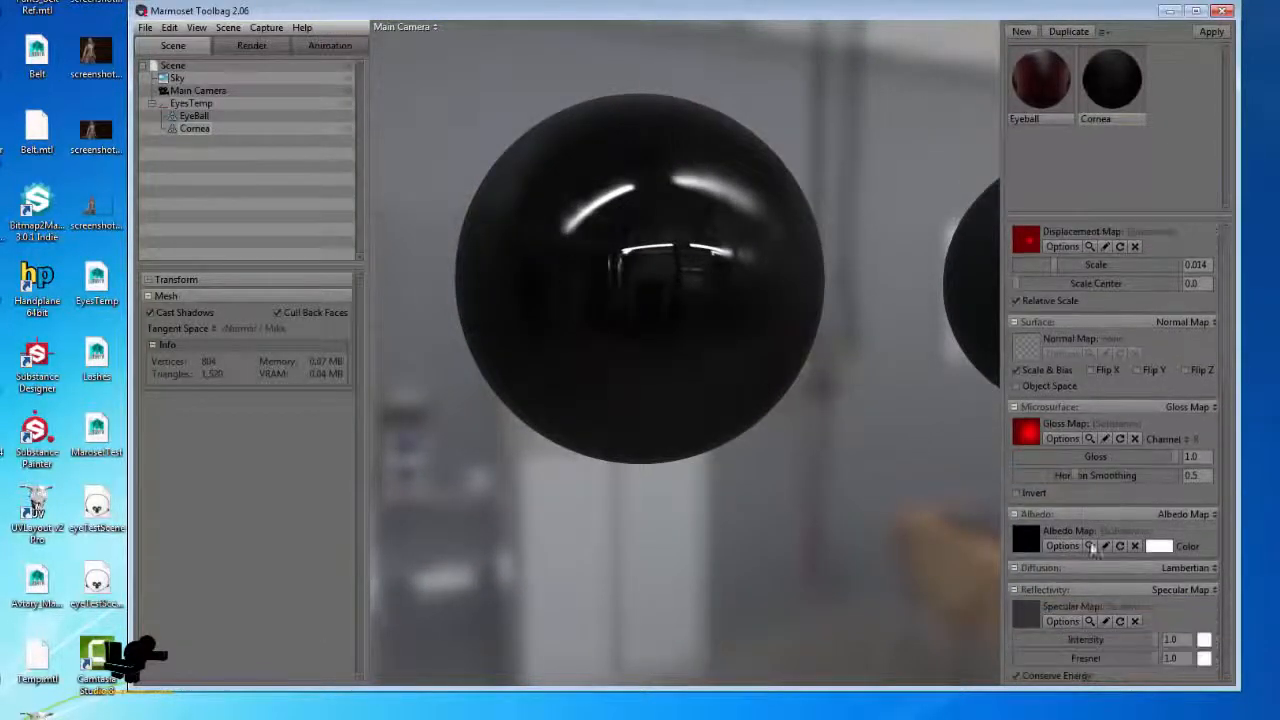
Lower the Cornea substance's Cornea Normal Intensity to 2.419
{"action": "scroll", "coordinate": [1068, 487], "scroll_direction": "down", "scroll_amount": 5}
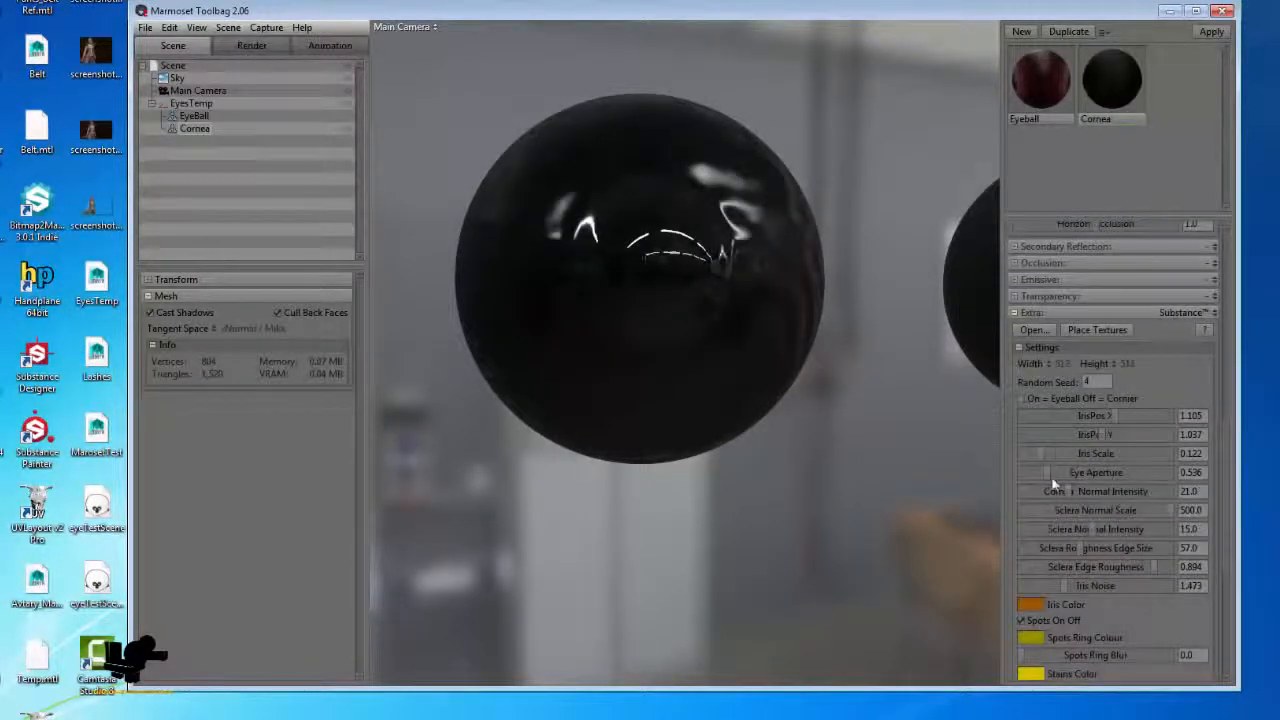
{"action": "mouse_move", "coordinate": [1063, 493]}
{"action": "left_mouse_down"}
{"action": "mouse_move", "coordinate": [1025, 491]}
{"action": "mouse_move", "coordinate": [1048, 491]}
{"action": "left_mouse_up"}
{"action": "left_click_drag", "start_coordinate": [669, 466], "coordinate": [742, 493]}
{"action": "mouse_move", "coordinate": [1168, 511]}
{"action": "left_mouse_down"}
{"action": "mouse_move", "coordinate": [1031, 513]}
{"action": "mouse_move", "coordinate": [1168, 512]}
{"action": "left_mouse_up"}
{"action": "left_click_drag", "start_coordinate": [680, 435], "coordinate": [614, 394]}
{"action": "left_click_drag", "start_coordinate": [1050, 493], "coordinate": [1029, 492]}
{"action": "mouse_move", "coordinate": [782, 521]}
{"action": "left_mouse_down"}
{"action": "mouse_move", "coordinate": [752, 529]}
{"action": "mouse_move", "coordinate": [829, 554]}
{"action": "mouse_move", "coordinate": [803, 514]}
{"action": "left_mouse_up"}
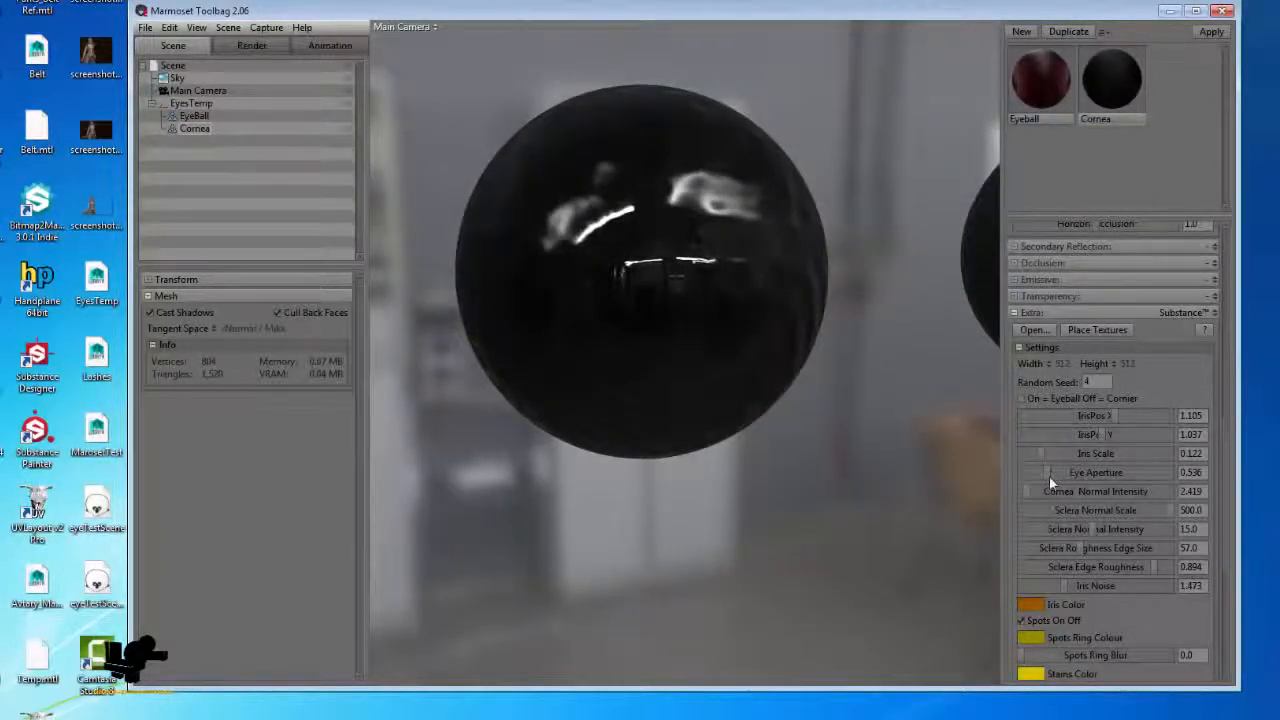
Try larger Iris Scale values on the Cornea material, up to about 0.282
{"action": "left_click", "coordinate": [1051, 89]}
{"action": "scroll", "coordinate": [1104, 556], "scroll_direction": "down", "scroll_amount": 5}
{"action": "left_click", "coordinate": [1118, 80]}
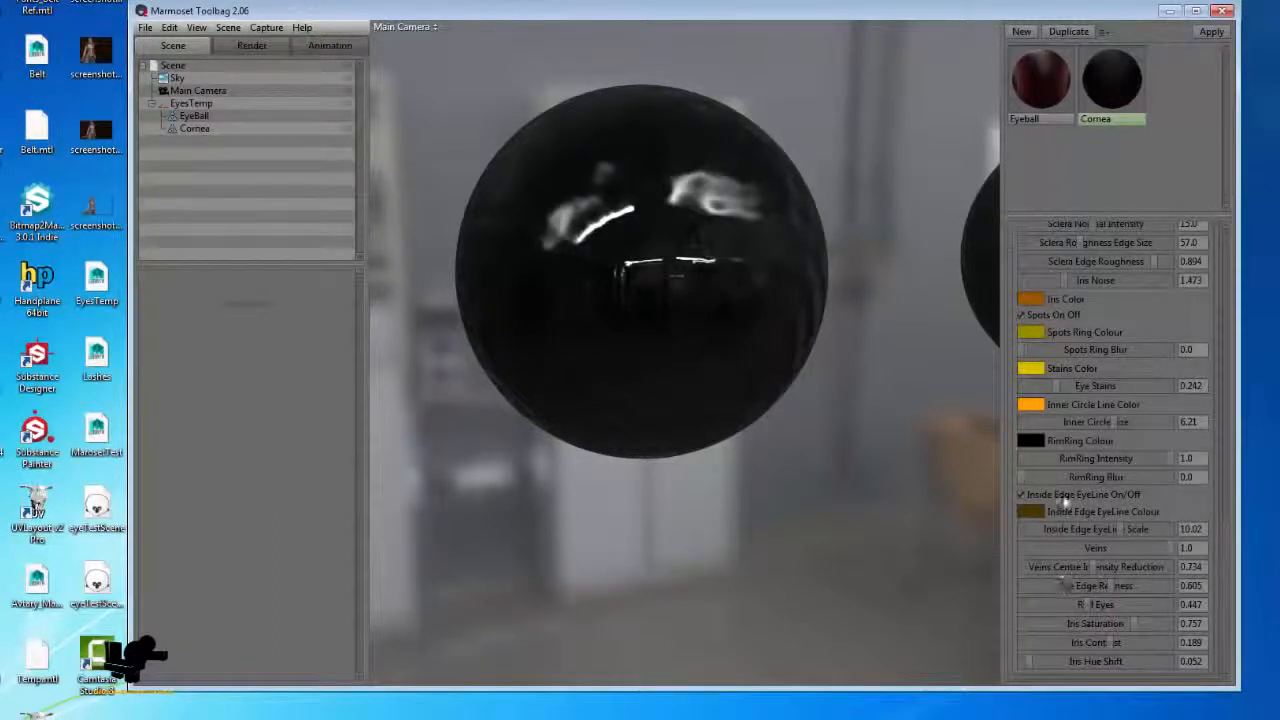
{"action": "scroll", "coordinate": [1065, 501], "scroll_direction": "up", "scroll_amount": 4}
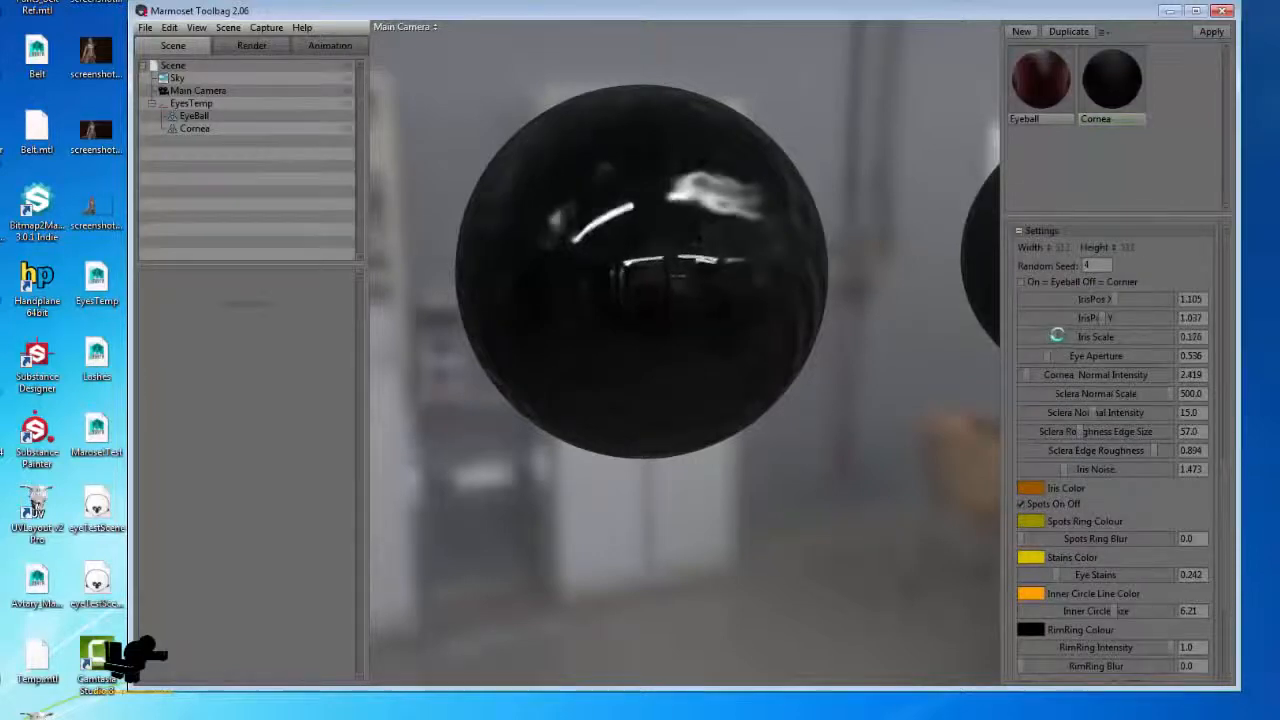
{"action": "left_click_drag", "start_coordinate": [1057, 335], "coordinate": [1153, 347]}
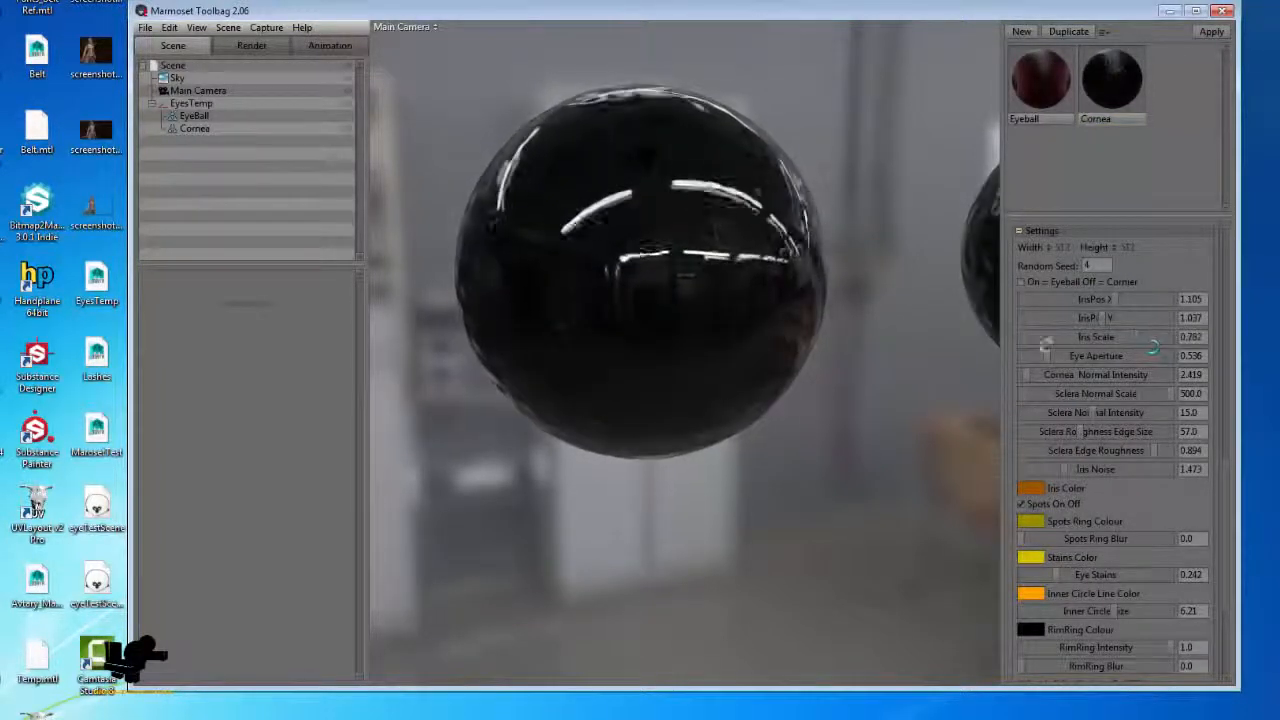
Look up the Eyeball material's Iris Scale and enter 0.122 as the Cornea material's Eye Aperture
{"action": "left_click", "coordinate": [1030, 85]}
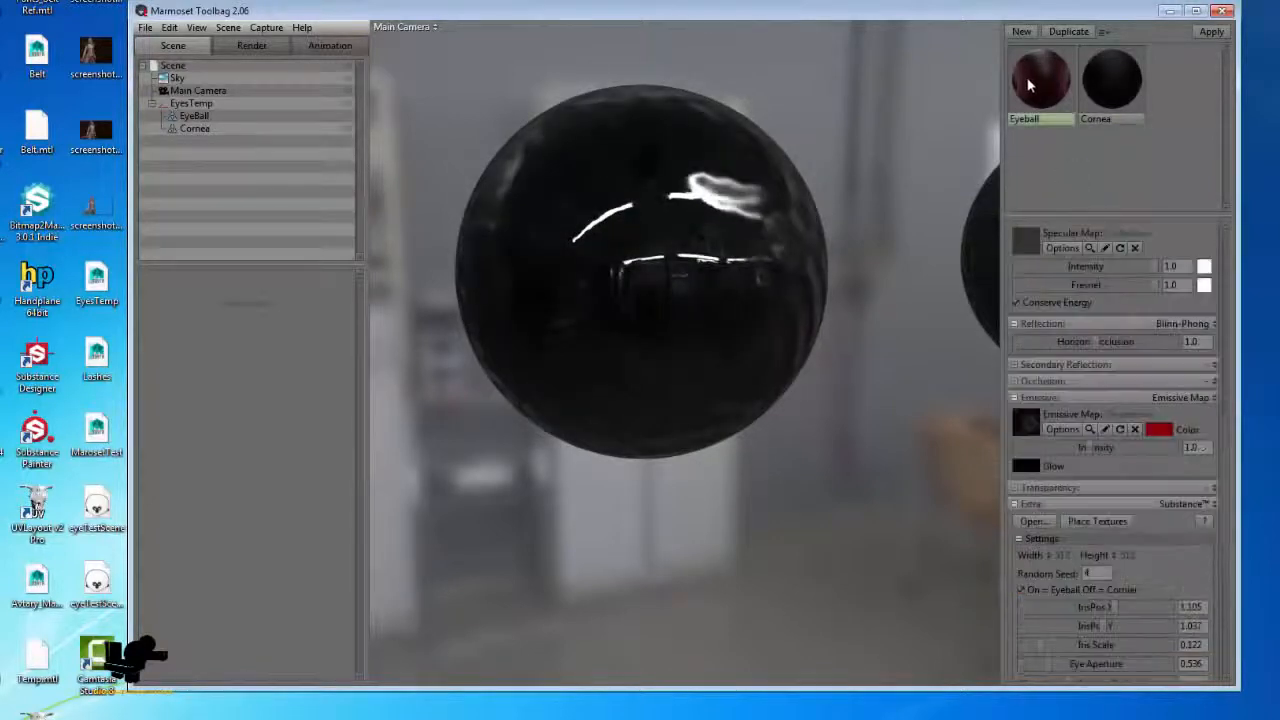
{"action": "scroll", "coordinate": [1154, 590], "scroll_direction": "down", "scroll_amount": 2}
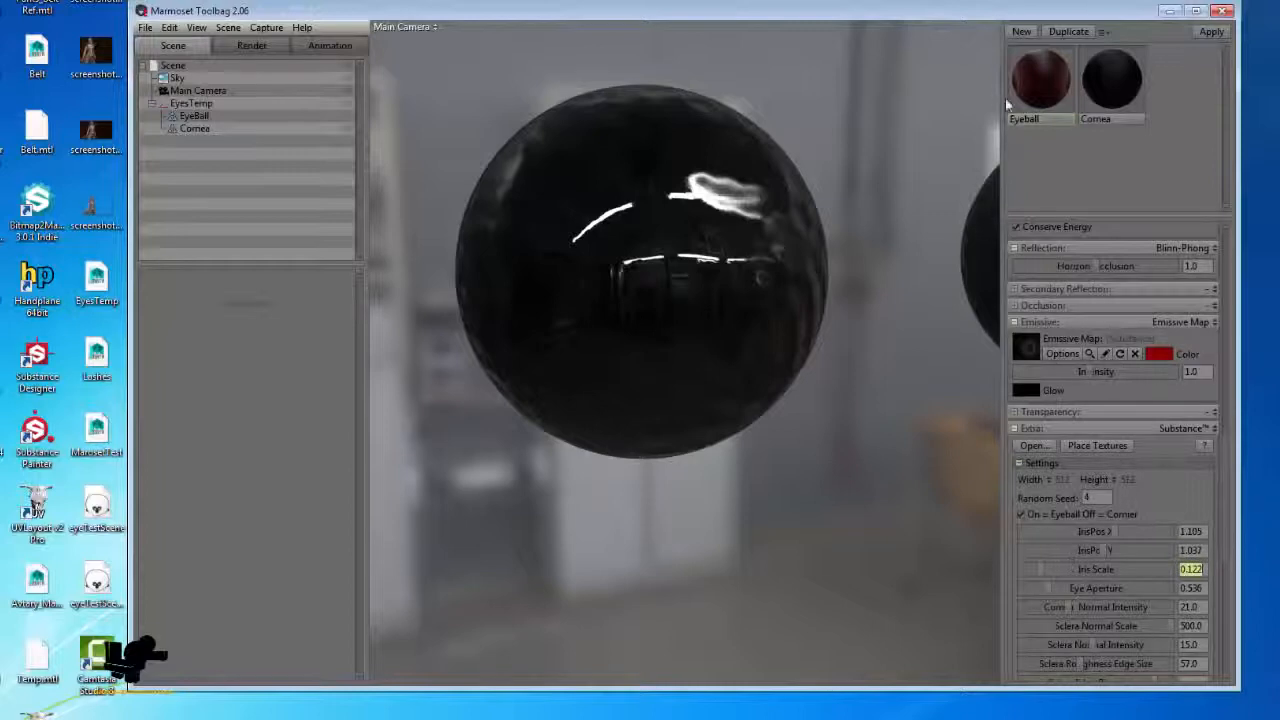
{"action": "left_click", "coordinate": [1097, 95]}
{"action": "scroll", "coordinate": [1164, 510], "scroll_direction": "down", "scroll_amount": 3}
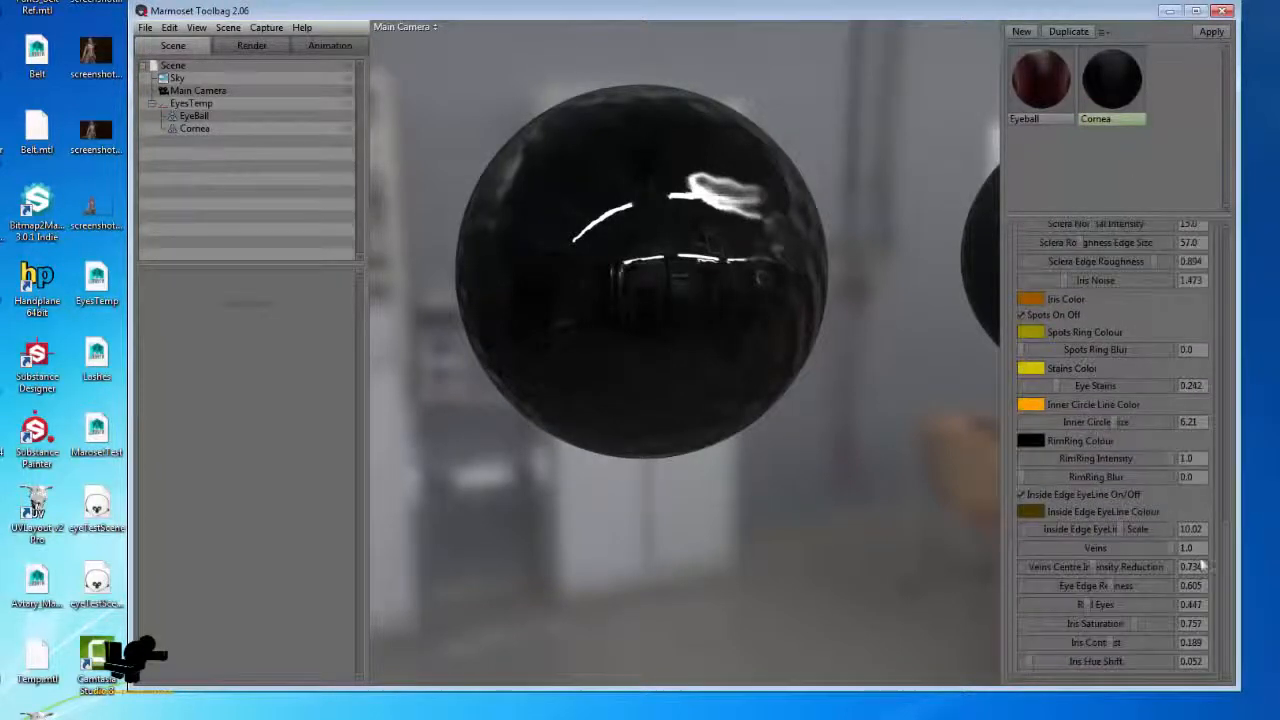
{"action": "scroll", "coordinate": [1188, 549], "scroll_direction": "up", "scroll_amount": 5}
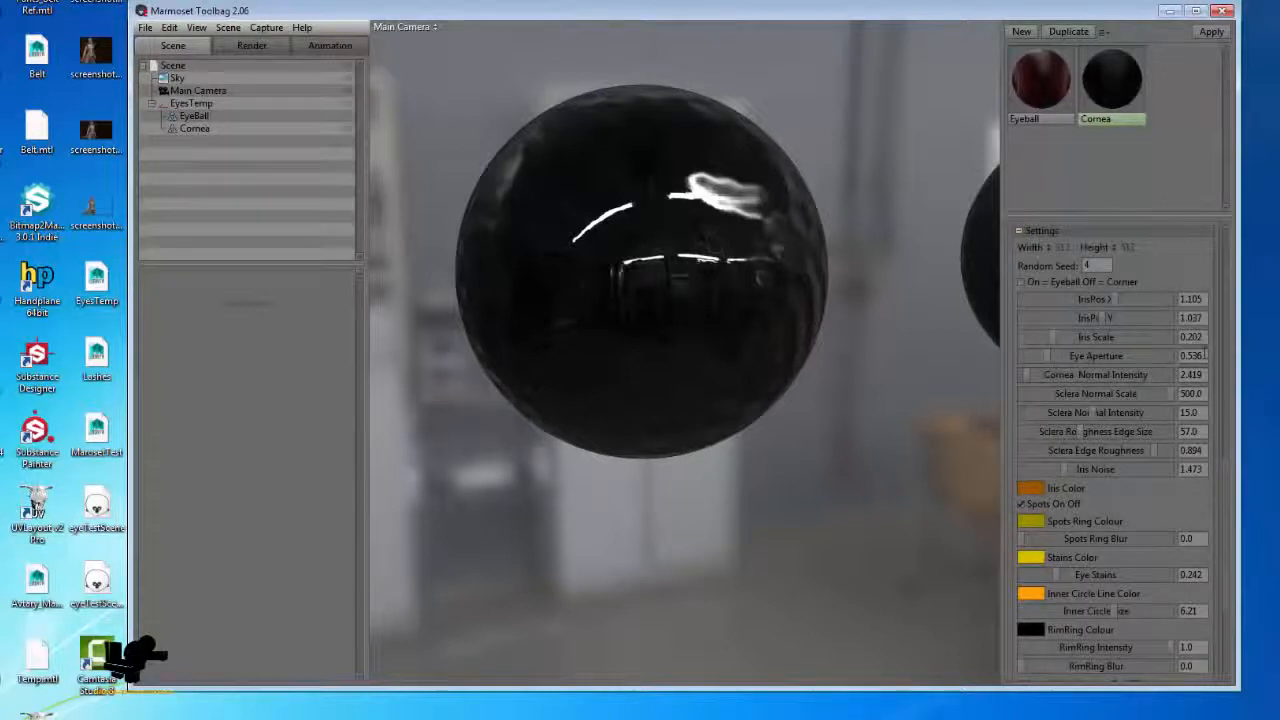
{"action": "left_click_drag", "start_coordinate": [1205, 354], "coordinate": [1057, 361]}
{"action": "type", "text": "0.122"}
{"action": "key", "text": "Tab"}
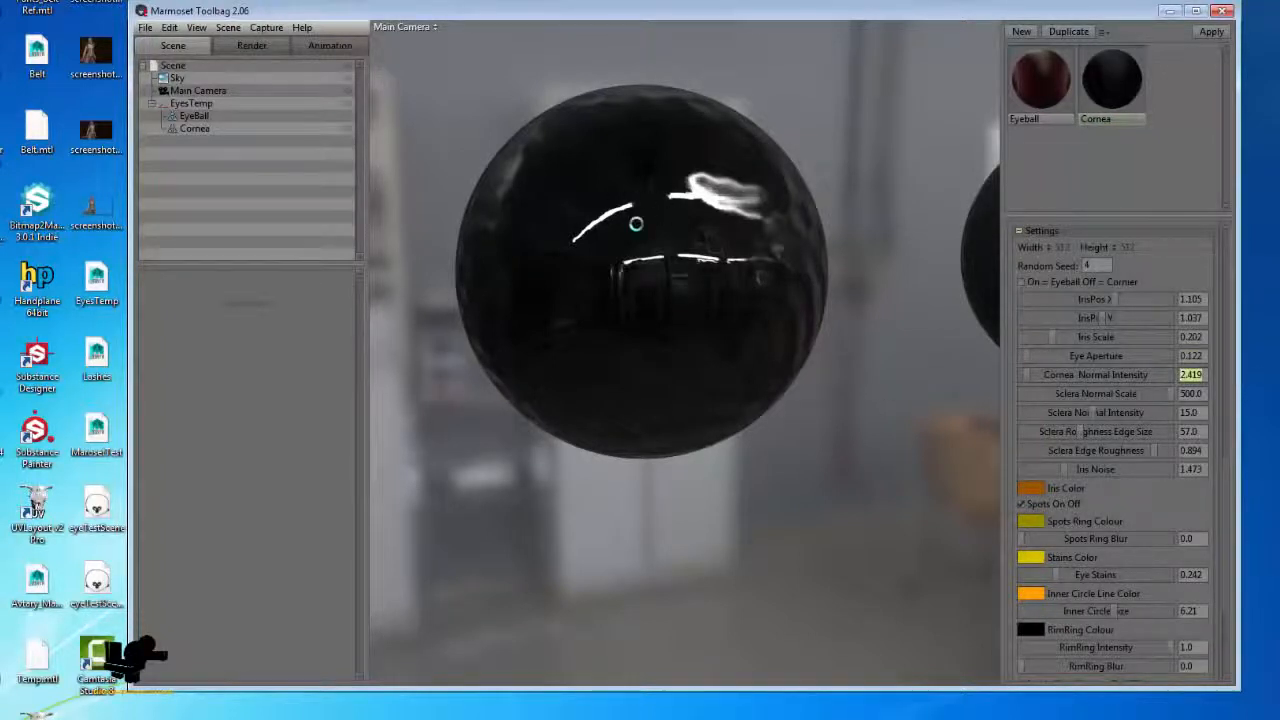
Copy the Eyeball material's Iris Scale of 0.122 into the Cornea material's Iris Scale
{"action": "left_click", "coordinate": [1062, 92]}
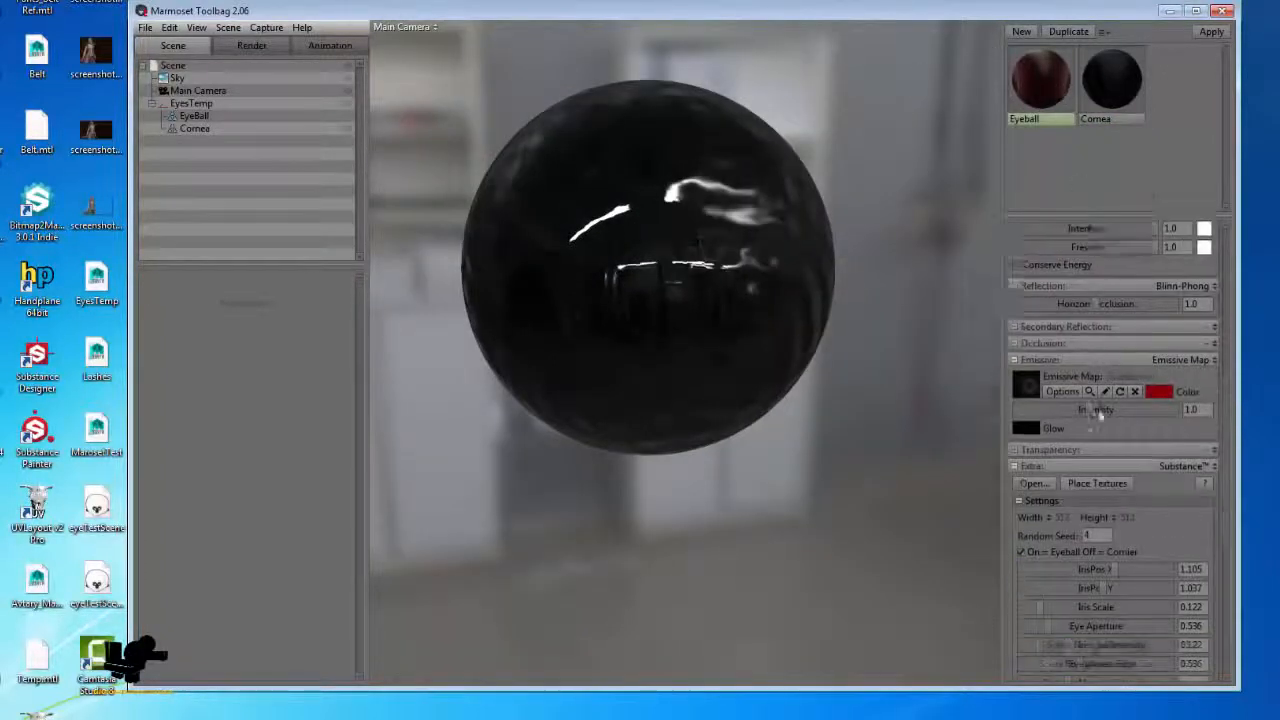
{"action": "scroll", "coordinate": [1098, 414], "scroll_direction": "down", "scroll_amount": 1}
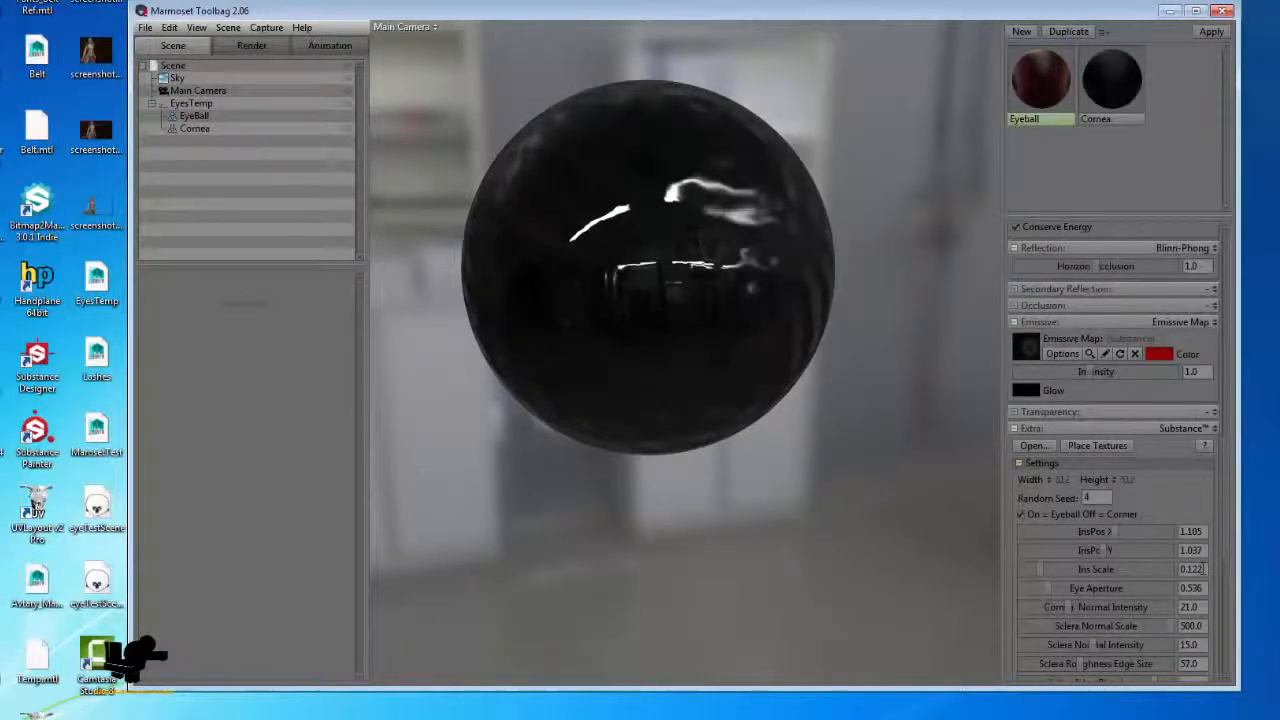
{"action": "left_click", "coordinate": [1203, 569]}
{"action": "key", "text": "ctrl+c"}
{"action": "left_click", "coordinate": [1114, 84]}
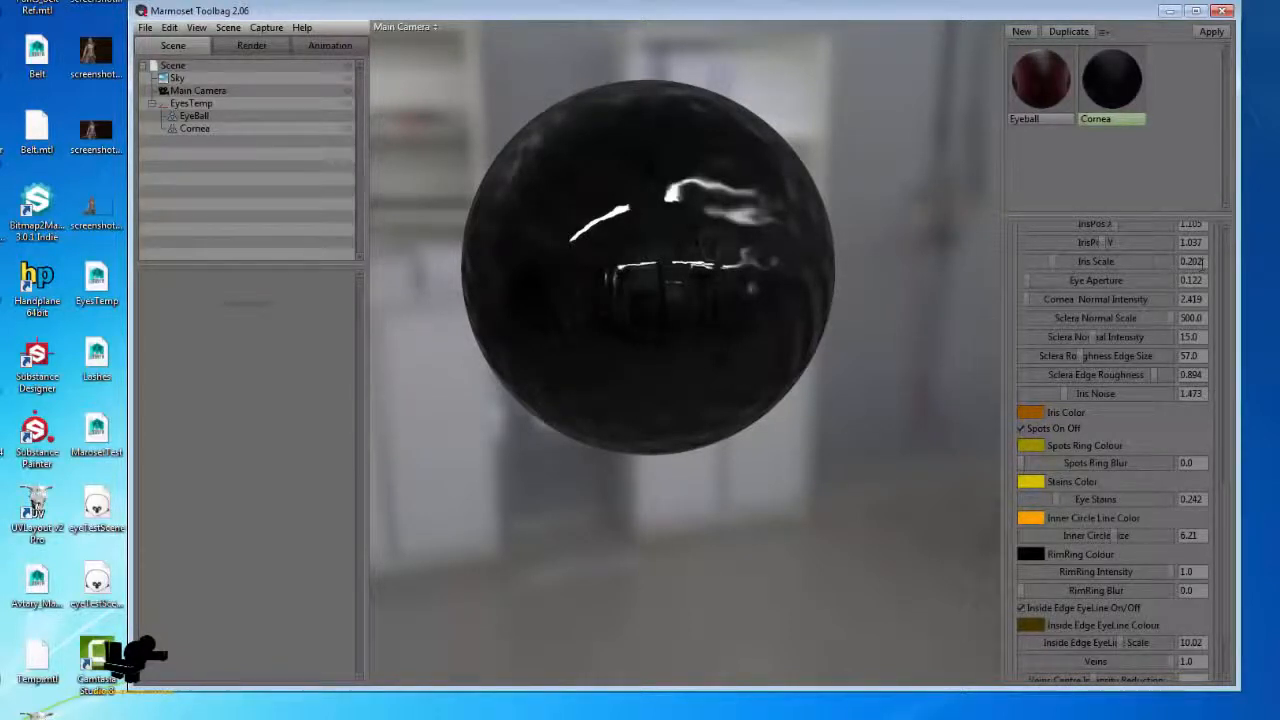
{"action": "left_click_drag", "start_coordinate": [1203, 262], "coordinate": [1077, 267]}
{"action": "key", "text": "ctrl+v"}
{"action": "key", "text": "Tab"}
Check the Cornea settings against the Eyeball material and set the Cornea's Eye Aperture to 1.294
{"action": "left_click_drag", "start_coordinate": [752, 280], "coordinate": [805, 275]}
{"action": "scroll", "coordinate": [1089, 278], "scroll_direction": "up", "scroll_amount": 2}
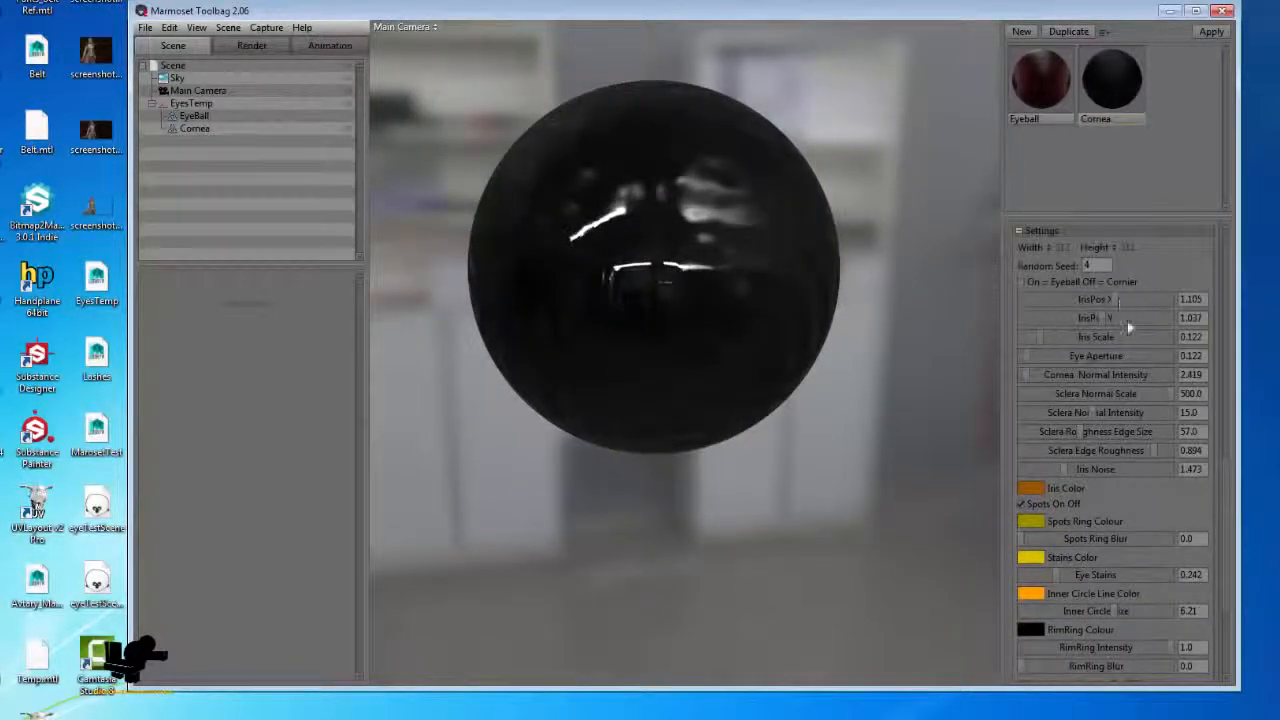
{"action": "left_click", "coordinate": [1028, 68]}
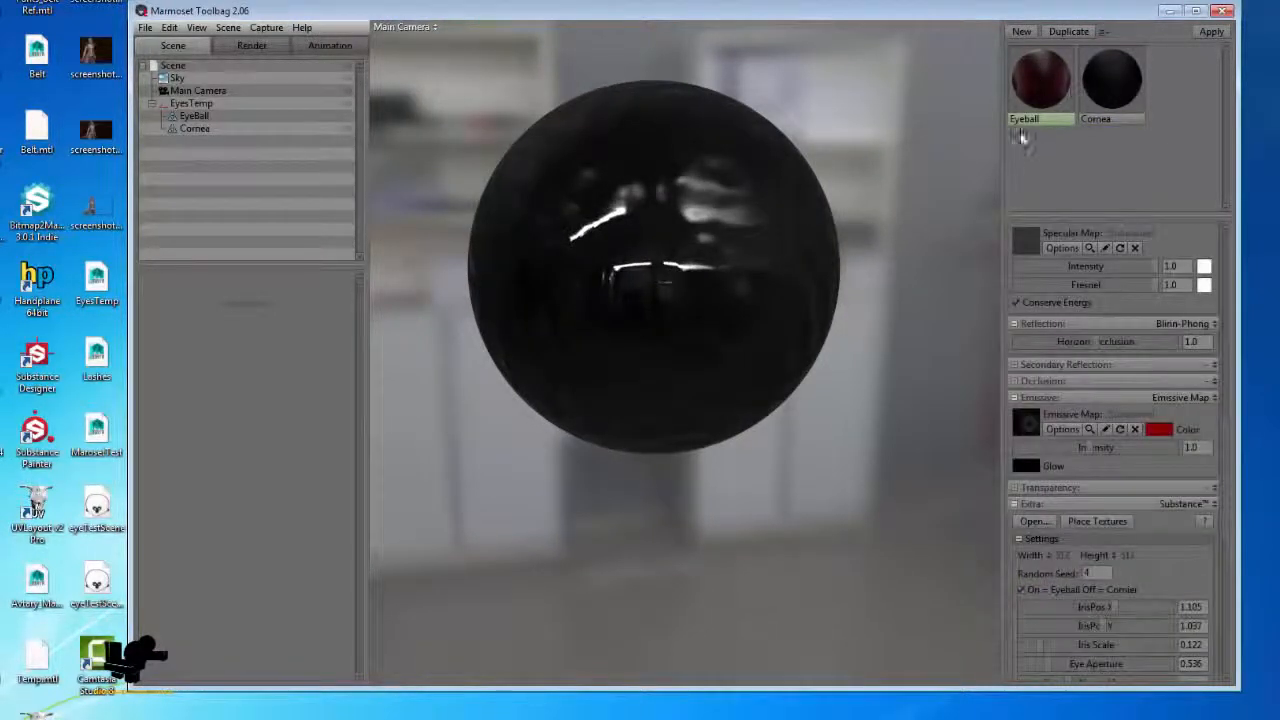
{"action": "left_click", "coordinate": [1093, 86]}
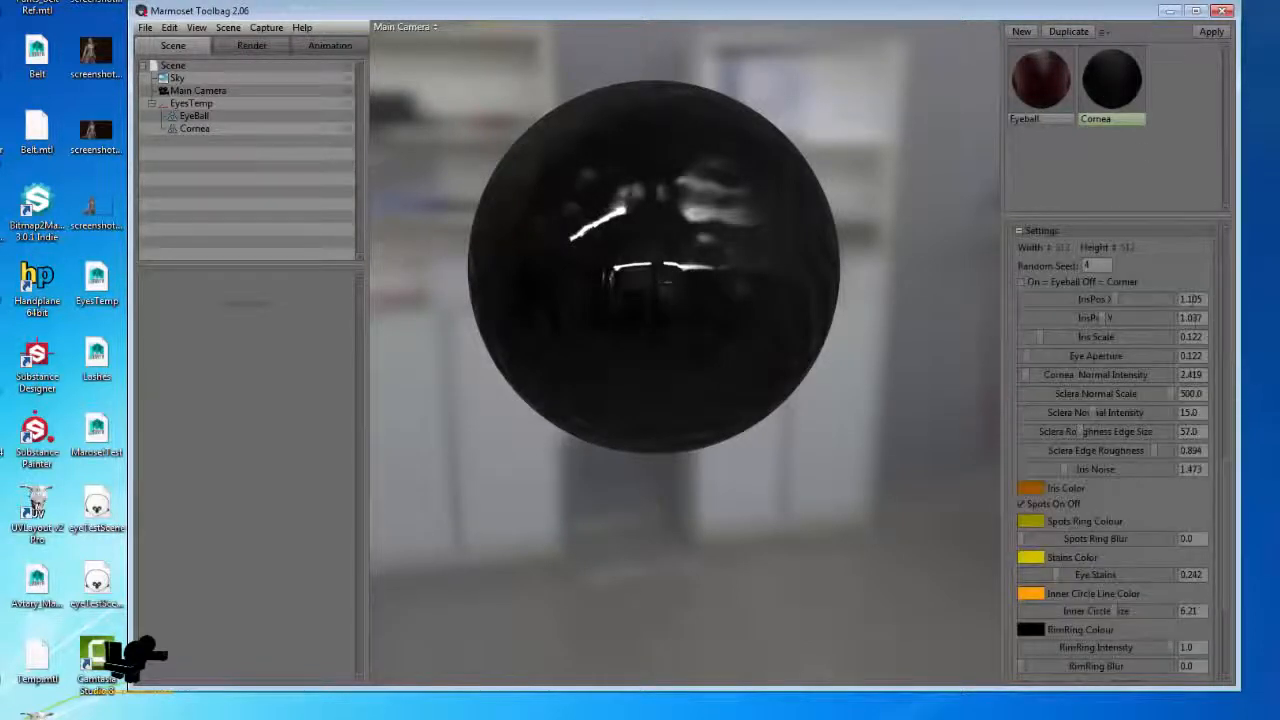
{"action": "left_click_drag", "start_coordinate": [929, 389], "coordinate": [879, 372]}
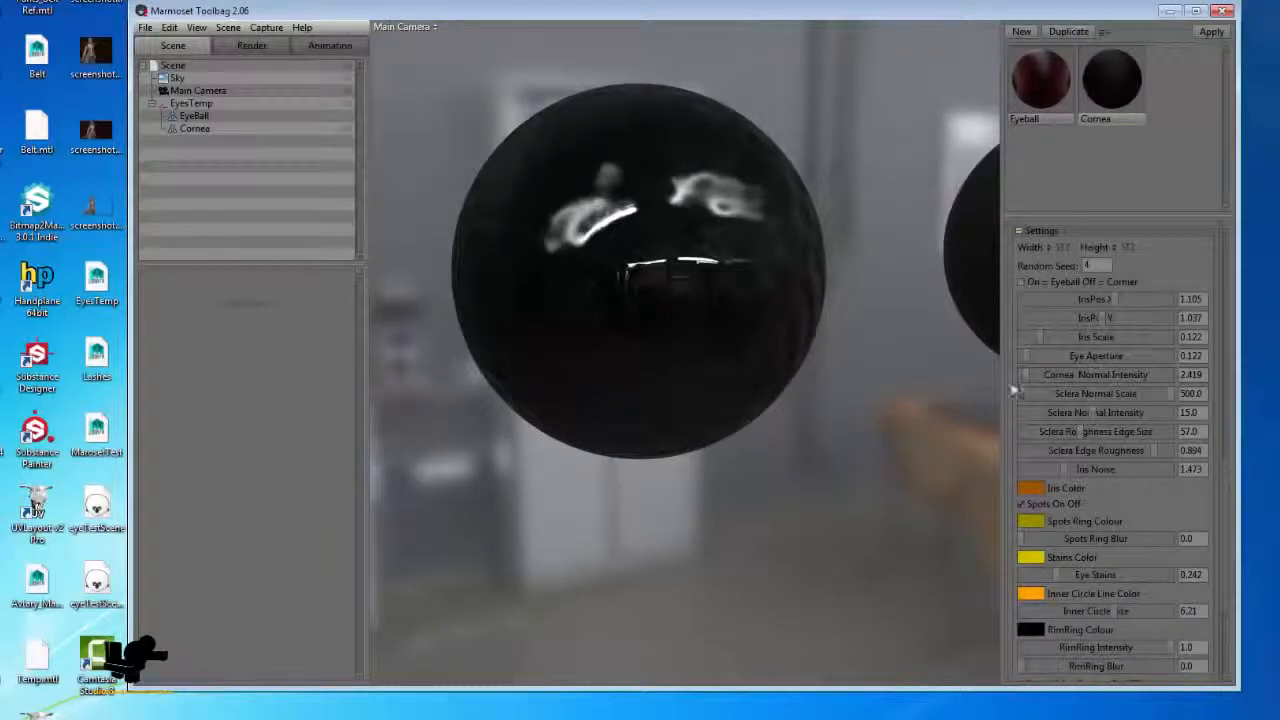
{"action": "left_click_drag", "start_coordinate": [1026, 358], "coordinate": [1191, 361]}
{"action": "left_click", "coordinate": [1121, 358]}
{"action": "left_click_drag", "start_coordinate": [1095, 356], "coordinate": [1079, 373]}
{"action": "mouse_move", "coordinate": [850, 400]}
{"action": "left_mouse_down"}
{"action": "mouse_move", "coordinate": [705, 403]}
{"action": "mouse_move", "coordinate": [850, 405]}
{"action": "left_mouse_up"}
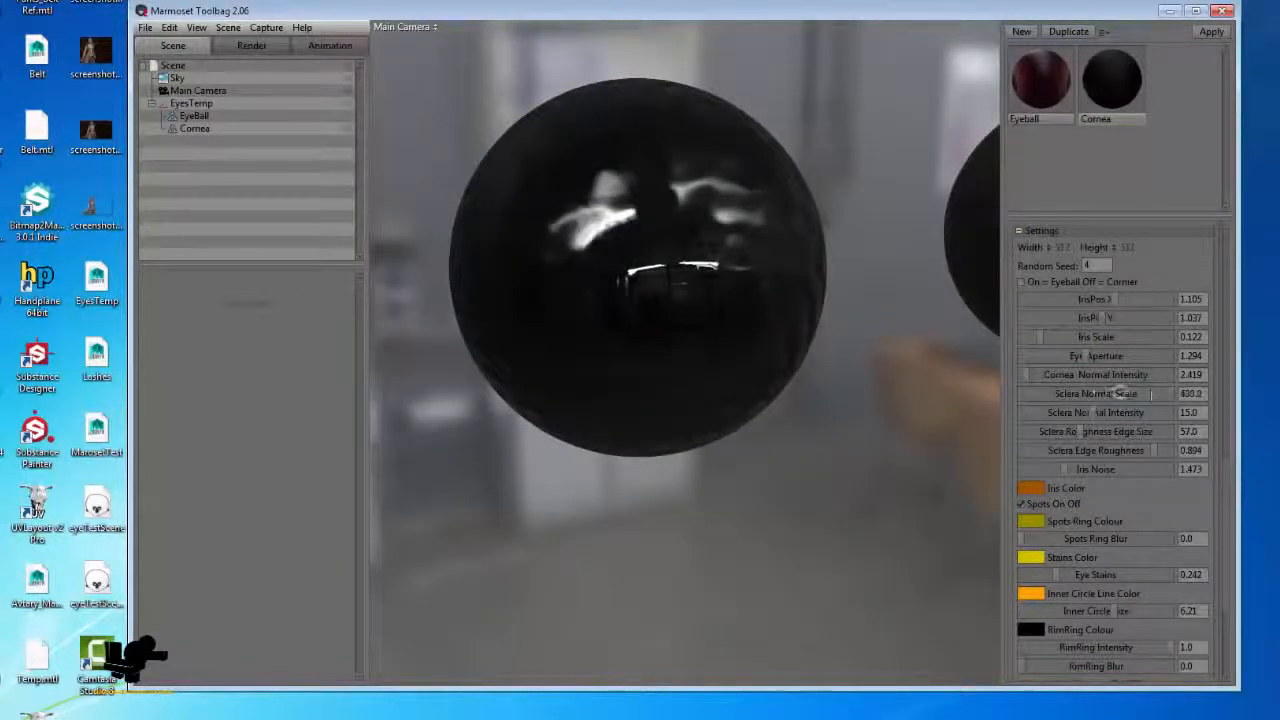
Try a Sclera Normal Scale of 700 on the Cornea material
{"action": "left_click_drag", "start_coordinate": [1150, 393], "coordinate": [1110, 390]}
{"action": "left_click_drag", "start_coordinate": [1202, 394], "coordinate": [952, 400]}
{"action": "type", "text": "700"}
{"action": "key", "text": "Tab"}
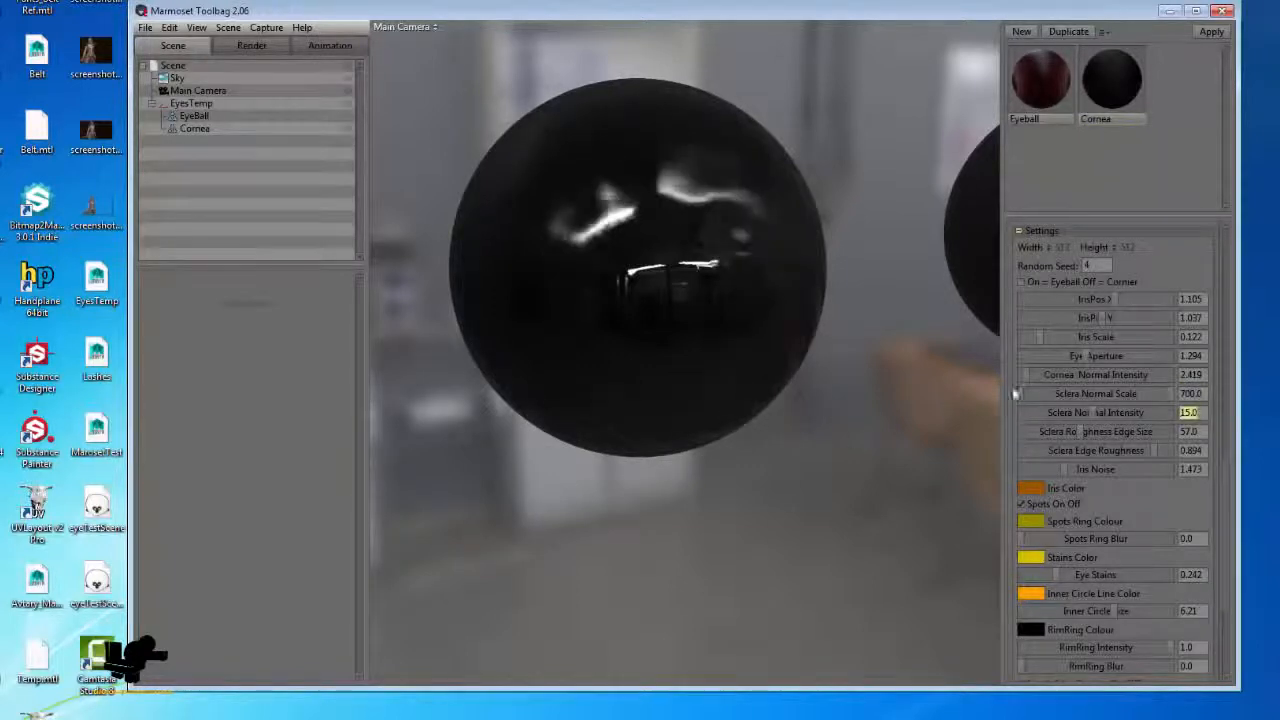
Set the Cornea material's Sclera Normal Scale to 178.9 and its Sclera Normal Intensity to 7.105
{"action": "left_click_drag", "start_coordinate": [702, 400], "coordinate": [796, 378]}
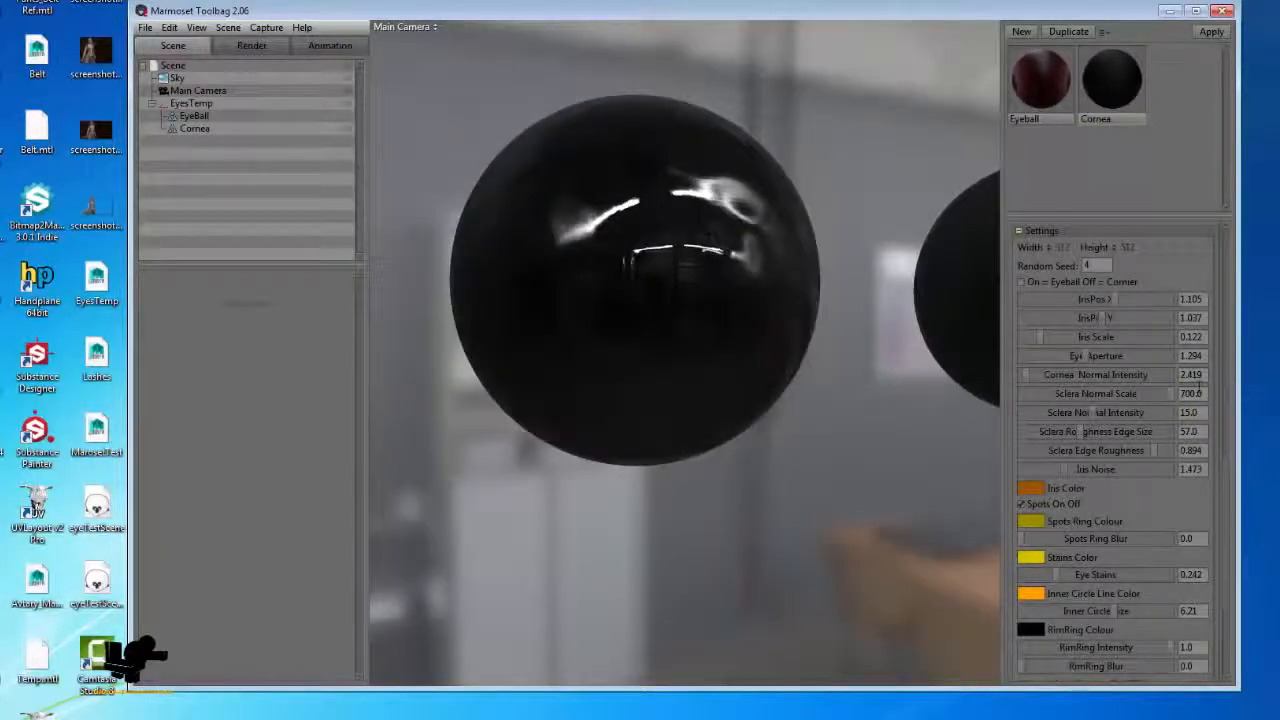
{"action": "left_click_drag", "start_coordinate": [1168, 394], "coordinate": [1055, 410]}
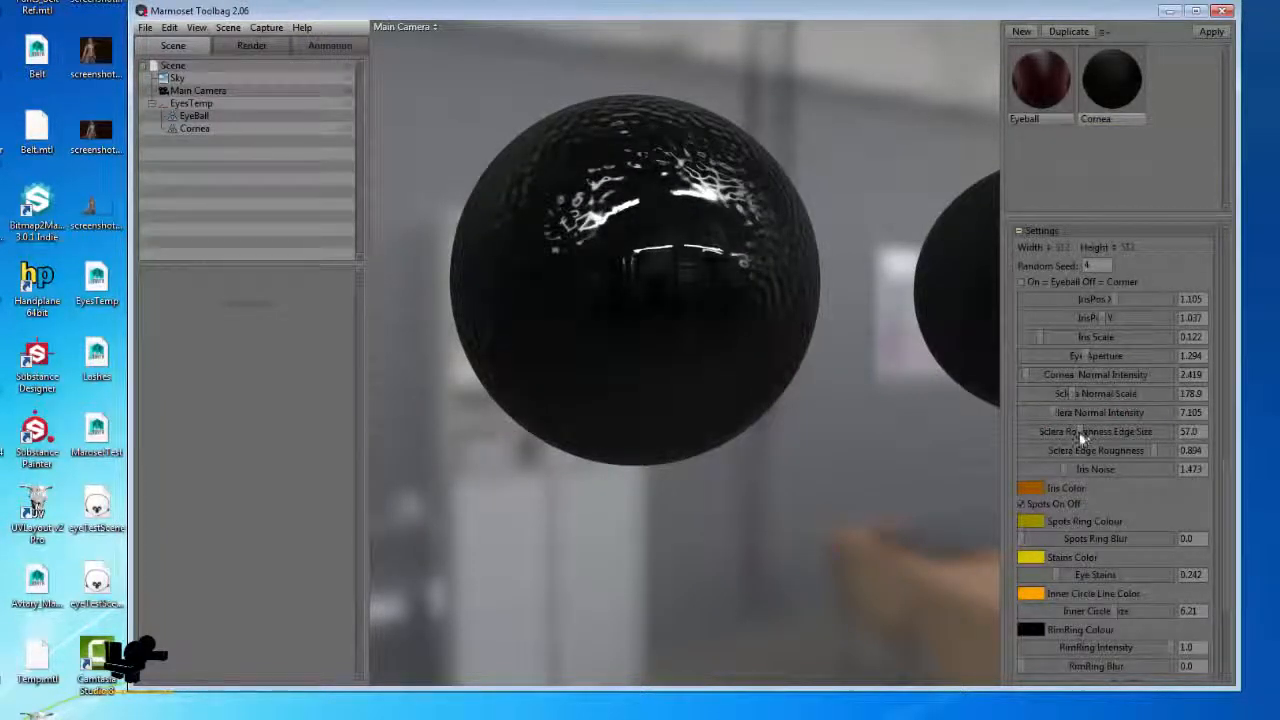
{"action": "left_click_drag", "start_coordinate": [850, 448], "coordinate": [957, 463]}
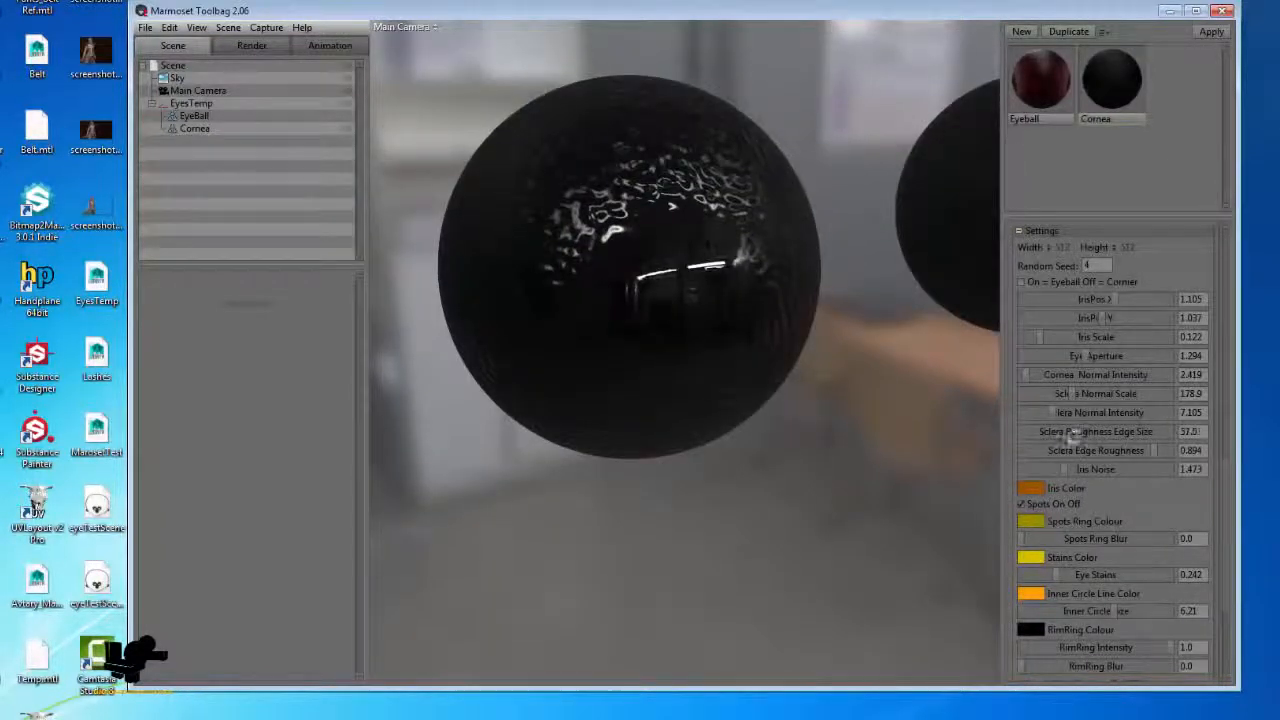
Set the Cornea material's Sclera Roughness Edge Size to 56.8 and check the reflections from the side
{"action": "left_click_drag", "start_coordinate": [1046, 433], "coordinate": [1075, 432]}
{"action": "left_click_drag", "start_coordinate": [1075, 433], "coordinate": [1067, 439]}
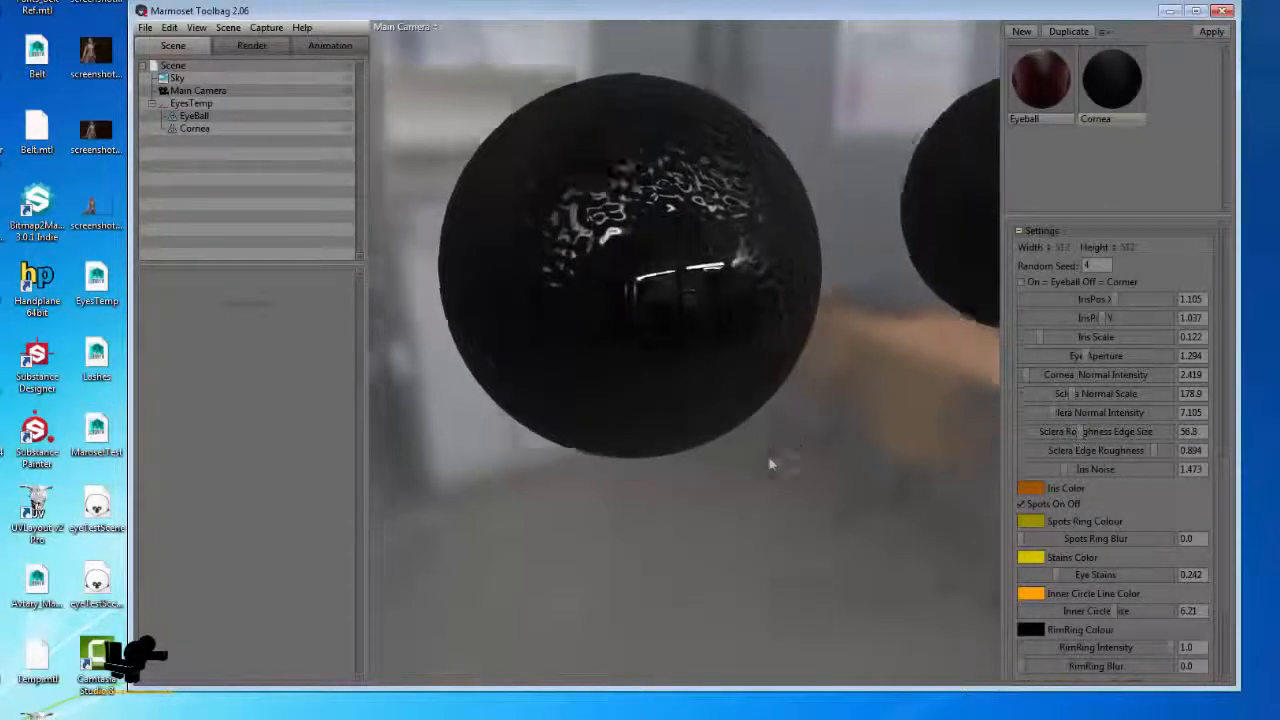
{"action": "left_click_drag", "start_coordinate": [766, 460], "coordinate": [842, 399]}
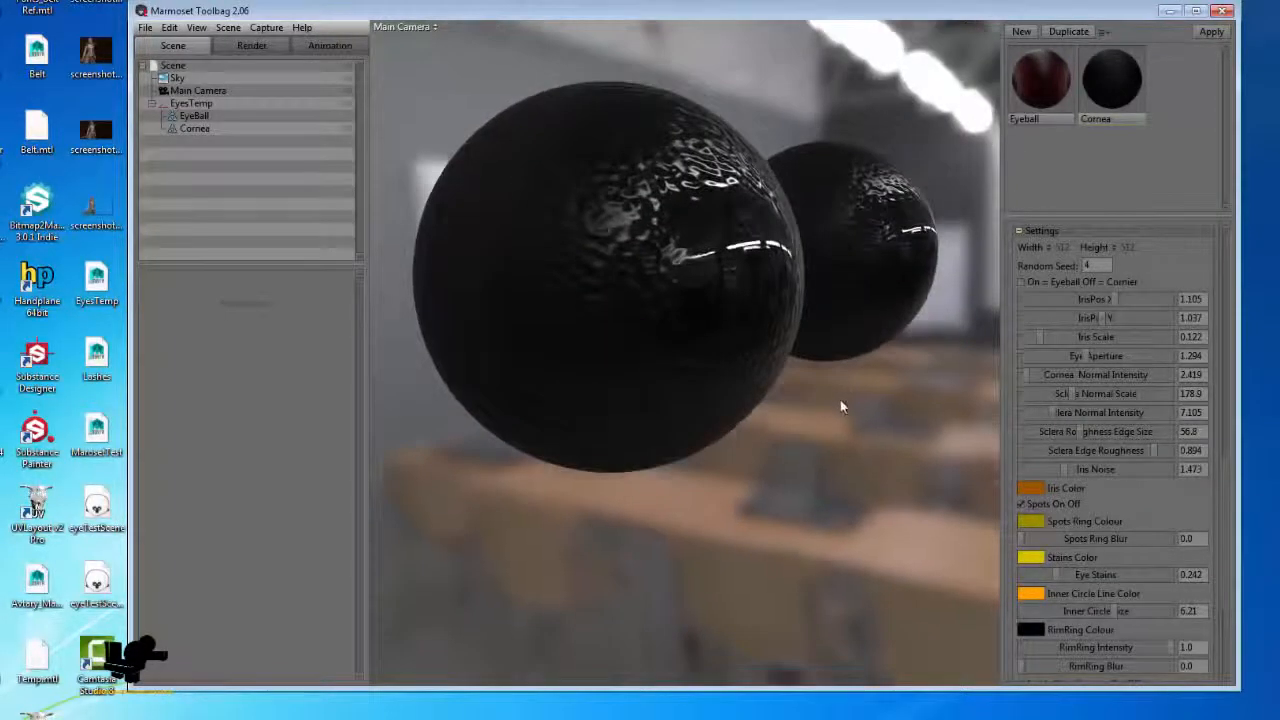
Set the Cornea material's Sclera Roughness Edge Size to 49.37 and its Sclera Edge Roughness to 1.0
{"action": "mouse_move", "coordinate": [1083, 440]}
{"action": "left_mouse_down"}
{"action": "mouse_move", "coordinate": [1118, 428]}
{"action": "mouse_move", "coordinate": [988, 431]}
{"action": "mouse_move", "coordinate": [1070, 430]}
{"action": "left_mouse_up"}
{"action": "left_click_drag", "start_coordinate": [1146, 453], "coordinate": [1187, 450]}
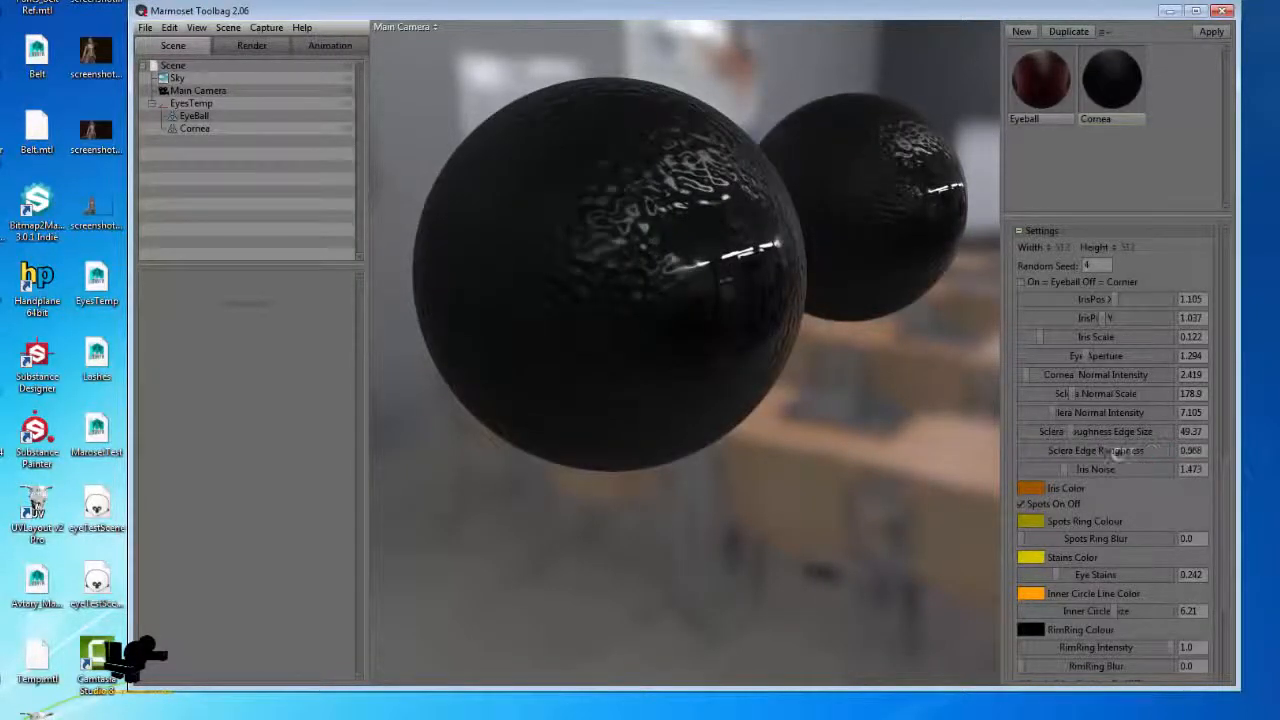
{"action": "left_click_drag", "start_coordinate": [1088, 459], "coordinate": [1186, 452]}
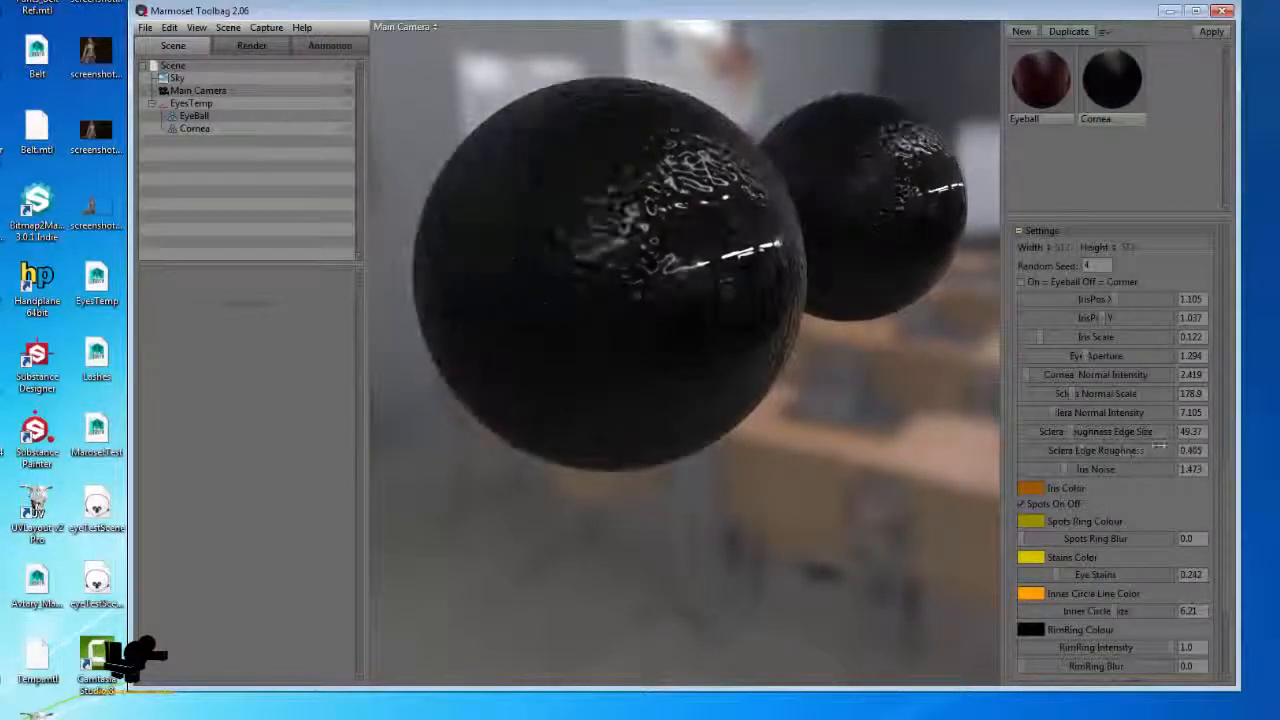
{"action": "left_click_drag", "start_coordinate": [880, 440], "coordinate": [800, 430]}
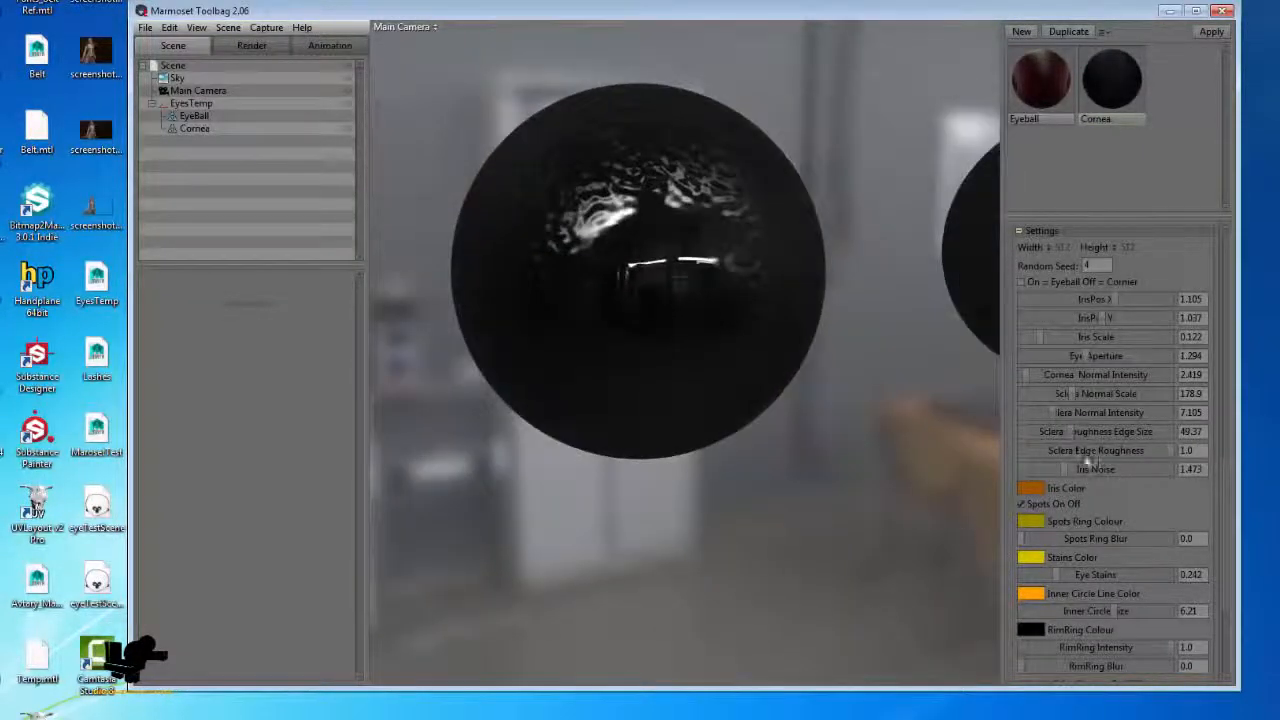
{"action": "left_click_drag", "start_coordinate": [1148, 452], "coordinate": [1215, 458]}
Set the Cornea material's transparency to Add
{"action": "scroll", "coordinate": [1215, 458], "scroll_direction": "up", "scroll_amount": 5}
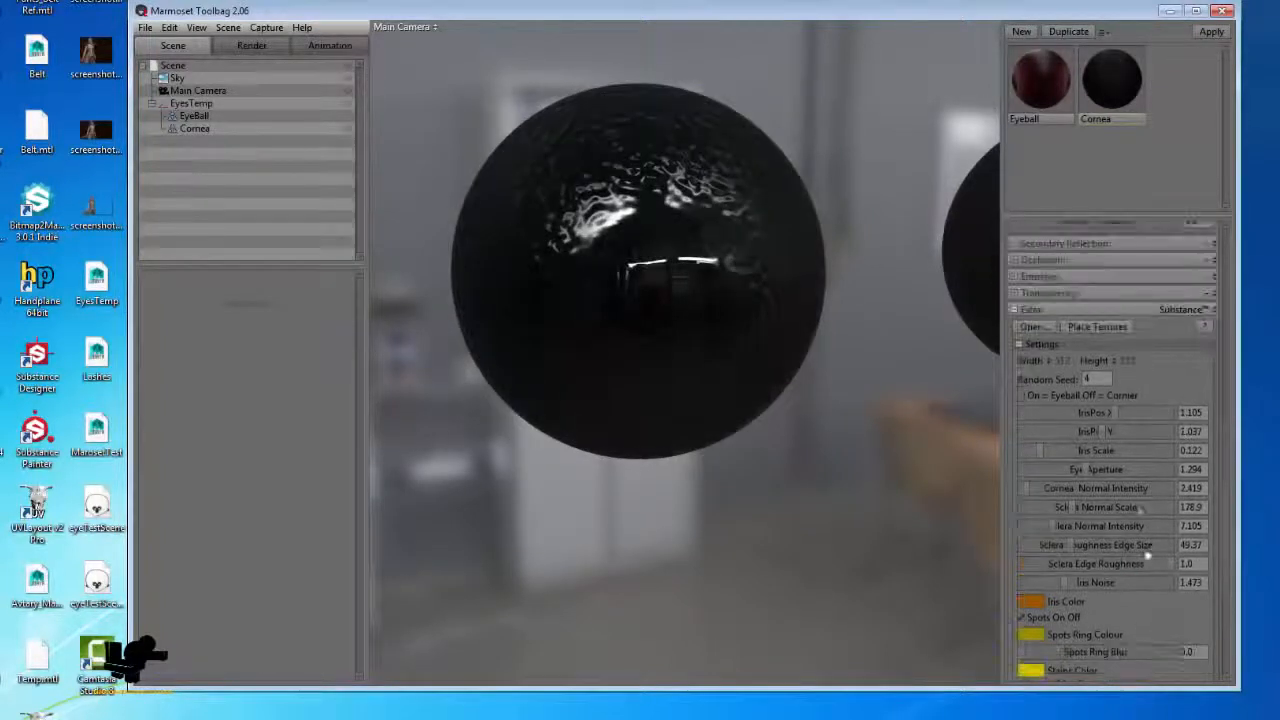
{"action": "left_click", "coordinate": [1208, 370]}
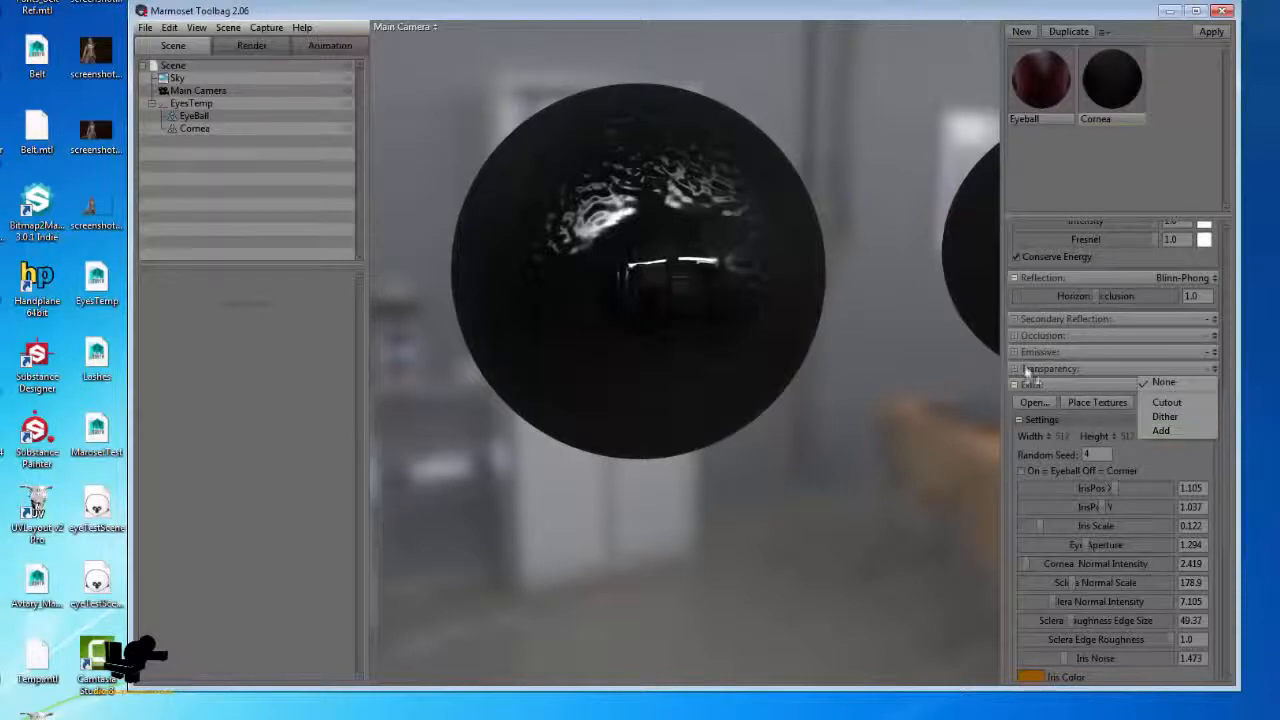
{"action": "left_click", "coordinate": [1161, 430]}
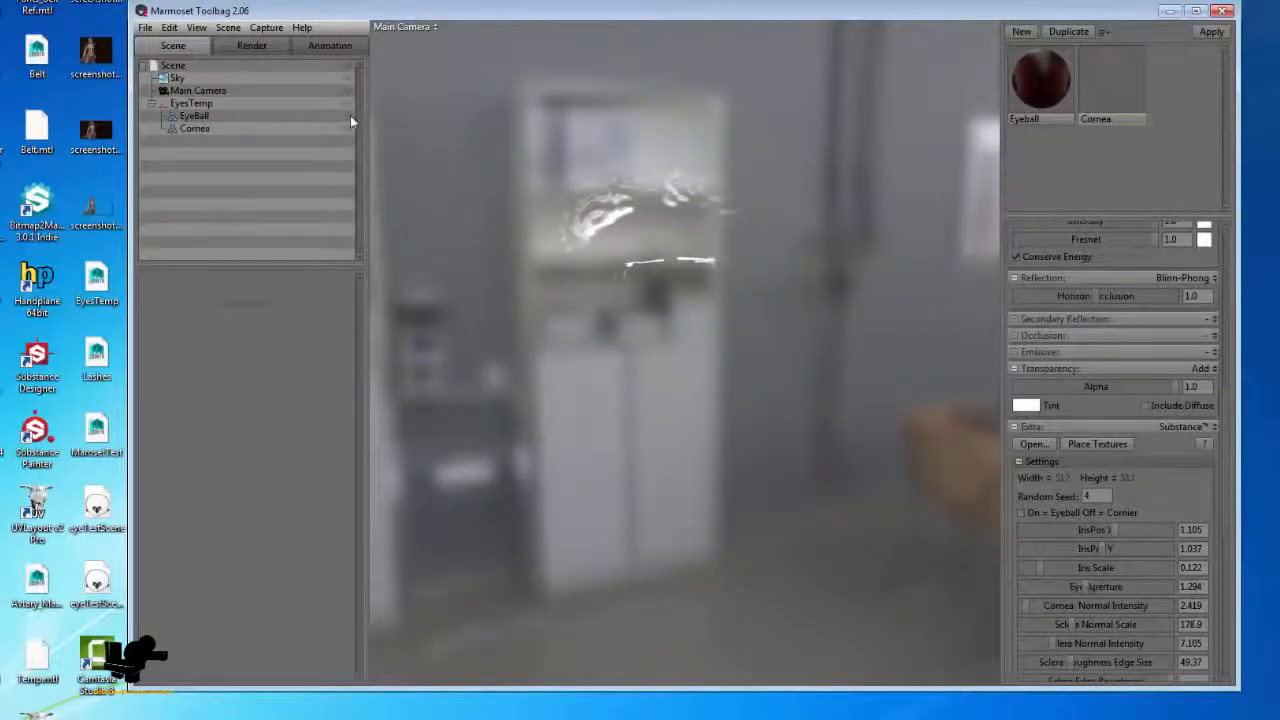
Unhide the EyeBall mesh and check the cornea reflections over the iris from several angles
{"action": "left_click", "coordinate": [350, 116]}
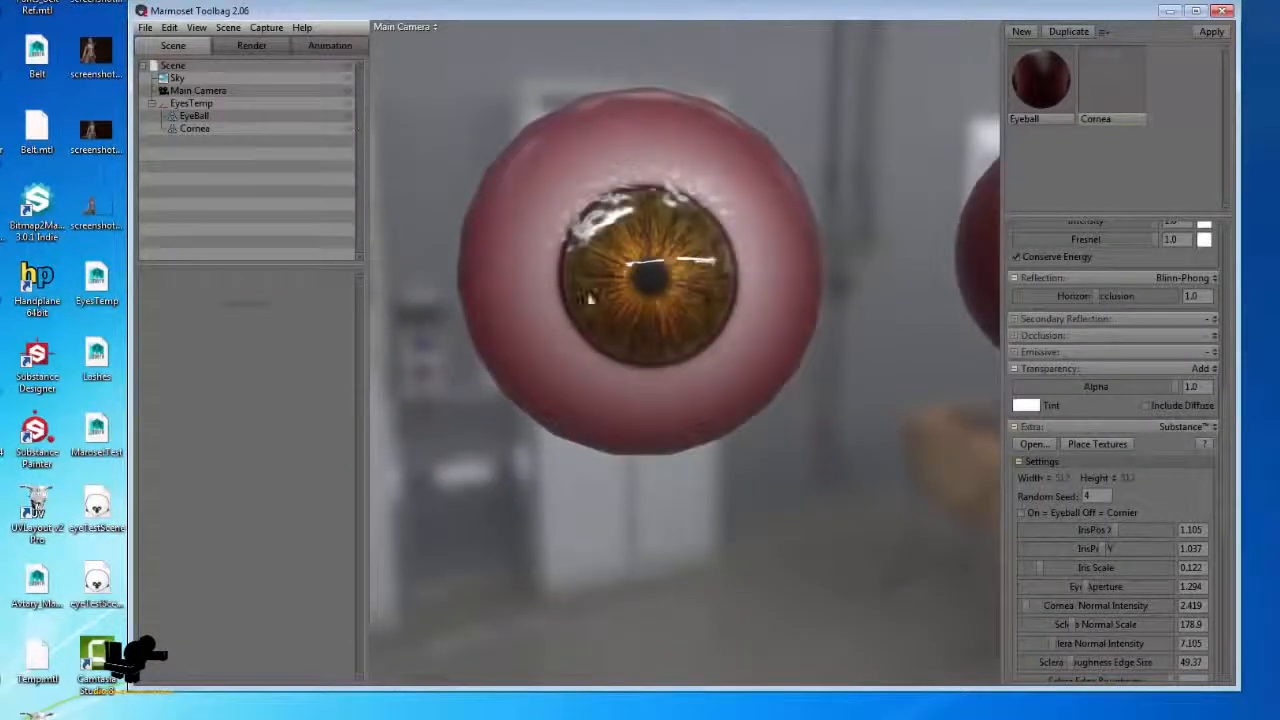
{"action": "left_click_drag", "start_coordinate": [589, 297], "coordinate": [634, 223], "text": "alt"}
{"action": "scroll", "coordinate": [640, 340], "scroll_direction": "down", "scroll_amount": 5}
{"action": "scroll", "coordinate": [634, 223], "scroll_direction": "up", "scroll_amount": 5}
{"action": "left_click_drag", "start_coordinate": [757, 346], "coordinate": [610, 300], "text": "alt"}
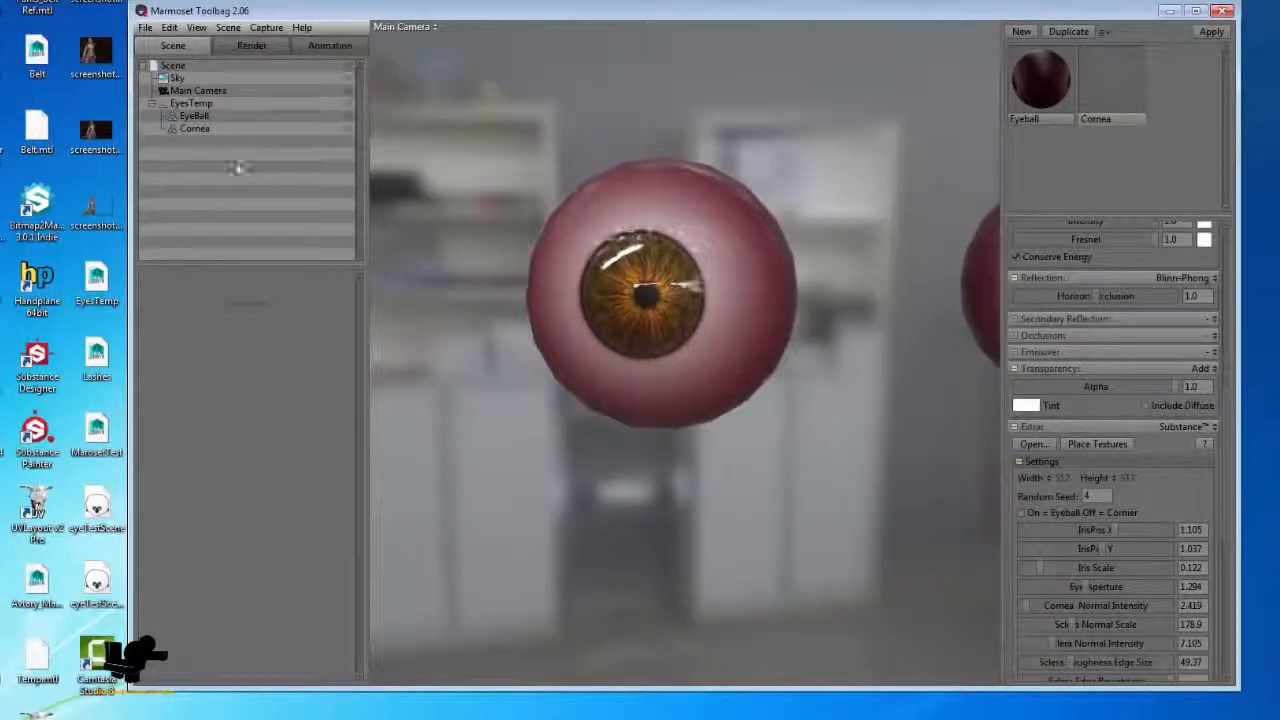
Try the Grace Cathedral, St Nicholas Church, Uffizi Gallery and Overcast Hillside sky presets, and settle on Smashed Windows
{"action": "left_click", "coordinate": [178, 78]}
{"action": "left_click", "coordinate": [320, 297]}
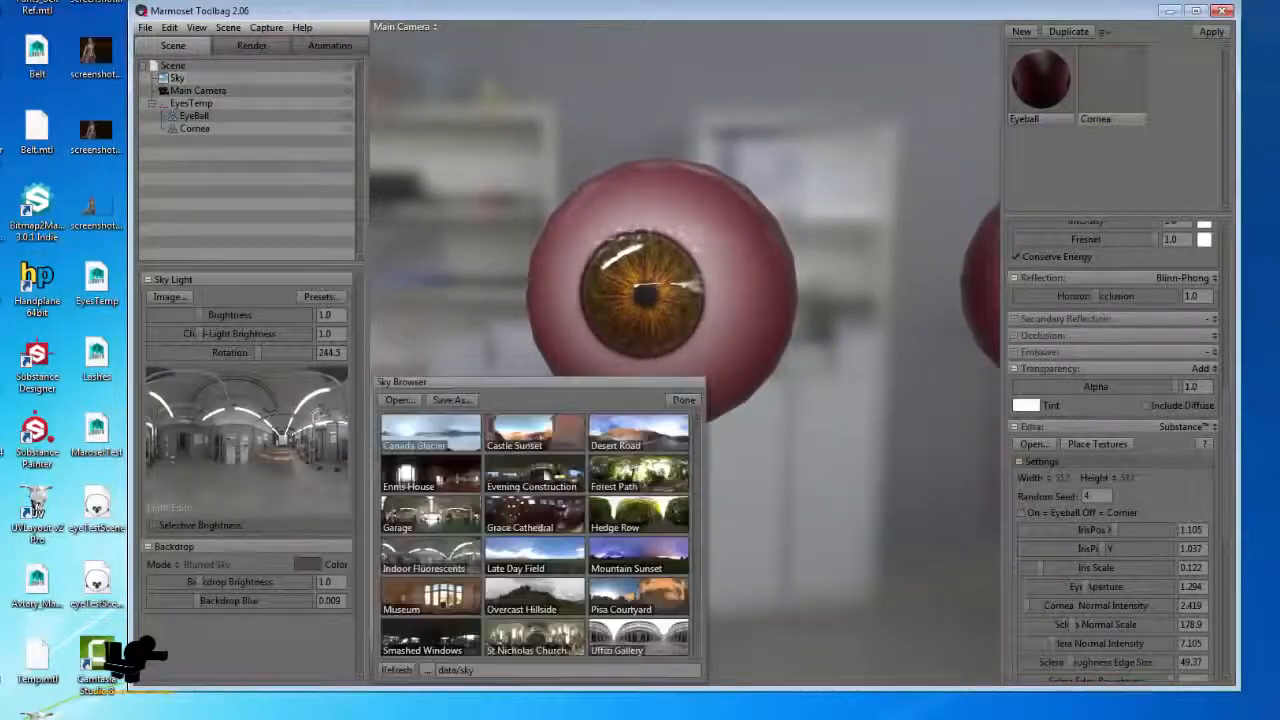
{"action": "left_click", "coordinate": [546, 522]}
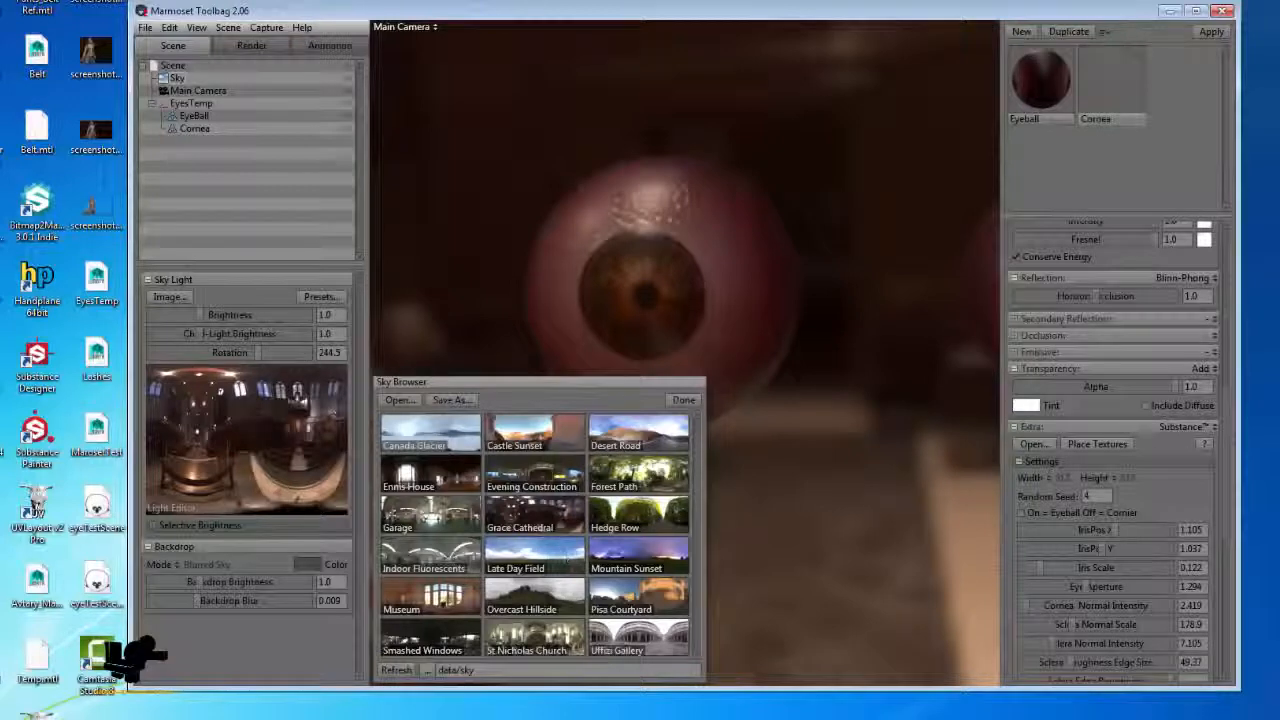
{"action": "left_click", "coordinate": [535, 636]}
{"action": "left_click", "coordinate": [637, 645]}
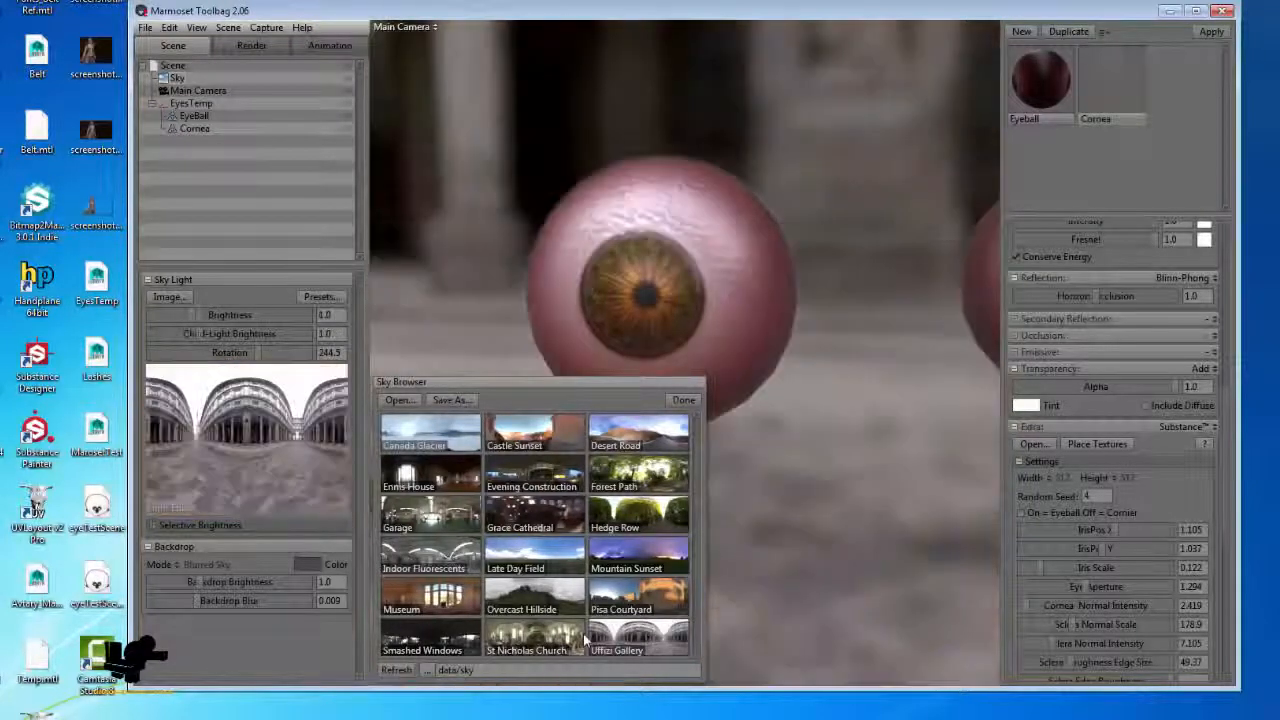
{"action": "left_click", "coordinate": [552, 640]}
{"action": "left_click", "coordinate": [545, 598]}
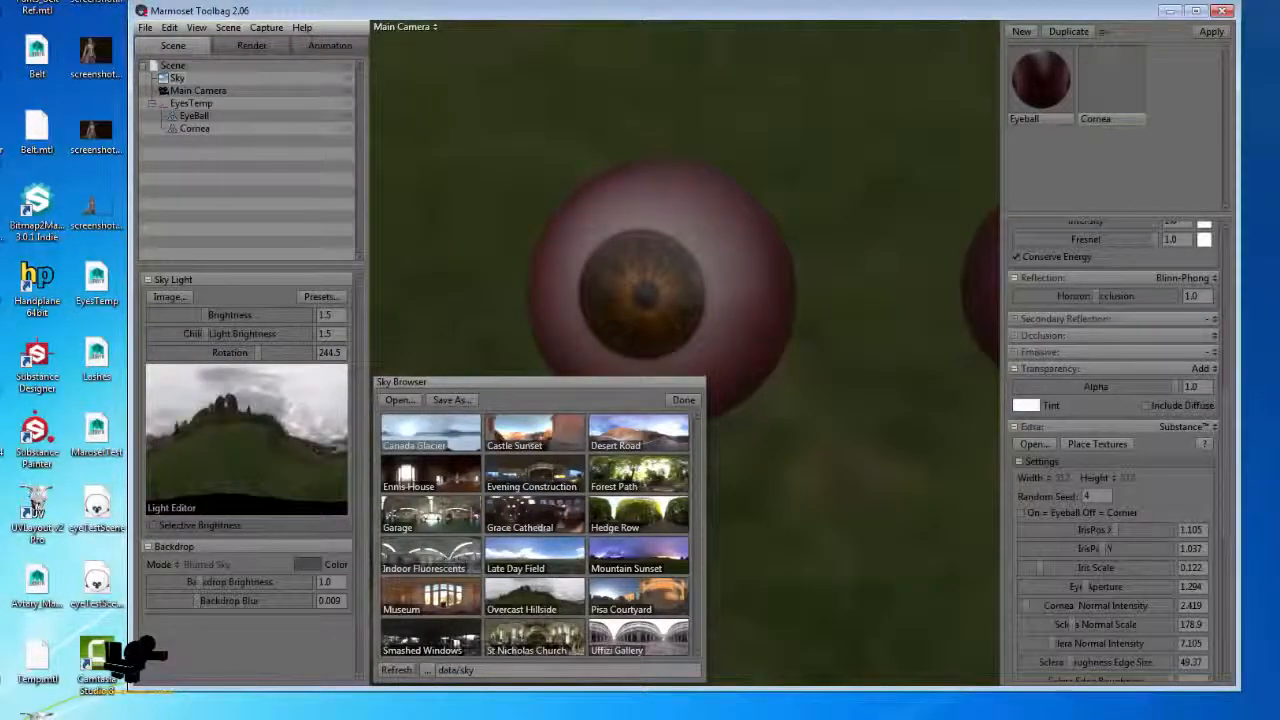
{"action": "left_click", "coordinate": [458, 645]}
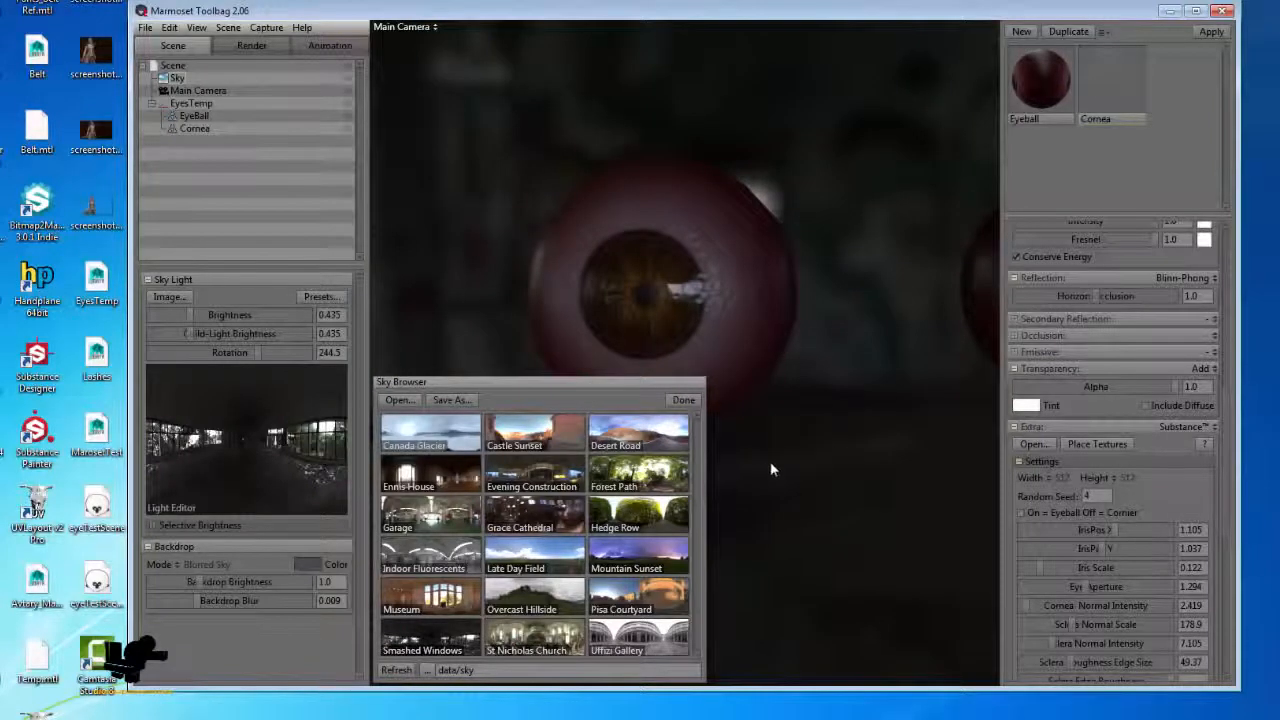
Rotate the sky light to 190.5 and view both eyes from a distance
{"action": "left_click_drag", "start_coordinate": [770, 461], "coordinate": [826, 474], "text": "shift"}
{"action": "scroll", "coordinate": [686, 320], "scroll_direction": "down", "scroll_amount": 5}
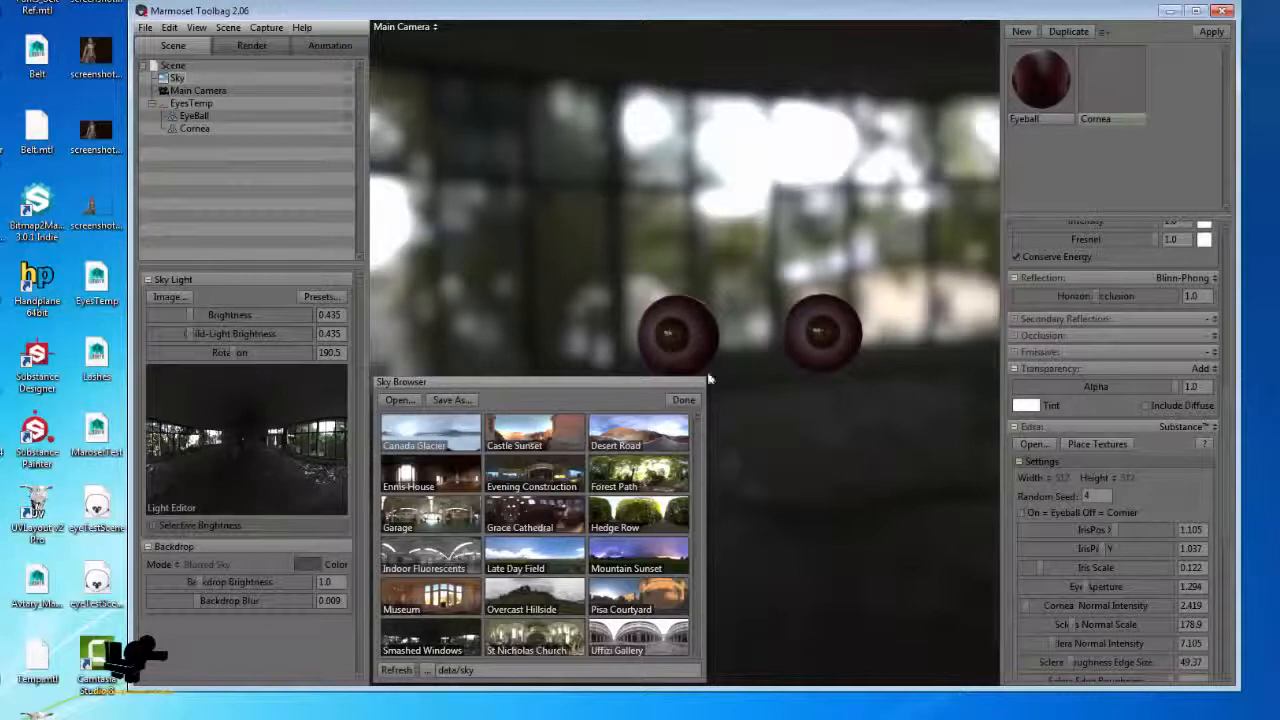
{"action": "scroll", "coordinate": [1022, 533], "scroll_direction": "down", "scroll_amount": 3}
Set the Eyeball material's Eye Aperture to 1.784
{"action": "left_click", "coordinate": [1046, 86]}
{"action": "scroll", "coordinate": [1092, 505], "scroll_direction": "down", "scroll_amount": 5}
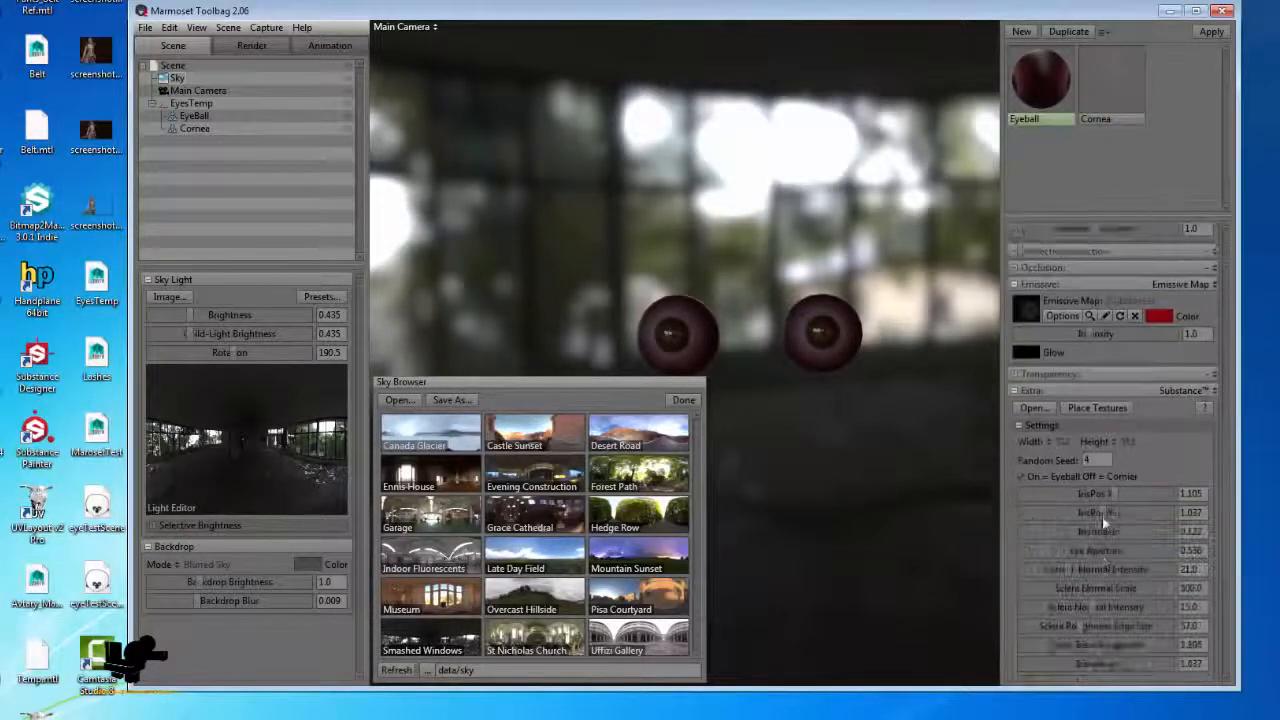
{"action": "left_click_drag", "start_coordinate": [1057, 474], "coordinate": [1110, 472]}
{"action": "left_click_drag", "start_coordinate": [880, 428], "coordinate": [870, 445], "text": "alt"}
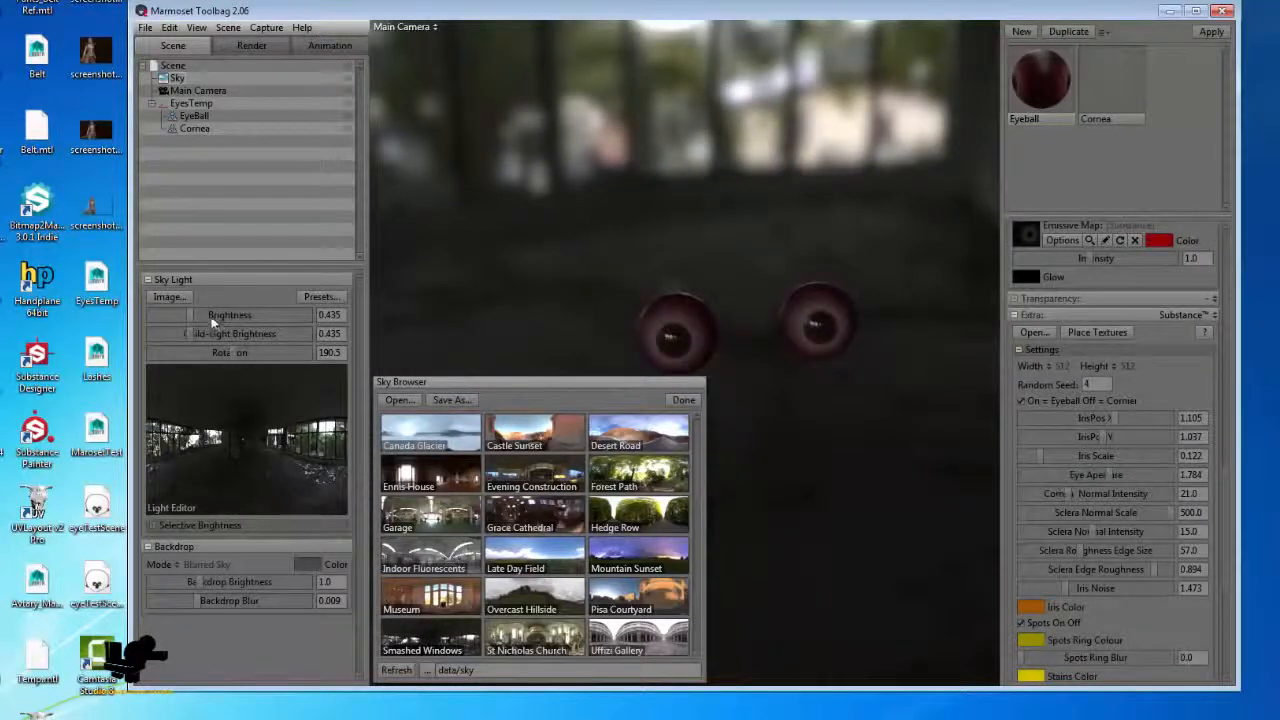
Try a sky brightness of 12.87, set it to 1.801, and close the sky browser
{"action": "left_click_drag", "start_coordinate": [211, 318], "coordinate": [245, 316]}
{"action": "left_click_drag", "start_coordinate": [723, 371], "coordinate": [769, 334]}
{"action": "right_click_drag", "start_coordinate": [769, 334], "coordinate": [774, 408]}
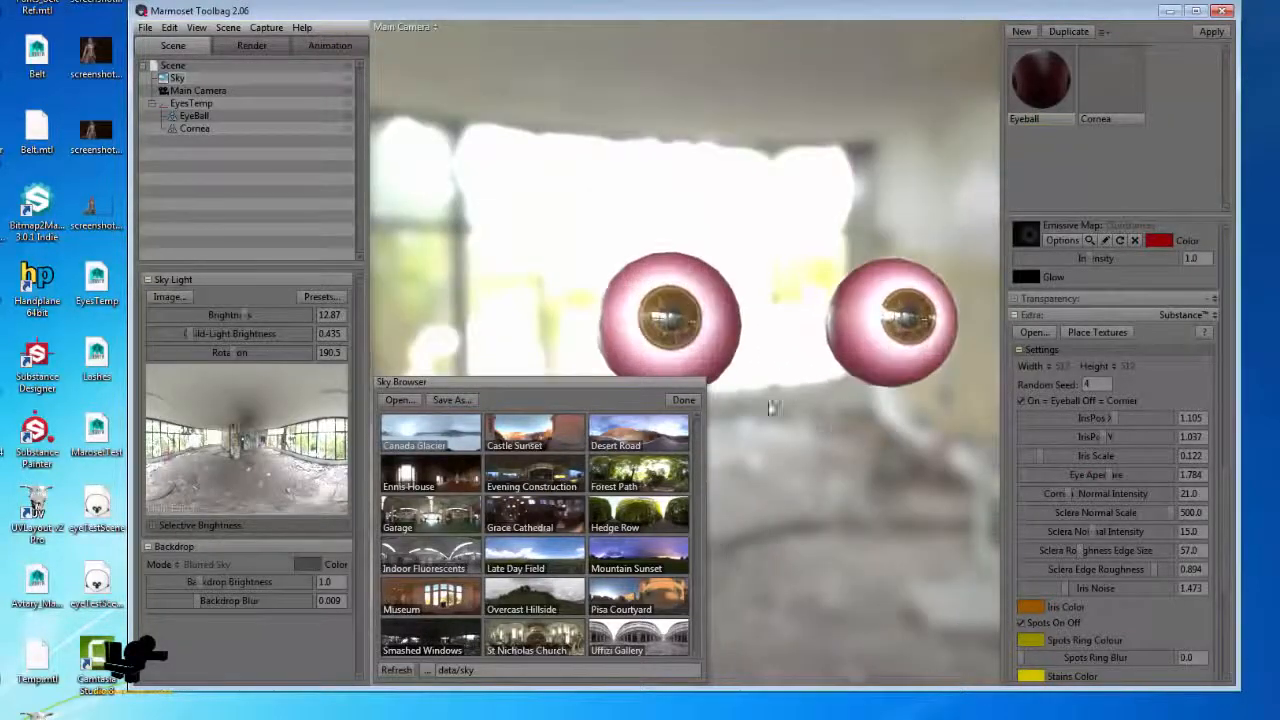
{"action": "left_click_drag", "start_coordinate": [774, 408], "coordinate": [809, 440], "text": "alt"}
{"action": "left_click_drag", "start_coordinate": [238, 316], "coordinate": [205, 314]}
{"action": "left_click", "coordinate": [683, 400]}
{"action": "left_click_drag", "start_coordinate": [846, 409], "coordinate": [858, 474], "text": "alt"}
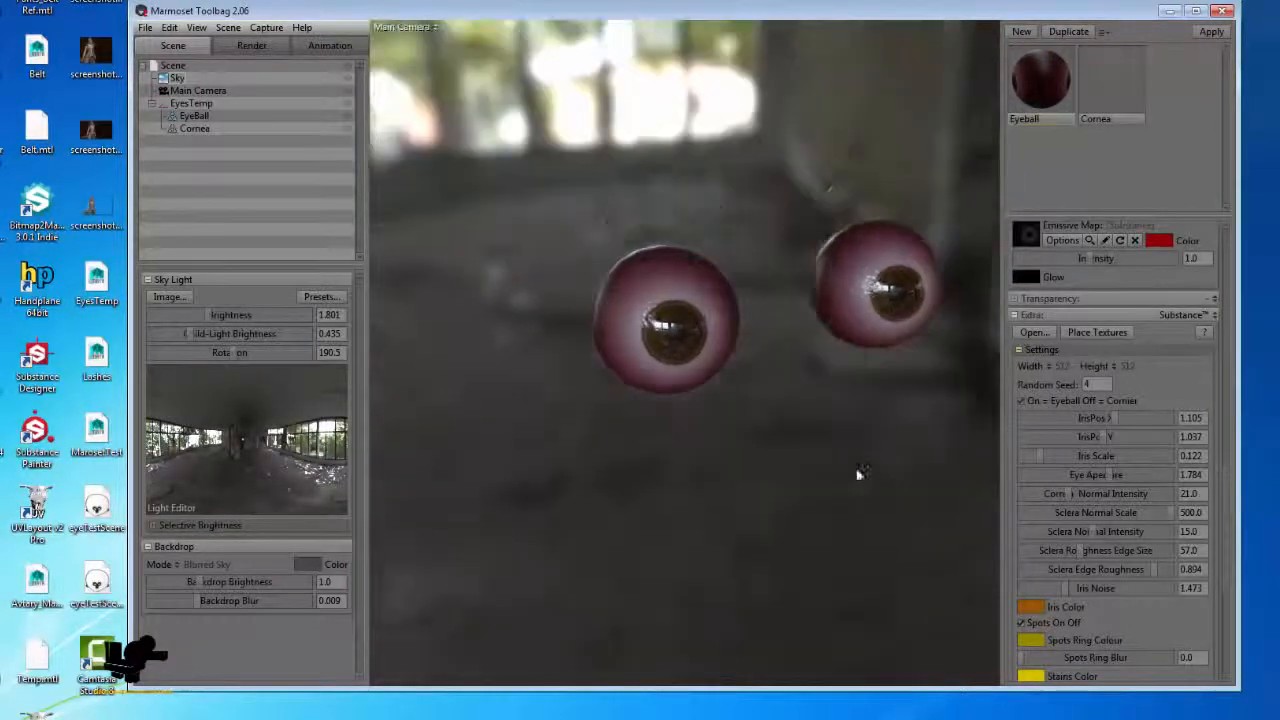
Examine both eyes under the window lighting from near and far and from different angles
{"action": "middle_click_drag", "start_coordinate": [649, 486], "coordinate": [551, 517]}
{"action": "right_click_drag", "start_coordinate": [703, 486], "coordinate": [720, 410]}
{"action": "left_click_drag", "start_coordinate": [720, 410], "coordinate": [856, 481]}
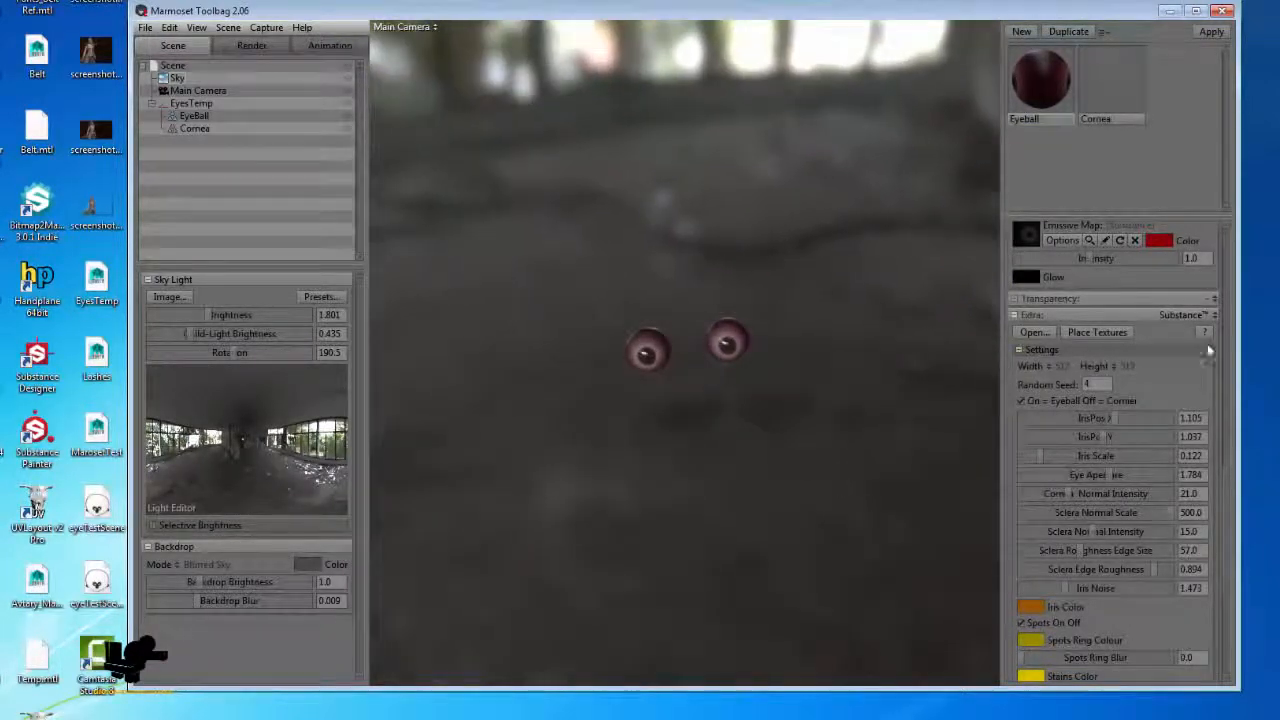
{"action": "scroll", "coordinate": [1150, 450], "scroll_direction": "up", "scroll_amount": 15}
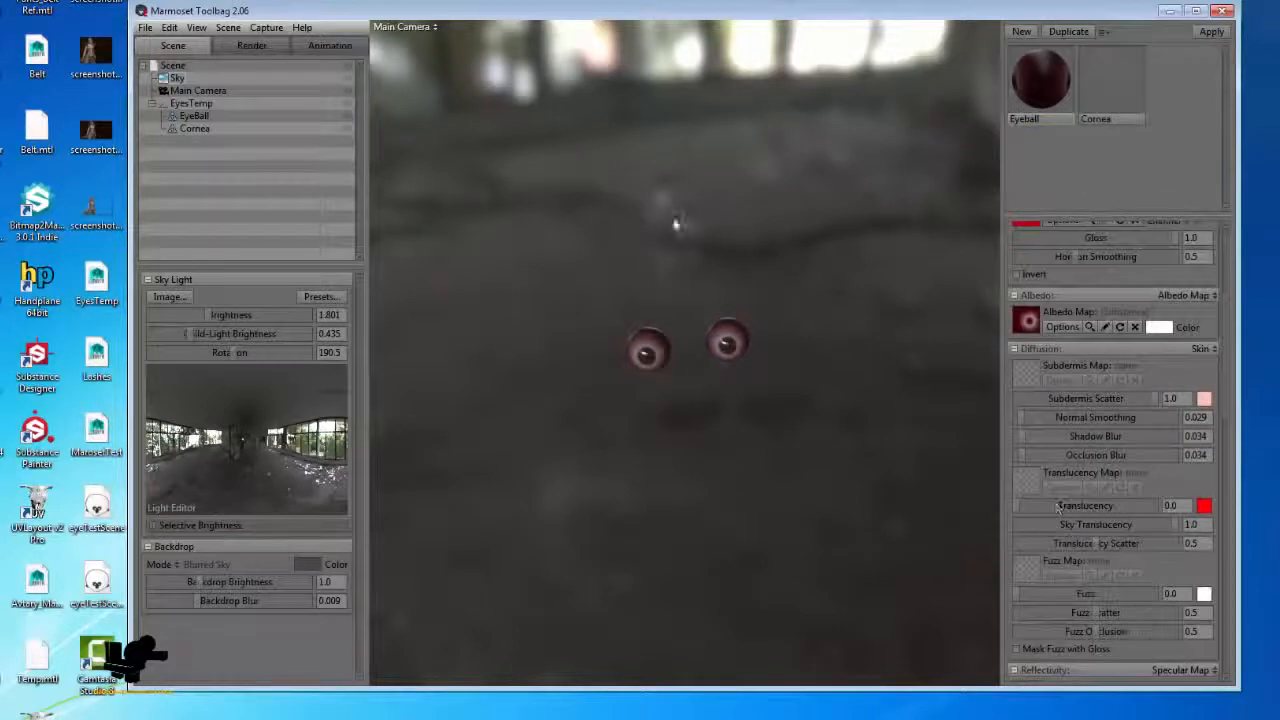
{"action": "left_click_drag", "start_coordinate": [678, 425], "coordinate": [670, 335]}
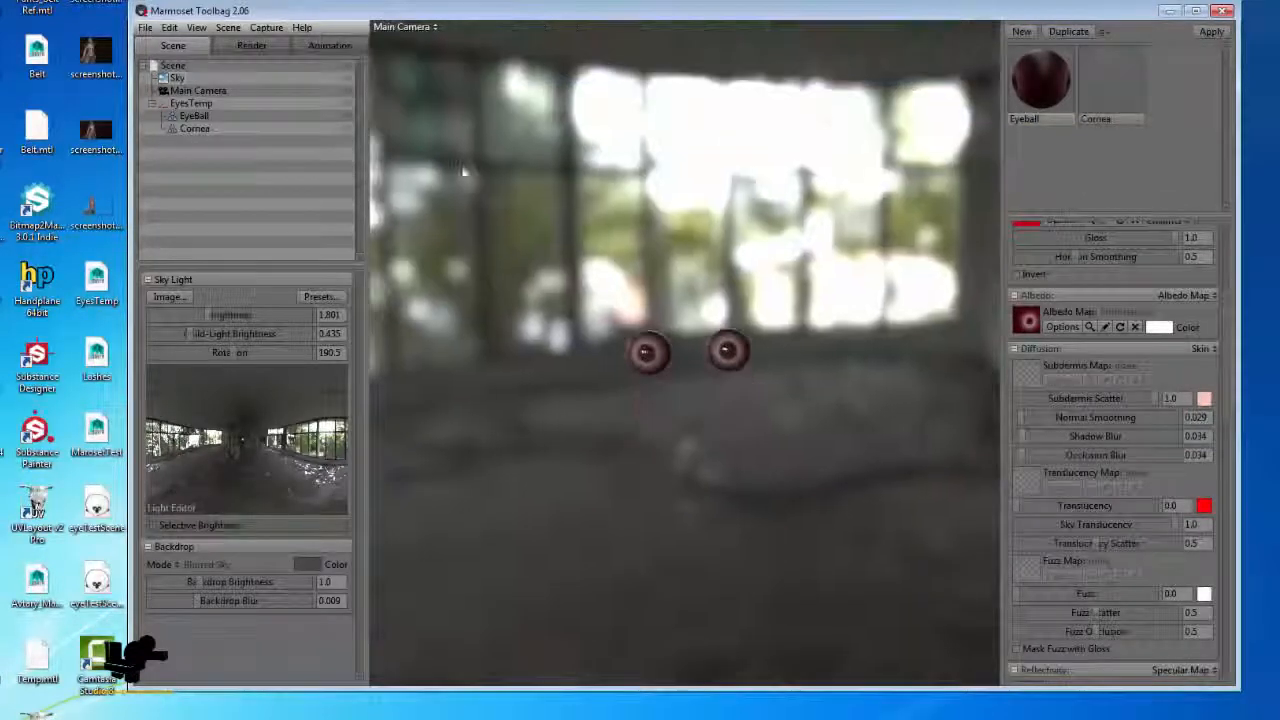
{"action": "right_click_drag", "start_coordinate": [466, 171], "coordinate": [749, 400]}
{"action": "left_click_drag", "start_coordinate": [749, 400], "coordinate": [889, 394]}
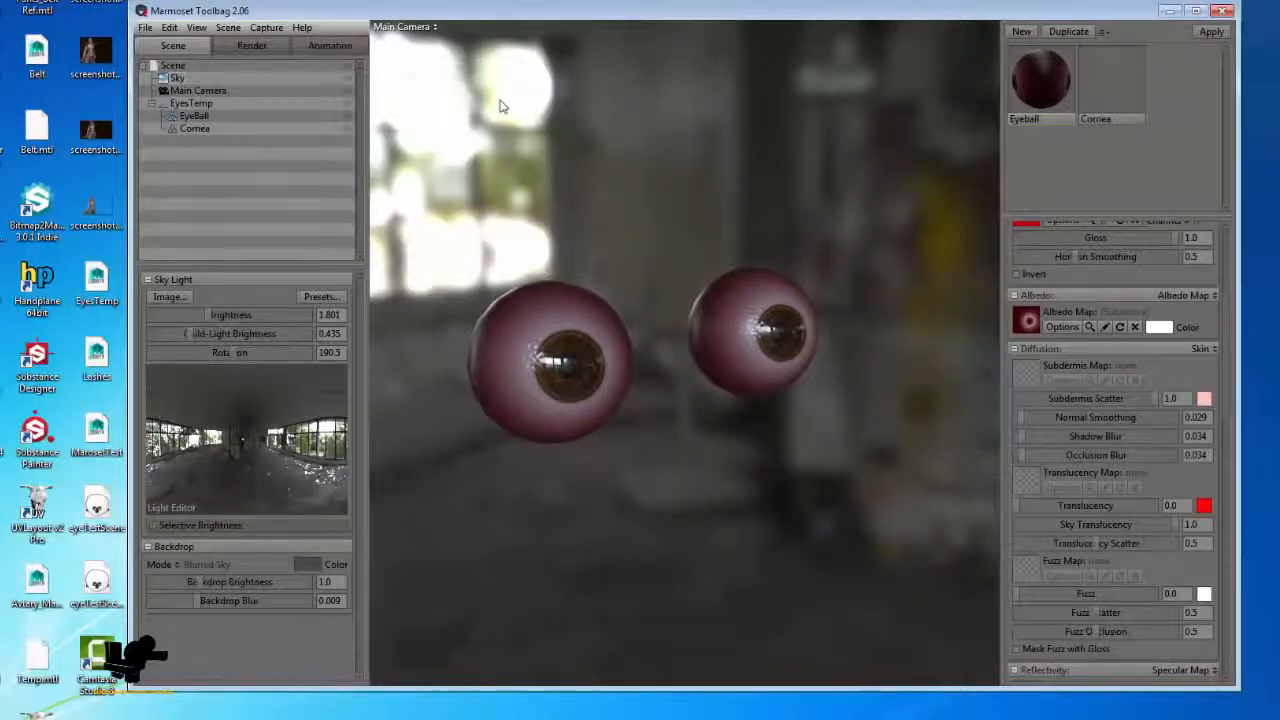
{"action": "left_click_drag", "start_coordinate": [498, 8], "coordinate": [443, 0]}
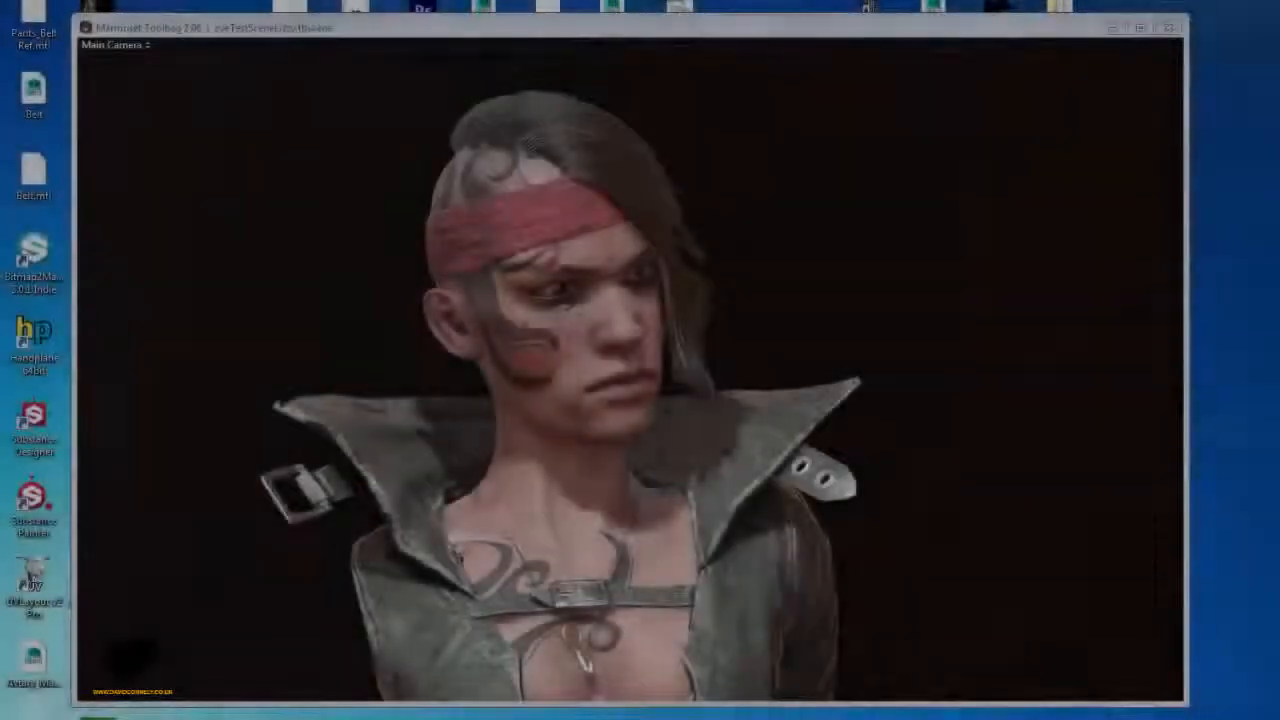
Examine the character's eyes in the eyeTestSceneLizzy scene from several angles and distances
{"action": "left_click_drag", "start_coordinate": [786, 298], "coordinate": [212, 294], "text": "alt"}
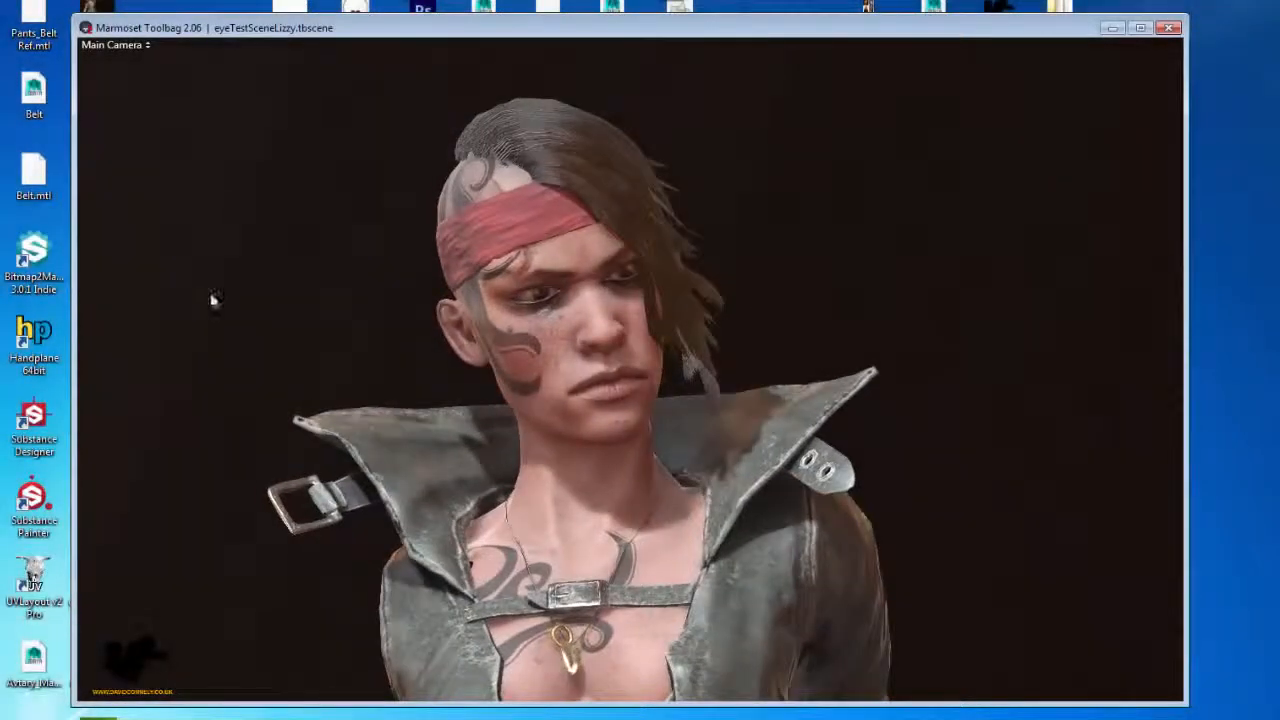
{"action": "key", "text": "Tab"}
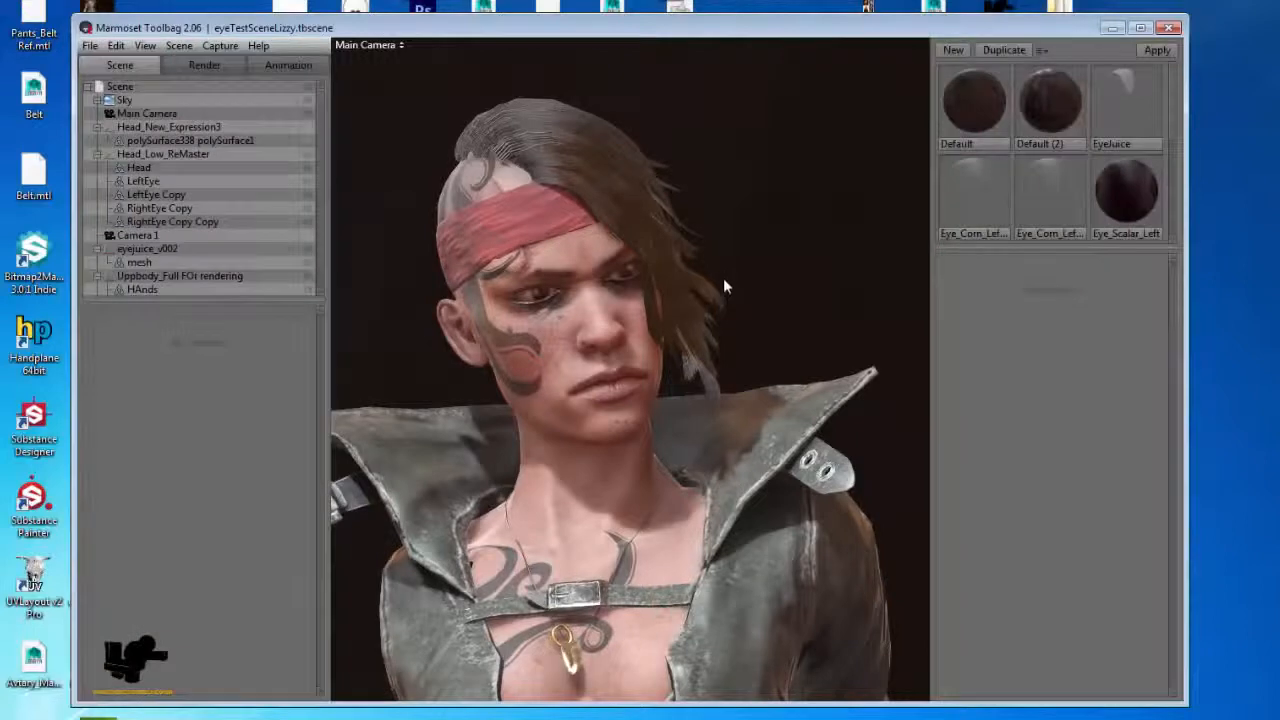
{"action": "key", "text": "Tab"}
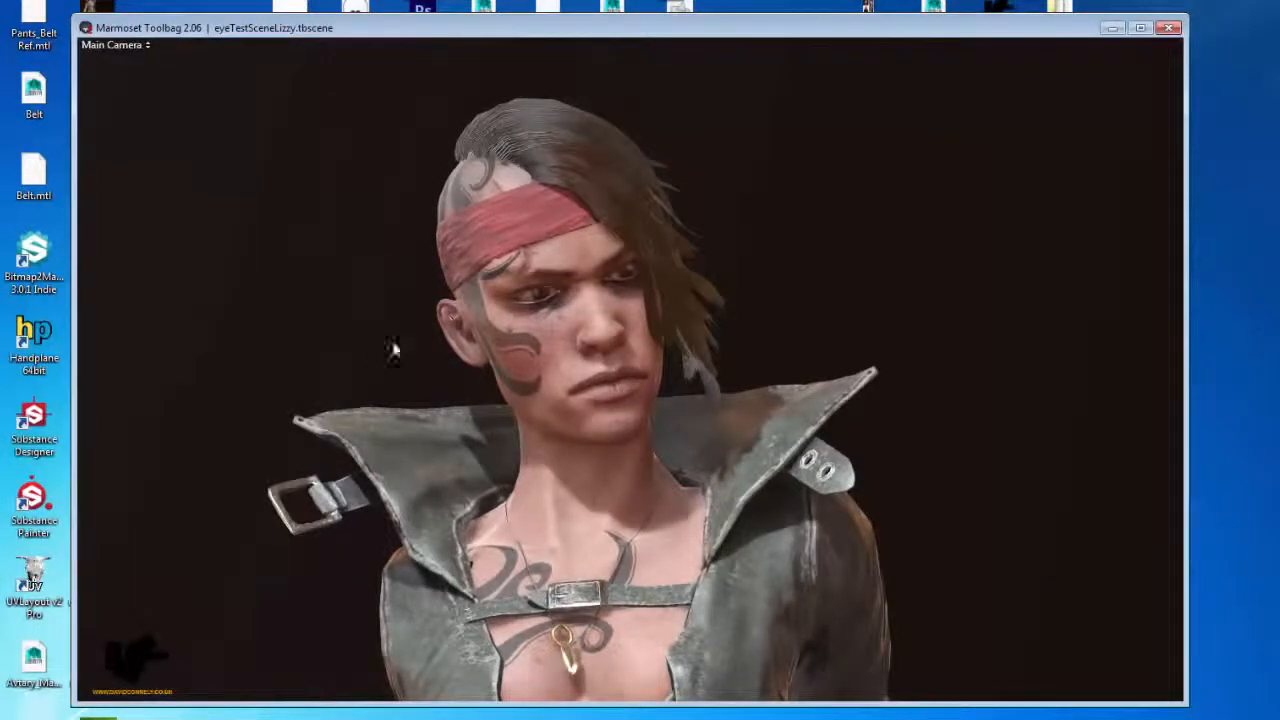
{"action": "mouse_move", "coordinate": [391, 349]}
{"action": "left_mouse_down", "text": "alt"}
{"action": "mouse_move", "coordinate": [625, 352]}
{"action": "mouse_move", "coordinate": [394, 343]}
{"action": "mouse_move", "coordinate": [336, 355]}
{"action": "mouse_move", "coordinate": [455, 350]}
{"action": "mouse_move", "coordinate": [416, 345]}
{"action": "left_mouse_up", "text": "alt"}
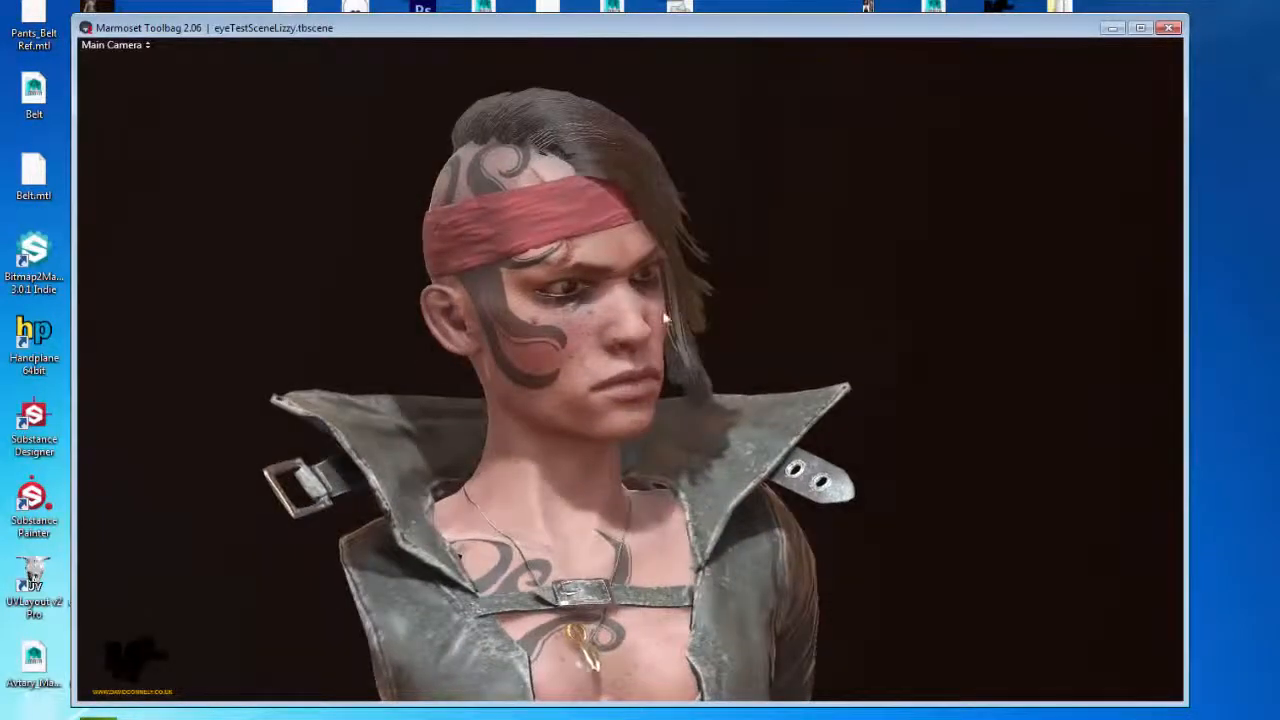
{"action": "scroll", "coordinate": [645, 230], "scroll_direction": "up", "scroll_amount": 5}
{"action": "scroll", "coordinate": [644, 224], "scroll_direction": "down", "scroll_amount": 8}
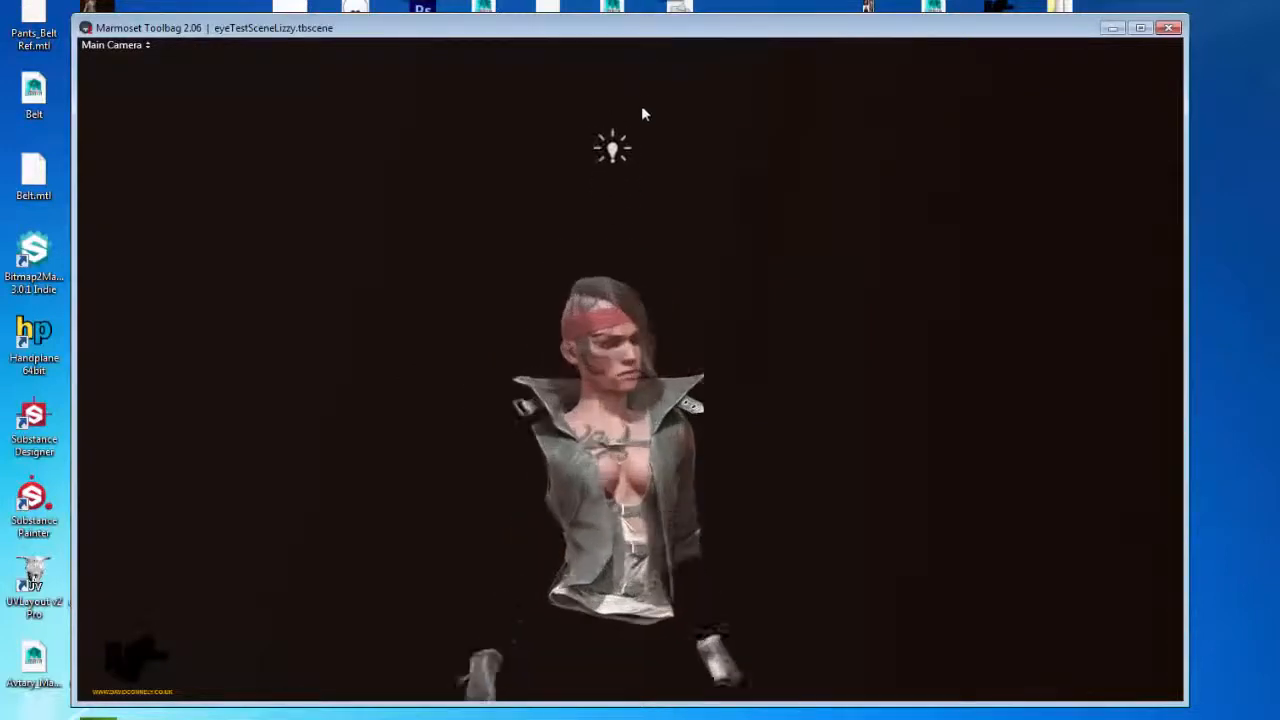
{"action": "scroll", "coordinate": [650, 229], "scroll_direction": "up", "scroll_amount": 8}
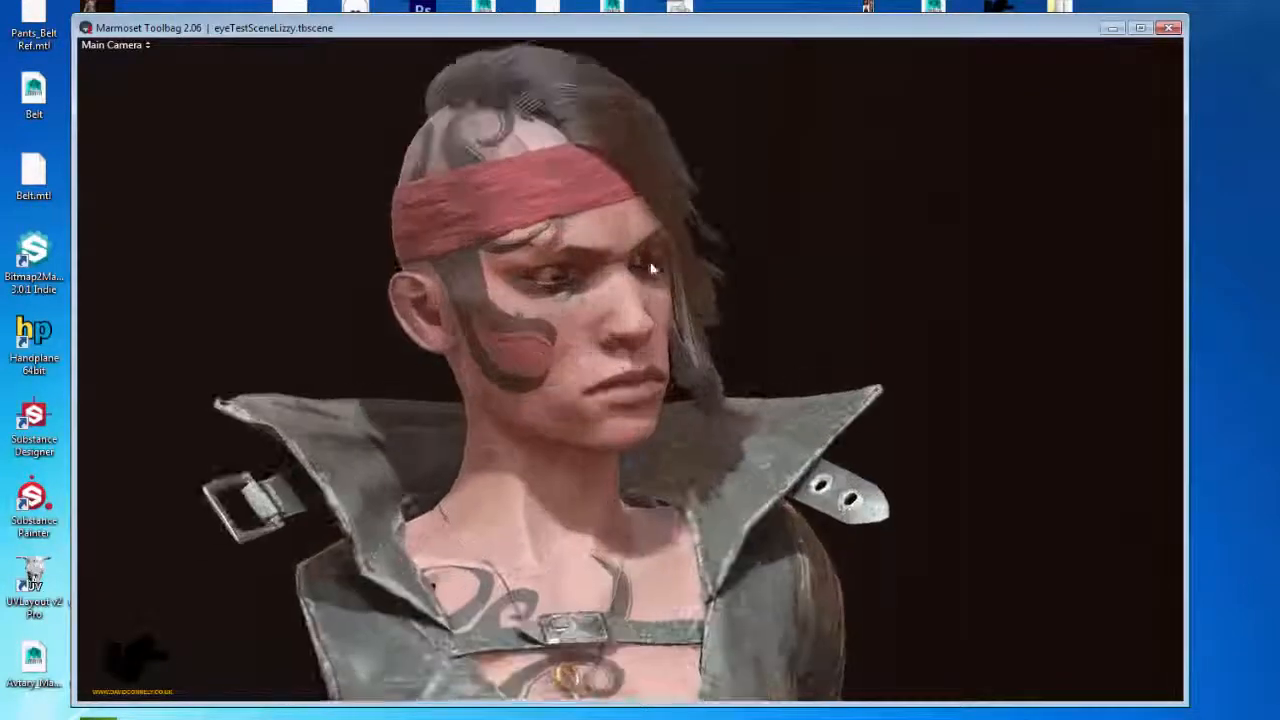
Hide the Hair_Test_2 and Uppbody_Full FOr rendering groups to expose the bare head
{"action": "key", "text": "Tab"}
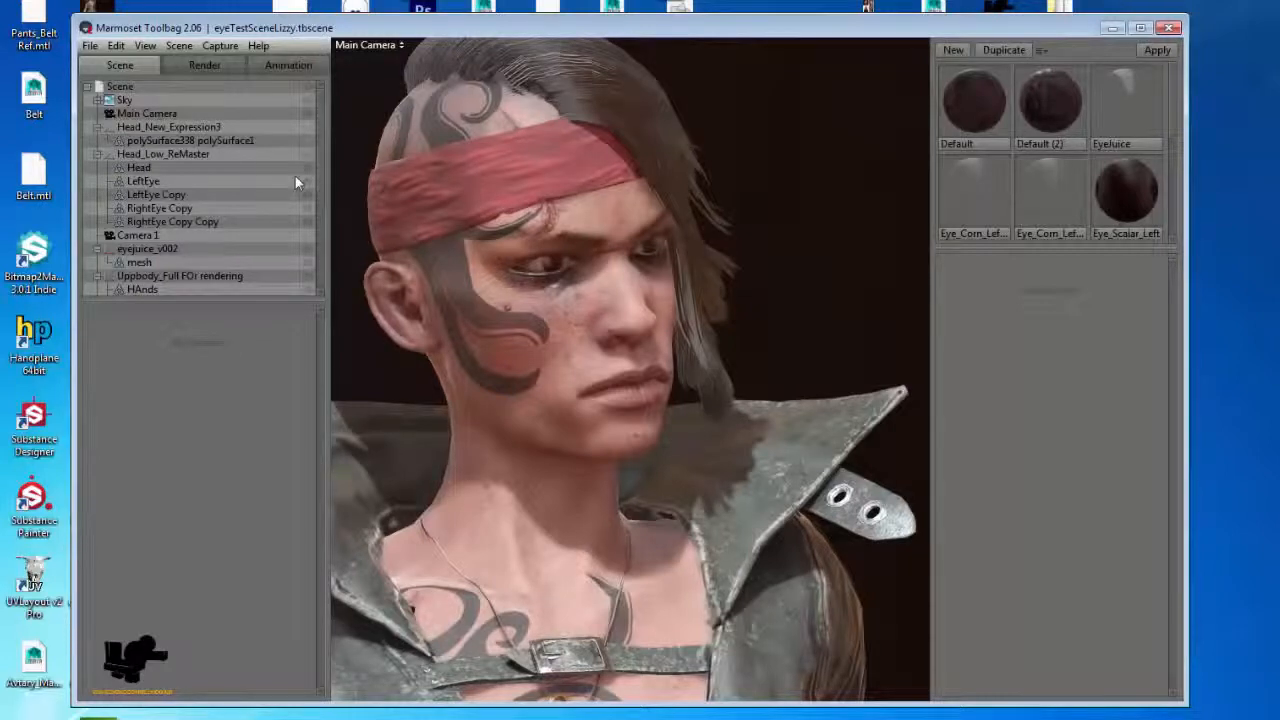
{"action": "scroll", "coordinate": [316, 184], "scroll_direction": "down", "scroll_amount": 3}
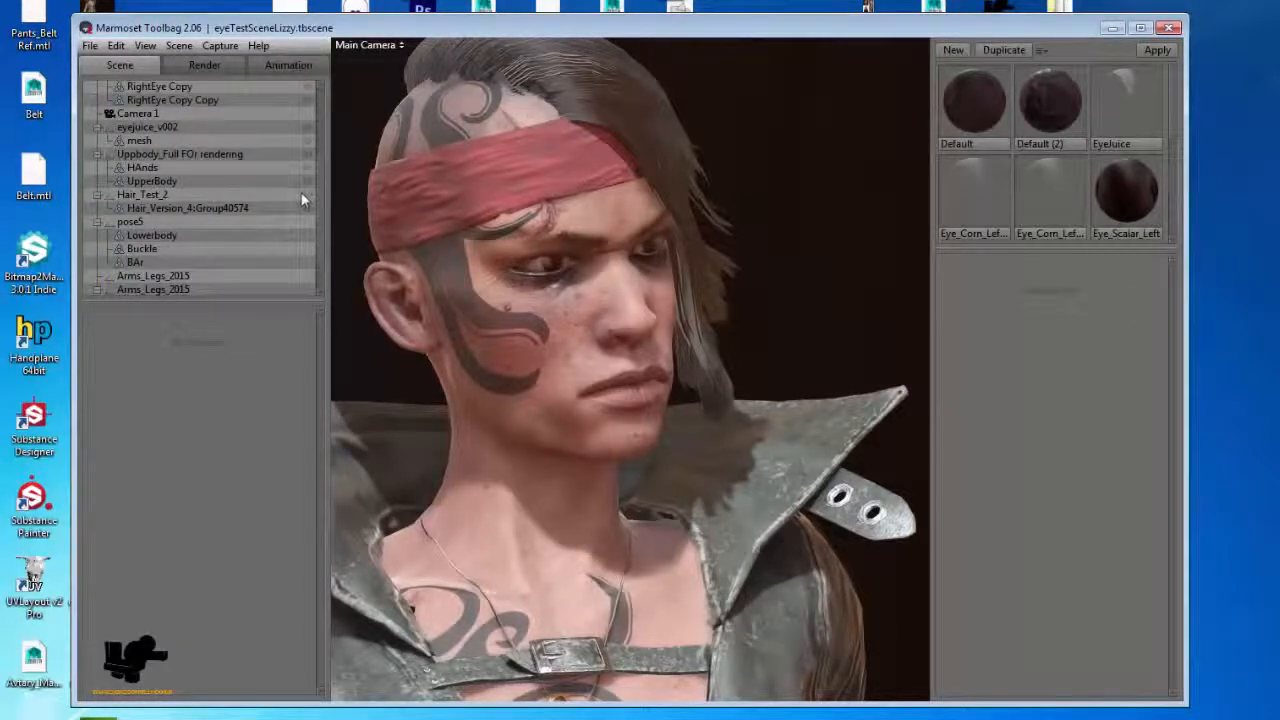
{"action": "left_click", "coordinate": [307, 194]}
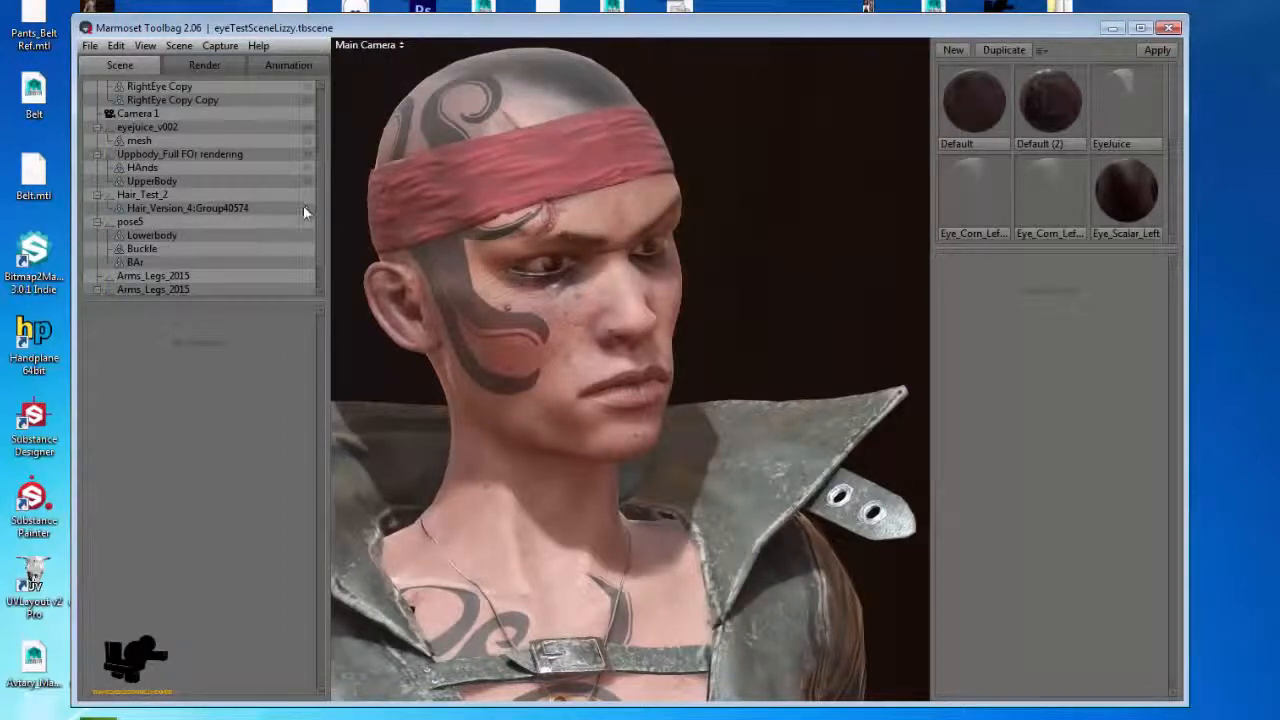
{"action": "left_click", "coordinate": [307, 154]}
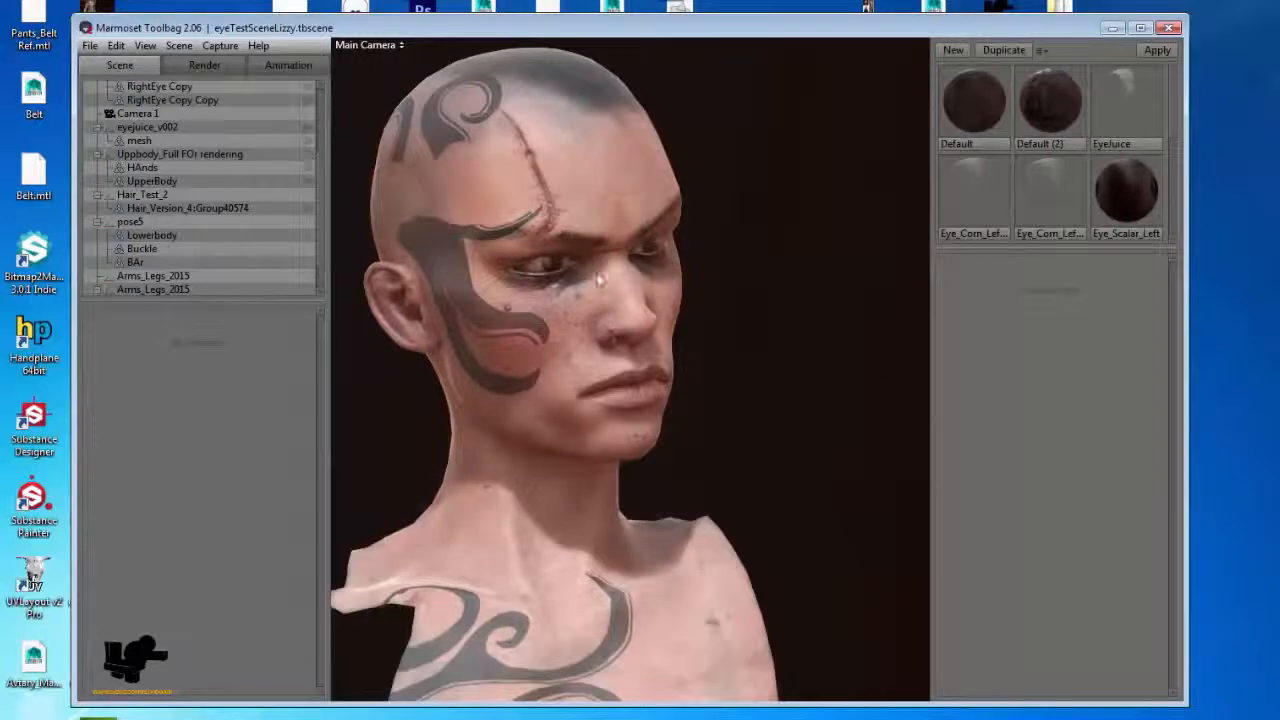
Switch the Substance settings of both Eye_Corn materials from eyeball to cornea mode
{"action": "mouse_move", "coordinate": [581, 282]}
{"action": "left_mouse_down"}
{"action": "mouse_move", "coordinate": [565, 290]}
{"action": "mouse_move", "coordinate": [661, 304]}
{"action": "mouse_move", "coordinate": [630, 300]}
{"action": "mouse_move", "coordinate": [616, 321]}
{"action": "mouse_move", "coordinate": [601, 270]}
{"action": "left_mouse_up"}
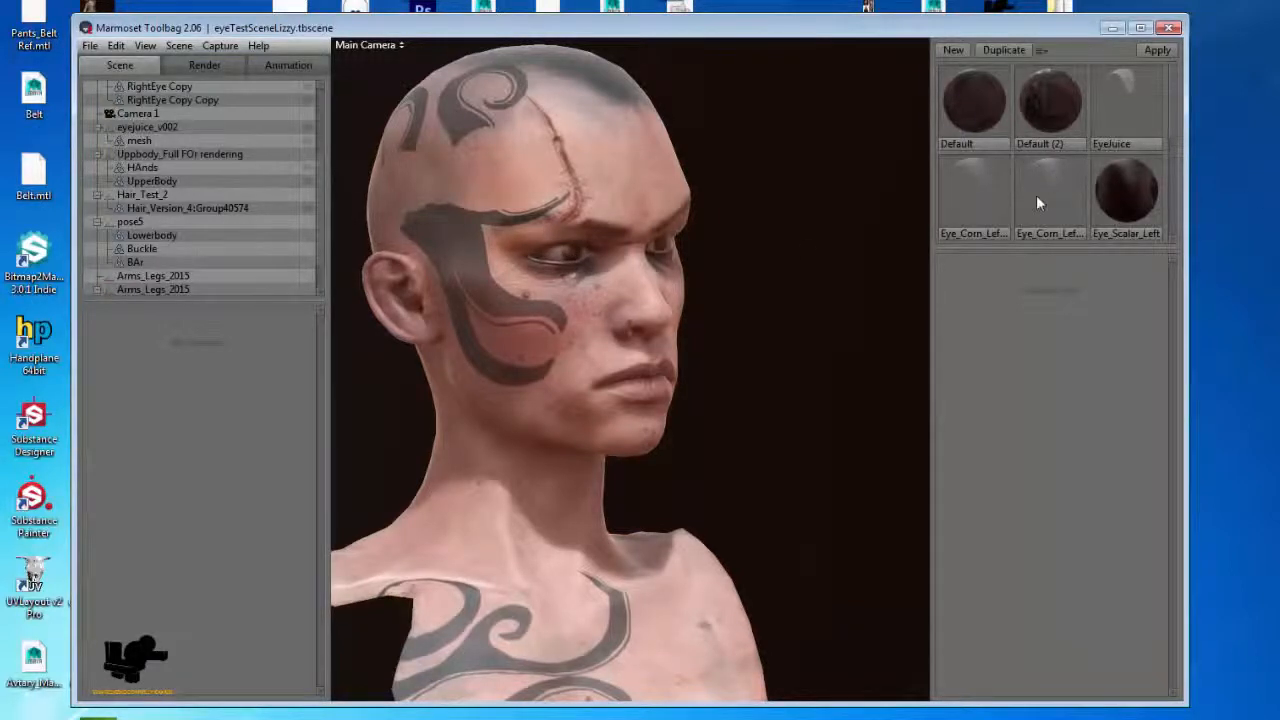
{"action": "left_click", "coordinate": [1005, 200]}
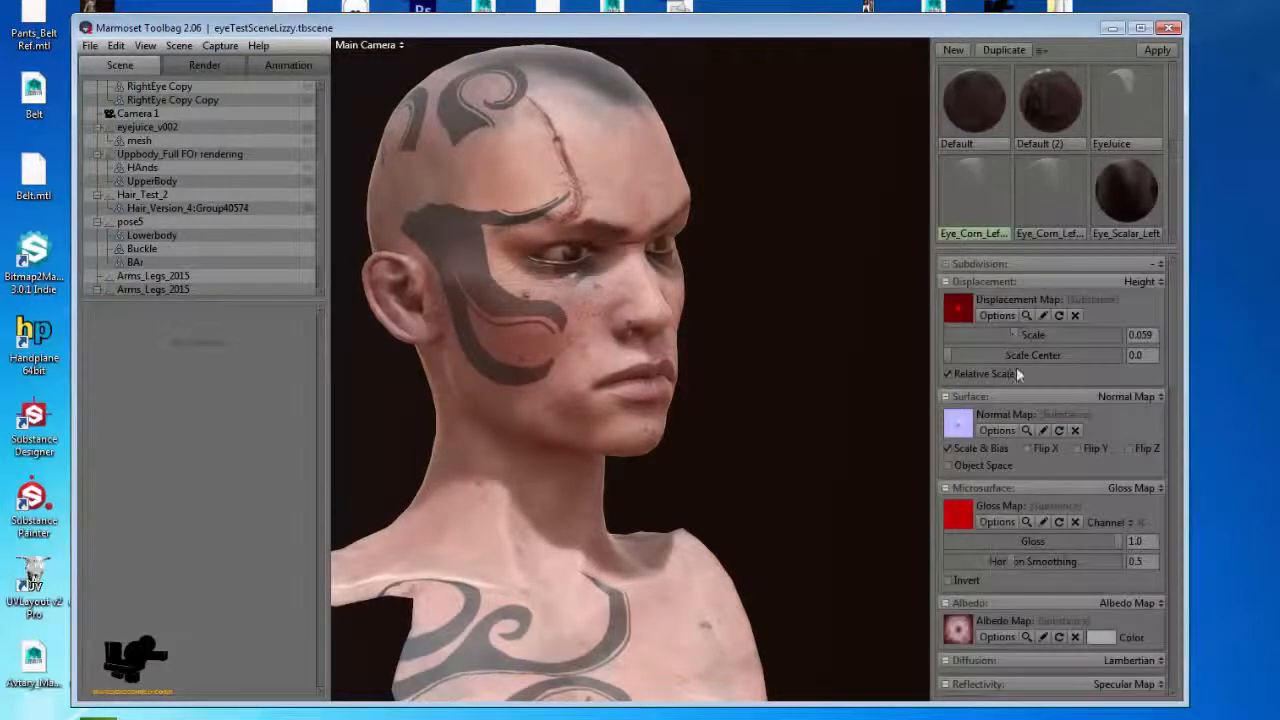
{"action": "scroll", "coordinate": [1020, 330], "scroll_direction": "down", "scroll_amount": 2}
{"action": "scroll", "coordinate": [1024, 444], "scroll_direction": "down", "scroll_amount": 5}
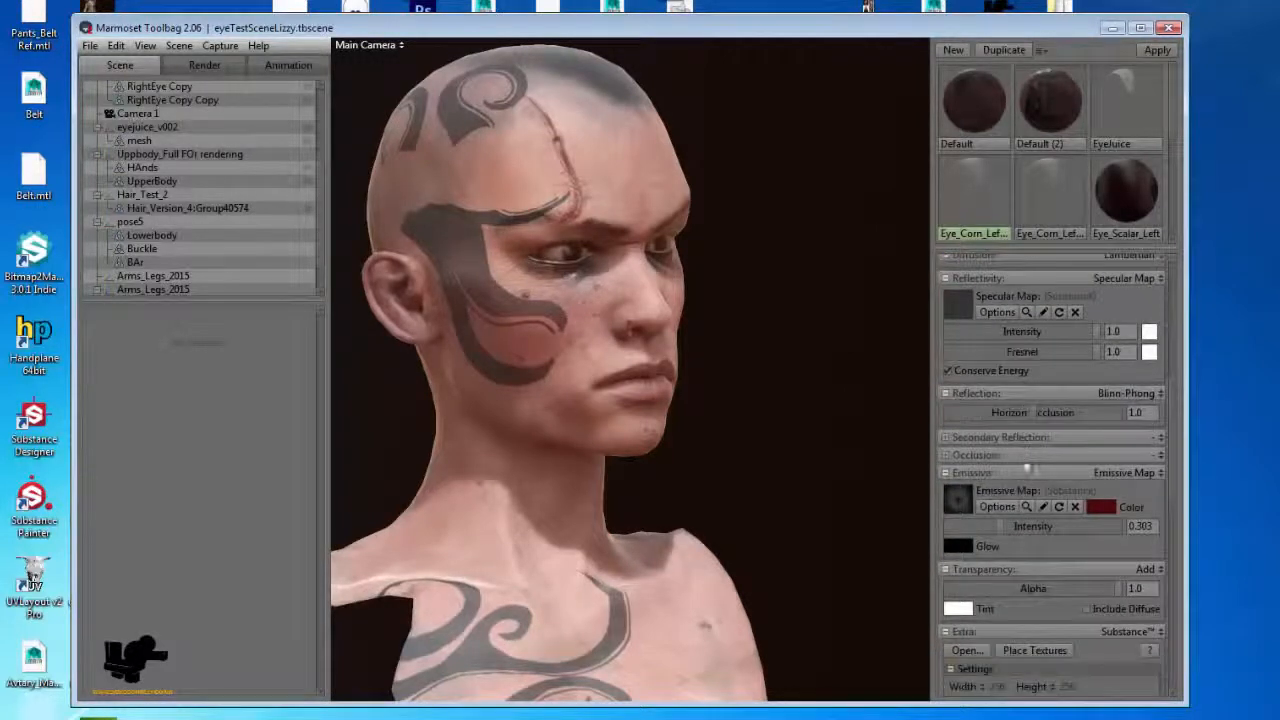
{"action": "scroll", "coordinate": [1027, 484], "scroll_direction": "down", "scroll_amount": 3}
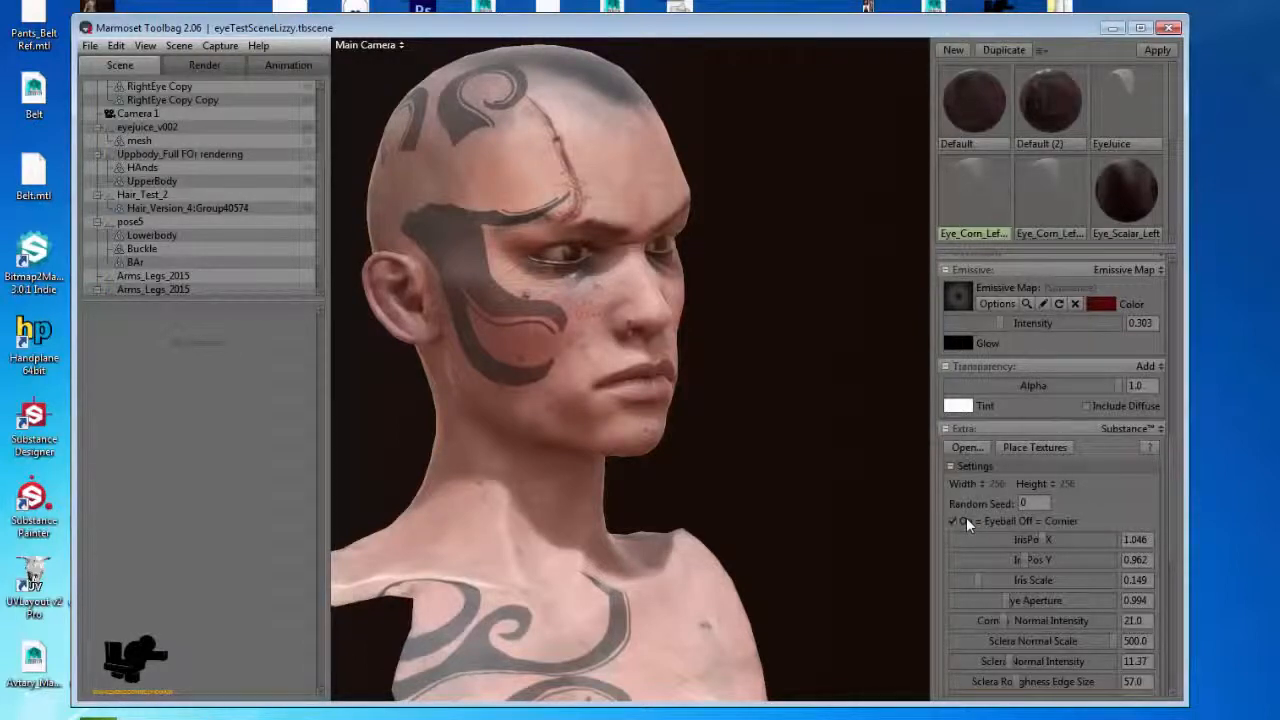
{"action": "left_click", "coordinate": [964, 520]}
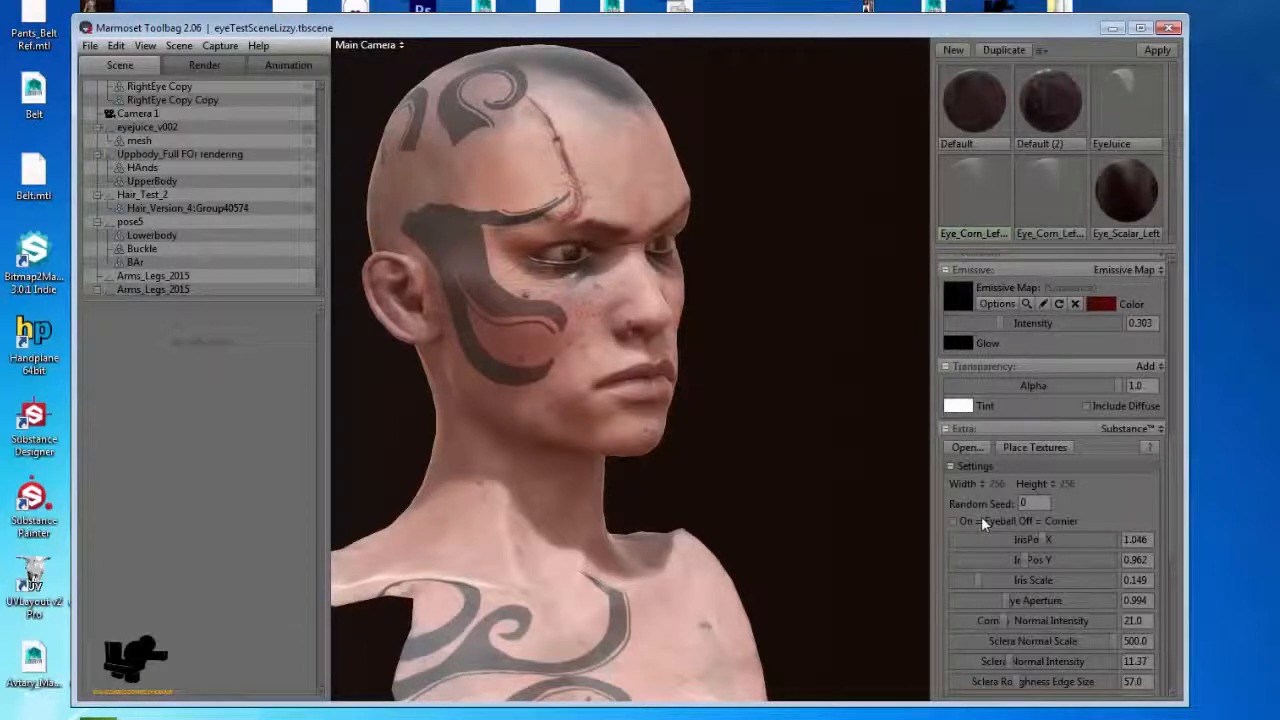
{"action": "left_click", "coordinate": [1040, 211]}
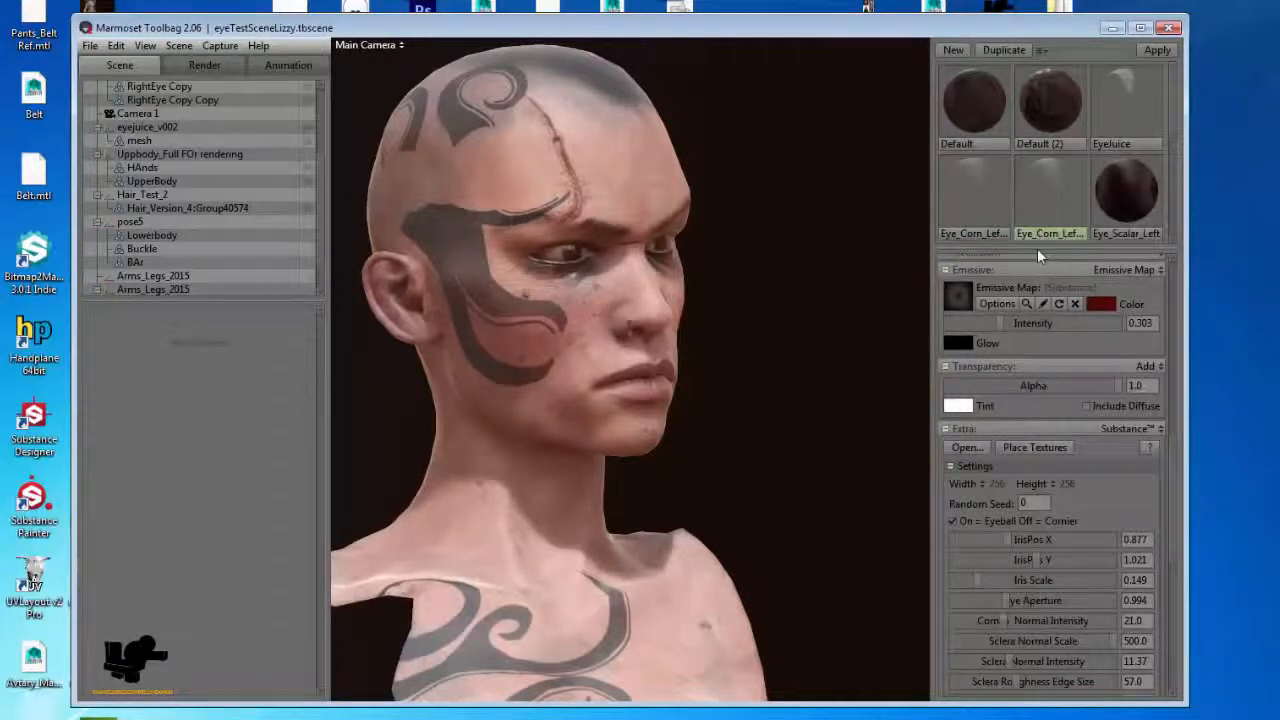
{"action": "left_click", "coordinate": [954, 522]}
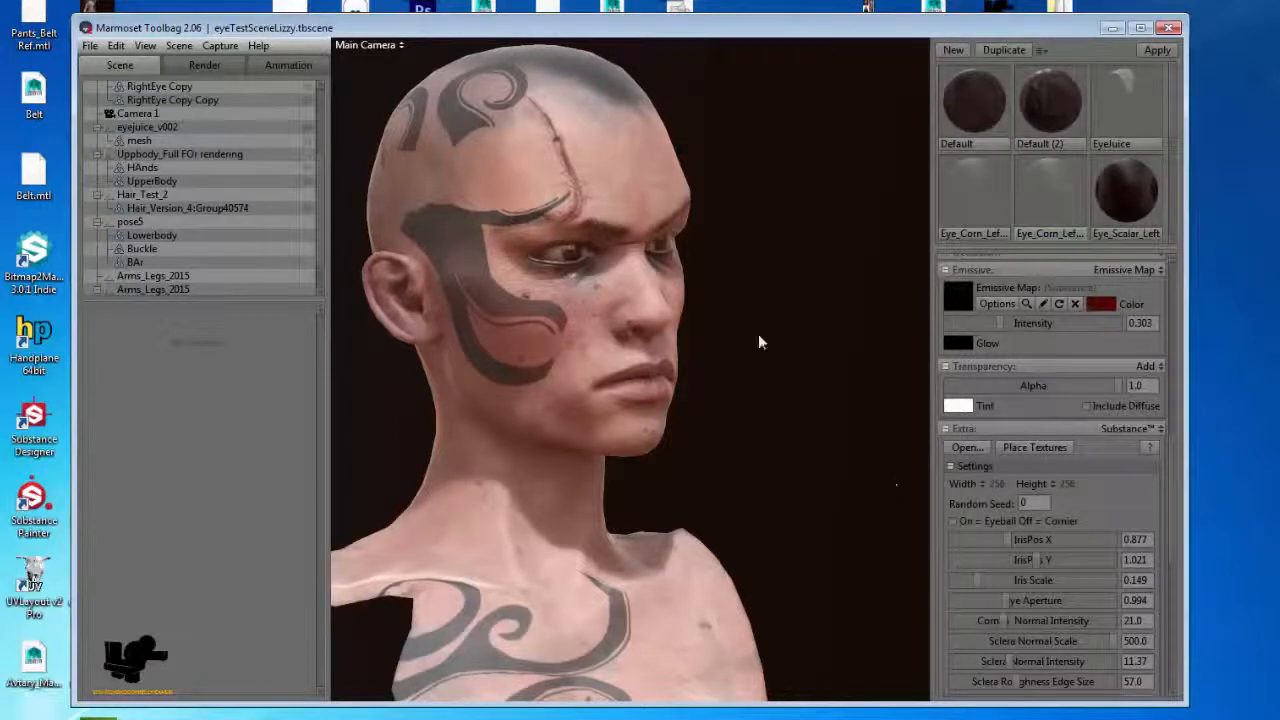
Examine the character's eyes with the cornea layer from several angles and distances
{"action": "left_click_drag", "start_coordinate": [724, 320], "coordinate": [695, 360]}
{"action": "right_click_drag", "start_coordinate": [592, 60], "coordinate": [612, 255]}
{"action": "left_click_drag", "start_coordinate": [613, 255], "coordinate": [652, 287]}
{"action": "right_click_drag", "start_coordinate": [652, 287], "coordinate": [752, 462]}
{"action": "left_click_drag", "start_coordinate": [752, 440], "coordinate": [614, 273]}
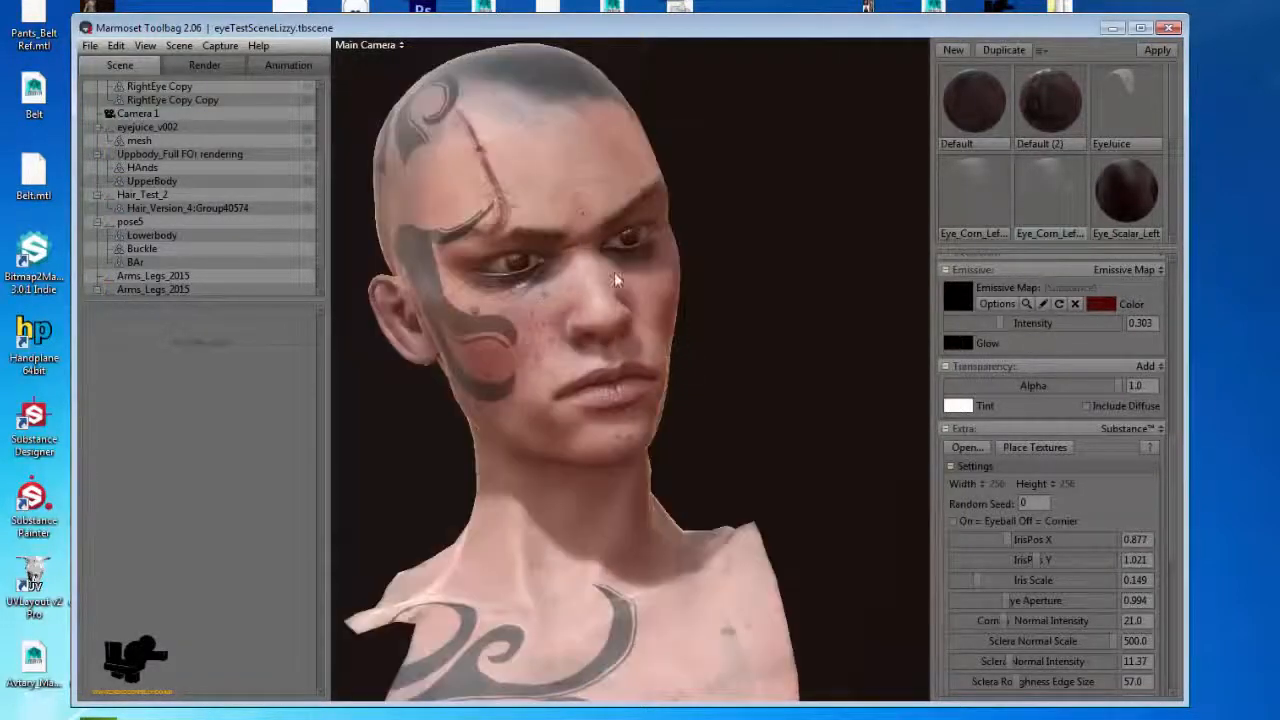
{"action": "left_click_drag", "start_coordinate": [757, 329], "coordinate": [632, 238]}
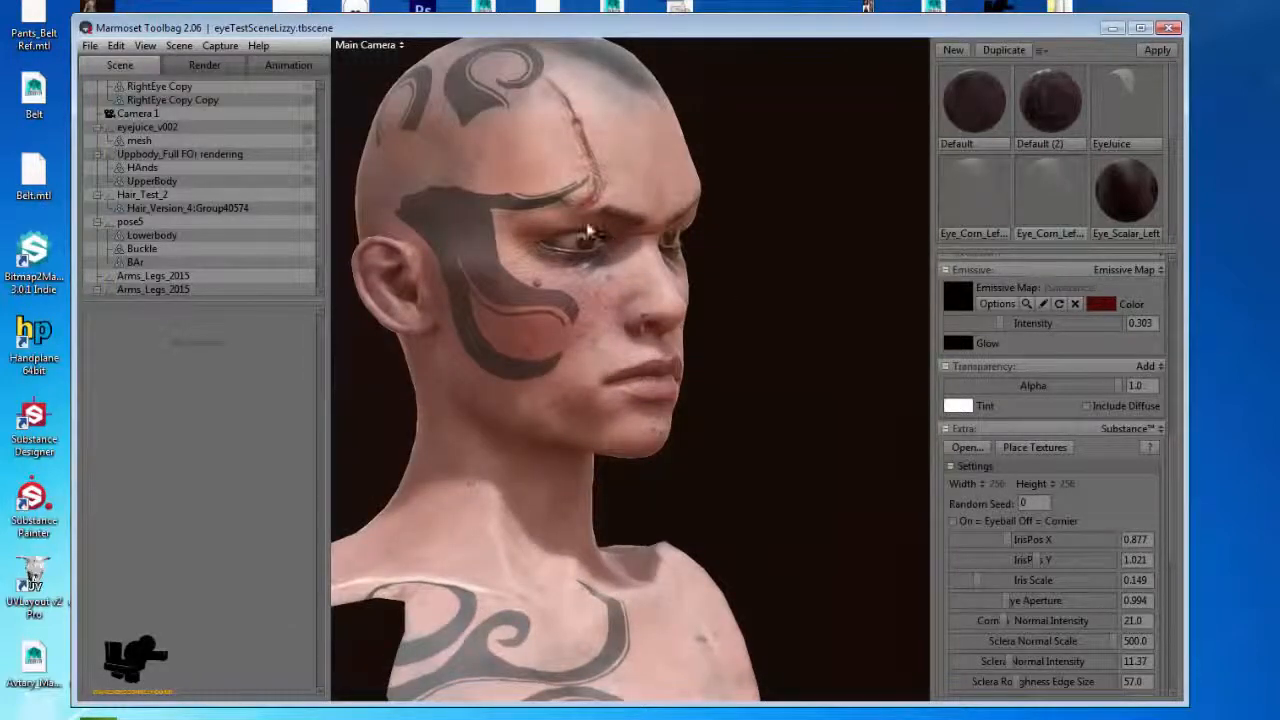
{"action": "right_click_drag", "start_coordinate": [651, 195], "coordinate": [640, 156]}
{"action": "left_click_drag", "start_coordinate": [642, 162], "coordinate": [565, 183]}
{"action": "left_click_drag", "start_coordinate": [663, 211], "coordinate": [517, 213]}
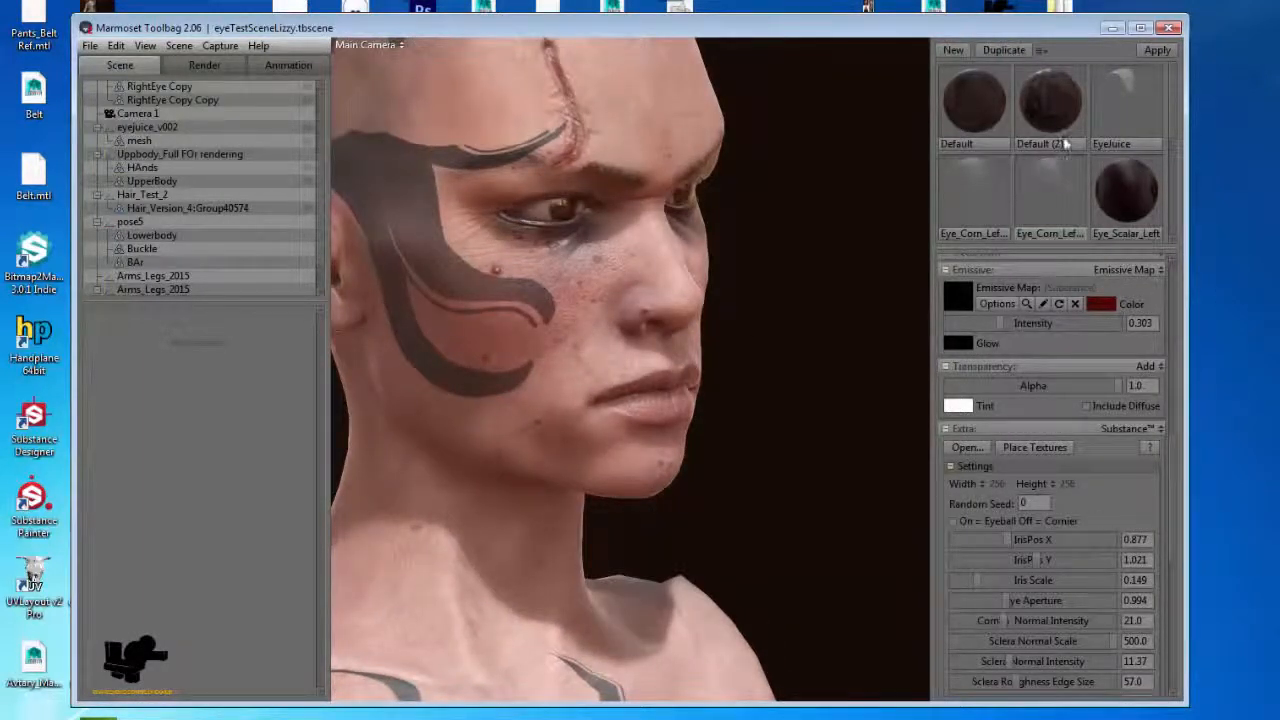
{"action": "left_click_drag", "start_coordinate": [752, 236], "coordinate": [658, 259]}
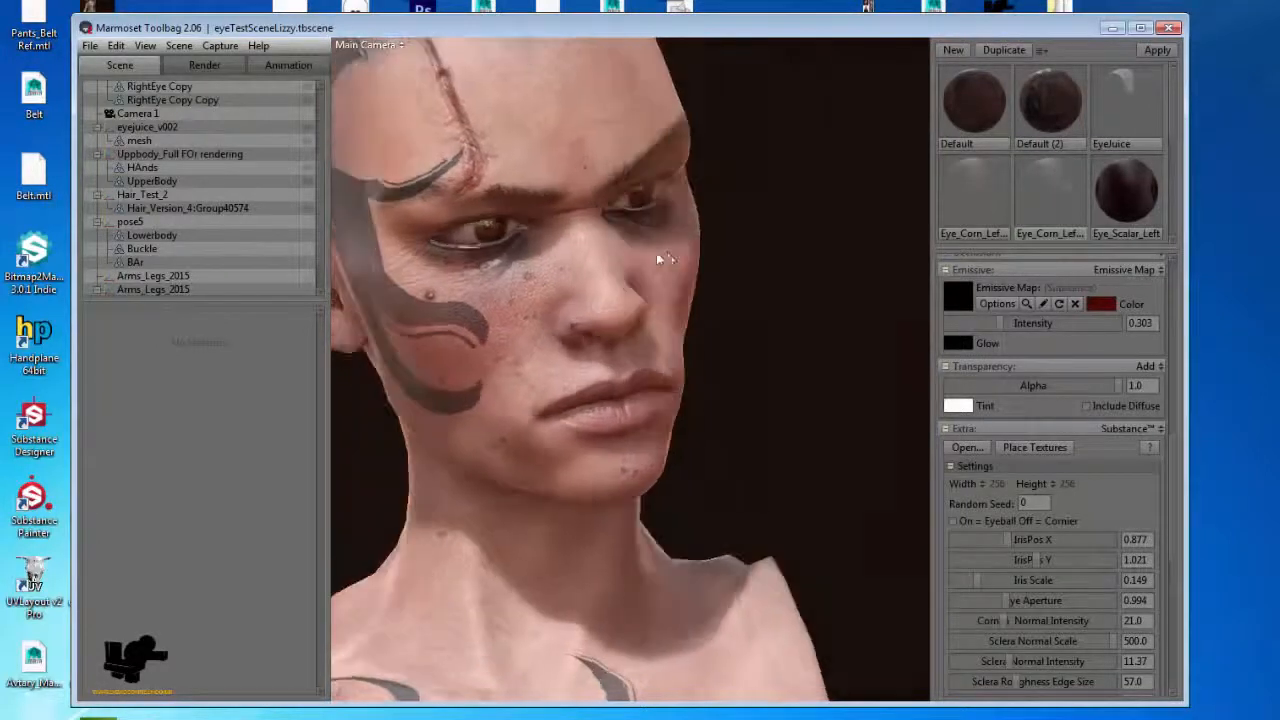
Shift the iris in the right eye's sclera material to IrisPos X 0.886 and IrisPos Y 1.029
{"action": "scroll", "coordinate": [1069, 188], "scroll_direction": "down", "scroll_amount": 2}
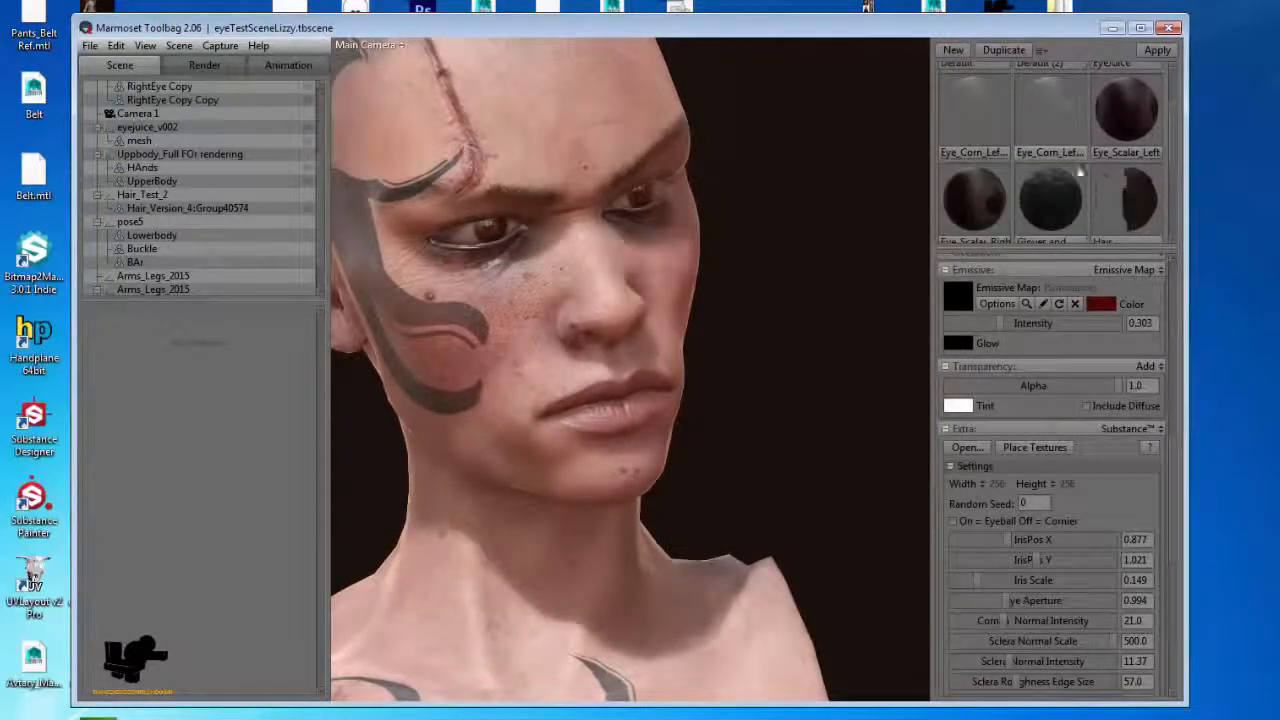
{"action": "left_click", "coordinate": [982, 202]}
{"action": "left_click_drag", "start_coordinate": [755, 241], "coordinate": [700, 214]}
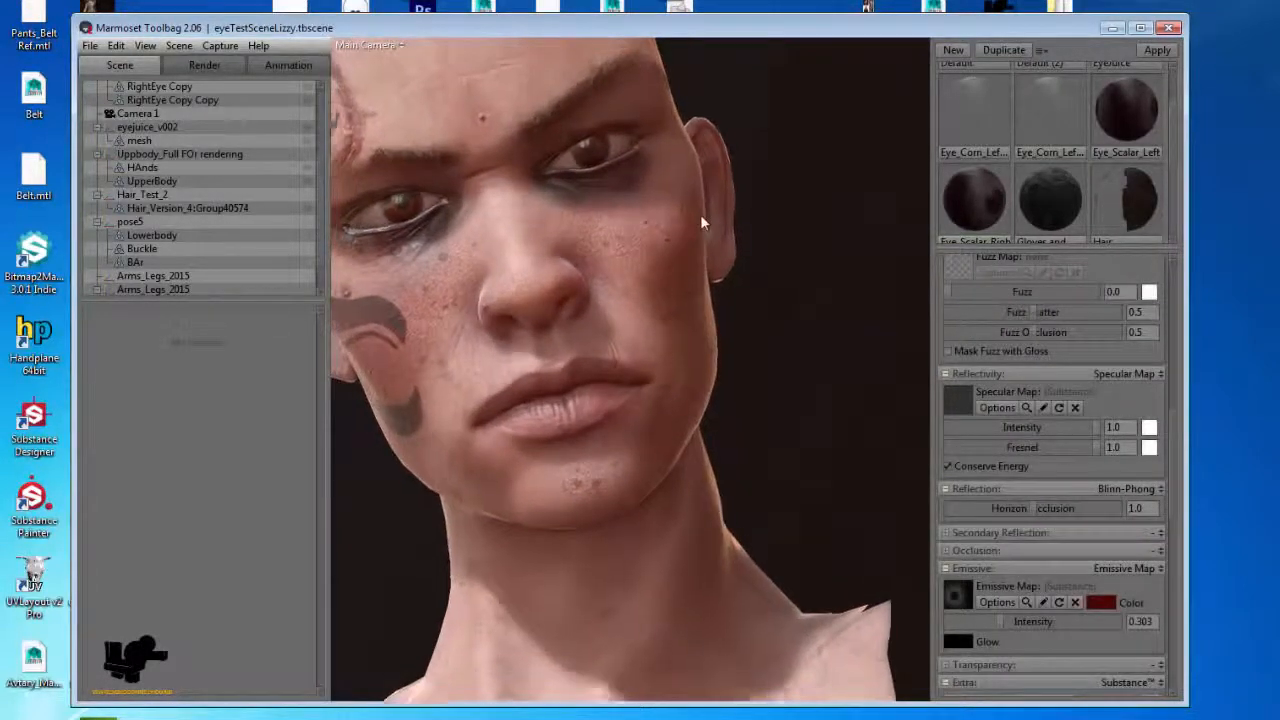
{"action": "scroll", "coordinate": [995, 430], "scroll_direction": "down", "scroll_amount": 5}
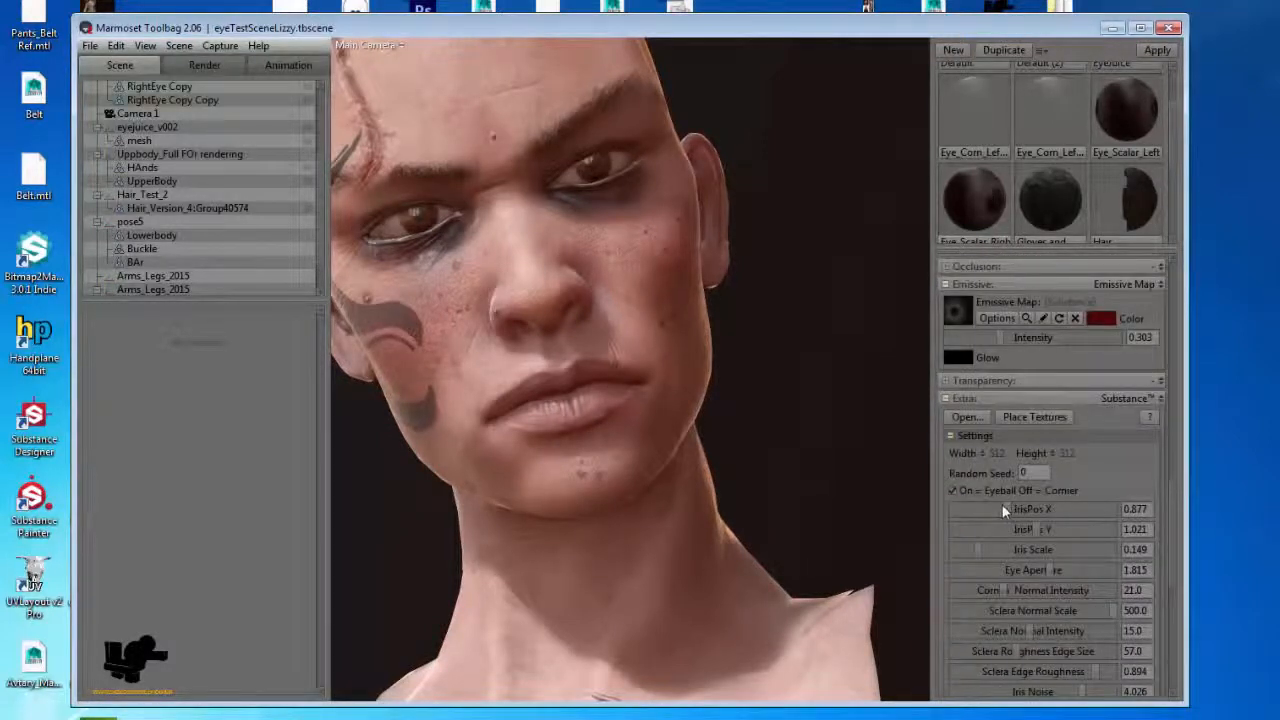
{"action": "mouse_move", "coordinate": [1005, 508]}
{"action": "left_mouse_down"}
{"action": "mouse_move", "coordinate": [1018, 508]}
{"action": "mouse_move", "coordinate": [985, 507]}
{"action": "mouse_move", "coordinate": [1030, 508]}
{"action": "mouse_move", "coordinate": [1001, 509]}
{"action": "left_mouse_up"}
{"action": "left_click_drag", "start_coordinate": [1008, 509], "coordinate": [1012, 509]}
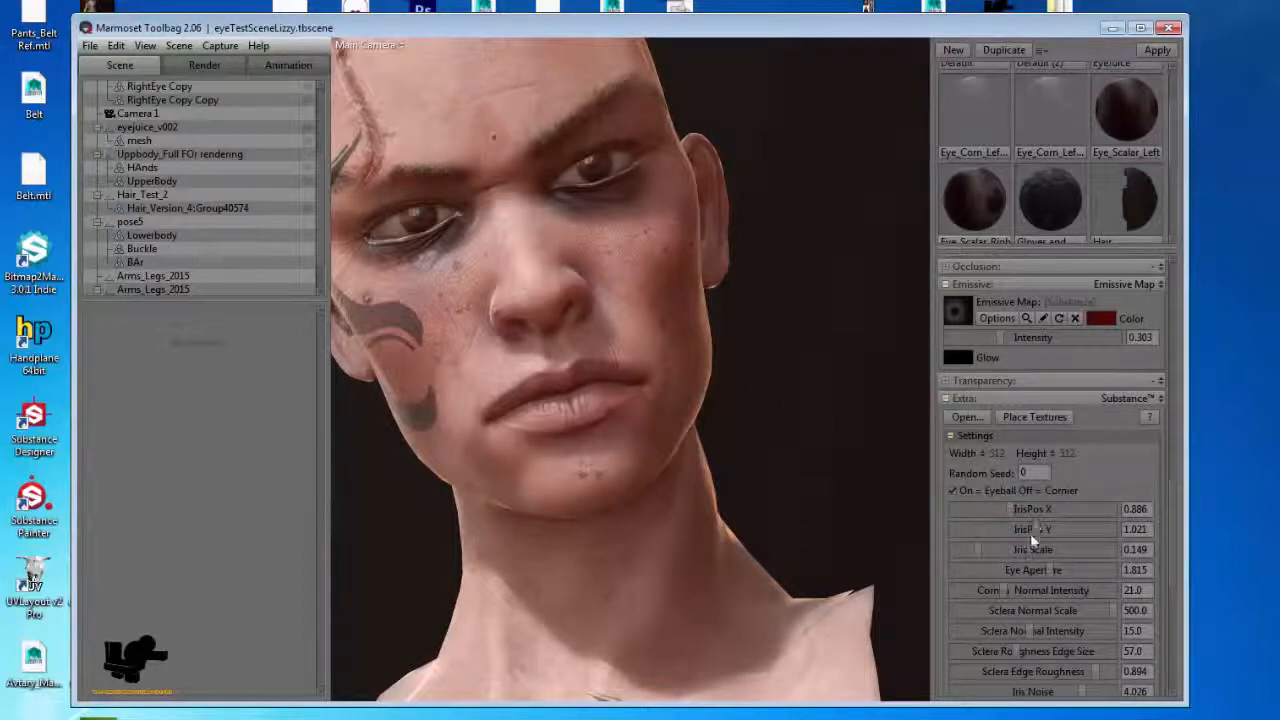
{"action": "left_click_drag", "start_coordinate": [998, 530], "coordinate": [1036, 530]}
Quit the eyeTestSceneLizzy scene without saving its changes
{"action": "right_click_drag", "start_coordinate": [812, 372], "coordinate": [806, 205]}
{"action": "left_click_drag", "start_coordinate": [790, 225], "coordinate": [1070, 485]}
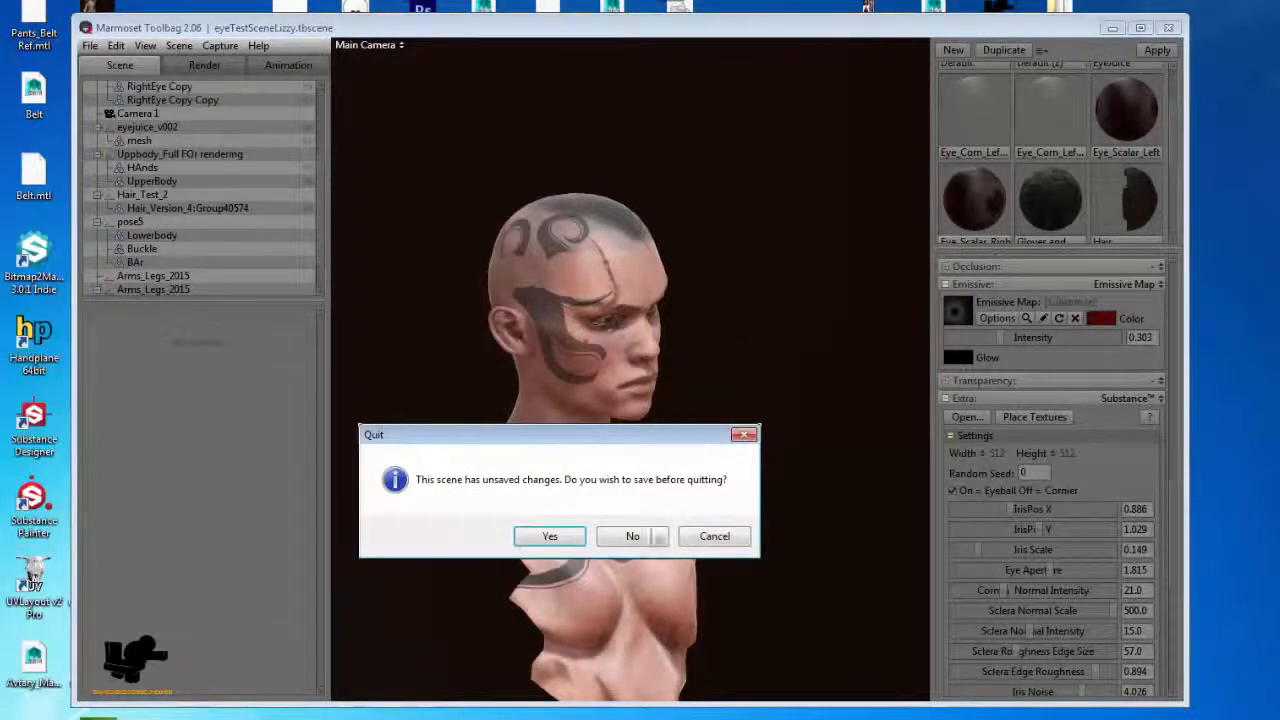
{"action": "left_click", "coordinate": [632, 536]}
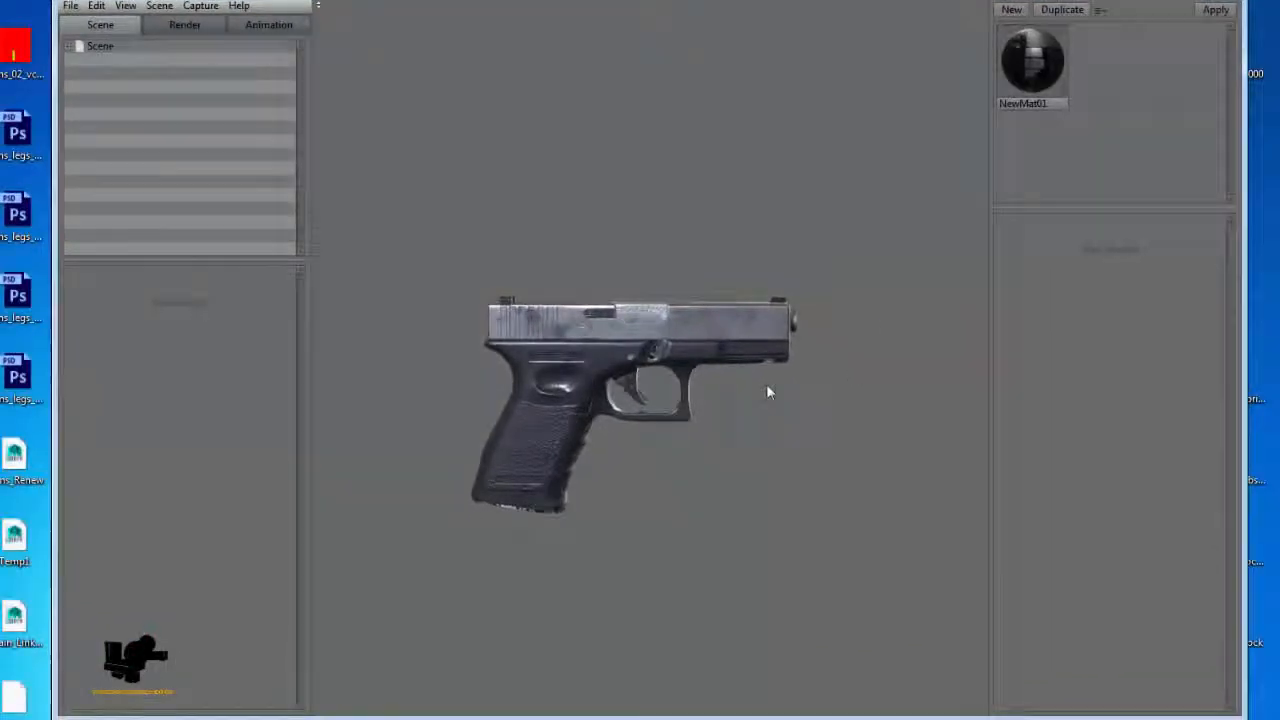
Raise the Dirt Level in the Substance settings of the pistol's NewMat01 material to 0.71
{"action": "left_click_drag", "start_coordinate": [597, 509], "coordinate": [937, 294]}
{"action": "left_click_drag", "start_coordinate": [569, 124], "coordinate": [958, 70], "text": "shift"}
{"action": "left_click_drag", "start_coordinate": [958, 70], "coordinate": [737, 154]}
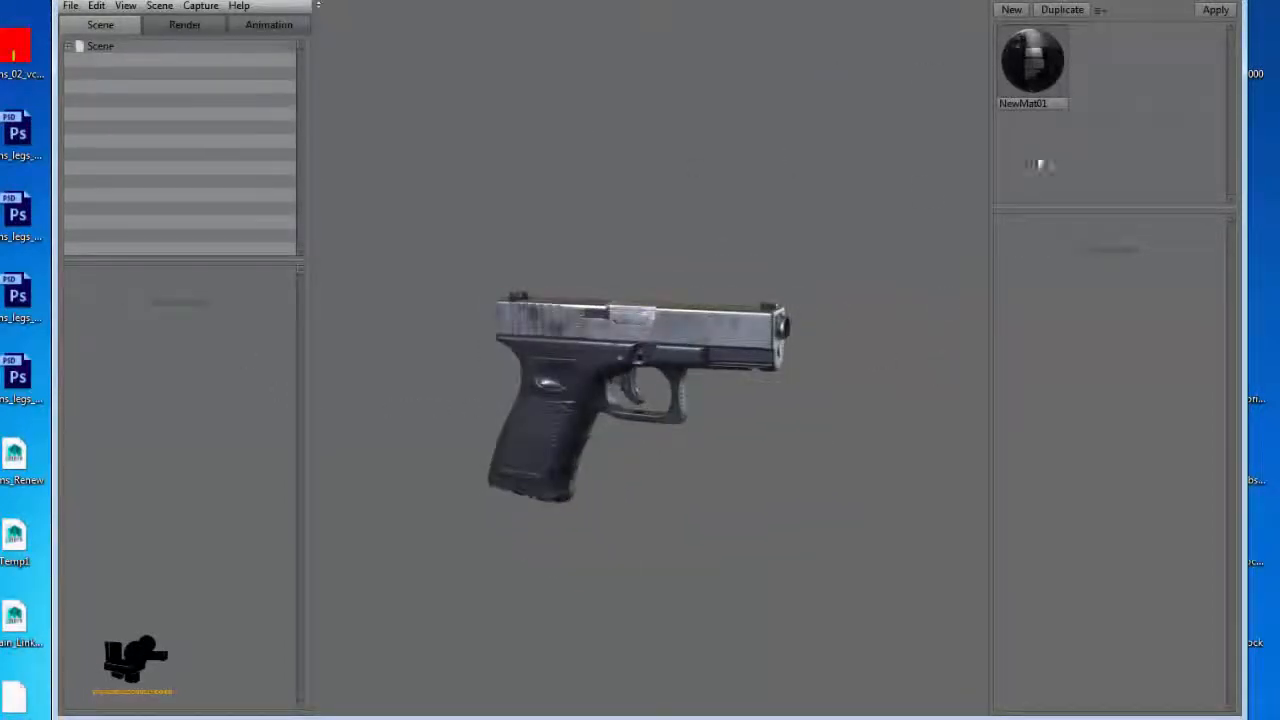
{"action": "left_click", "coordinate": [1064, 103]}
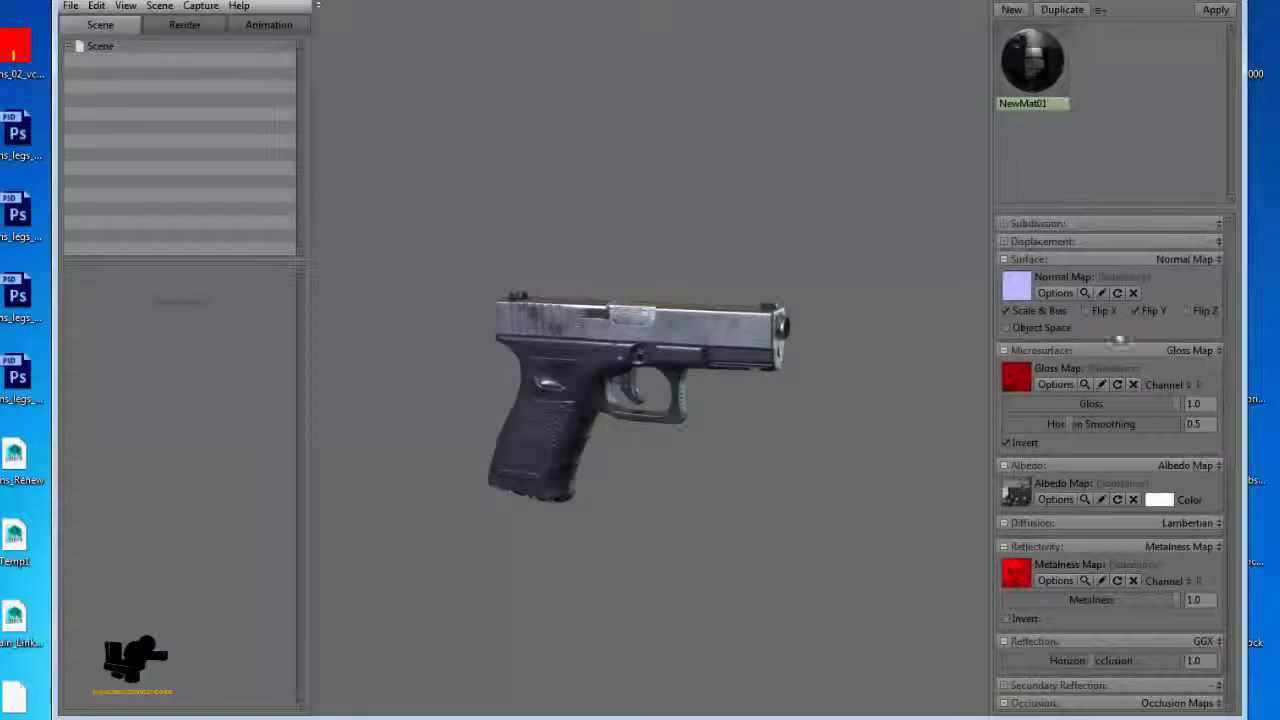
{"action": "scroll", "coordinate": [1100, 400], "scroll_direction": "down", "scroll_amount": 7}
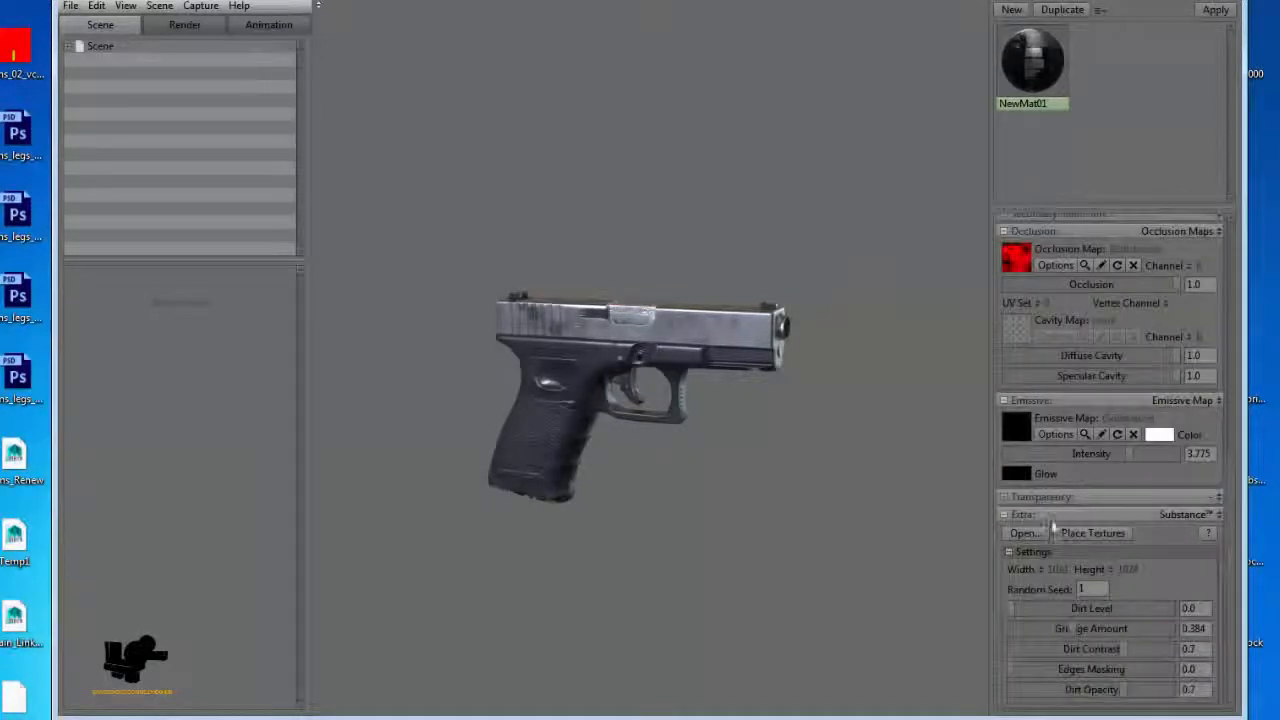
{"action": "left_click", "coordinate": [1040, 533]}
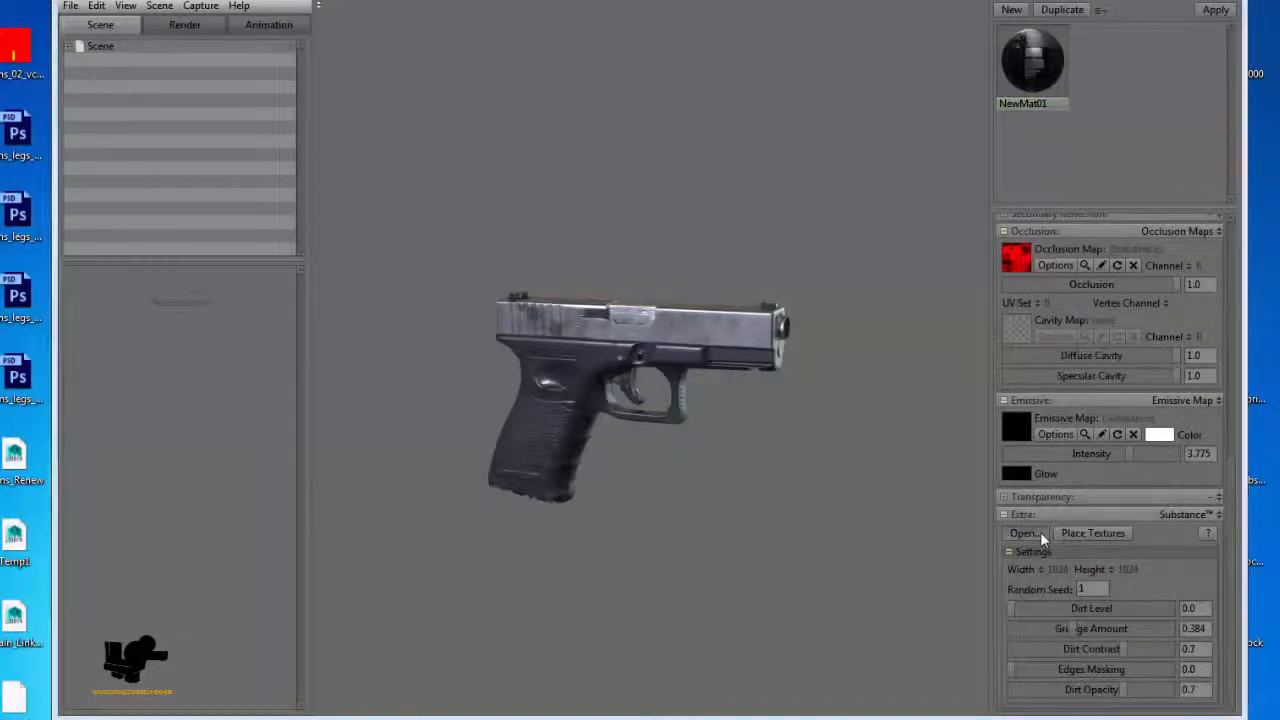
{"action": "left_click", "coordinate": [820, 479]}
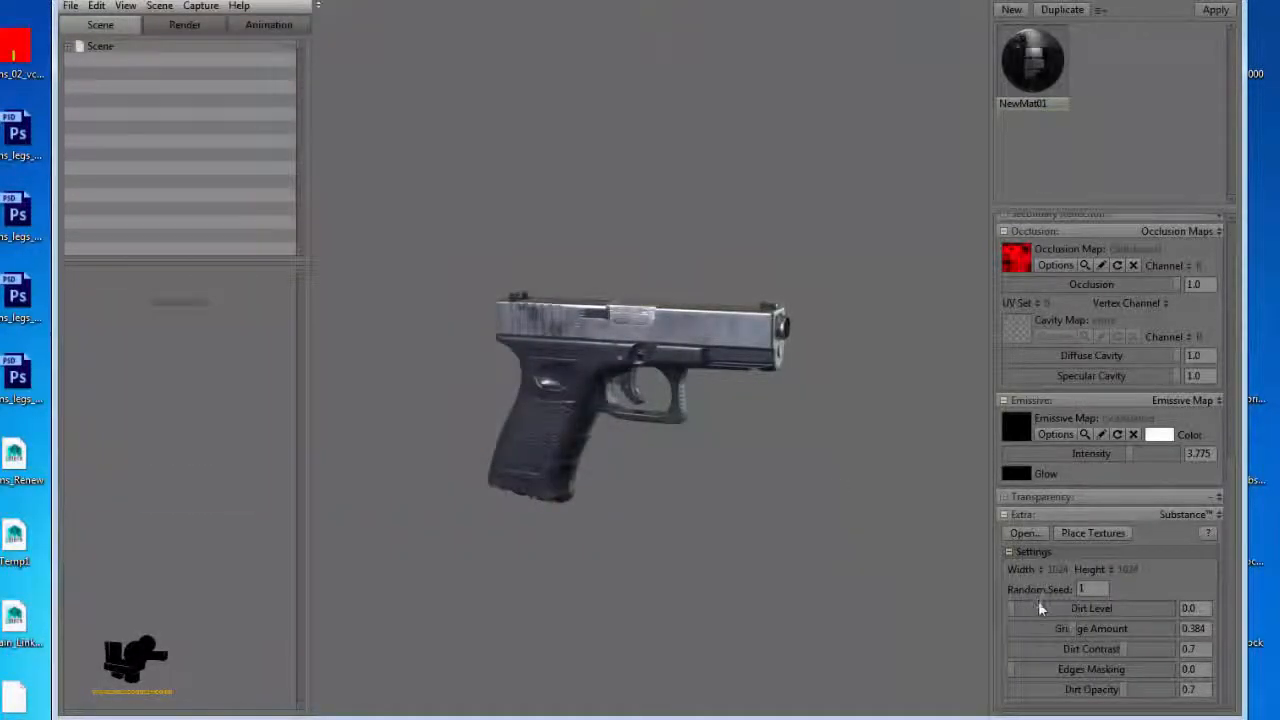
{"action": "left_click_drag", "start_coordinate": [1015, 614], "coordinate": [1124, 610]}
Examine the dirt on the pistol's slide and grip from both sides and from behind
{"action": "left_click_drag", "start_coordinate": [743, 321], "coordinate": [660, 516]}
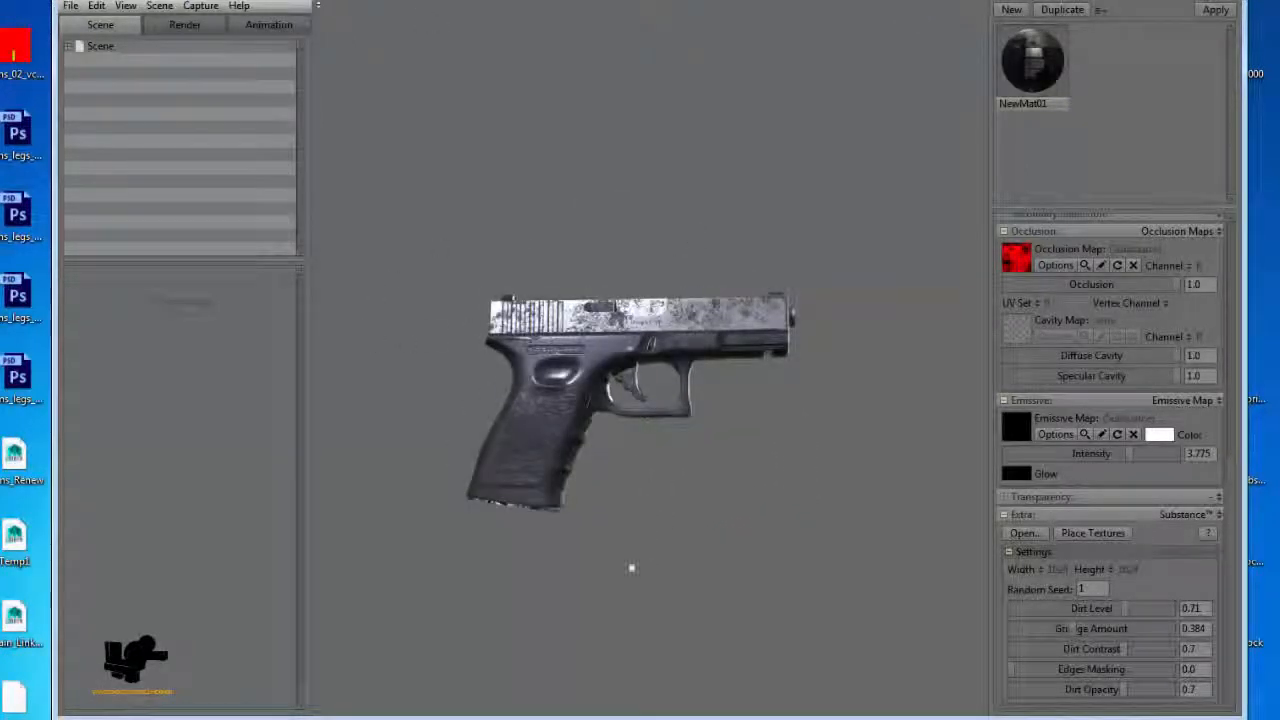
{"action": "left_click_drag", "start_coordinate": [631, 413], "coordinate": [672, 414]}
{"action": "scroll", "coordinate": [643, 390], "scroll_direction": "up", "scroll_amount": 3}
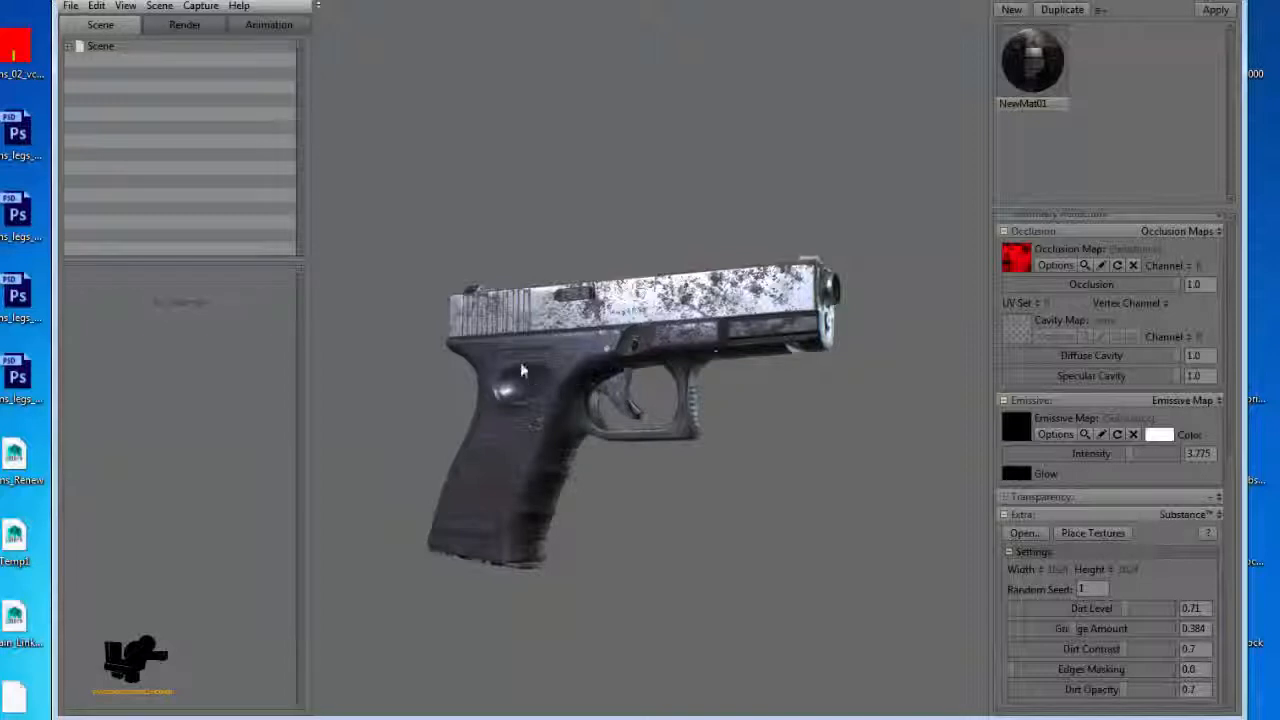
{"action": "left_click_drag", "start_coordinate": [523, 416], "coordinate": [745, 370]}
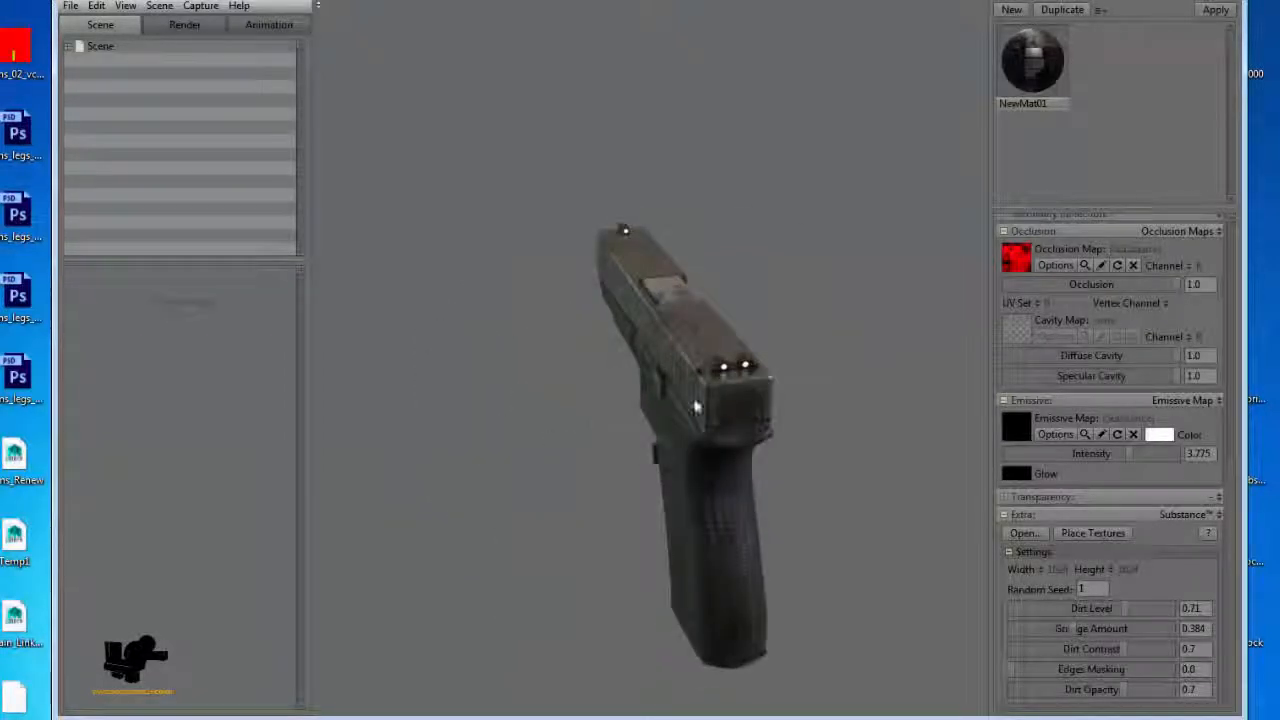
{"action": "left_click_drag", "start_coordinate": [693, 402], "coordinate": [765, 387]}
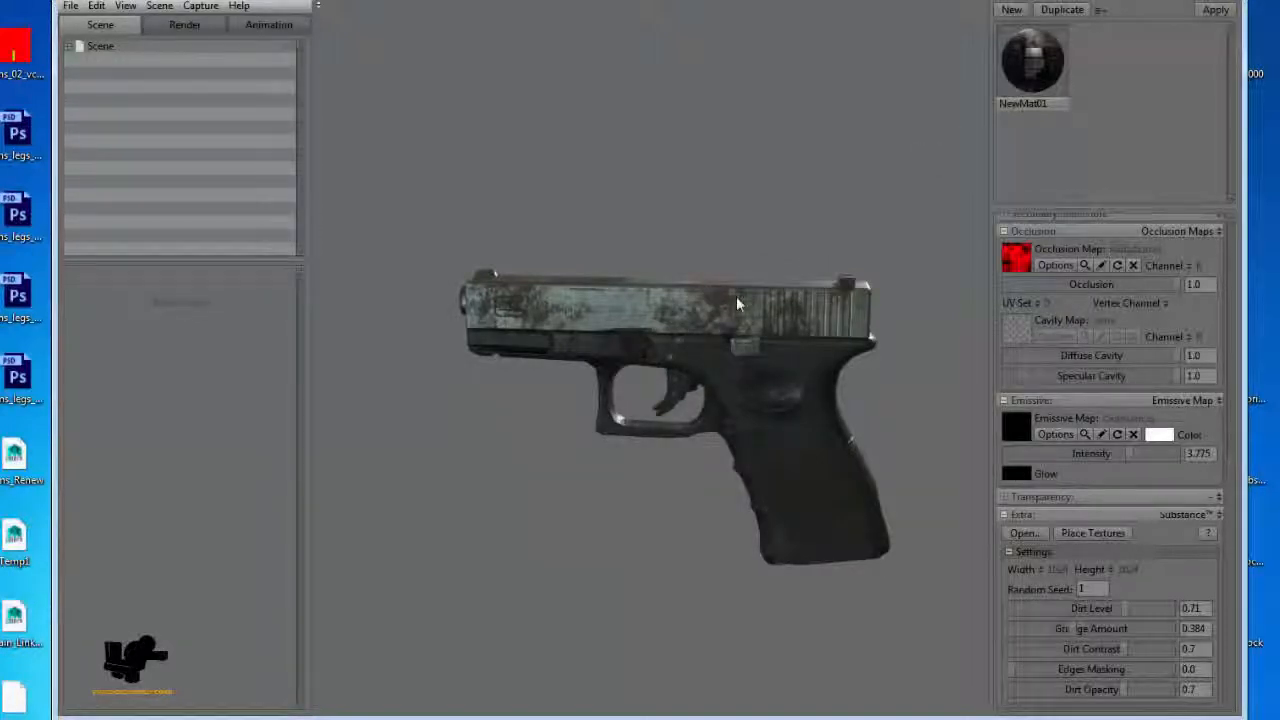
{"action": "left_click_drag", "start_coordinate": [736, 296], "coordinate": [741, 366]}
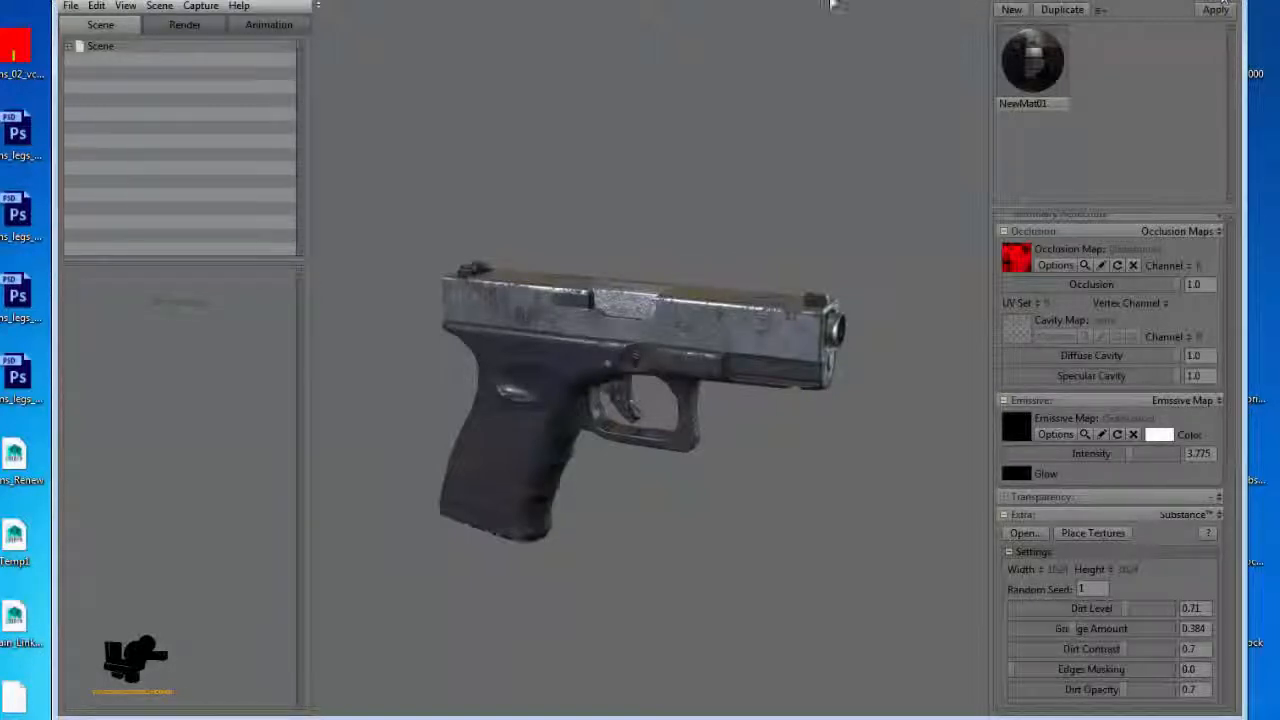
Shrink and reposition the Glock_Substance_Example scene window so that more of the desktop is uncovered
{"action": "left_click_drag", "start_coordinate": [741, 0], "coordinate": [878, 22]}
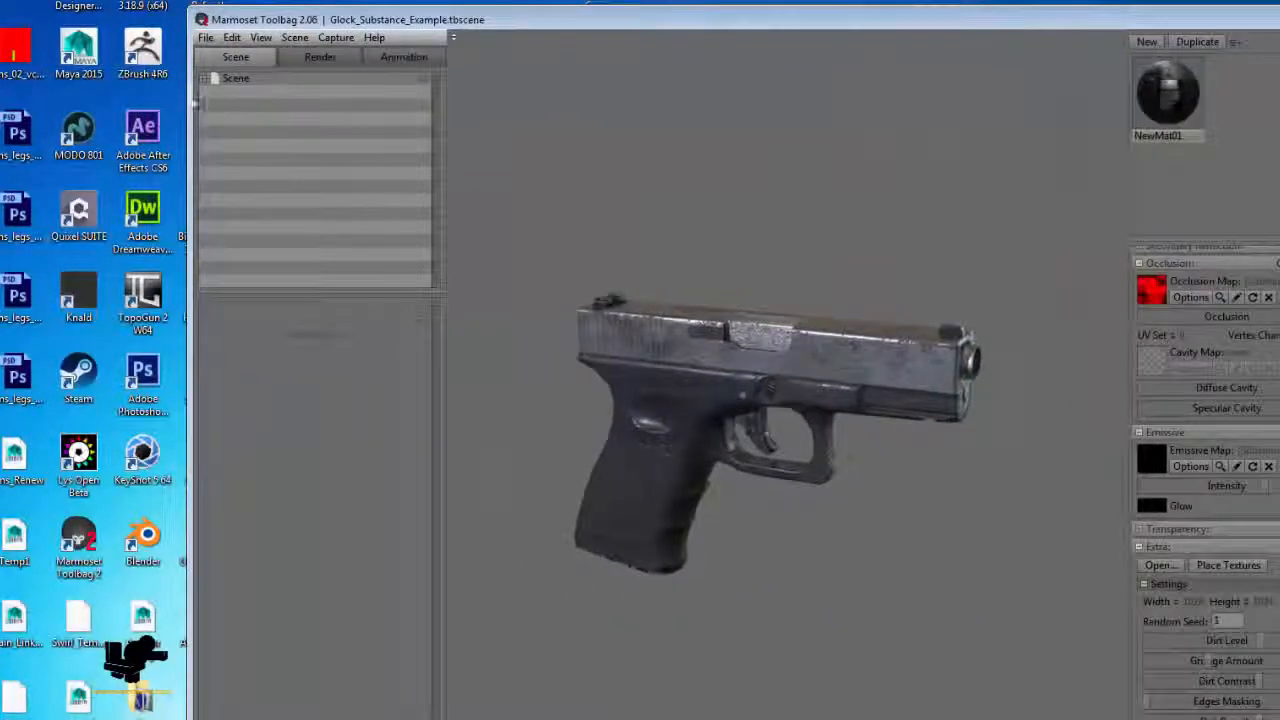
{"action": "left_click_drag", "start_coordinate": [195, 130], "coordinate": [437, 125]}
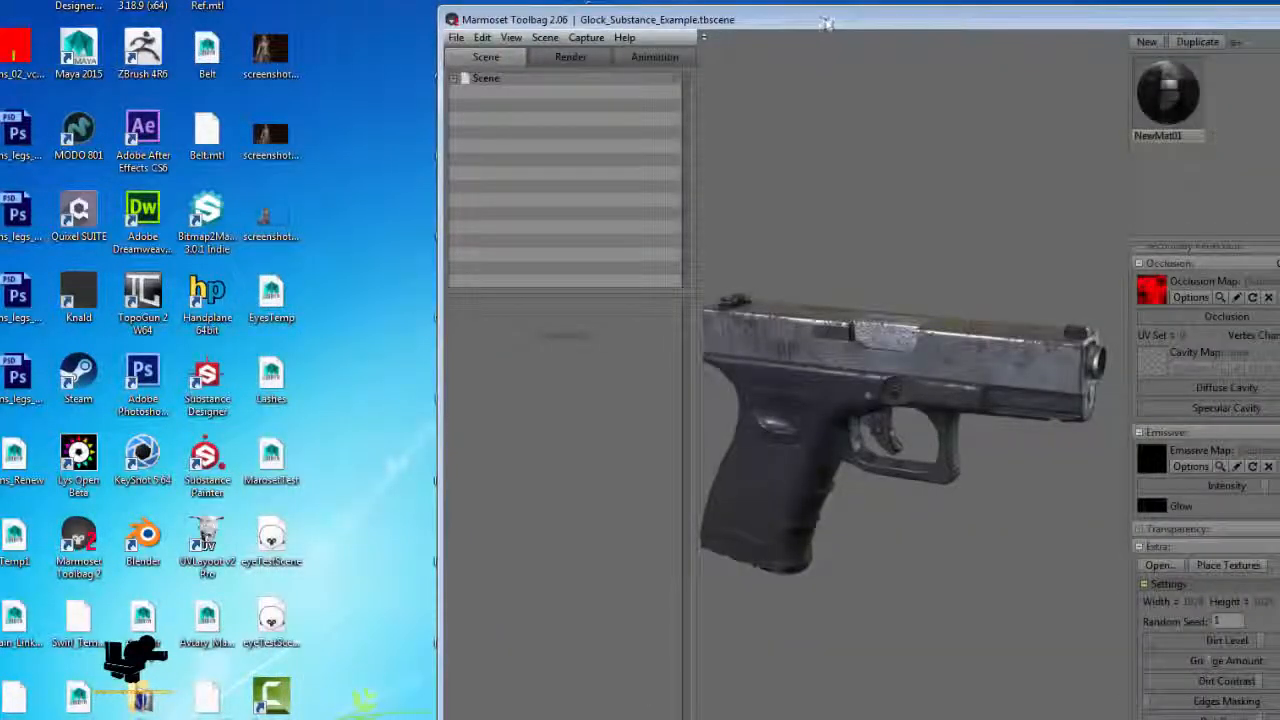
{"action": "left_click_drag", "start_coordinate": [792, 22], "coordinate": [683, 0]}
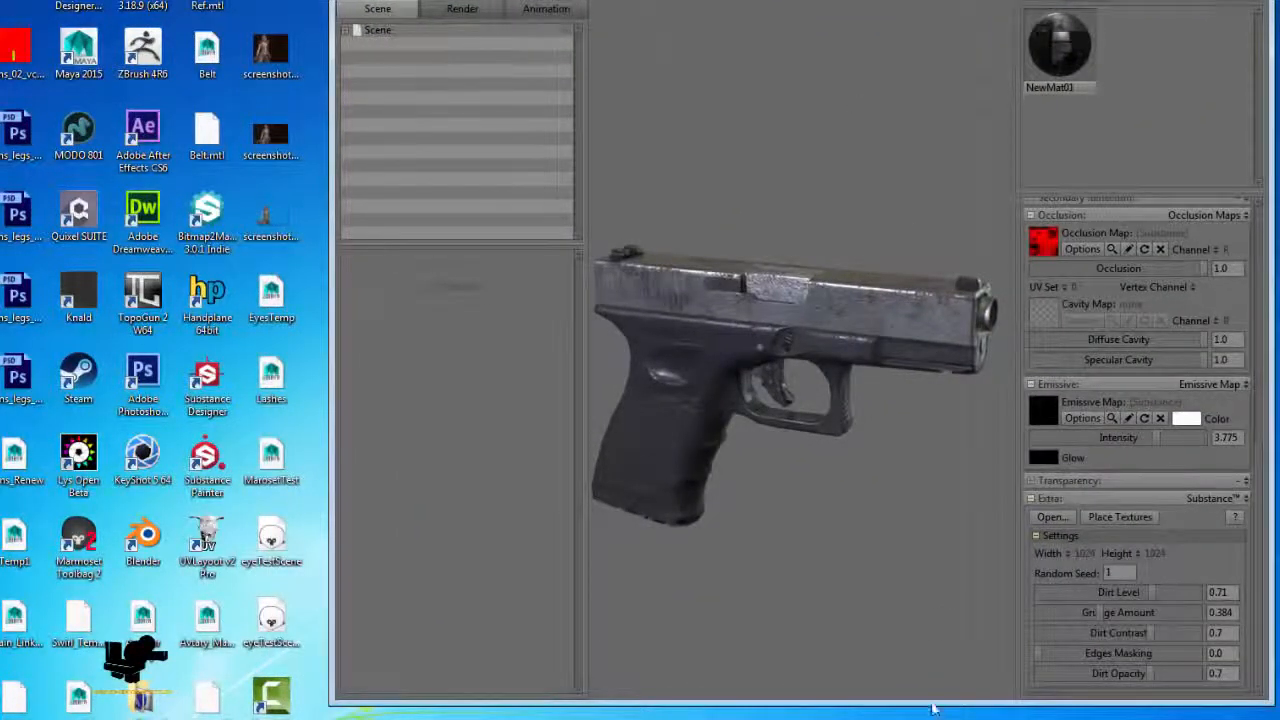
{"action": "left_click_drag", "start_coordinate": [931, 700], "coordinate": [920, 611]}
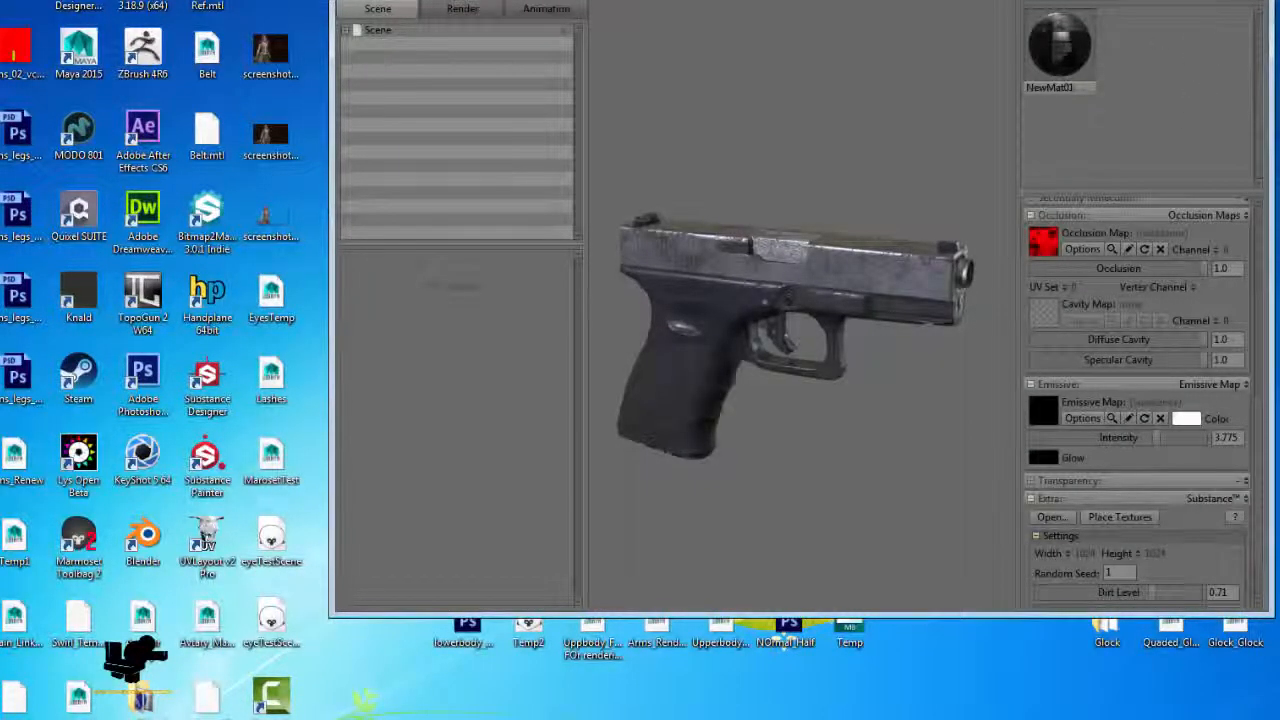
{"action": "left_click_drag", "start_coordinate": [1273, 0], "coordinate": [1229, 10]}
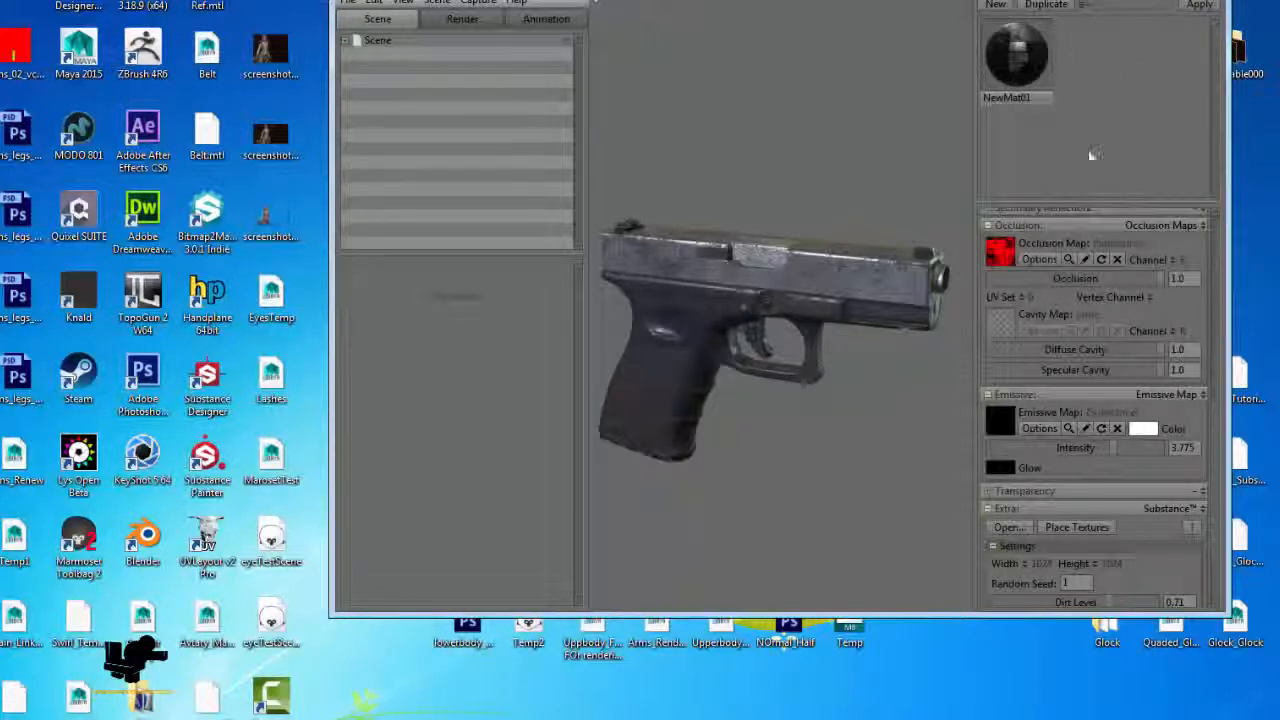
Review the map and Substance settings of NewMat01, and quit the pistol scene without saving
{"action": "scroll", "coordinate": [1155, 445], "scroll_direction": "up", "scroll_amount": 4}
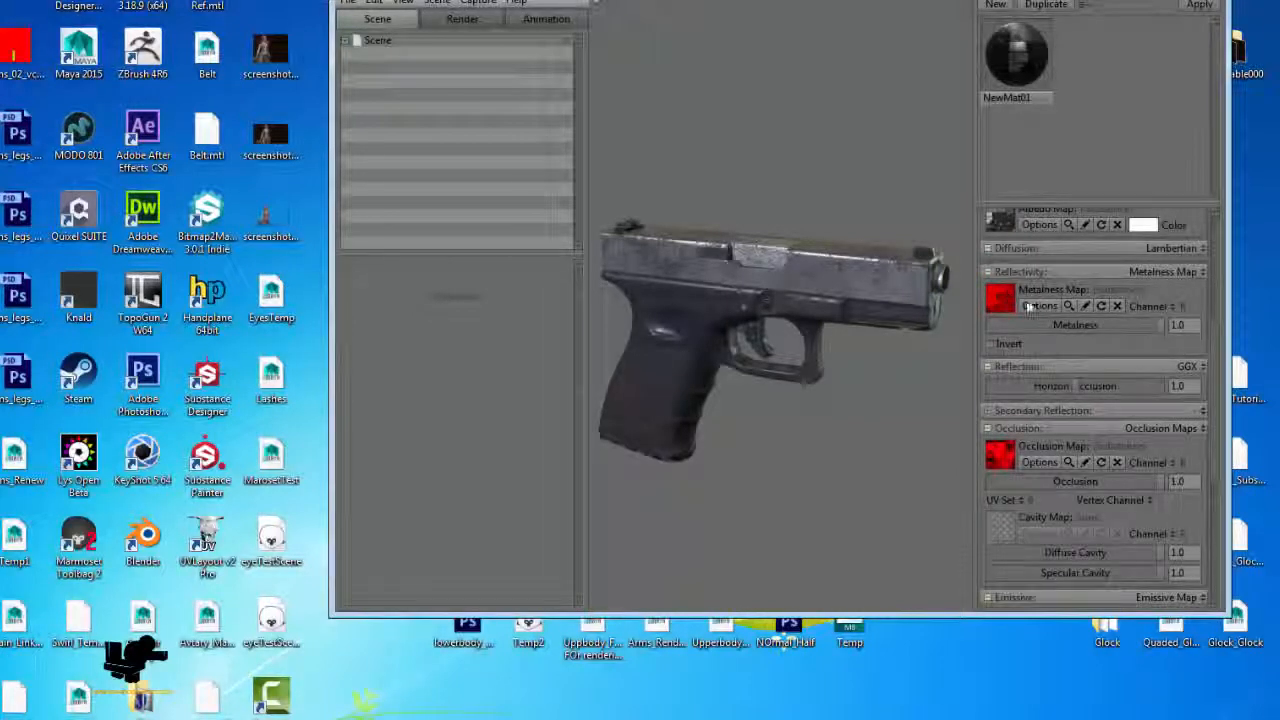
{"action": "scroll", "coordinate": [1100, 368], "scroll_direction": "down", "scroll_amount": 4}
{"action": "scroll", "coordinate": [1101, 368], "scroll_direction": "down", "scroll_amount": 1}
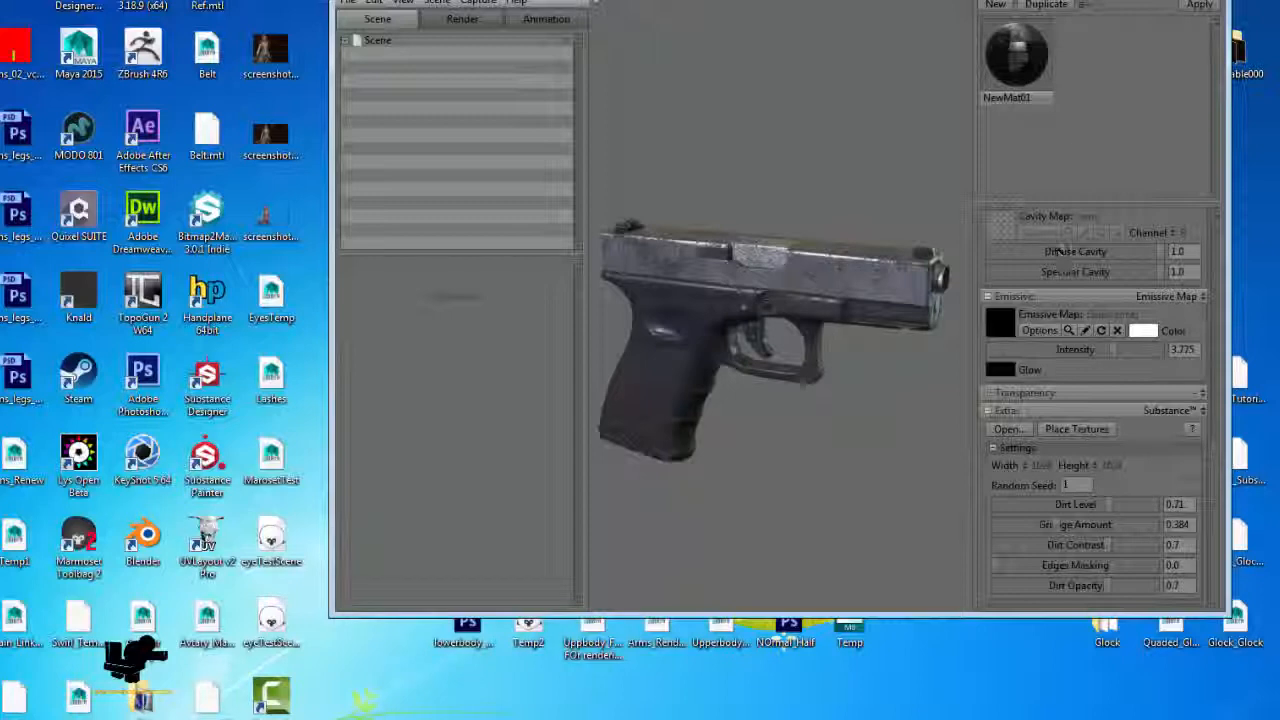
{"action": "key", "text": "alt+F4"}
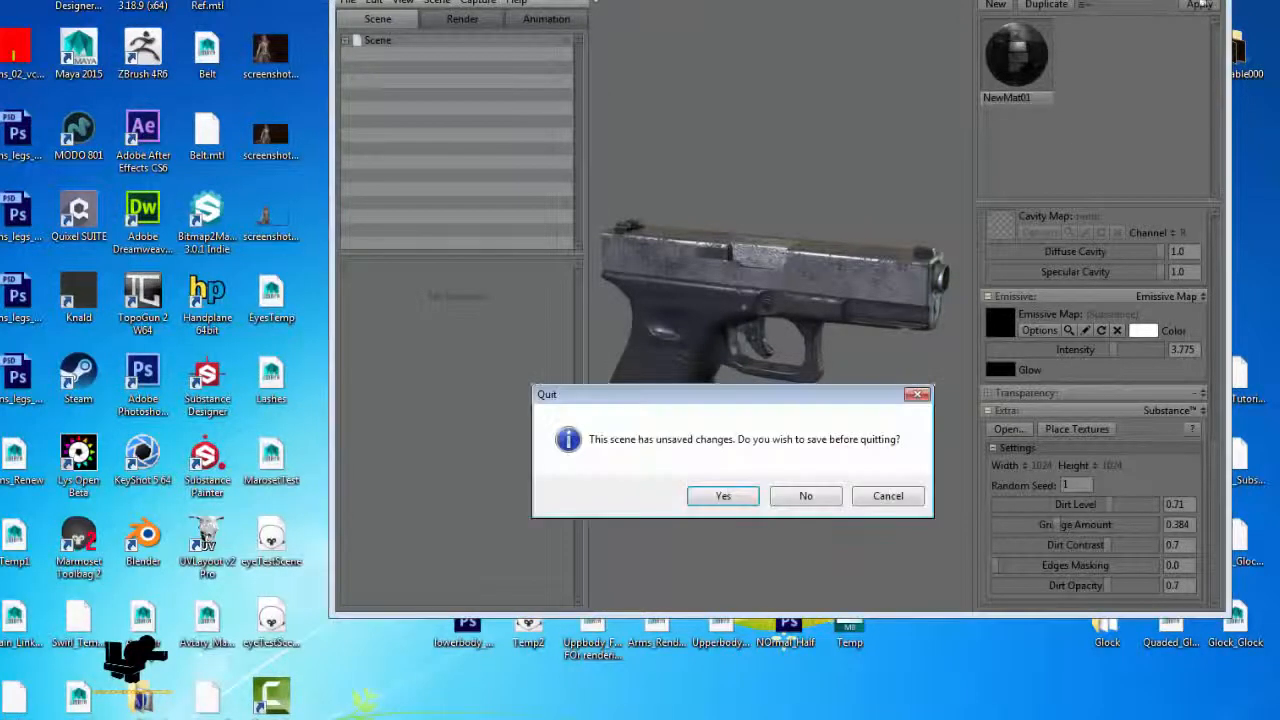
{"action": "left_click", "coordinate": [806, 497]}
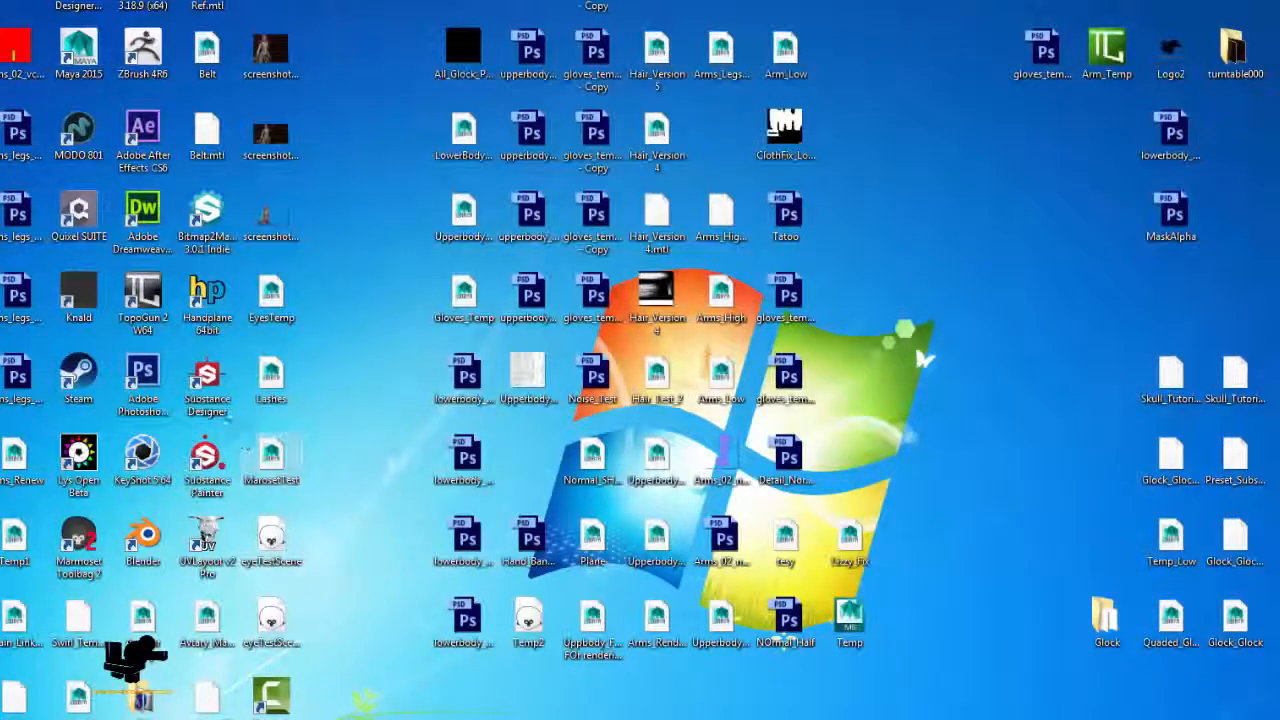